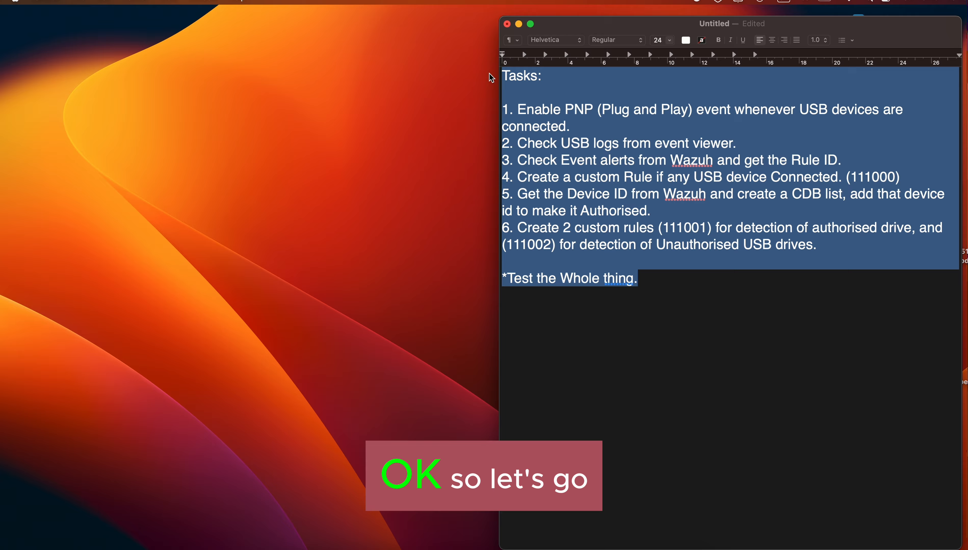
# Step: Switch to the Windows 10 virtual machine and open the Local Security Policy console by searching for secpol.msc
pyautogui.hotkey('ctrl', 'Right')
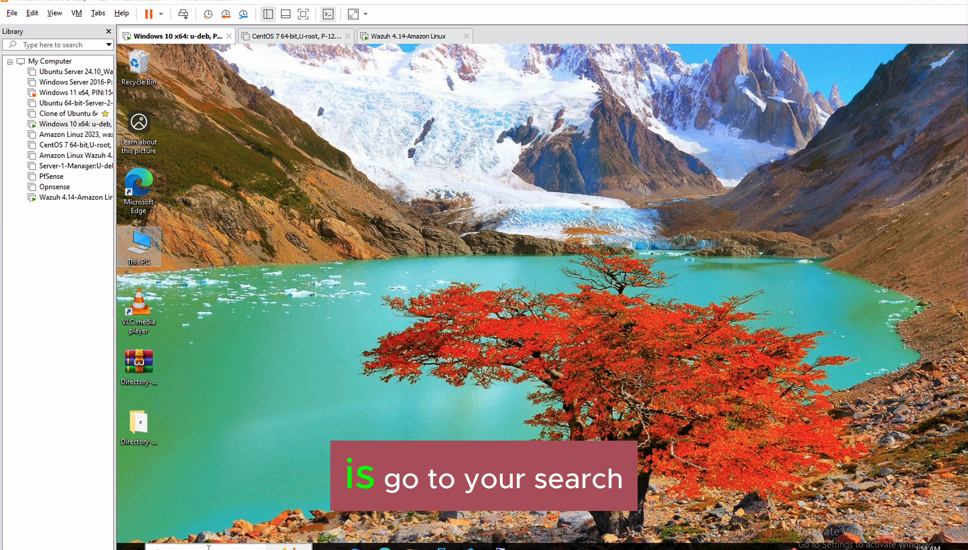
pyautogui.click(196, 546)
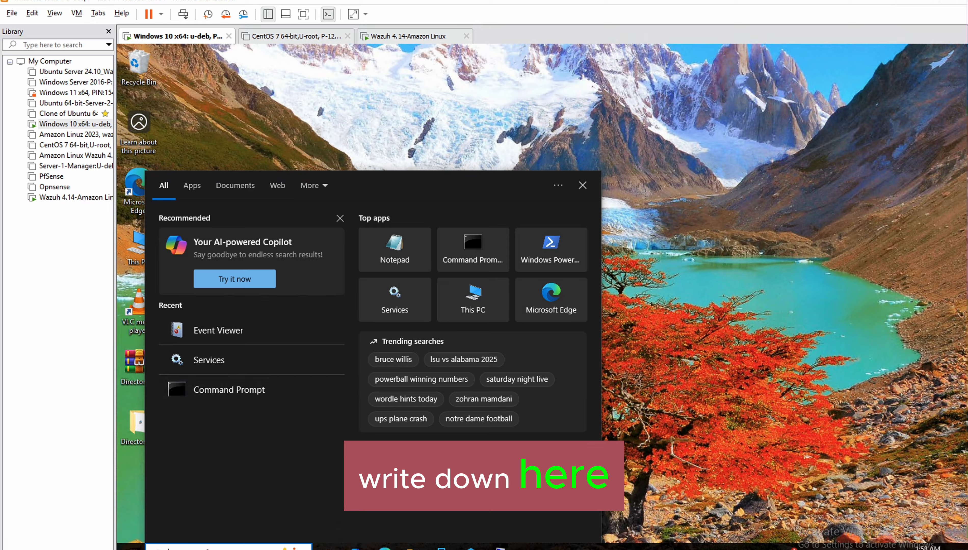
pyautogui.write('secpol')
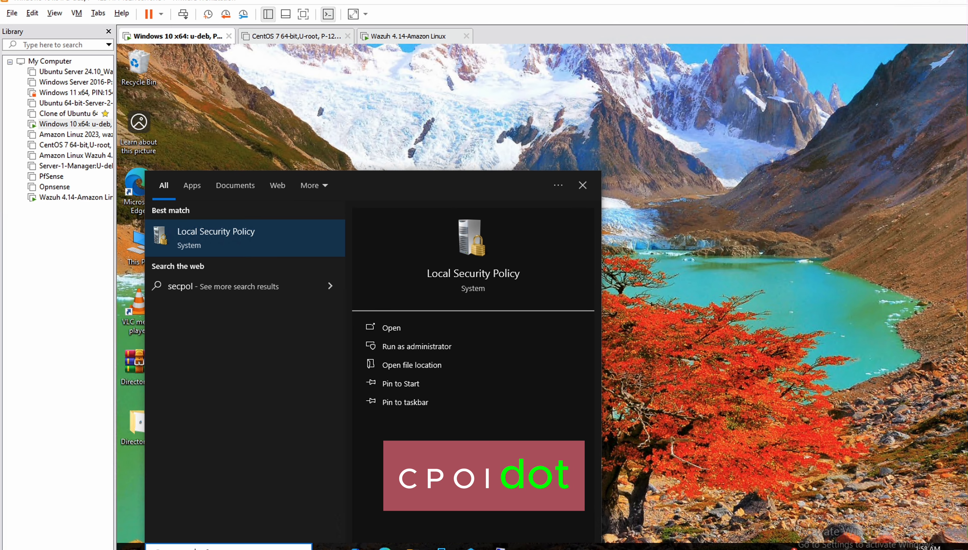
pyautogui.write('.ms')
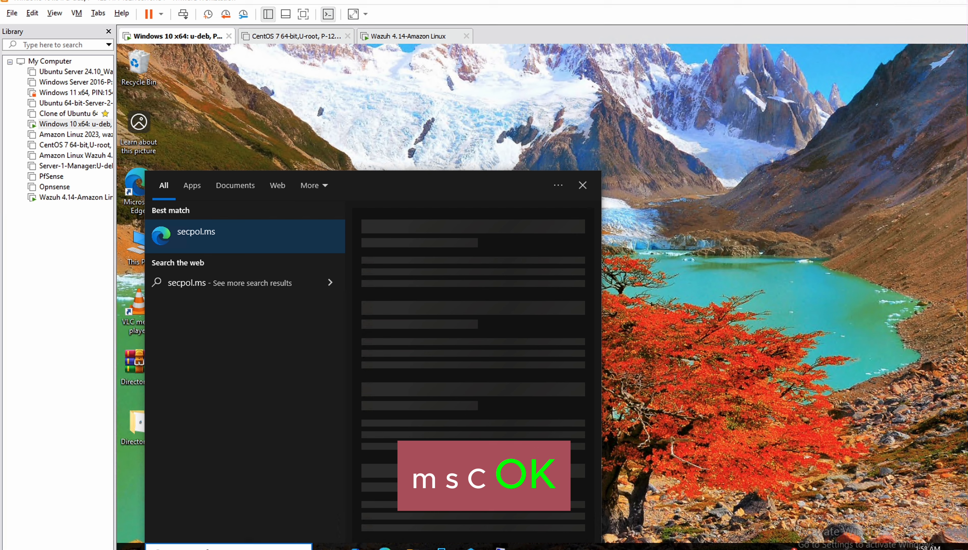
pyautogui.write('c')
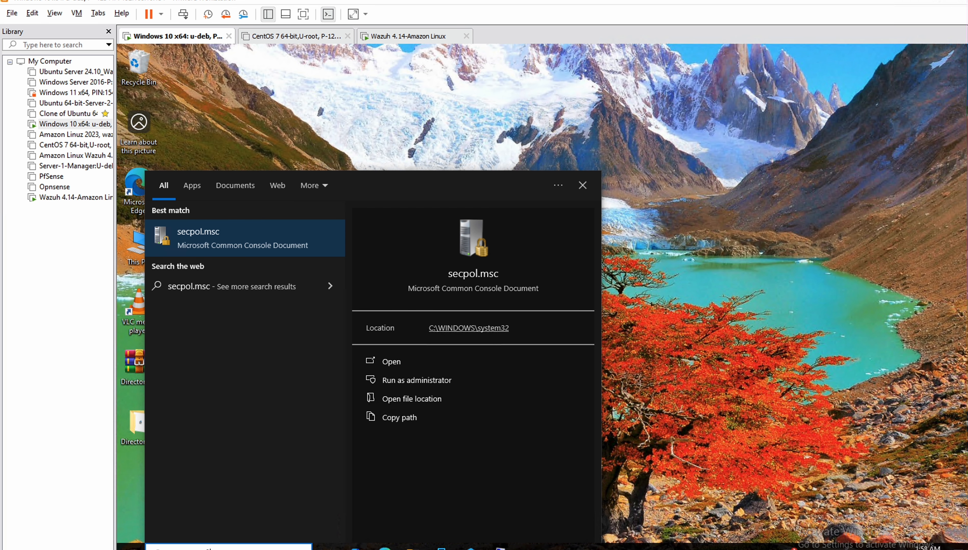
pyautogui.press('Return')
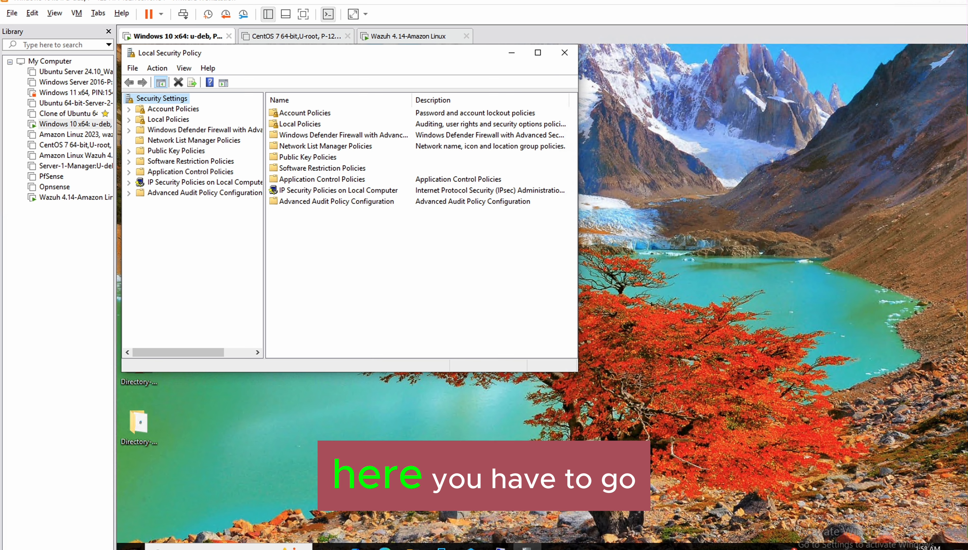
# Step: Show the Detailed Tracking audit subcategories under System Audit Policies in Advanced Audit Policy Configuration
pyautogui.click(190, 194)
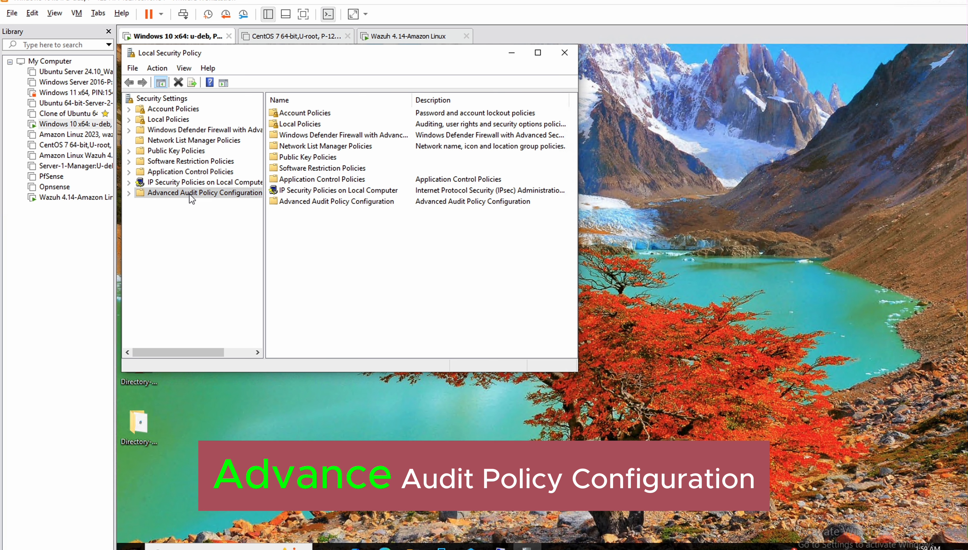
pyautogui.click(130, 194)
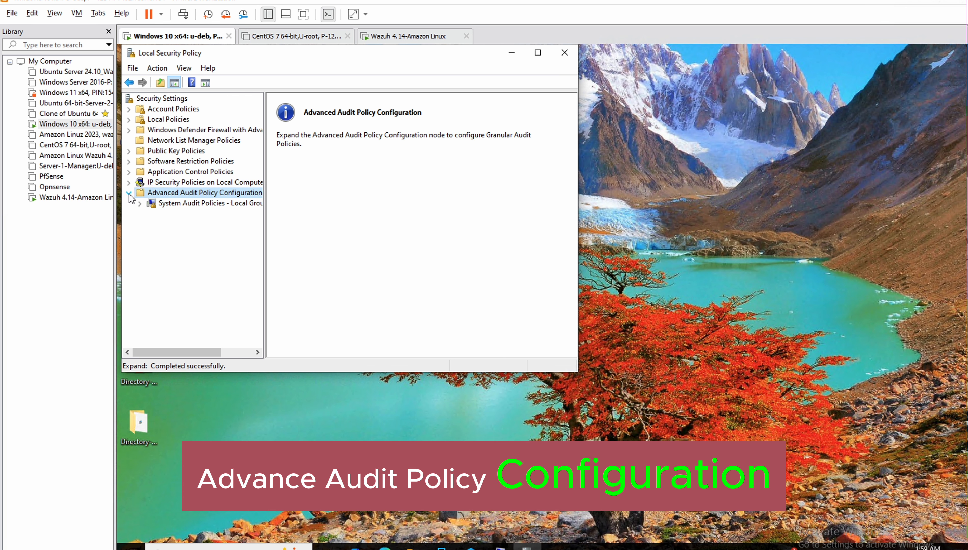
pyautogui.click(140, 204)
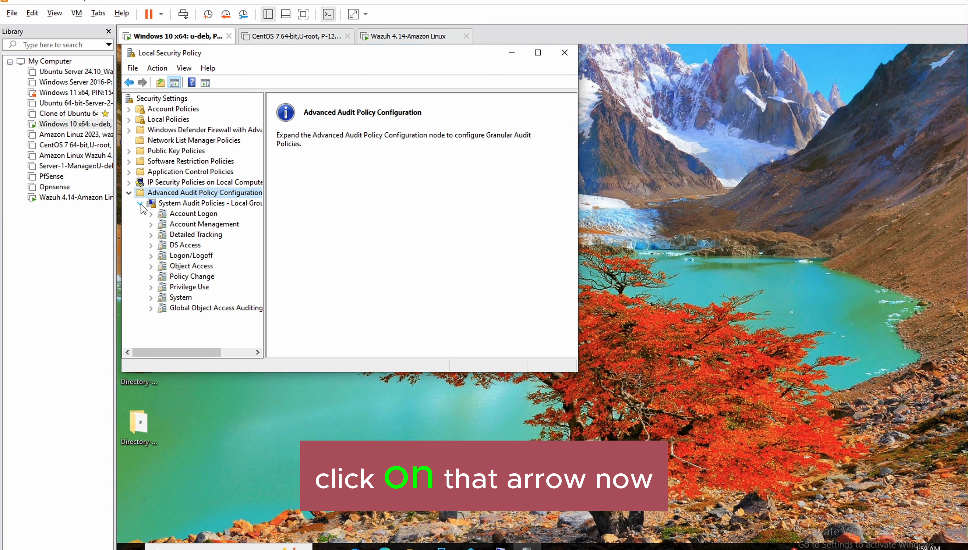
pyautogui.click(184, 238)
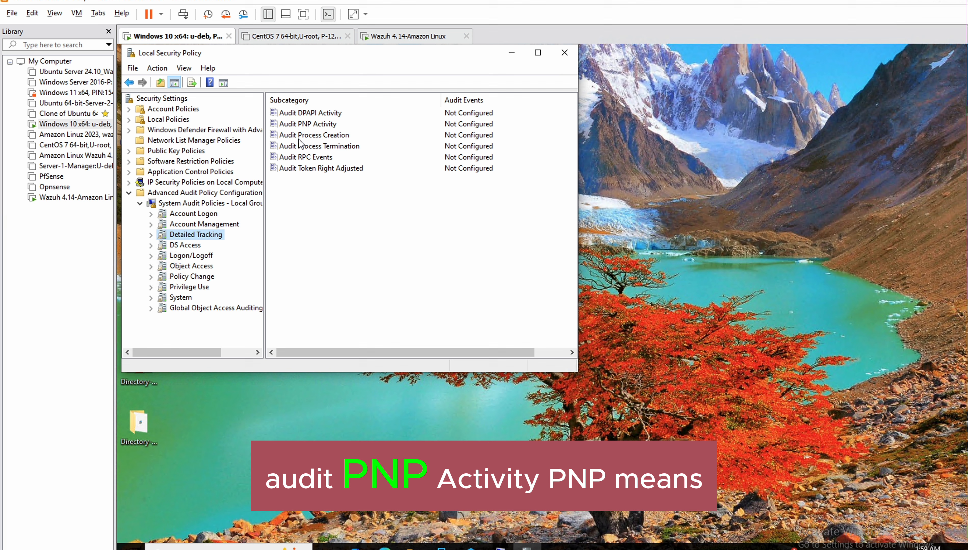
# Step: Configure Audit PNP Activity to log Success events, apply the setting, and close Local Security Policy
pyautogui.doubleClick(328, 125)
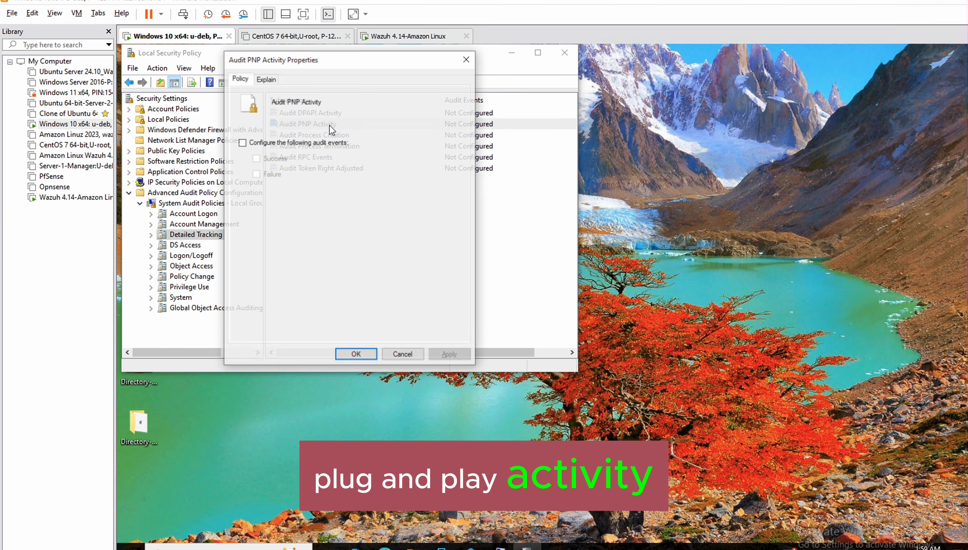
pyautogui.click(241, 143)
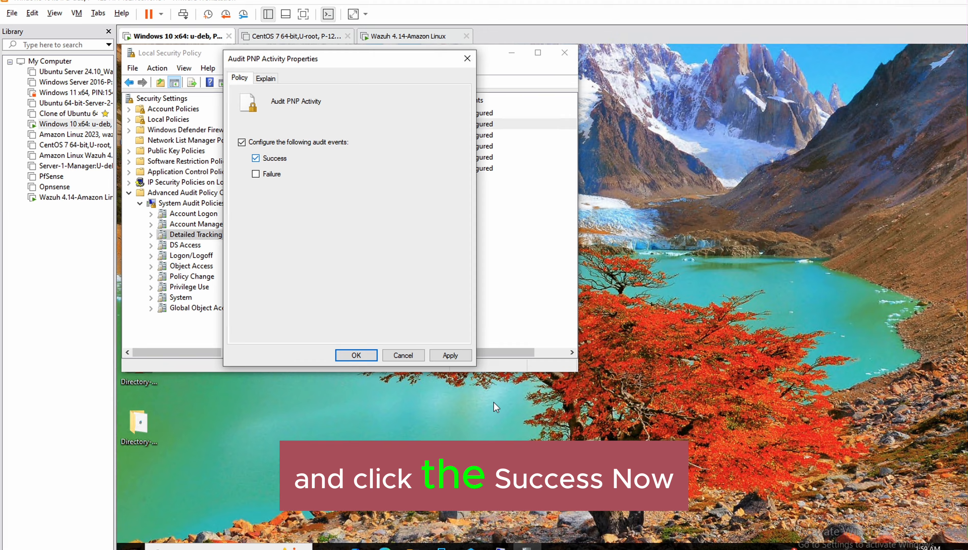
pyautogui.click(456, 355)
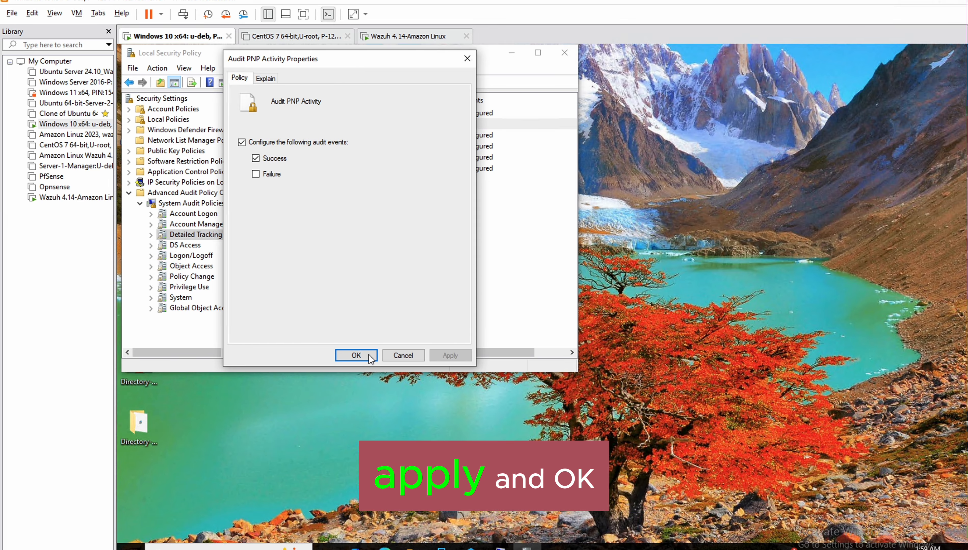
pyautogui.click(365, 356)
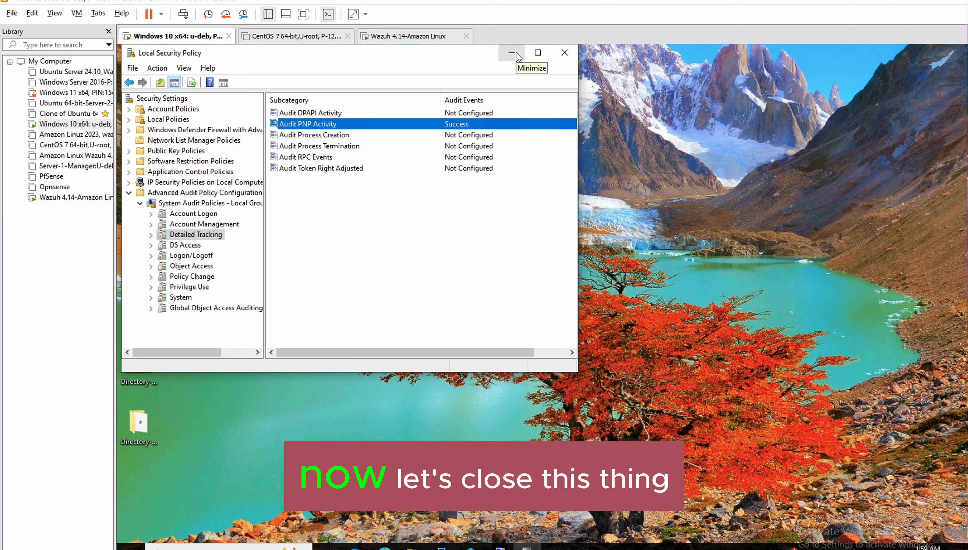
pyautogui.click(564, 54)
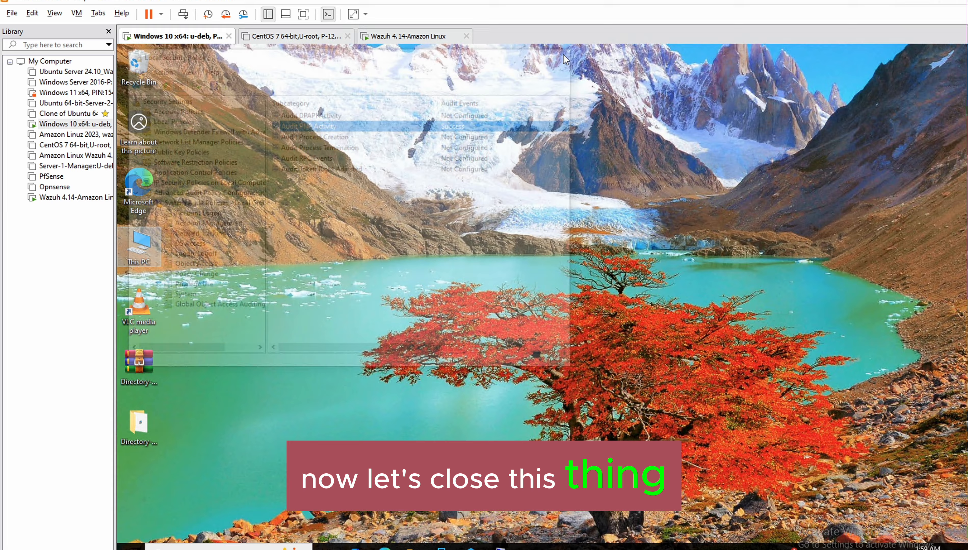
# Step: Search Windows for "event" and open Event Viewer
pyautogui.click(251, 549)
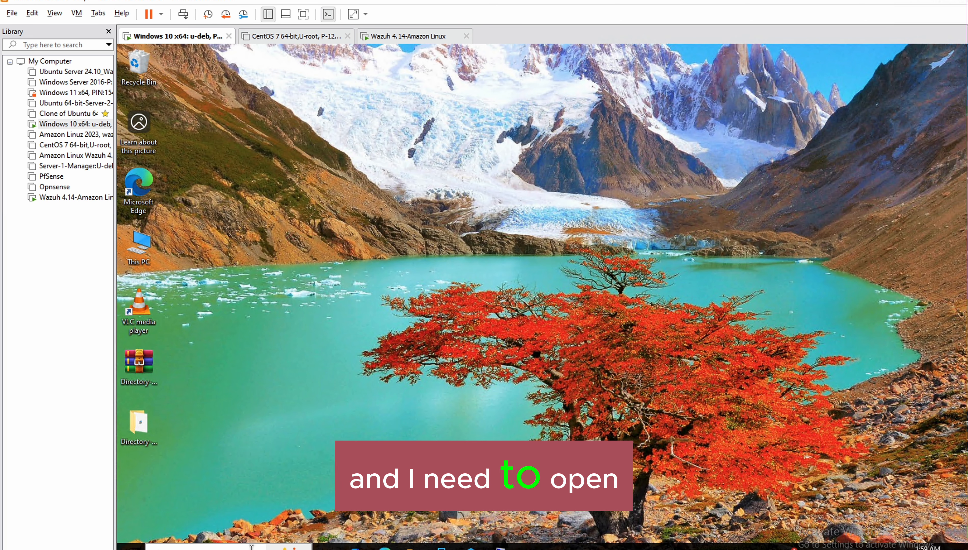
pyautogui.write('evwn')
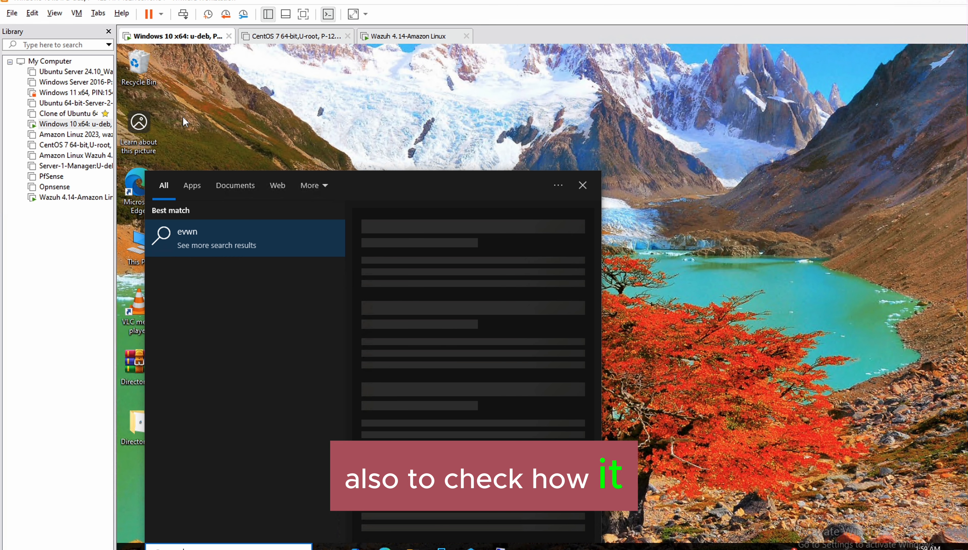
pyautogui.press('BackSpace')
pyautogui.press('BackSpace')
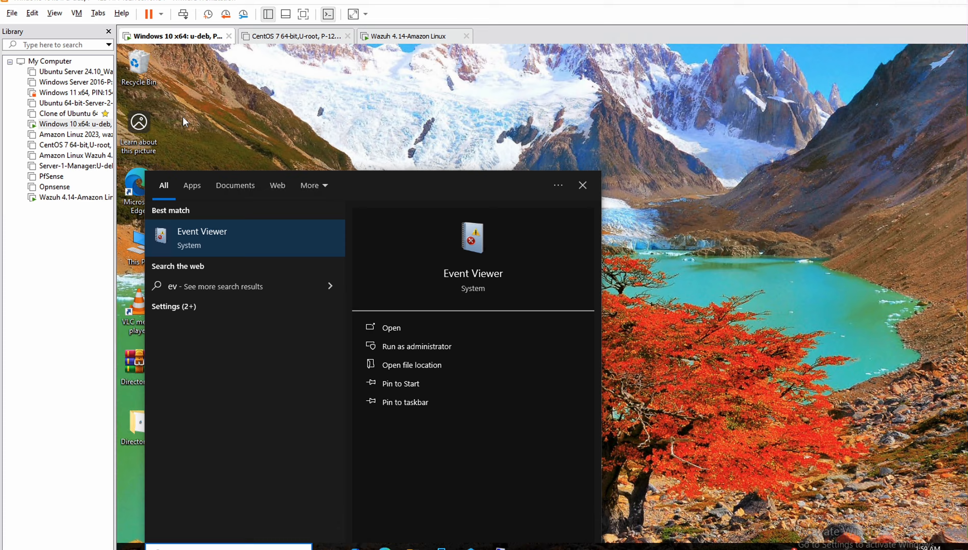
pyautogui.write('ent')
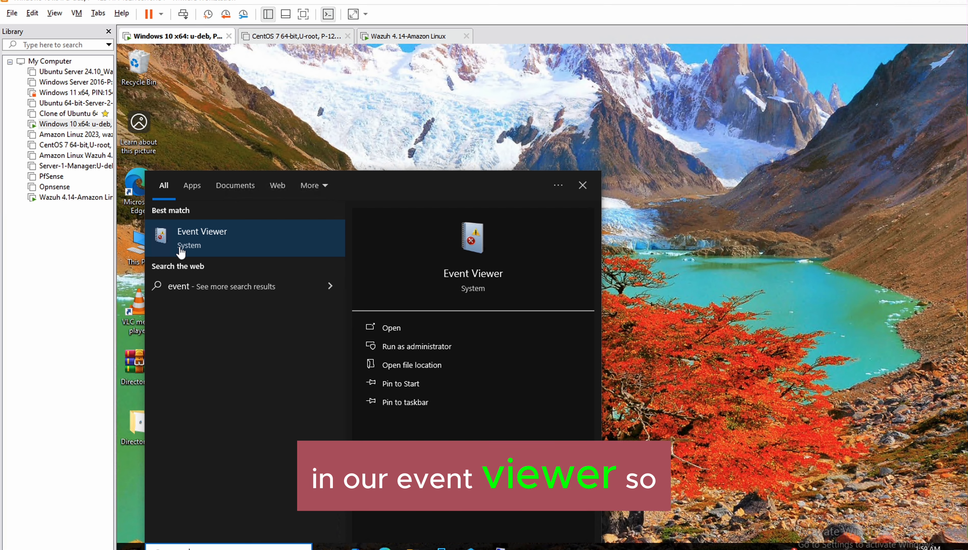
pyautogui.click(180, 252)
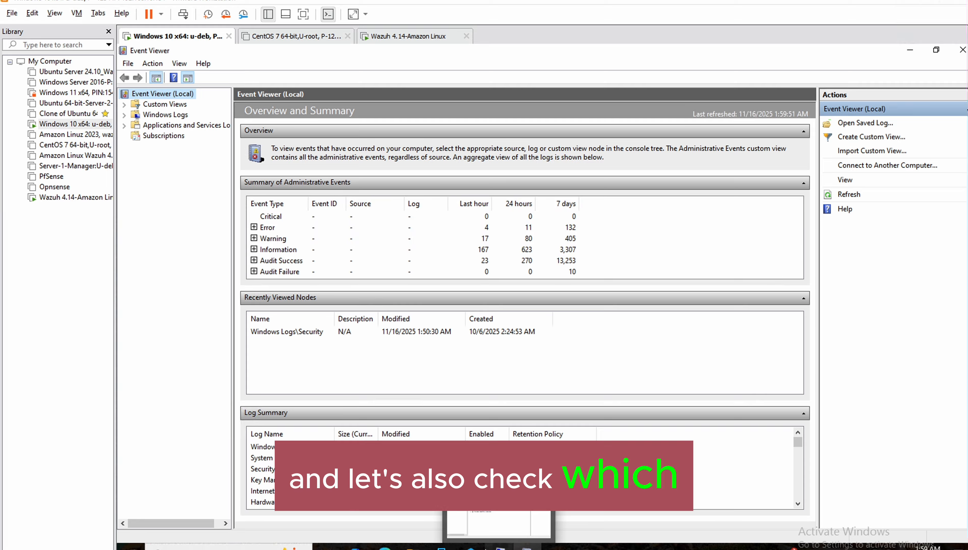
# Step: Minimize Event Viewer, open This PC, and expand Universal Serial Bus controllers in Computer Management's Device Manager
pyautogui.click(910, 51)
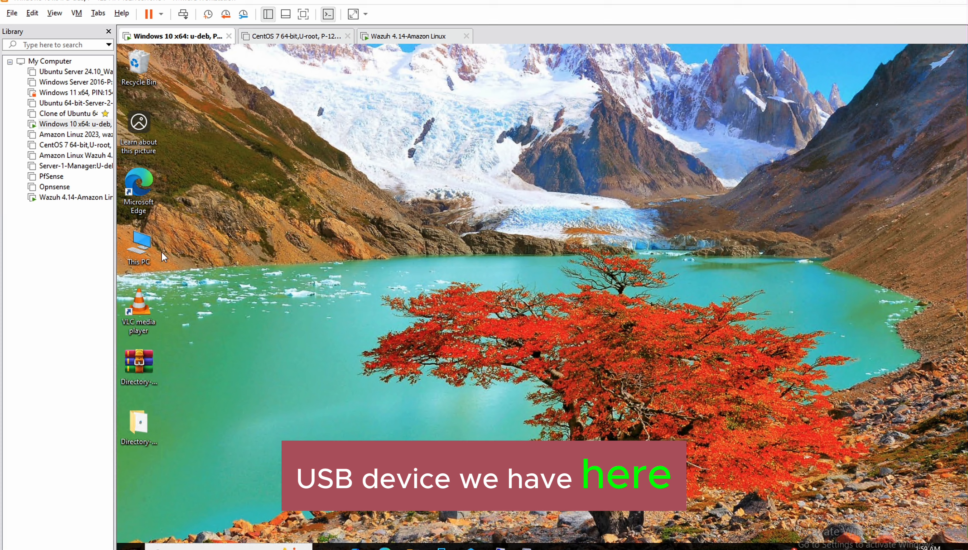
pyautogui.doubleClick(133, 244)
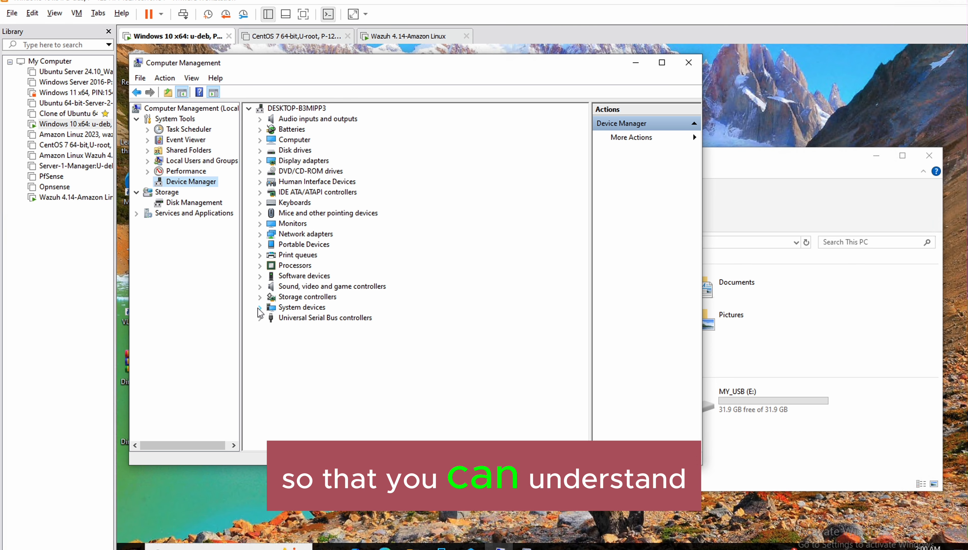
pyautogui.click(260, 309)
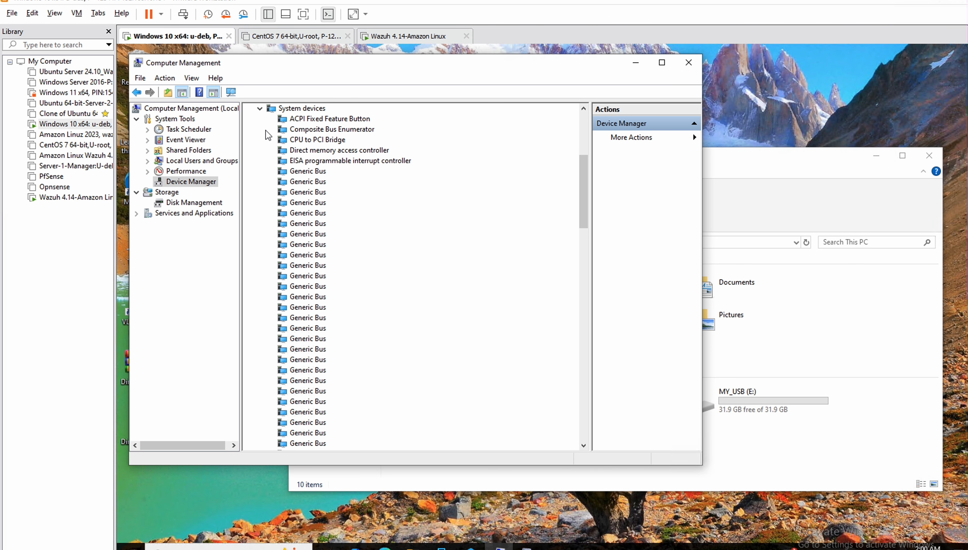
pyautogui.click(260, 109)
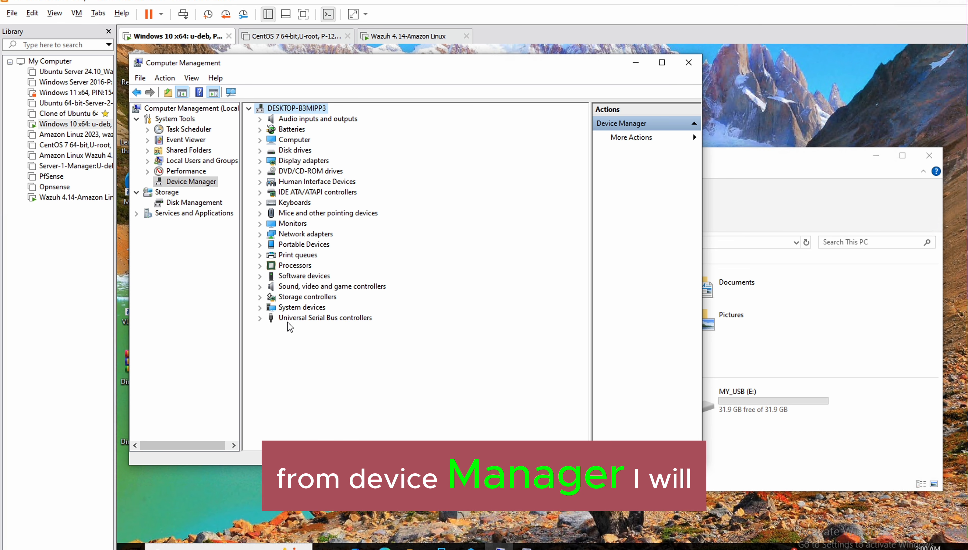
pyautogui.click(259, 318)
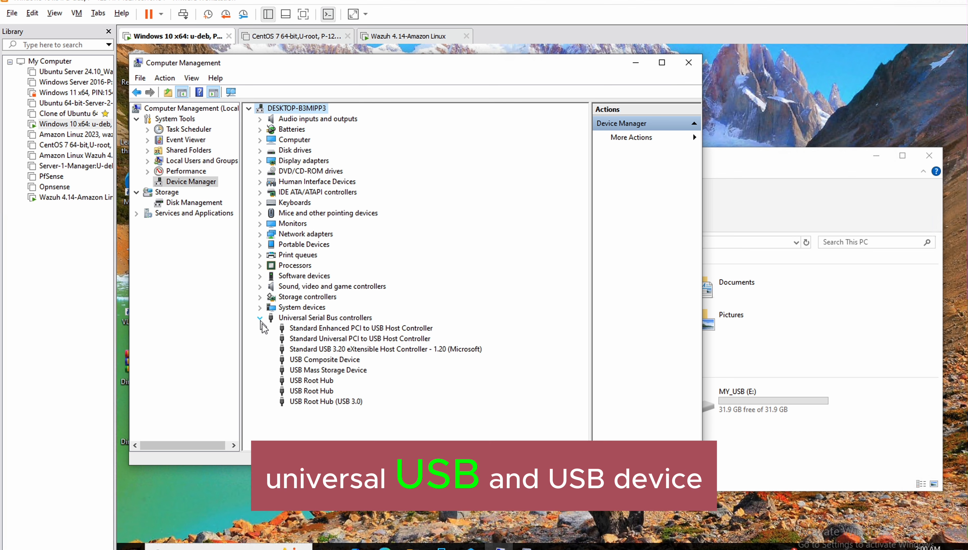
# Step: Disable the USB Mass Storage Device in Device Manager and bring the This PC window forward to check its drives
pyautogui.click(336, 371)
pyautogui.rightClick(337, 371)
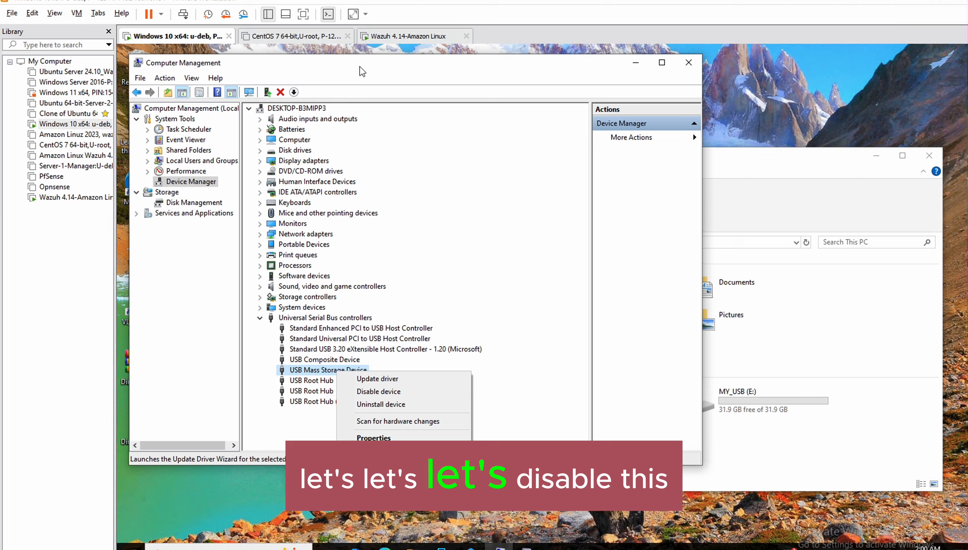
pyautogui.click(296, 94)
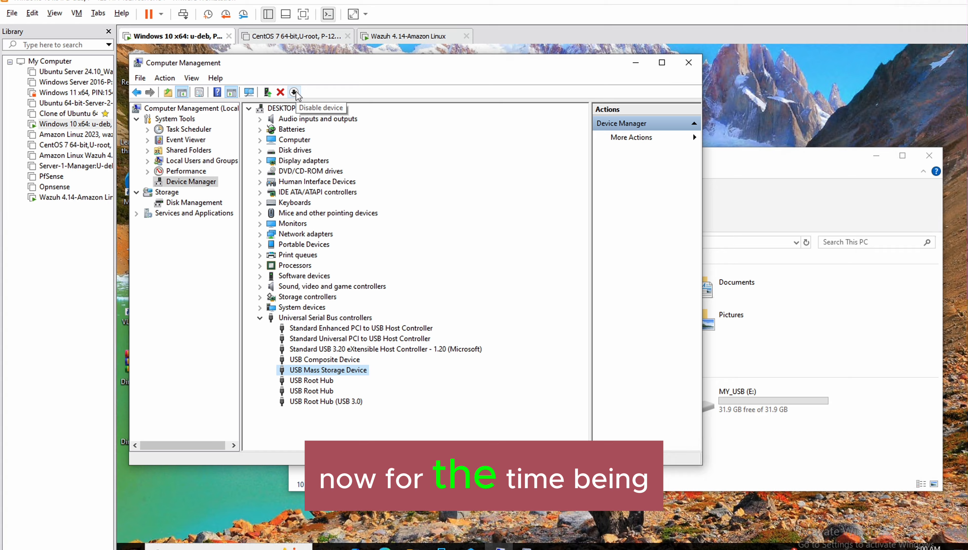
pyautogui.click(294, 93)
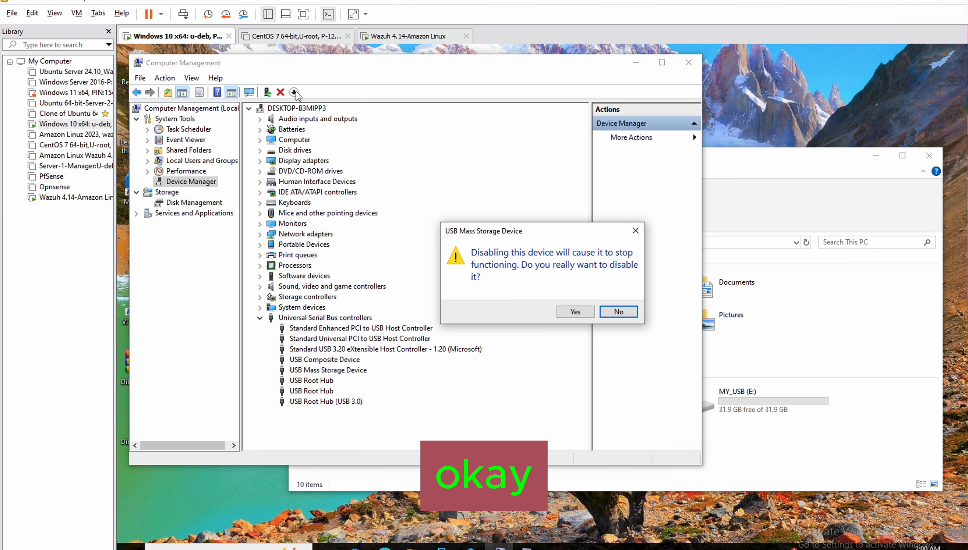
pyautogui.click(578, 316)
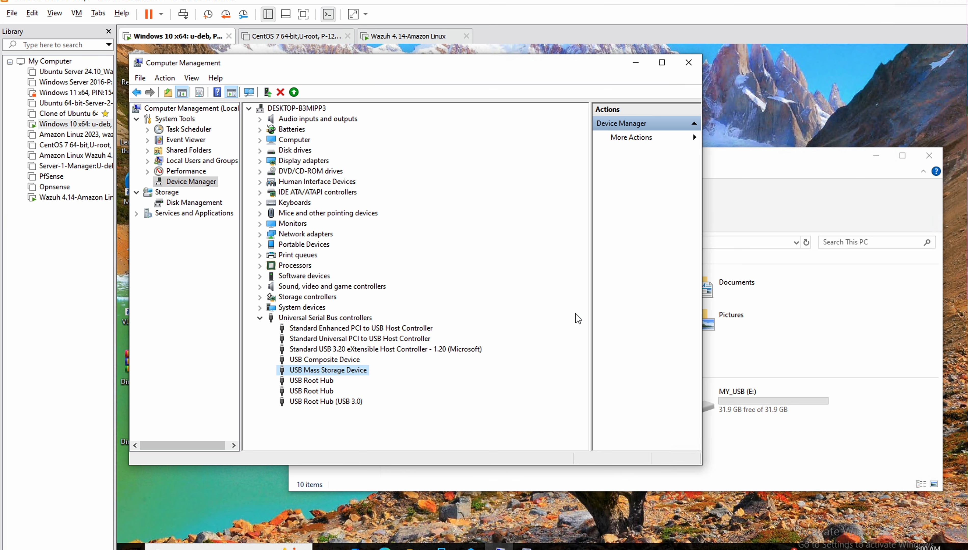
pyautogui.click(754, 181)
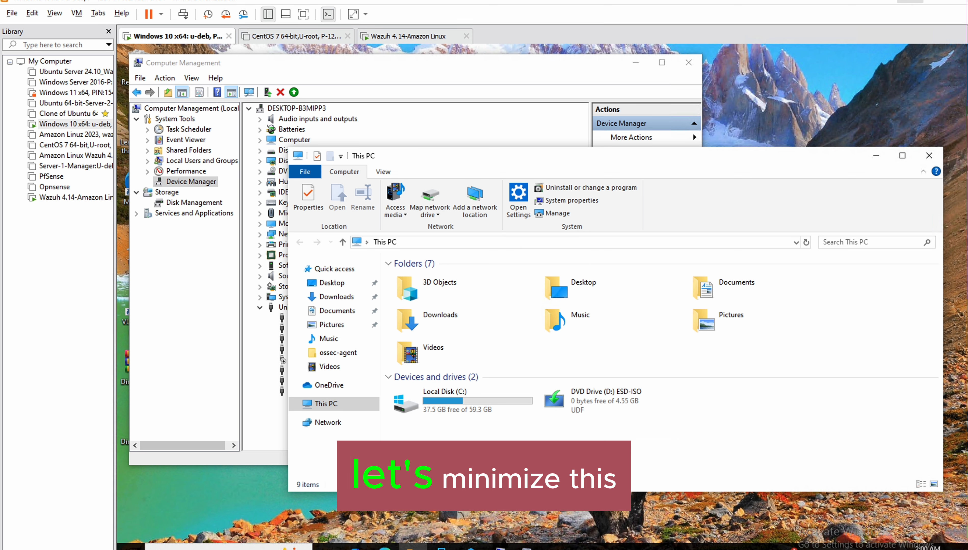
# Step: Switch to the task notes and append "—Done" to task 1 about enabling the PNP event
pyautogui.click(915, 4)
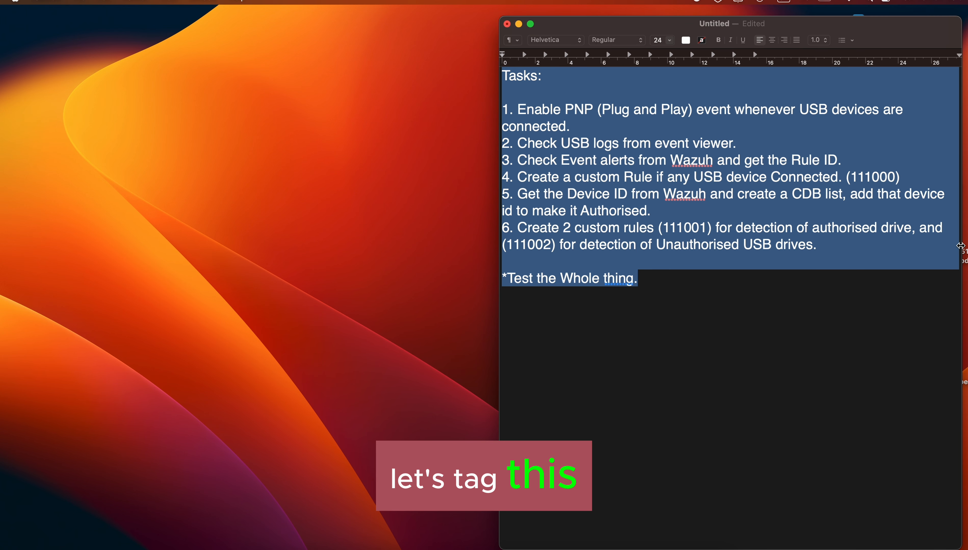
pyautogui.click(607, 126)
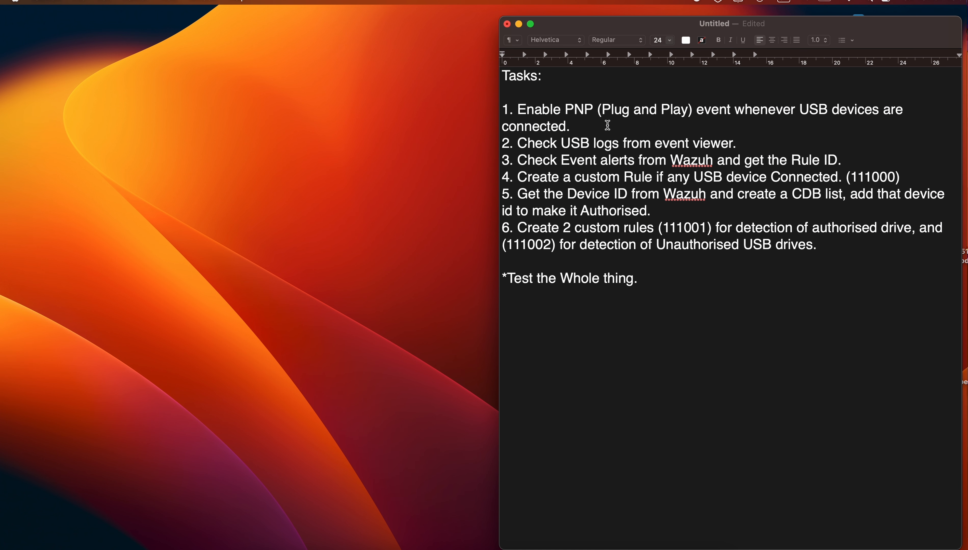
pyautogui.write('—Done')
# Step: Return to the Windows 10 virtual machine and re-enable the USB Mass Storage Device in Computer Management's Device Manager
pyautogui.hotkey('ctrl', 'Right')
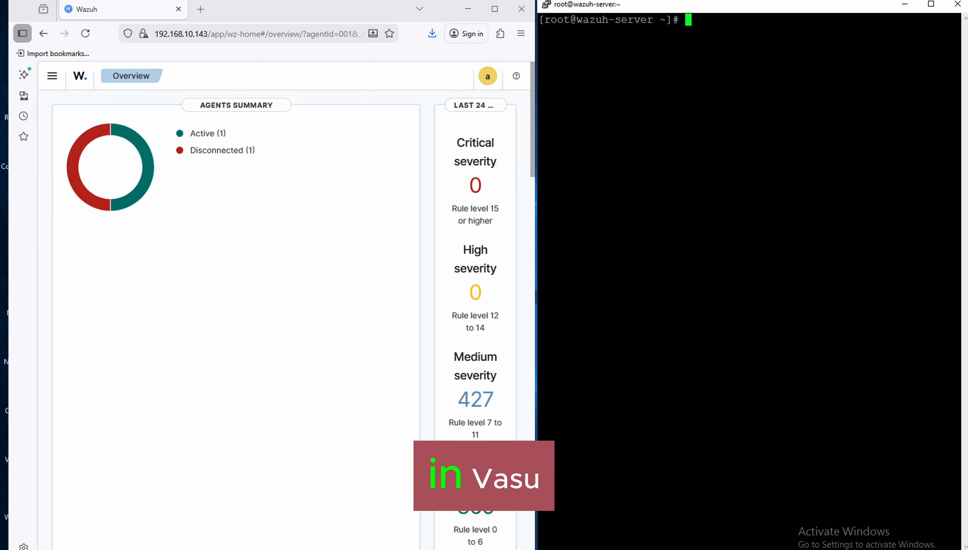
pyautogui.click(185, 549)
pyautogui.click(75, 523)
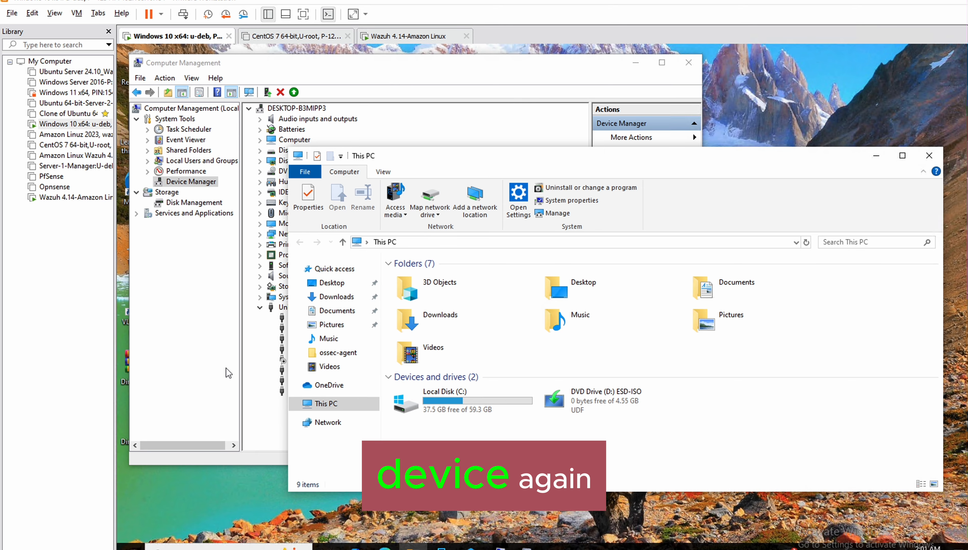
pyautogui.click(253, 380)
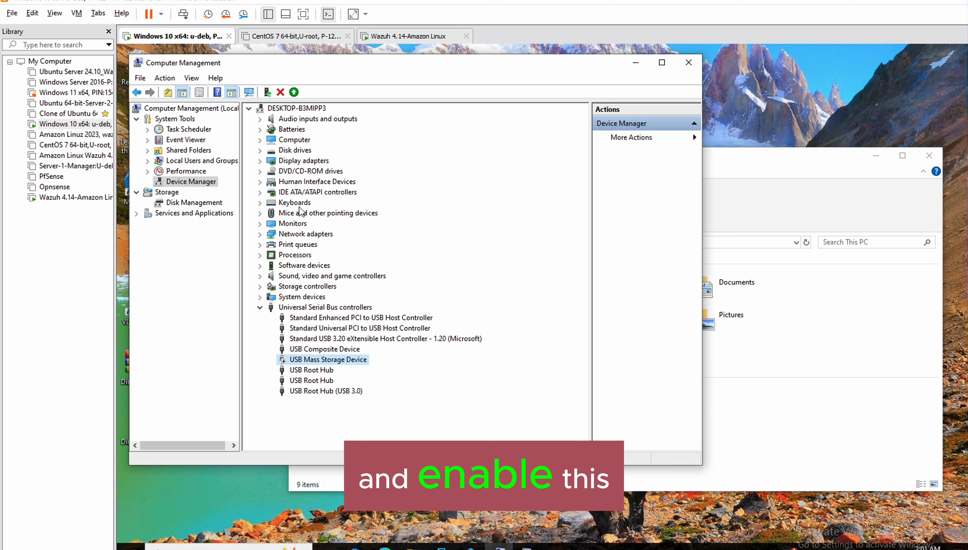
pyautogui.click(295, 93)
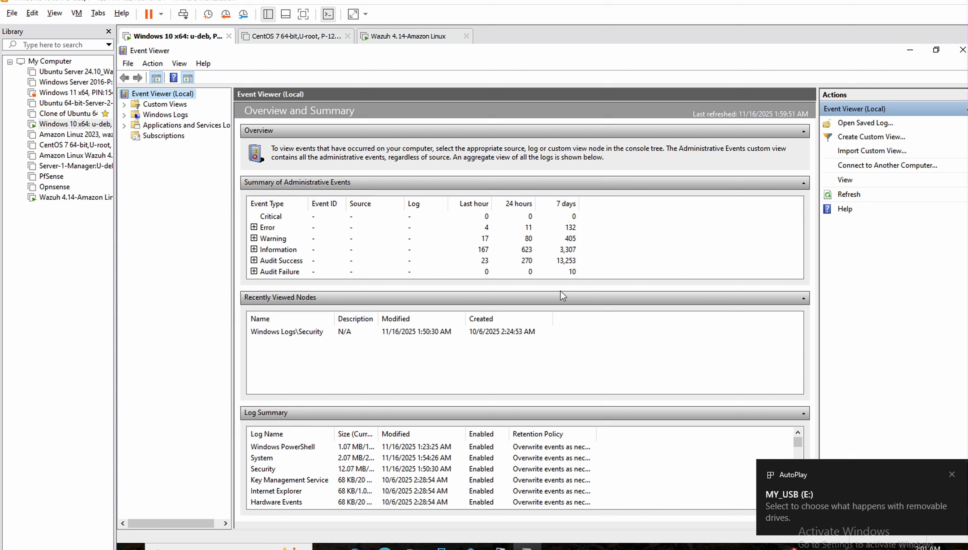
# Step: Open the Windows Security log in Event Viewer and enlarge its event list
pyautogui.click(124, 115)
pyautogui.click(161, 136)
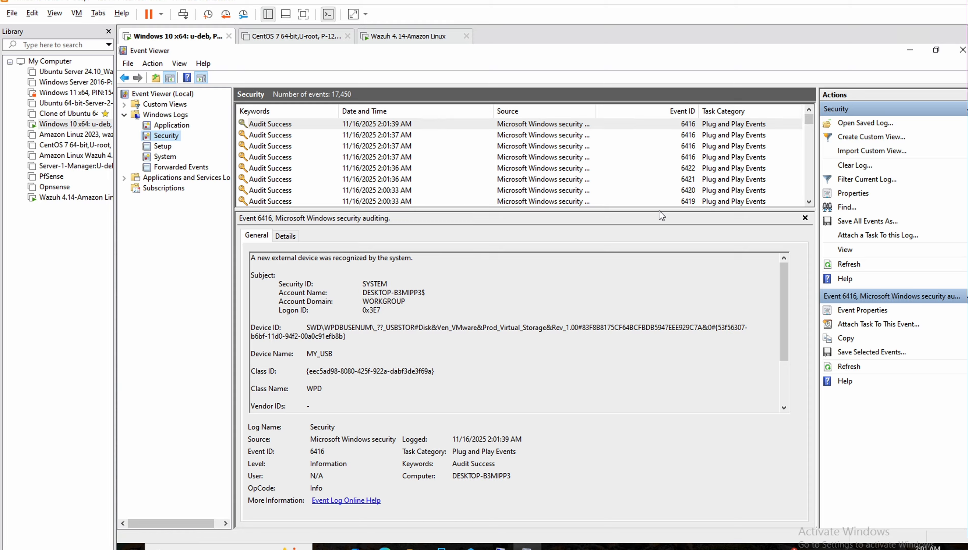
pyautogui.moveTo(658, 210); pyautogui.dragTo(660, 243)
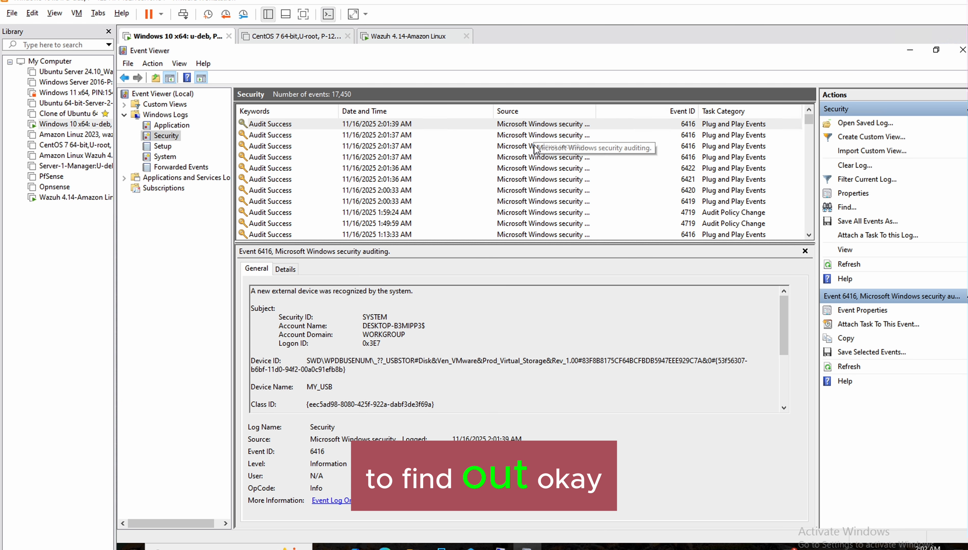
# Step: Examine the device name in the newest Plug and Play event and compare it with the drives in This PC
pyautogui.click(463, 125)
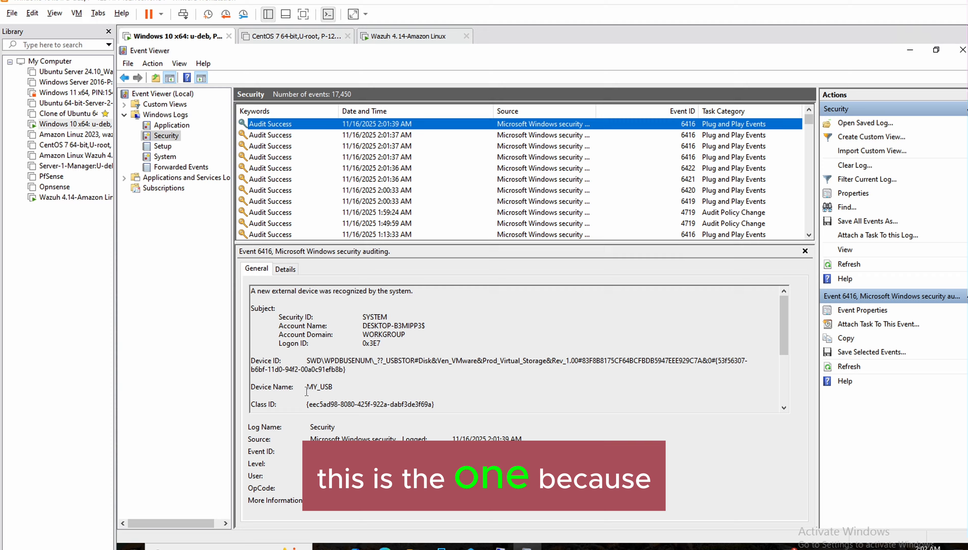
pyautogui.moveTo(307, 388); pyautogui.dragTo(334, 388)
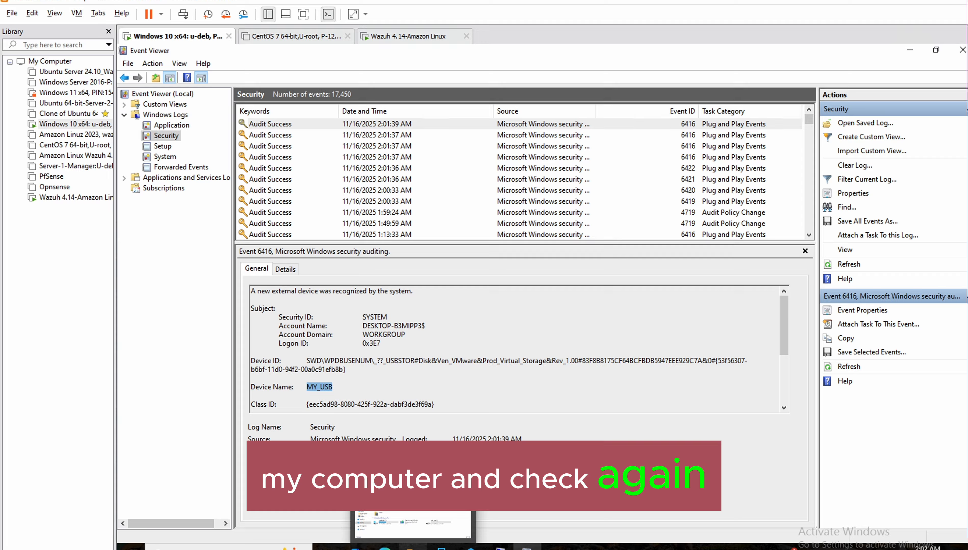
pyautogui.click(413, 548)
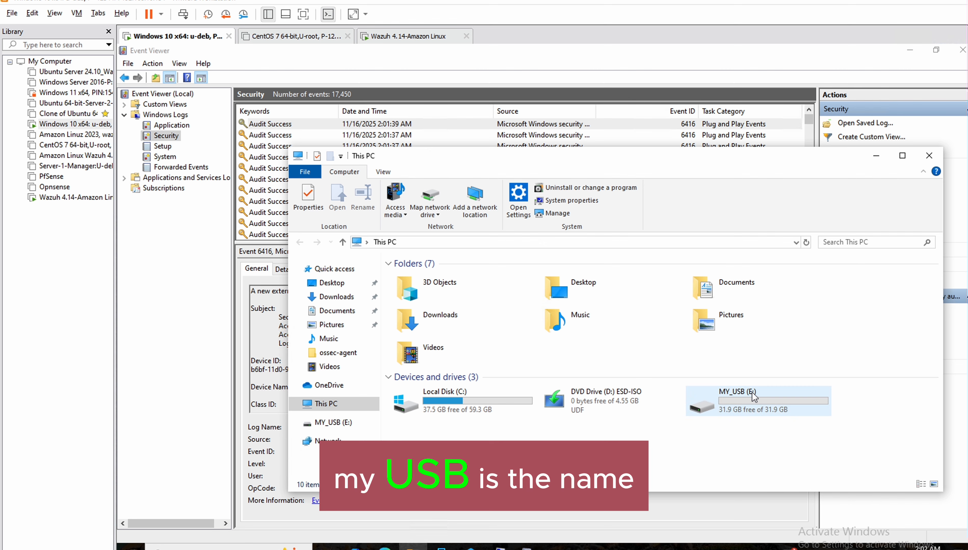
pyautogui.click(876, 156)
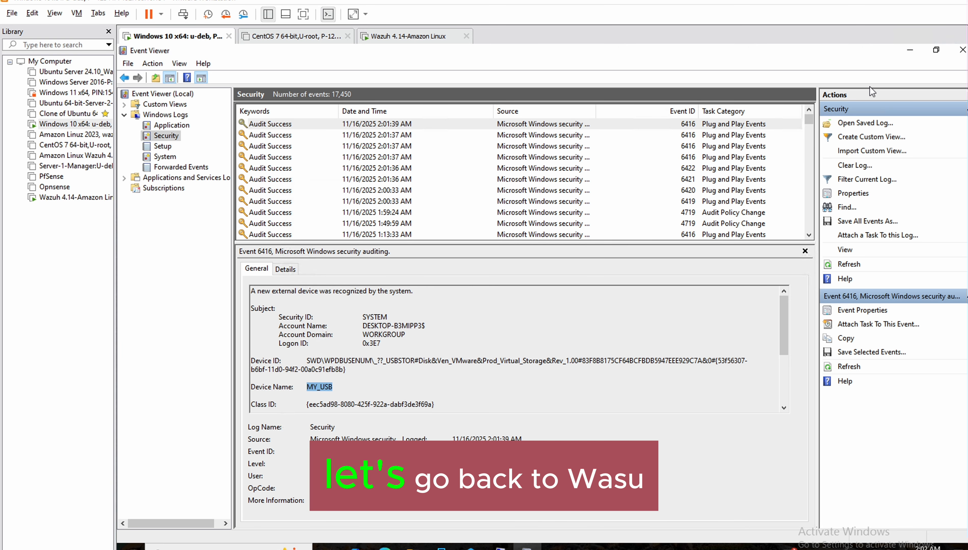
# Step: Switch to the Wazuh dashboard, list the active agents, and open the Windows agent DESKTOP-B3MIPP3
pyautogui.click(912, 2)
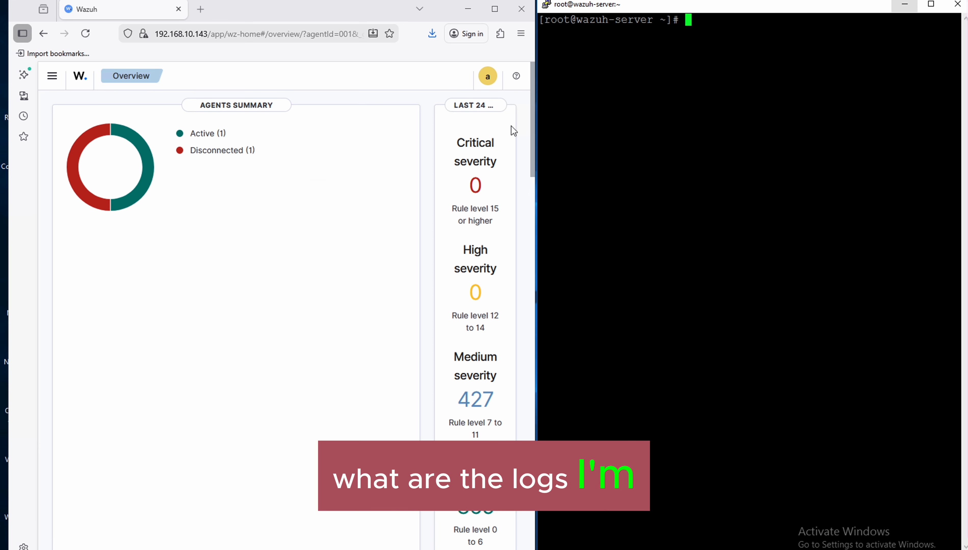
pyautogui.click(206, 133)
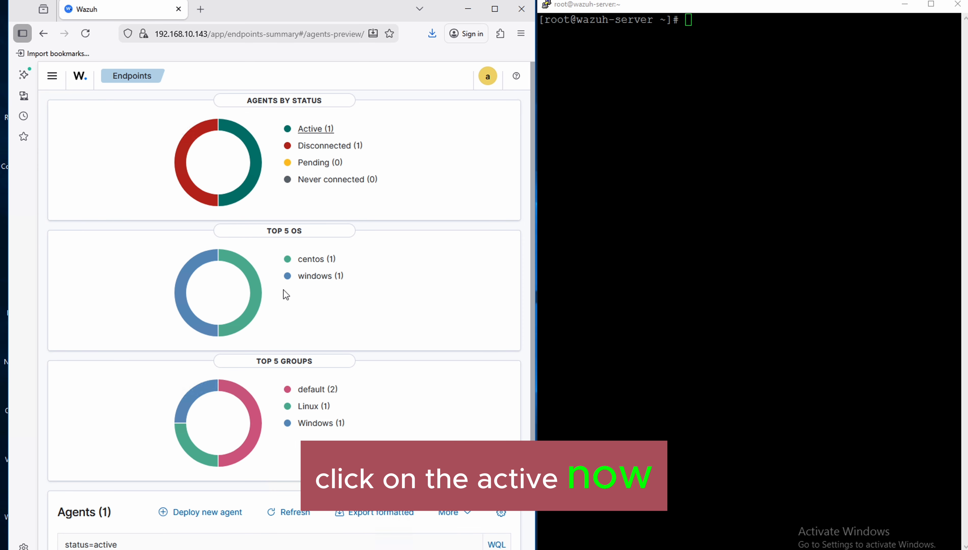
pyautogui.scroll(-3, 283, 289)
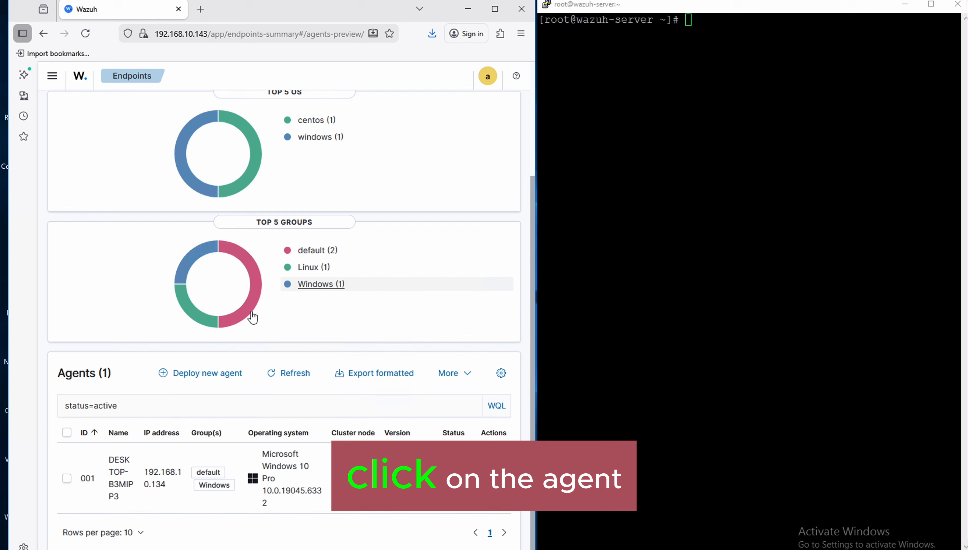
pyautogui.click(115, 482)
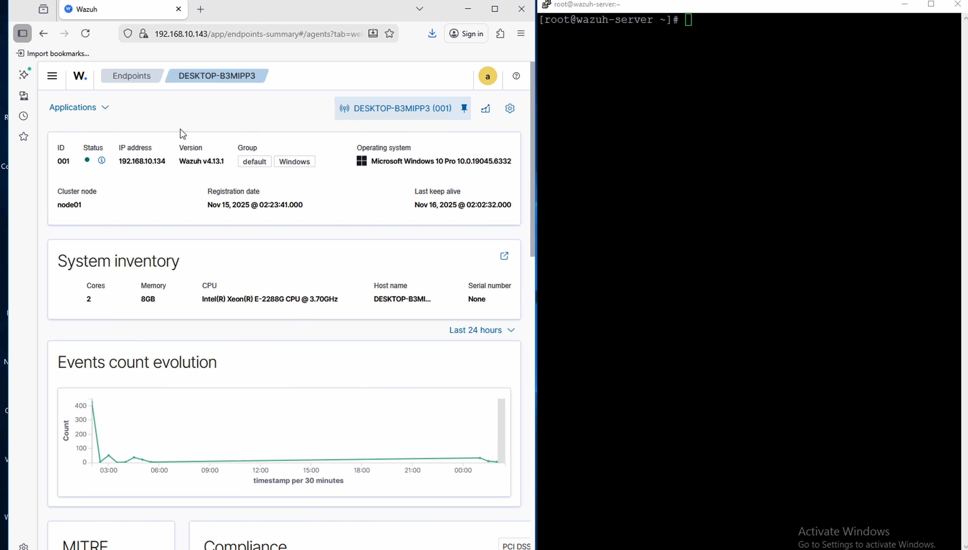
# Step: Open the Threat Hunting events for the DESKTOP-B3MIPP3 agent
pyautogui.click(106, 108)
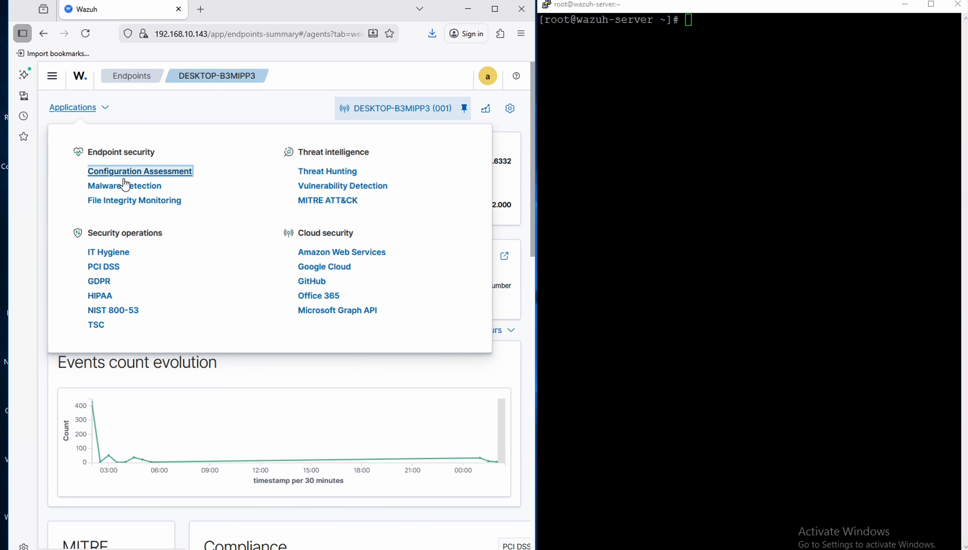
pyautogui.click(322, 174)
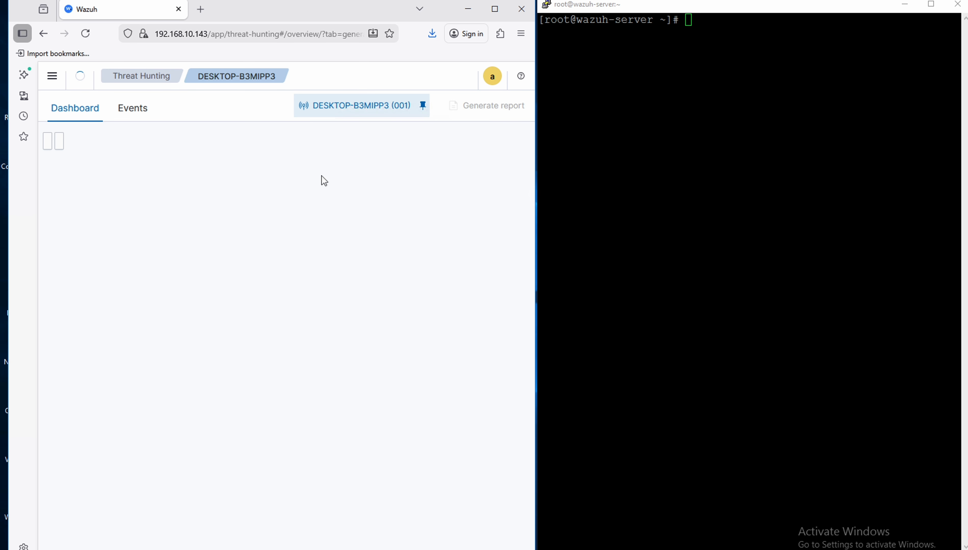
pyautogui.click(135, 111)
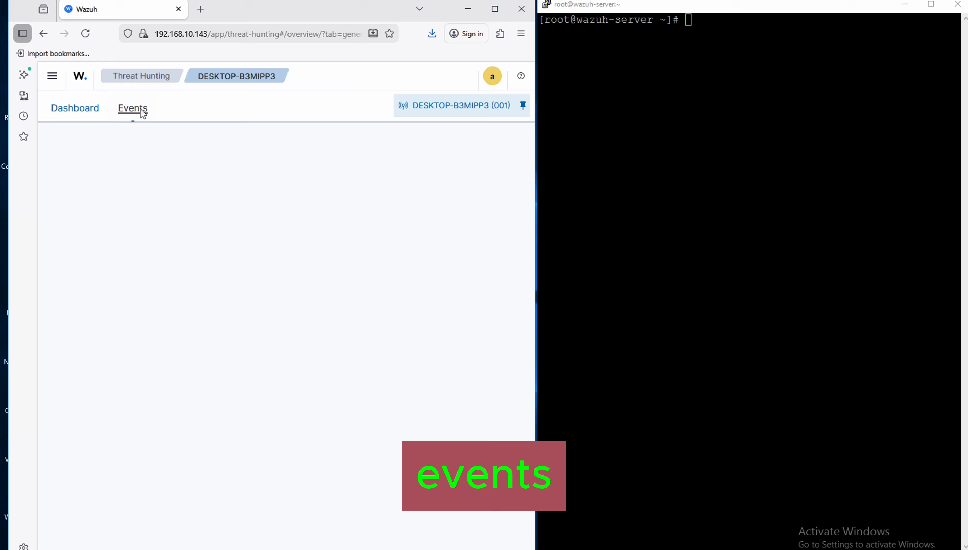
# Step: Narrow the agent.name column so the rule descriptions are readable, widen the Wazuh browser window, and maximize it
pyautogui.scroll(-3, 423, 370)
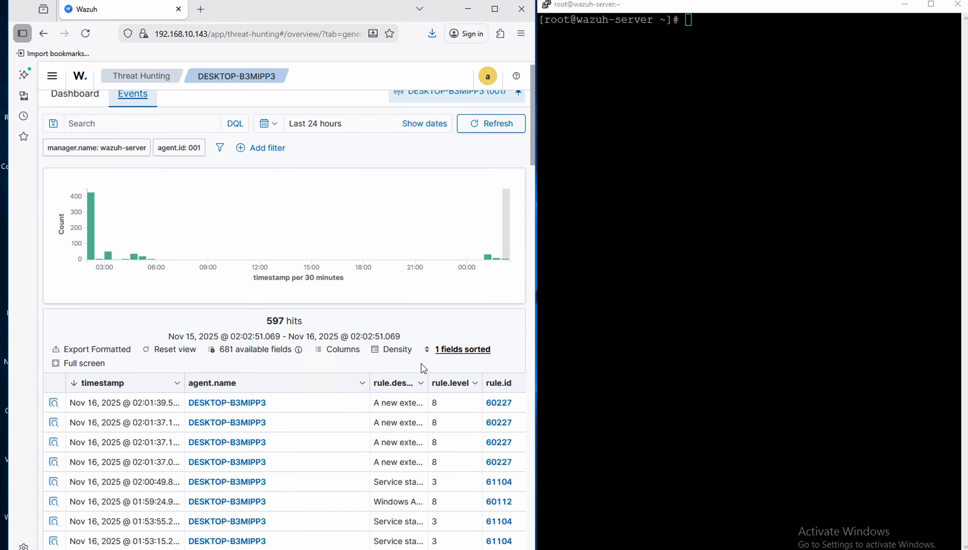
pyautogui.scroll(-2, 423, 369)
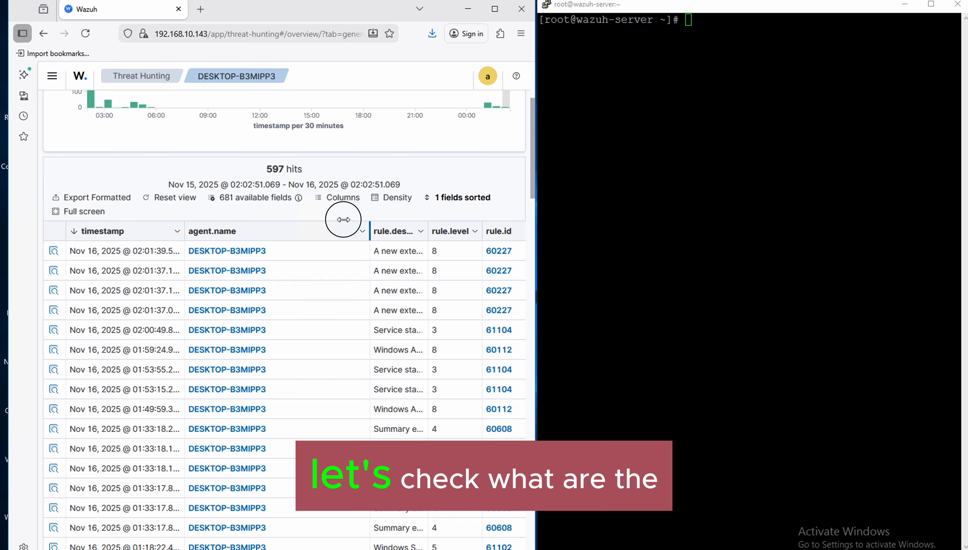
pyautogui.moveTo(343, 220); pyautogui.dragTo(277, 226)
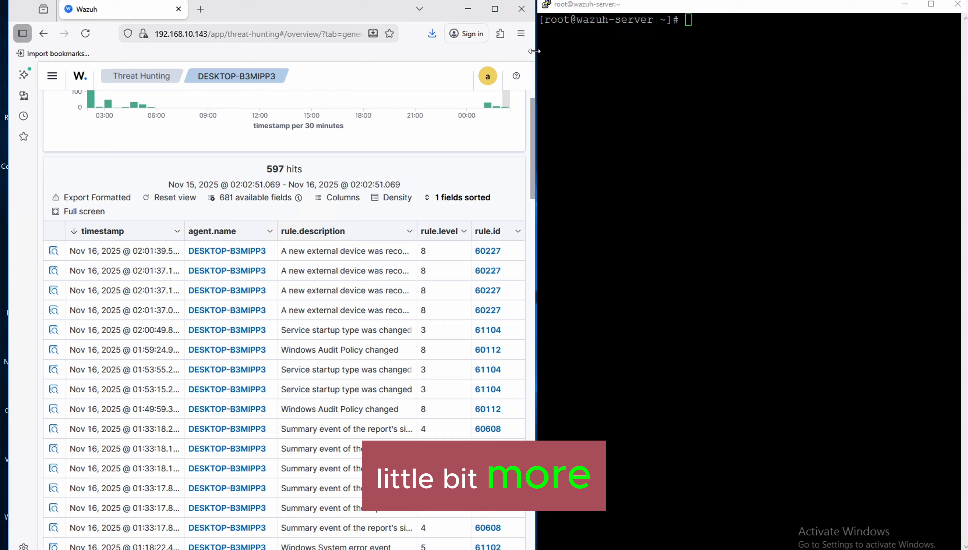
pyautogui.moveTo(535, 51); pyautogui.dragTo(604, 50)
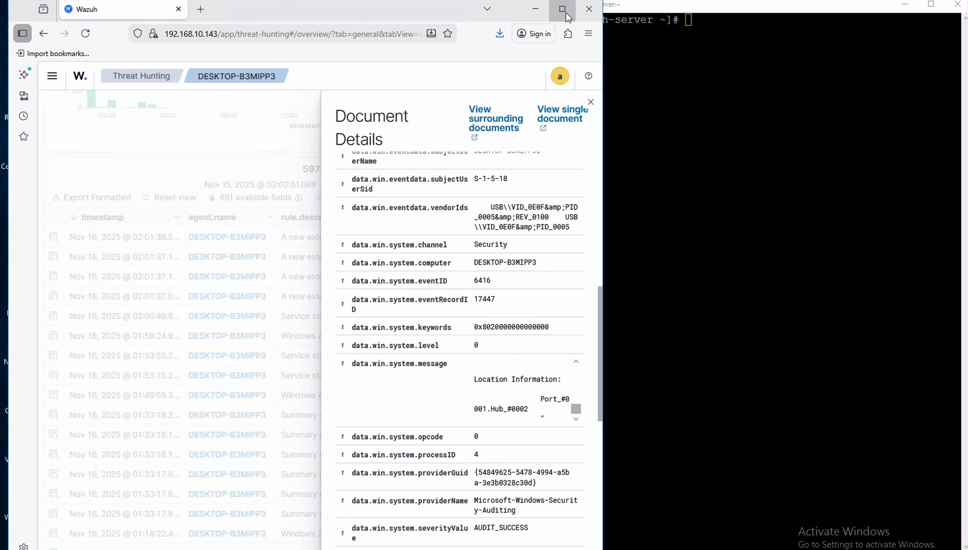
pyautogui.click(566, 14)
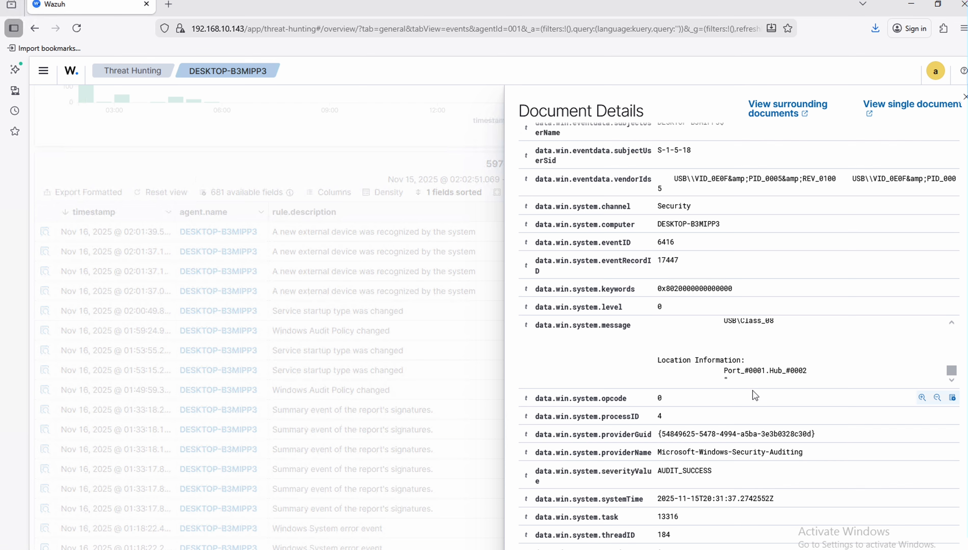
# Step: Examine the external-device alerts' document details and highlight the Device Name MY_USB in the system message
pyautogui.scroll(3, 755, 395)
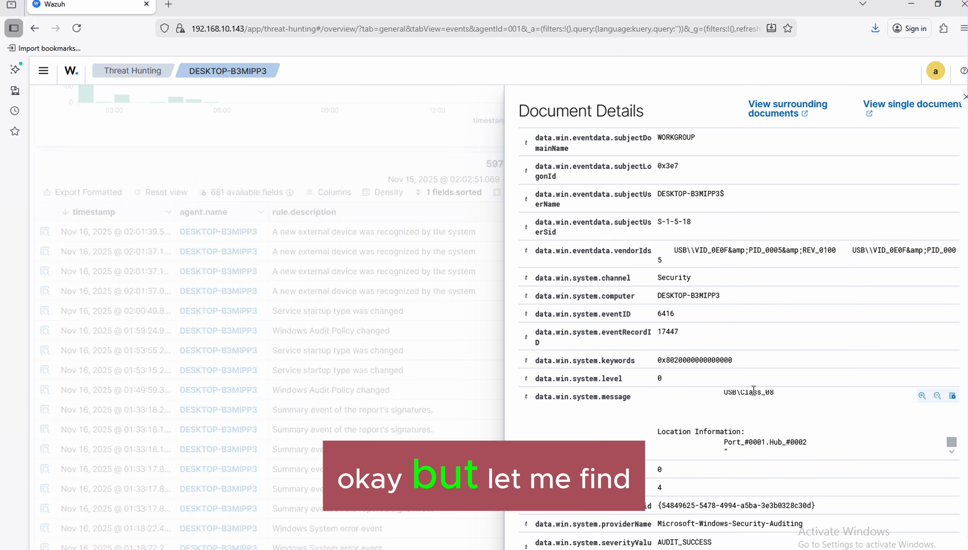
pyautogui.scroll(10, 754, 391)
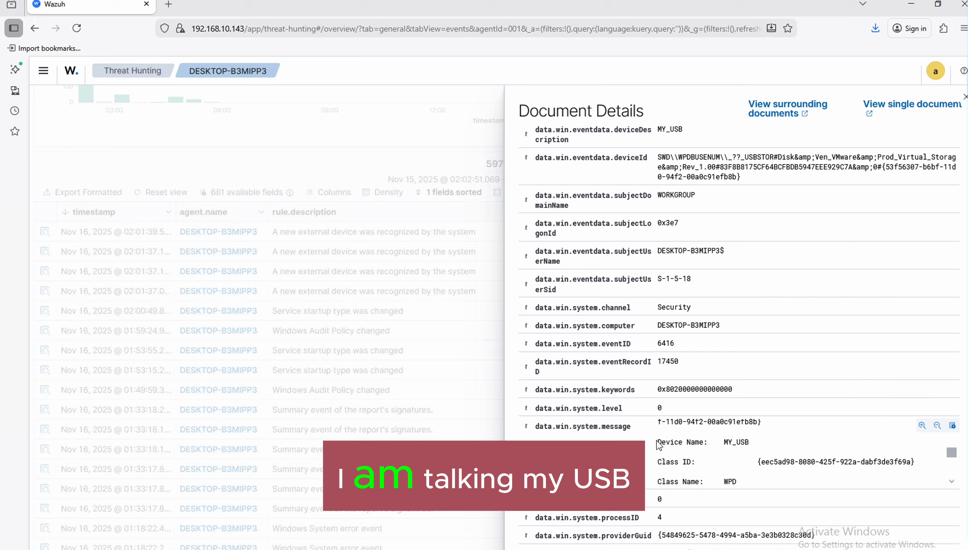
pyautogui.moveTo(658, 442); pyautogui.dragTo(748, 443)
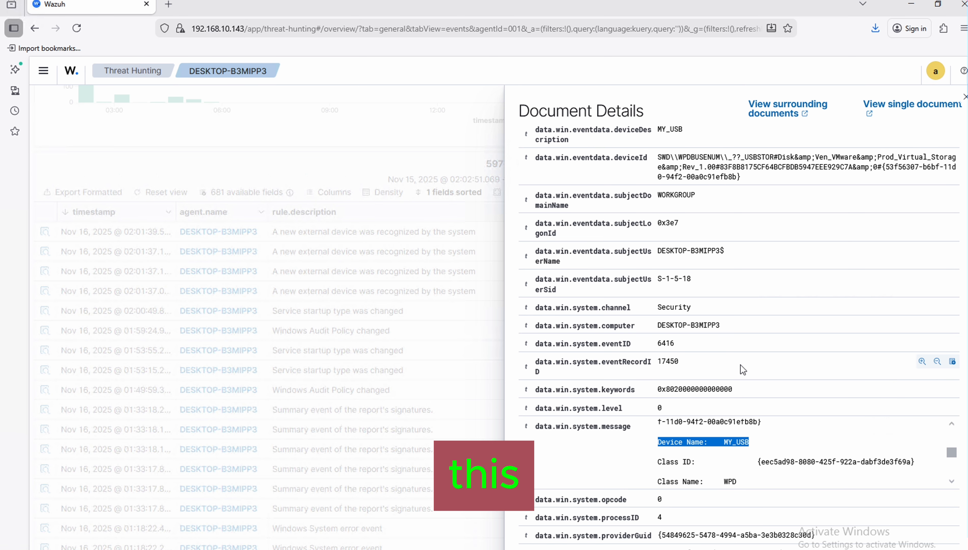
pyautogui.scroll(3, 742, 370)
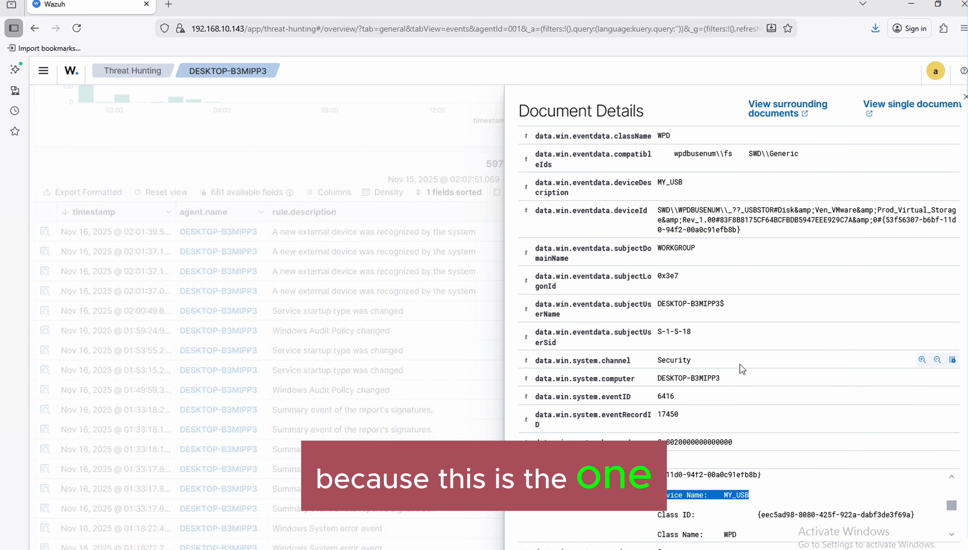
pyautogui.scroll(2, 743, 370)
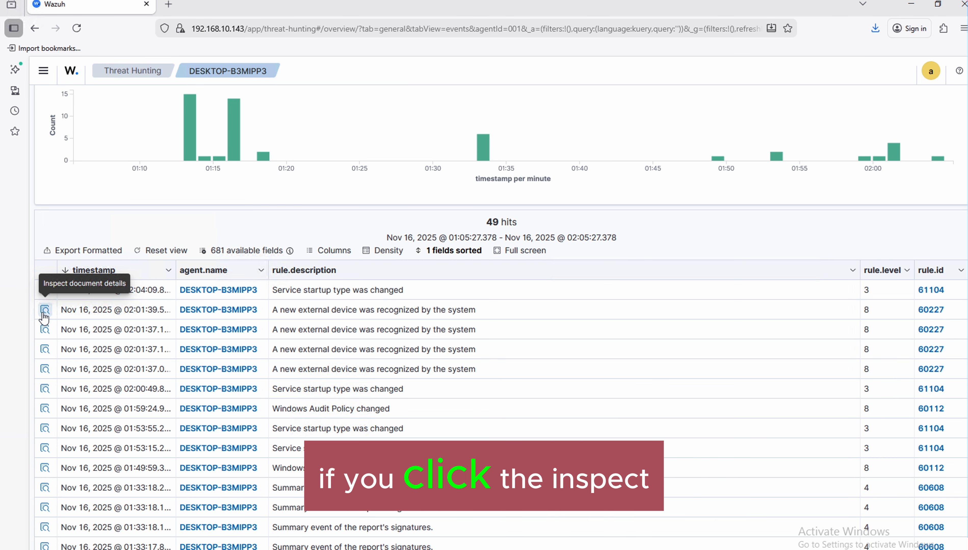
# Step: Inspect the 02:01:39 external-device alert and highlight its deviceId and compatibleIds values
pyautogui.click(320, 310)
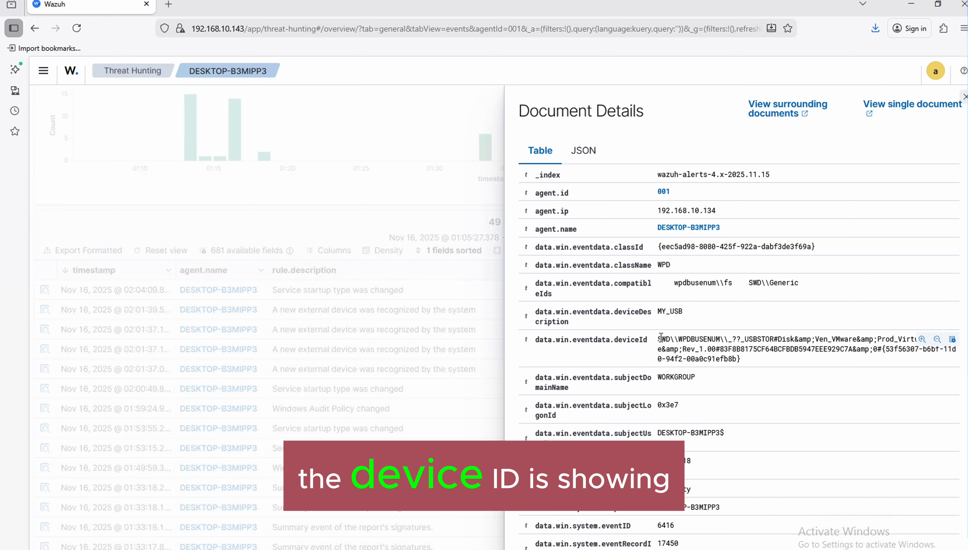
pyautogui.click(689, 340)
pyautogui.moveTo(689, 340); pyautogui.dragTo(741, 359)
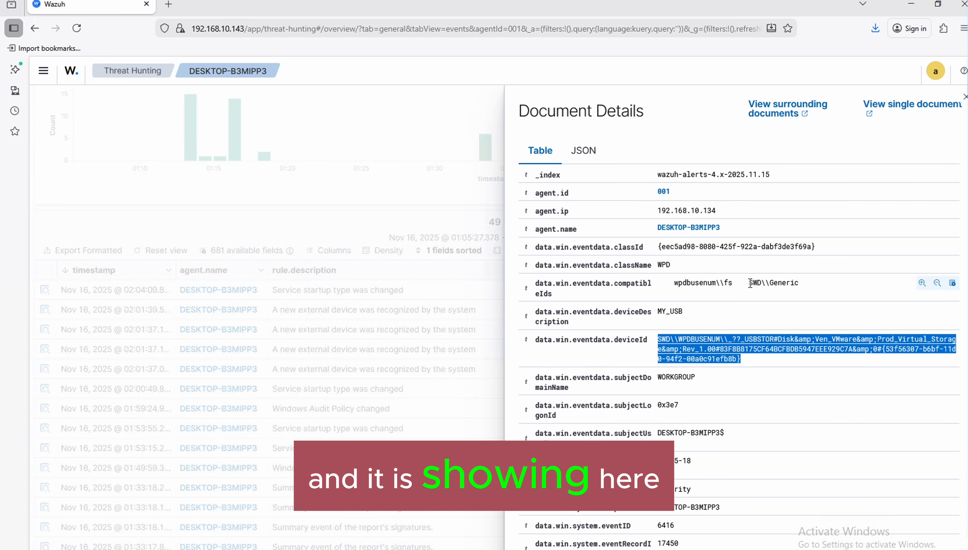
pyautogui.moveTo(749, 283); pyautogui.dragTo(797, 283)
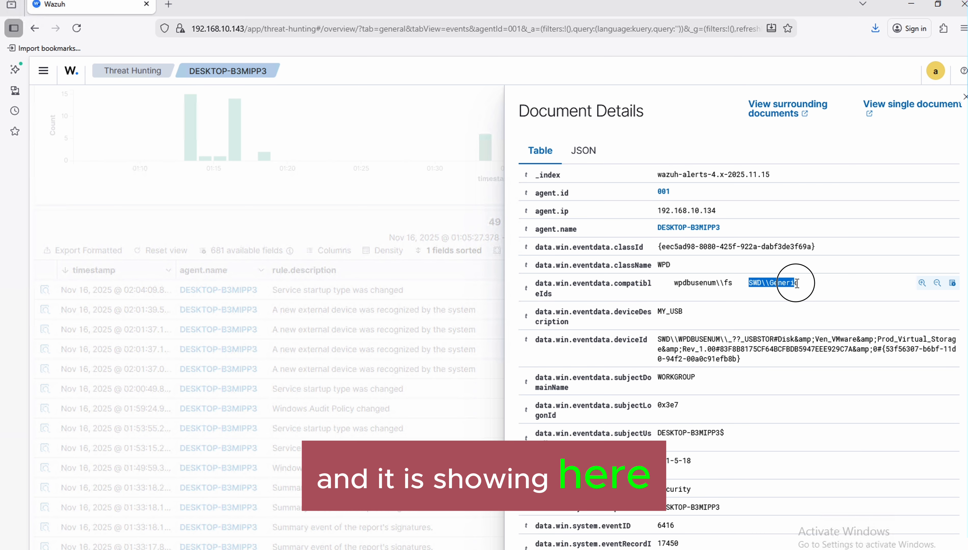
# Step: Examine the second external-device alert's className and deviceId, and highlight the deviceDescription field in the MY_USB alert
pyautogui.click(154, 262)
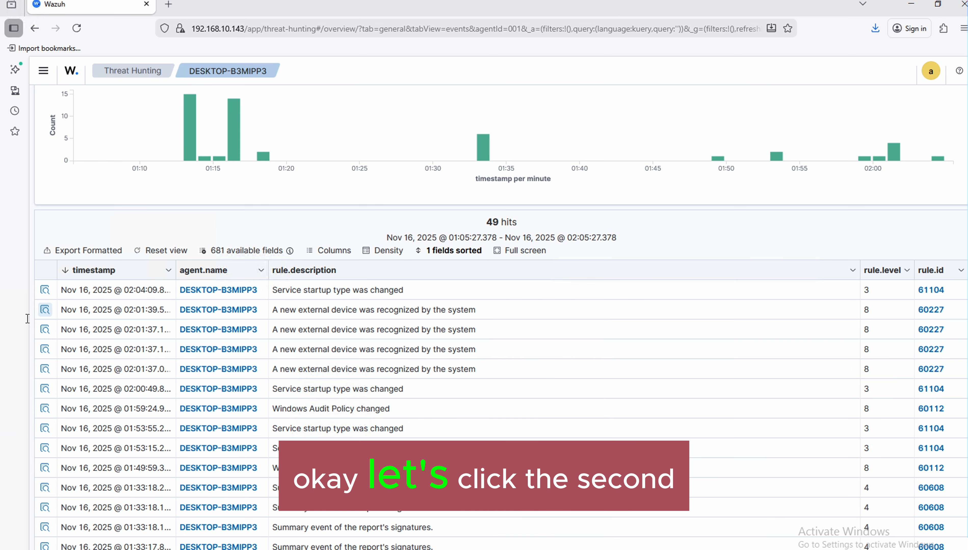
pyautogui.click(46, 332)
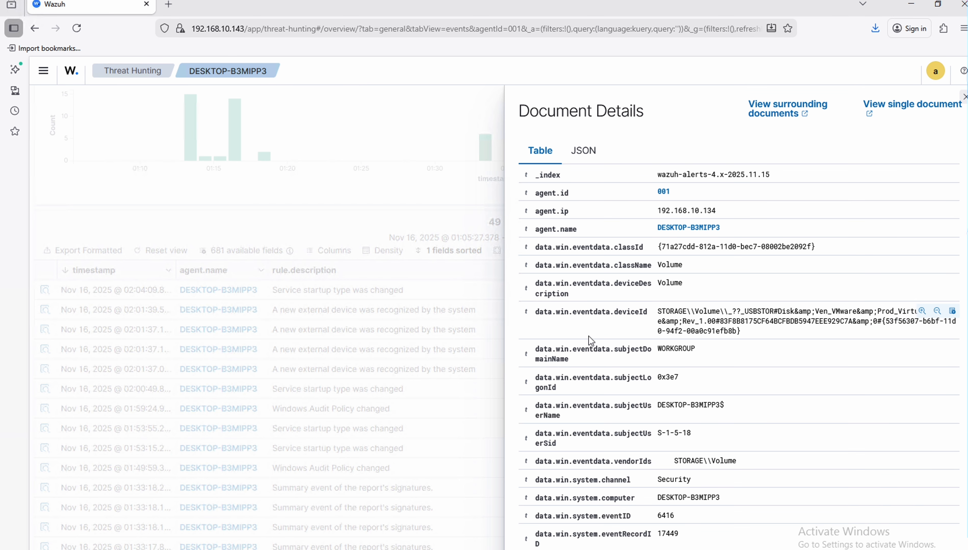
pyautogui.moveTo(662, 265); pyautogui.dragTo(686, 270)
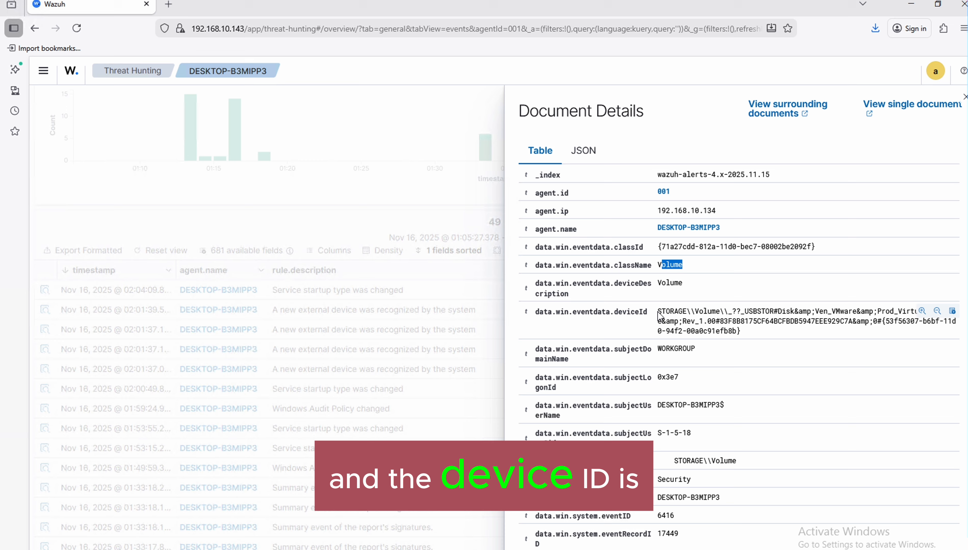
pyautogui.moveTo(658, 312); pyautogui.dragTo(736, 328)
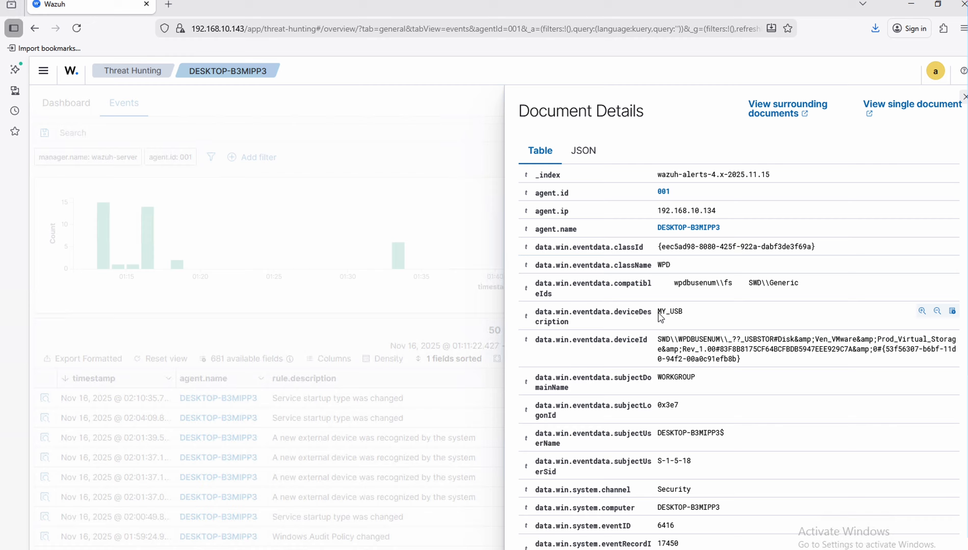
pyautogui.moveTo(658, 311); pyautogui.dragTo(683, 314)
pyautogui.moveTo(604, 311); pyautogui.dragTo(639, 326)
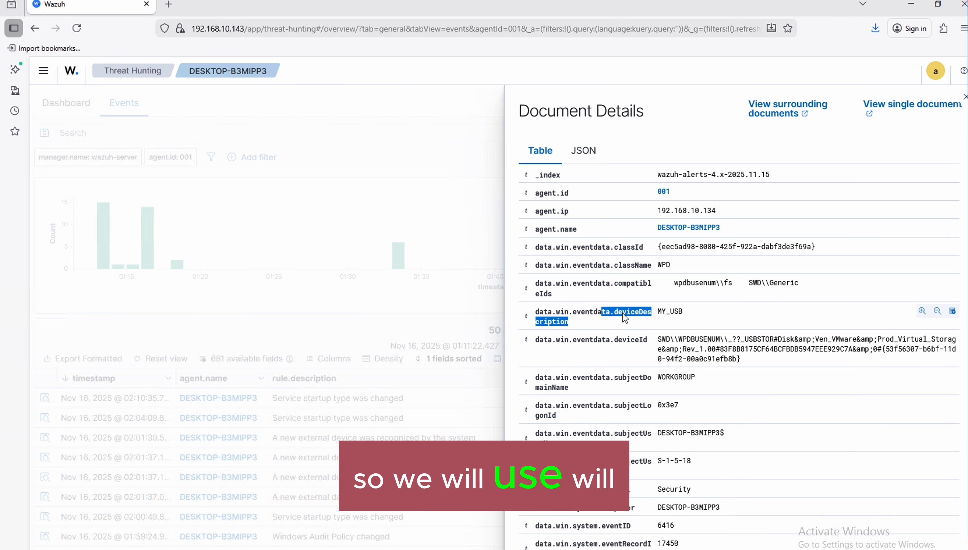
# Step: Highlight the full deviceId value in the MY_USB alert's document details
pyautogui.click(621, 318)
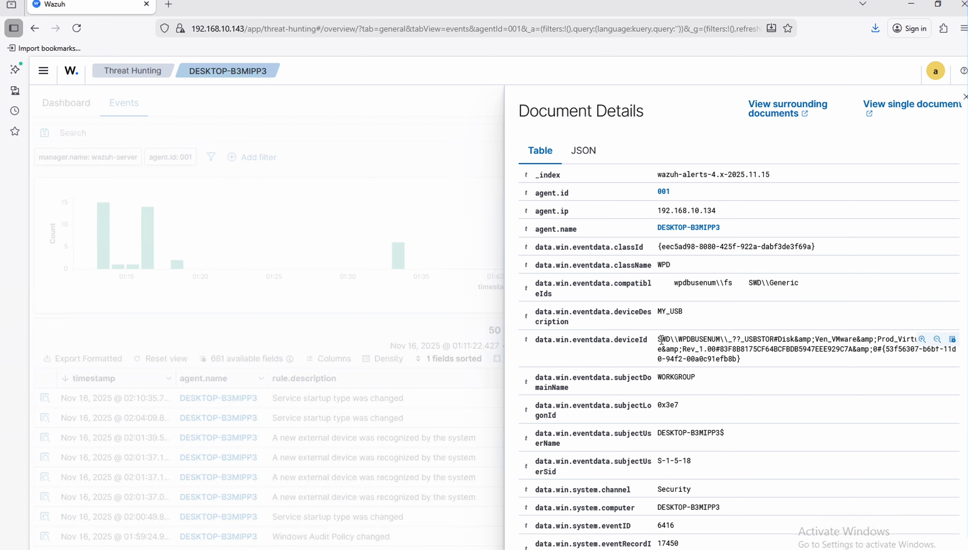
pyautogui.moveTo(658, 339); pyautogui.dragTo(756, 362)
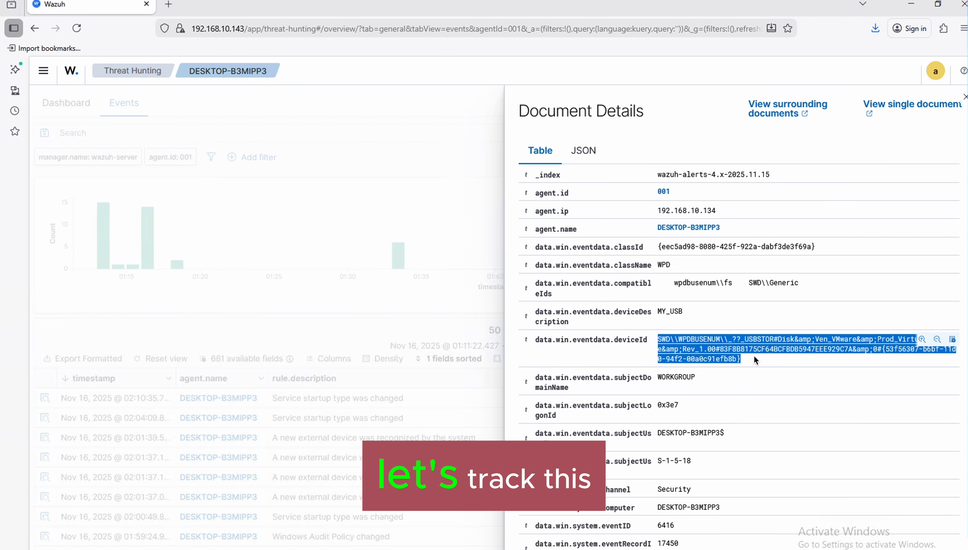
# Step: Switch to the Untitled task notes, mark tasks 2 and 3 with "—Done", and highlight task 4's custom rule text
pyautogui.hotkey('ctrl', 'Left')
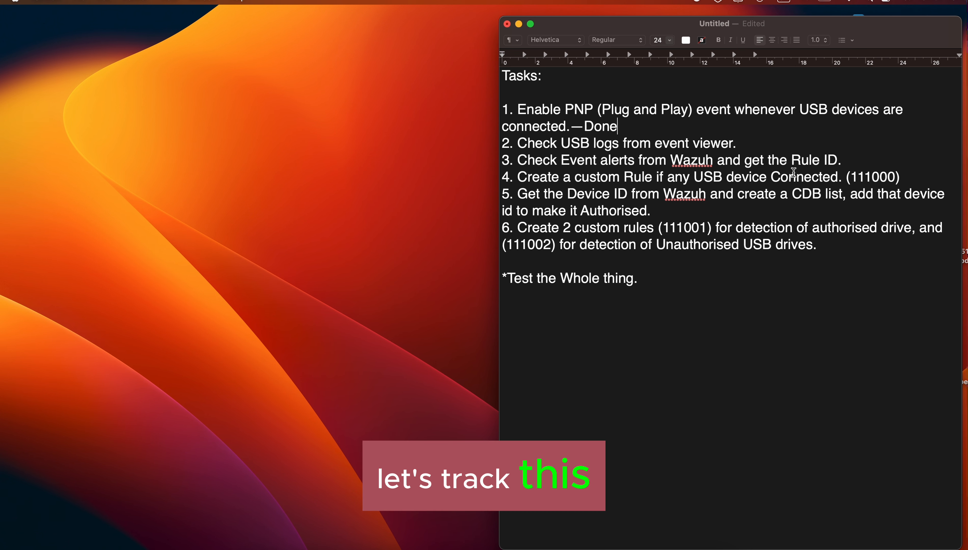
pyautogui.click(754, 145)
pyautogui.write('—Done')
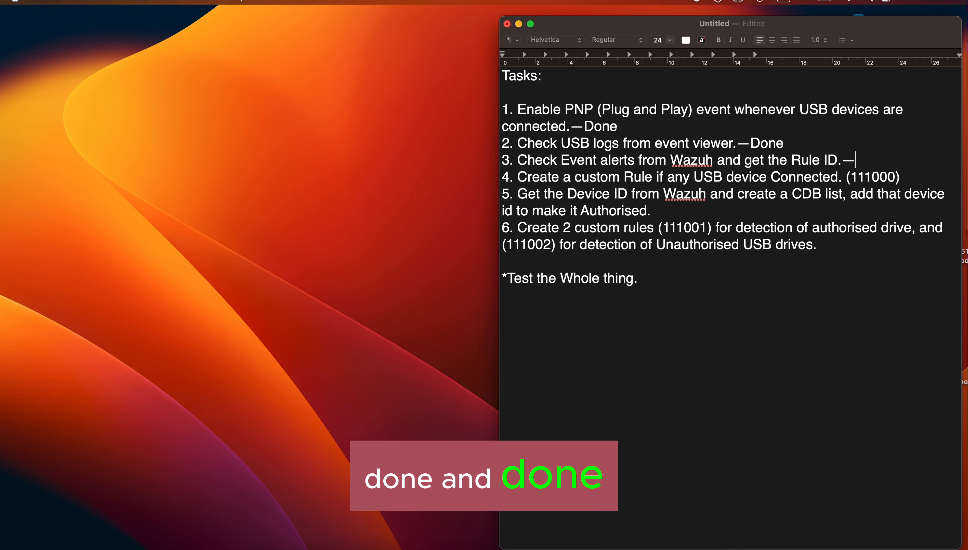
pyautogui.write('One')
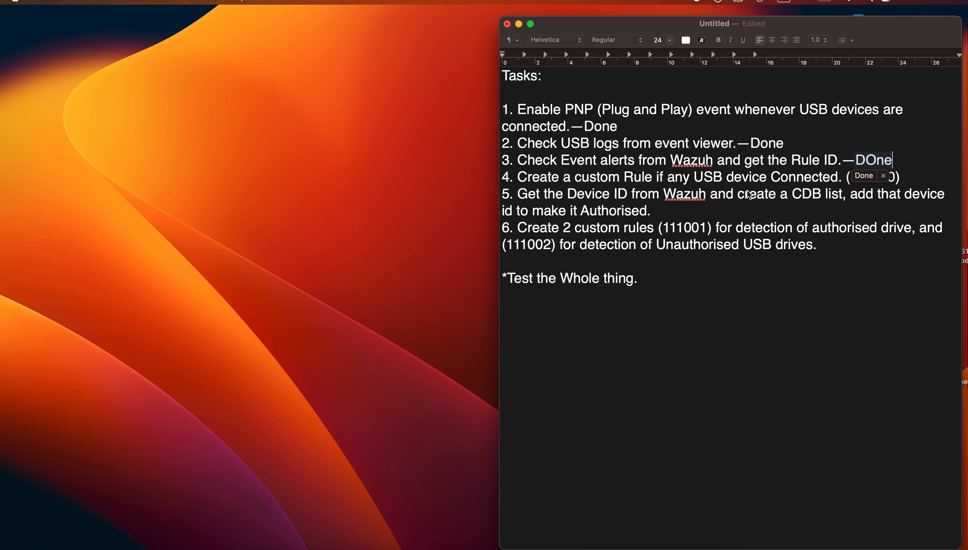
pyautogui.moveTo(571, 177); pyautogui.dragTo(841, 178)
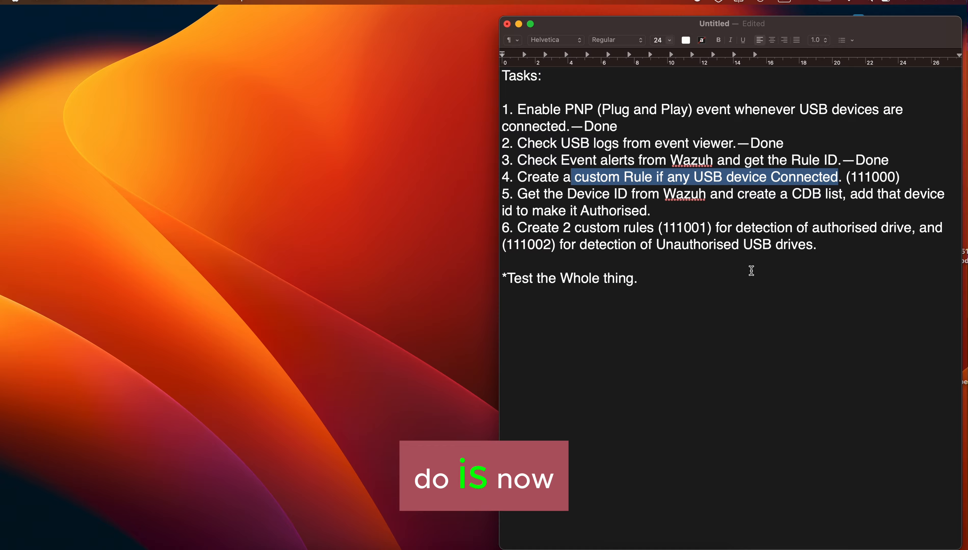
# Step: Return to Wazuh, close the alert's document details, and restore the browser window to expose the server terminal
pyautogui.hotkey('ctrl', 'Right')
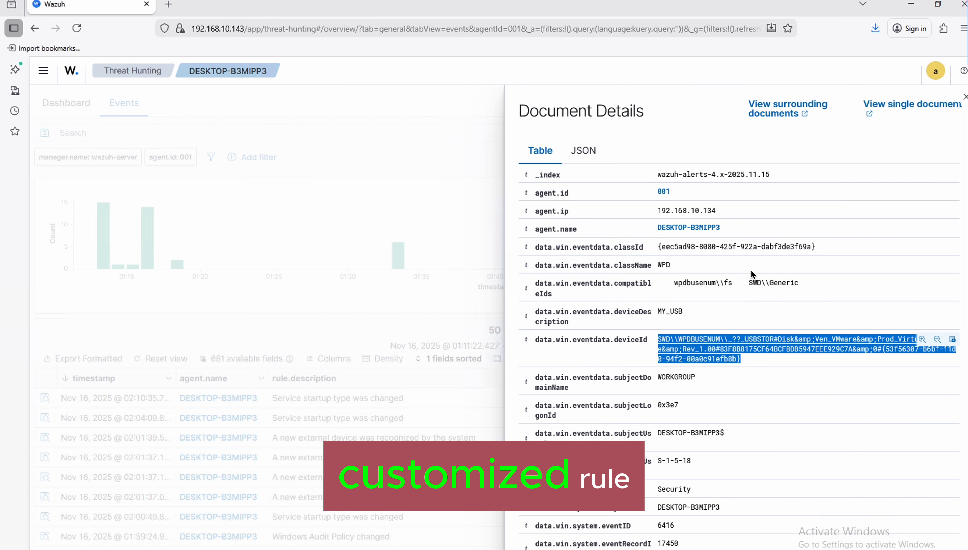
pyautogui.click(380, 329)
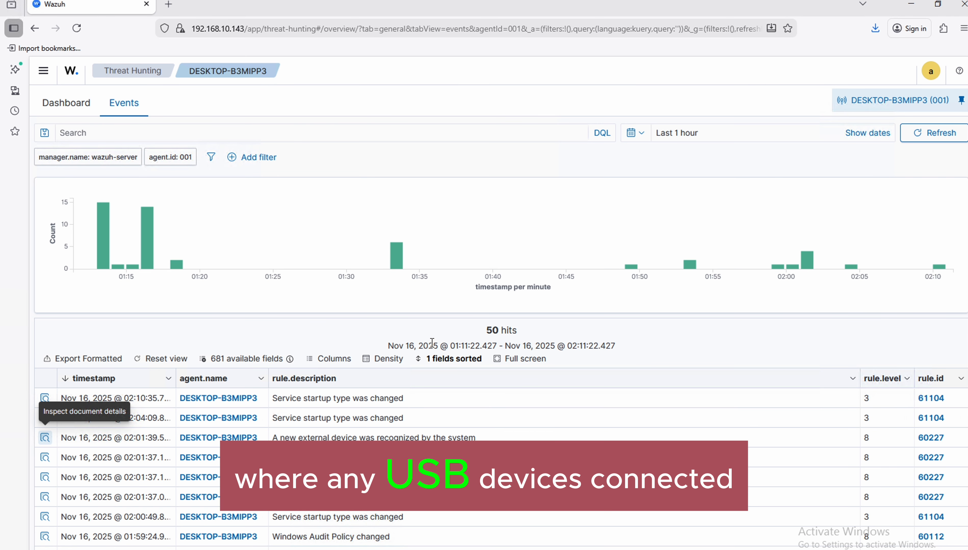
pyautogui.scroll(-3, 432, 342)
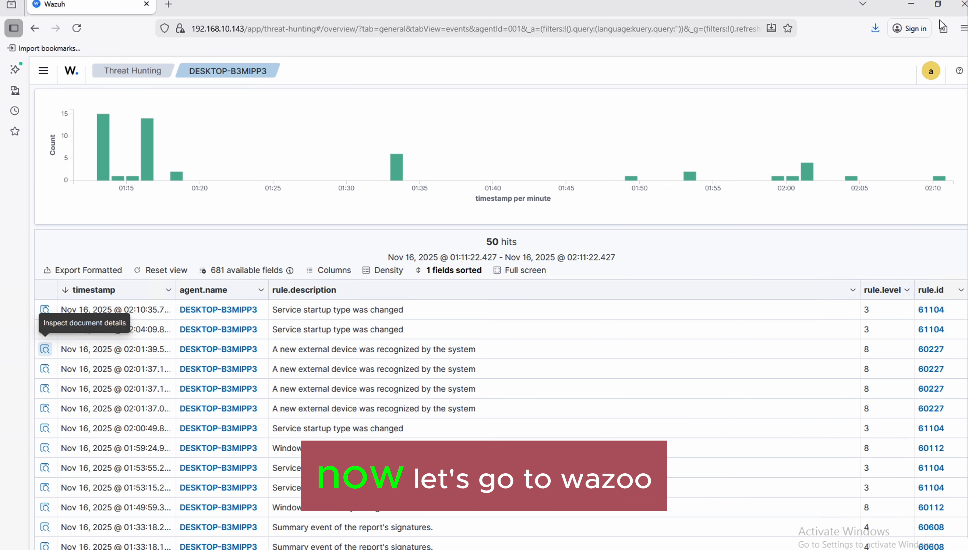
pyautogui.click(938, 6)
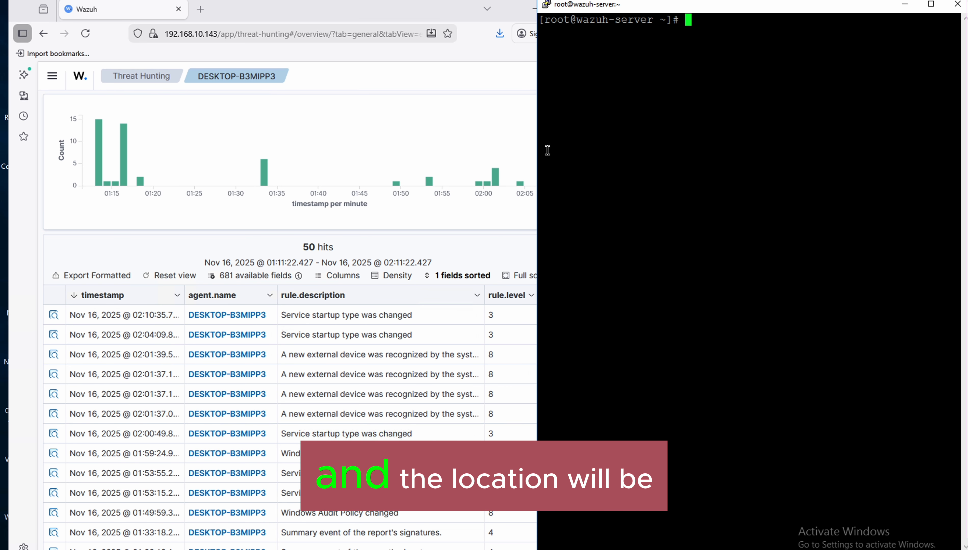
# Step: Open /var/ossec/etc/rules/local_rules.xml in nano on the Wazuh server
pyautogui.write('nano ')
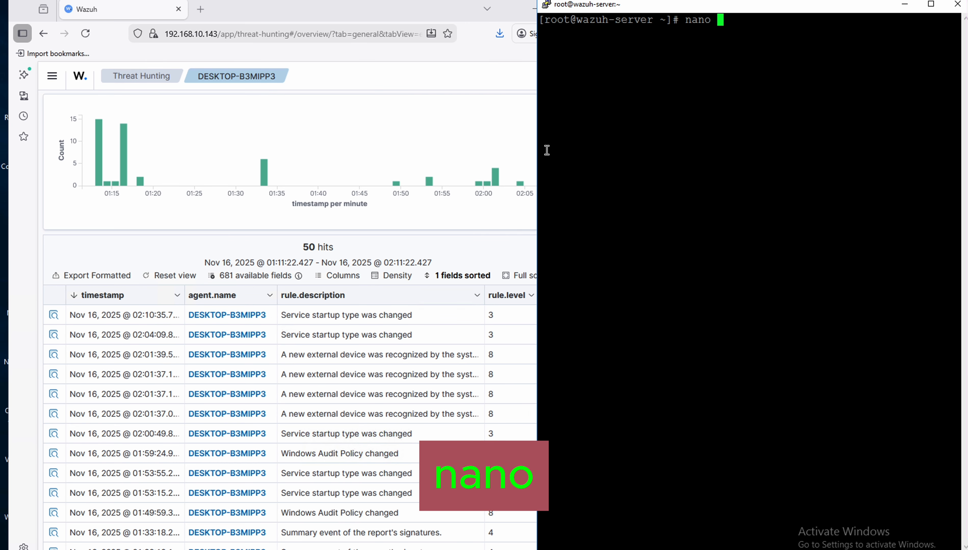
pyautogui.write('/var/et')
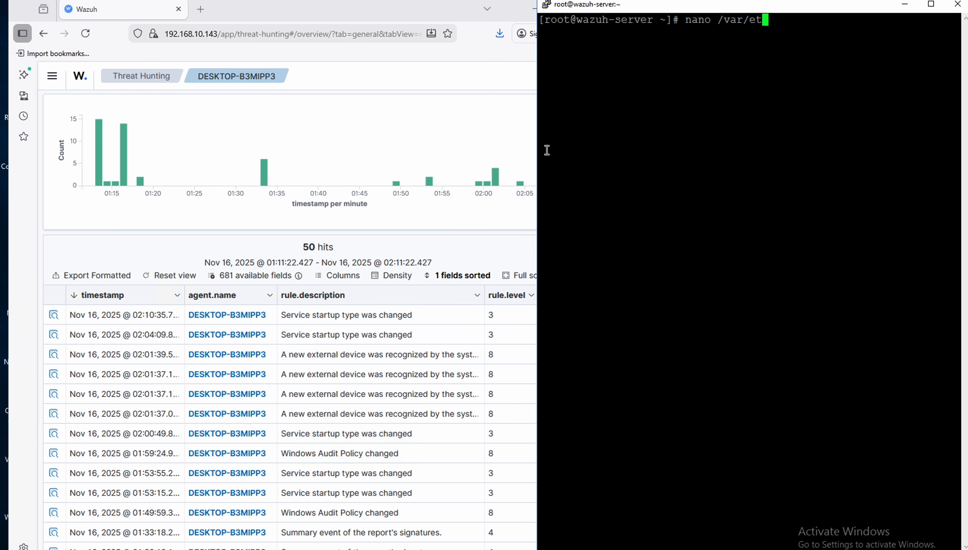
pyautogui.press('BackSpace')
pyautogui.press('BackSpace')
pyautogui.write('os')
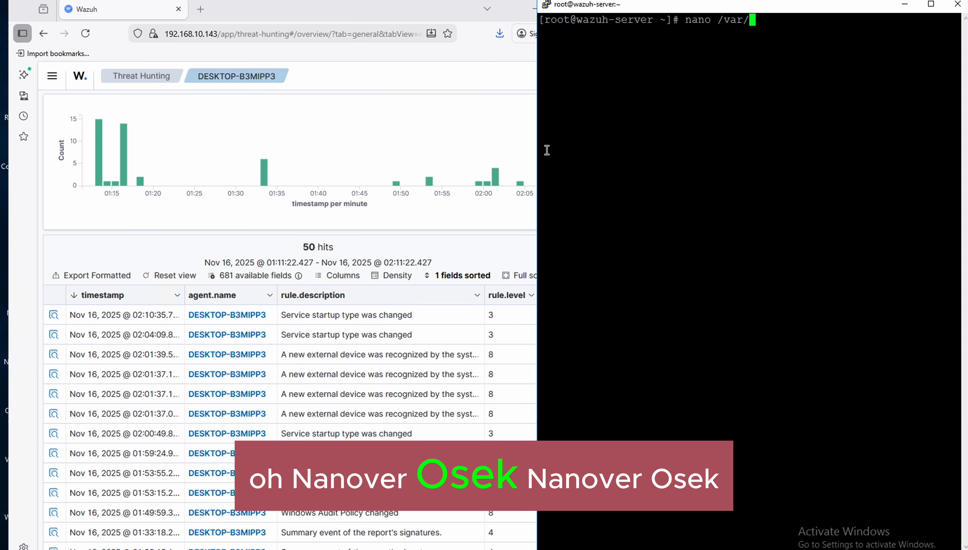
pyautogui.write('s`')
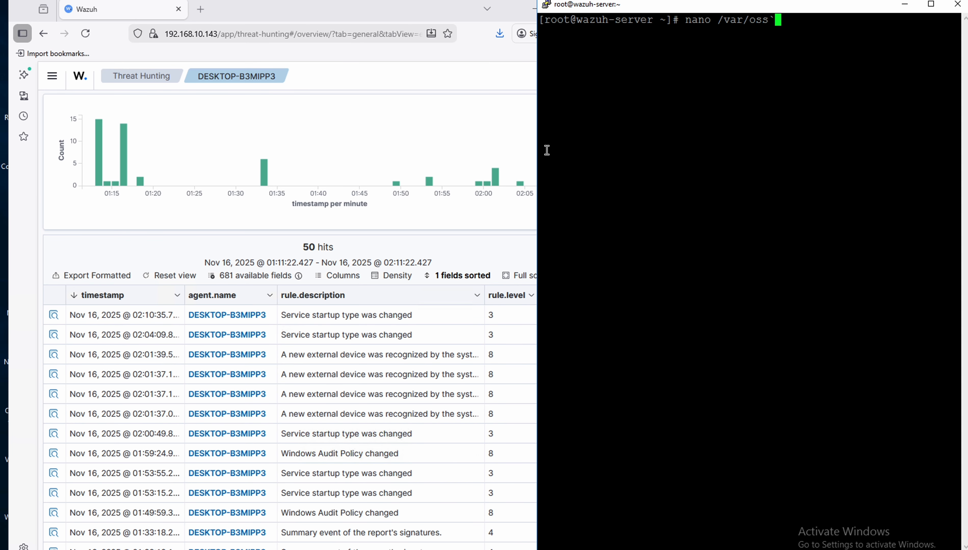
pyautogui.press('BackSpace')
pyautogui.write('ec/etc/rules/')
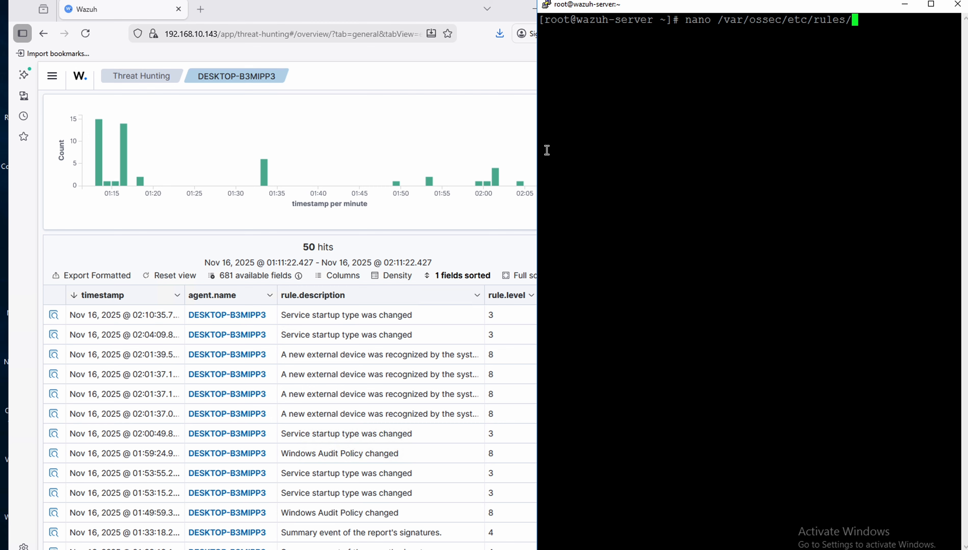
pyautogui.write('local_rules.xml')
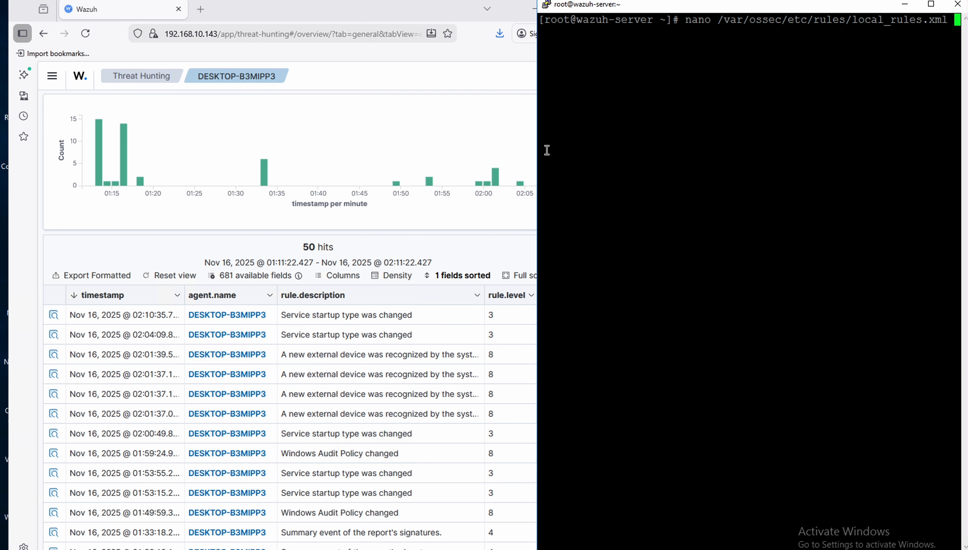
pyautogui.press('Return')
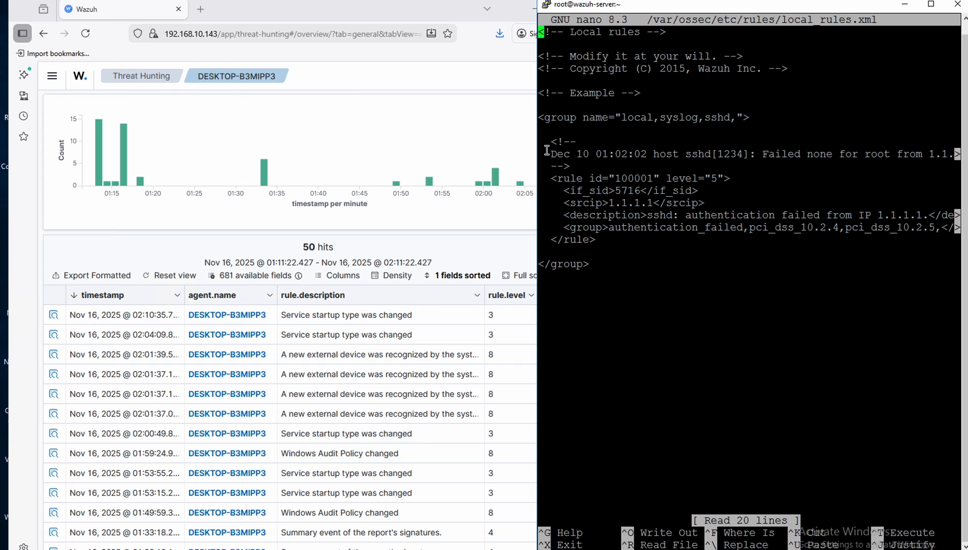
# Step: Insert three blank lines between the Example comment and the local,syslog,sshd group
pyautogui.press('Down')
pyautogui.press('Down')
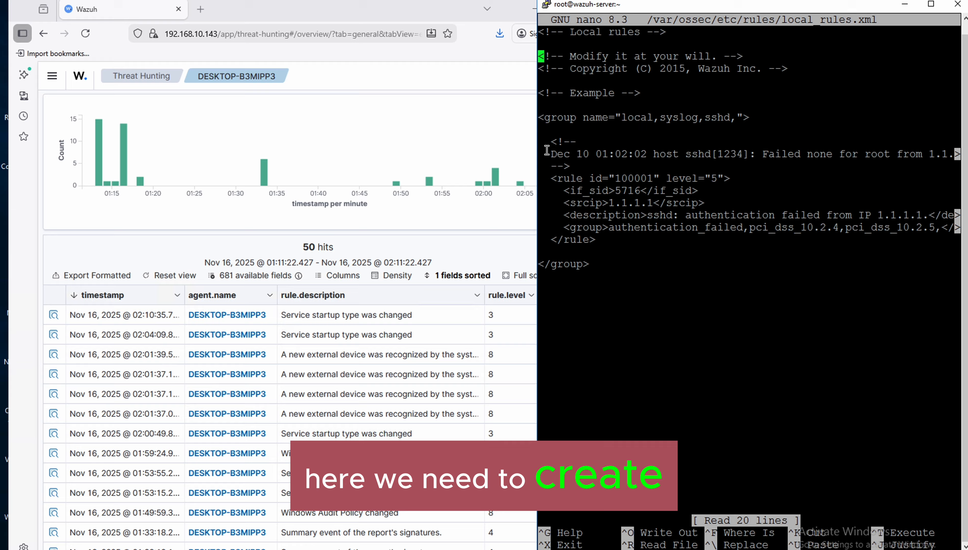
pyautogui.press('Down')
pyautogui.press('Down')
pyautogui.press('Down')
pyautogui.press('Down')
pyautogui.press('Return')
pyautogui.press('Return')
pyautogui.press('Return')
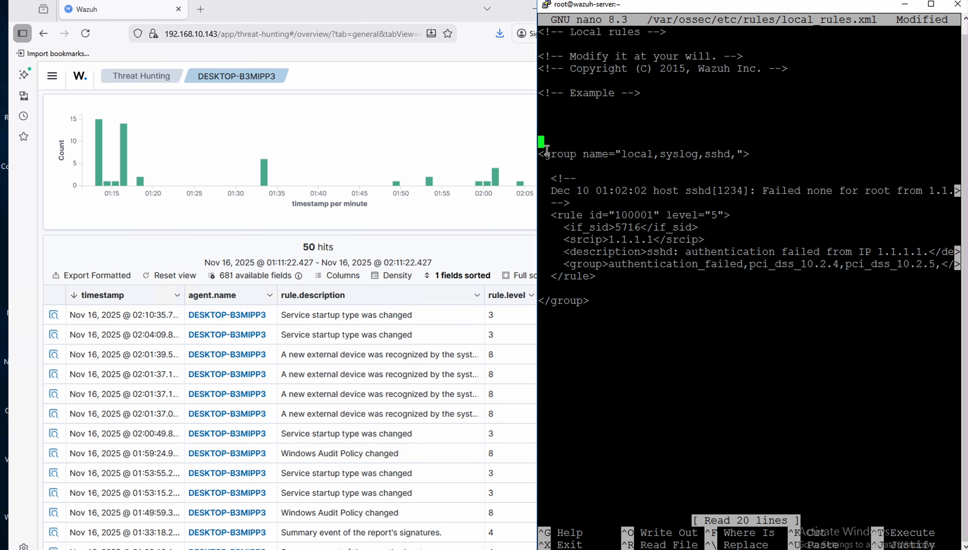
pyautogui.press('Up')
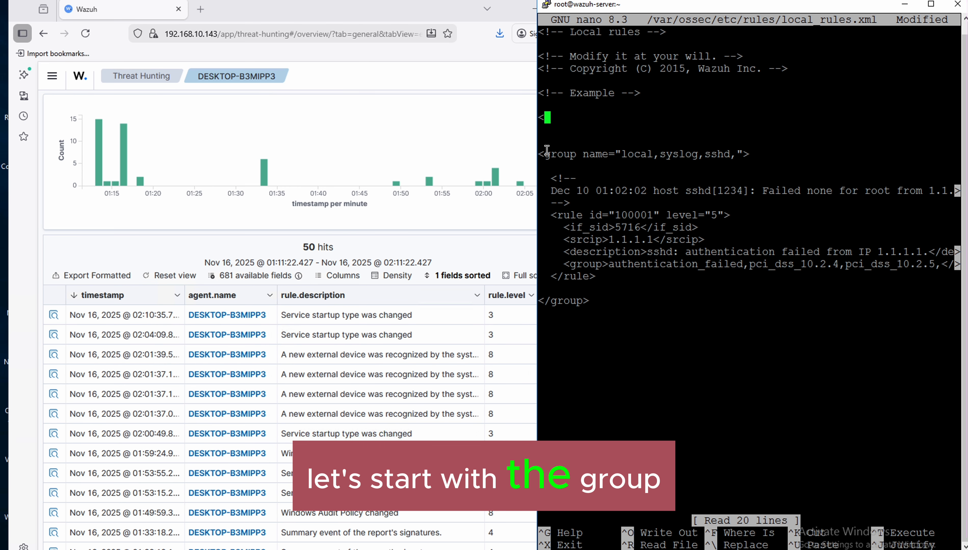
# Step: Write the opening tag <group name="windows-usb-detect",> below the Example comment
pyautogui.write('<')
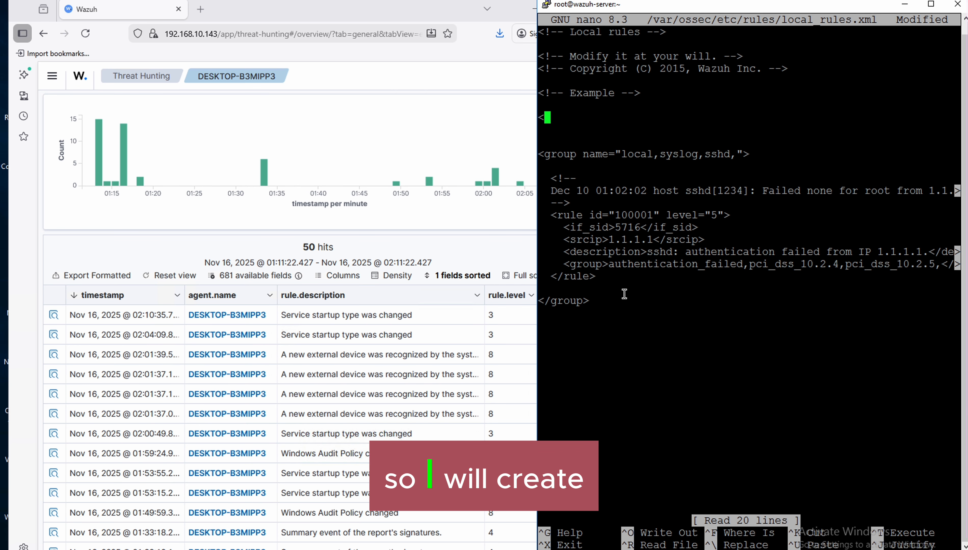
pyautogui.write('group')
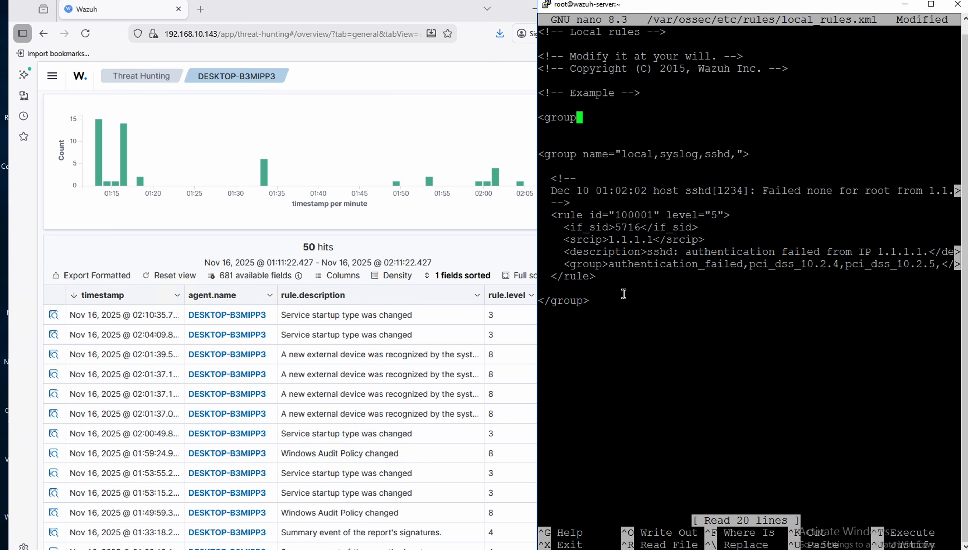
pyautogui.write(' name')
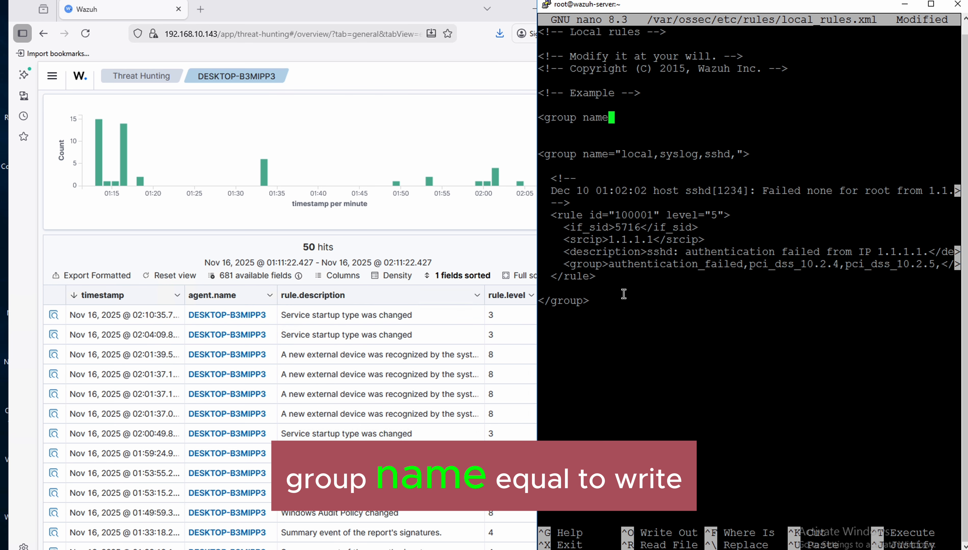
pyautogui.write('=')
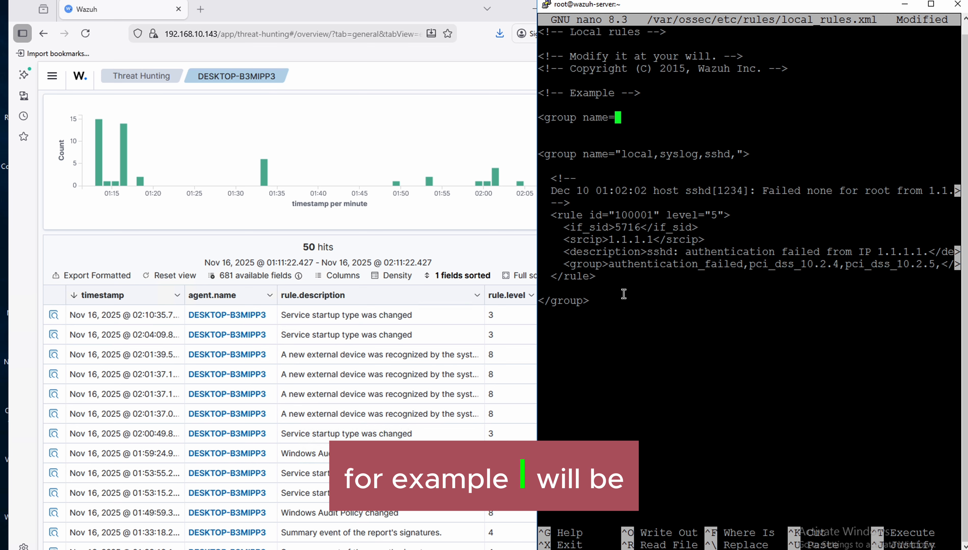
pyautogui.write('@')
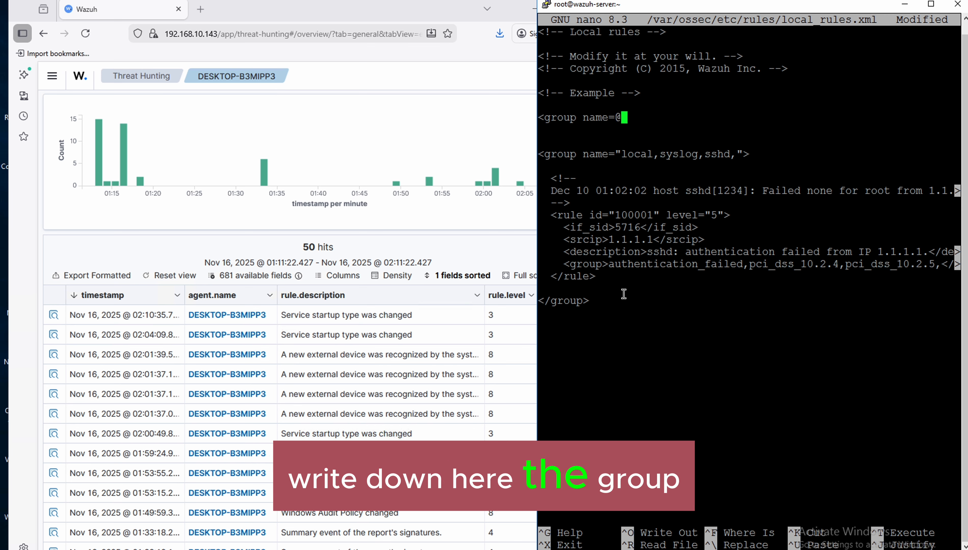
pyautogui.press('BackSpace')
pyautogui.write("'")
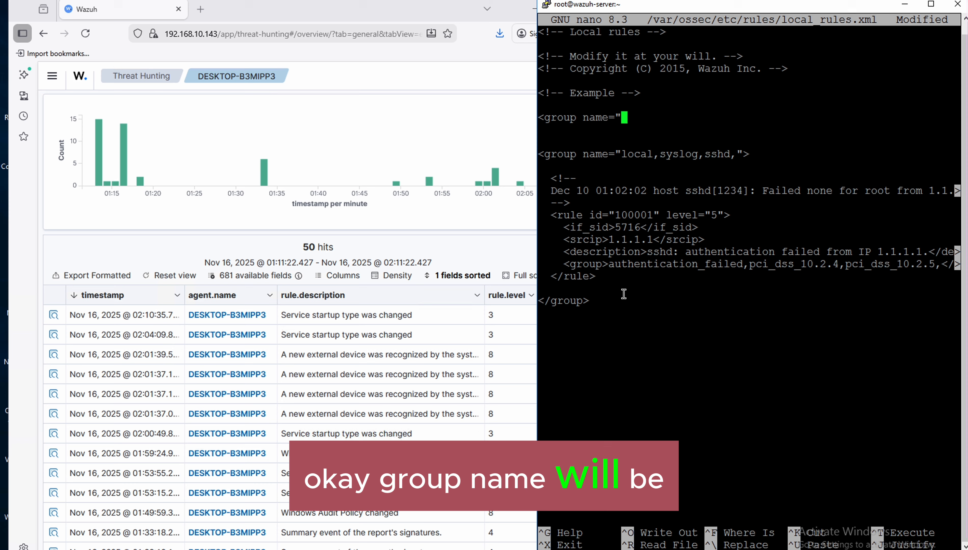
pyautogui.write('window')
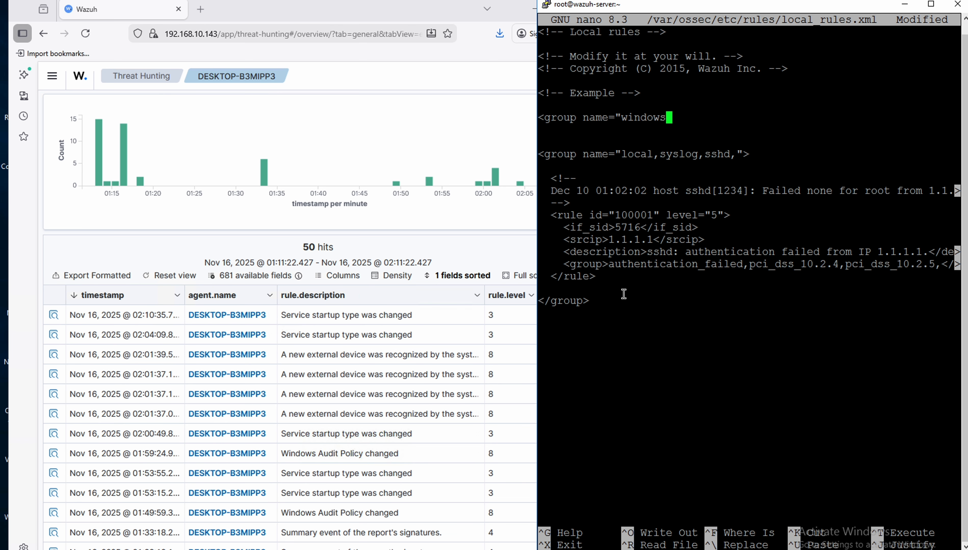
pyautogui.write('s-usb')
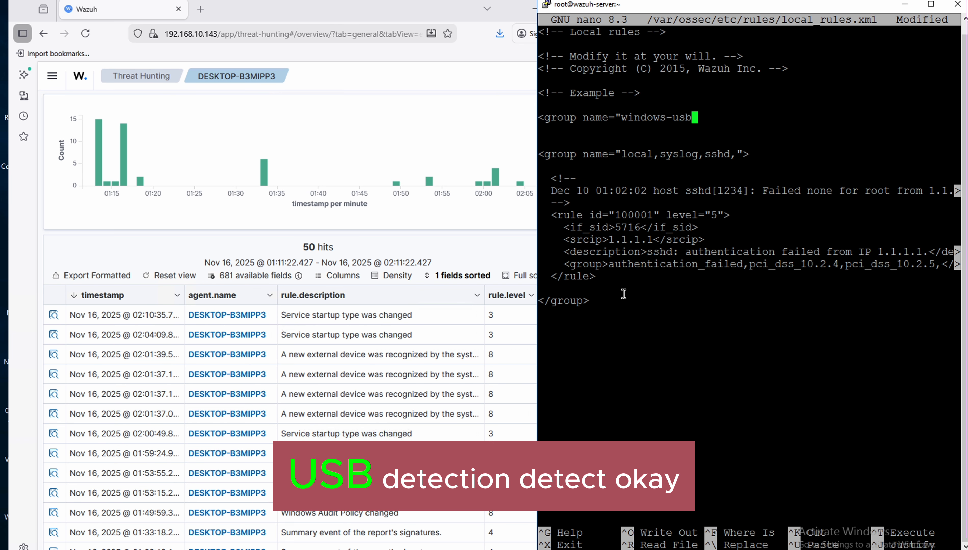
pyautogui.write('-dete')
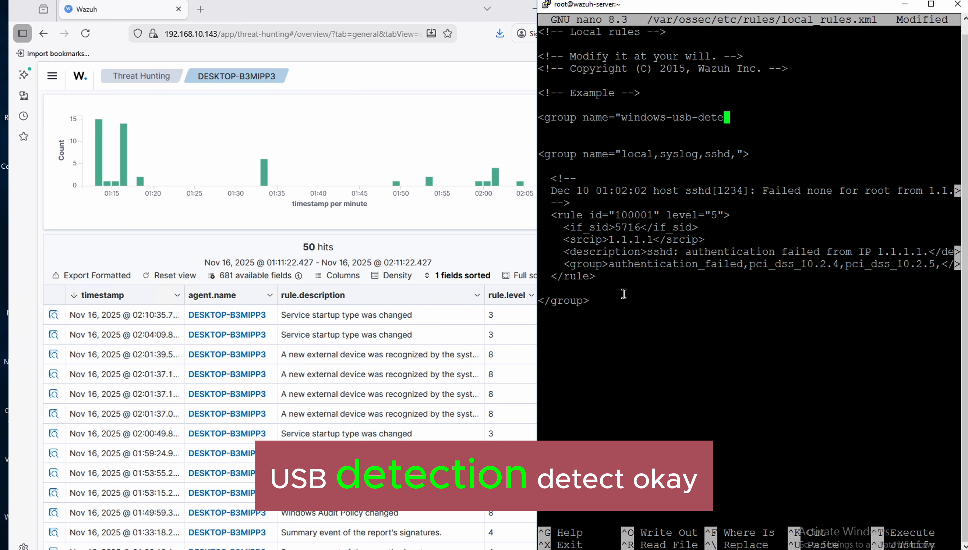
pyautogui.write('ct"')
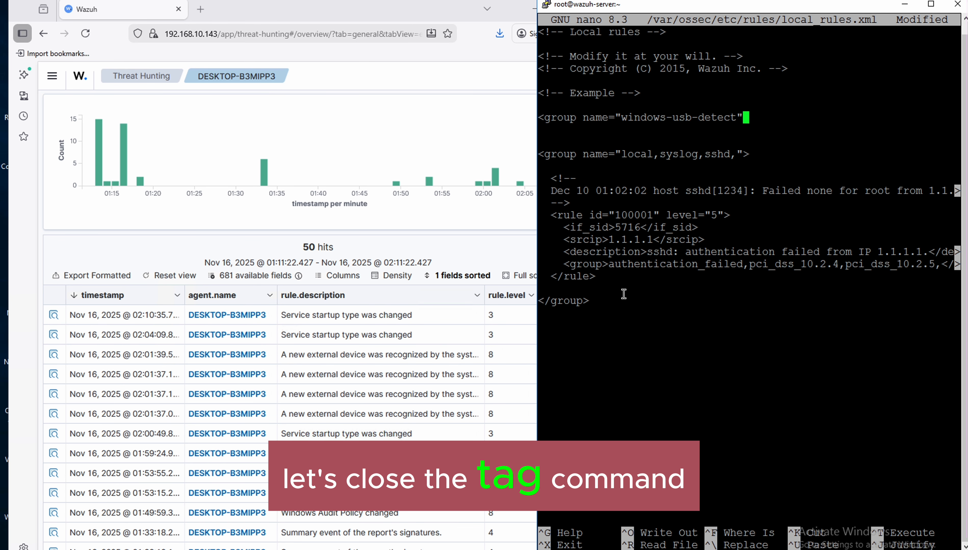
pyautogui.write(',>')
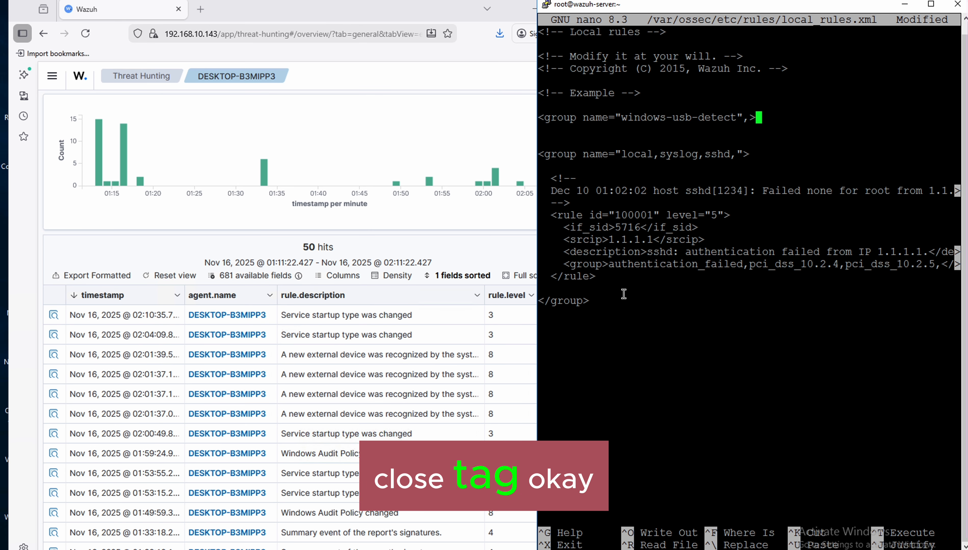
# Step: Move the comma inside the quotes to make the tag <group name="windows-usb-detect,"> and start a new line below it
pyautogui.press('BackSpace')
pyautogui.press('BackSpace')
pyautogui.press('BackSpace')
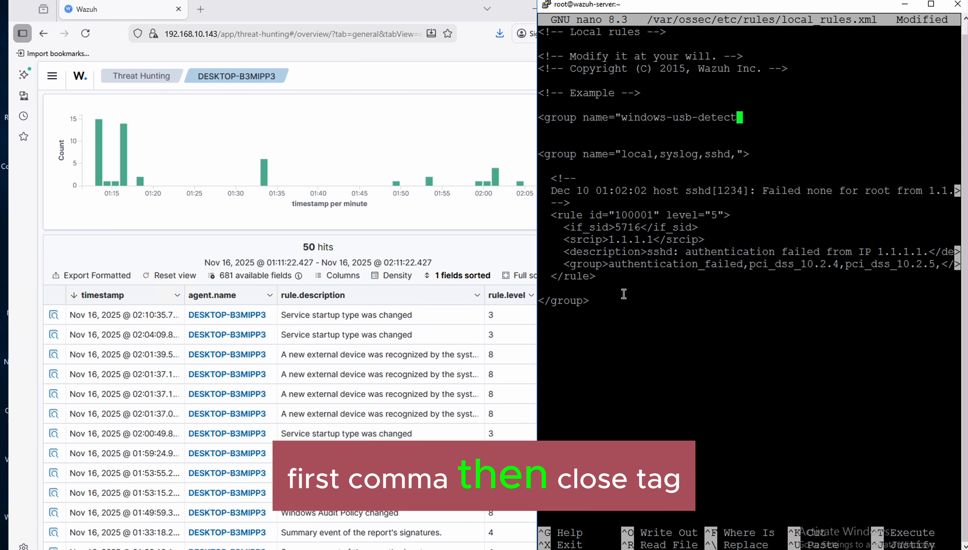
pyautogui.write(',')
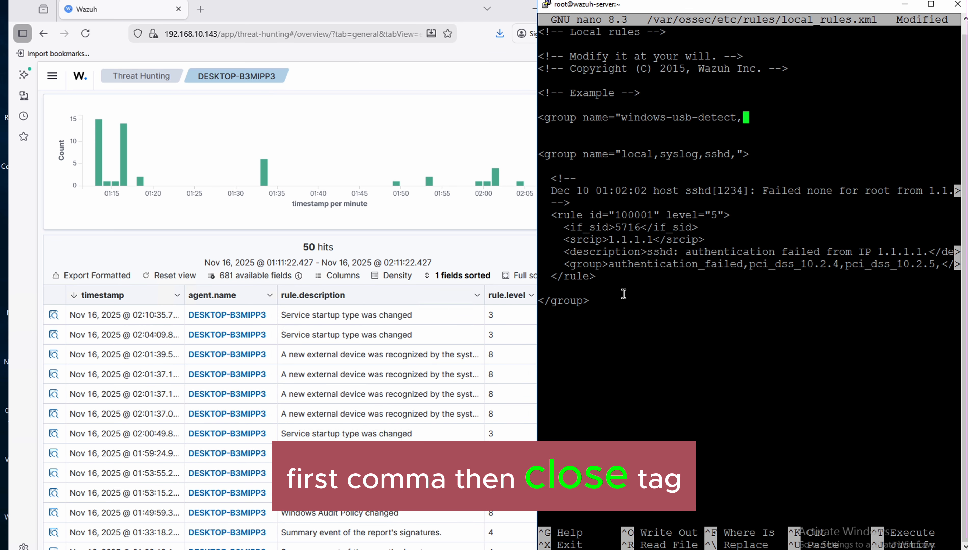
pyautogui.write('">')
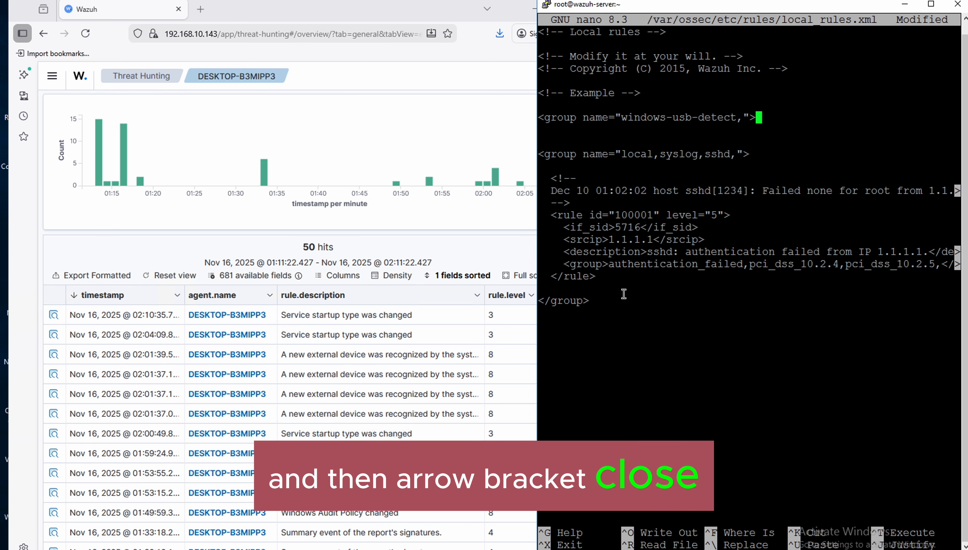
pyautogui.press('Return')
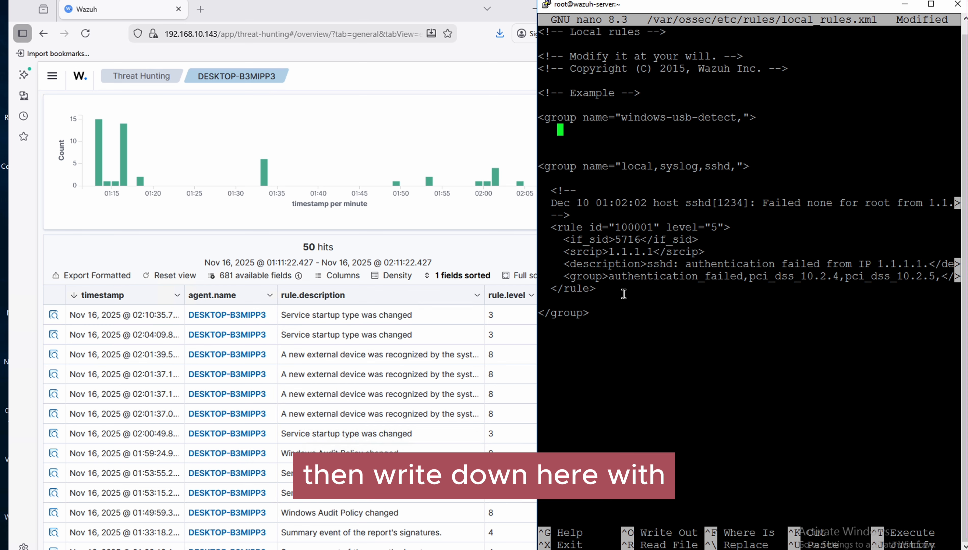
# Step: Begin a rule tag inside the windows-usb-detect group with the id 111000 followed by a closing quotation mark
pyautogui.write('<ru')
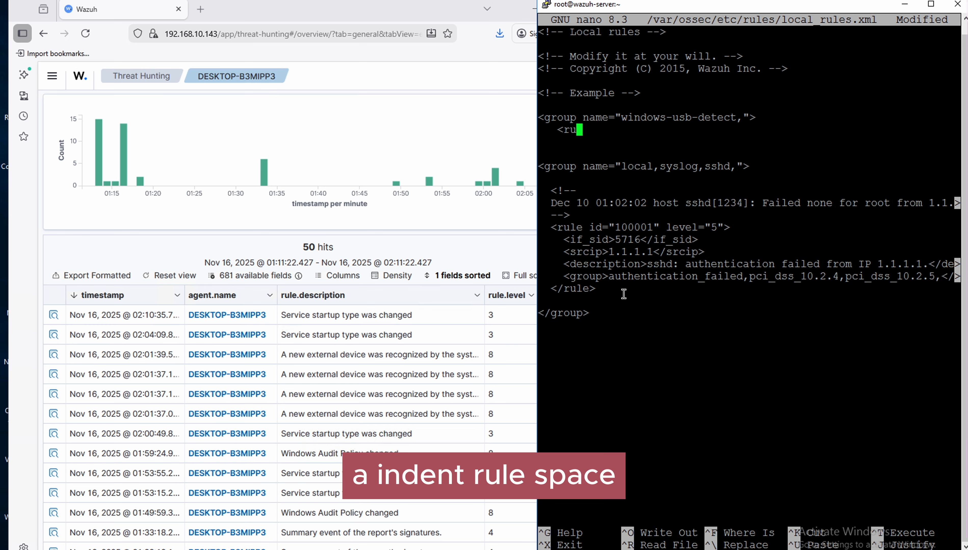
pyautogui.write('le id=')
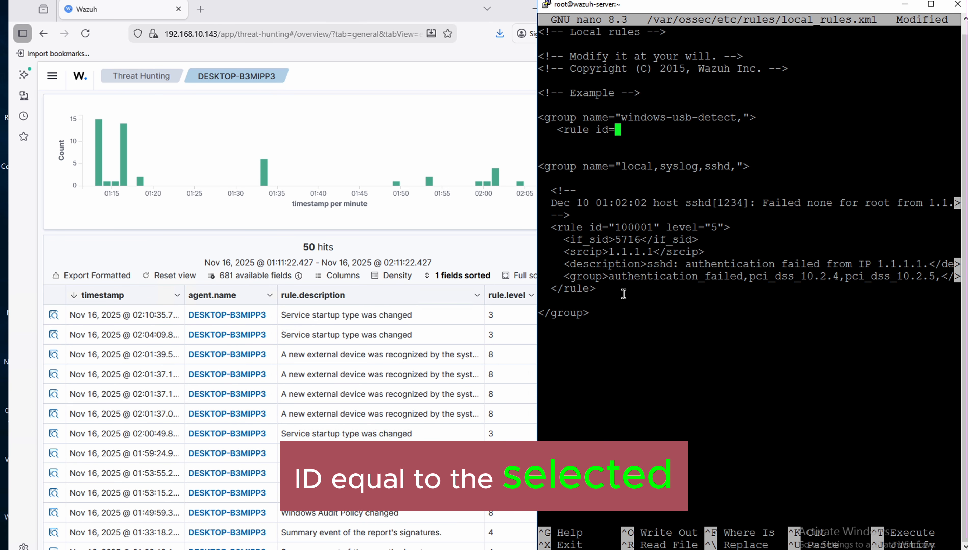
pyautogui.write('11')
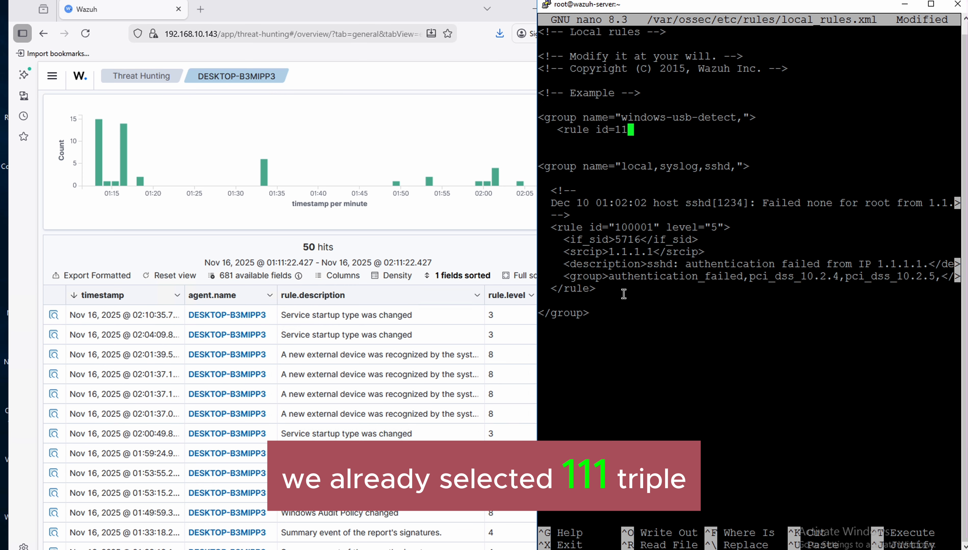
pyautogui.write('1000')
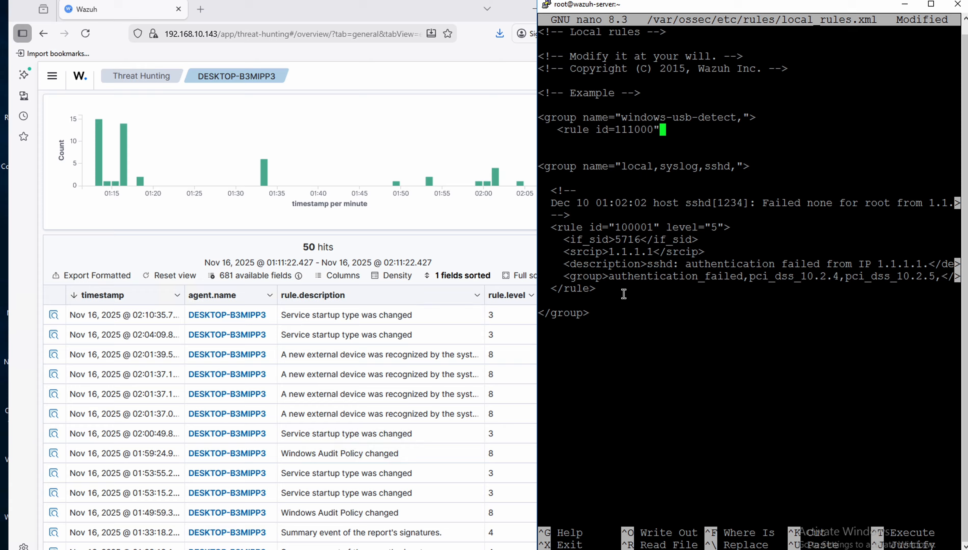
# Step: Insert the missing opening quotation mark so the attribute reads id="111000"
pyautogui.press('Left')
pyautogui.press('Left')
pyautogui.press('Left')
pyautogui.press('Left')
pyautogui.press('Left')
pyautogui.press('Left')
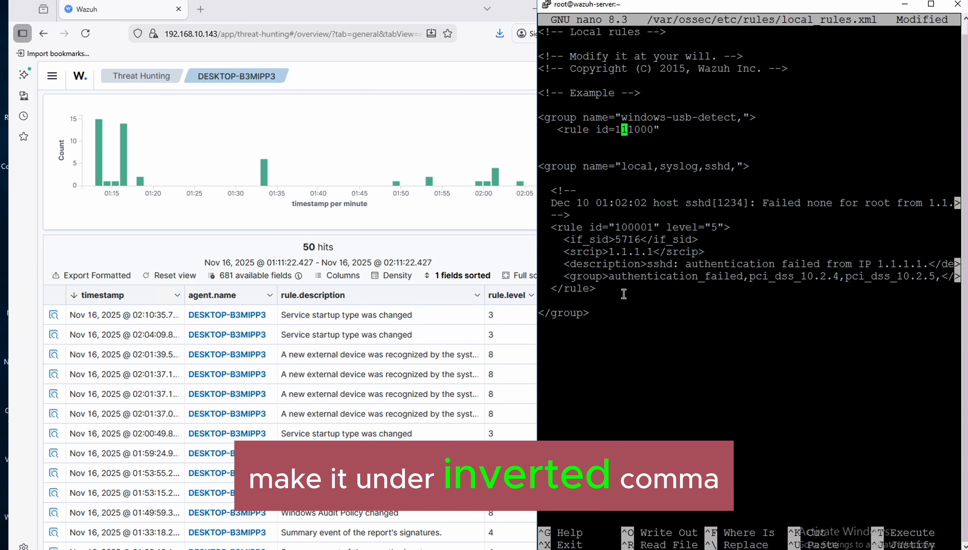
pyautogui.press('Left')
pyautogui.write('"')
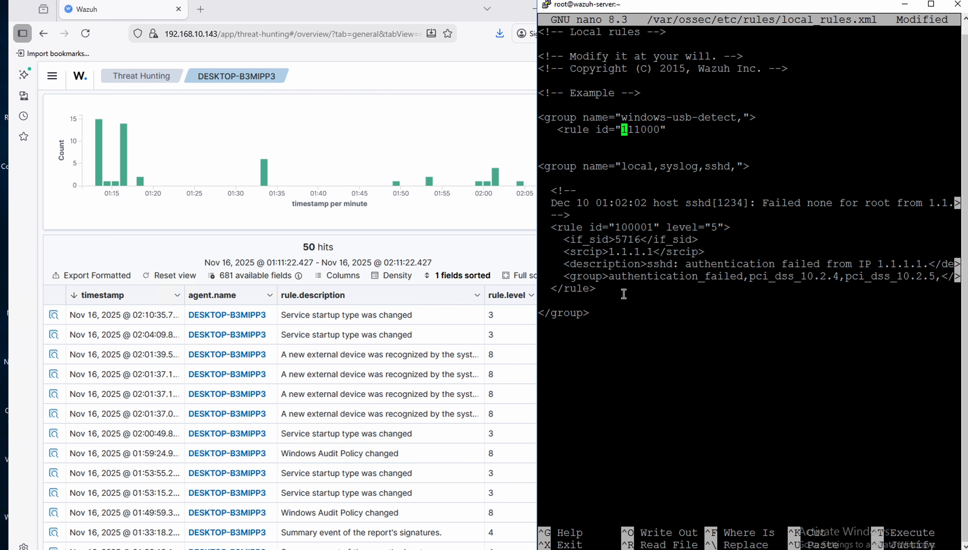
# Step: Complete the rule's opening tag with level="7"> and start a new line below it
pyautogui.press('Right')
pyautogui.press('Right')
pyautogui.press('Right')
pyautogui.press('Right')
pyautogui.press('Right')
pyautogui.press('Right')
pyautogui.press('Right')
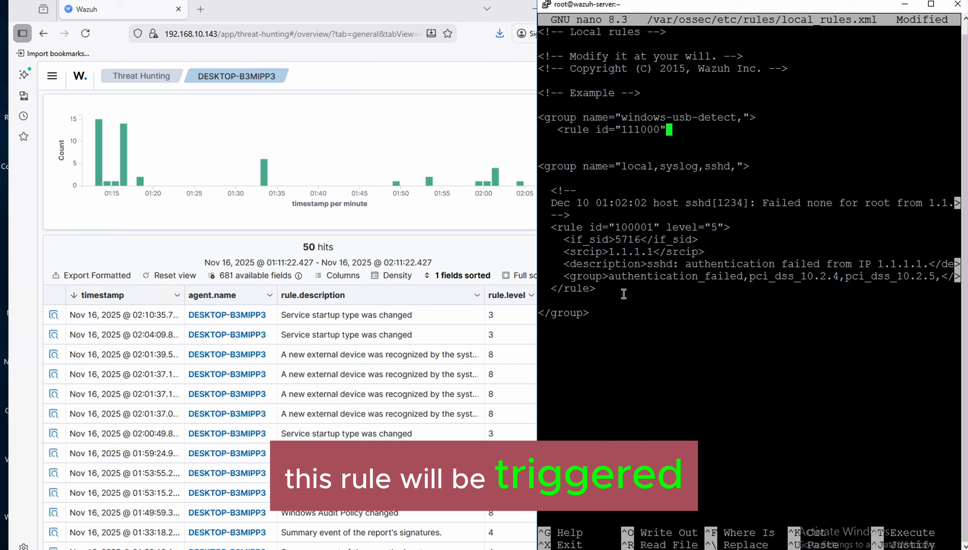
pyautogui.write('le')
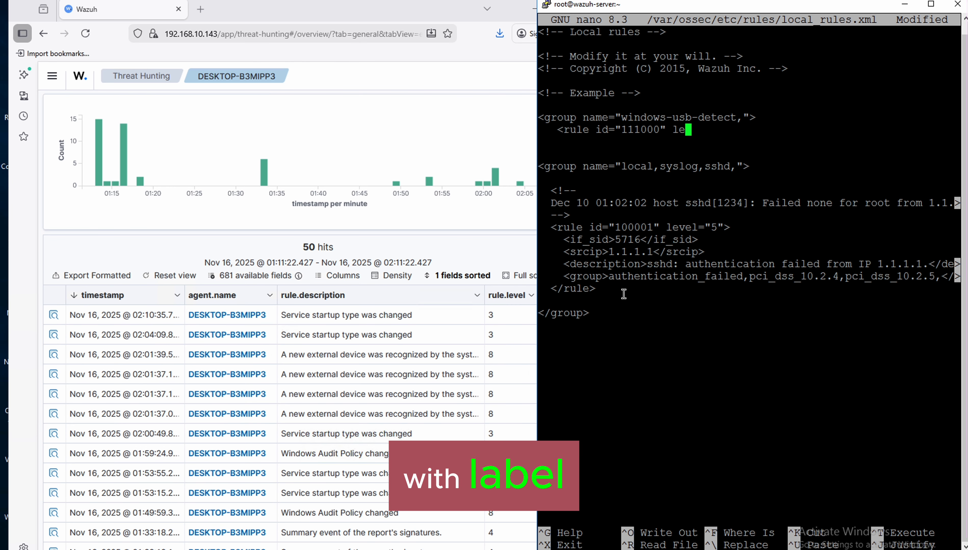
pyautogui.write('vel')
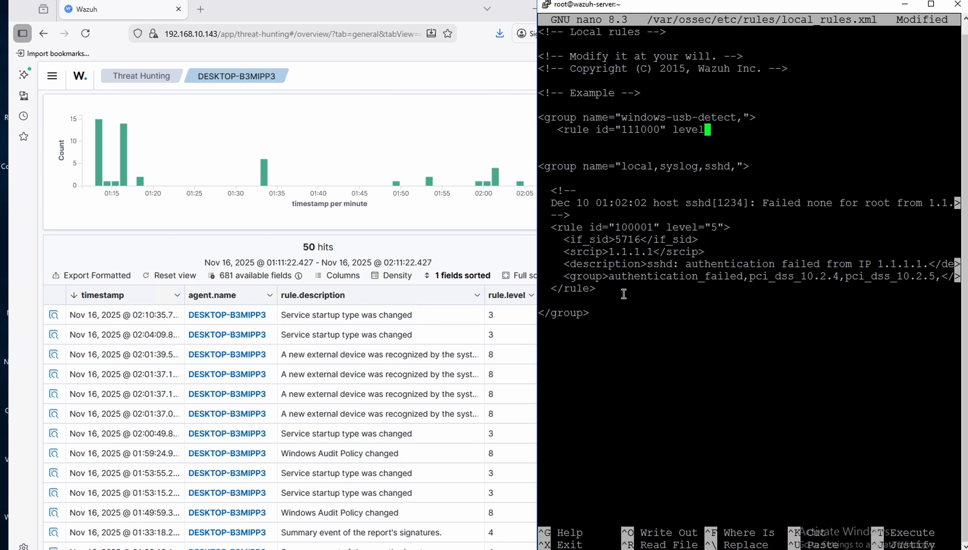
pyautogui.write('="')
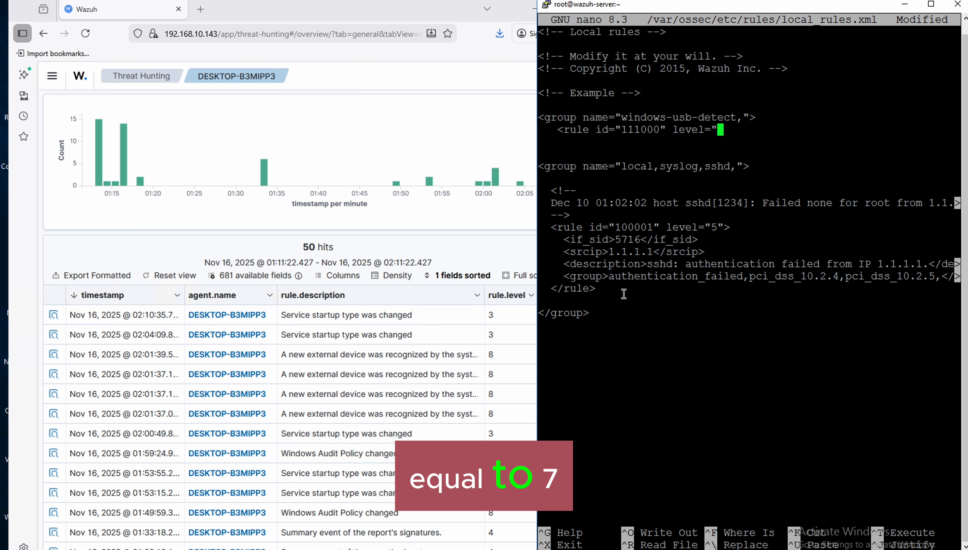
pyautogui.write('7"')
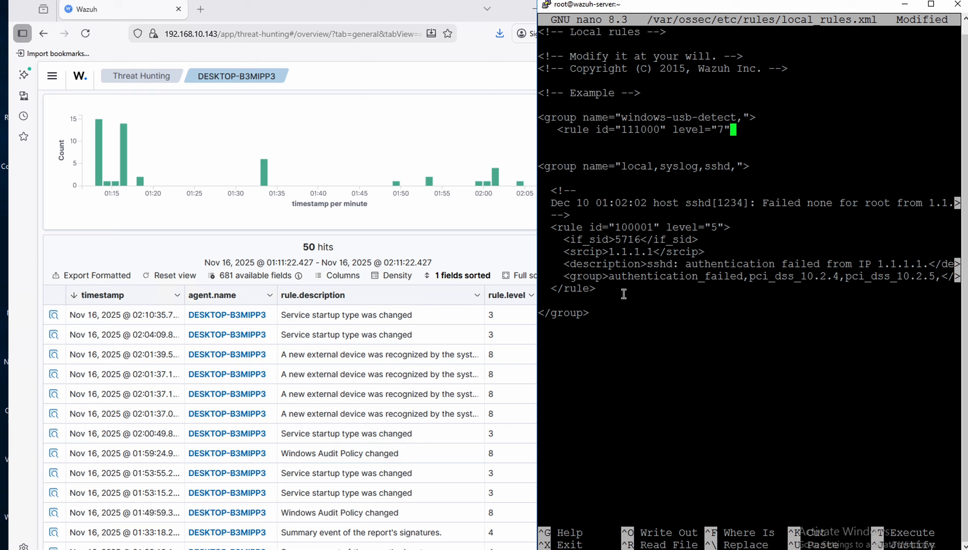
pyautogui.write('>')
pyautogui.press('Return')
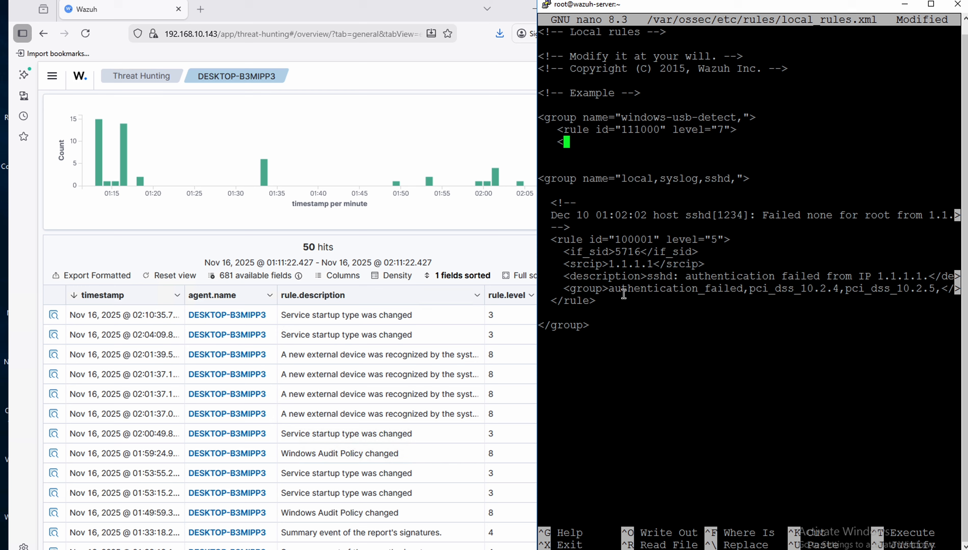
# Step: Write an opening <if_sid> tag under the rule line and check the external-device event's rule.id in the Threat Hunting table
pyautogui.write('<if_')
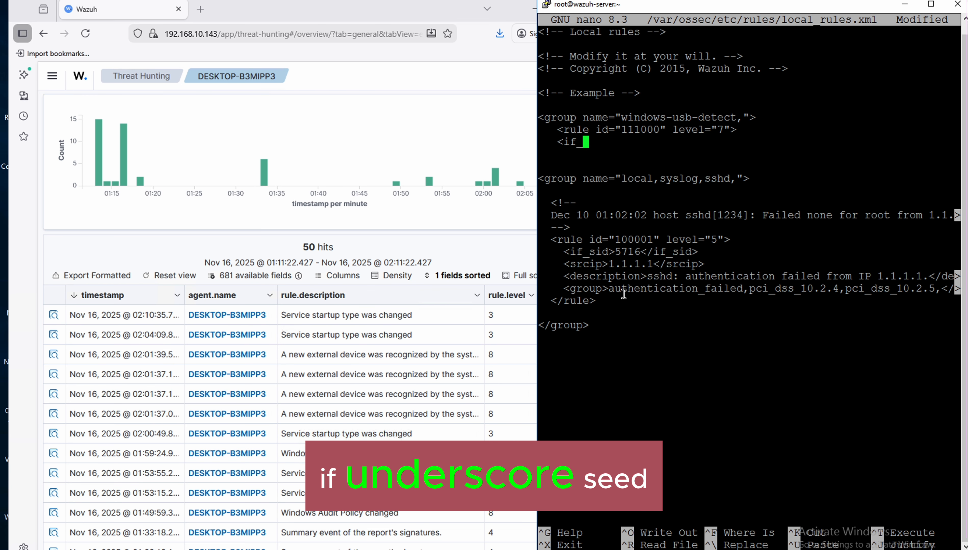
pyautogui.write('sid')
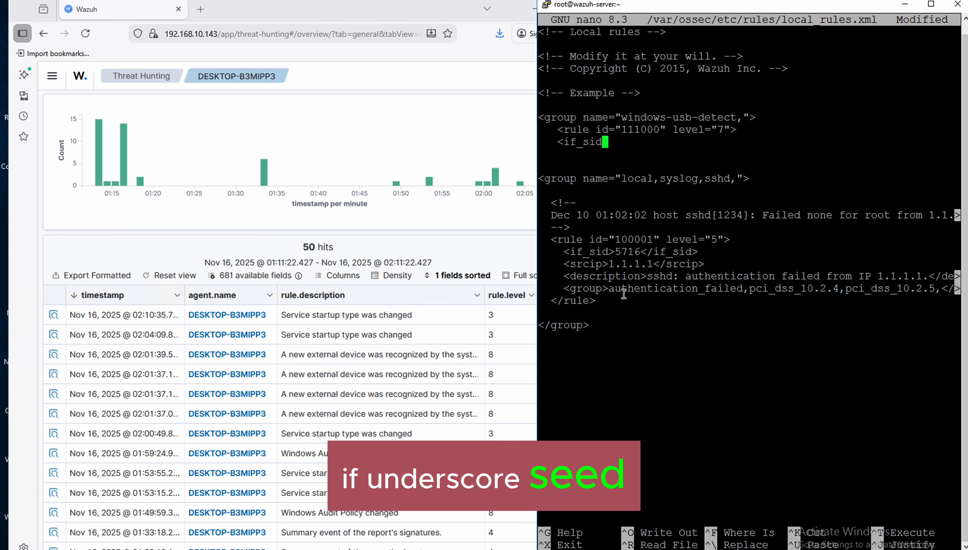
pyautogui.write('>')
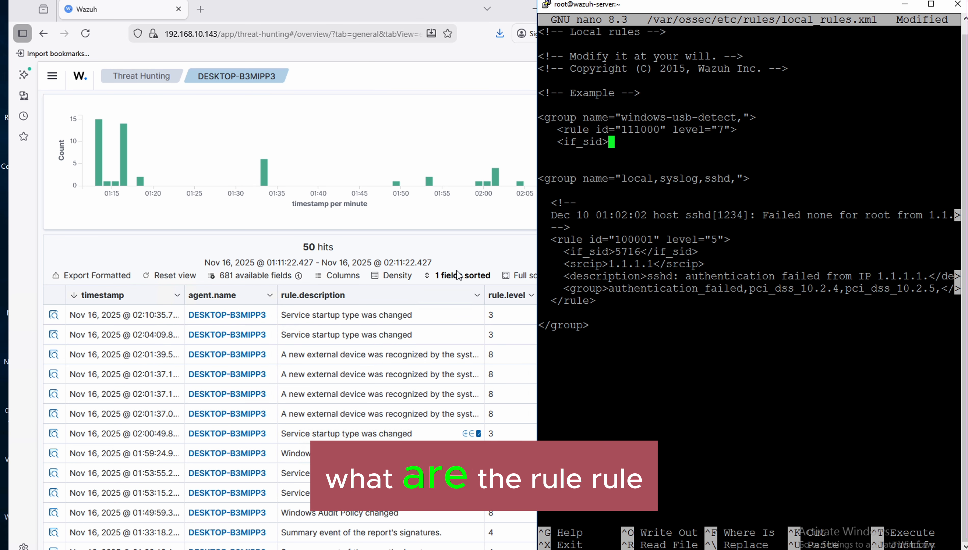
pyautogui.click(481, 245)
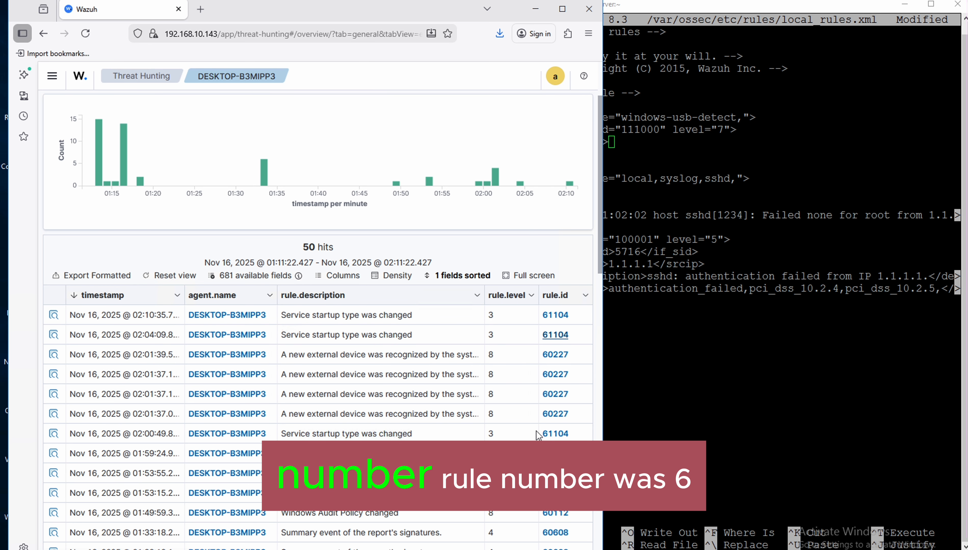
pyautogui.click(728, 344)
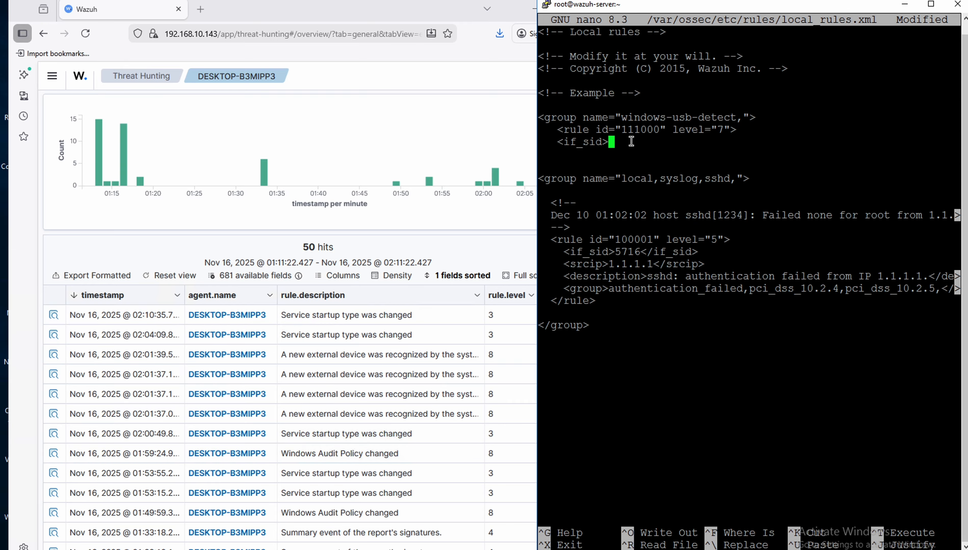
# Step: Enter 60277 as the parent rule ID, close it with </if_sid>, and start a new line
pyautogui.write('602767')
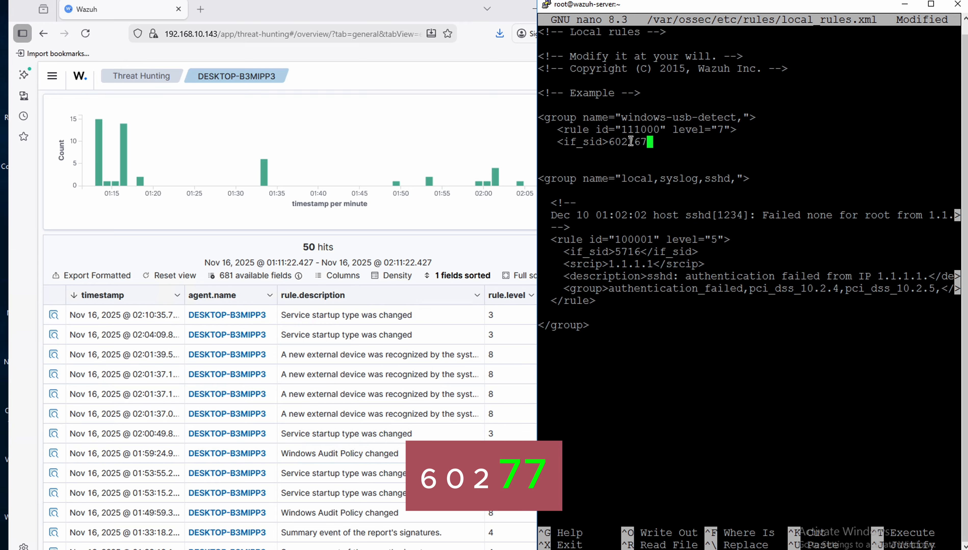
pyautogui.press('BackSpace')
pyautogui.press('BackSpace')
pyautogui.press('BackSpace')
pyautogui.write('77')
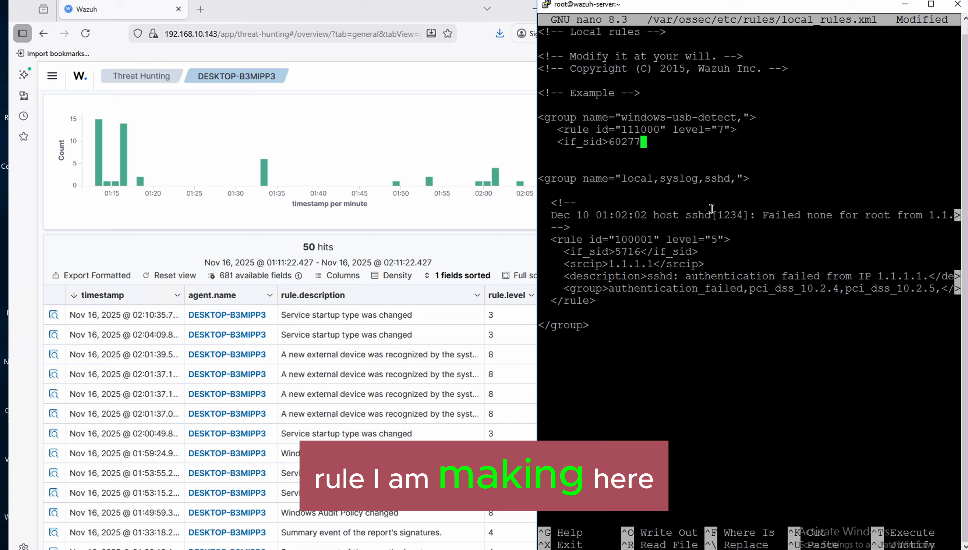
pyautogui.write('<')
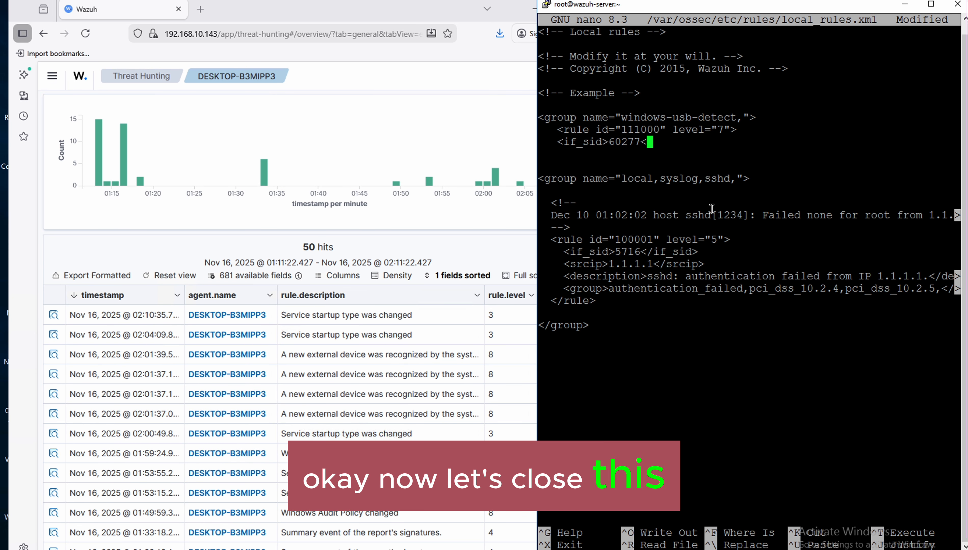
pyautogui.write('/')
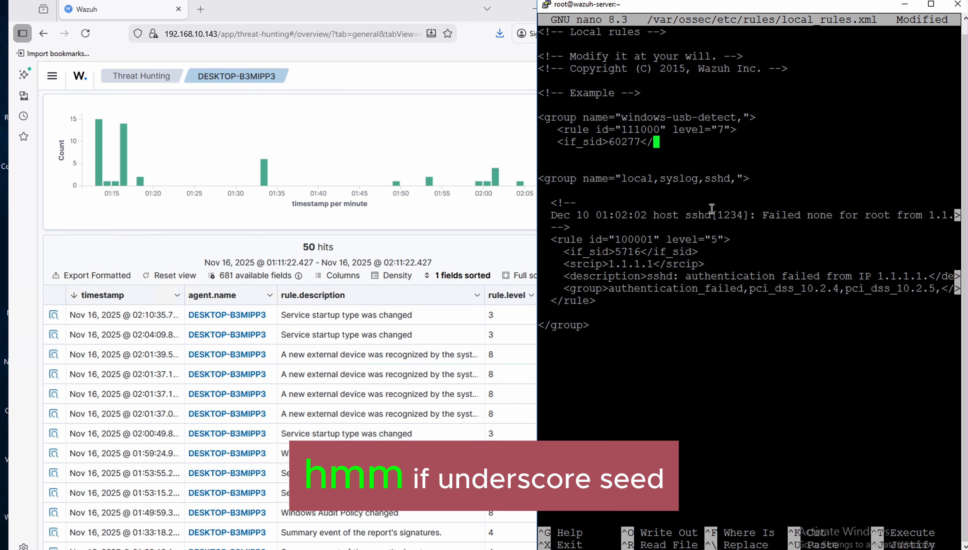
pyautogui.write('if_si')
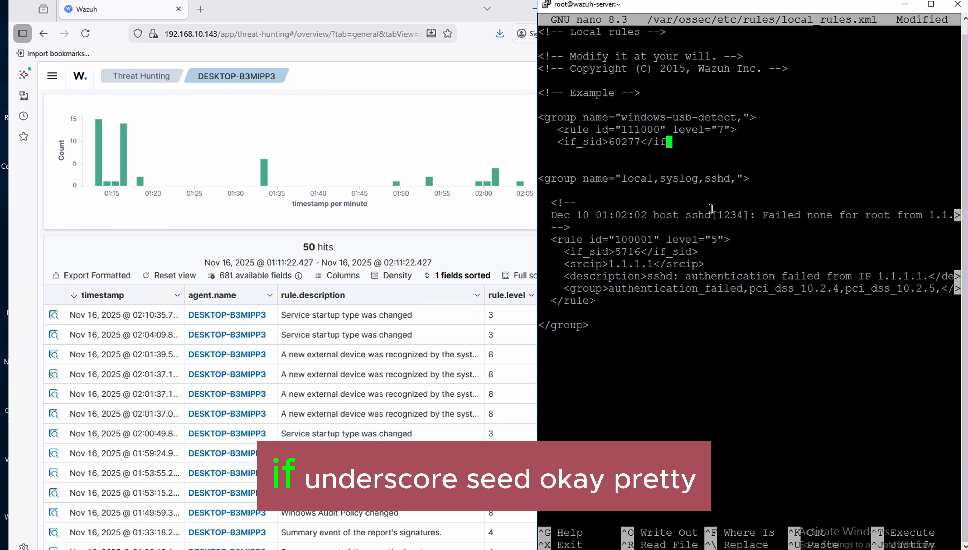
pyautogui.write('d>')
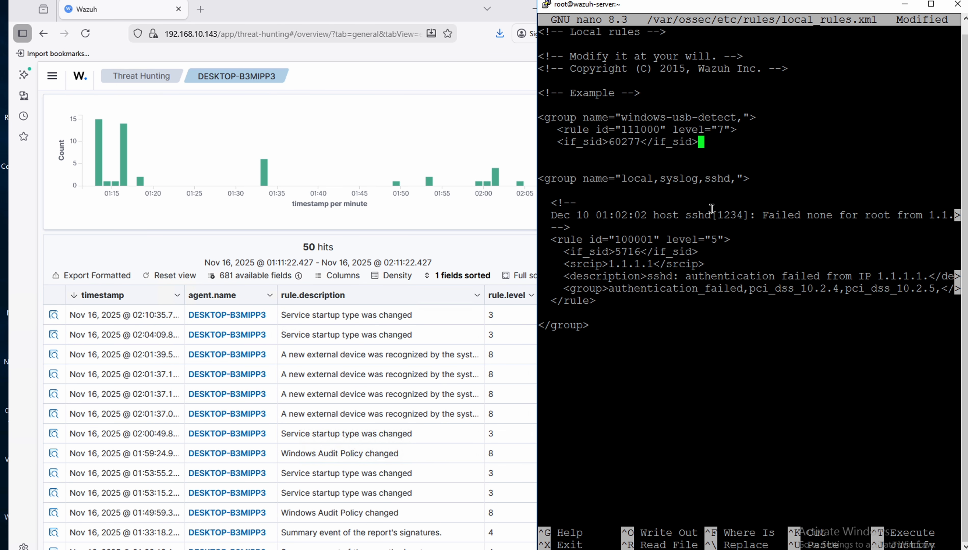
pyautogui.press('Return')
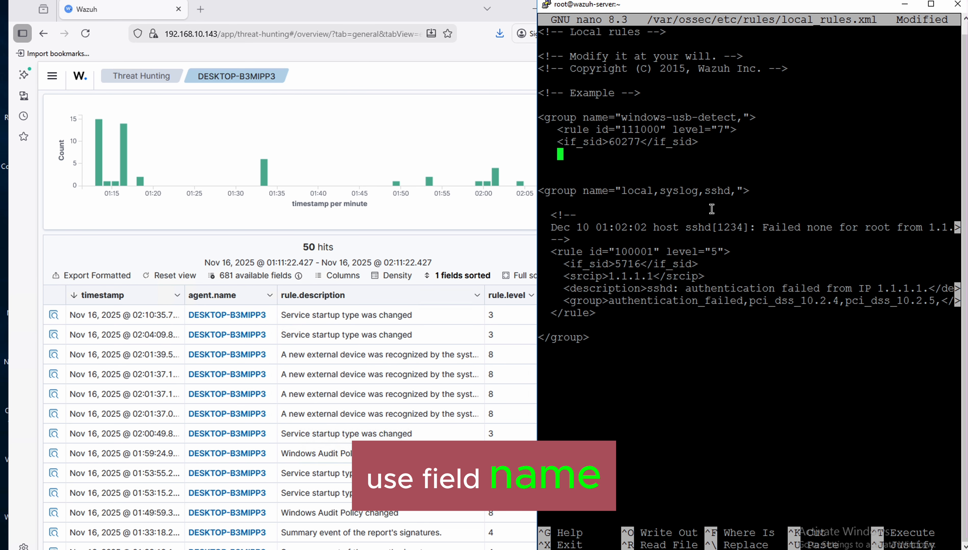
# Step: Begin a <field name=" tag under the if_sid line and consult the event ID in the external-device event's document details
pyautogui.write('<field')
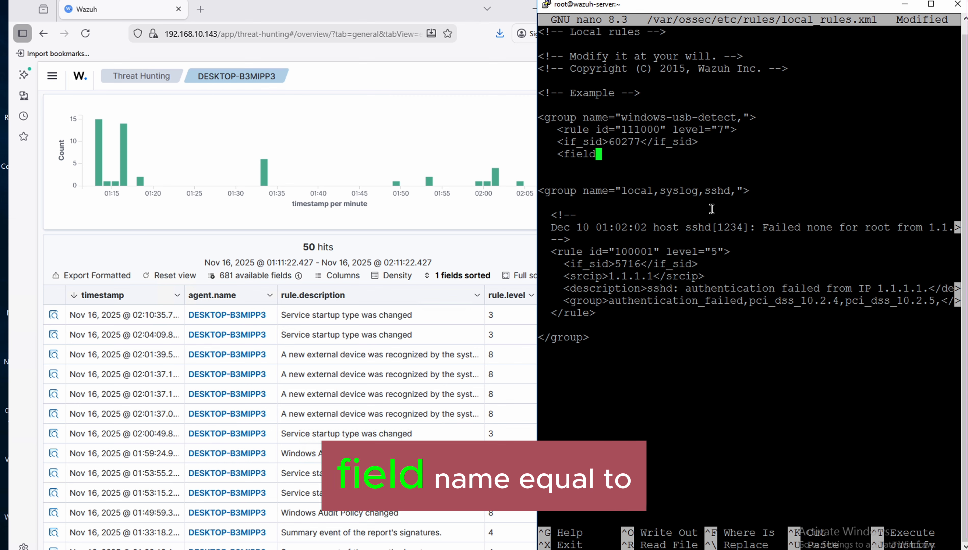
pyautogui.write(' name=')
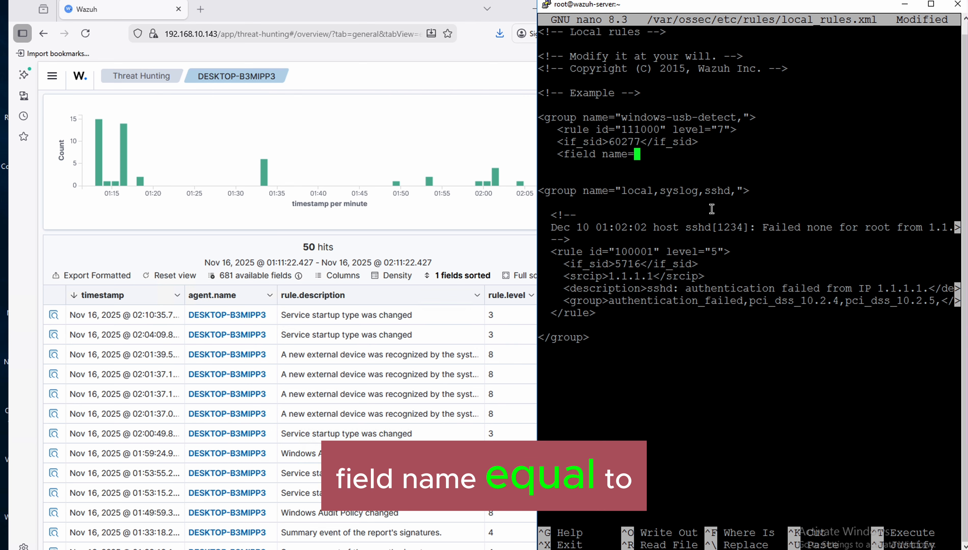
pyautogui.write('"')
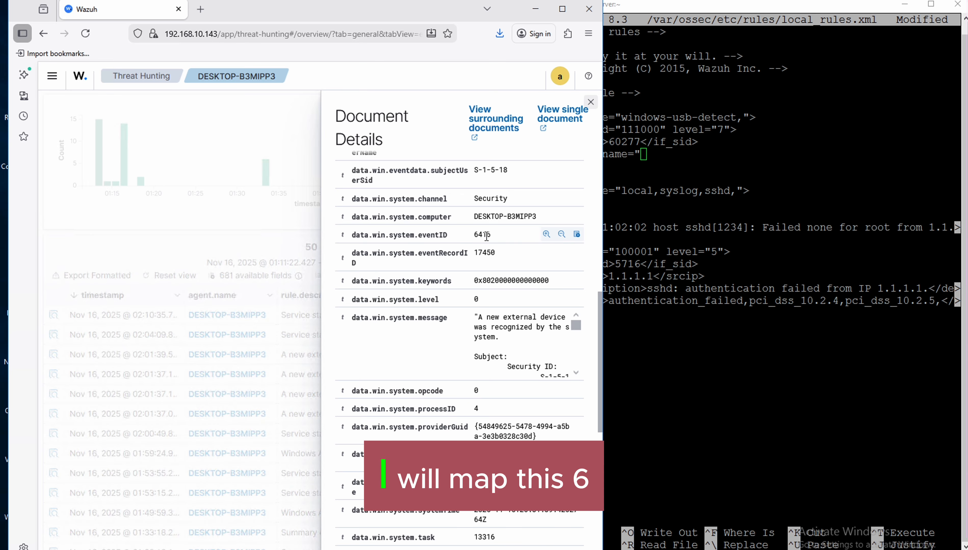
pyautogui.click(765, 292)
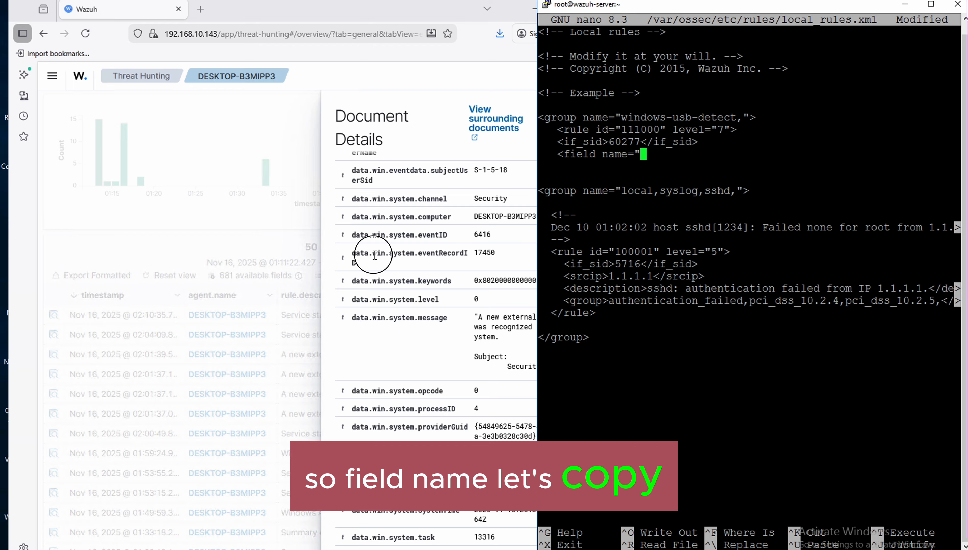
# Step: Copy the field name win.system.eventID from the document details and paste it into the tag's name attribute
pyautogui.moveTo(374, 256); pyautogui.dragTo(423, 256)
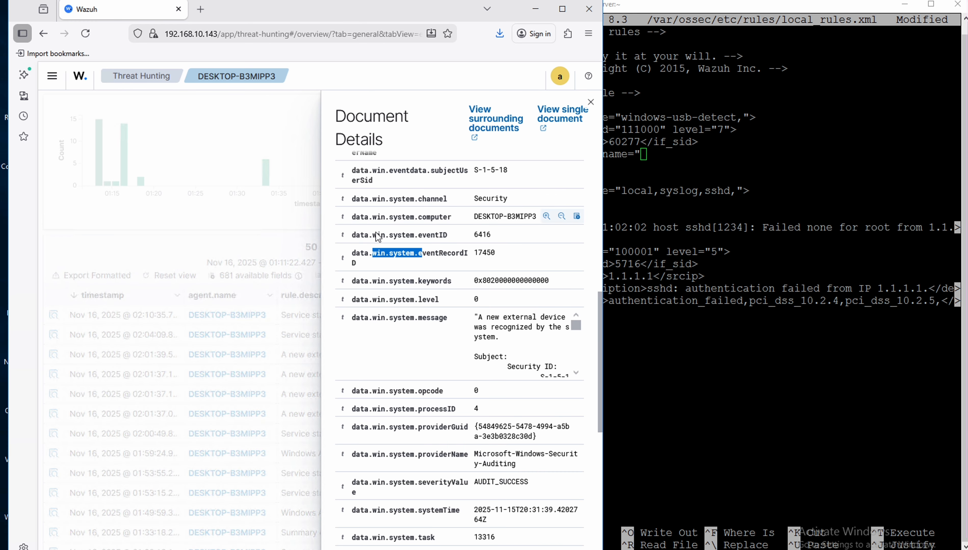
pyautogui.moveTo(373, 235); pyautogui.dragTo(450, 239)
pyautogui.hotkey('ctrl', 'c')
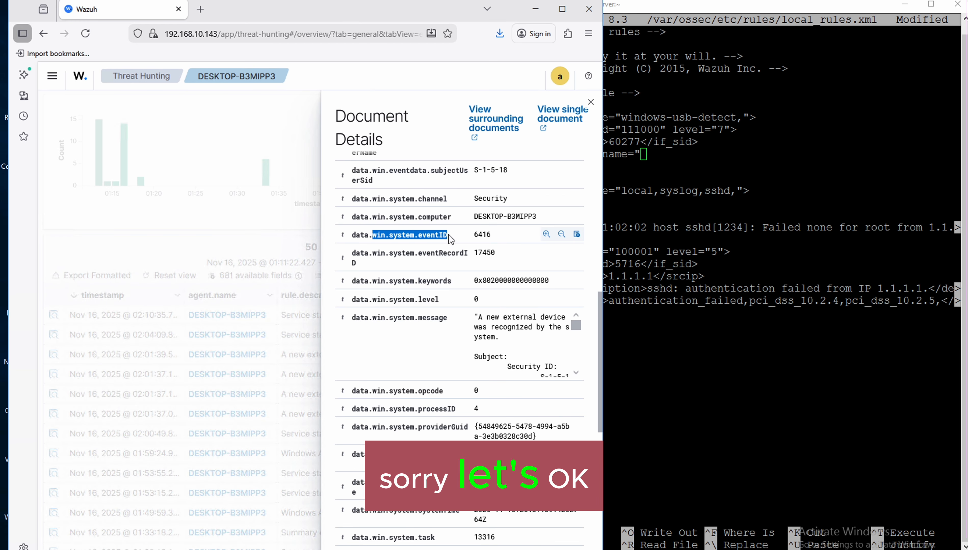
pyautogui.click(657, 167)
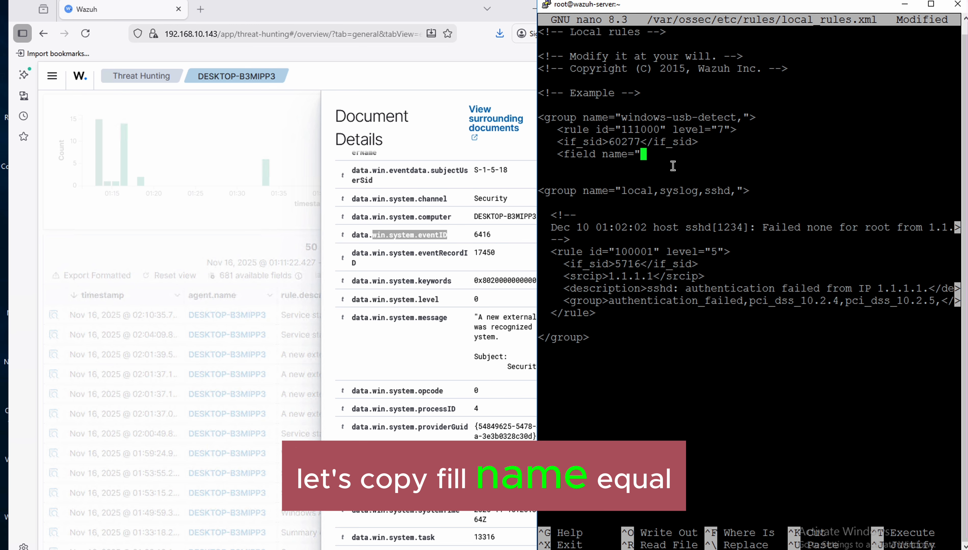
pyautogui.rightClick(659, 159)
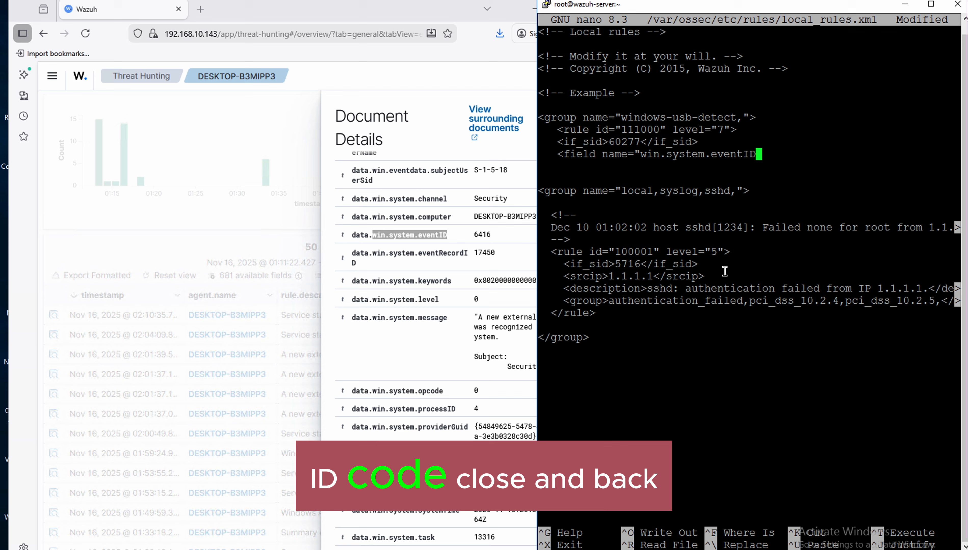
# Step: Close the field tag's name attribute, enter ^6416$ as its value, add </field>, and start a new line
pyautogui.write('"')
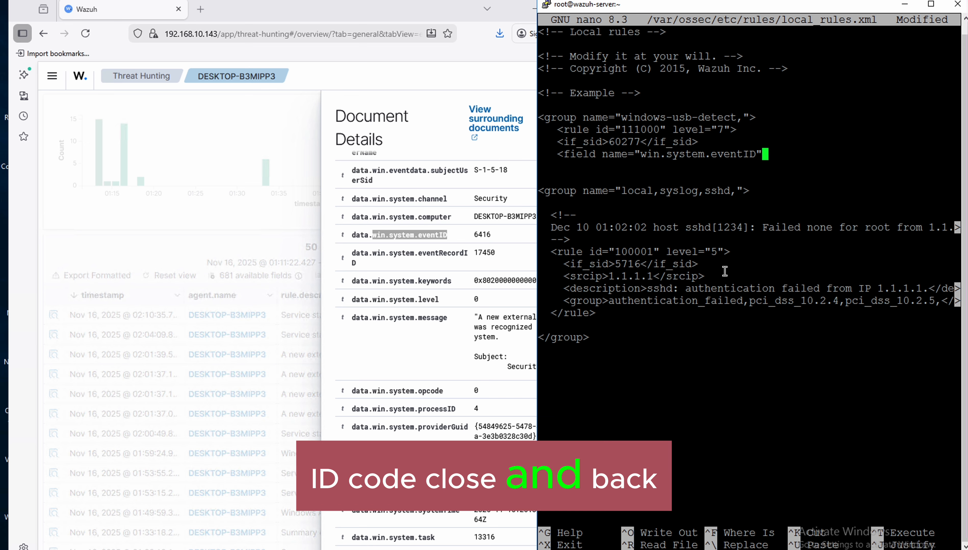
pyautogui.write('>')
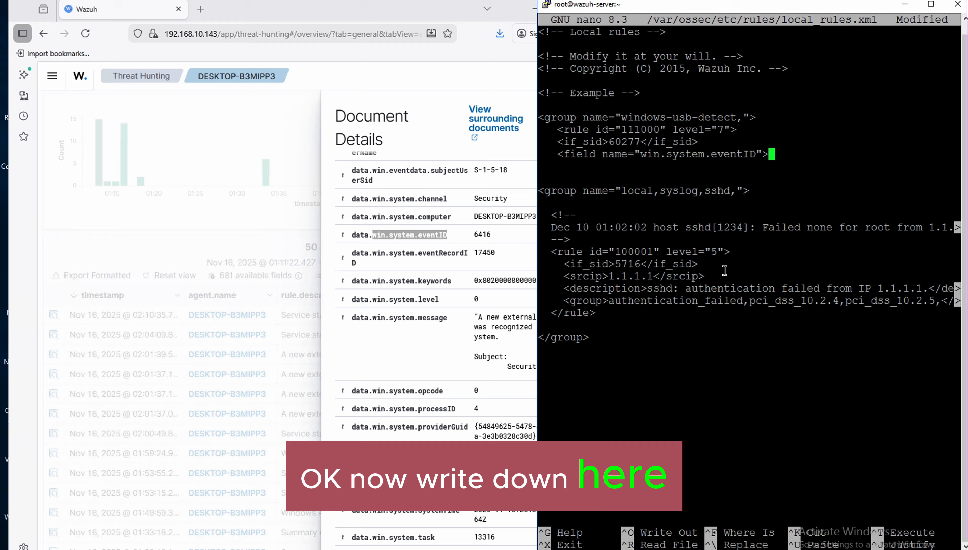
pyautogui.write('^6416')
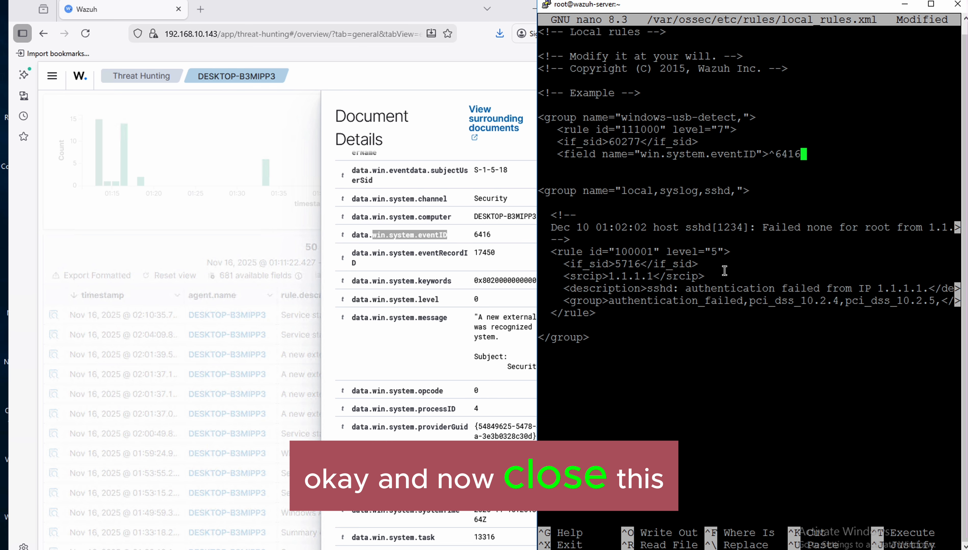
pyautogui.write('$')
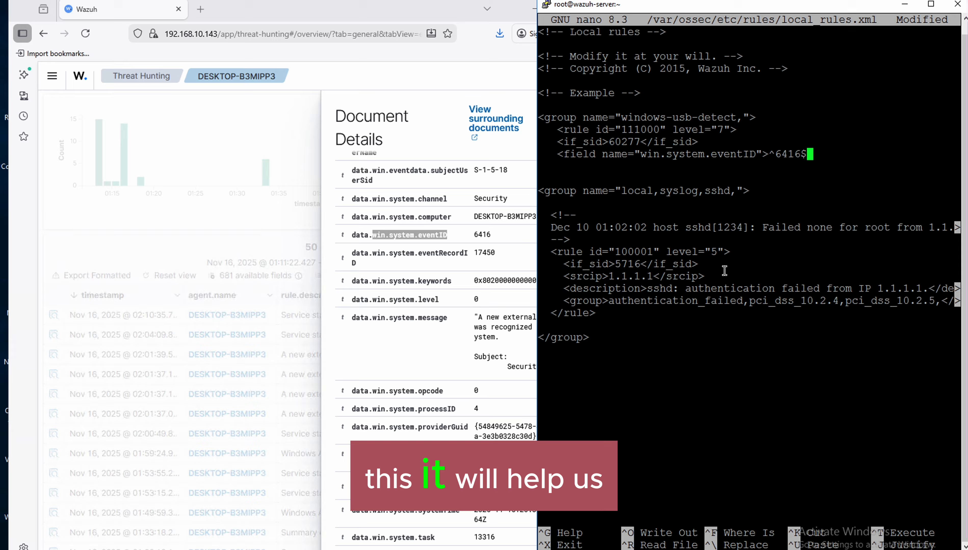
pyautogui.write('<')
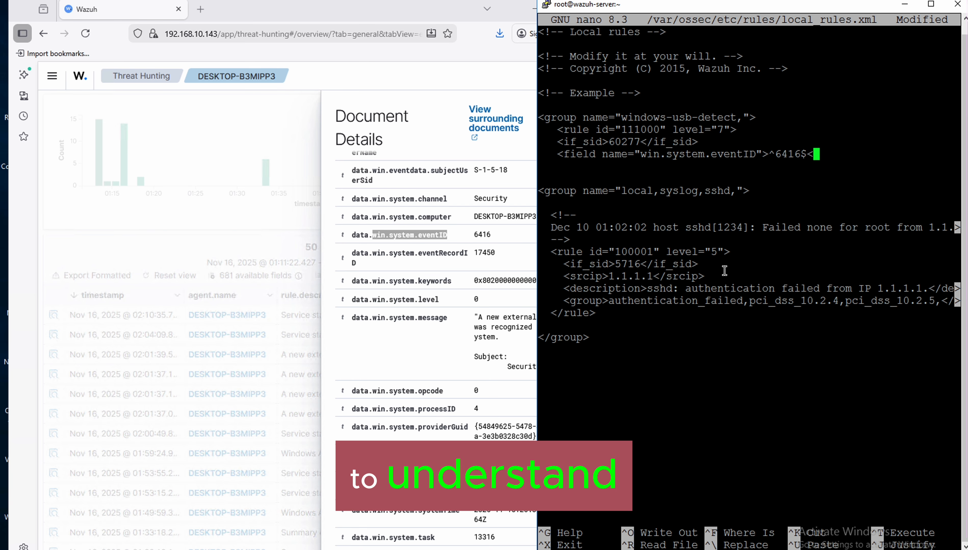
pyautogui.write('/field')
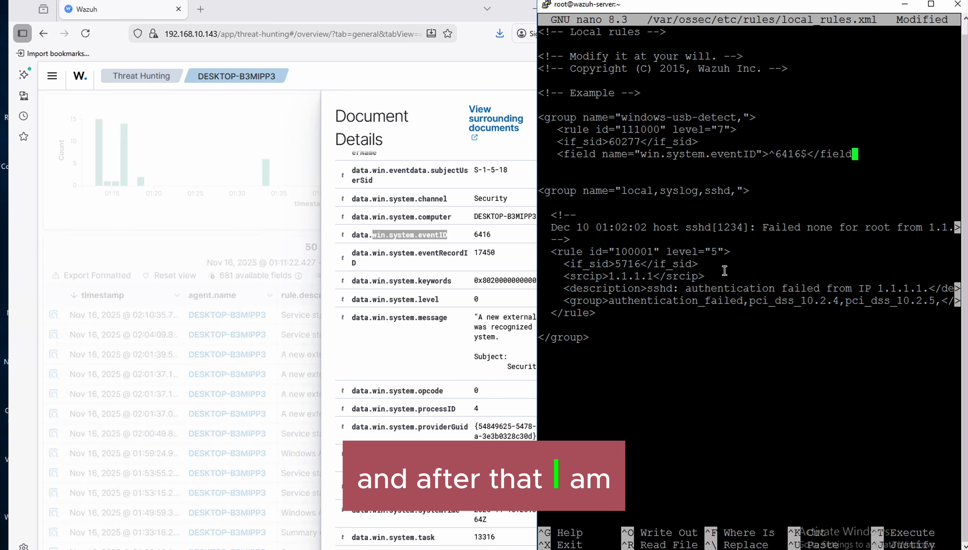
pyautogui.write('>')
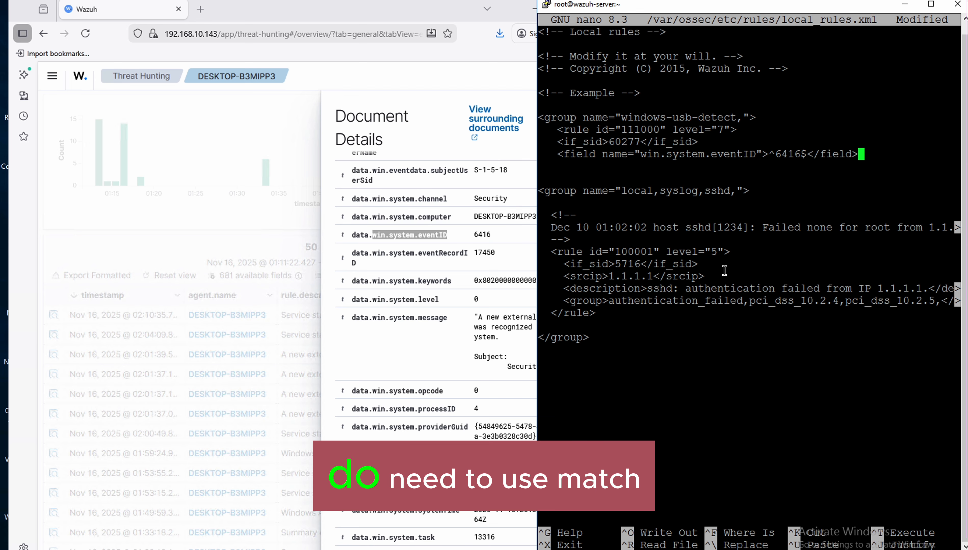
pyautogui.press('Return')
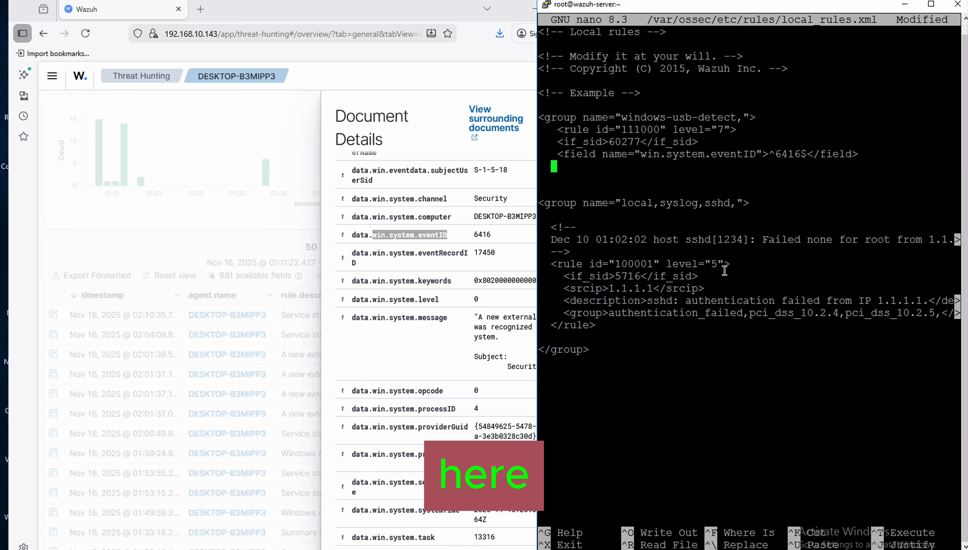
# Step: Add the line <match>USBTOR\\Disk</match> under the event ID field and start a new line
pyautogui.write('<')
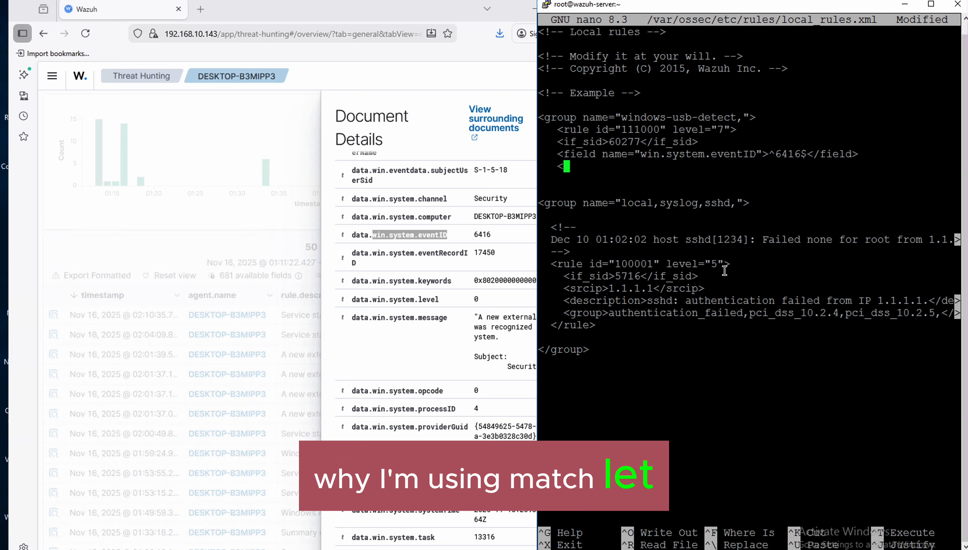
pyautogui.write('match>')
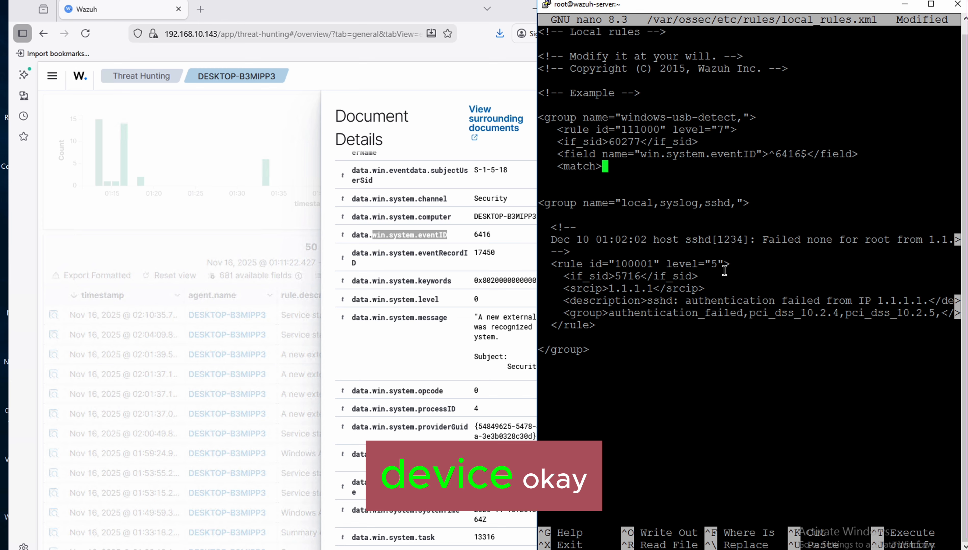
pyautogui.write('U')
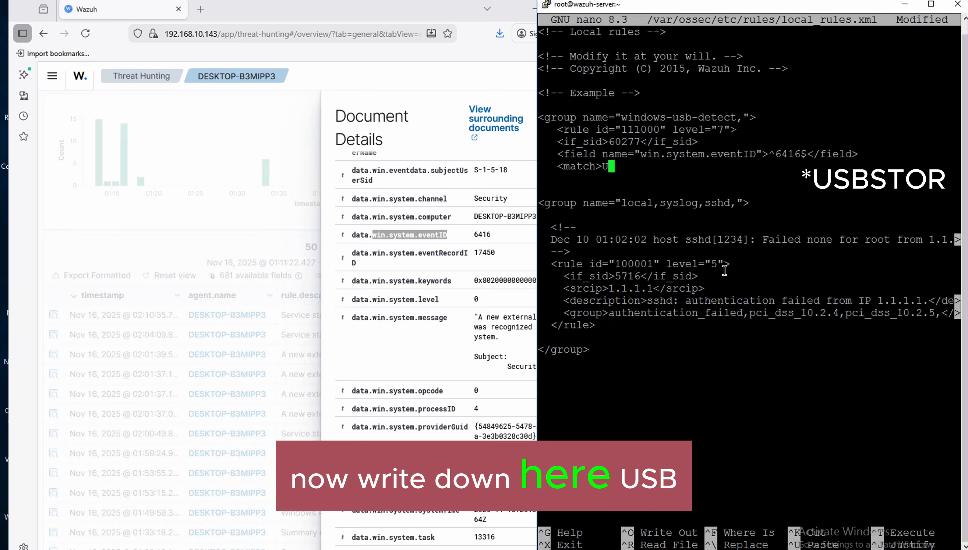
pyautogui.write('SBTOR')
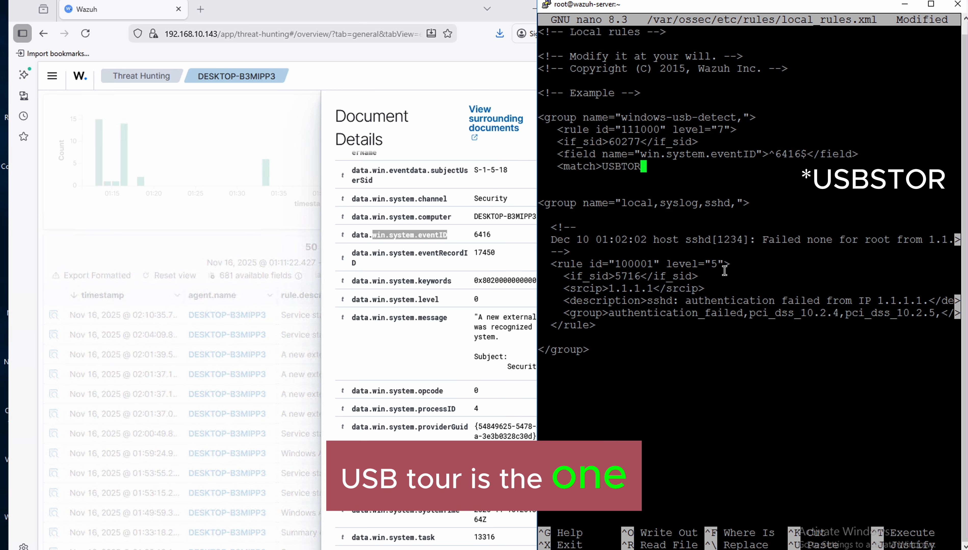
pyautogui.write('\\\\Disk')
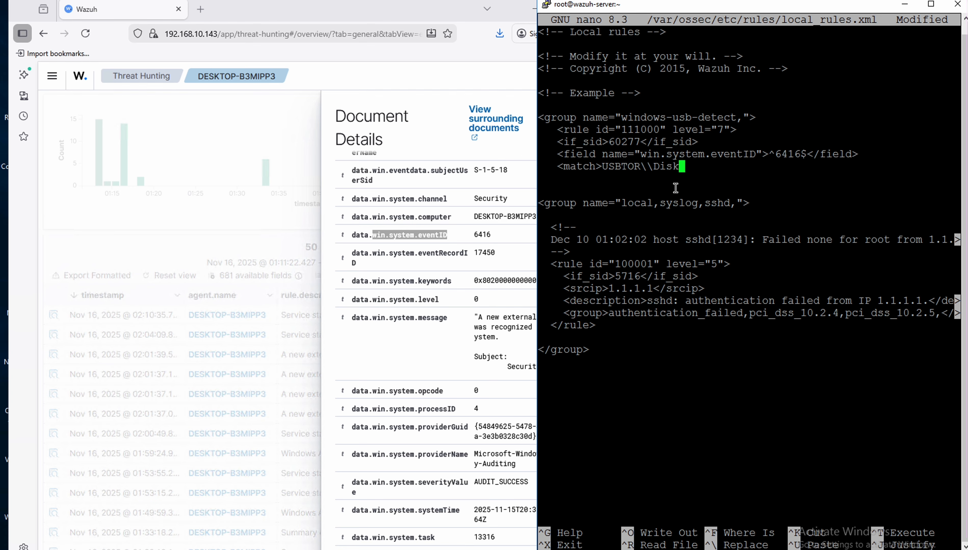
pyautogui.write('</match>')
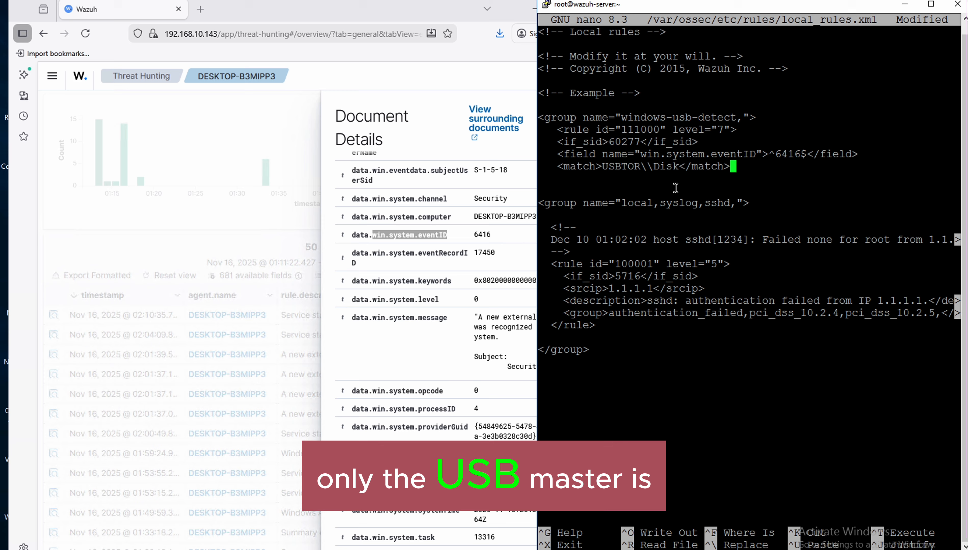
pyautogui.press('Return')
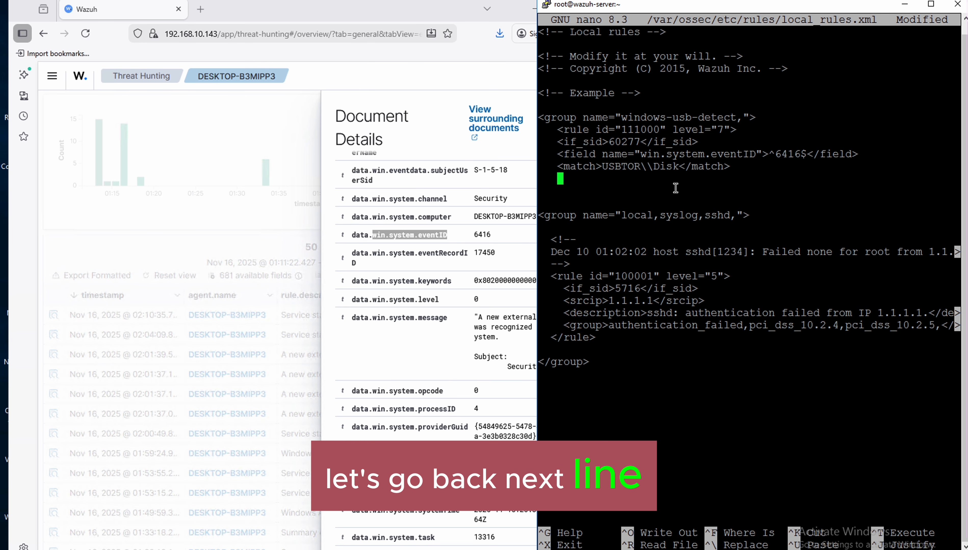
# Step: Add the line <options>no_full_log</options> under the match line and start a new line
pyautogui.write('<op')
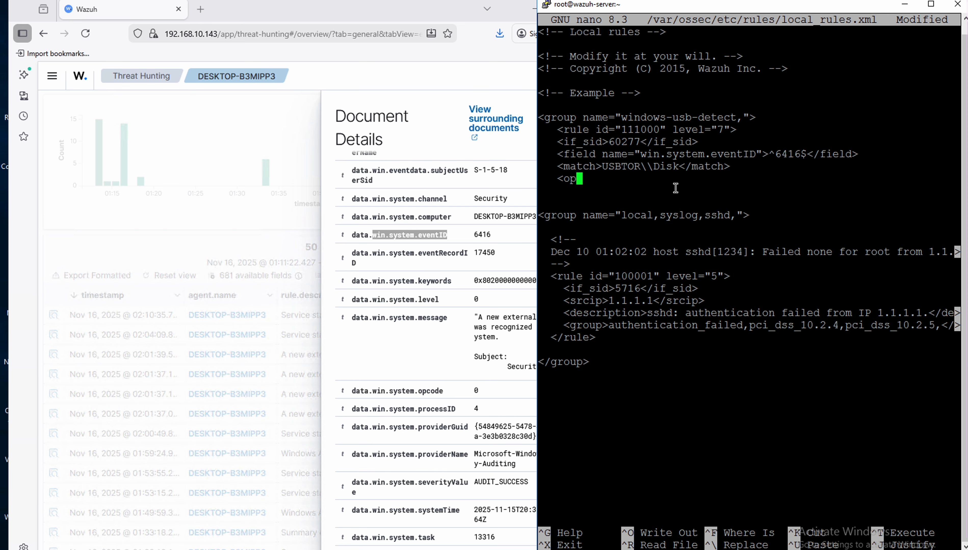
pyautogui.write('tions>')
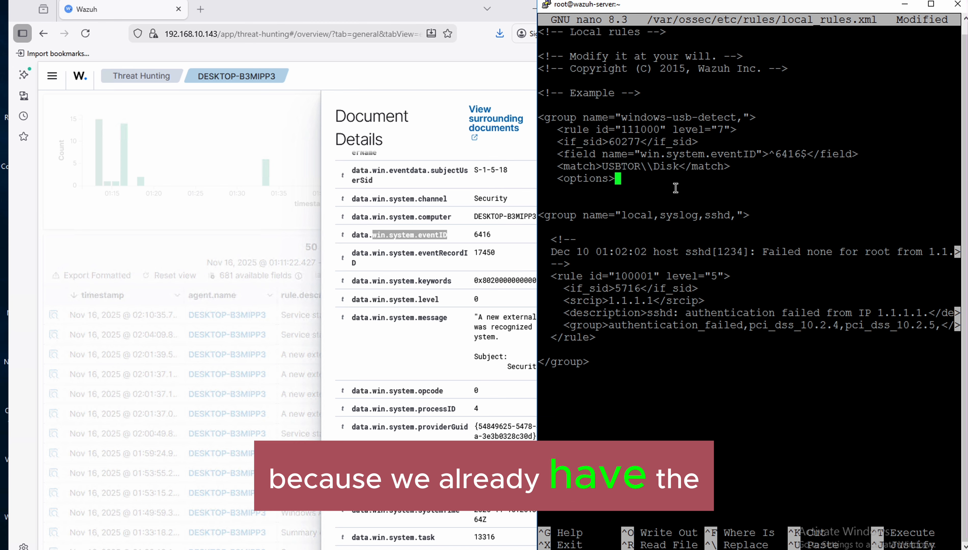
pyautogui.write('no')
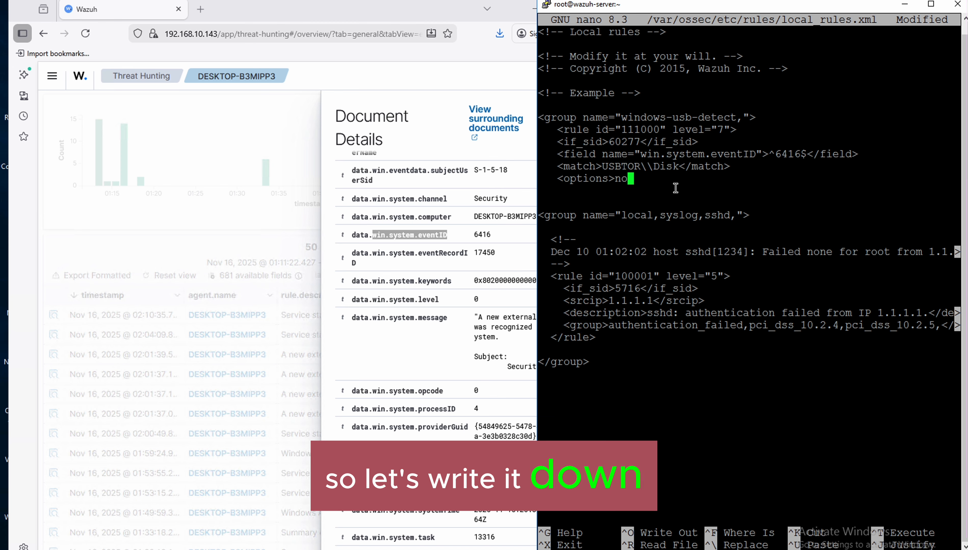
pyautogui.write('_full_')
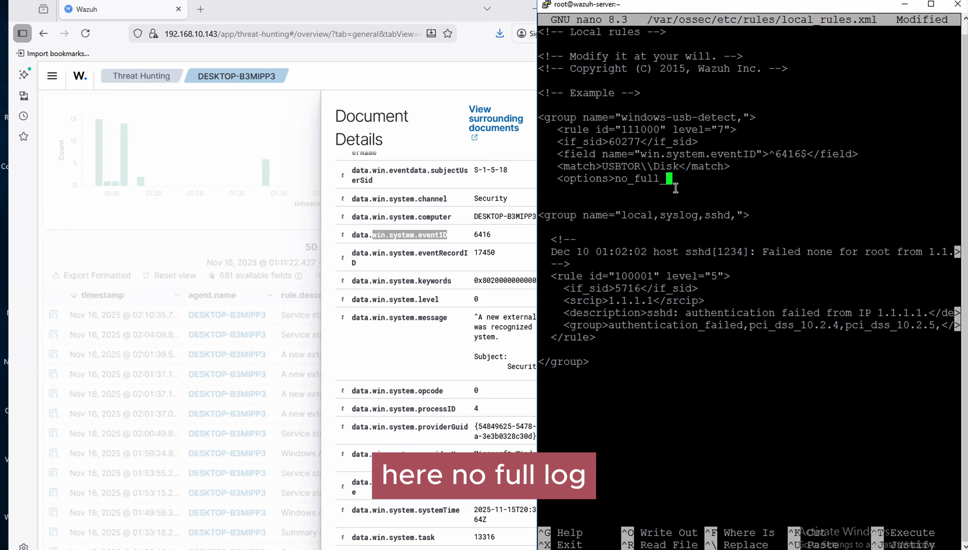
pyautogui.write('log')
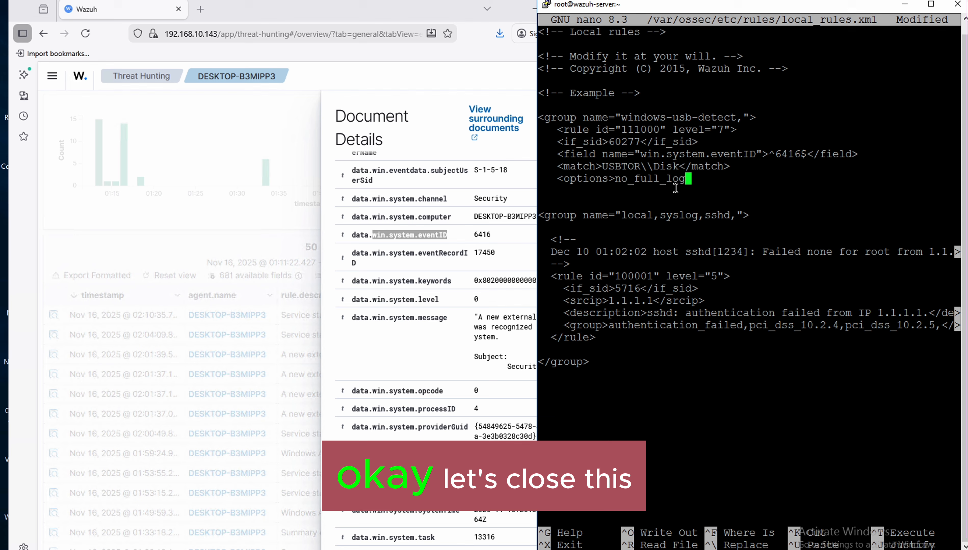
pyautogui.write('</options')
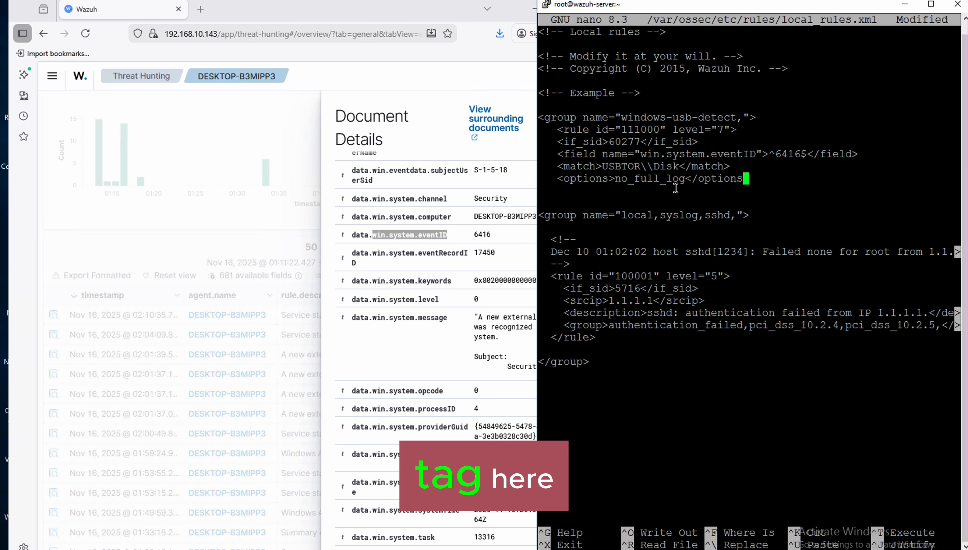
pyautogui.write('>')
pyautogui.press('Return')
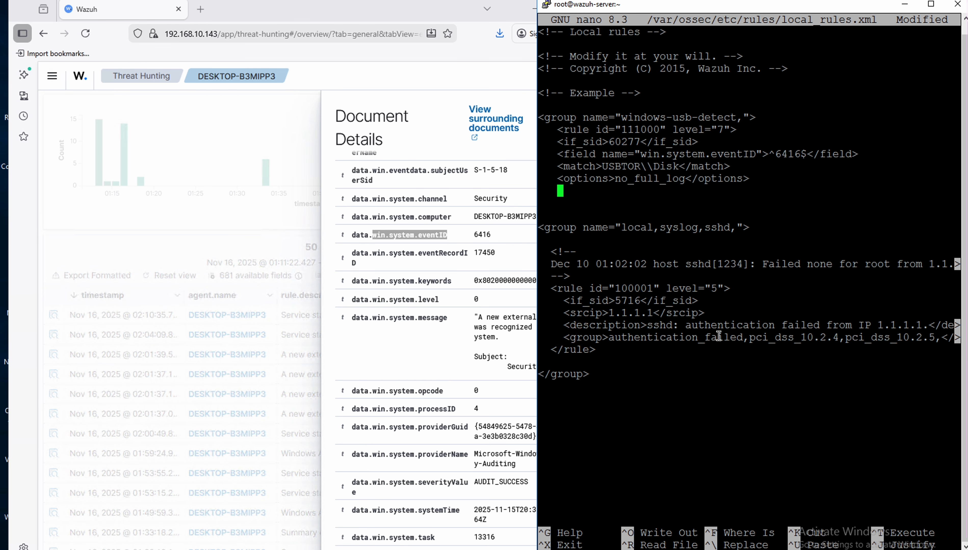
# Step: Open a <description> tag under the options line and begin its text with "Windows: A PNP device $"
pyautogui.write('<description')
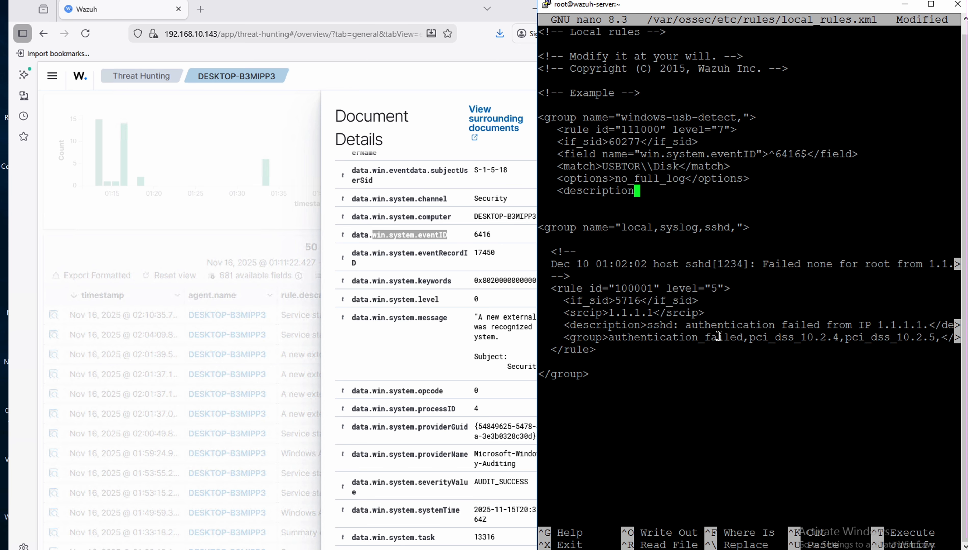
pyautogui.write('>')
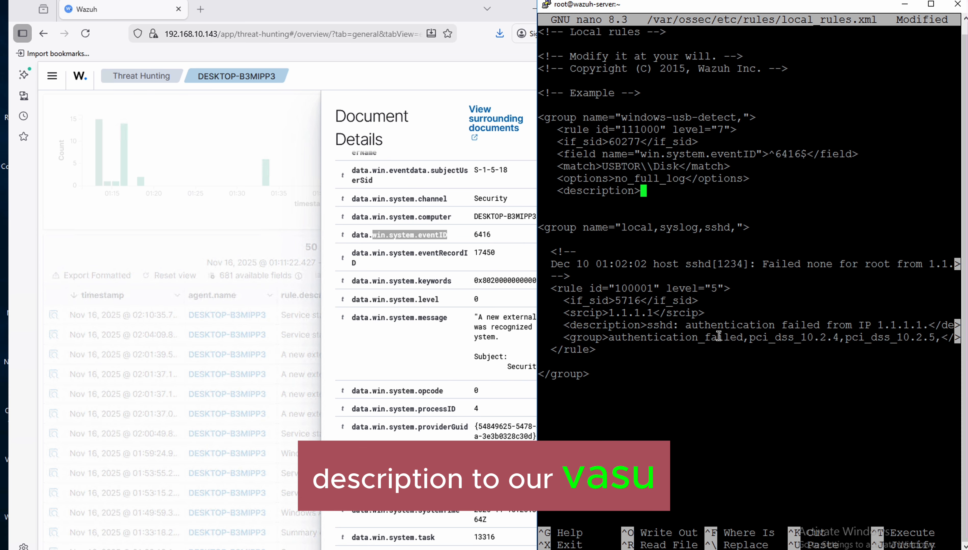
pyautogui.write('Windows: A')
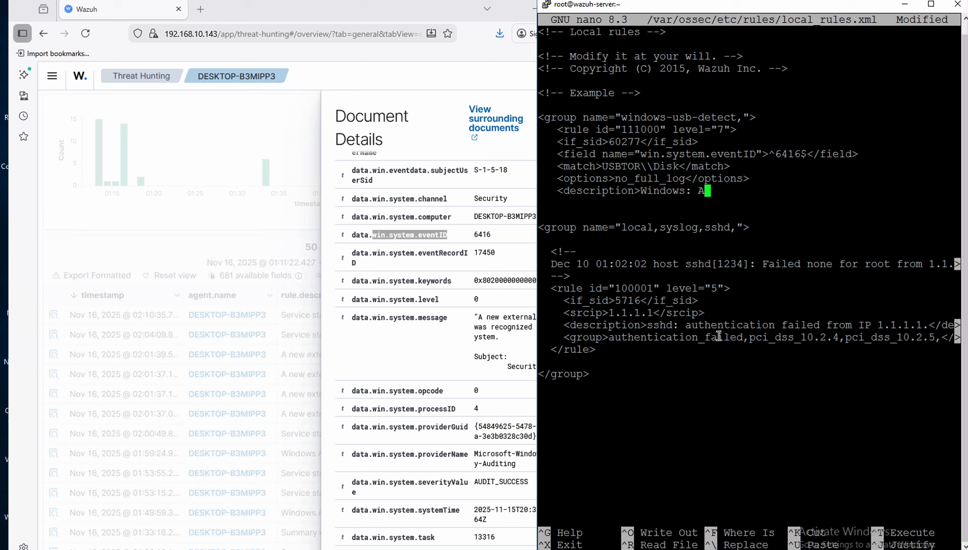
pyautogui.write(' PNP device $')
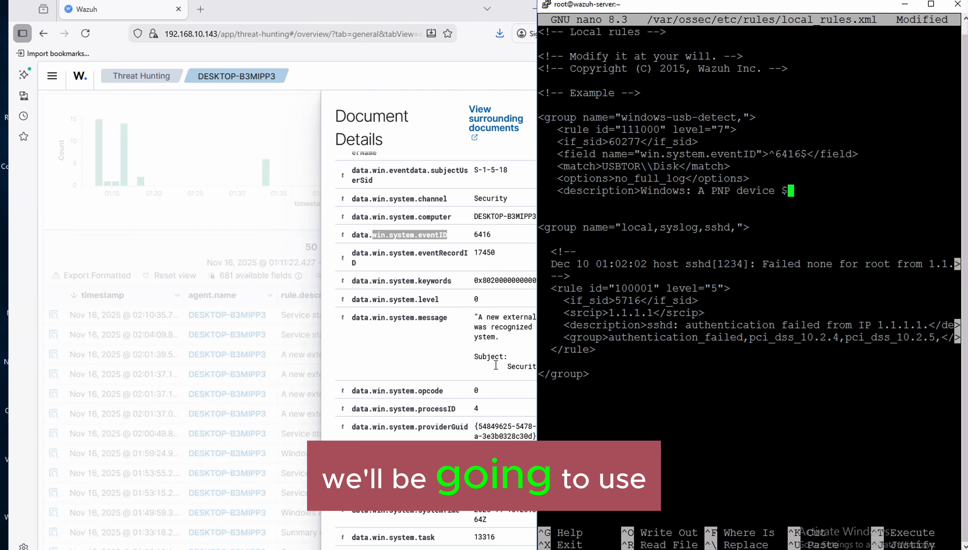
# Step: Search the event's document details for "descr" and copy the field name win.eventdata.deviceDescription
pyautogui.click(305, 442)
pyautogui.scroll(3, 412, 265)
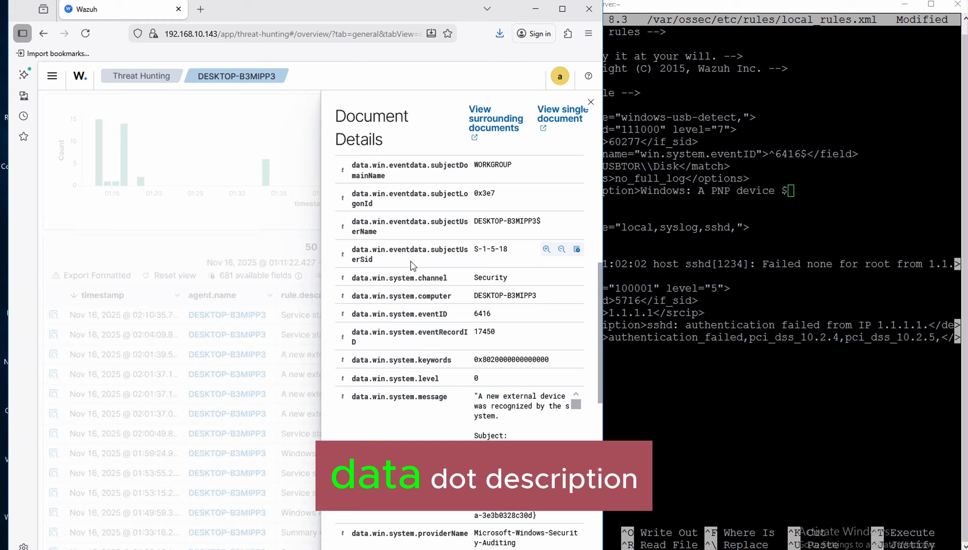
pyautogui.scroll(4, 412, 264)
pyautogui.scroll(6, 411, 262)
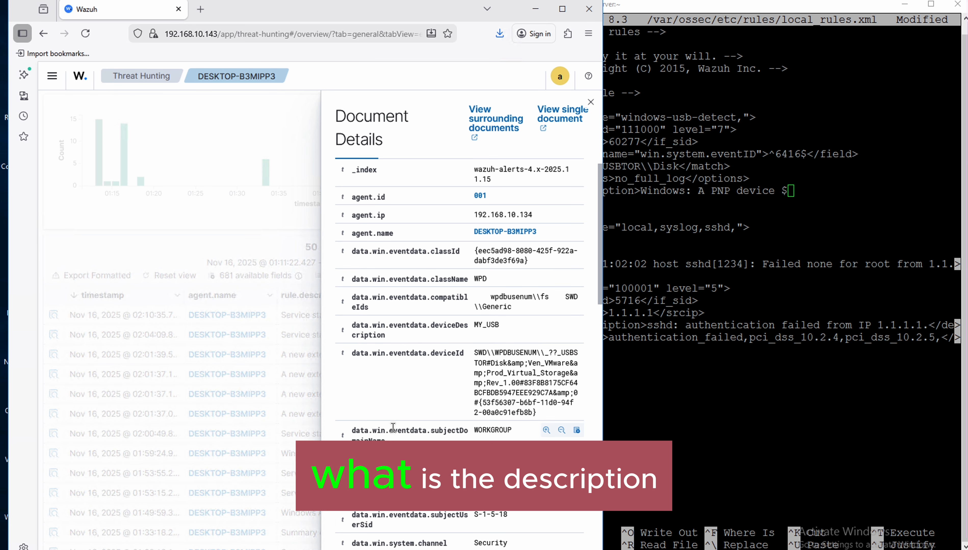
pyautogui.hotkey('ctrl', 'f')
pyautogui.write('descr')
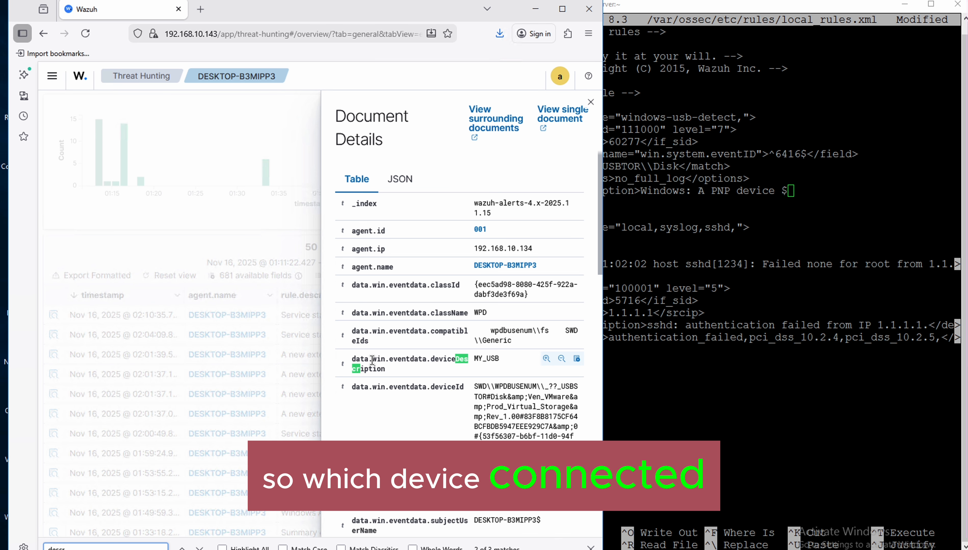
pyautogui.moveTo(372, 361); pyautogui.dragTo(394, 376)
pyautogui.hotkey('ctrl', 'c')
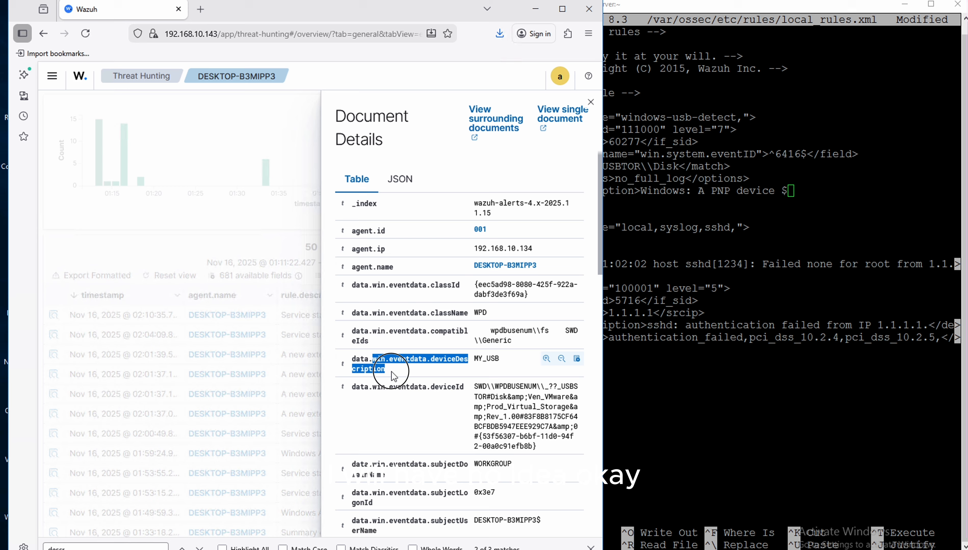
# Step: Insert the copied field name after the dollar sign in the description, forming the variable $(win.eventdata.deviceDescription)
pyautogui.click(818, 193)
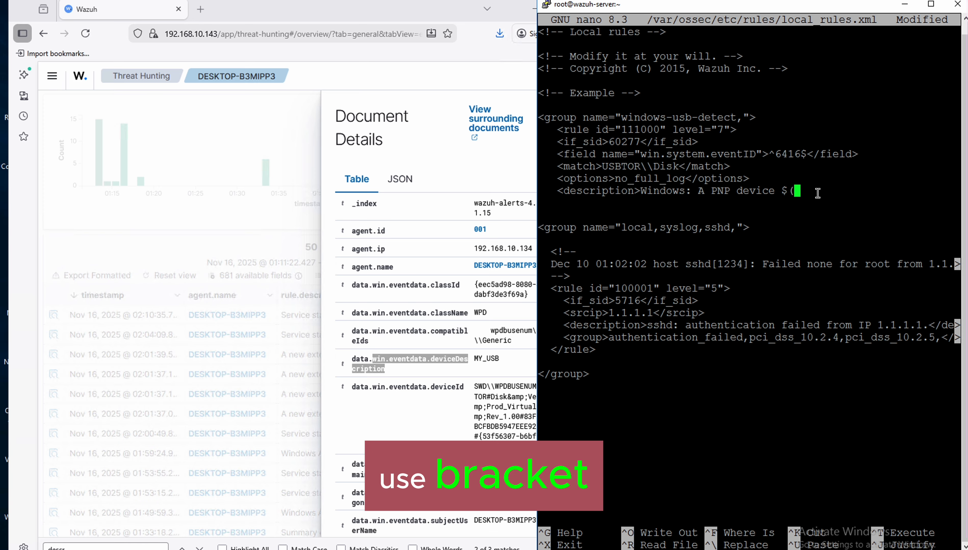
pyautogui.rightClick(818, 193)
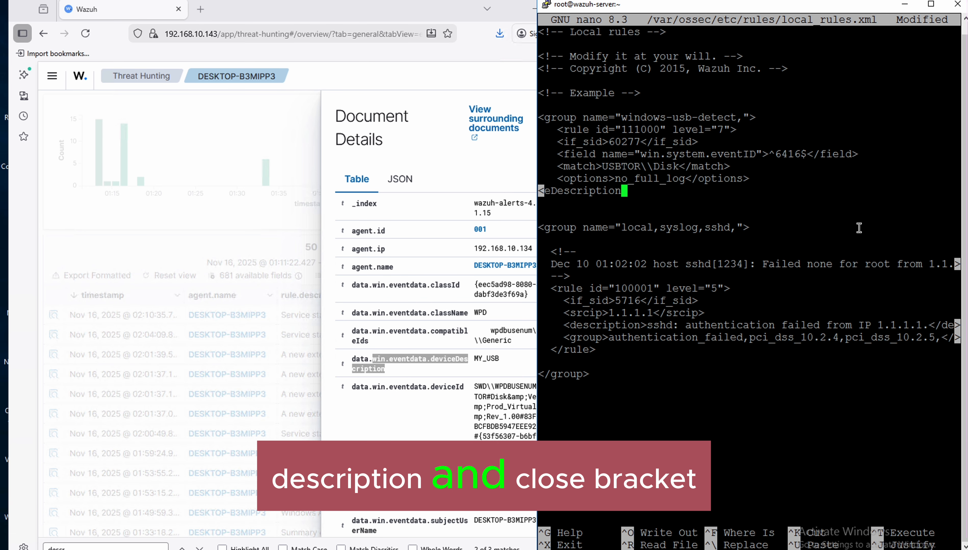
pyautogui.write(')')
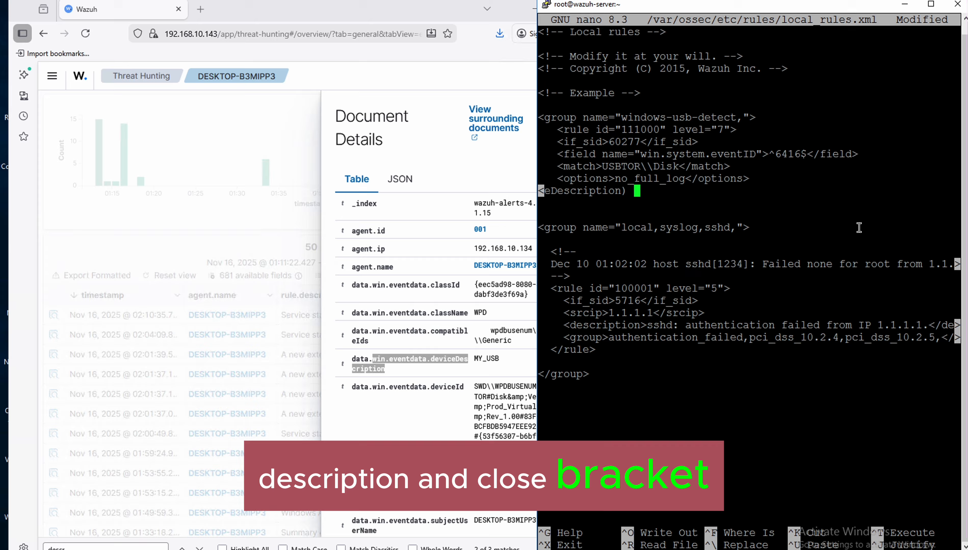
# Step: Continue the description text with " was connected to $(" to start a second variable
pyautogui.write(' wa')
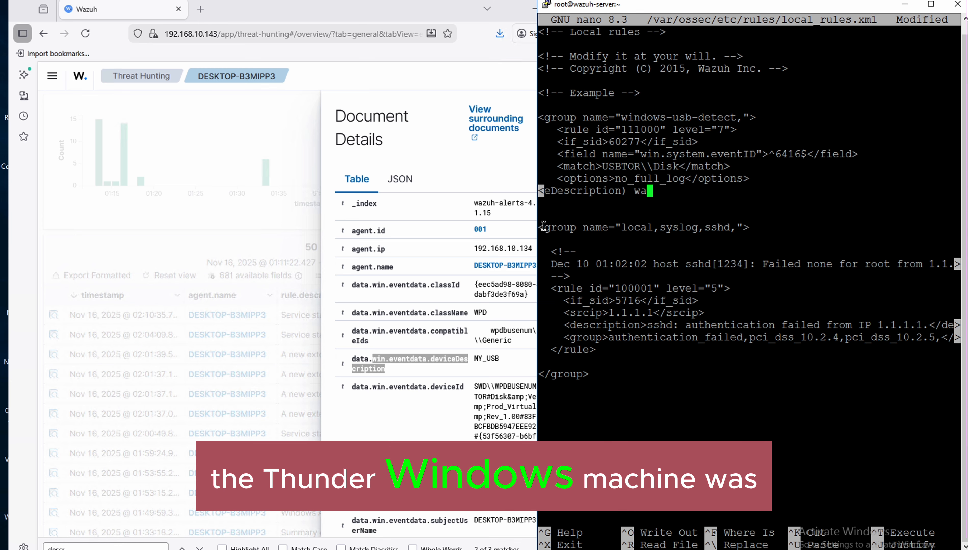
pyautogui.write('s connecte')
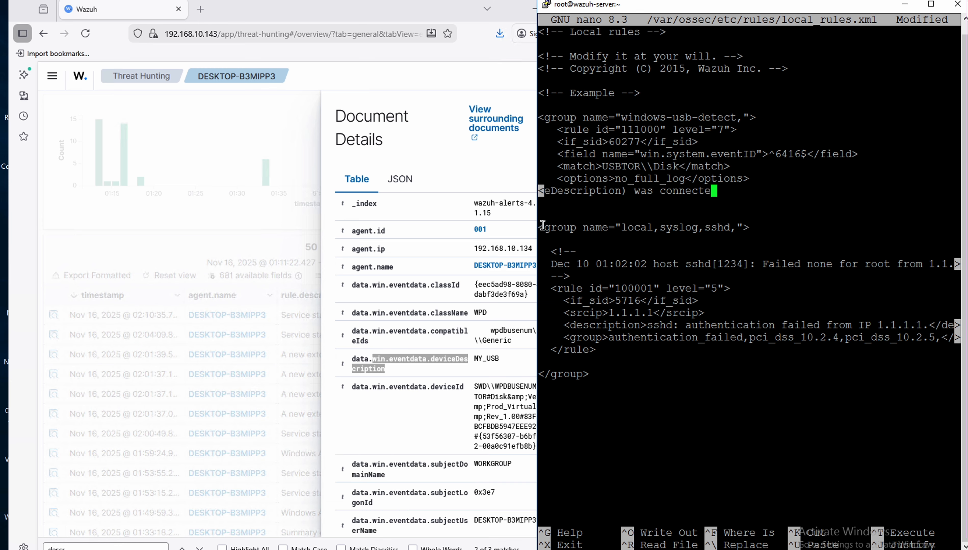
pyautogui.write('d to ')
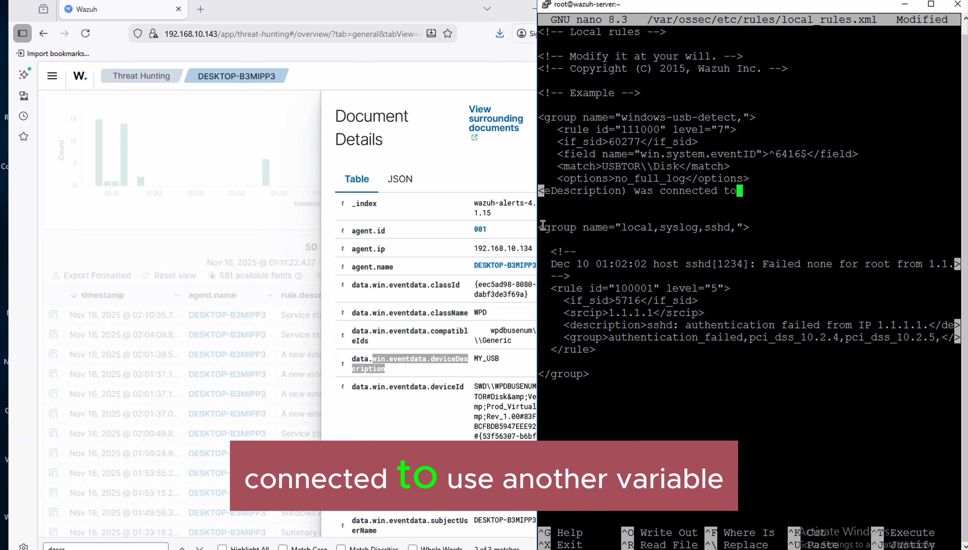
pyautogui.write('$')
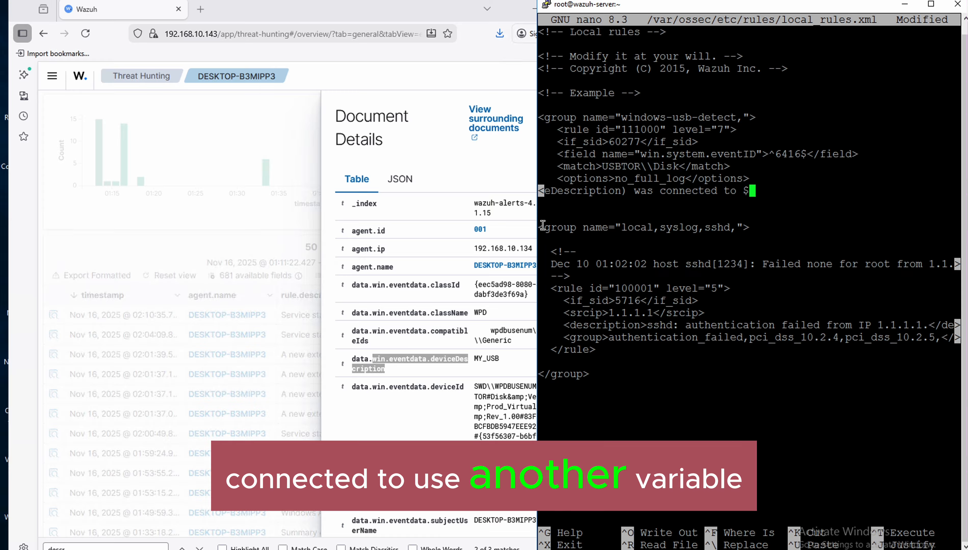
pyautogui.write('(')
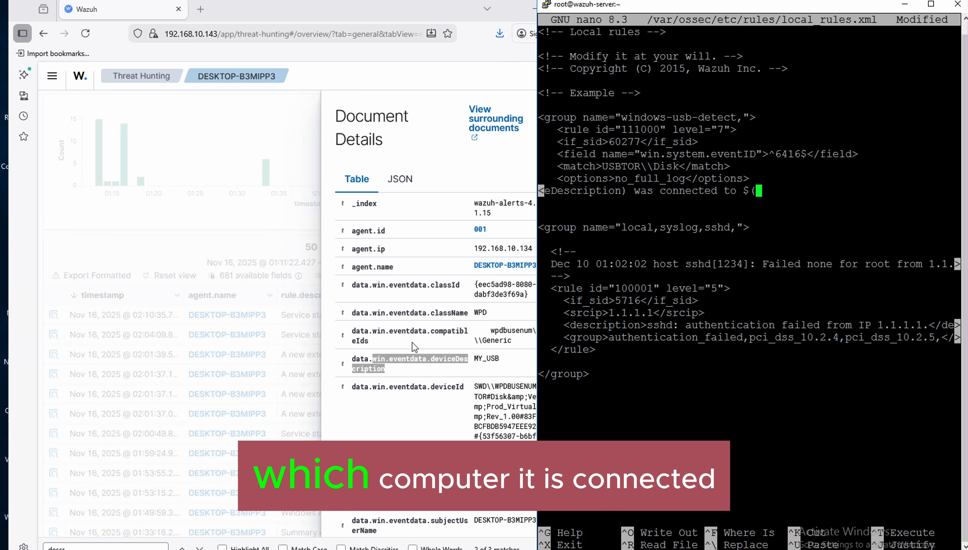
# Step: Find the computer field in the event's document details and copy its name win.system.computer
pyautogui.click(435, 434)
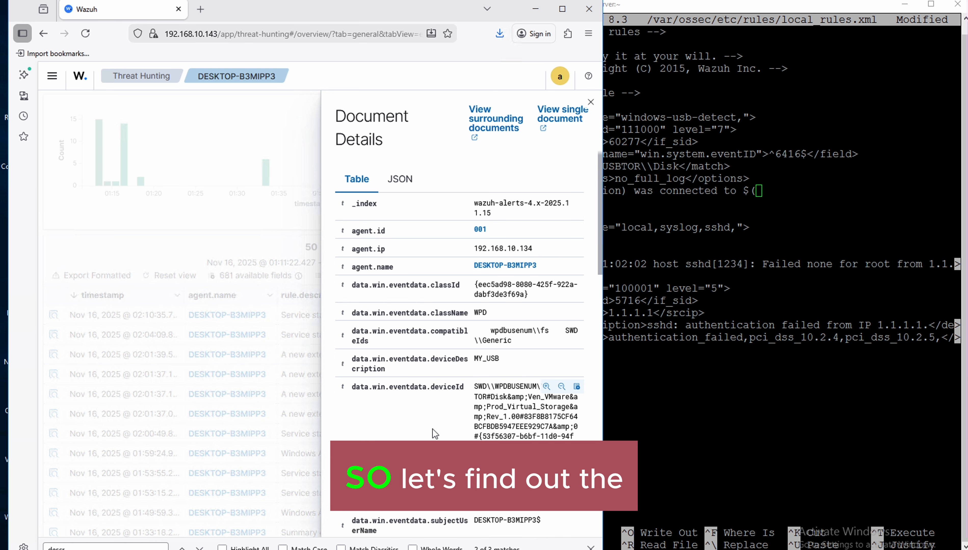
pyautogui.scroll(-3, 432, 428)
pyautogui.scroll(-1, 430, 423)
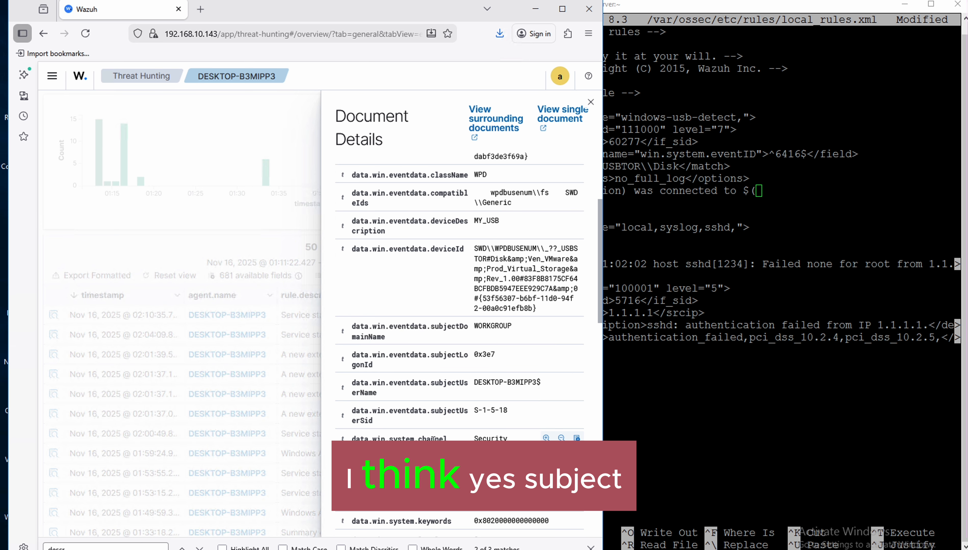
pyautogui.scroll(-2, 433, 439)
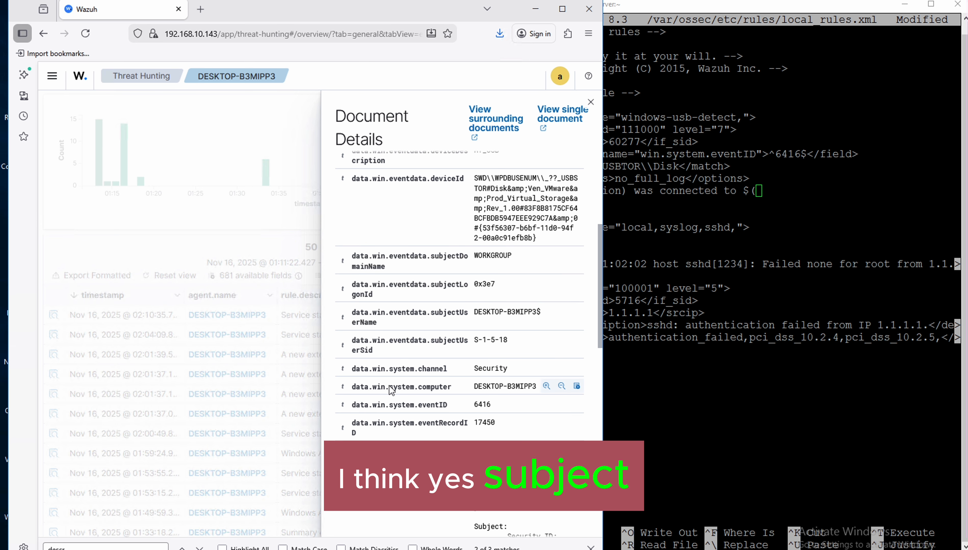
pyautogui.moveTo(373, 387); pyautogui.dragTo(452, 387)
pyautogui.hotkey('ctrl', 'c')
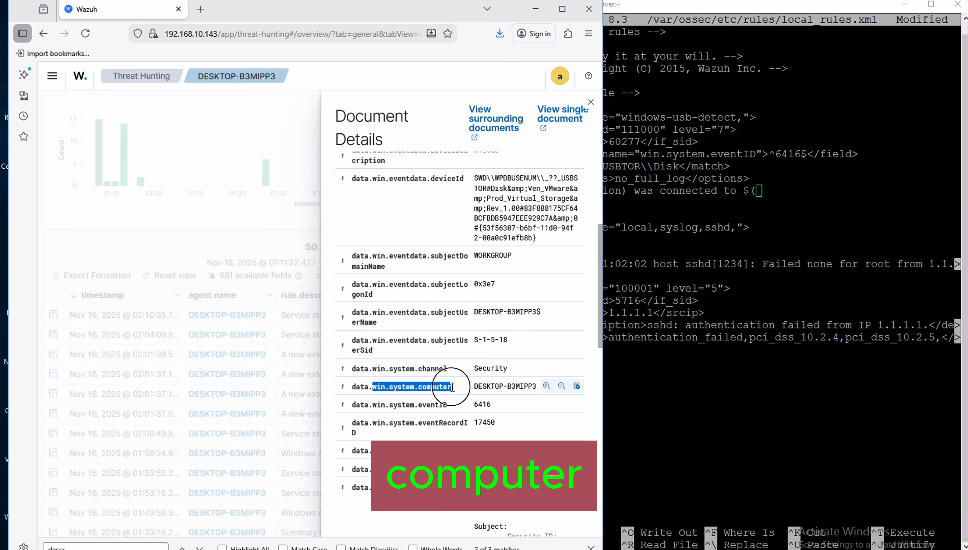
# Step: Complete the description with the variable $(win.system.computer), close it with </description> and start a new line
pyautogui.click(776, 191)
pyautogui.rightClick(776, 191)
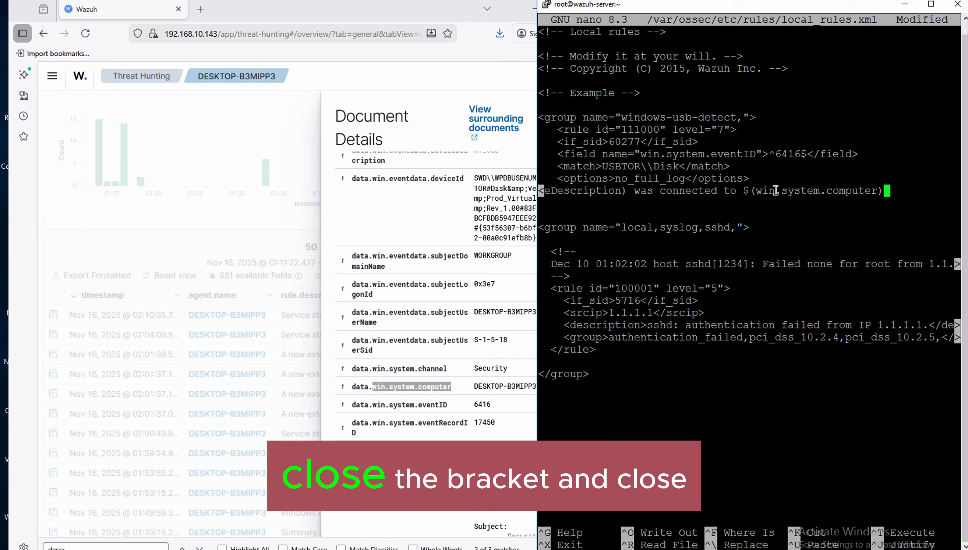
pyautogui.write('<')
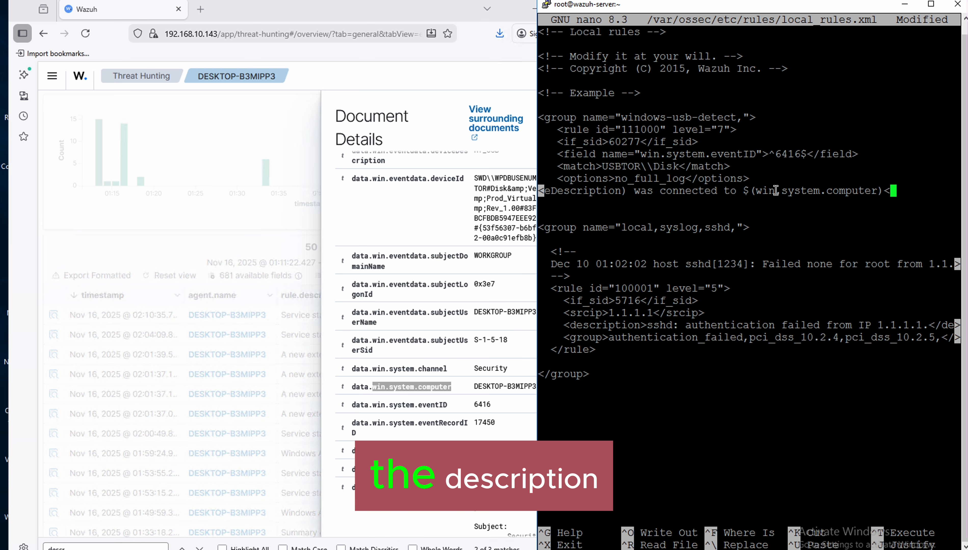
pyautogui.write('/descript')
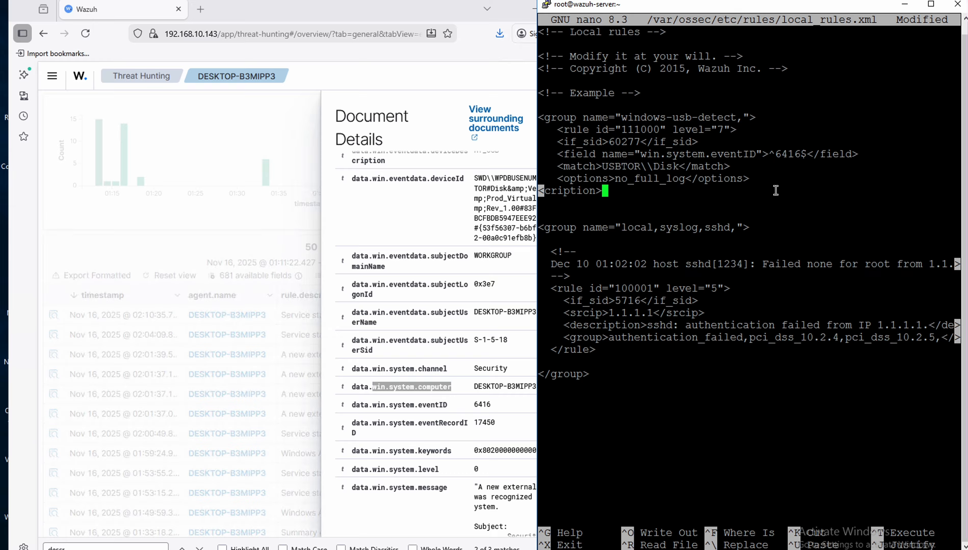
pyautogui.write('ion>')
pyautogui.press('Return')
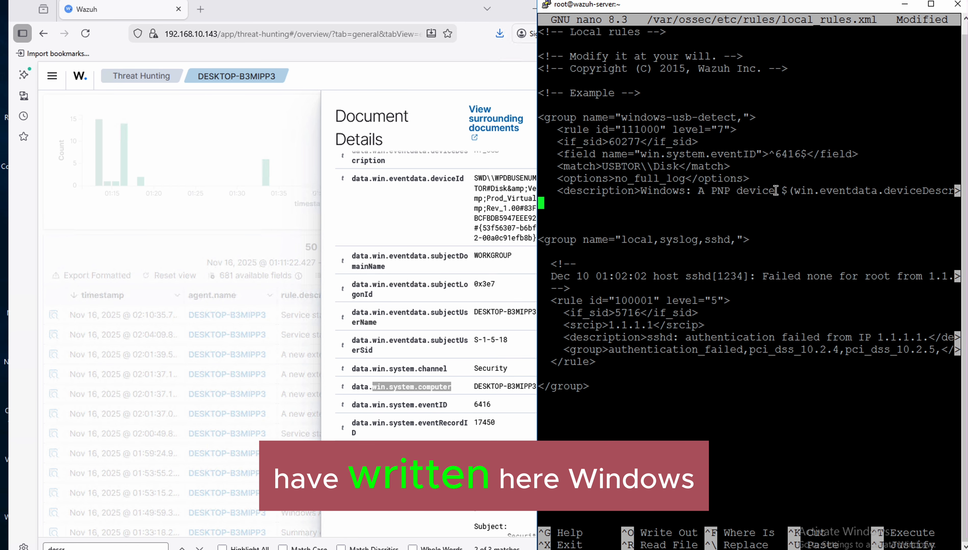
# Step: Read through the full description line of rule 111000 to check its wording and both variables
pyautogui.press('Up')
pyautogui.press('Right')
pyautogui.press('Right')
pyautogui.press('Right')
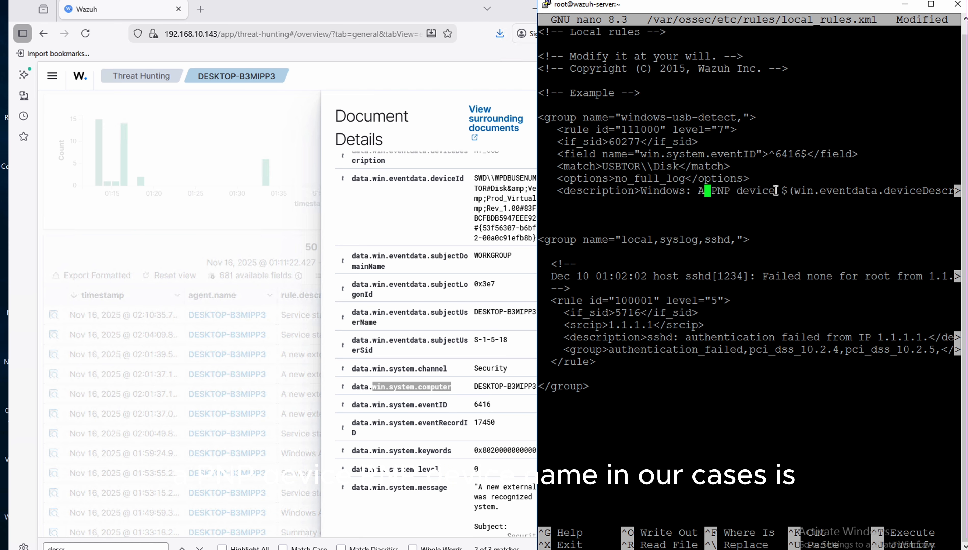
pyautogui.press('Right')
pyautogui.press('Right')
pyautogui.press('Right')
pyautogui.press('Right')
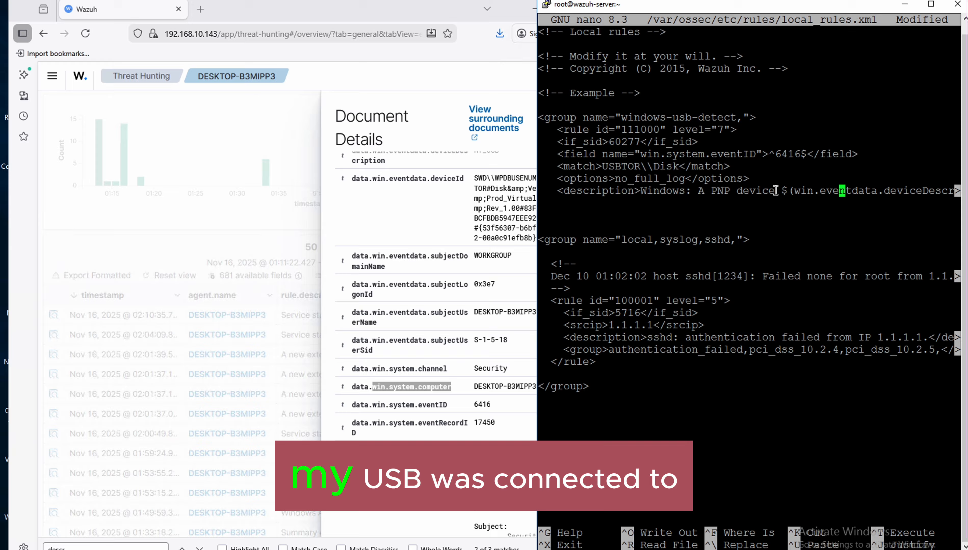
pyautogui.press('Right')
pyautogui.press('Right')
pyautogui.press('Right')
pyautogui.press('Right')
pyautogui.press('Right')
pyautogui.press('Right')
pyautogui.press('Right')
pyautogui.press('Right')
pyautogui.press('Right')
pyautogui.press('Right')
pyautogui.press('Right')
pyautogui.press('Right')
pyautogui.press('Right')
pyautogui.press('Right')
pyautogui.press('Right')
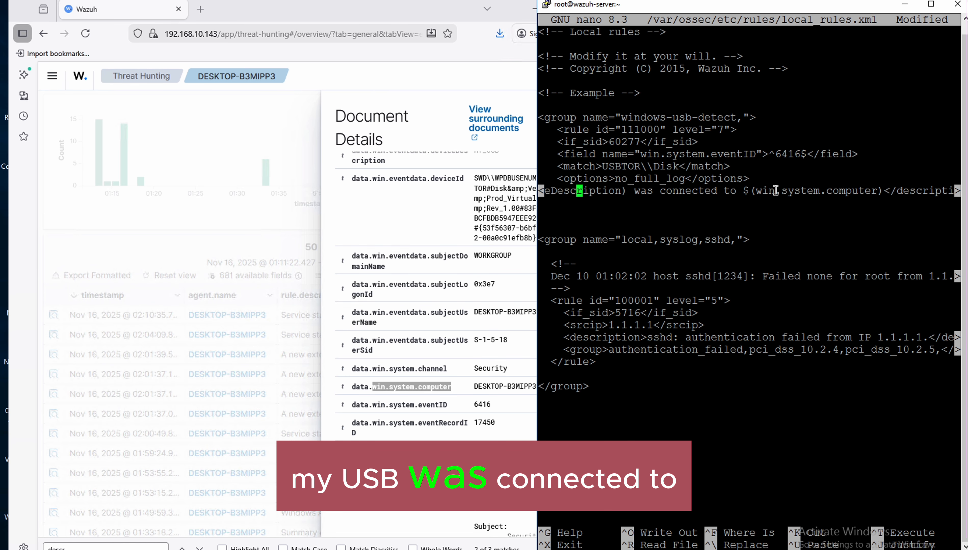
pyautogui.press('Right')
pyautogui.press('Right')
pyautogui.press('Right')
pyautogui.press('Right')
pyautogui.press('Right')
pyautogui.press('Right')
pyautogui.press('Right')
pyautogui.press('Right')
pyautogui.press('Right')
pyautogui.press('Right')
pyautogui.press('Right')
pyautogui.press('Right')
pyautogui.press('Right')
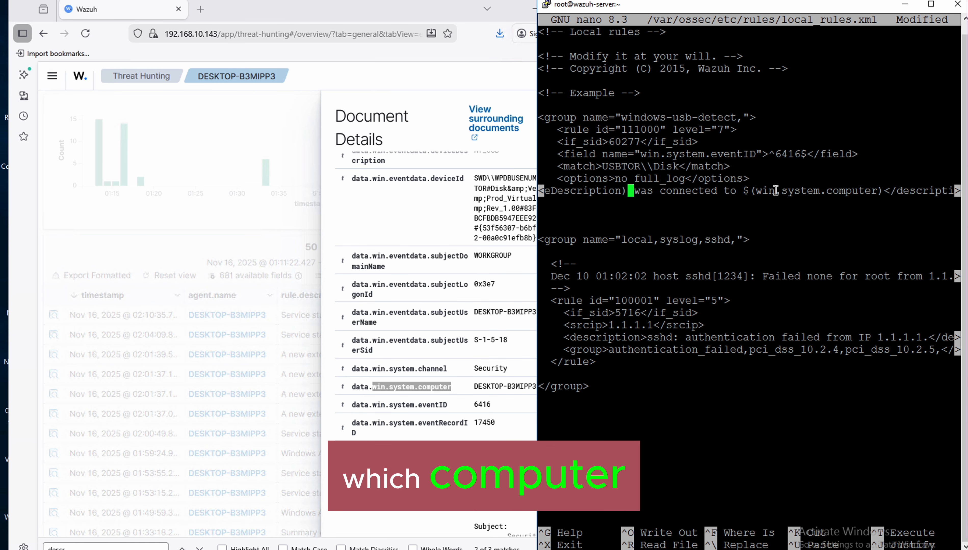
pyautogui.press('Right')
pyautogui.press('Right')
pyautogui.press('Right')
pyautogui.press('Right')
pyautogui.press('Right')
pyautogui.press('Right')
pyautogui.press('Right')
pyautogui.press('Right')
pyautogui.press('Right')
pyautogui.press('Right')
pyautogui.press('Right')
pyautogui.press('Right')
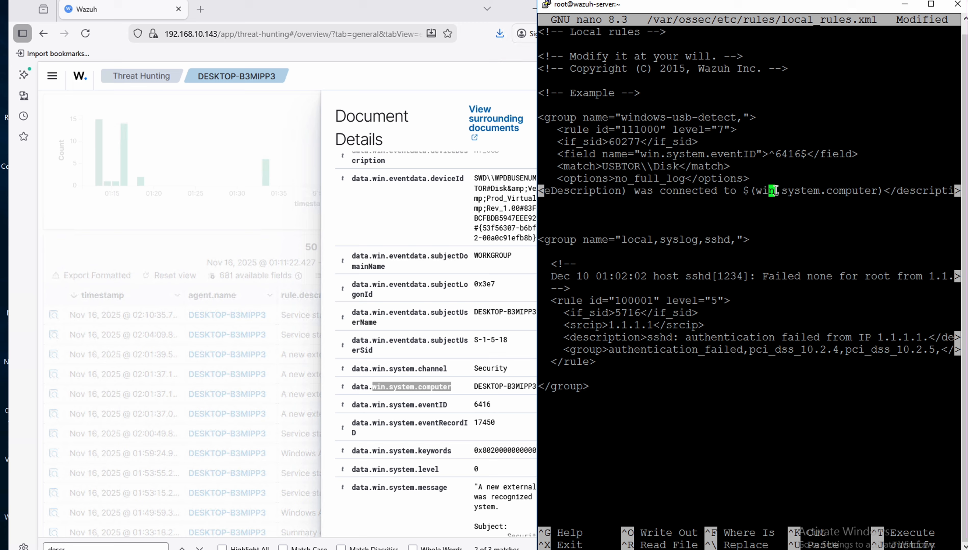
pyautogui.press('Right')
pyautogui.press('Right')
pyautogui.press('Right')
pyautogui.press('Right')
pyautogui.press('Right')
pyautogui.press('Right')
pyautogui.press('Right')
pyautogui.press('Right')
pyautogui.press('Right')
pyautogui.press('Right')
pyautogui.press('Right')
pyautogui.press('Right')
pyautogui.press('Right')
pyautogui.press('Right')
pyautogui.press('Right')
pyautogui.press('Right')
pyautogui.press('Right')
pyautogui.press('Right')
pyautogui.press('Right')
pyautogui.press('Right')
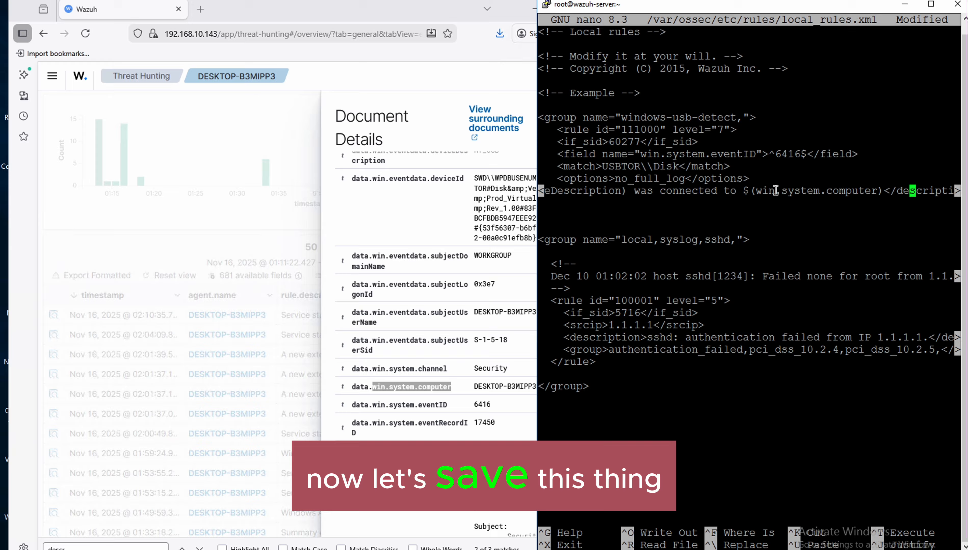
pyautogui.press('Down')
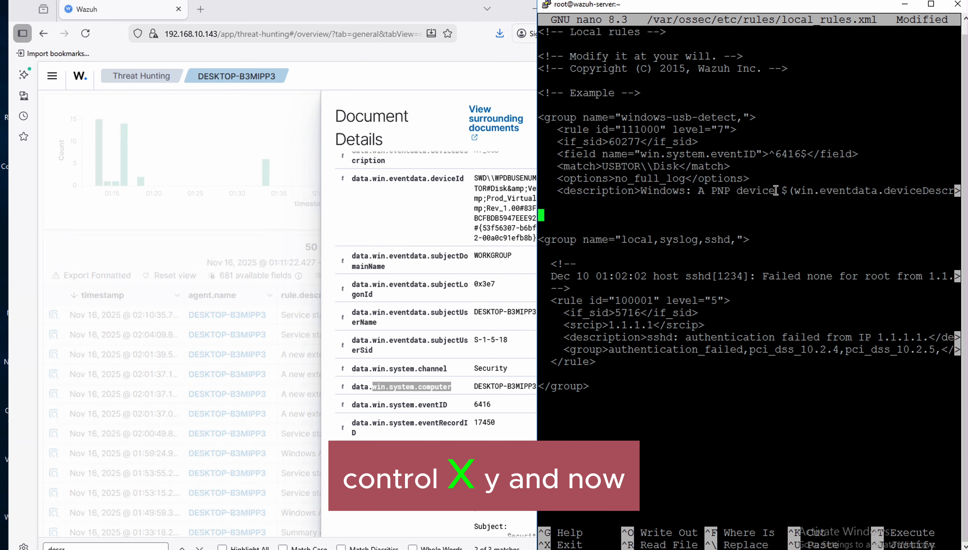
# Step: Save /var/ossec/etc/rules/local_rules.xml under the same name and exit nano
pyautogui.hotkey('ctrl', 'x')
pyautogui.press('y')
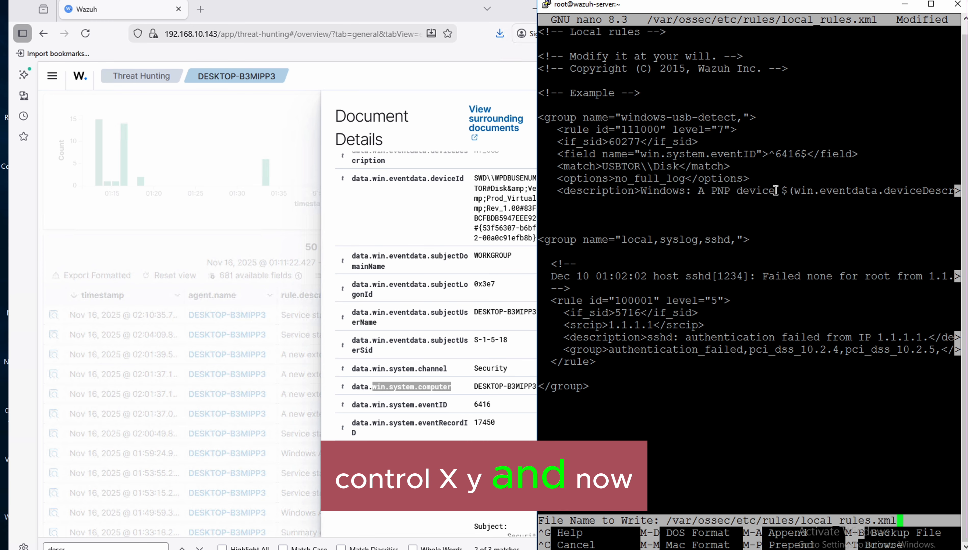
pyautogui.press('Return')
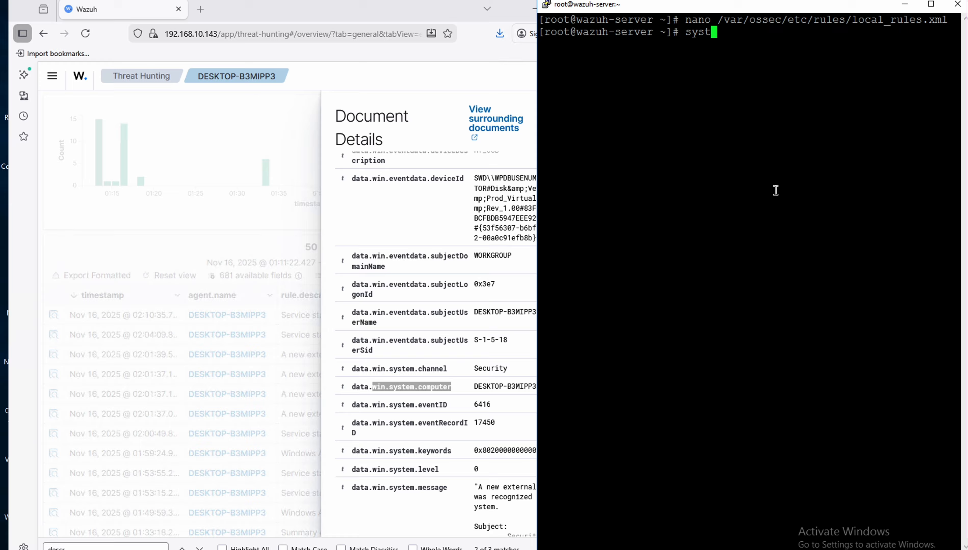
# Step: Try to restart the Wazuh manager service with systemctl restart wazuh-manager
pyautogui.write('emct')
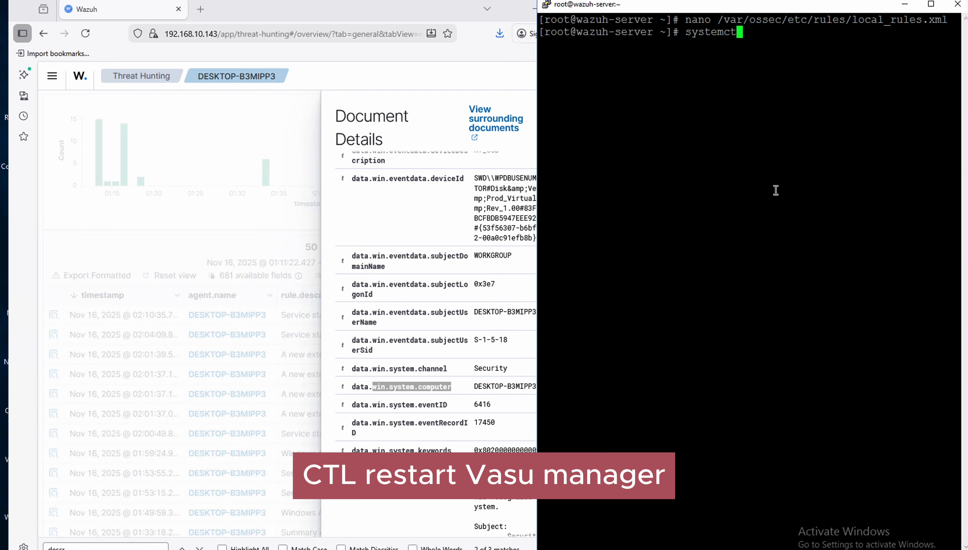
pyautogui.write('l restart')
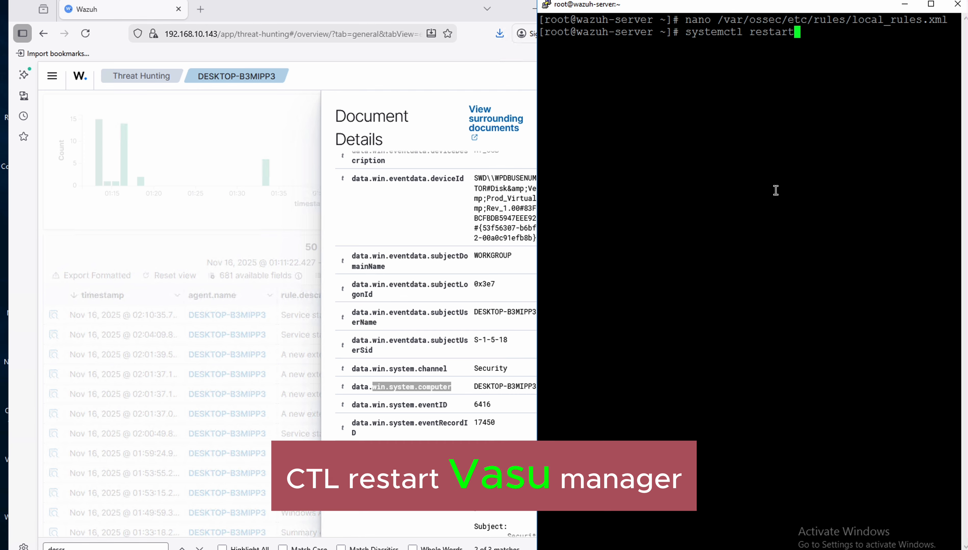
pyautogui.write(' wazuh')
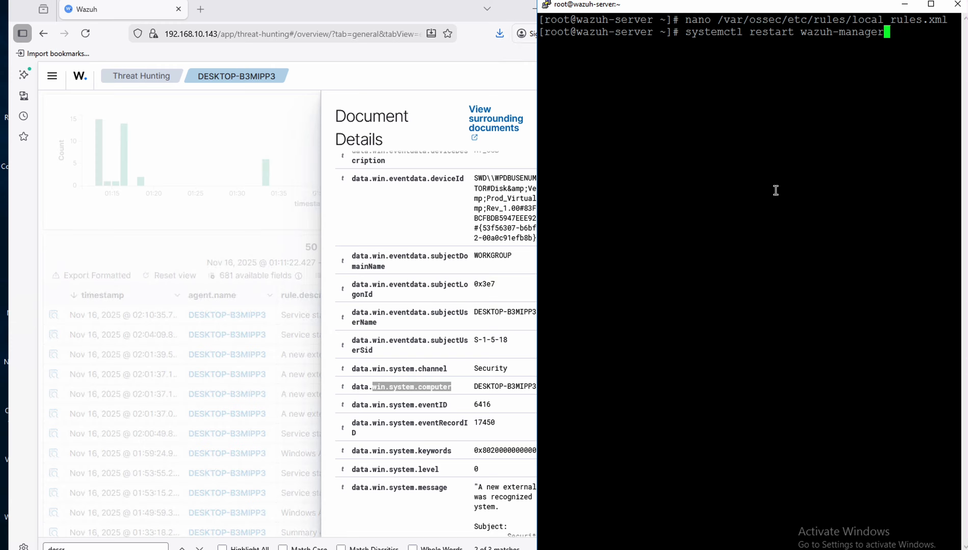
pyautogui.write('-manager')
pyautogui.press('Return')
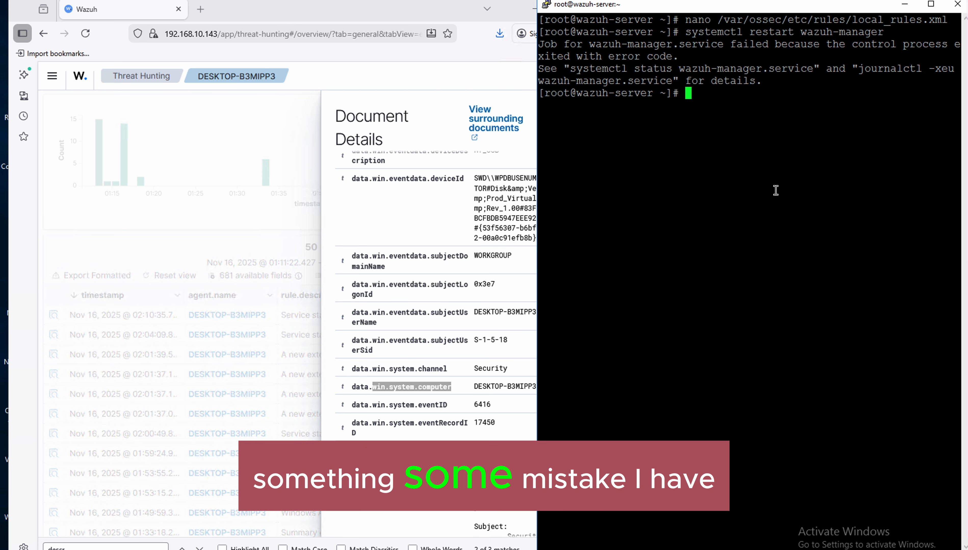
# Step: Reopen /var/ossec/etc/rules/local_rules.xml in nano by recalling the earlier command
pyautogui.press('Up')
pyautogui.press('Up')
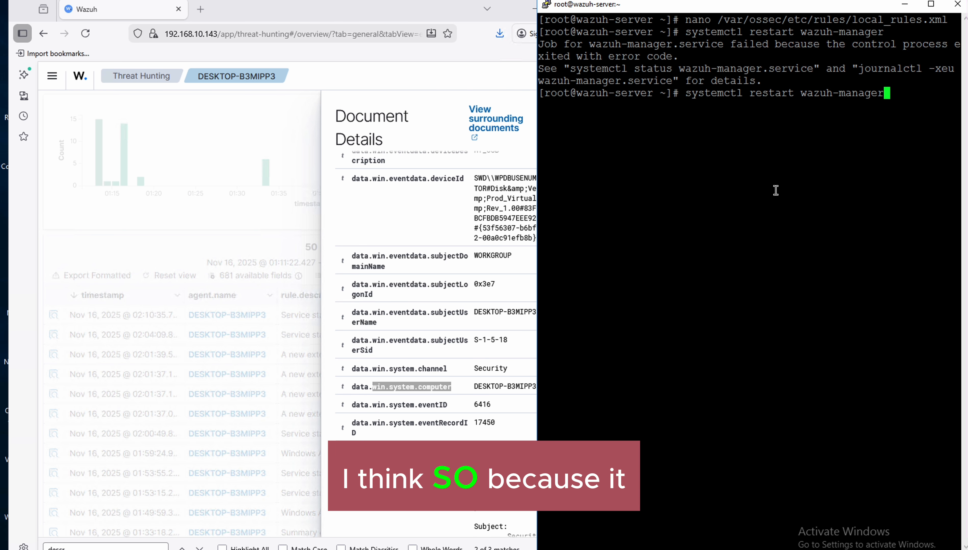
pyautogui.press('Return')
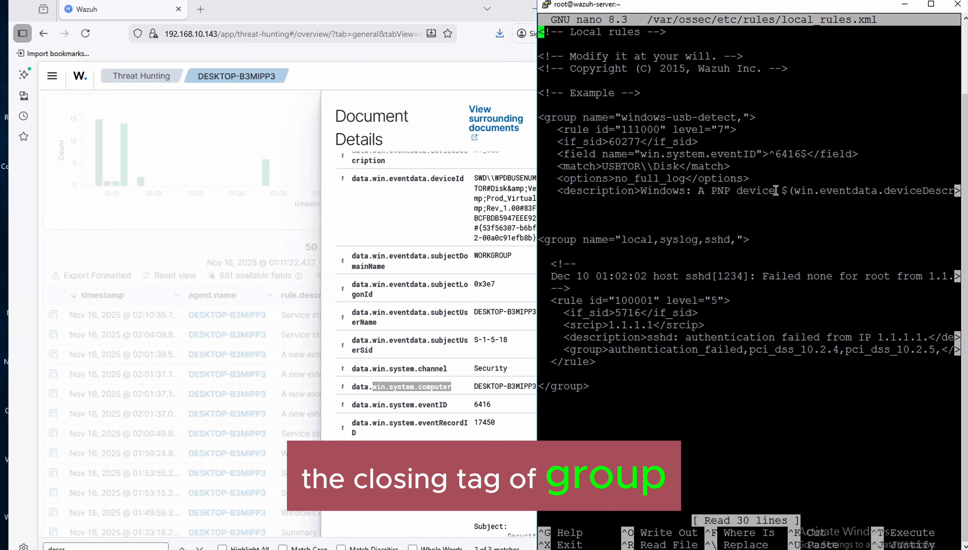
# Step: Close the windows-usb-detect group with </group> and correct the match value to USBSTOR\\Disk
pyautogui.press('Return')
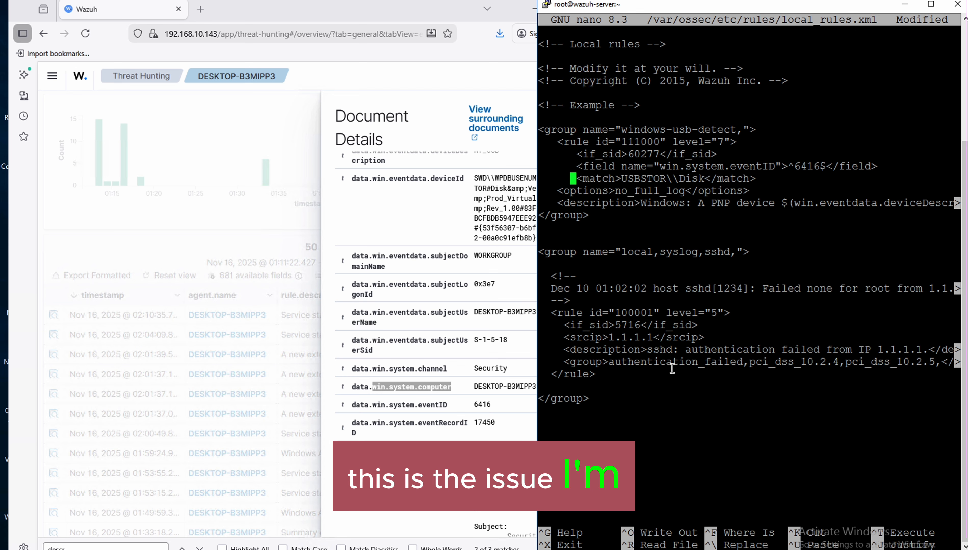
# Step: Align the indentation of rule 111000's match, options and description lines with its if_sid and field lines
pyautogui.press('BackSpace')
pyautogui.press('Down')
pyautogui.press('Left')
pyautogui.press('Left')
pyautogui.press('Left')
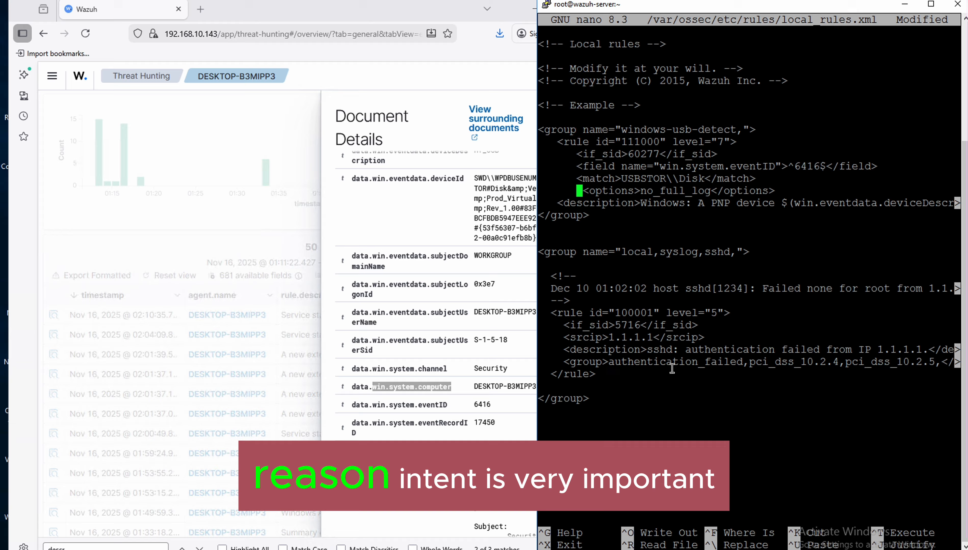
pyautogui.press('BackSpace')
pyautogui.press('Down')
pyautogui.press('Left')
pyautogui.press('Left')
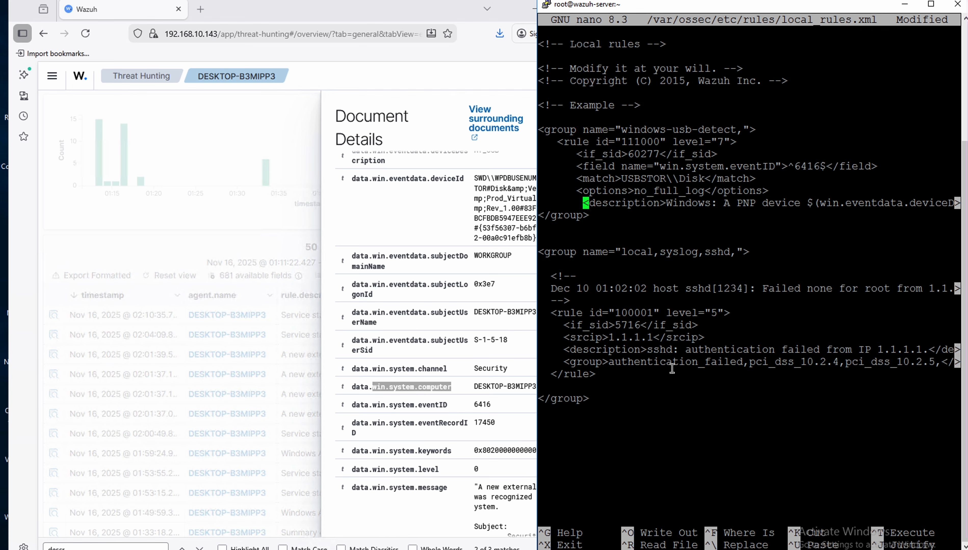
pyautogui.press('BackSpace')
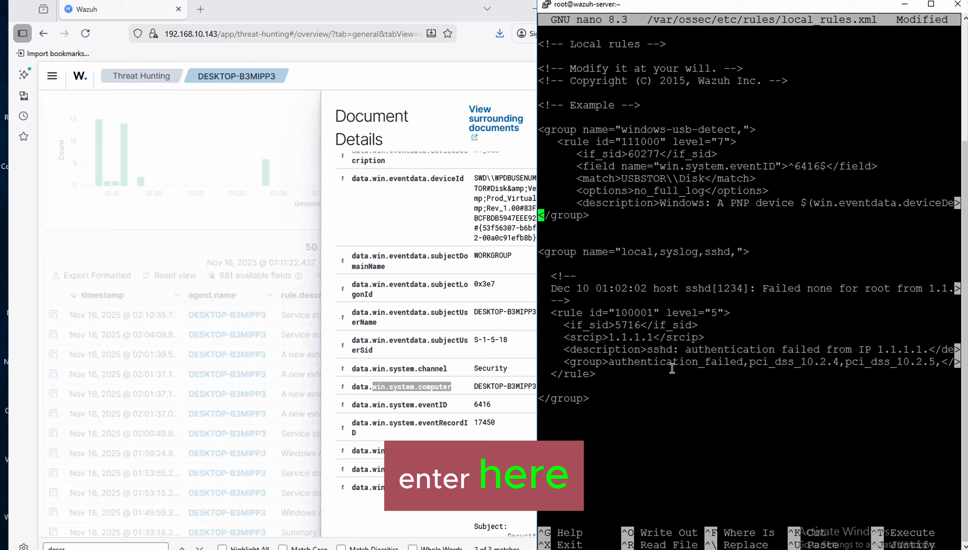
# Step: Close rule 111000 with </rule> on its own line before </group>, and save local_rules.xml and exit nano
pyautogui.press('Home')
pyautogui.press('Return')
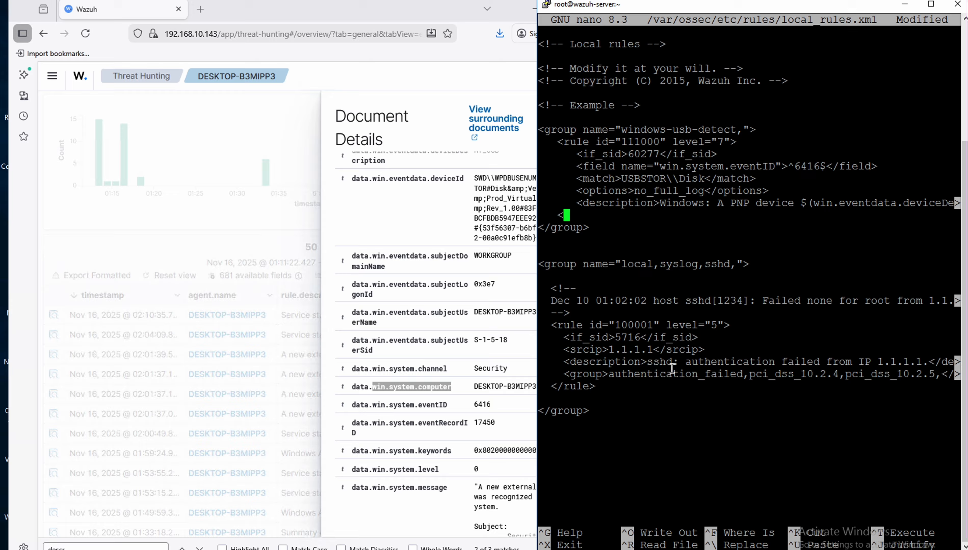
pyautogui.write('</rul')
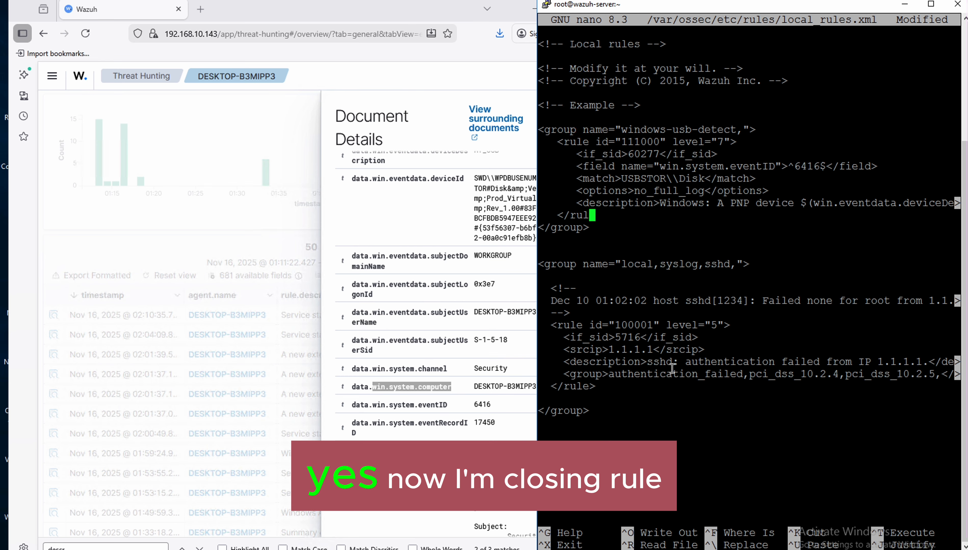
pyautogui.write('e>')
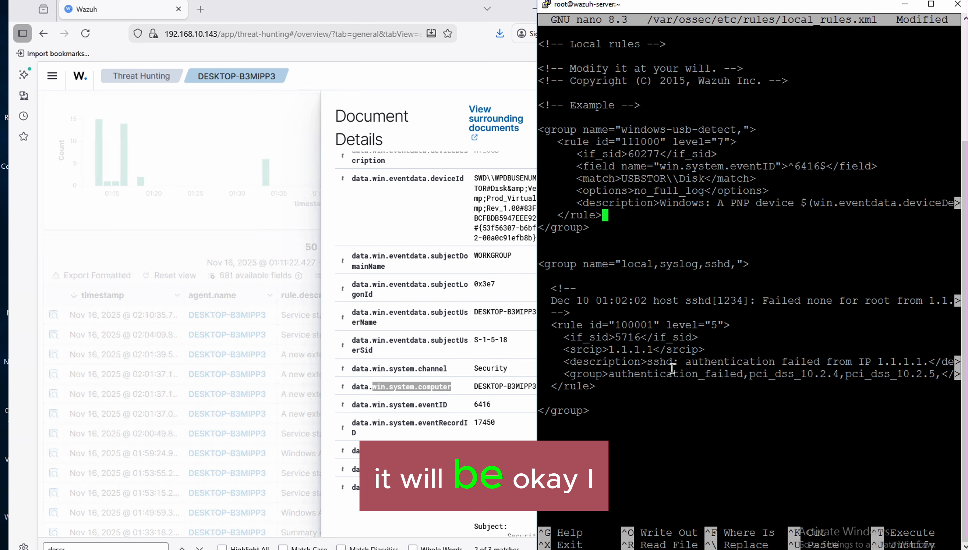
pyautogui.hotkey('ctrl', 'x')
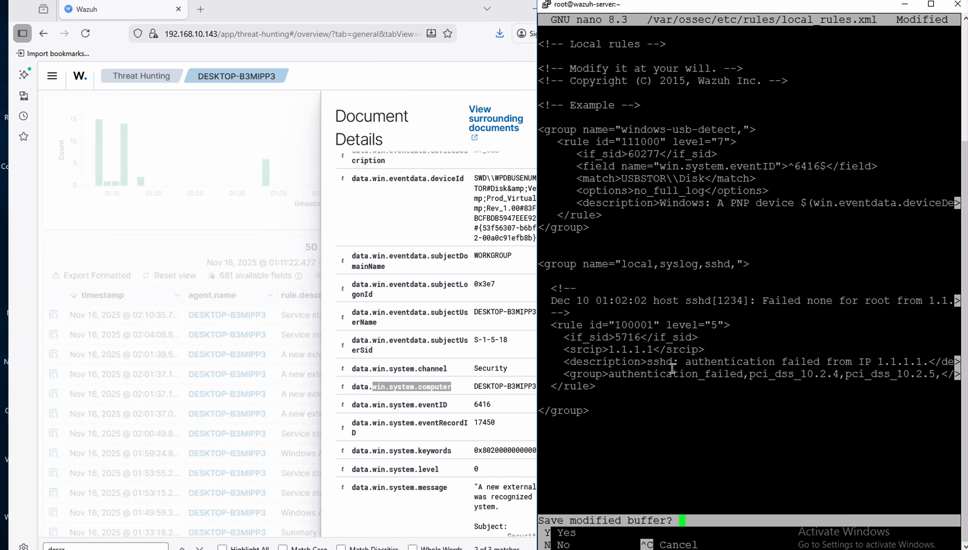
pyautogui.press('y')
pyautogui.press('Return')
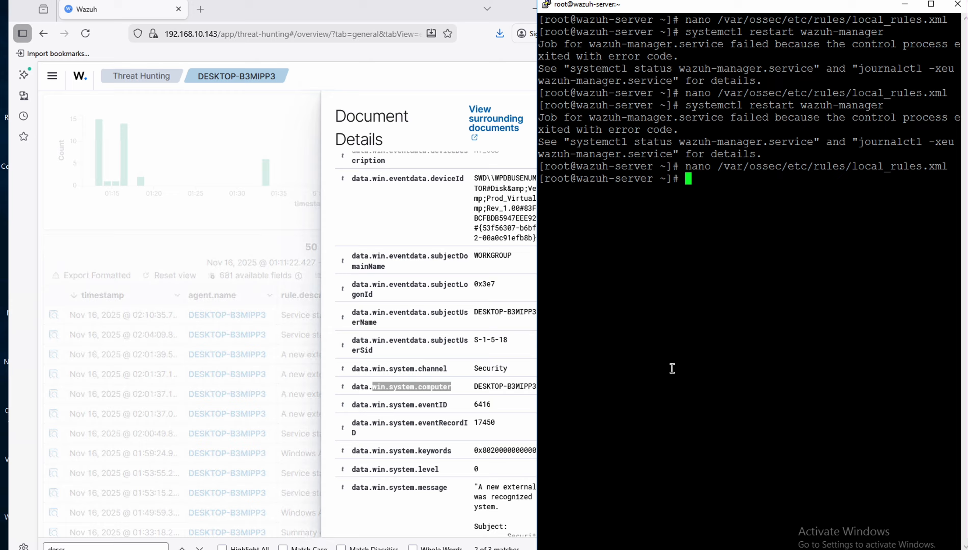
# Step: Restart the Wazuh manager service with systemctl restart wazuh-manager, recalled from the command history
pyautogui.press('Up')
pyautogui.press('Up')
pyautogui.press('Return')
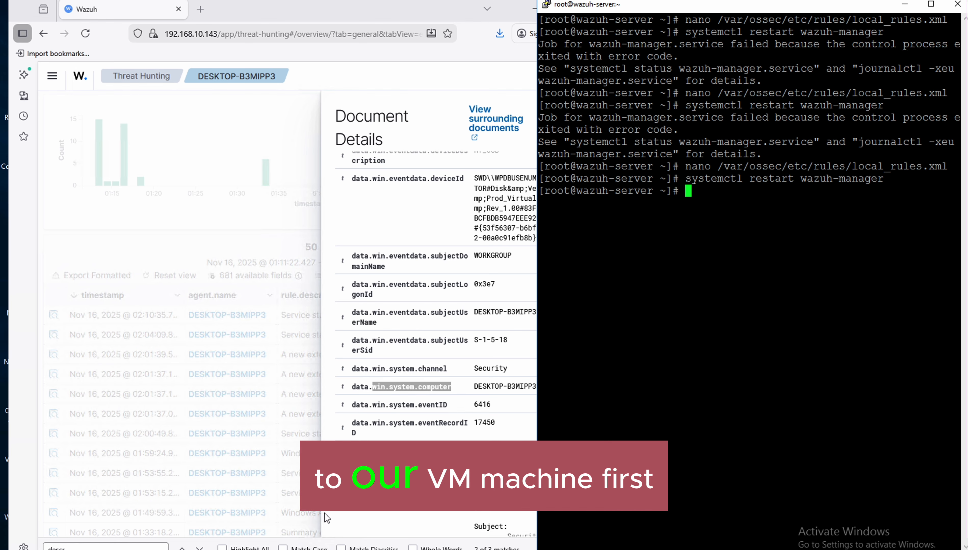
# Step: Switch to the Windows 10 virtual machine in VMware and disable the USB Mass Storage Device in Device Manager
pyautogui.click(186, 549)
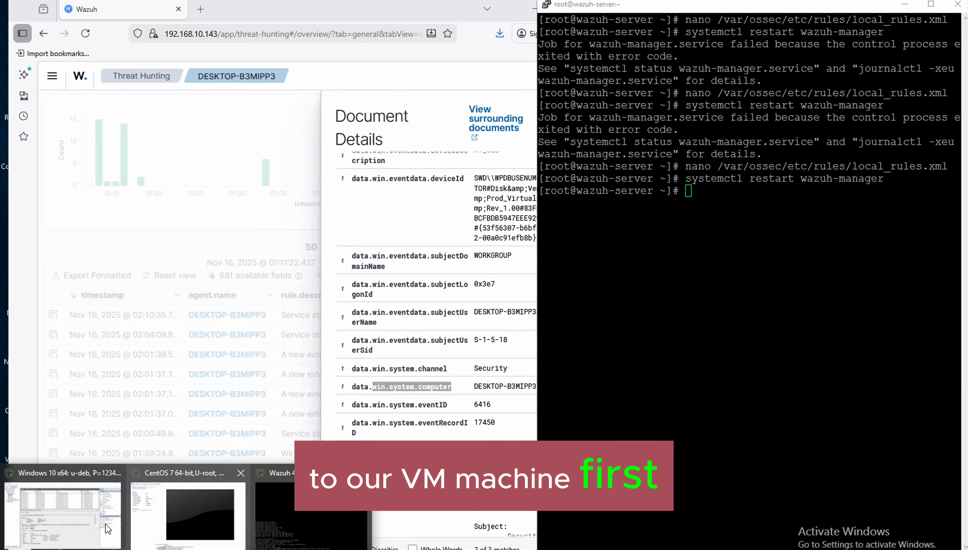
pyautogui.click(95, 520)
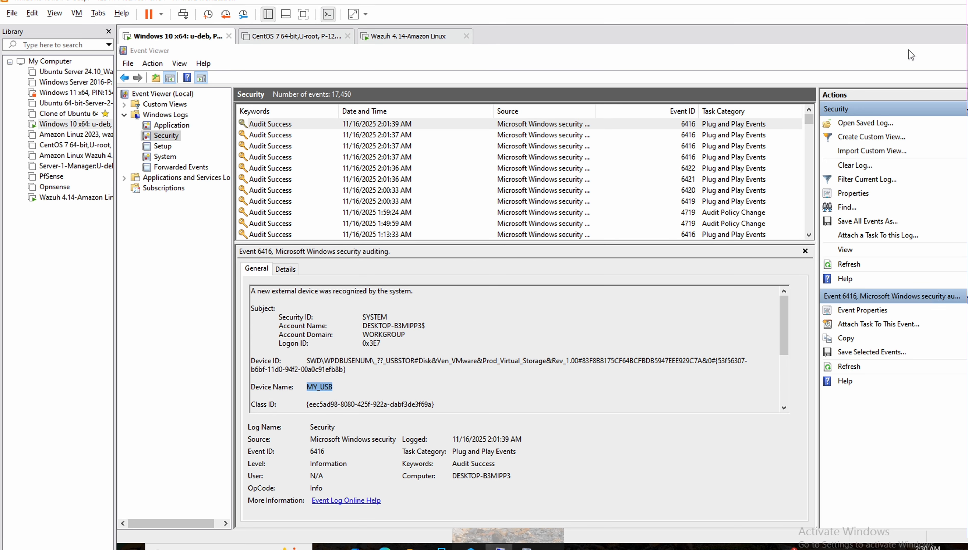
pyautogui.click(909, 51)
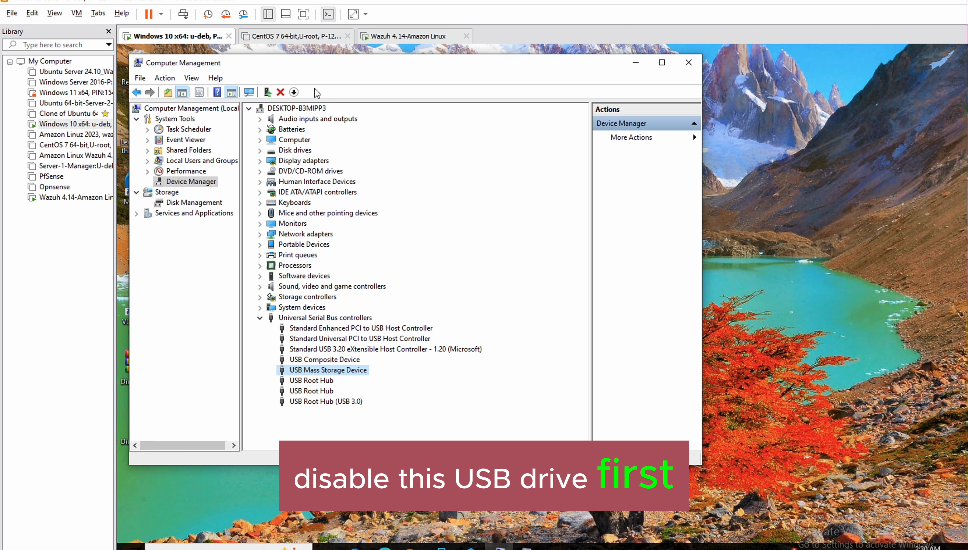
pyautogui.click(294, 93)
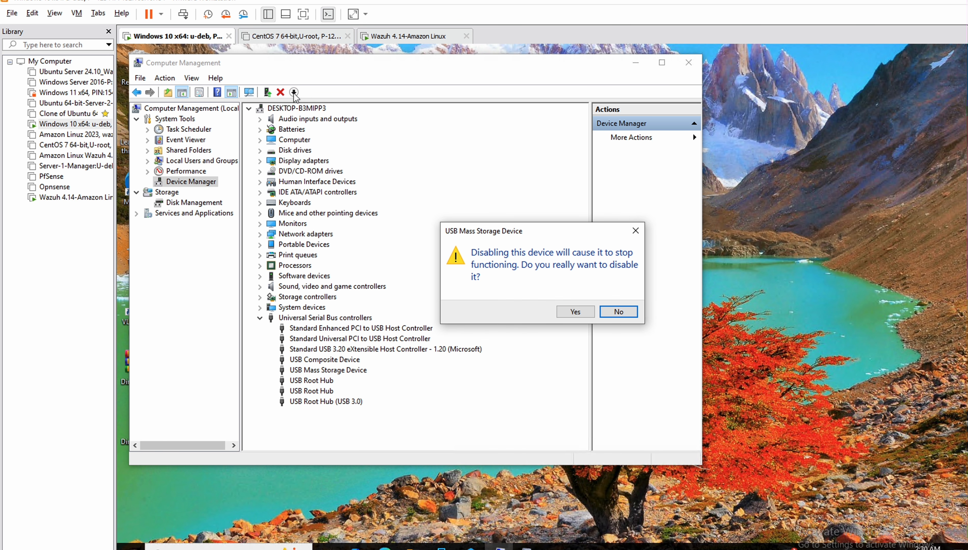
pyautogui.click(574, 312)
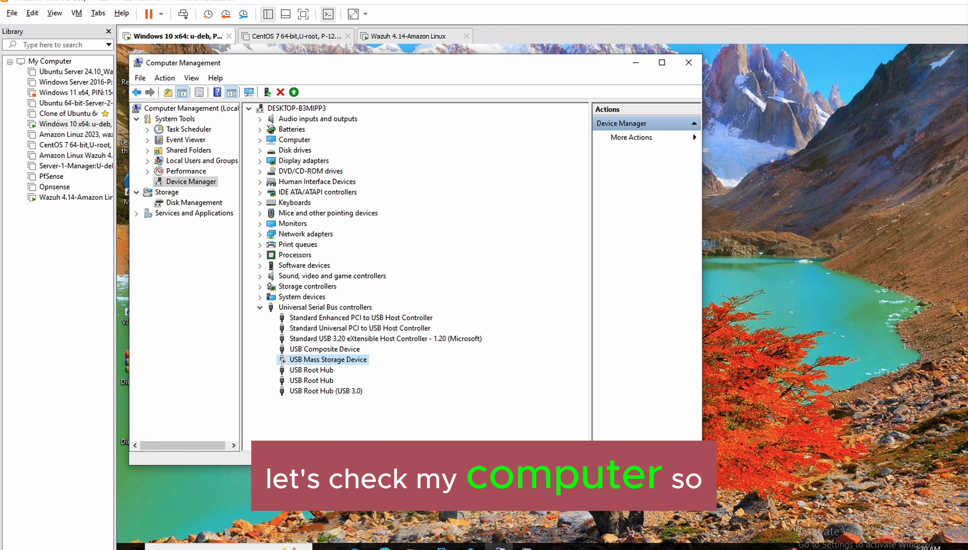
# Step: Check the drives listed in This PC and re-enable the USB Mass Storage Device
pyautogui.click(413, 548)
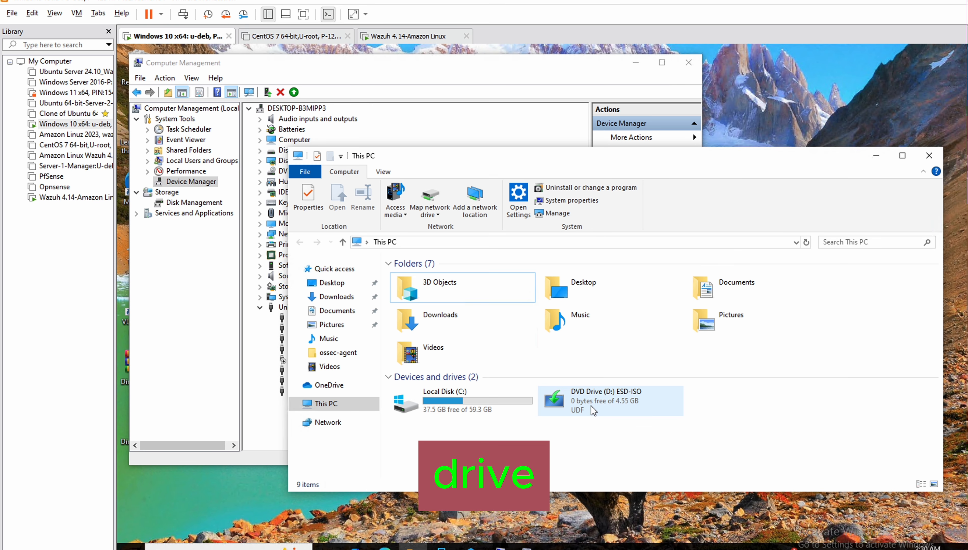
pyautogui.click(528, 72)
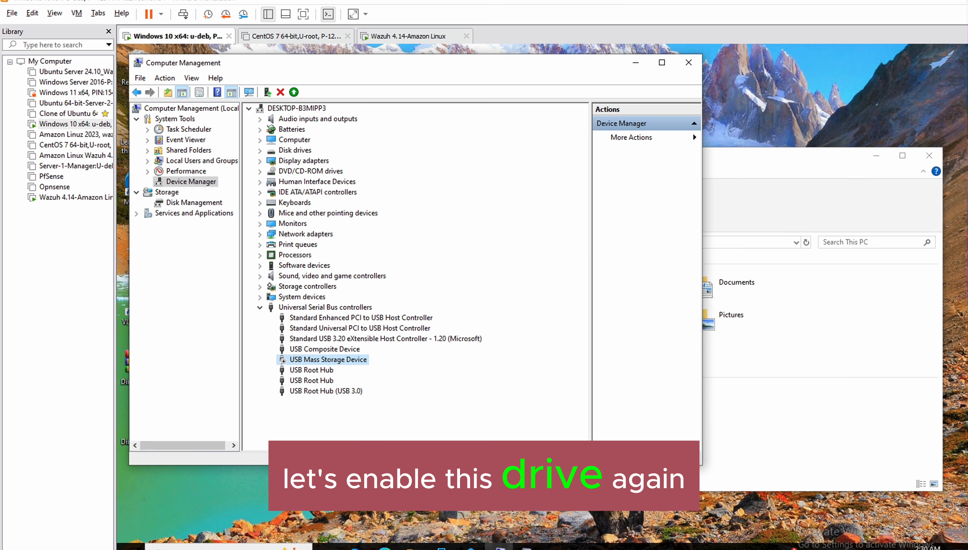
pyautogui.click(294, 93)
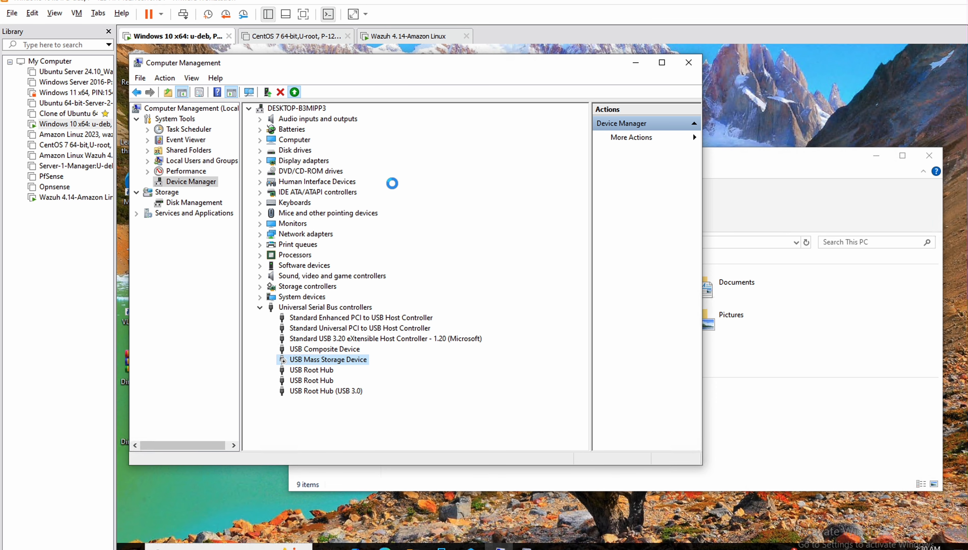
# Step: Reload the Security log in Event Viewer by switching to the Application log and back
pyautogui.click(789, 174)
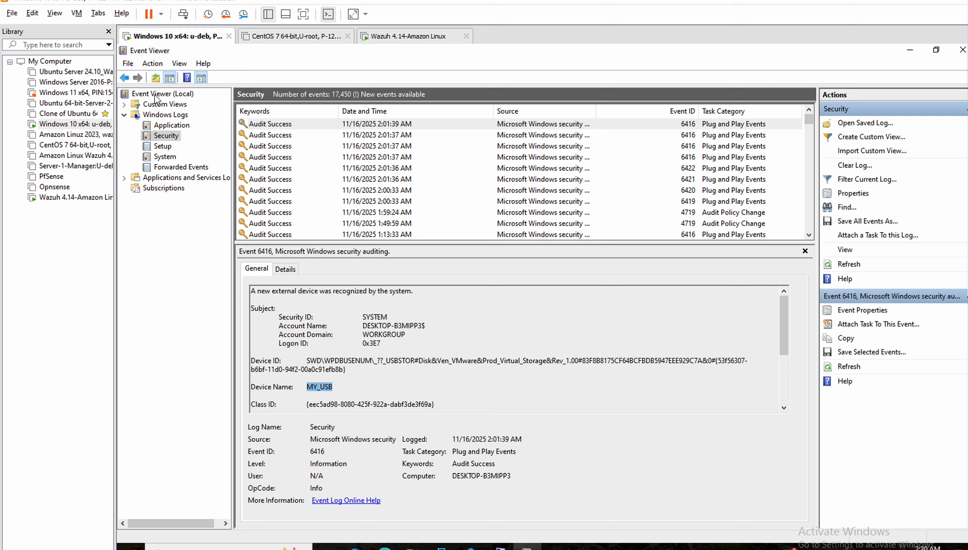
pyautogui.click(165, 126)
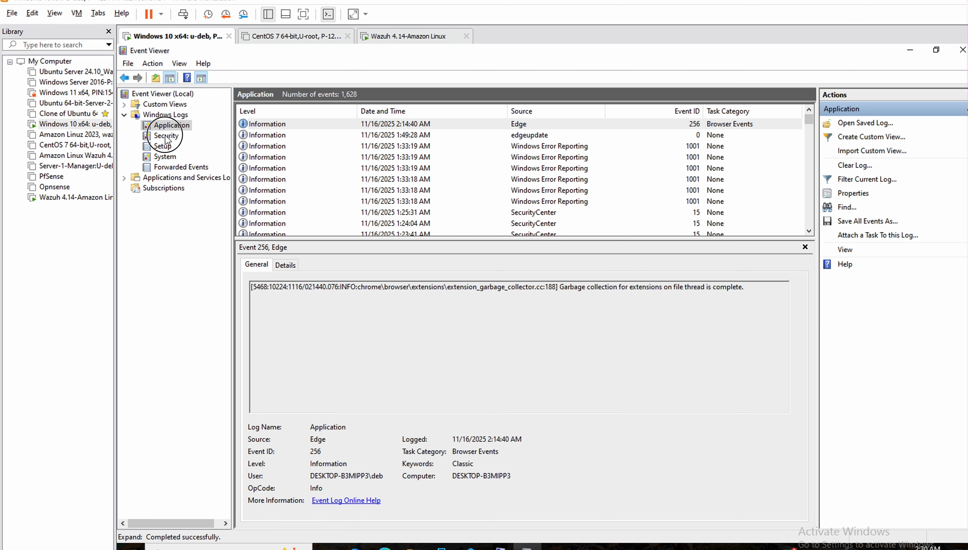
pyautogui.click(166, 136)
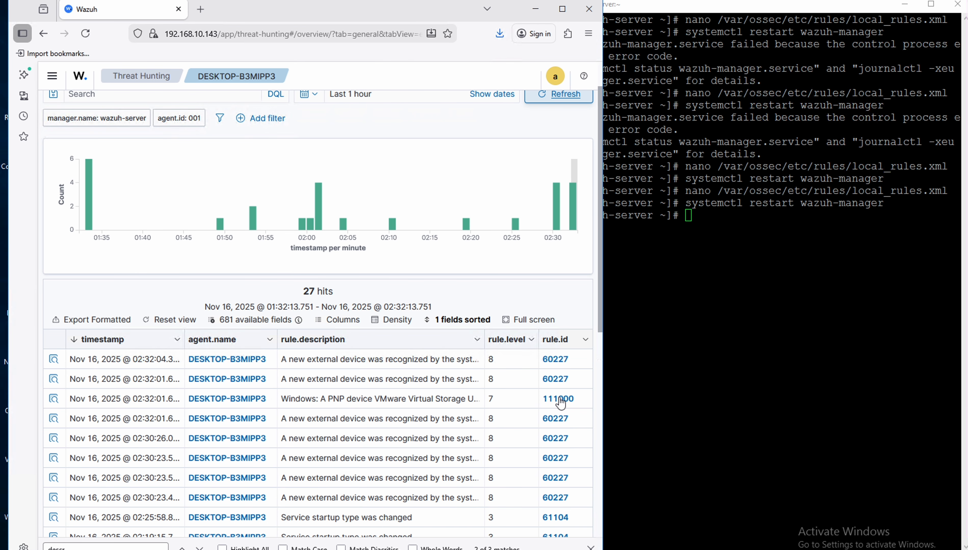
# Step: Maximise the browser with the Wazuh dashboard and examine the rule 111000 alert's description and document details
pyautogui.click(563, 9)
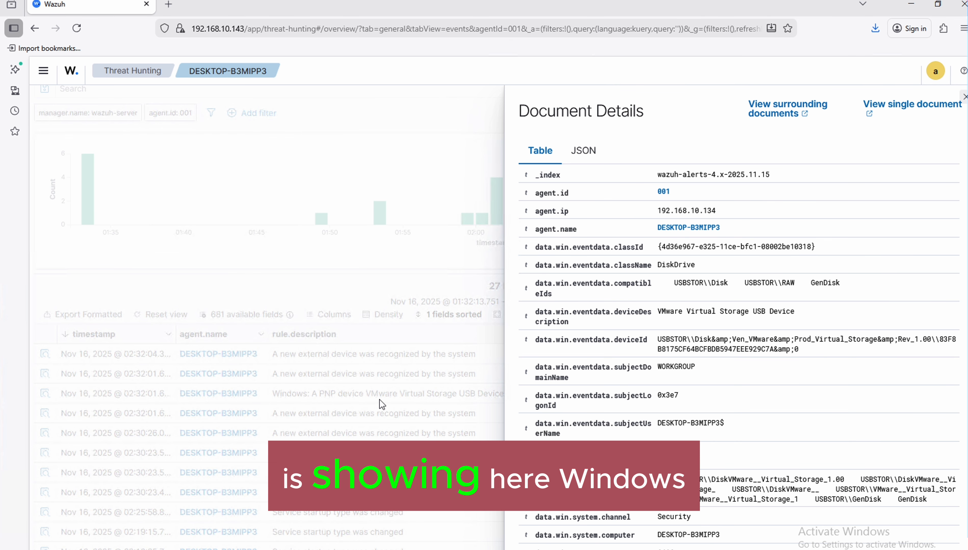
pyautogui.click(377, 400)
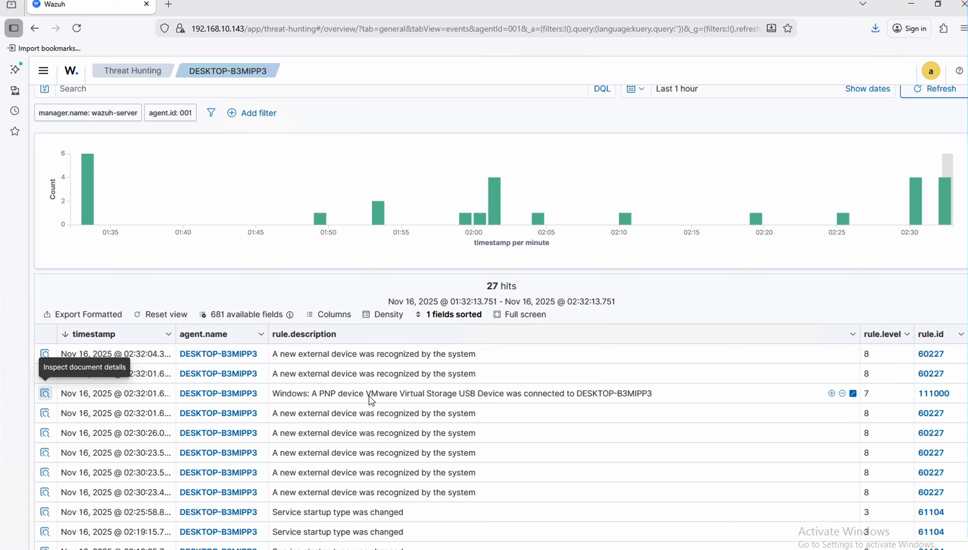
pyautogui.moveTo(364, 393); pyautogui.dragTo(472, 394)
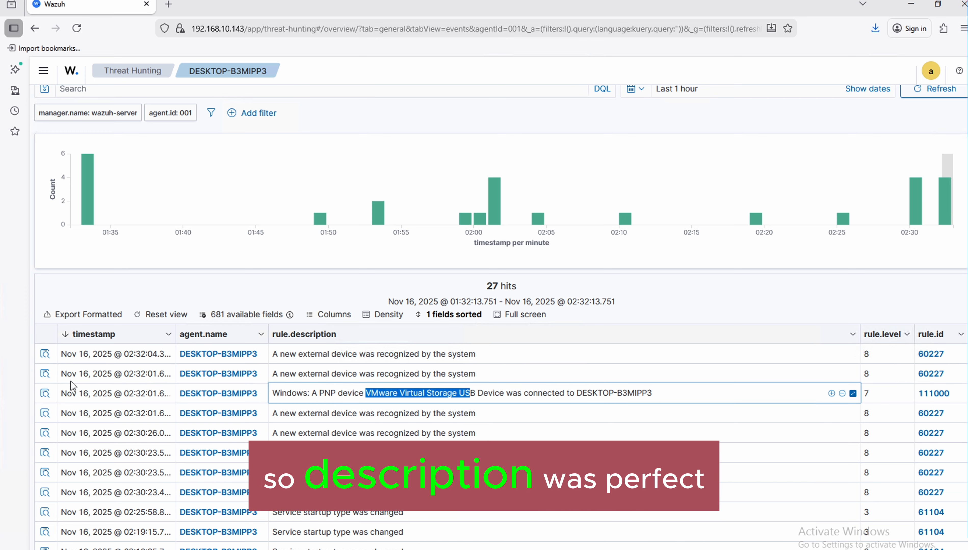
pyautogui.click(45, 393)
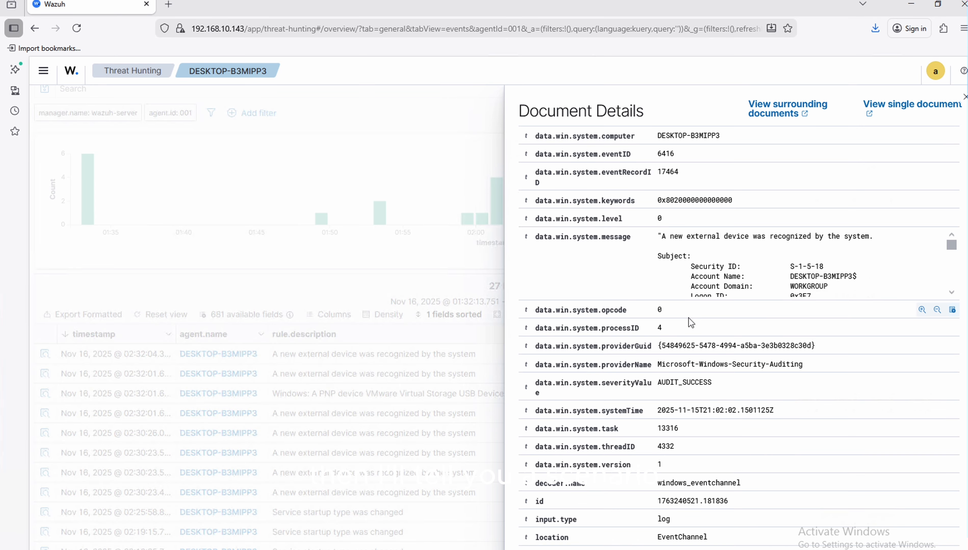
# Step: Switch to the task notes, mark task 4 as Done, and highlight the Device ID and CDB list part of task 5
pyautogui.hotkey('ctrl', 'Left')
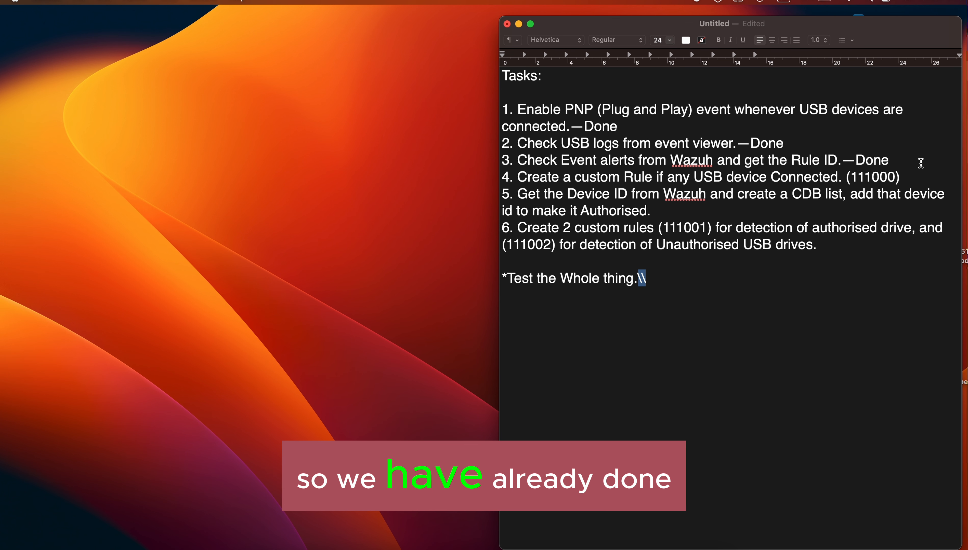
pyautogui.click(907, 177)
pyautogui.write('--D')
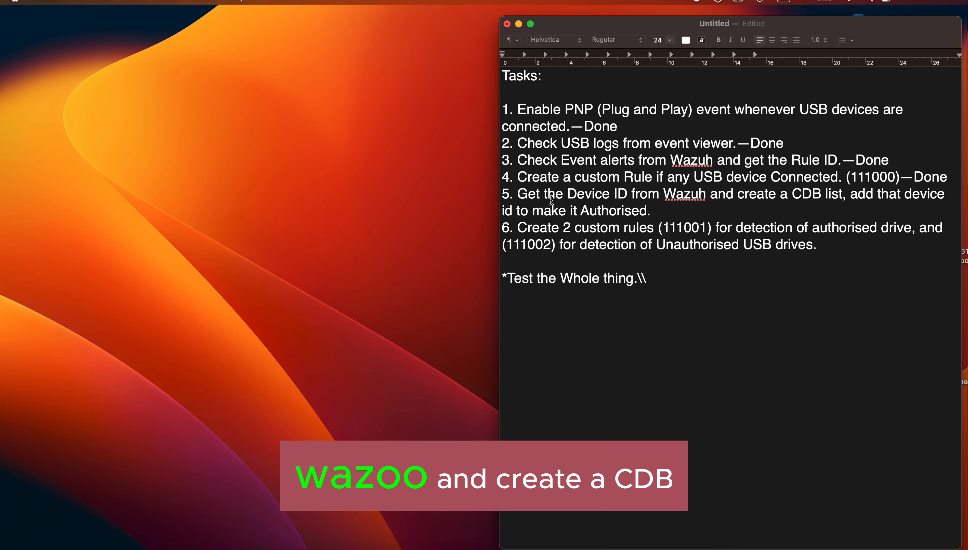
pyautogui.moveTo(548, 194); pyautogui.dragTo(838, 192)
# Step: Return to the Wazuh dashboard and inspect the newest alerts' details for the one with device description MY_USB
pyautogui.hotkey('ctrl', 'Right')
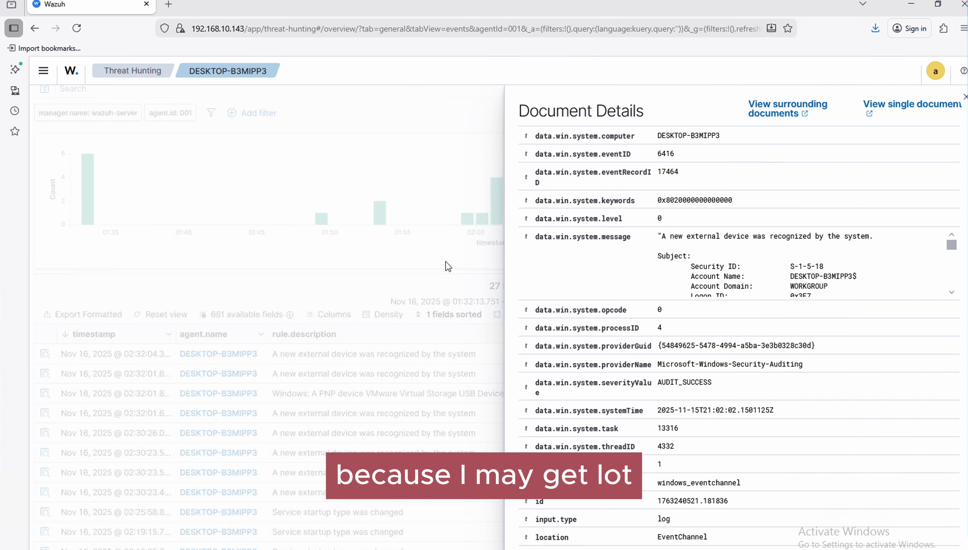
pyautogui.click(445, 261)
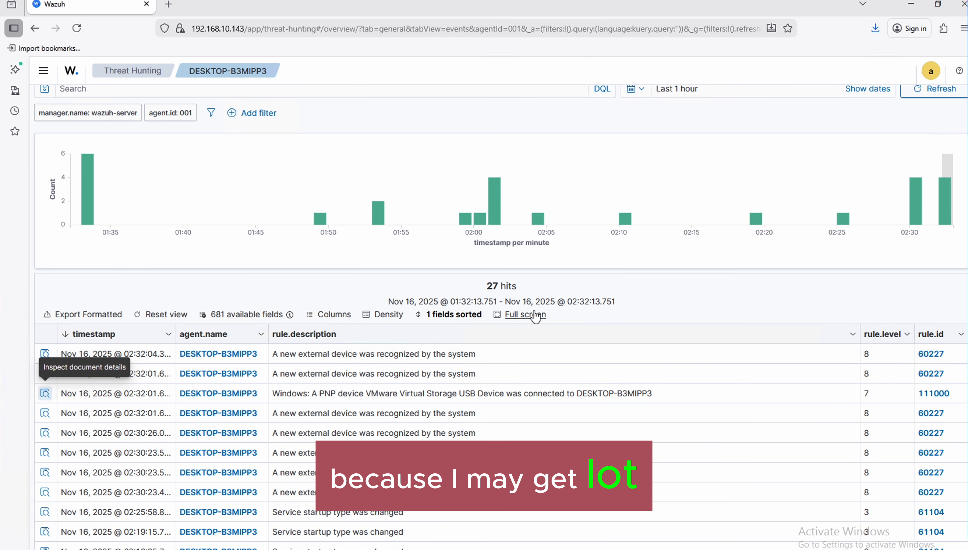
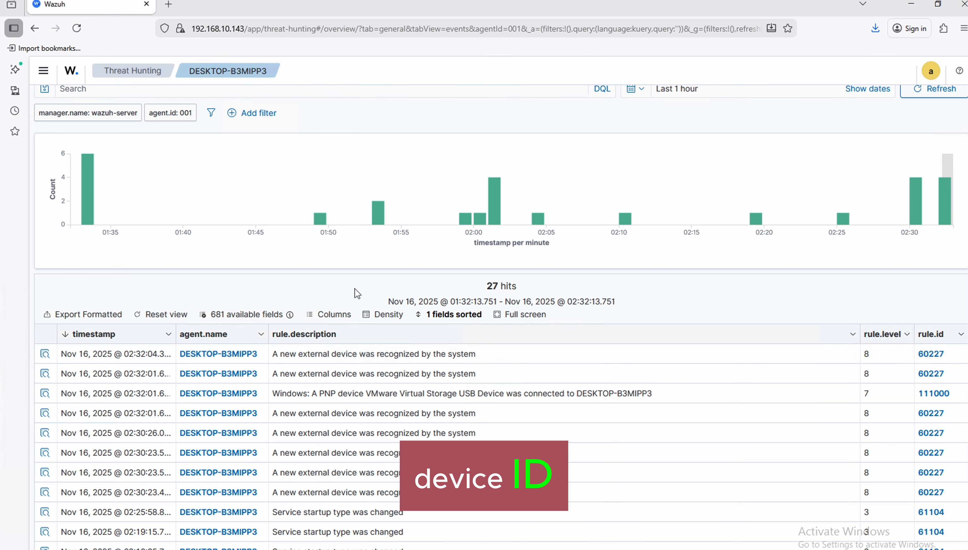
pyautogui.click(45, 374)
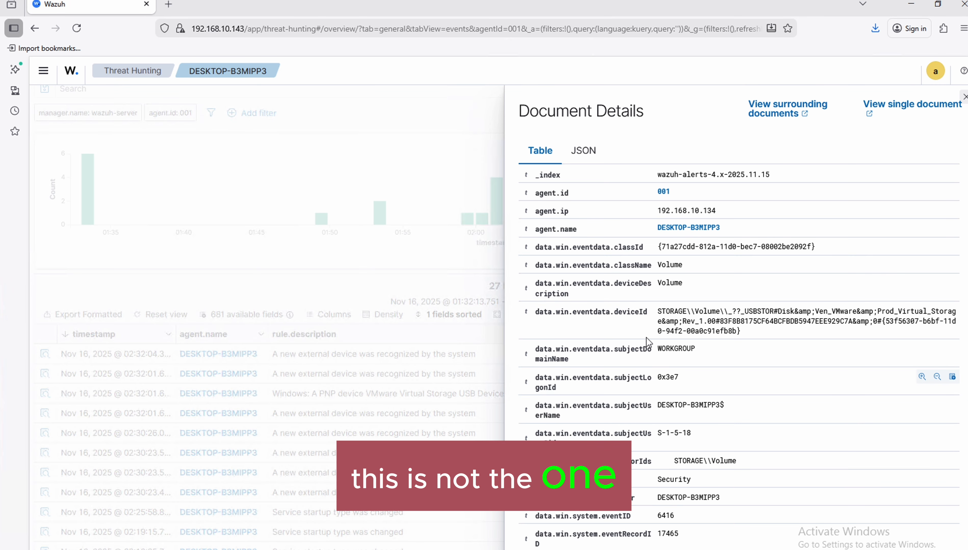
pyautogui.click(318, 286)
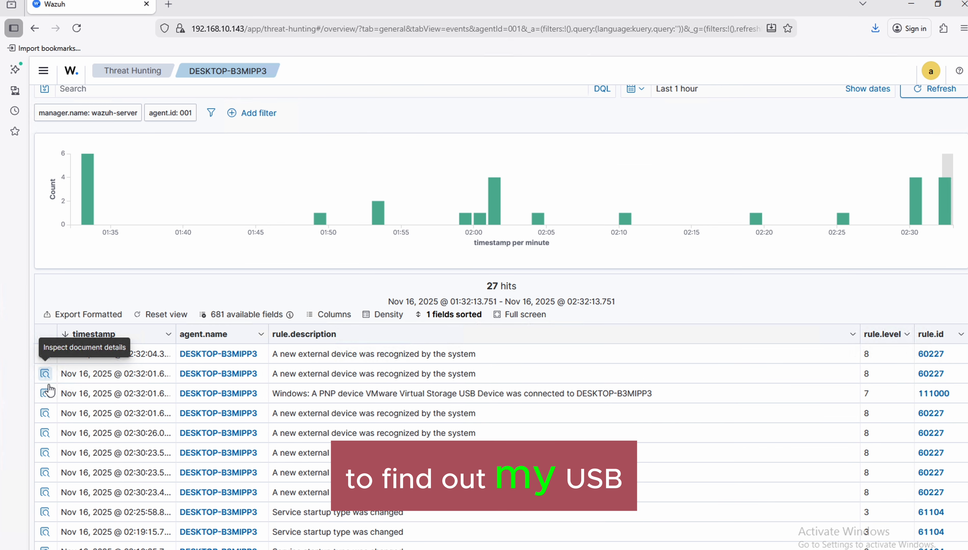
pyautogui.click(45, 393)
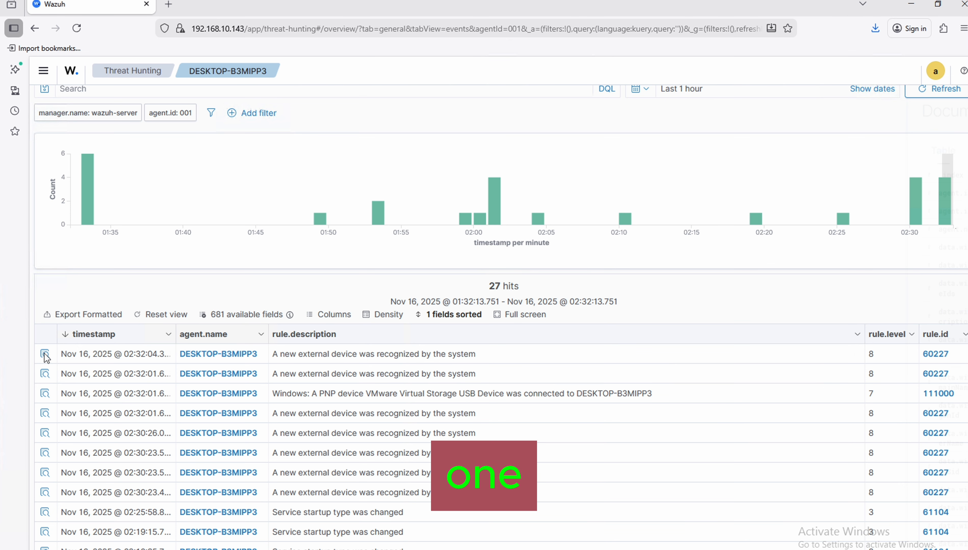
pyautogui.click(44, 354)
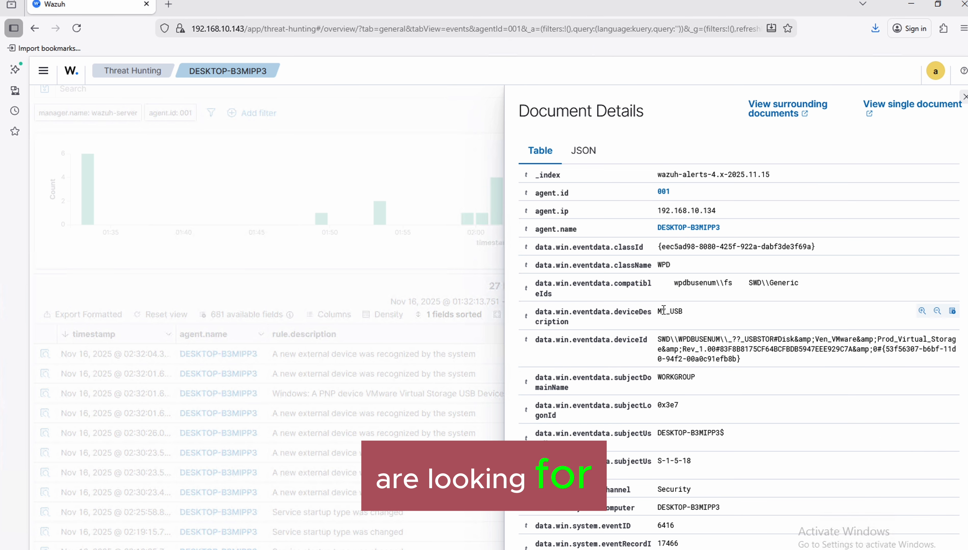
pyautogui.click(685, 311)
pyautogui.doubleClick(687, 312)
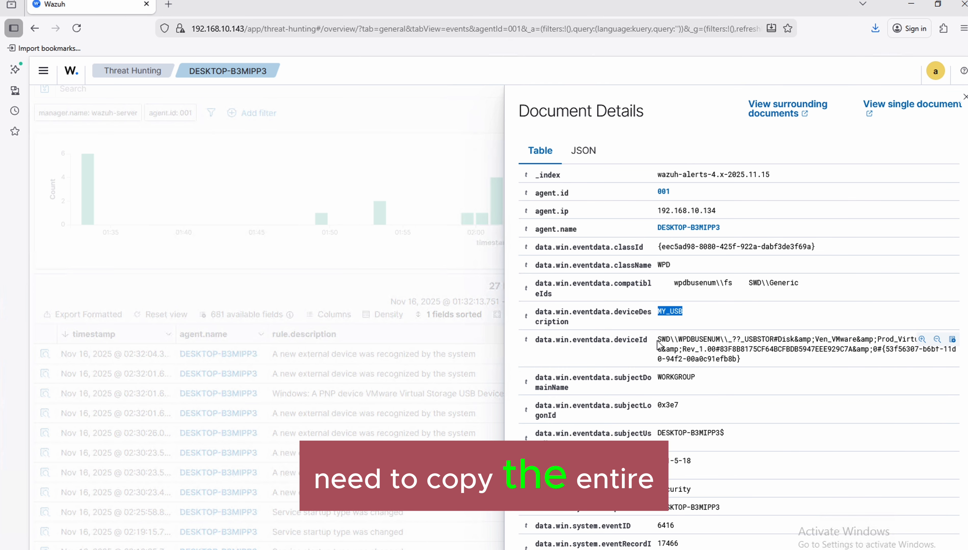
# Step: Copy the data.win.eventdata.deviceId value of the MY_USB alert and restore the browser window beside the terminal
pyautogui.moveTo(660, 339); pyautogui.dragTo(739, 360)
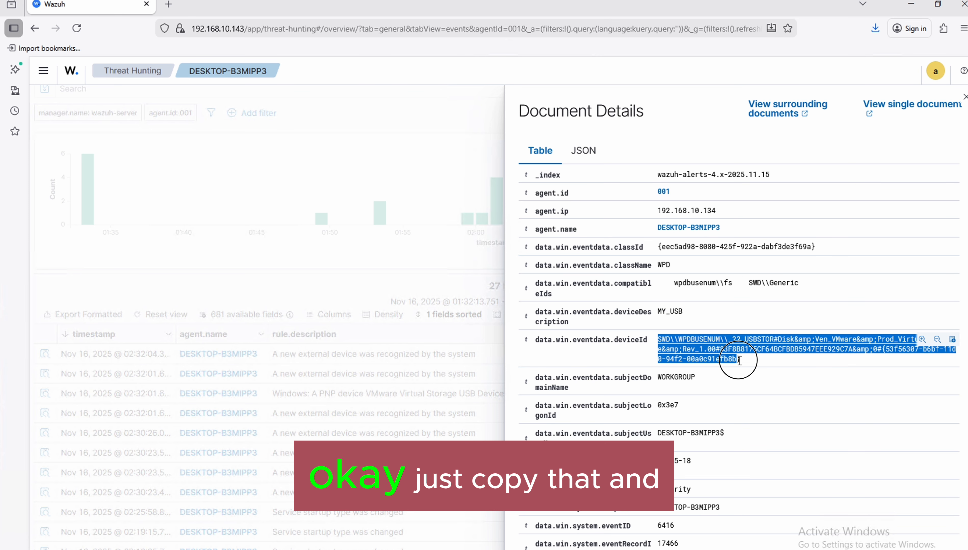
pyautogui.rightClick(708, 349)
pyautogui.click(724, 354)
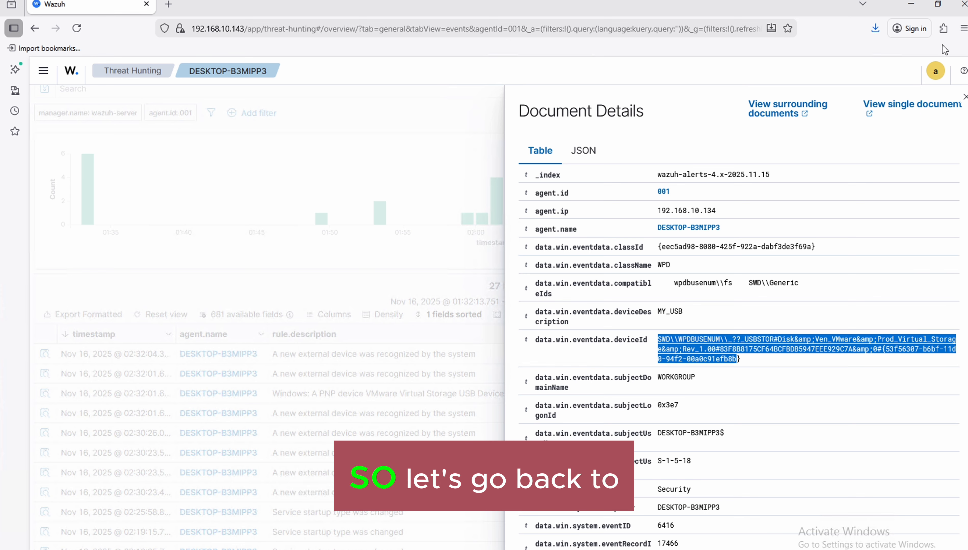
pyautogui.click(937, 6)
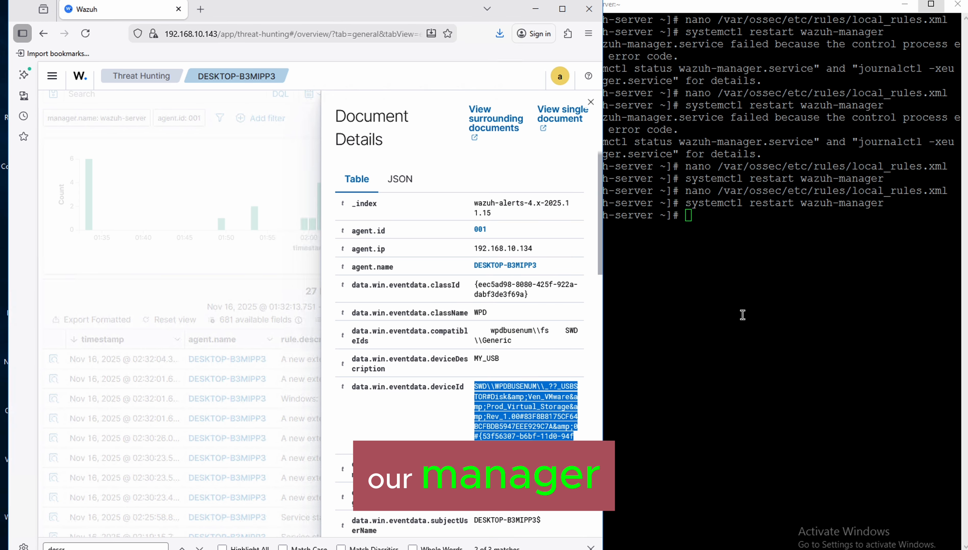
pyautogui.click(500, 409)
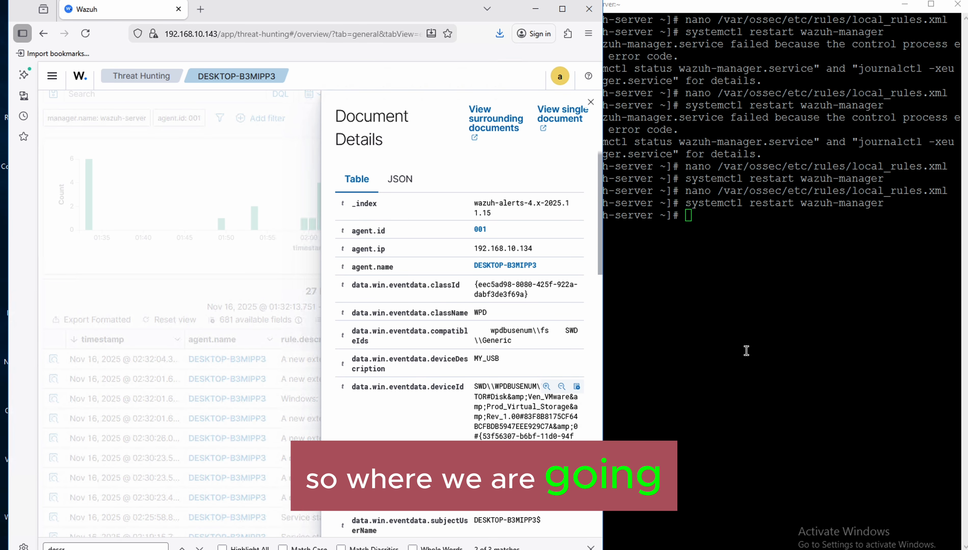
# Step: In the server terminal, create the empty file /var/ossec/etc/lists/usb-drives with the touch command
pyautogui.click(724, 367)
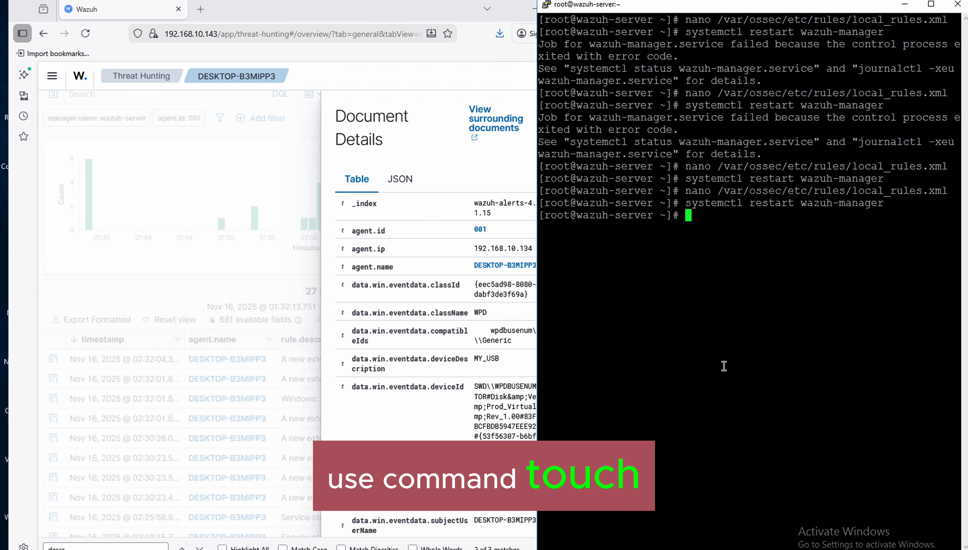
pyautogui.write('touch')
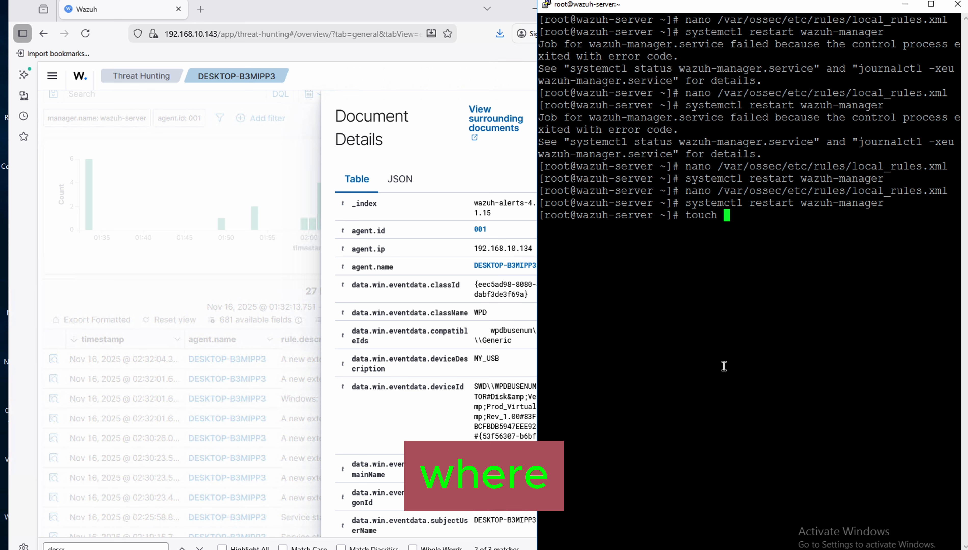
pyautogui.write(' /var/')
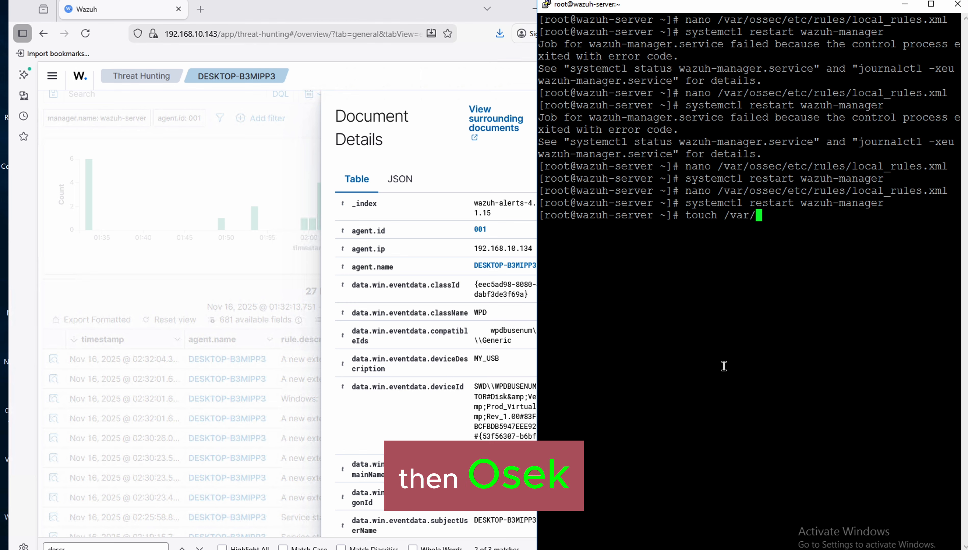
pyautogui.write('os')
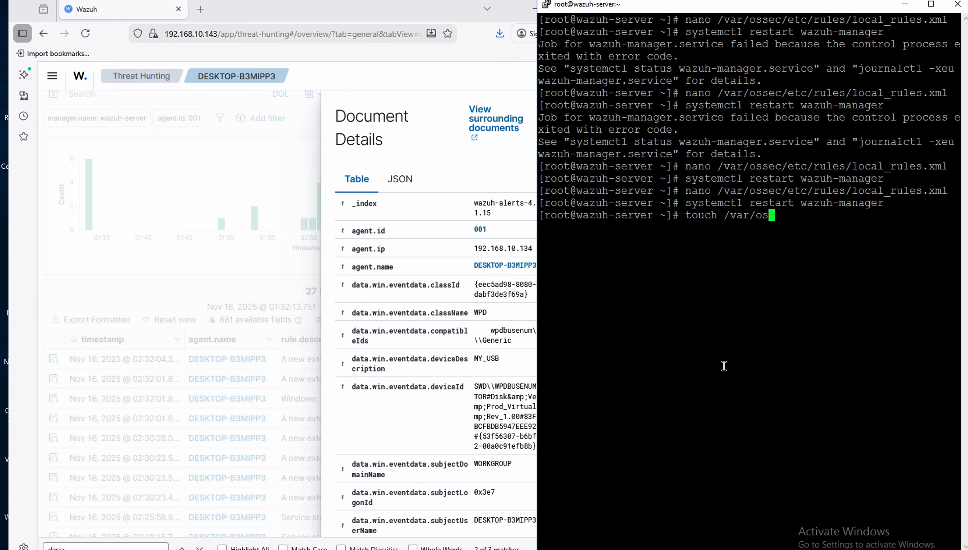
pyautogui.write('sec/etc/')
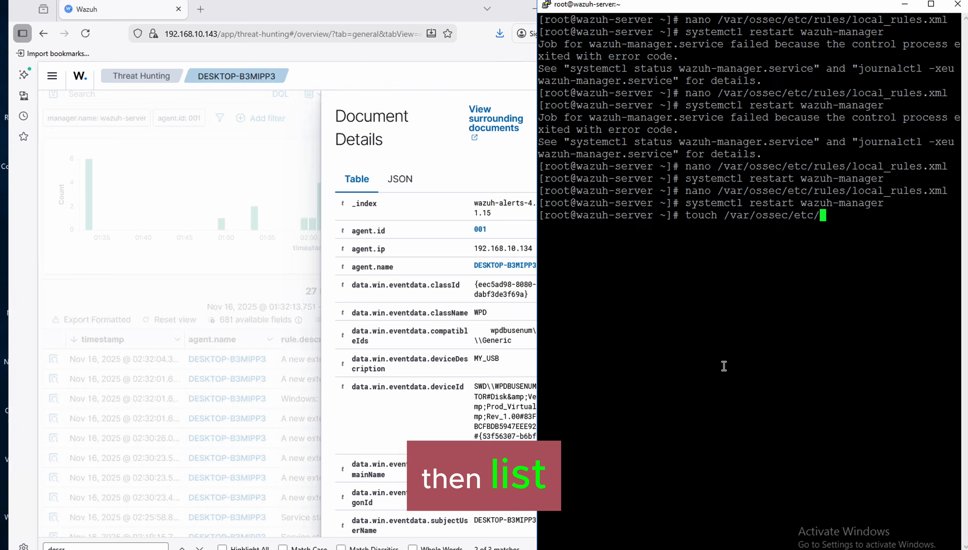
pyautogui.write('lists/')
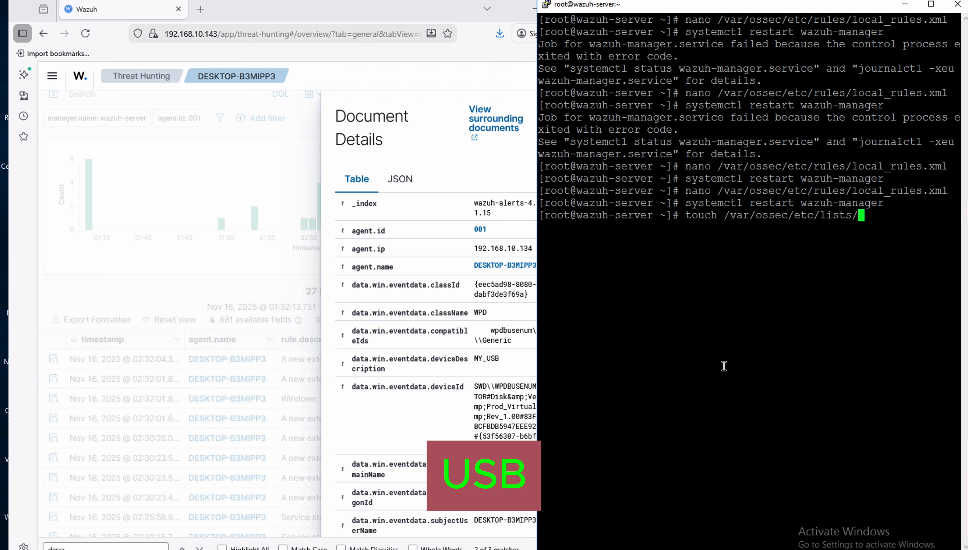
pyautogui.write('usb-')
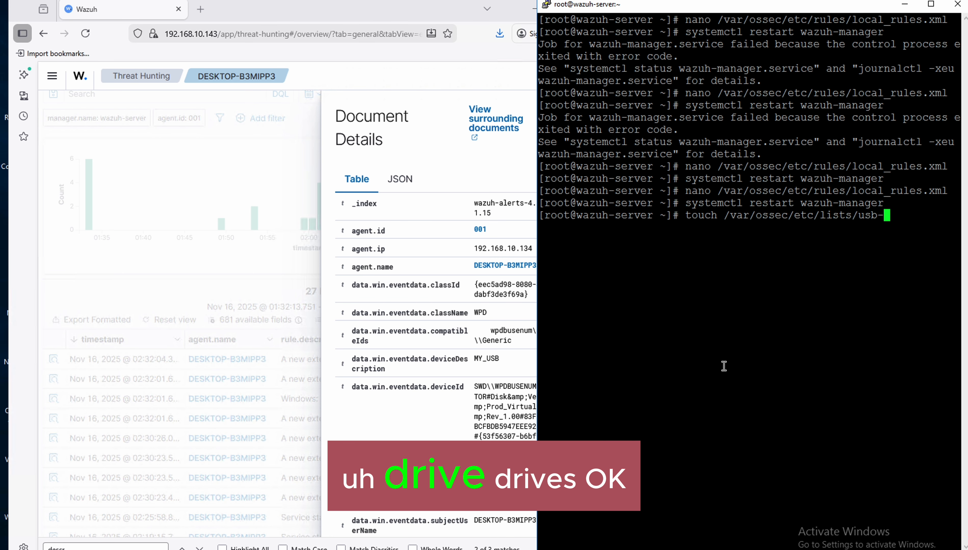
pyautogui.write('drivea')
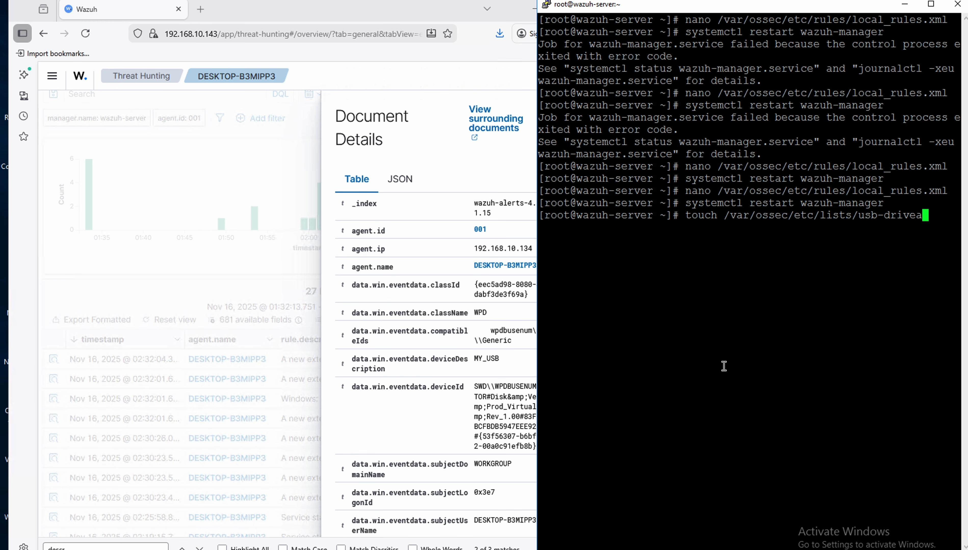
pyautogui.press('BackSpace')
pyautogui.write('s')
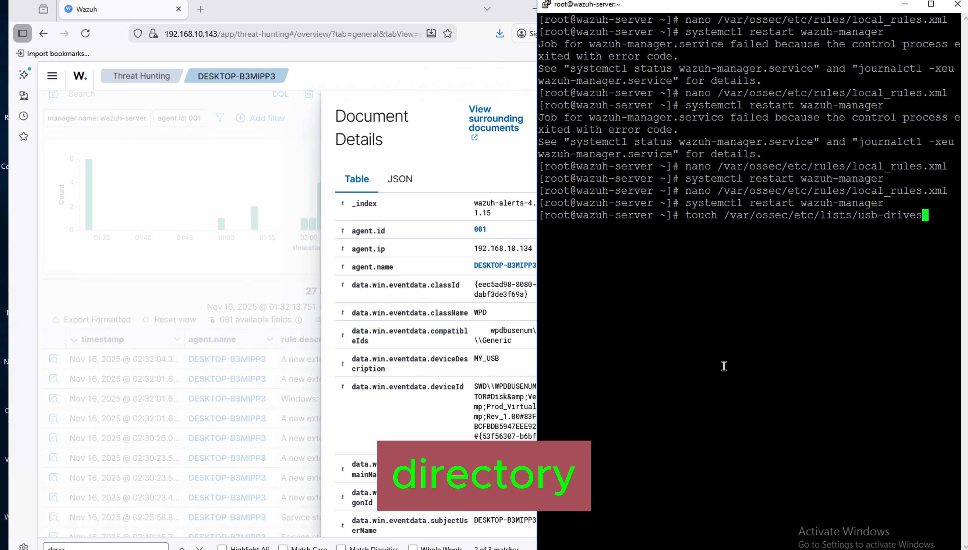
pyautogui.press('Return')
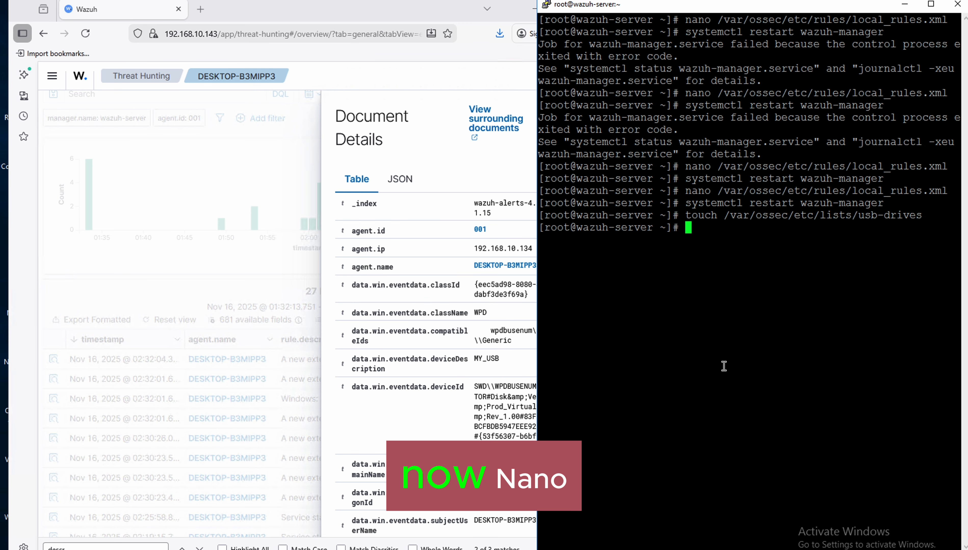
# Step: Open /var/ossec/etc/lists/usb-drives in nano and paste the copied device ID followed by a colon
pyautogui.write('nano')
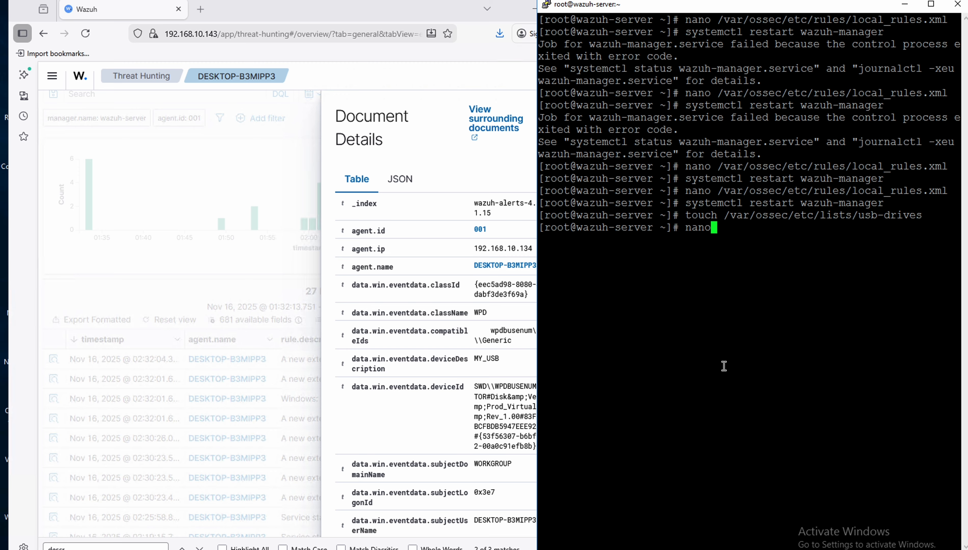
pyautogui.write('var')
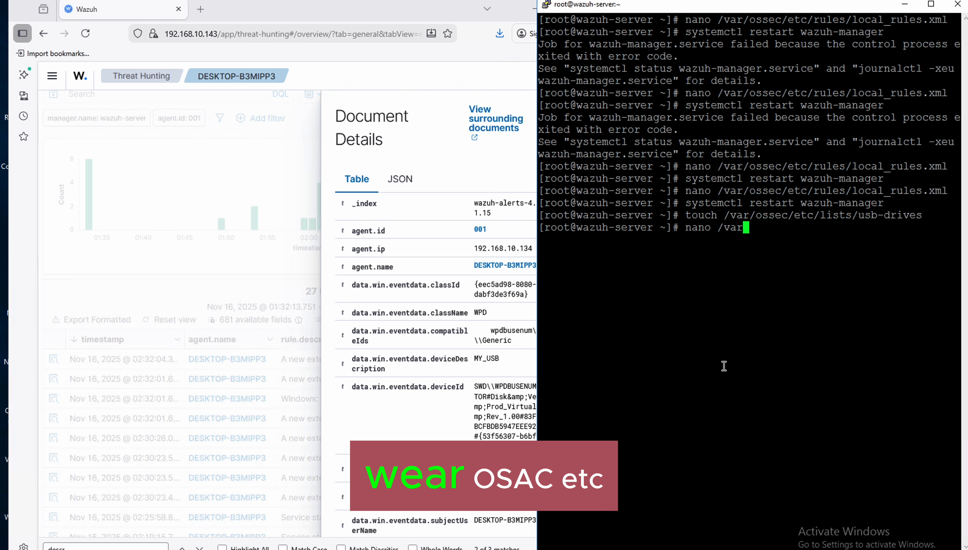
pyautogui.write('/ossec/')
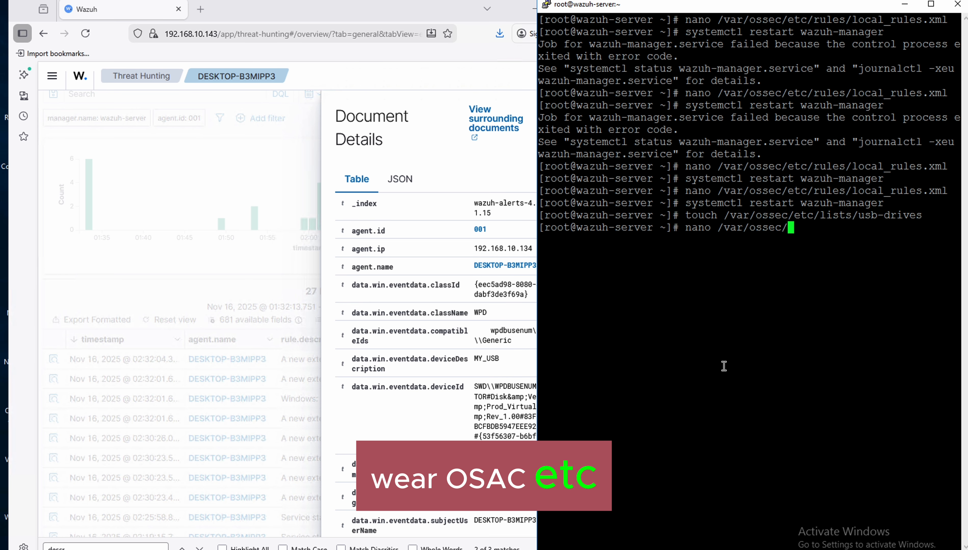
pyautogui.write('etc/')
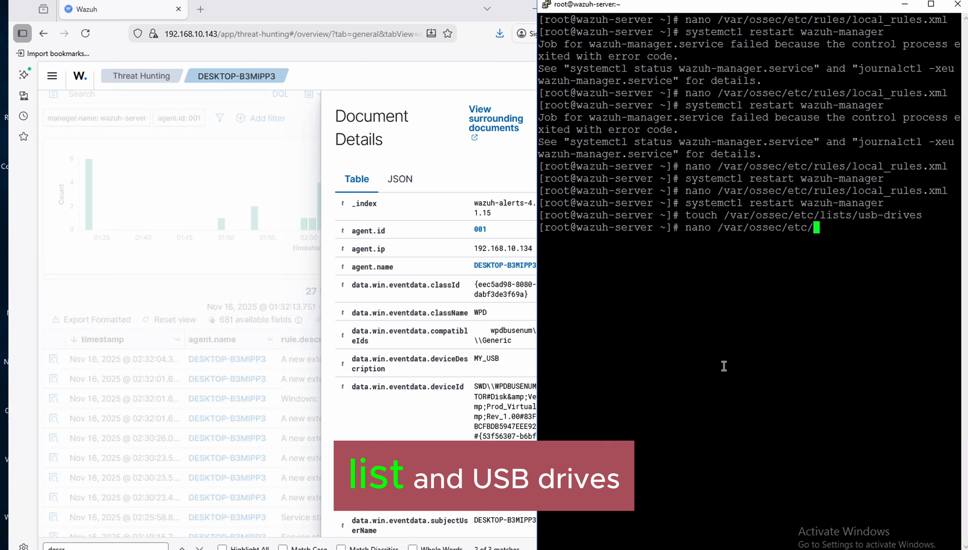
pyautogui.write('lists/')
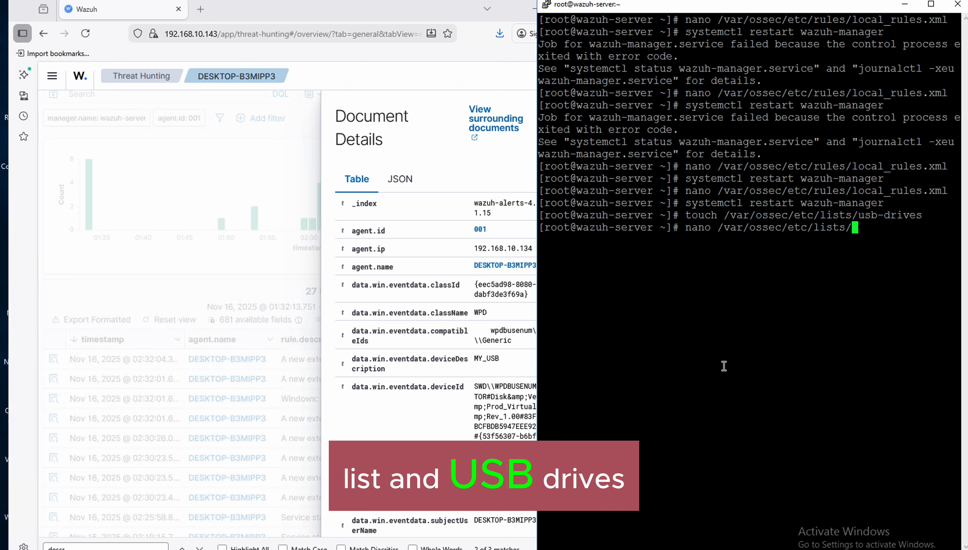
pyautogui.write('usb-drives')
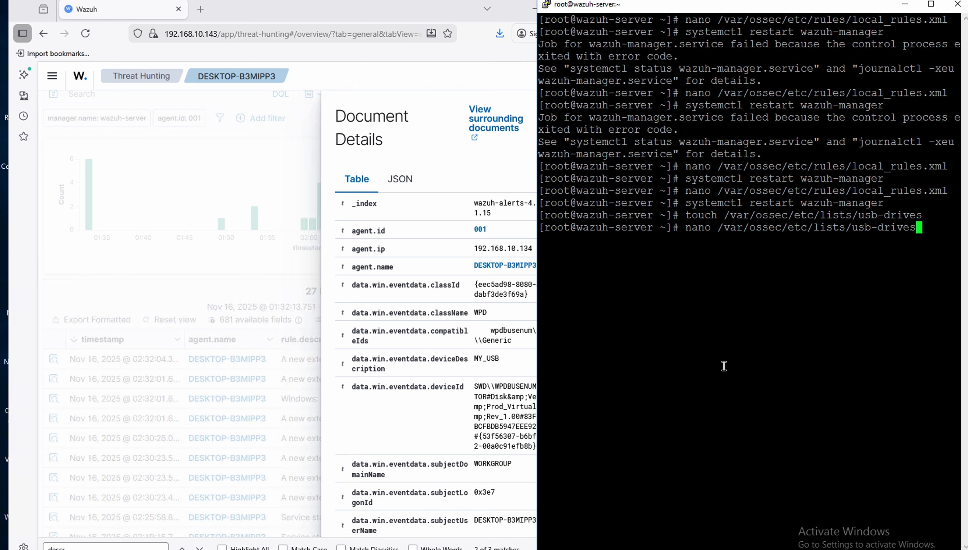
pyautogui.press('Return')
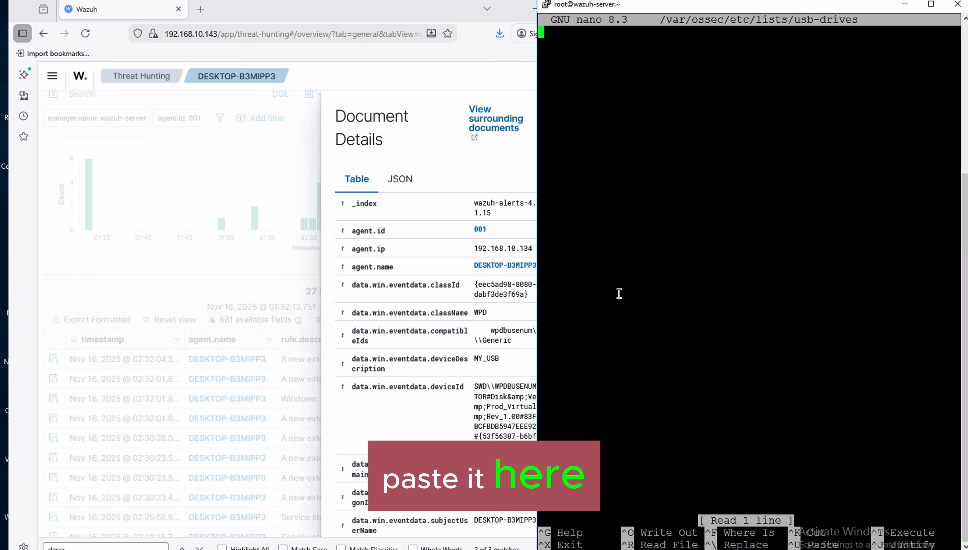
pyautogui.rightClick(621, 184)
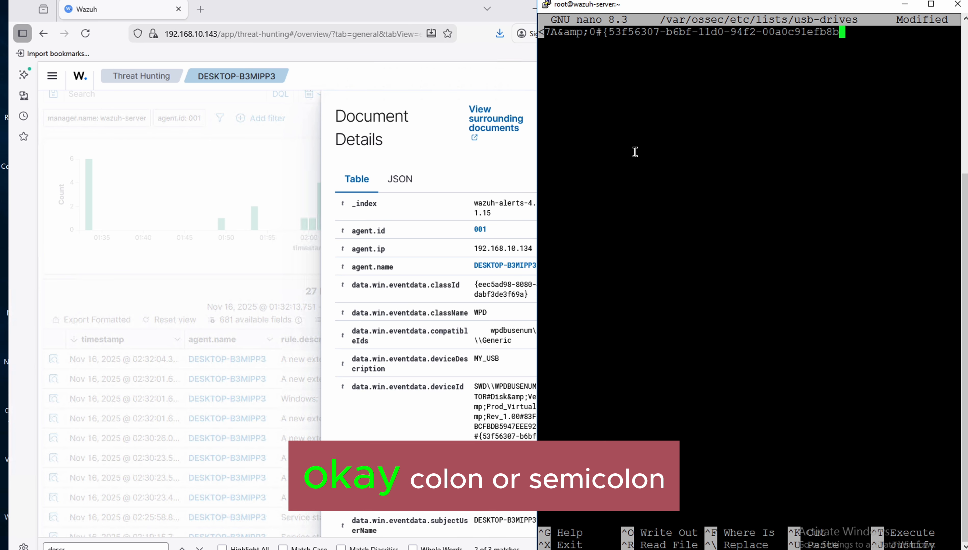
pyautogui.write(':')
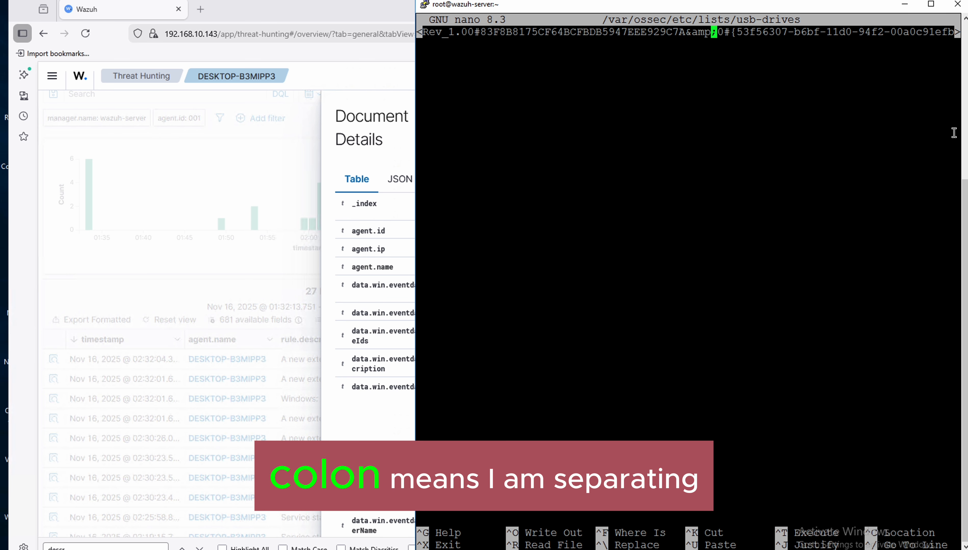
# Step: Examine the device ID entry in the usb-drives list through to its end and the empty line below it
pyautogui.press('Right')
pyautogui.press('Right')
pyautogui.press('Right')
pyautogui.press('Right')
pyautogui.press('Right')
pyautogui.press('Right')
pyautogui.press('Right')
pyautogui.press('Right')
pyautogui.press('Right')
pyautogui.press('Right')
pyautogui.press('Right')
pyautogui.press('Right')
pyautogui.press('Right')
pyautogui.press('Right')
pyautogui.press('Right')
pyautogui.press('Right')
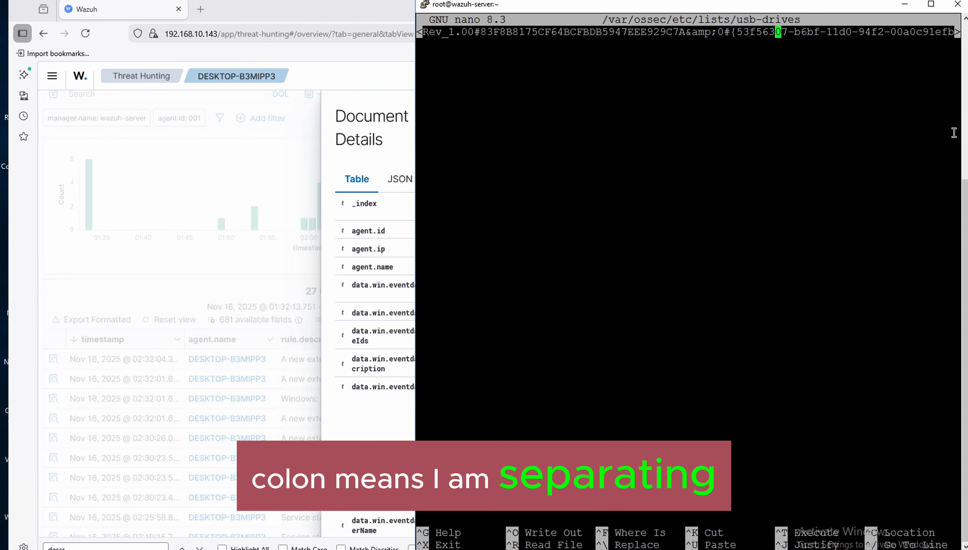
pyautogui.press('Right')
pyautogui.press('Right')
pyautogui.press('Right')
pyautogui.press('Right')
pyautogui.press('Right')
pyautogui.press('Right')
pyautogui.press('Right')
pyautogui.press('Right')
pyautogui.press('Right')
pyautogui.press('Right')
pyautogui.press('Right')
pyautogui.press('Right')
pyautogui.press('Right')
pyautogui.press('Right')
pyautogui.press('Right')
pyautogui.press('Right')
pyautogui.press('Right')
pyautogui.press('Right')
pyautogui.press('Right')
pyautogui.press('Right')
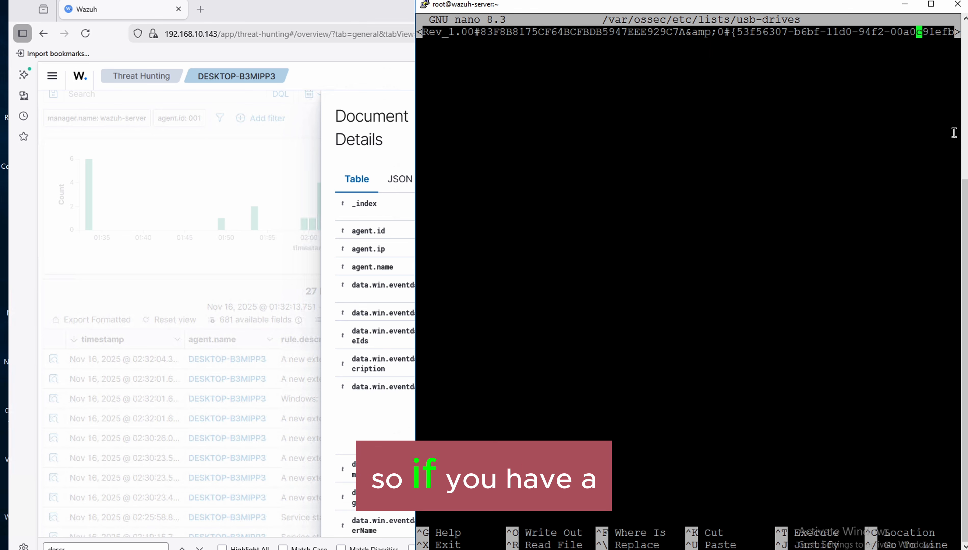
pyautogui.press('Right')
pyautogui.press('Right')
pyautogui.press('Right')
pyautogui.press('Right')
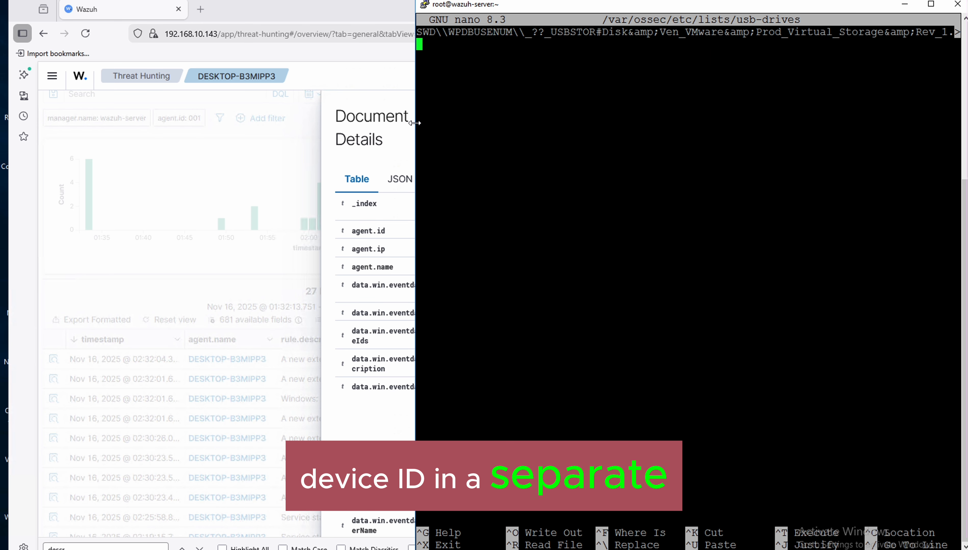
pyautogui.moveTo(414, 122); pyautogui.dragTo(448, 121)
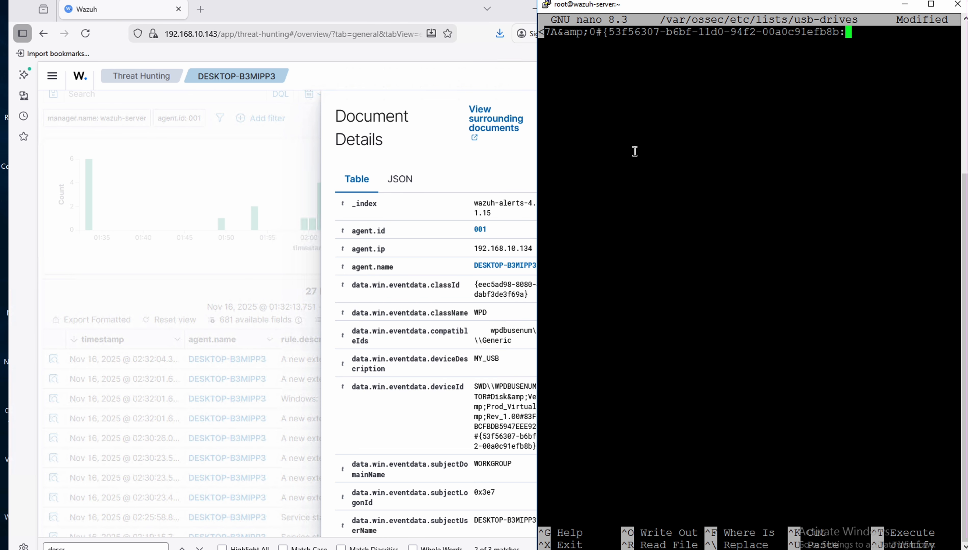
# Step: Save the usb-drives list under its existing name and exit nano
pyautogui.hotkey('ctrl', 'x')
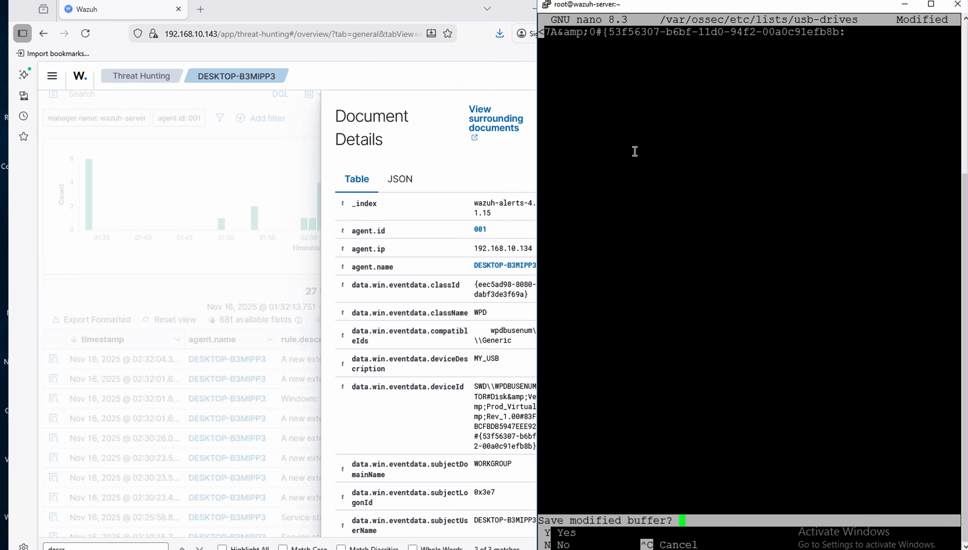
pyautogui.press('y')
pyautogui.press('Return')
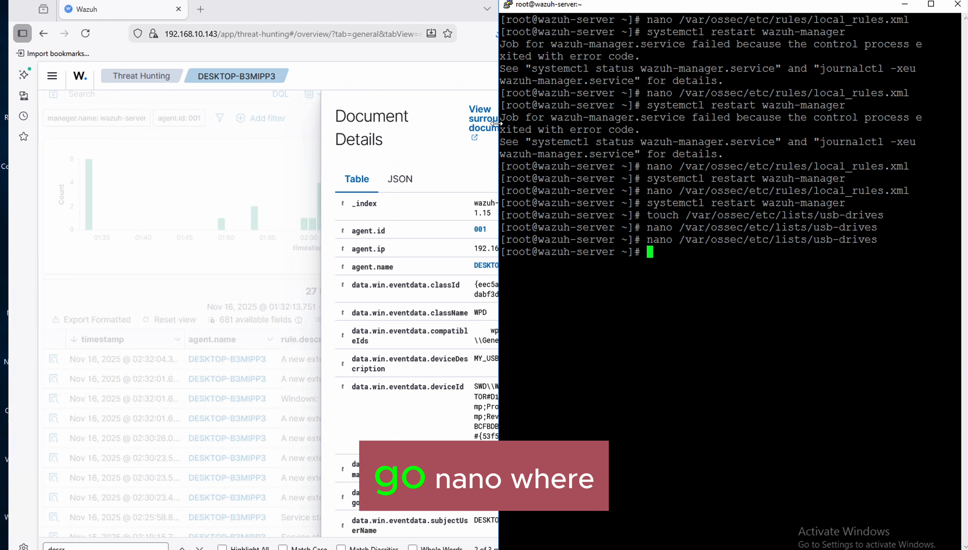
# Step: Open the Wazuh manager configuration file /var/ossec/etc/ossec.conf in nano
pyautogui.write('nano /')
pyautogui.press('BackSpace')
pyautogui.write('var')
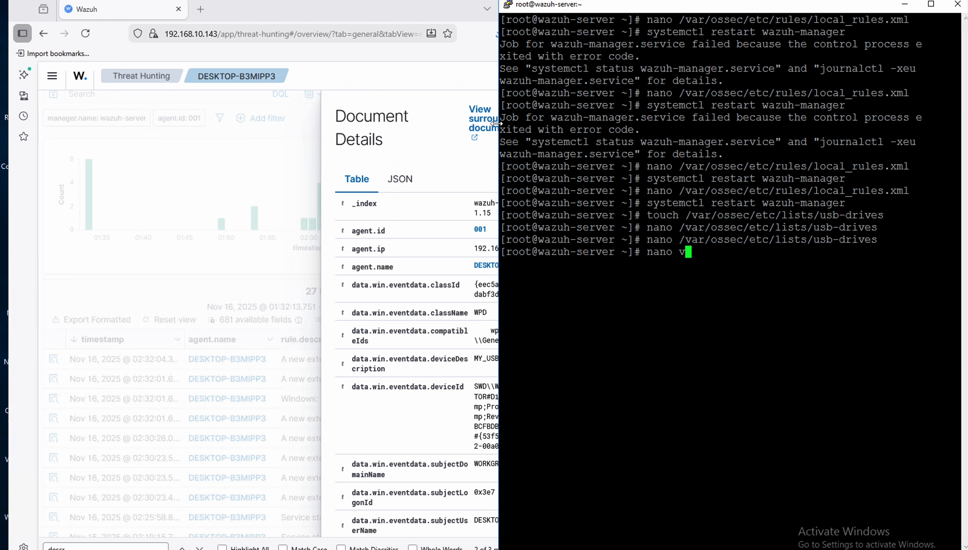
pyautogui.press('BackSpace')
pyautogui.press('BackSpace')
pyautogui.press('BackSpace')
pyautogui.write('/var/ossec/')
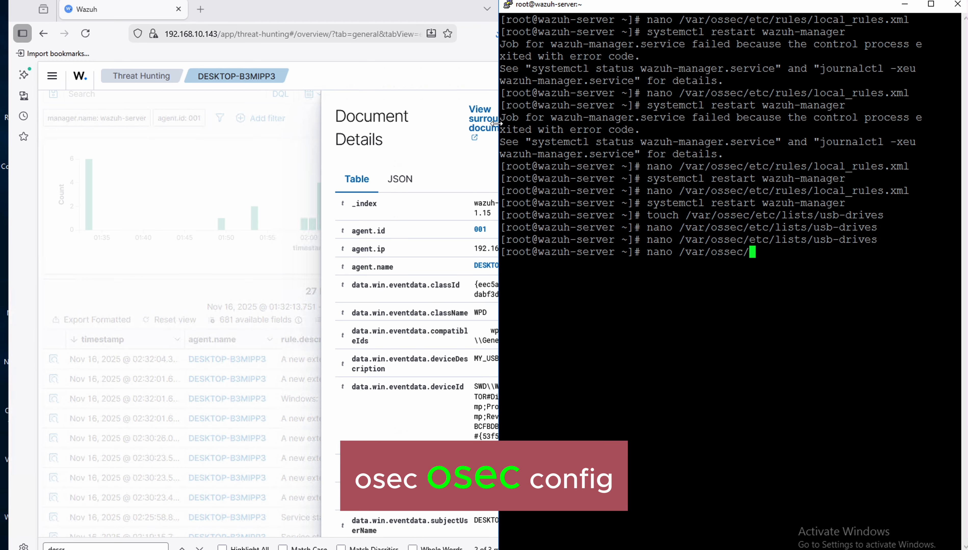
pyautogui.write('os')
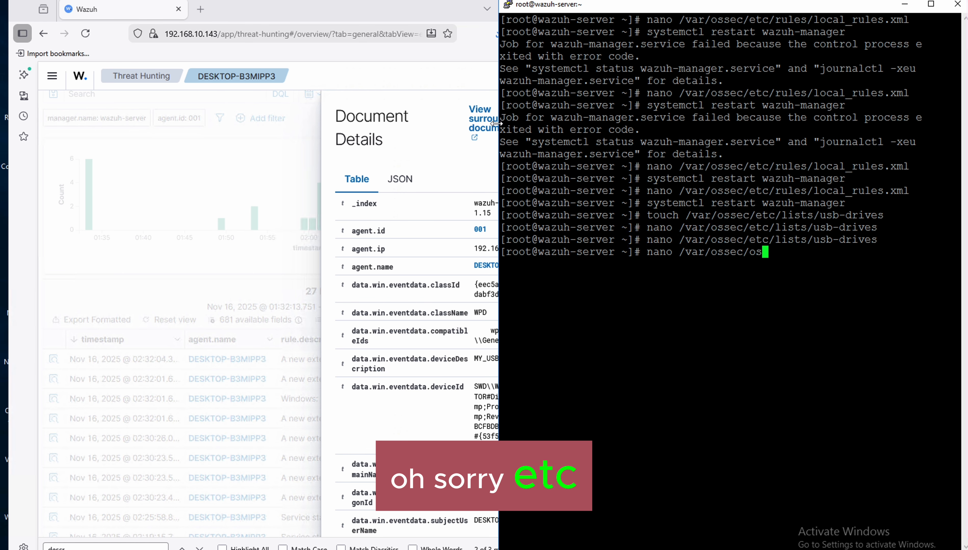
pyautogui.press('BackSpace')
pyautogui.press('BackSpace')
pyautogui.press('BackSpace')
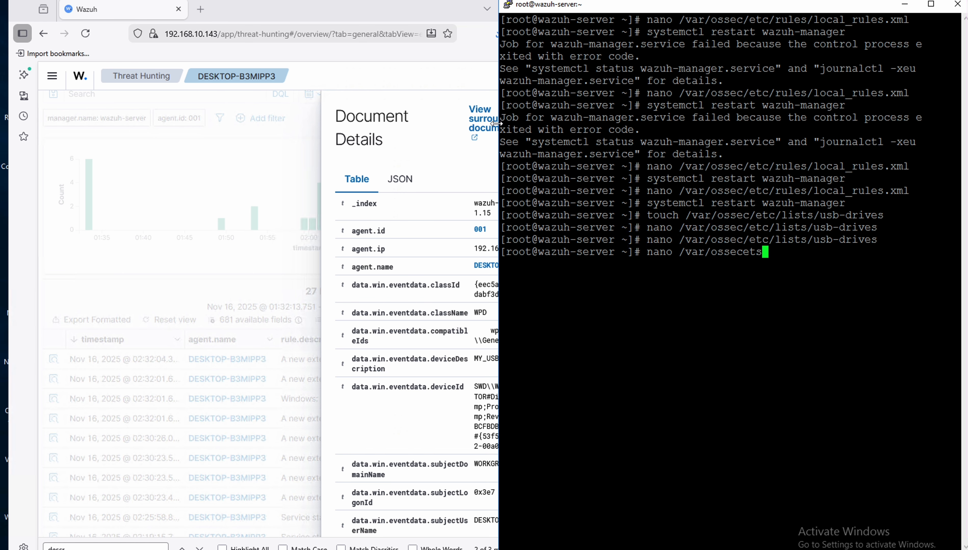
pyautogui.press('BackSpace')
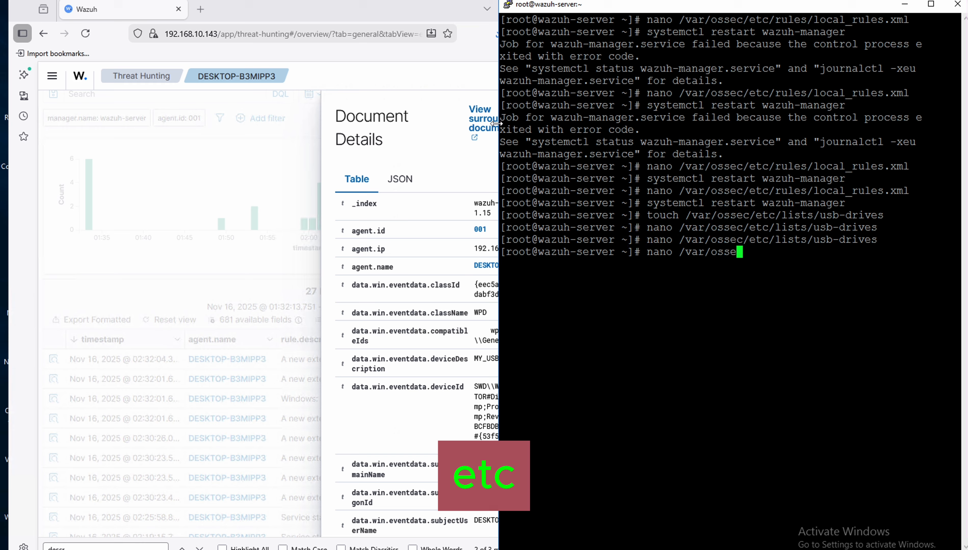
pyautogui.write('c/etc/')
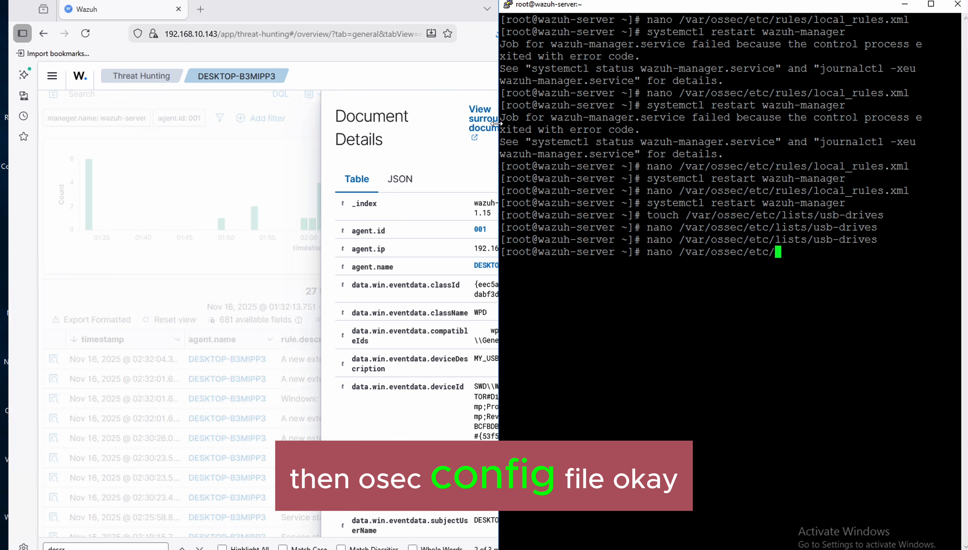
pyautogui.write('ossec.conf')
pyautogui.press('Return')
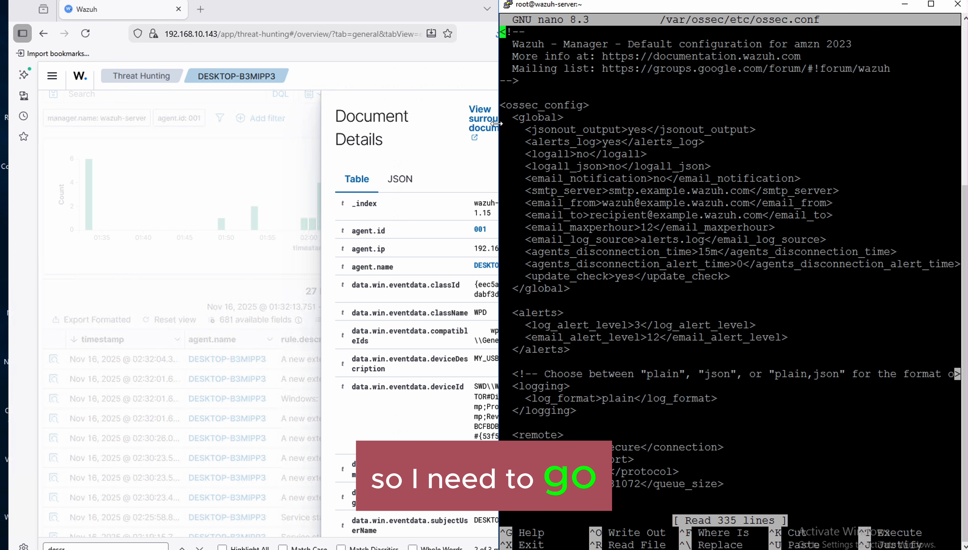
# Step: Add the line <list>etc/lists/usb-drive</list> below the rule_dir entry in the user-defined ruleset section of ossec.conf
pyautogui.press('Down')
pyautogui.press('Down')
pyautogui.press('Down')
pyautogui.press('Down')
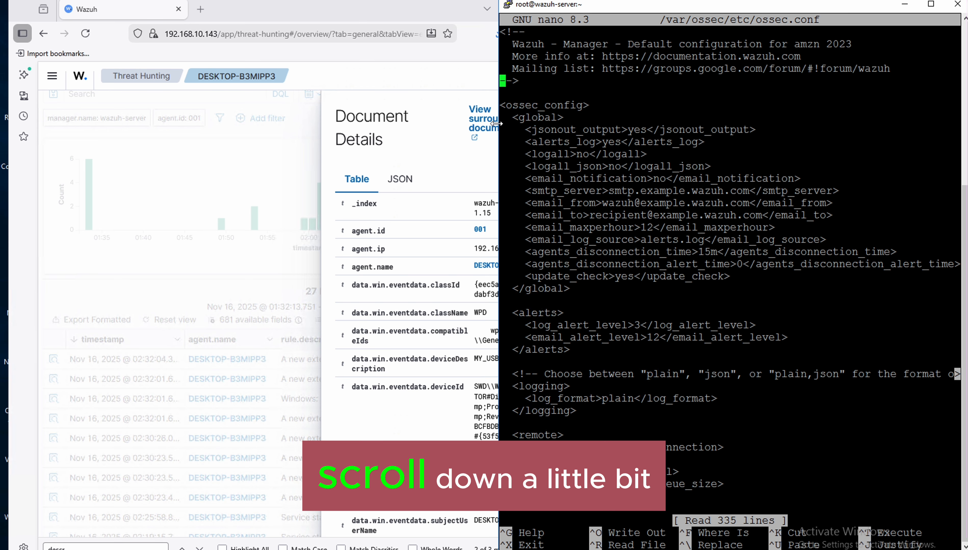
pyautogui.press('Down')
pyautogui.press('Down')
pyautogui.press('Down')
pyautogui.press('Down')
pyautogui.press('Down')
pyautogui.press('Down')
pyautogui.press('Down')
pyautogui.press('Down')
pyautogui.press('Down')
pyautogui.press('Down')
pyautogui.press('Down')
pyautogui.press('Down')
pyautogui.press('Down')
pyautogui.press('Down')
pyautogui.press('Down')
pyautogui.press('Down')
pyautogui.press('Down')
pyautogui.press('Down')
pyautogui.press('Down')
pyautogui.press('Down')
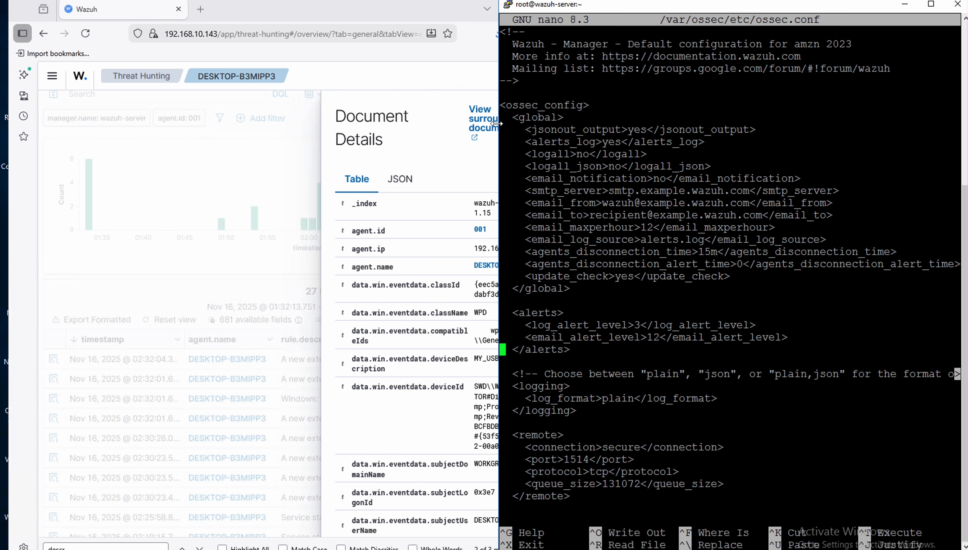
pyautogui.press('Down')
pyautogui.press('Down')
pyautogui.press('Down')
pyautogui.press('Down')
pyautogui.press('Down')
pyautogui.press('Down')
pyautogui.press('Down')
pyautogui.press('Down')
pyautogui.press('Down')
pyautogui.press('Down')
pyautogui.press('Down')
pyautogui.press('Down')
pyautogui.press('Down')
pyautogui.press('Down')
pyautogui.press('Down')
pyautogui.press('Down')
pyautogui.press('Down')
pyautogui.press('Down')
pyautogui.press('Down')
pyautogui.press('Down')
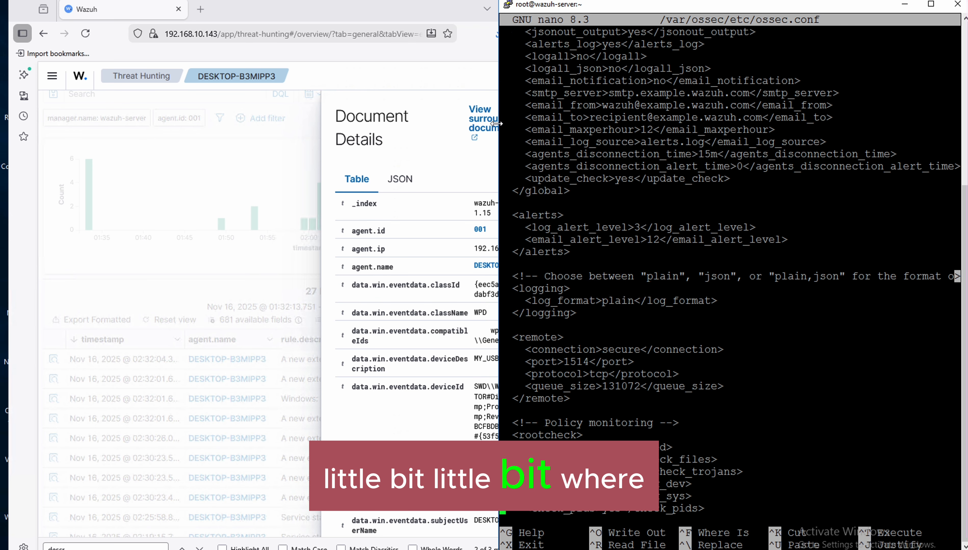
pyautogui.press('Down')
pyautogui.press('Down')
pyautogui.press('Down')
pyautogui.press('Down')
pyautogui.press('Down')
pyautogui.press('Down')
pyautogui.press('Down')
pyautogui.press('Down')
pyautogui.press('Down')
pyautogui.press('Down')
pyautogui.press('Down')
pyautogui.press('Down')
pyautogui.press('Down')
pyautogui.press('Down')
pyautogui.press('Down')
pyautogui.press('Down')
pyautogui.press('Down')
pyautogui.press('Down')
pyautogui.press('Down')
pyautogui.press('Down')
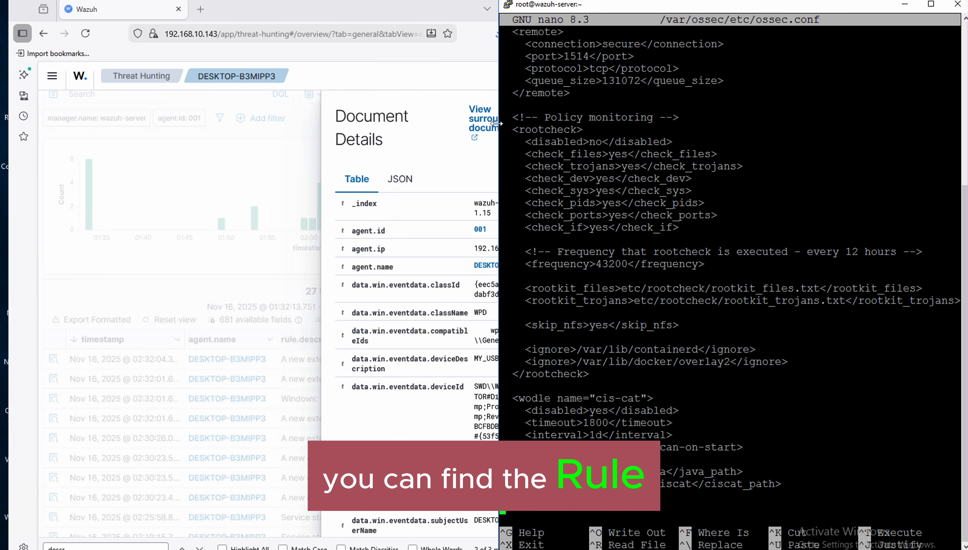
pyautogui.press('Down')
pyautogui.press('Down')
pyautogui.press('Down')
pyautogui.press('Down')
pyautogui.press('Down')
pyautogui.press('Down')
pyautogui.press('Down')
pyautogui.press('Down')
pyautogui.press('Down')
pyautogui.press('Down')
pyautogui.press('Down')
pyautogui.press('Down')
pyautogui.press('Down')
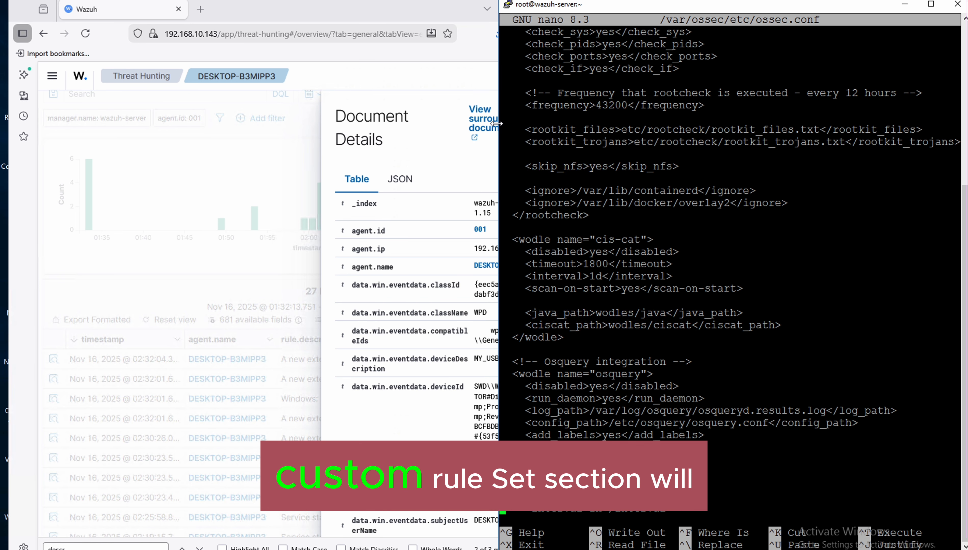
pyautogui.press('Down')
pyautogui.press('Down')
pyautogui.press('Down')
pyautogui.press('Down')
pyautogui.press('Down')
pyautogui.press('Down')
pyautogui.press('Down')
pyautogui.press('Down')
pyautogui.press('Down')
pyautogui.press('Down')
pyautogui.press('Down')
pyautogui.press('Down')
pyautogui.press('Down')
pyautogui.press('Down')
pyautogui.press('Down')
pyautogui.press('Down')
pyautogui.press('Down')
pyautogui.press('Down')
pyautogui.press('Down')
pyautogui.press('Down')
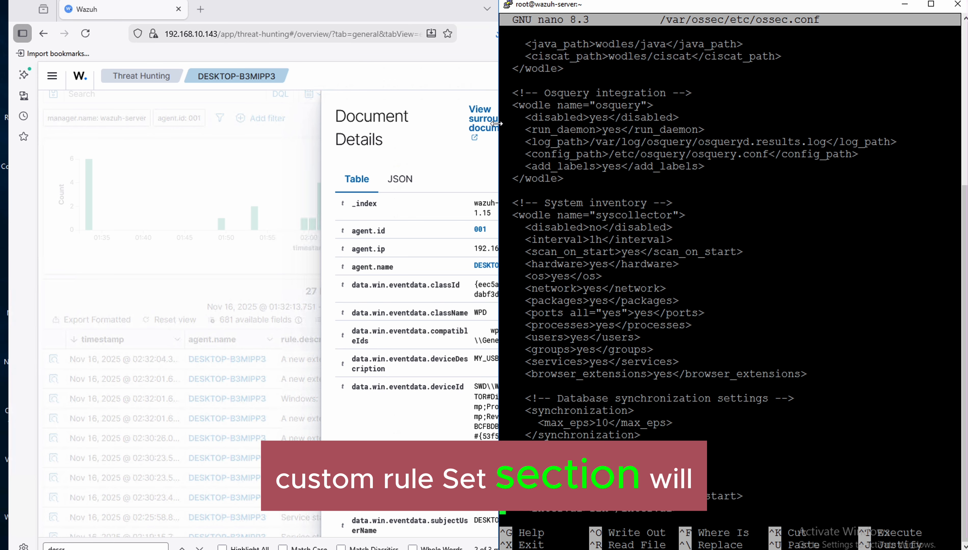
pyautogui.press('Down')
pyautogui.press('Down')
pyautogui.press('Down')
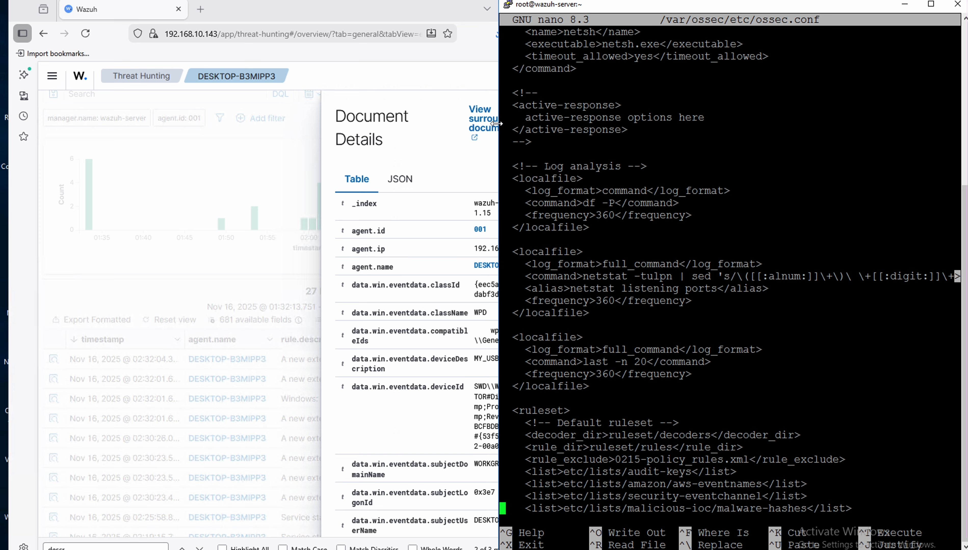
pyautogui.press('Down')
pyautogui.press('Down')
pyautogui.press('Down')
pyautogui.press('Down')
pyautogui.press('Down')
pyautogui.press('Down')
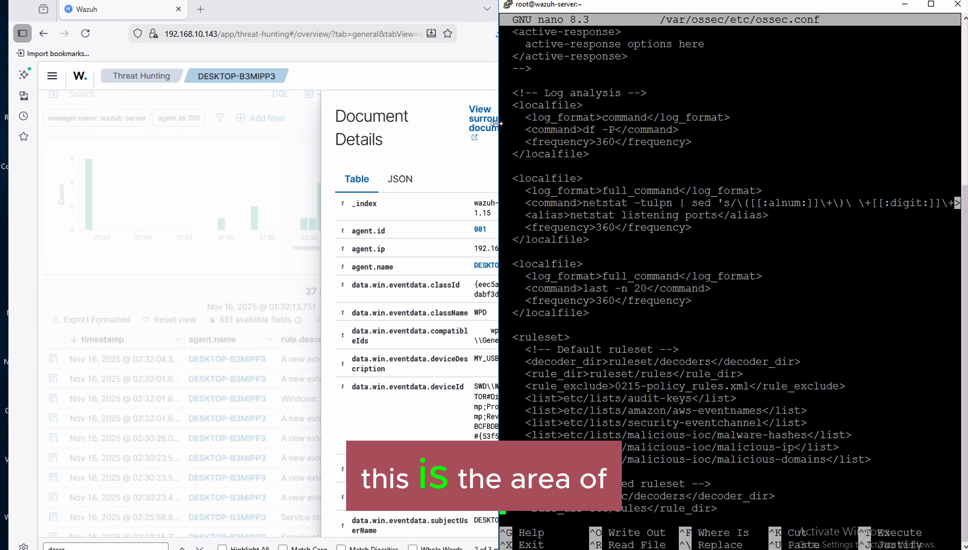
pyautogui.press('Down')
pyautogui.press('Down')
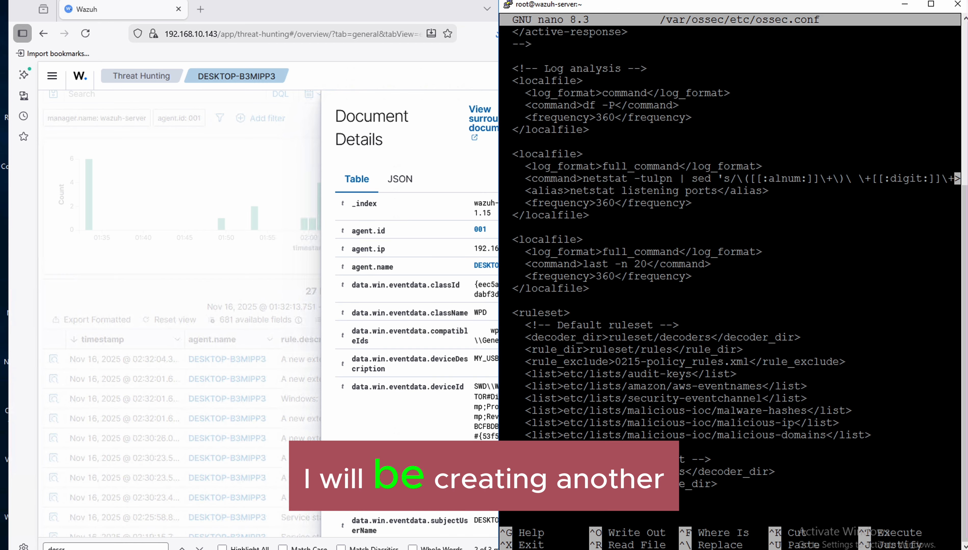
pyautogui.press('Right')
pyautogui.press('Right')
pyautogui.press('Right')
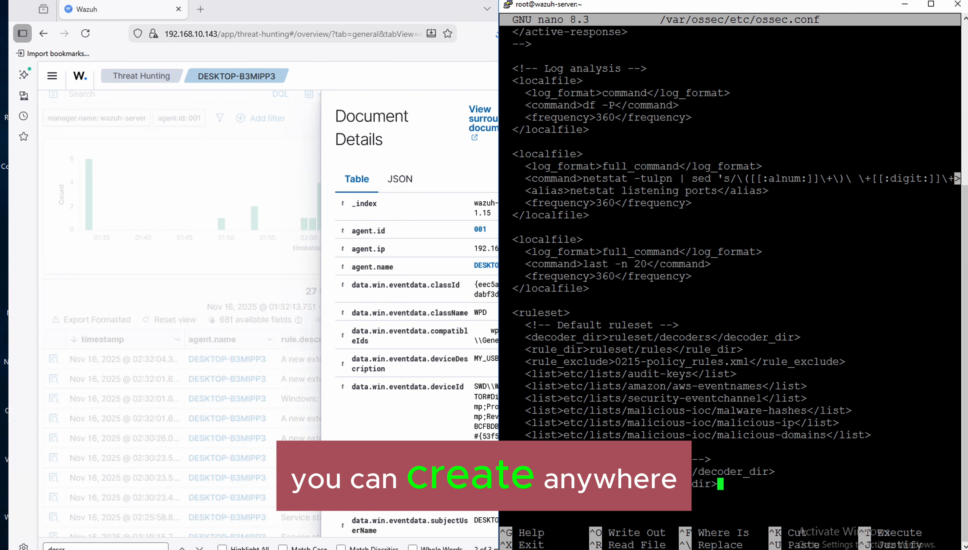
pyautogui.press('Return')
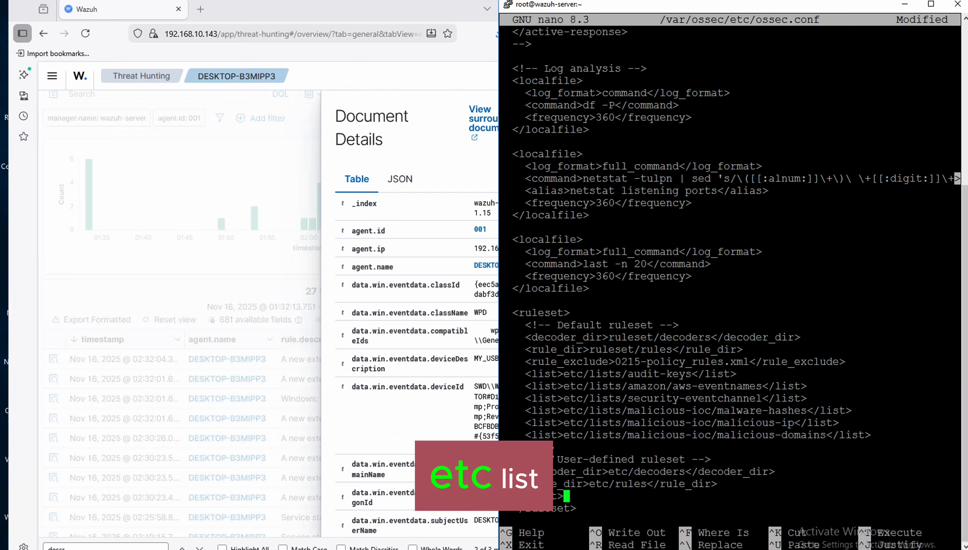
pyautogui.write('tc/list/usb-drive')
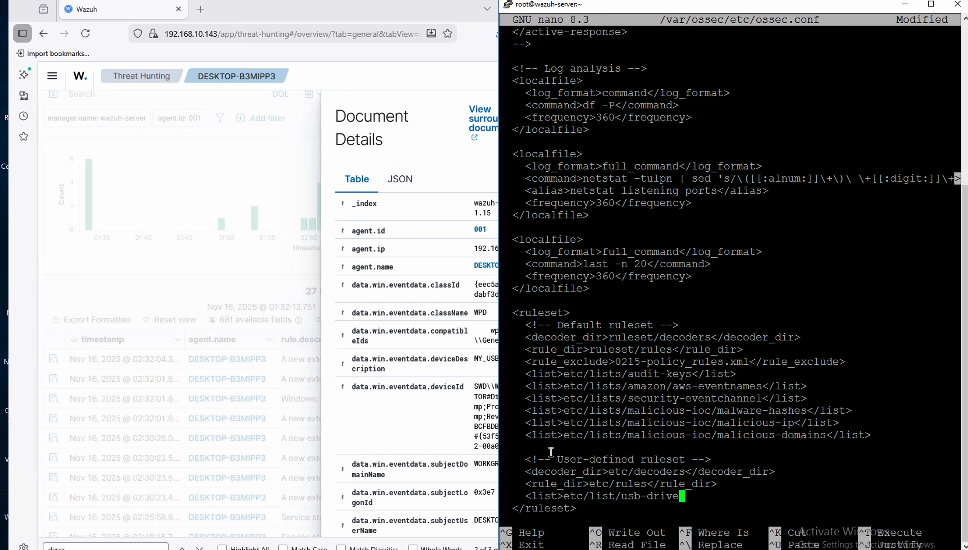
pyautogui.write('<')
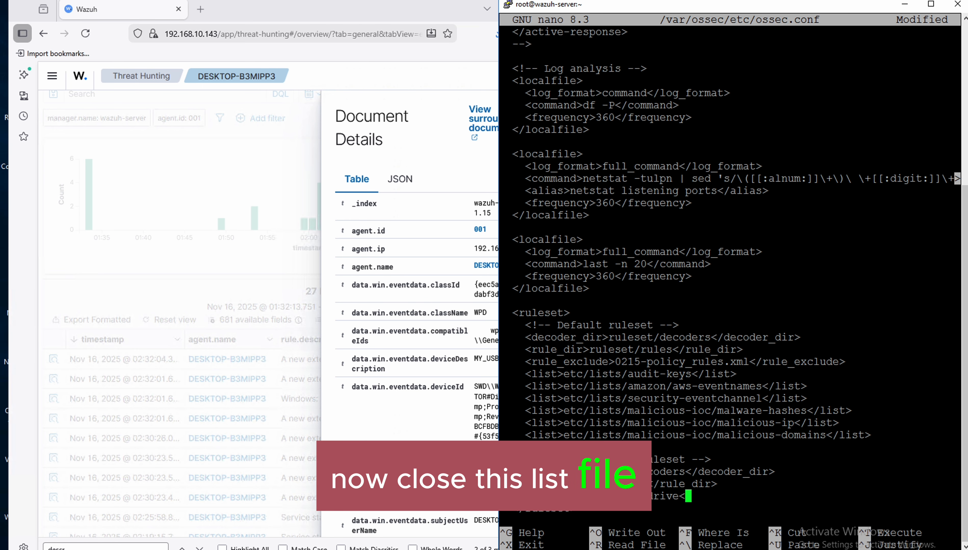
pyautogui.write('/list/usb-d')
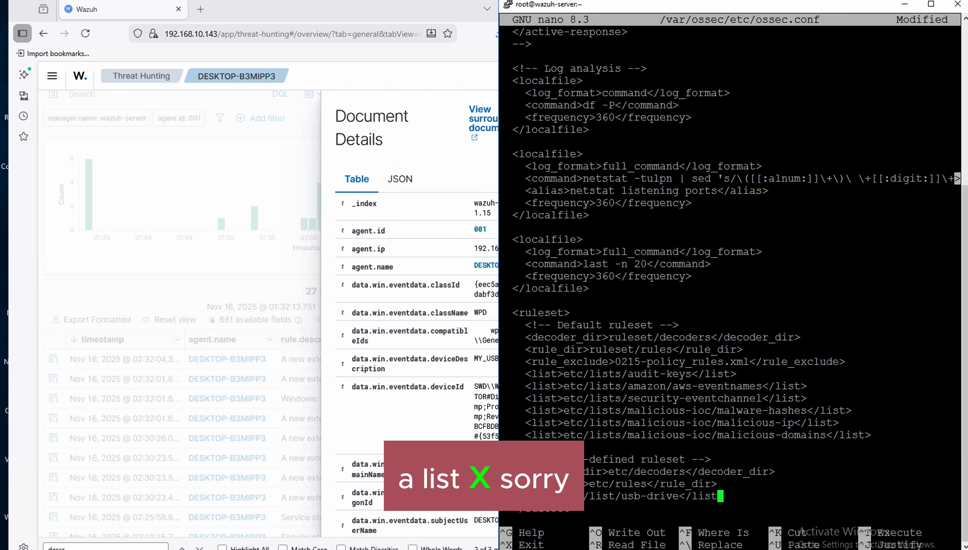
pyautogui.write('>')
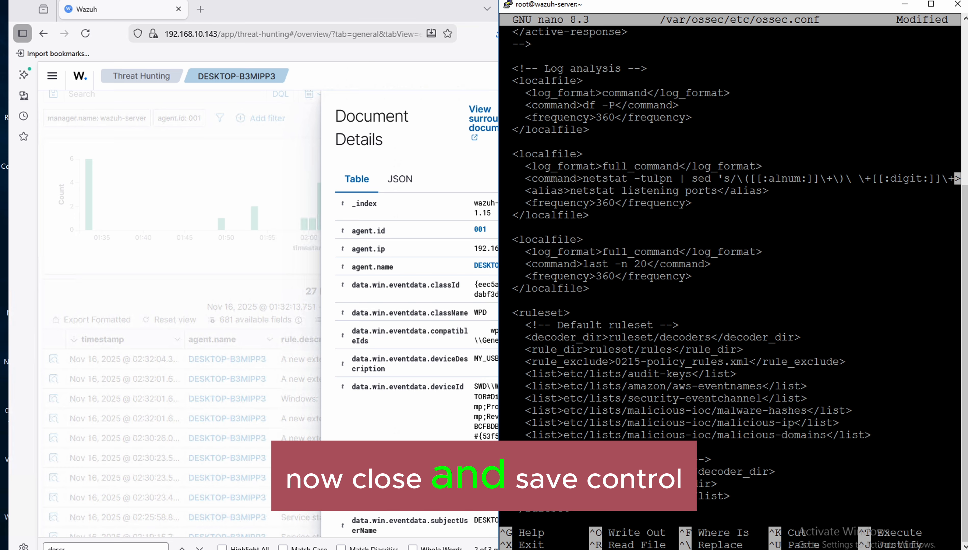
# Step: Save ossec.conf under its existing name and exit nano
pyautogui.hotkey('ctrl', 'x')
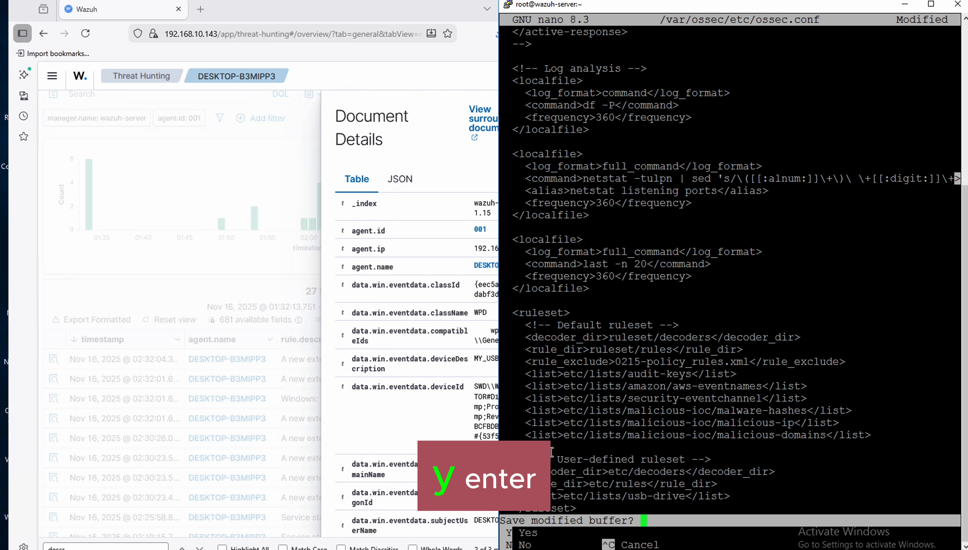
pyautogui.press('y')
pyautogui.press('Return')
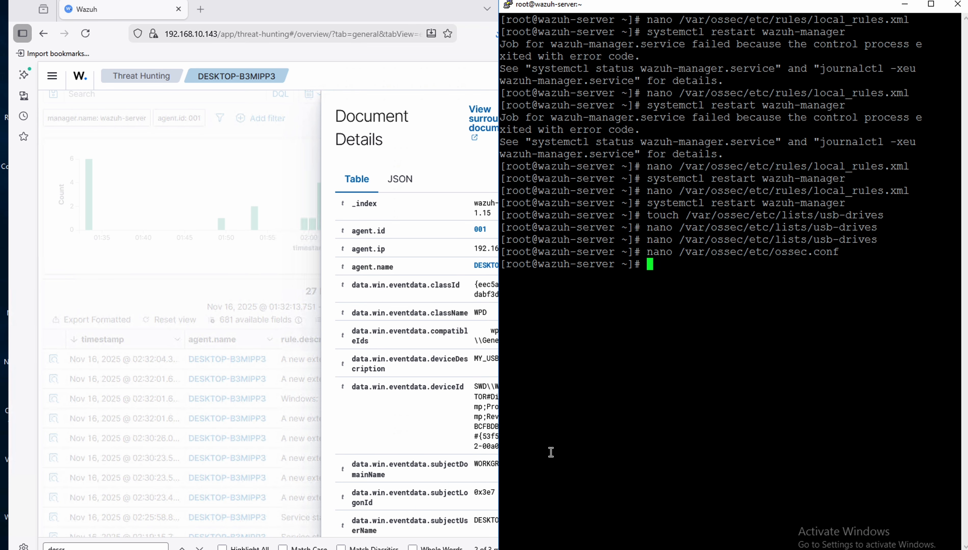
# Step: Restart the Wazuh manager service with systemctl restart wazuh-manager
pyautogui.press('Up')
pyautogui.press('Up')
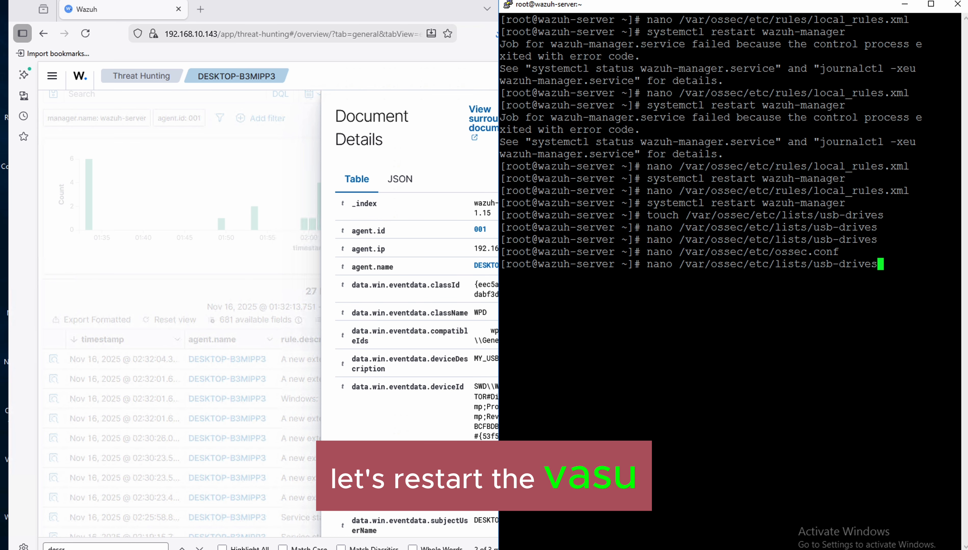
pyautogui.press('Up')
pyautogui.press('Down')
pyautogui.press('Down')
pyautogui.press('Down')
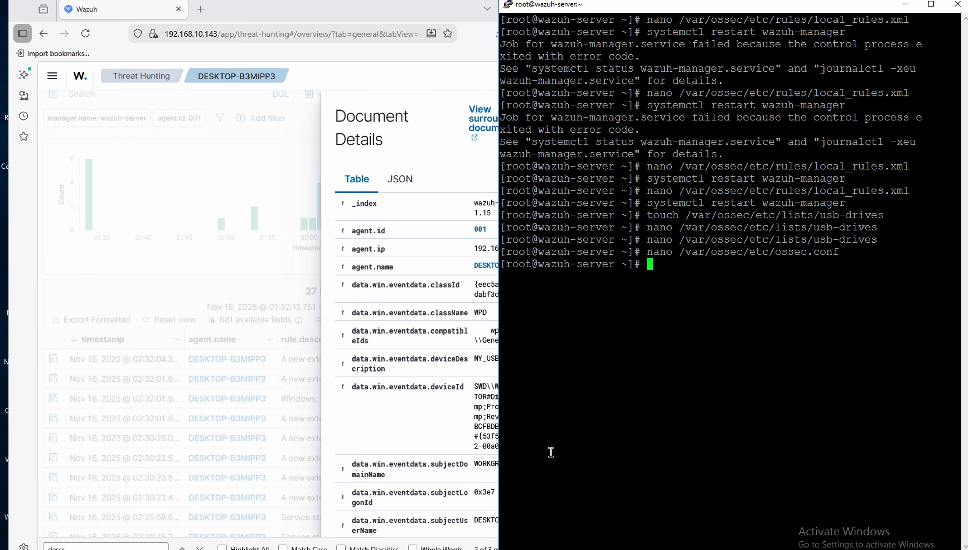
pyautogui.press('Up')
pyautogui.press('Up')
pyautogui.press('Up')
pyautogui.press('Up')
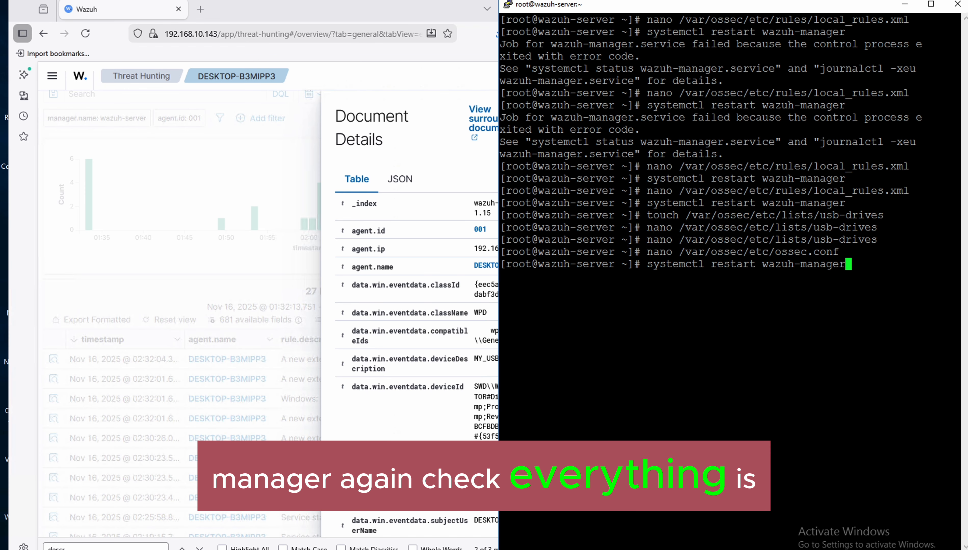
pyautogui.press('Return')
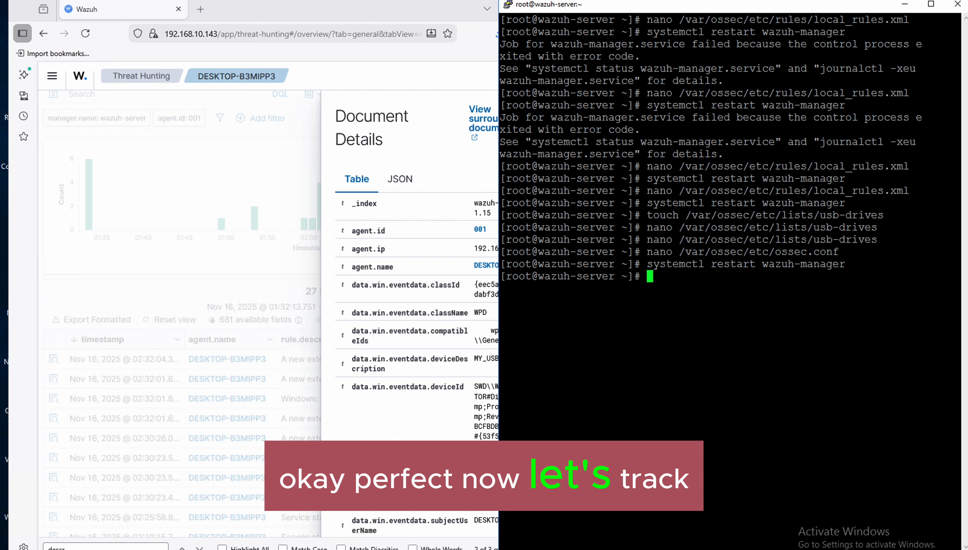
# Step: Switch to the TextEdit task list and mark task 5, the device ID and CDB list task, as Done
pyautogui.hotkey('ctrl', 'Left')
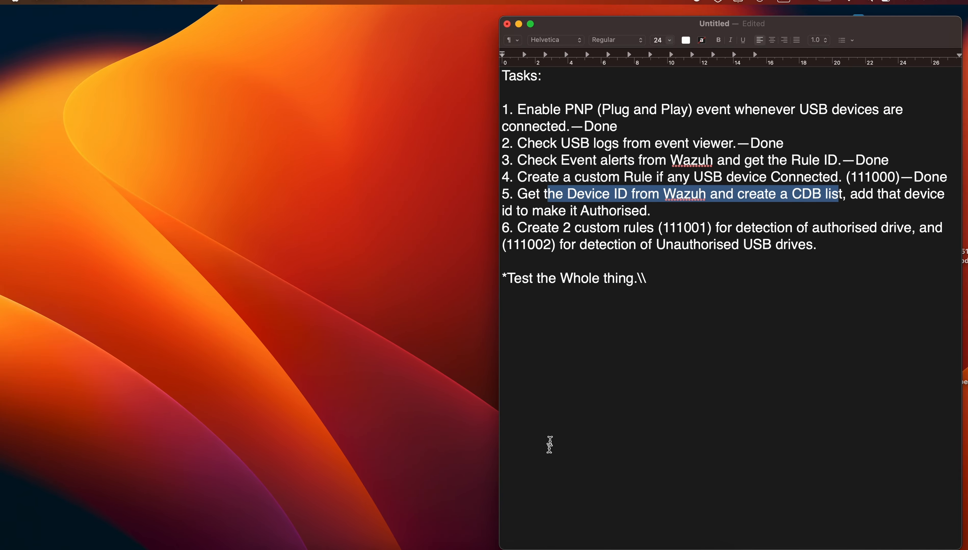
pyautogui.click(723, 215)
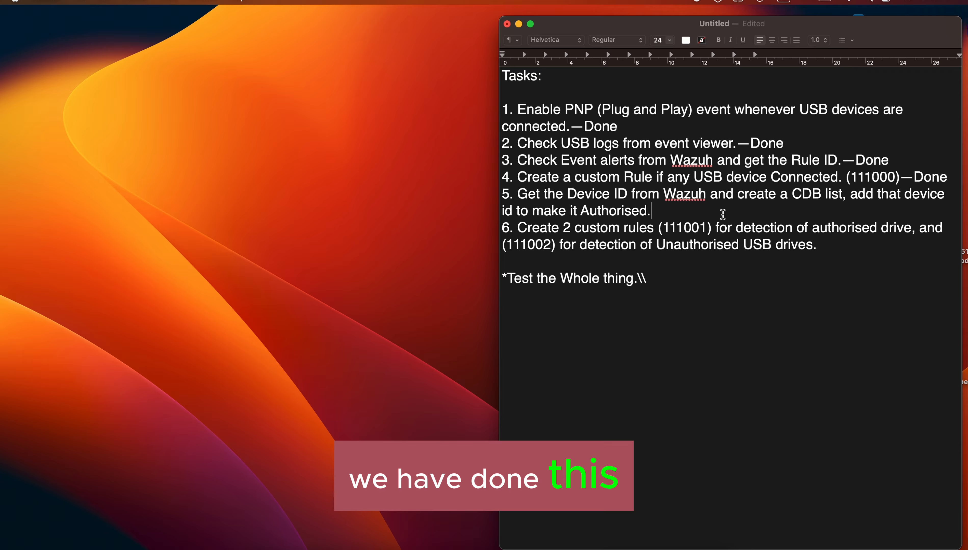
pyautogui.write('--DOne')
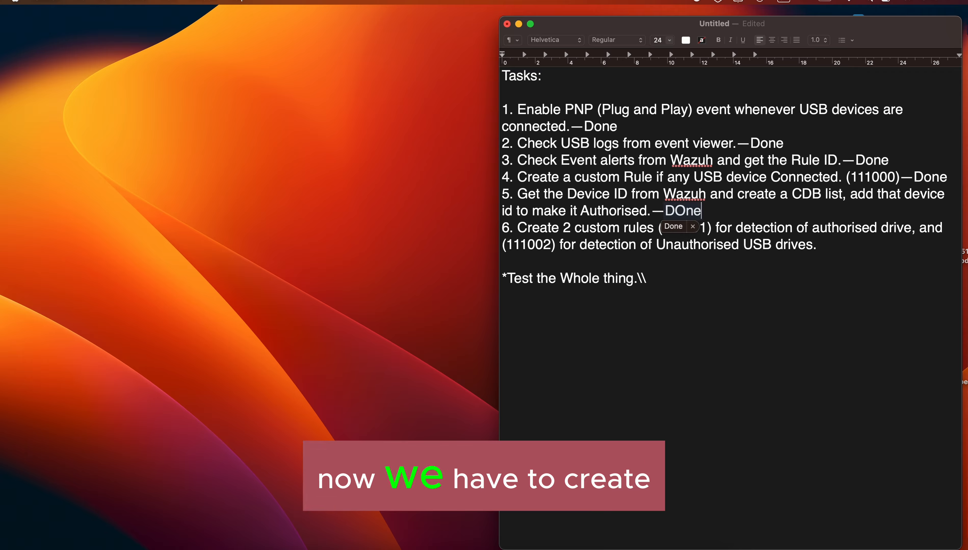
pyautogui.click(770, 357)
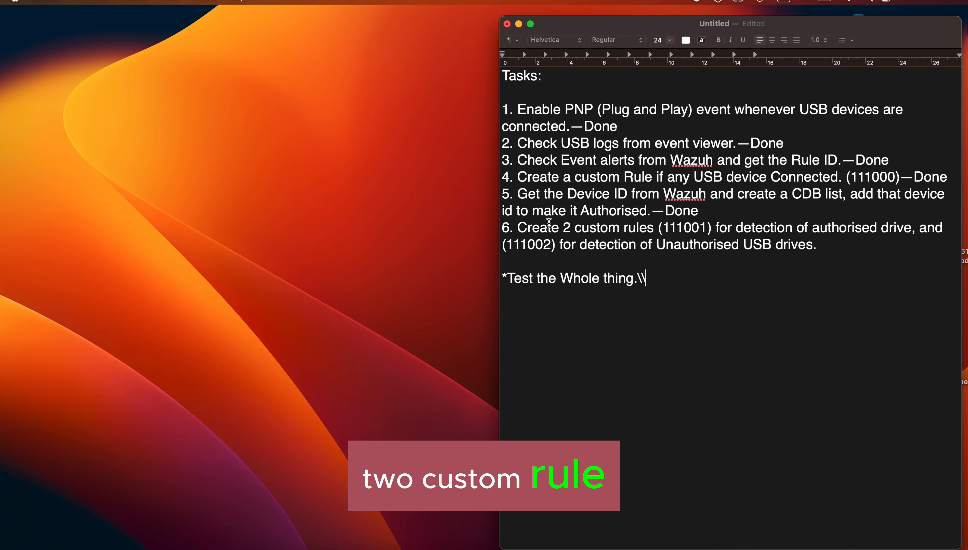
# Step: Review task 6 on custom rules 111001 and 111002 for detecting authorised and unauthorised USB drives
pyautogui.moveTo(549, 224); pyautogui.dragTo(652, 229)
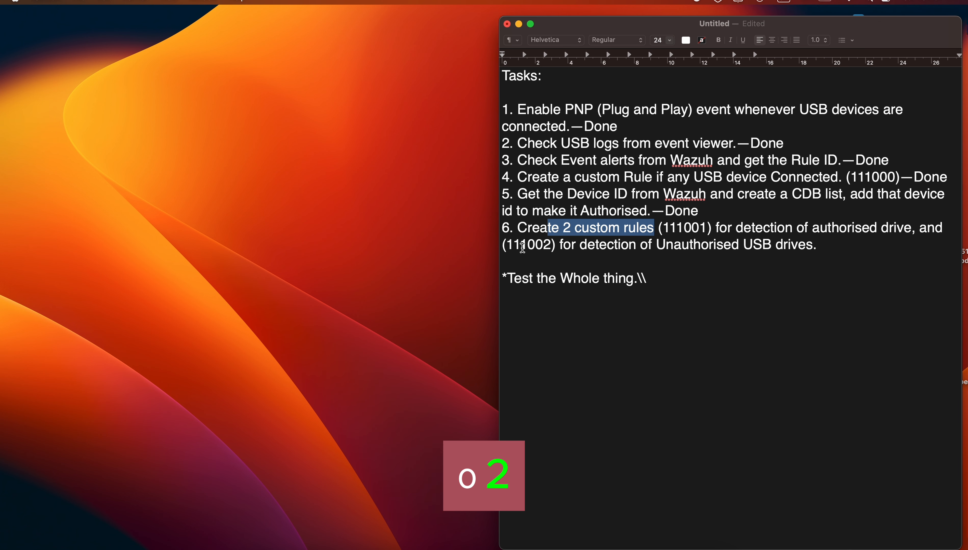
pyautogui.moveTo(522, 248); pyautogui.dragTo(543, 245)
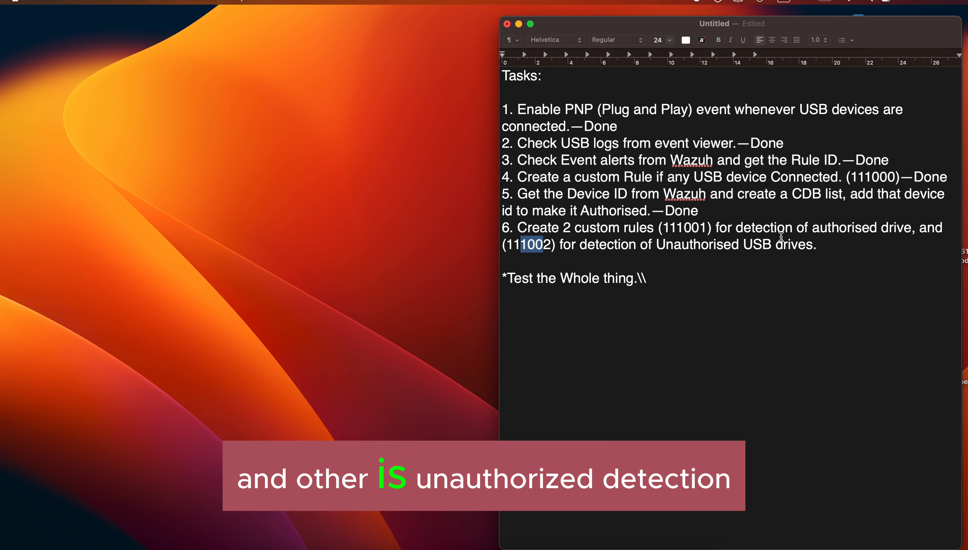
pyautogui.moveTo(781, 237); pyautogui.dragTo(785, 246)
pyautogui.click(685, 265)
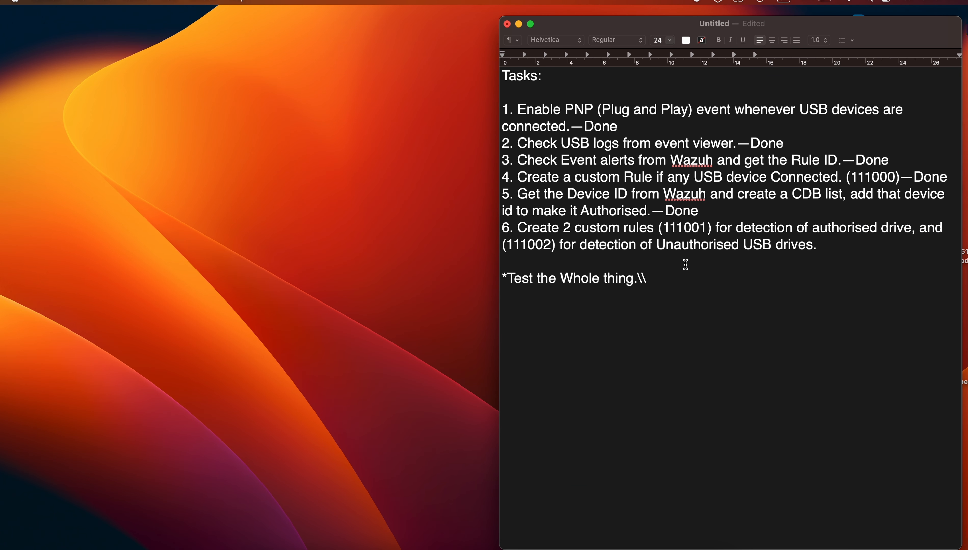
# Step: Return to the Wazuh server terminal and open /var/ossec/etc/rules/local_rules.xml in nano
pyautogui.hotkey('ctrl', 'Right')
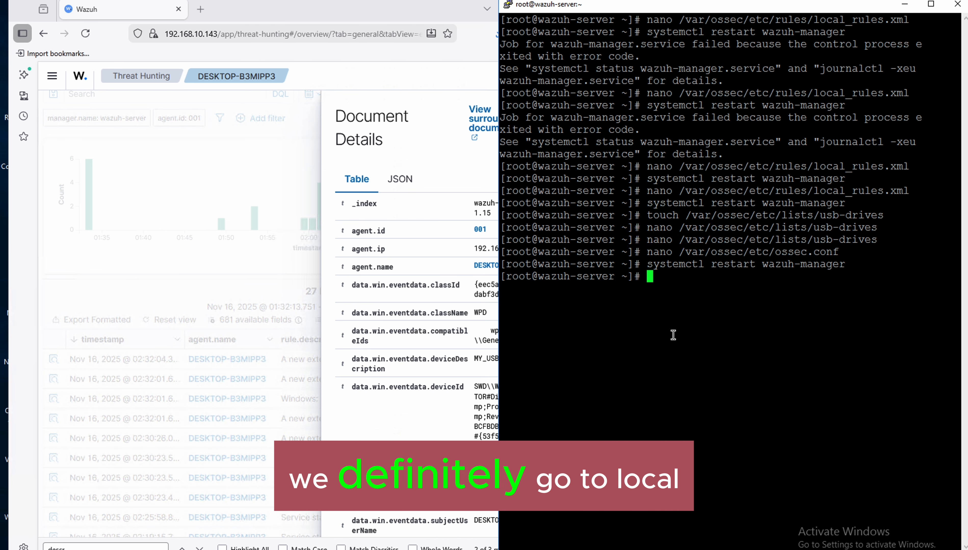
pyautogui.press('Up')
pyautogui.press('Up')
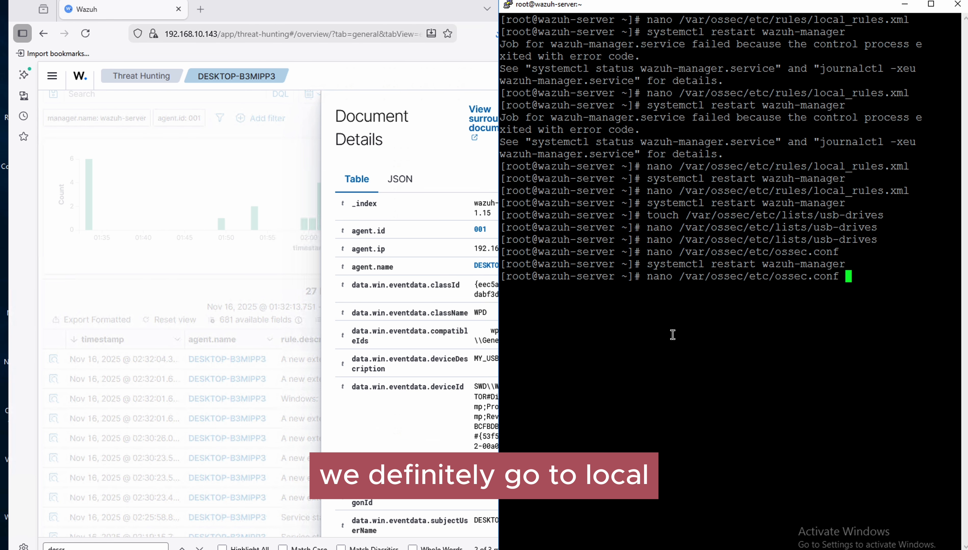
pyautogui.press('Up')
pyautogui.press('Up')
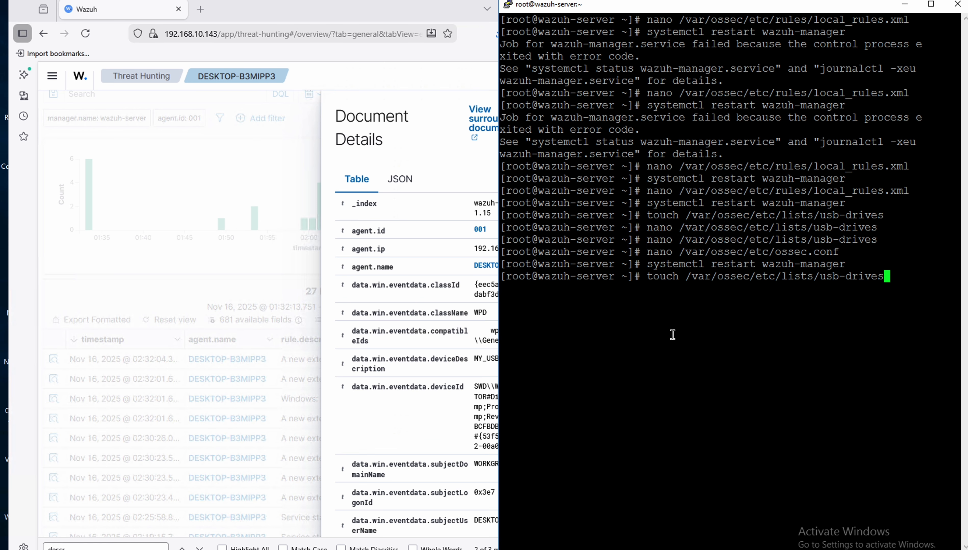
pyautogui.press('Up')
pyautogui.press('Up')
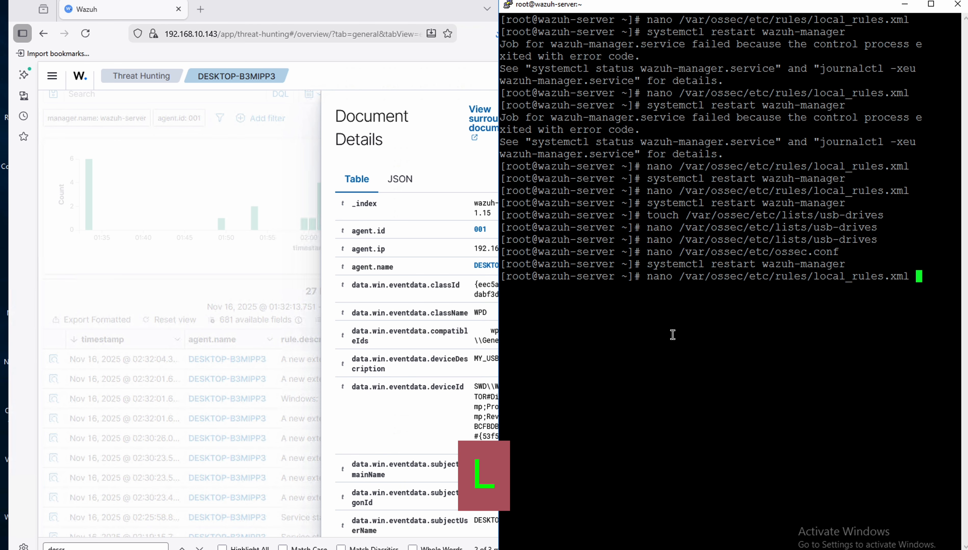
pyautogui.press('Return')
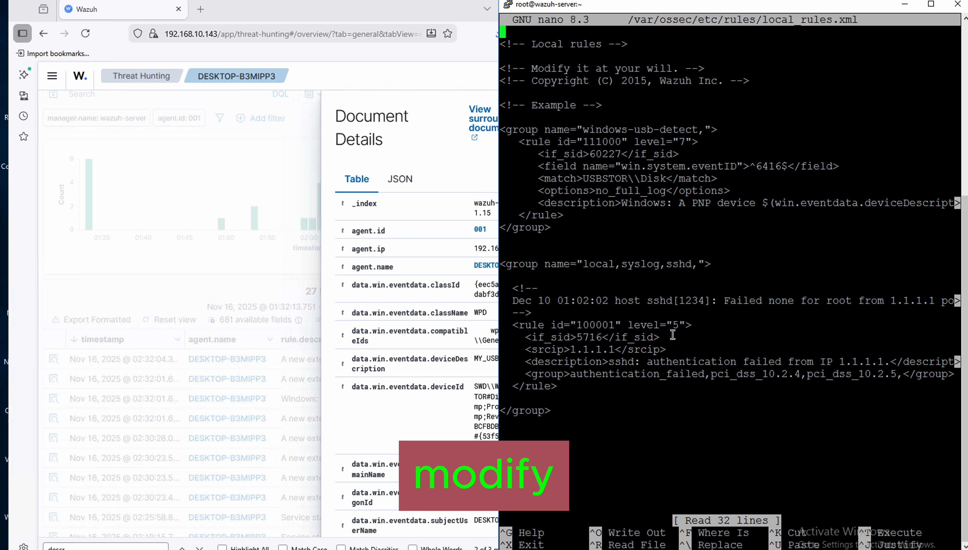
# Step: Insert empty lines after rule 111000's closing tag, inside the windows-usb-detect group, to make room for another rule
pyautogui.press('Down')
pyautogui.press('Down')
pyautogui.press('Down')
pyautogui.press('Down')
pyautogui.press('Down')
pyautogui.press('Down')
pyautogui.press('Down')
pyautogui.press('Down')
pyautogui.press('Down')
pyautogui.press('Down')
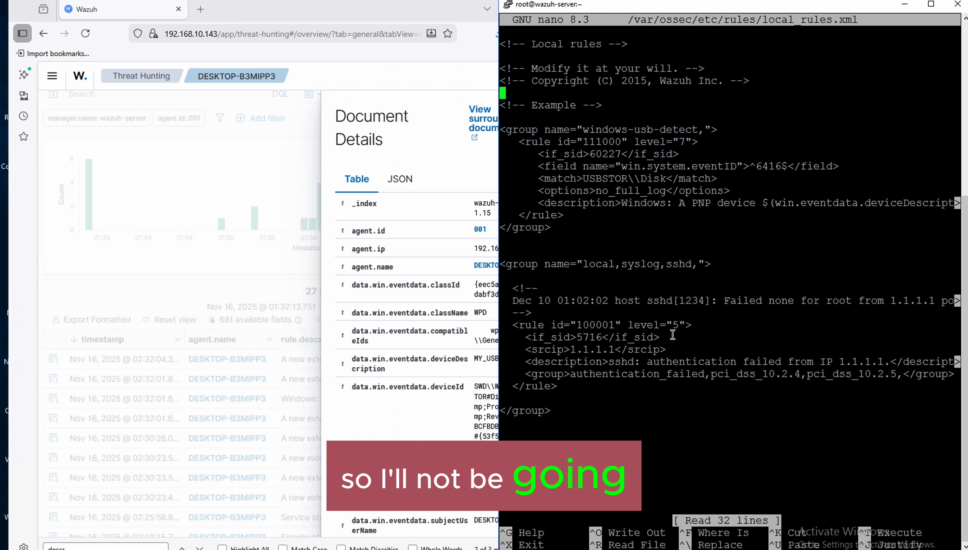
pyautogui.press('Down')
pyautogui.press('Down')
pyautogui.press('Down')
pyautogui.press('Down')
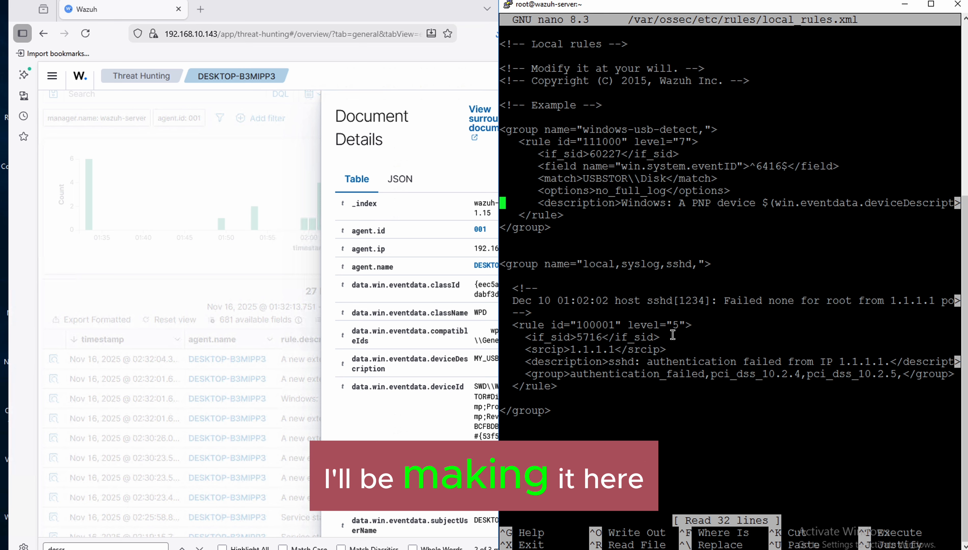
pyautogui.press('Down')
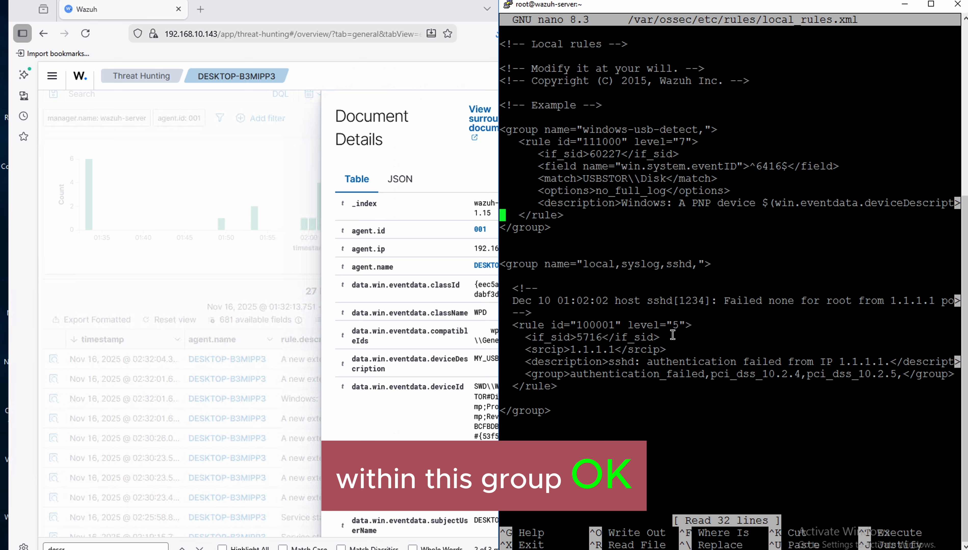
pyautogui.press('Return')
pyautogui.press('Return')
pyautogui.press('BackSpace')
pyautogui.press('BackSpace')
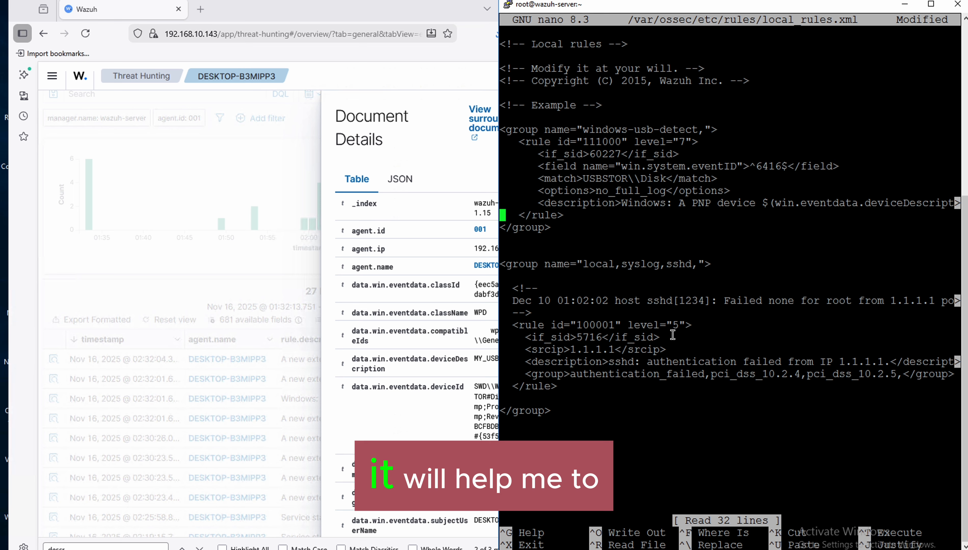
pyautogui.press('Down')
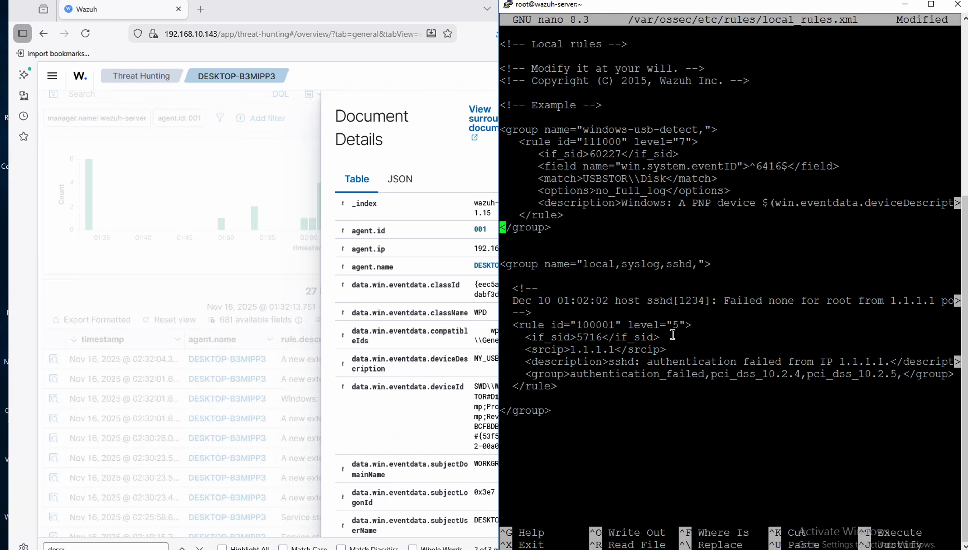
pyautogui.press('Return')
pyautogui.press('Return')
pyautogui.press('Up')
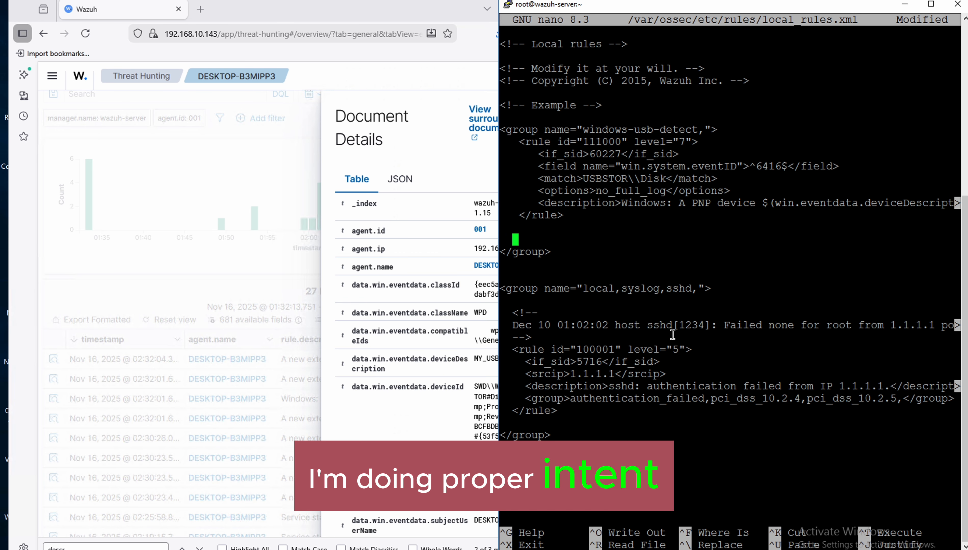
# Step: Begin a new indented rule tag with id="111001" below rule 111000
pyautogui.write('<')
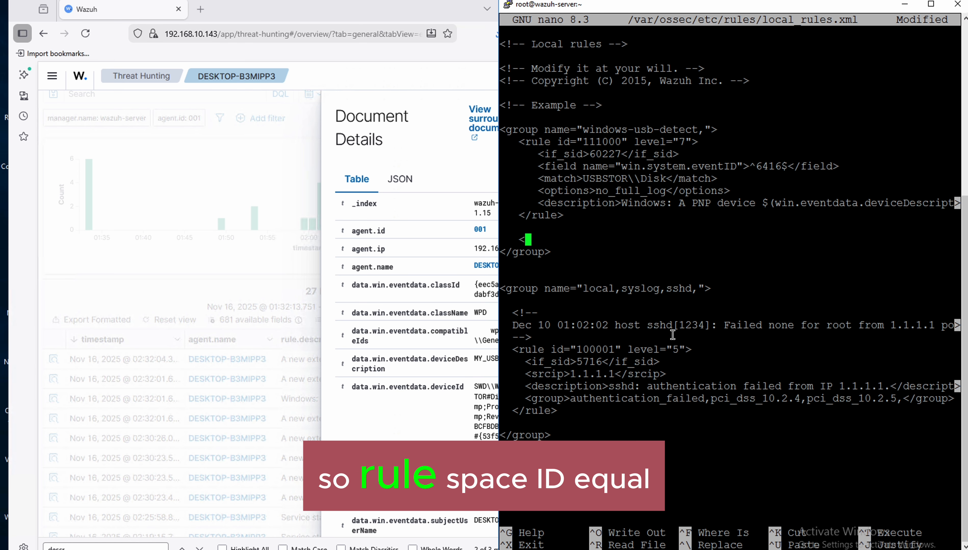
pyautogui.write('rul')
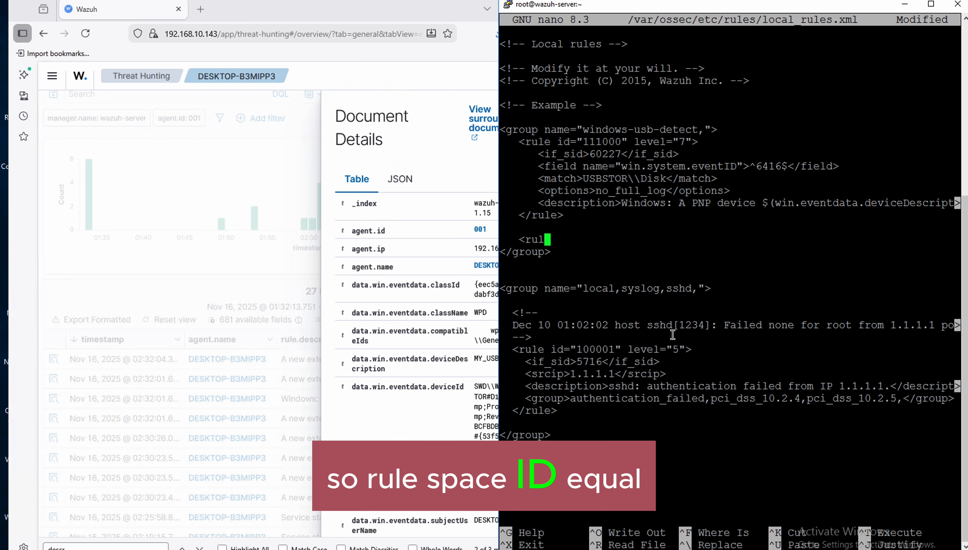
pyautogui.write('e id')
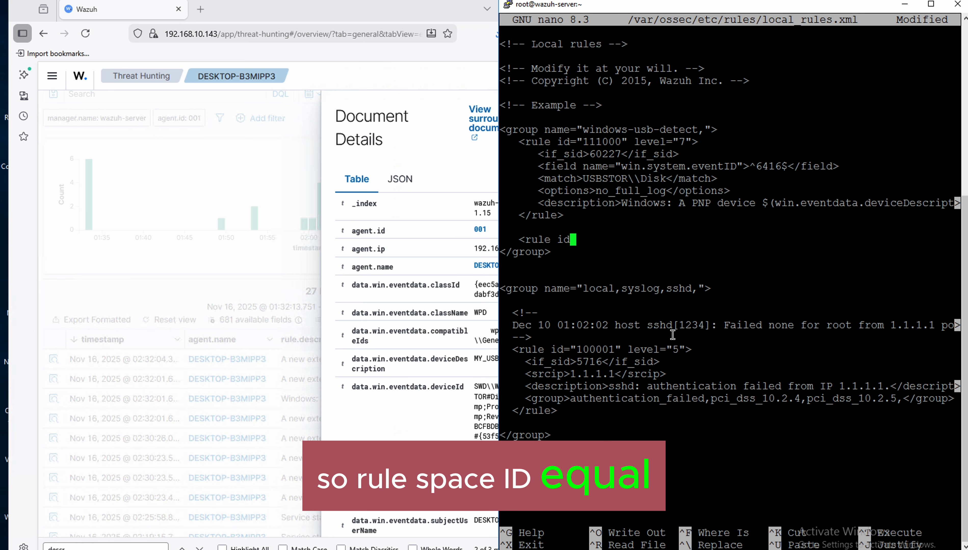
pyautogui.write('=')
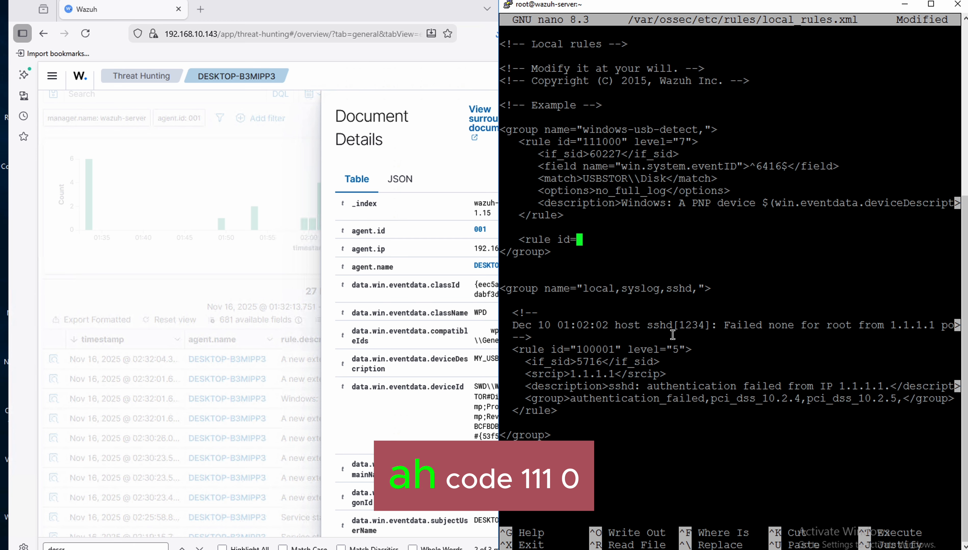
pyautogui.write('"')
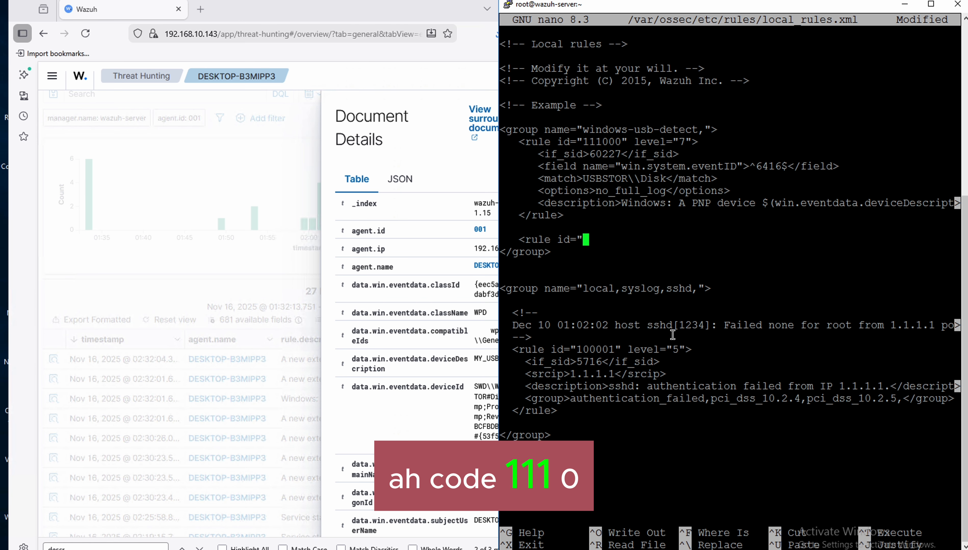
pyautogui.write('111001')
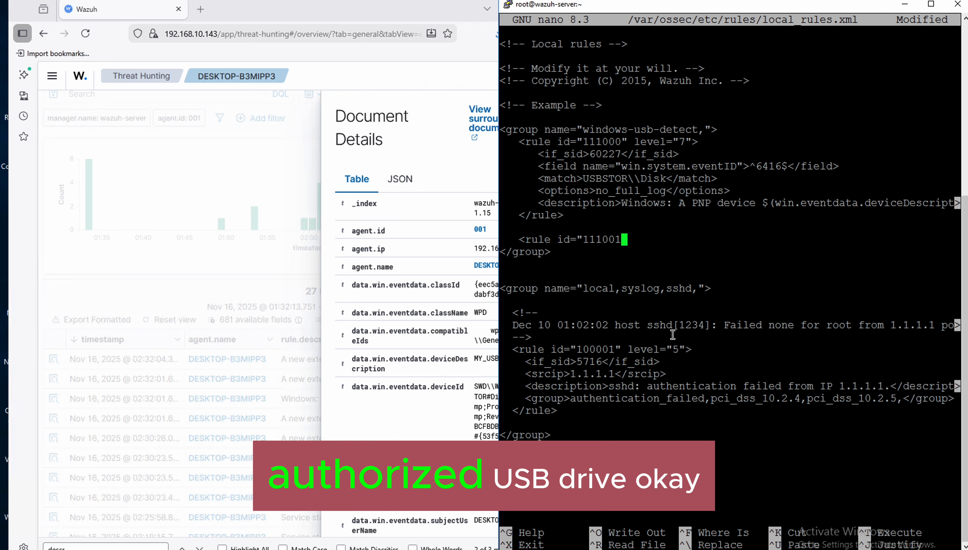
pyautogui.write('"')
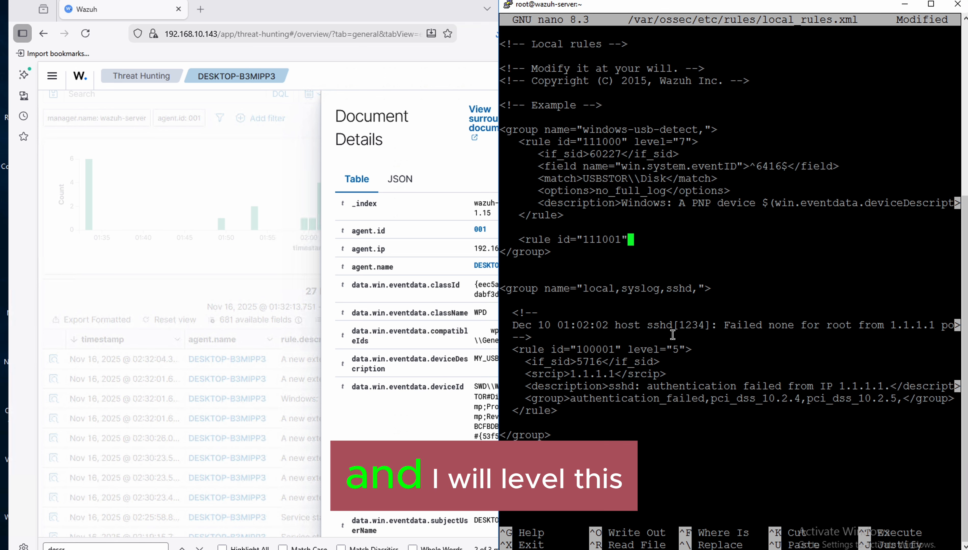
# Step: Add level="5" to the rule 111001 opening tag and close the tag with an angle bracket
pyautogui.write(' level ')
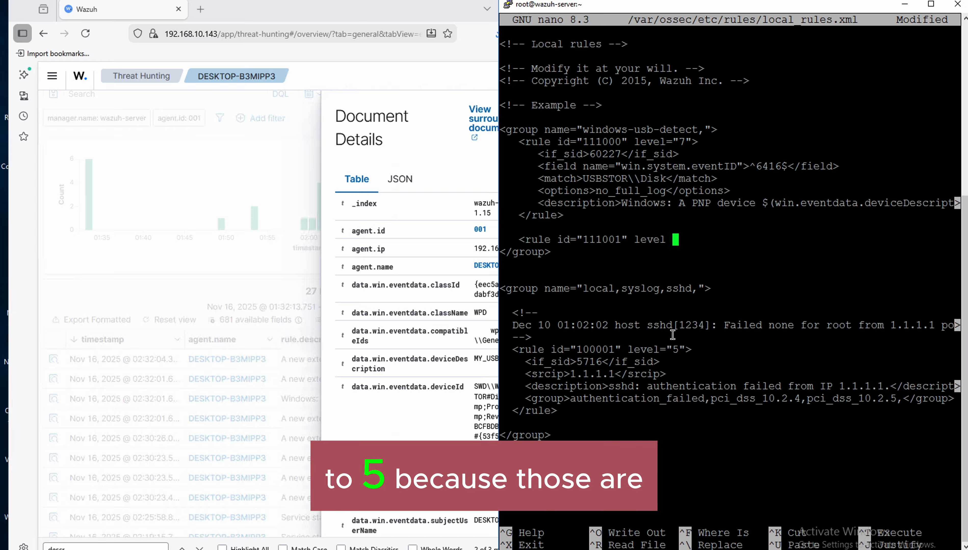
pyautogui.write('=')
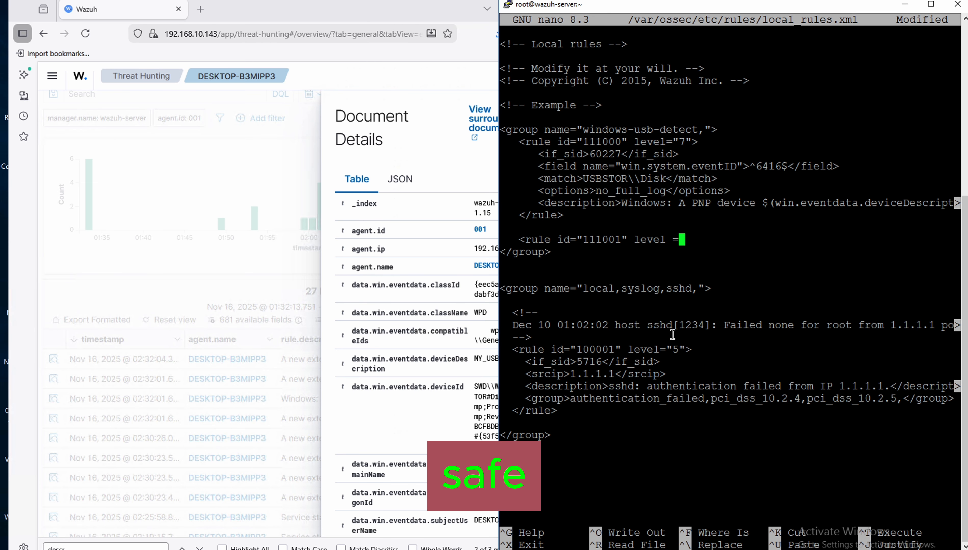
pyautogui.press('BackSpace')
pyautogui.press('BackSpace')
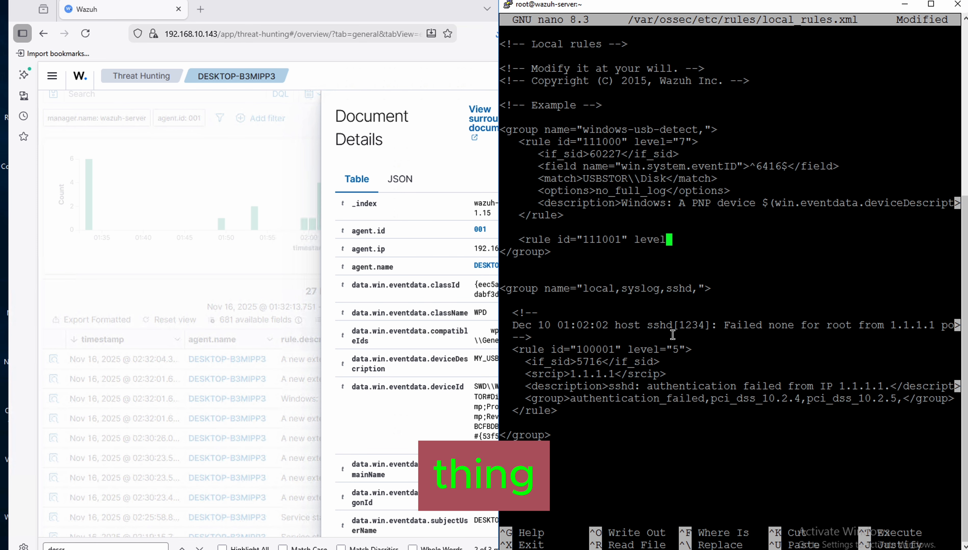
pyautogui.write('=')
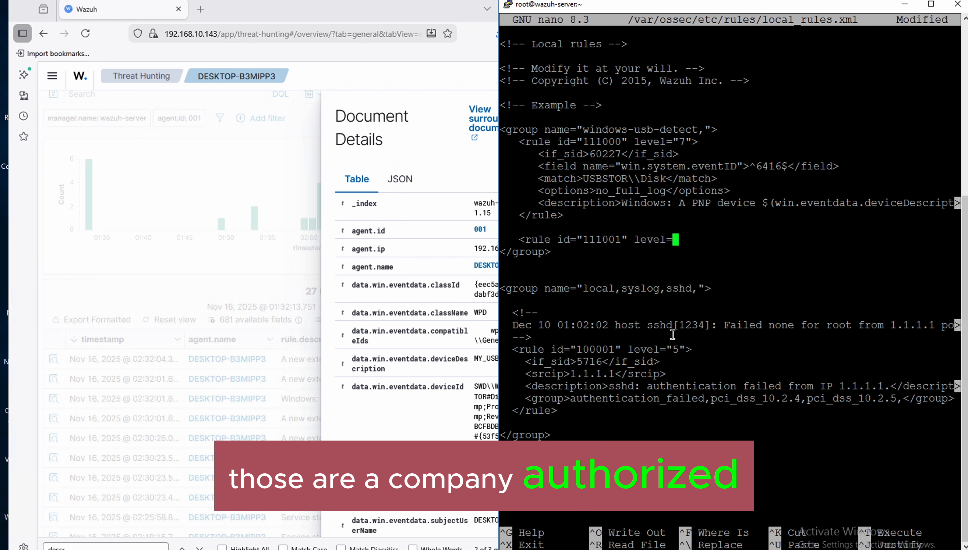
pyautogui.write('"')
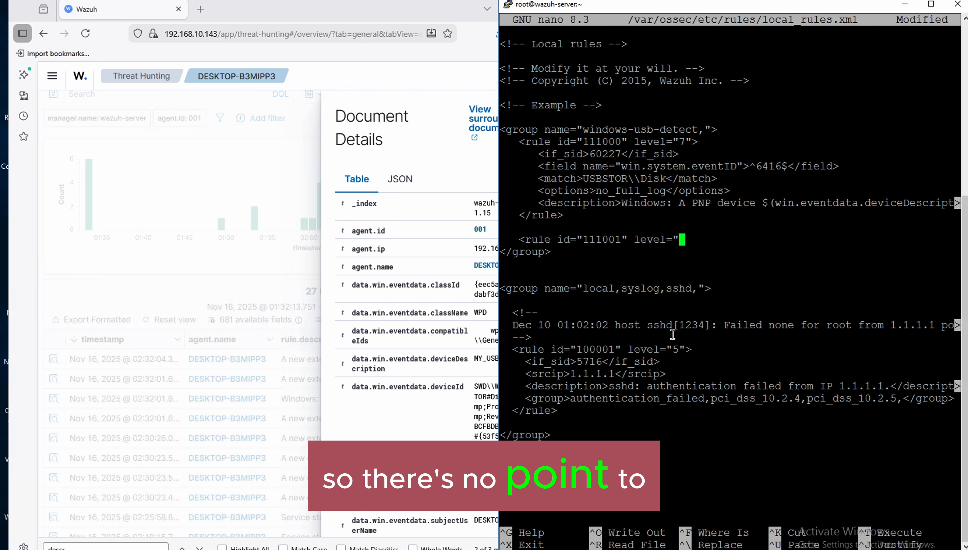
pyautogui.write('5"')
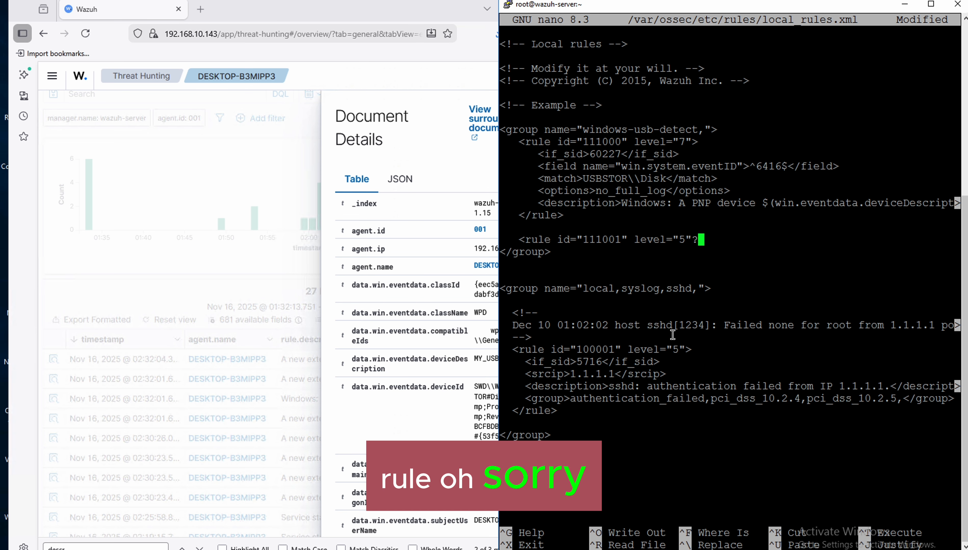
pyautogui.press('BackSpace')
pyautogui.write('>')
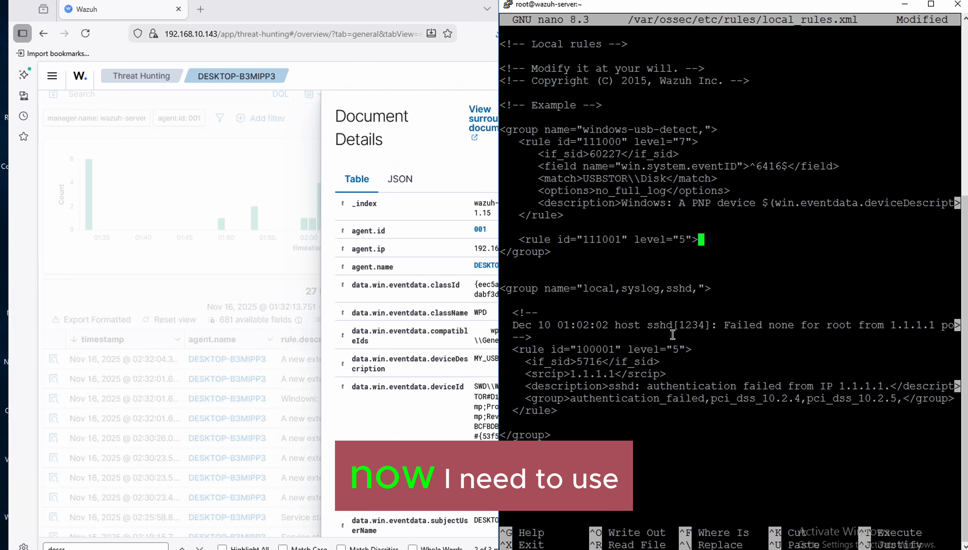
# Step: Add the indented line <if_sid>111000</if_sid> inside rule 111001
pyautogui.press('Return')
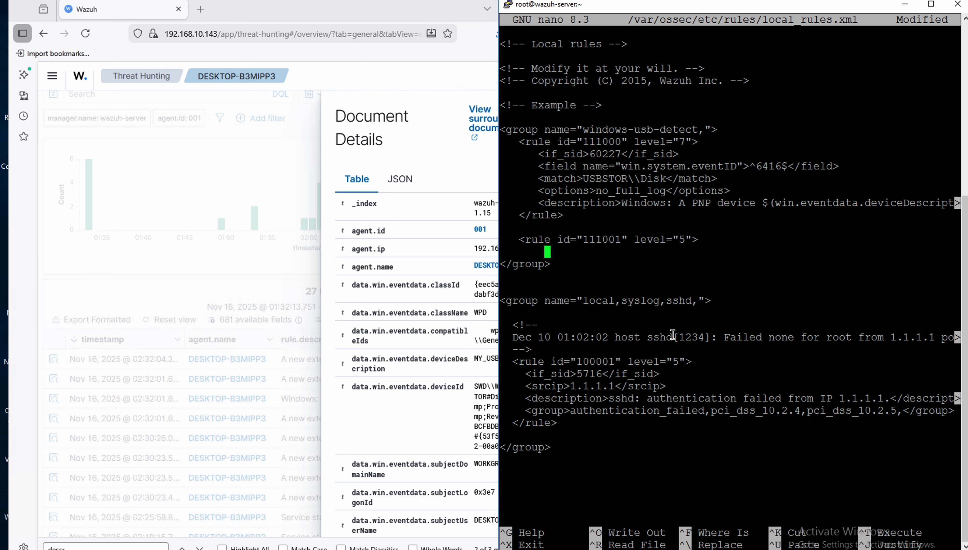
pyautogui.write('<i')
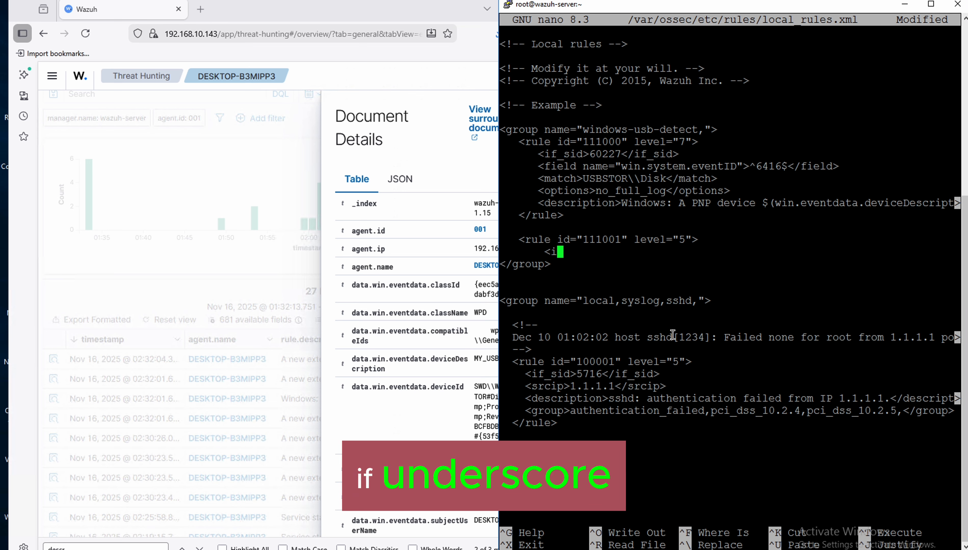
pyautogui.write('f\\-')
pyautogui.press('BackSpace')
pyautogui.press('BackSpace')
pyautogui.press('BackSpace')
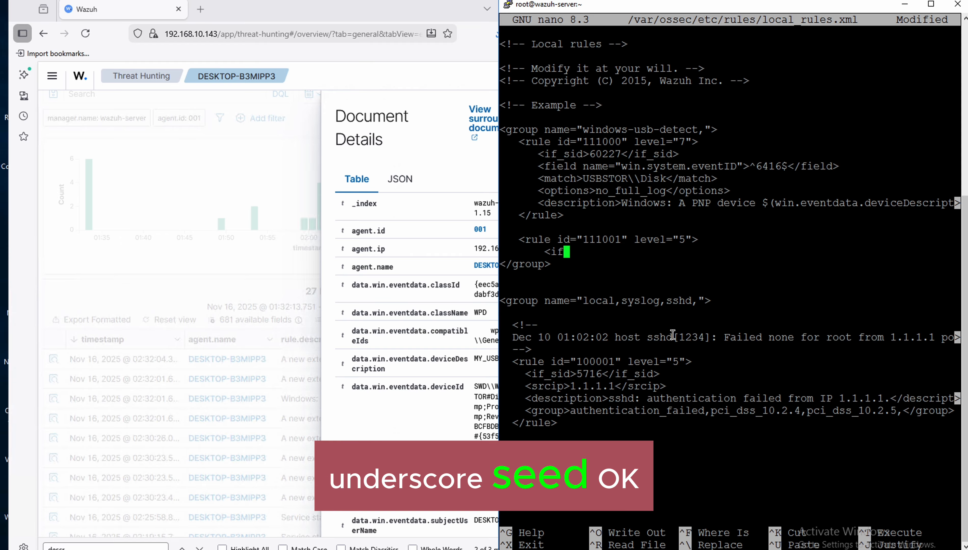
pyautogui.write('f_sid')
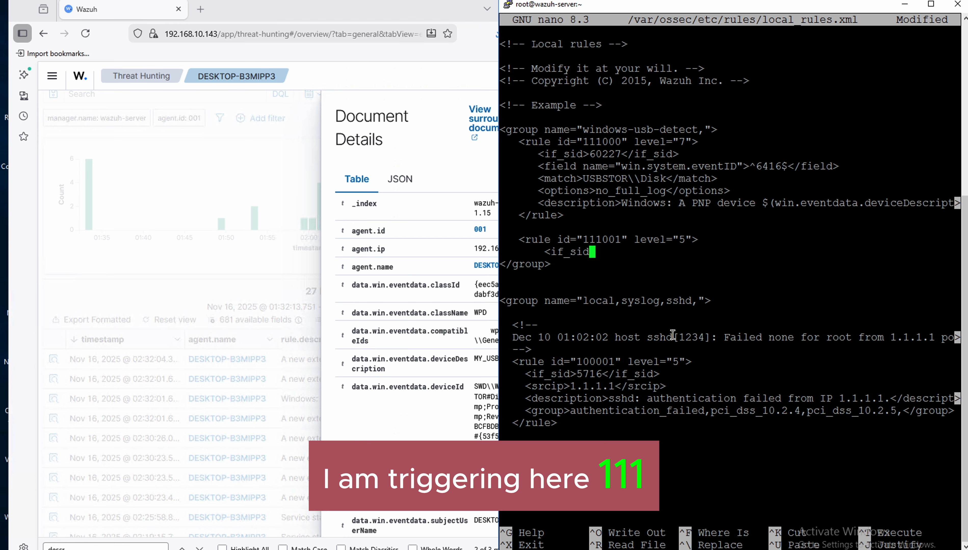
pyautogui.write('>')
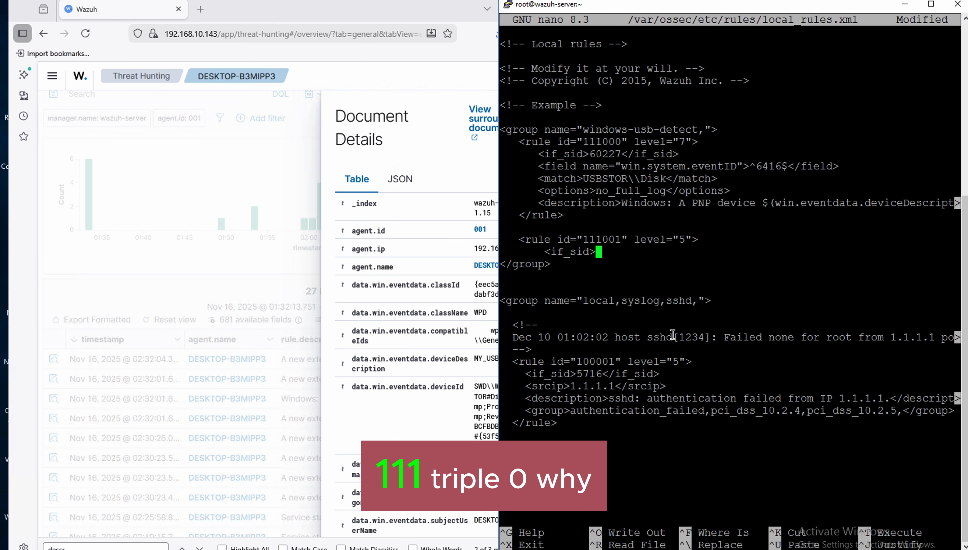
pyautogui.write('111000')
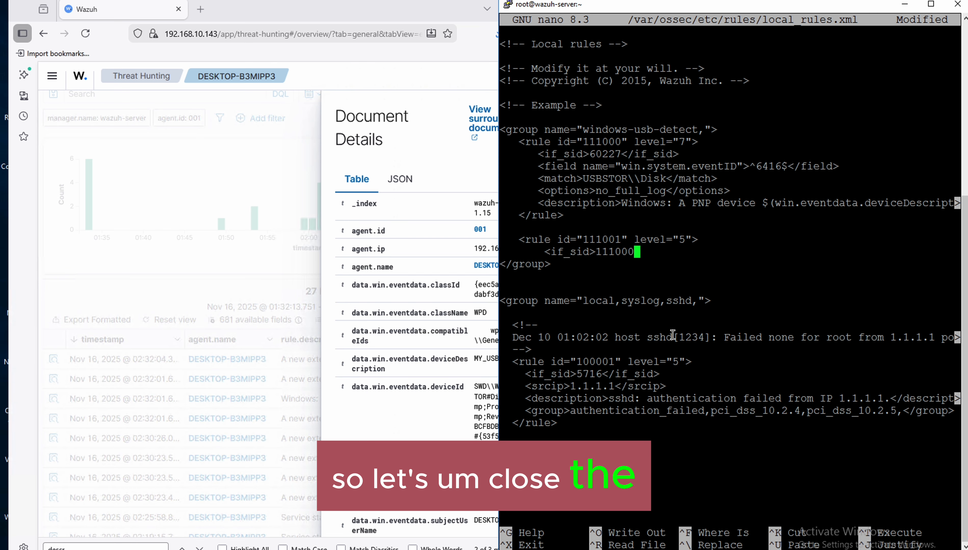
pyautogui.write('<')
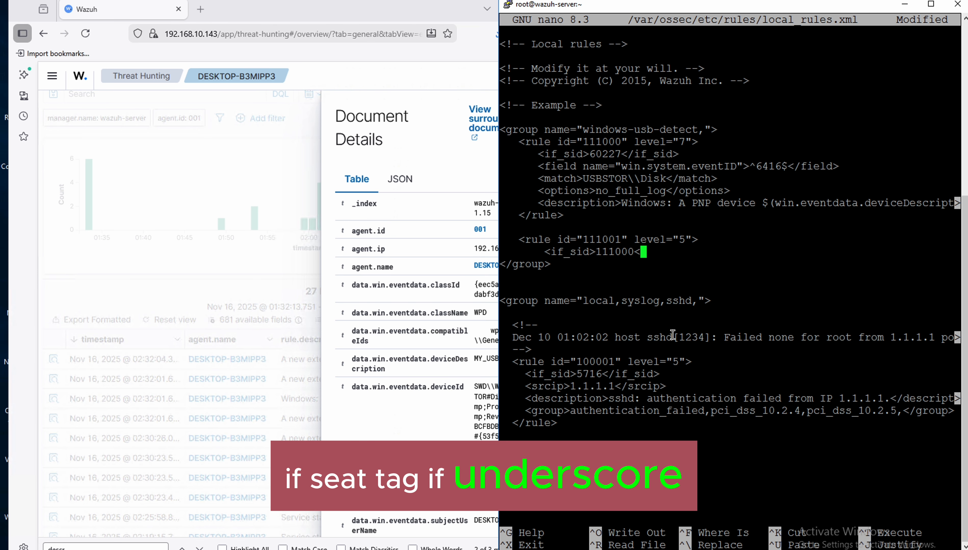
pyautogui.write('/if_sid')
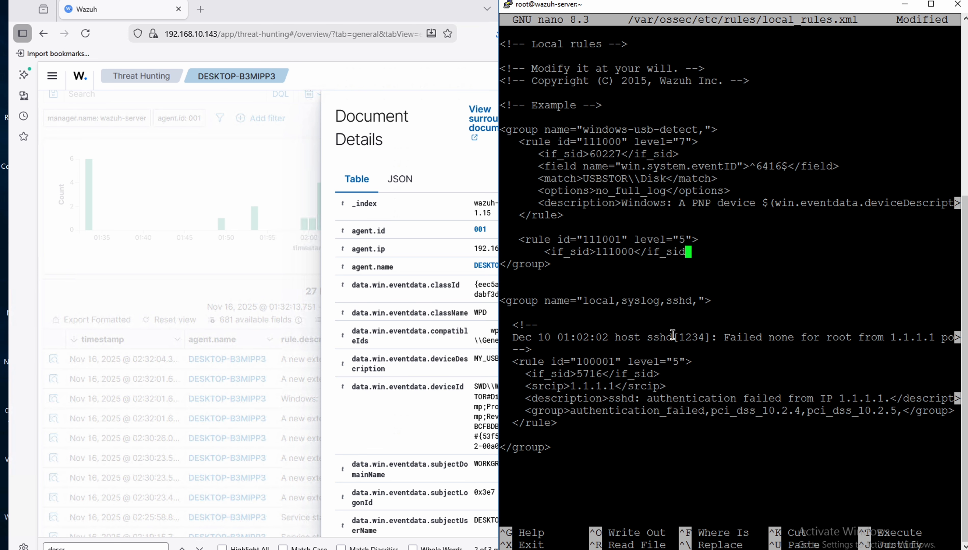
pyautogui.write('>')
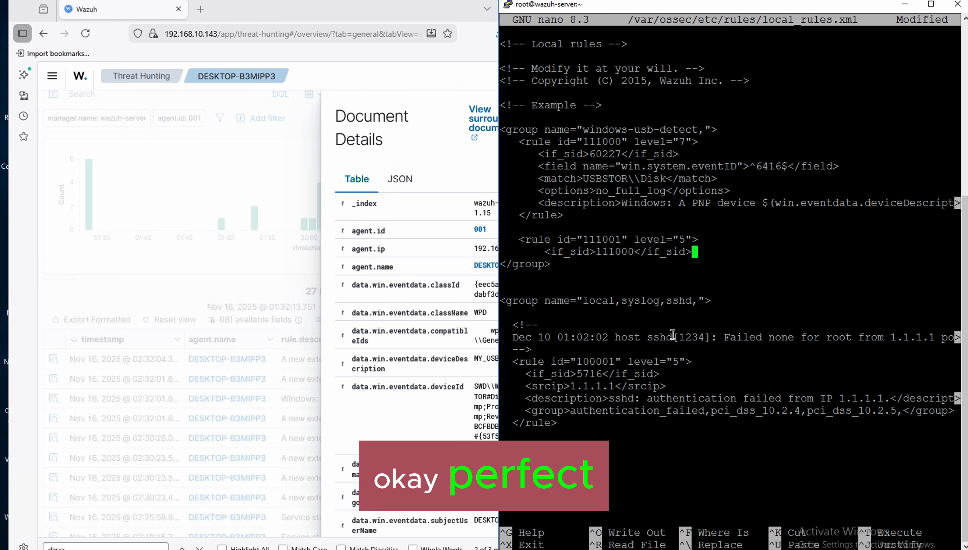
# Step: Add the line <options>no_full_log</options> below the if_sid line inside rule 111001
pyautogui.press('Return')
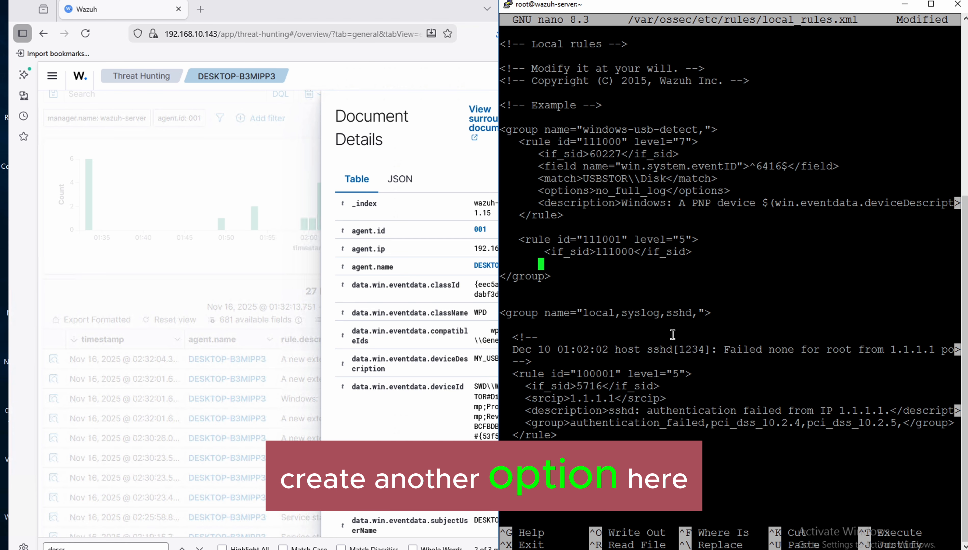
pyautogui.write('<op')
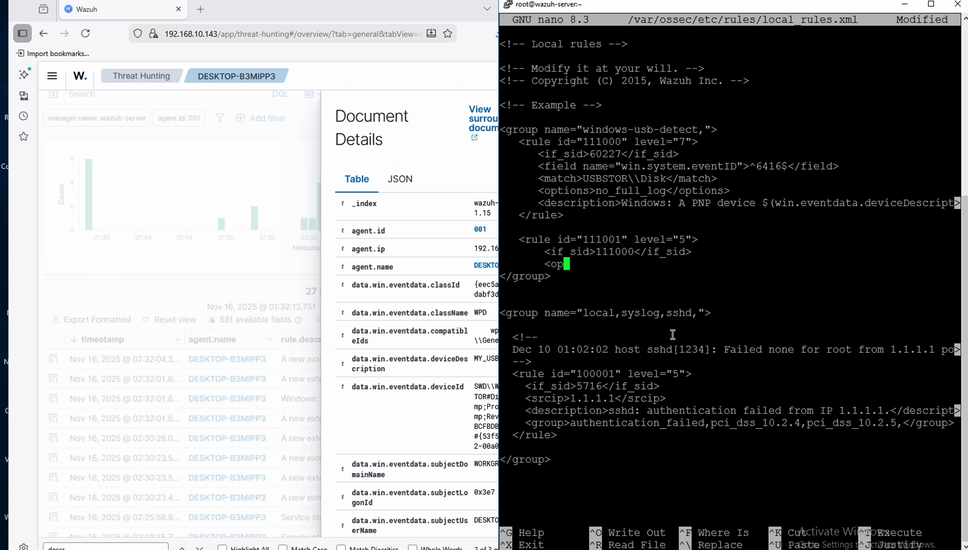
pyautogui.write('tions>')
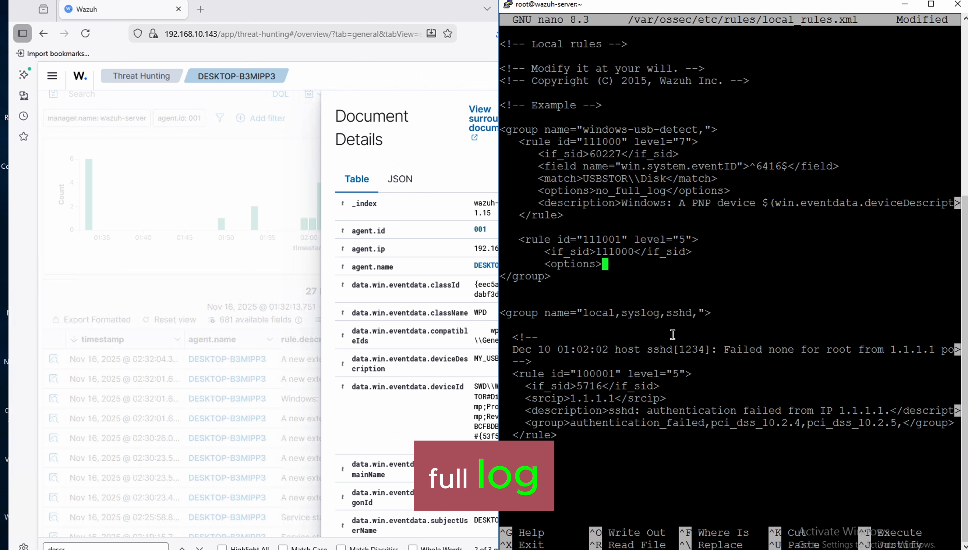
pyautogui.write('no_')
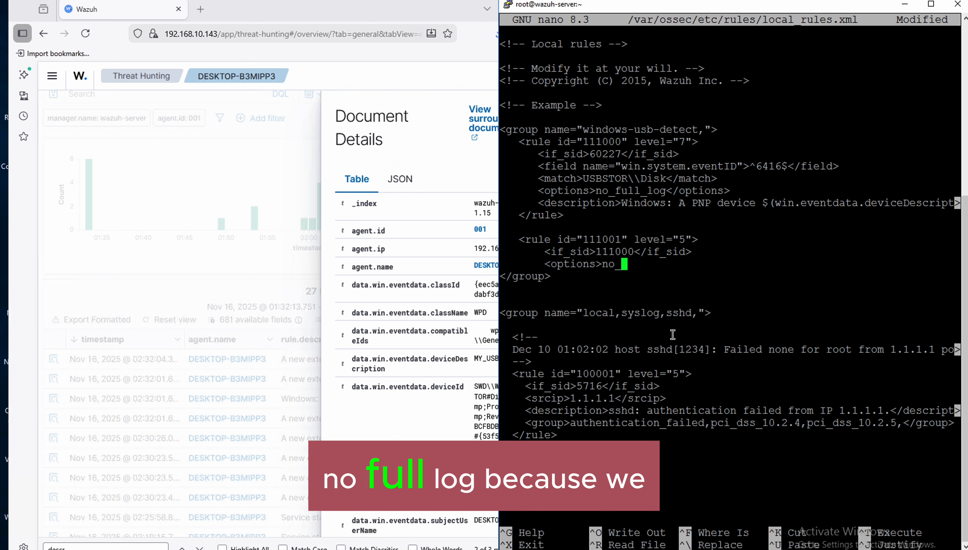
pyautogui.write('full_log')
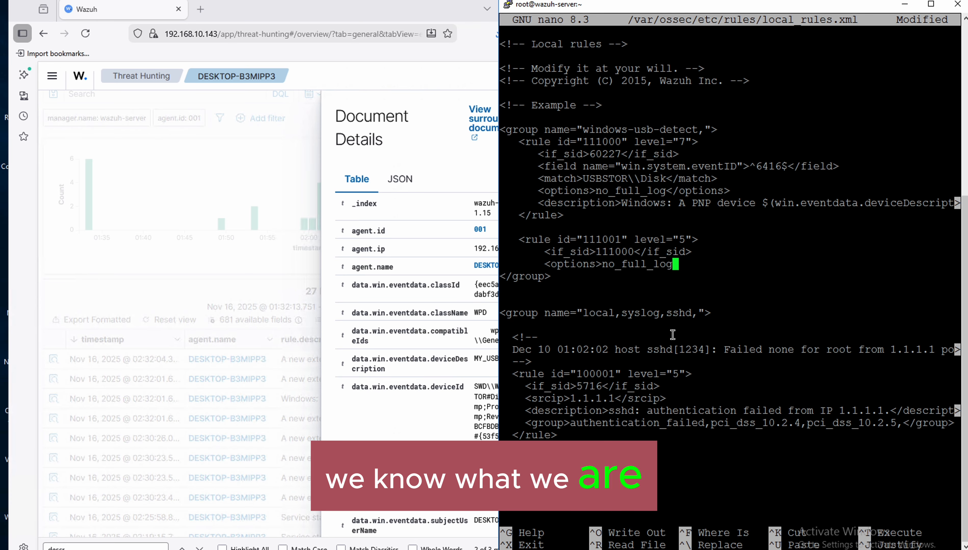
pyautogui.write('</optio')
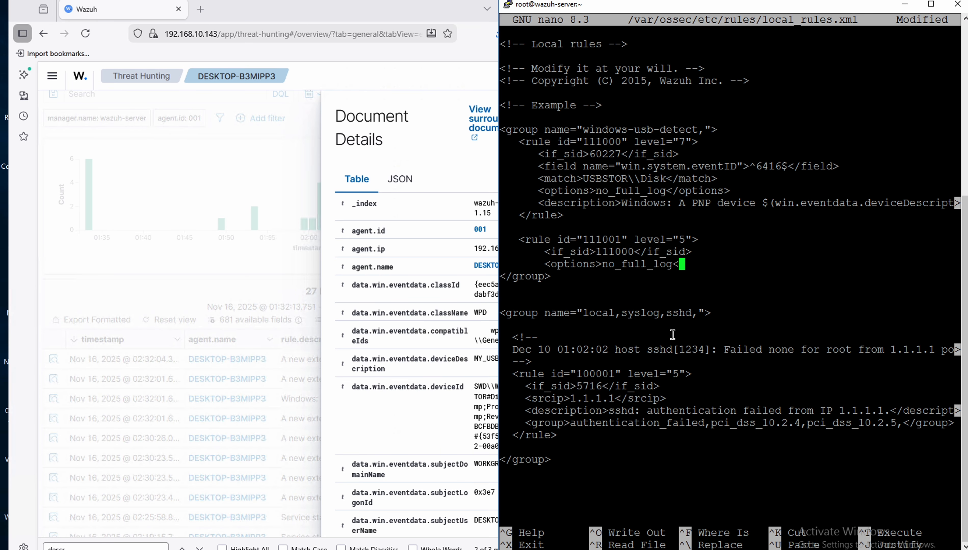
pyautogui.write('ns>')
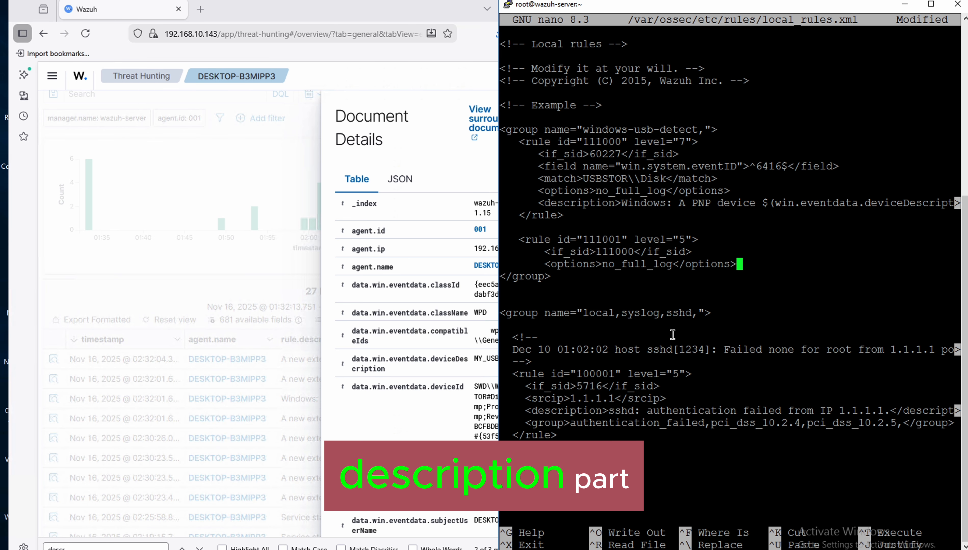
# Step: Begin rule 111001's description line with <description>Windows: Authorised PNP device
pyautogui.press('Return')
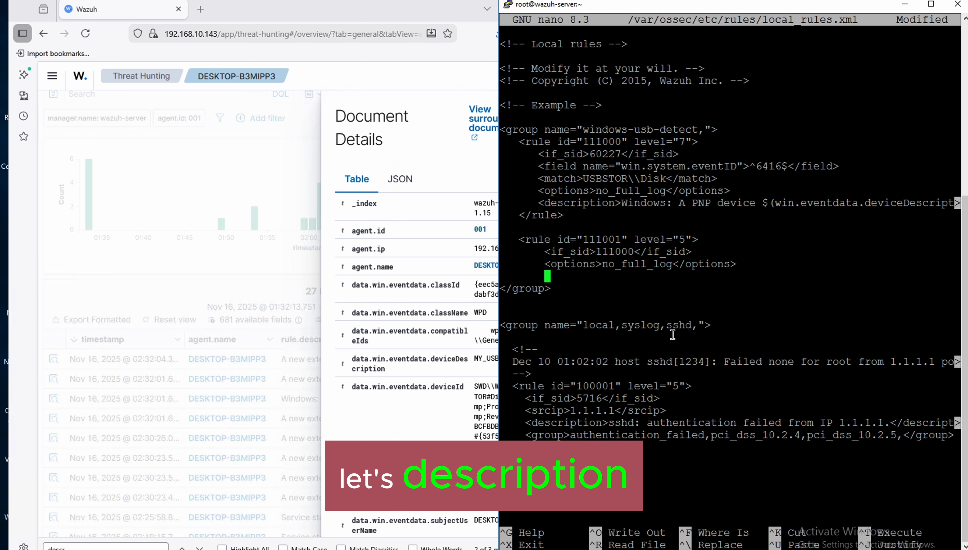
pyautogui.write('<d')
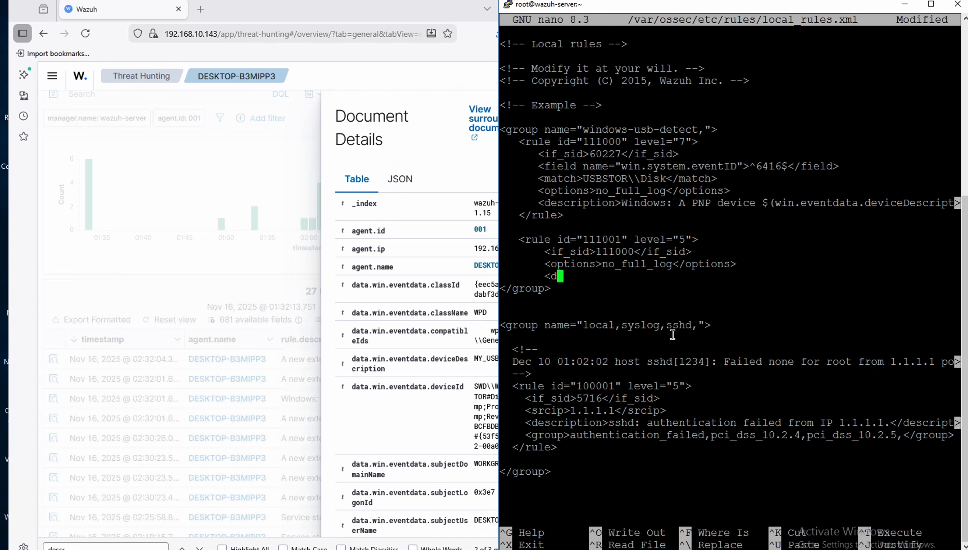
pyautogui.write('escription>')
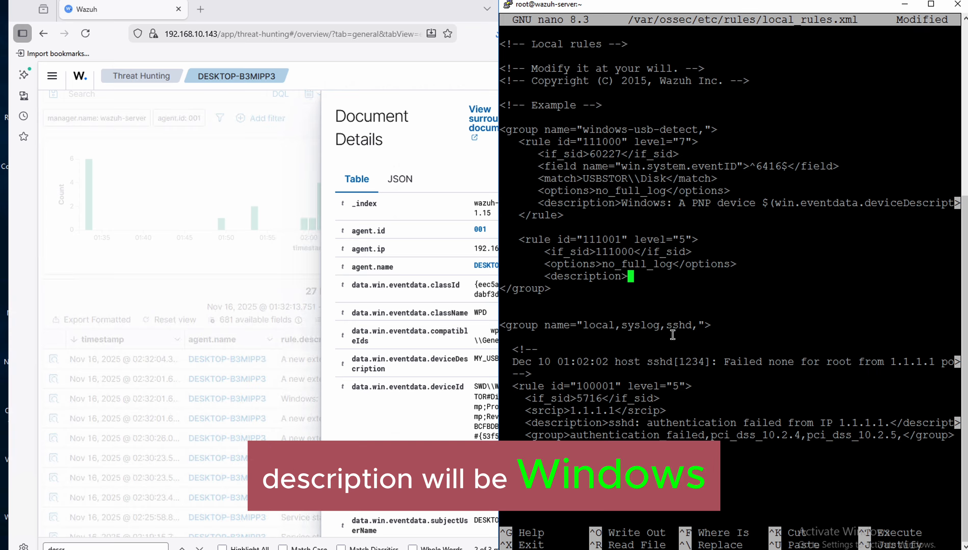
pyautogui.write('Windows')
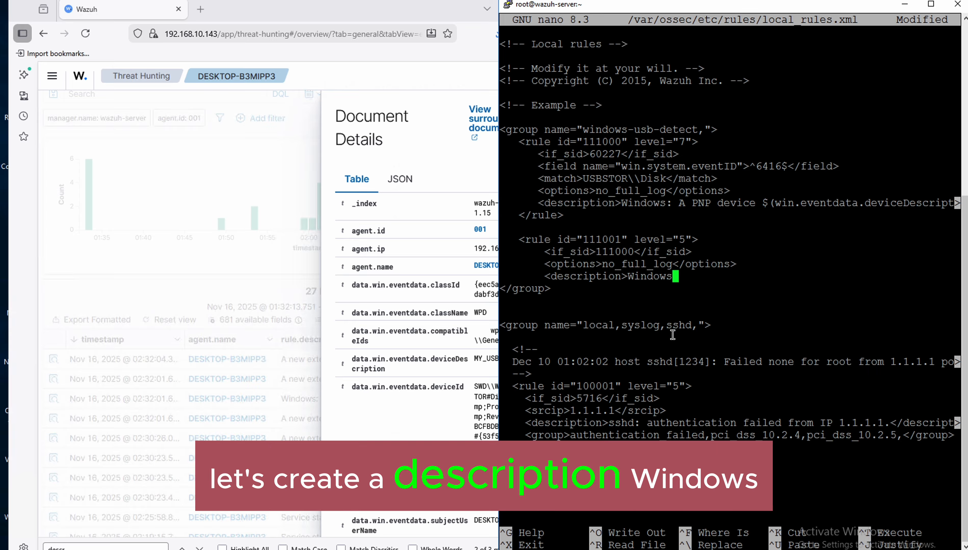
pyautogui.write(':')
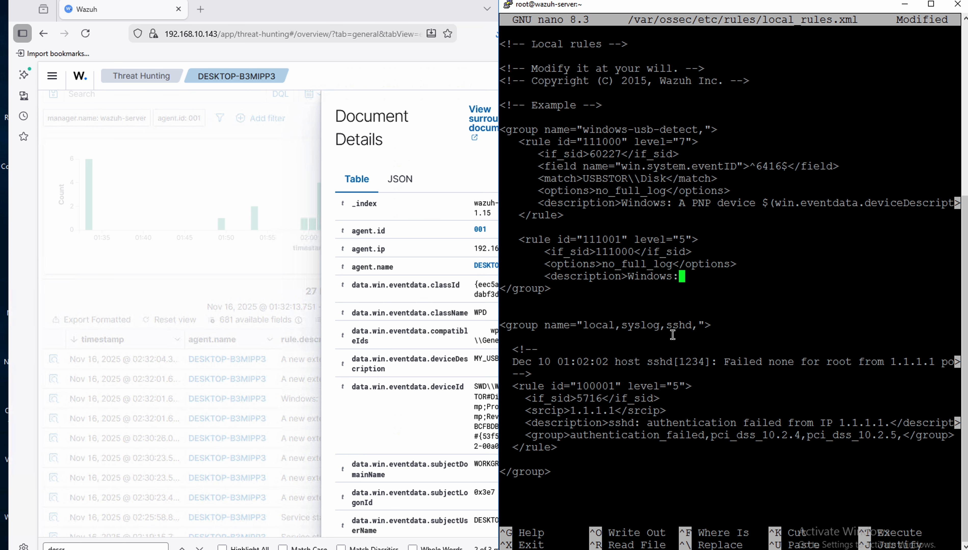
pyautogui.write(' Authorise')
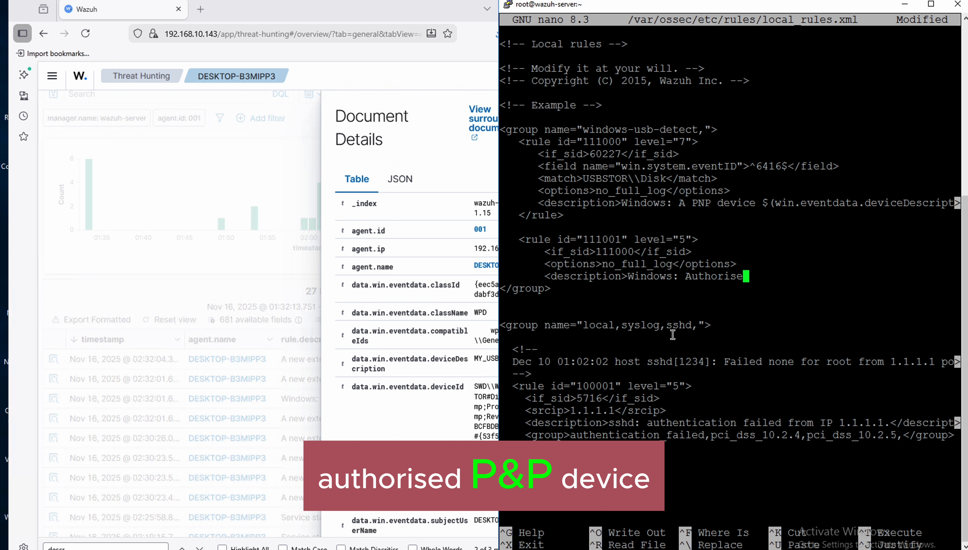
pyautogui.write('d PNP')
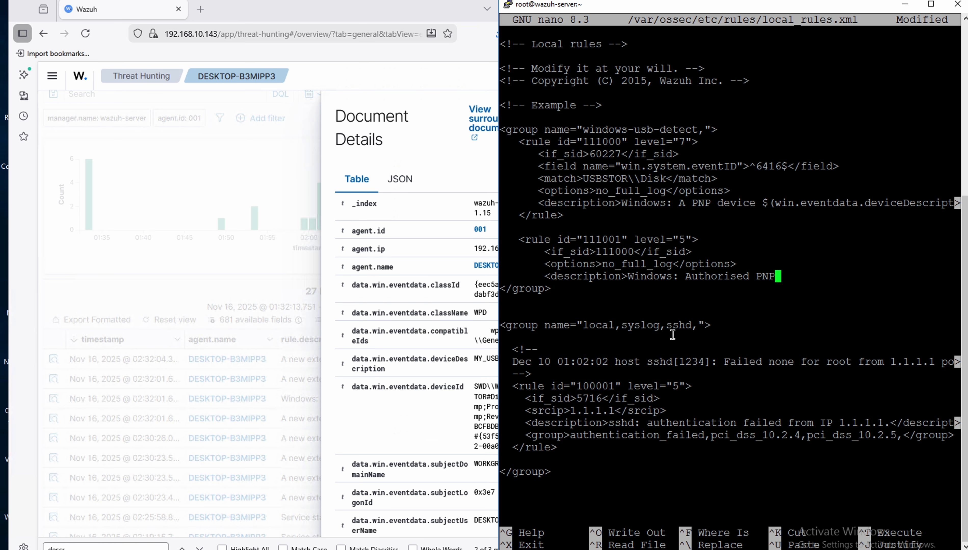
pyautogui.write(' device')
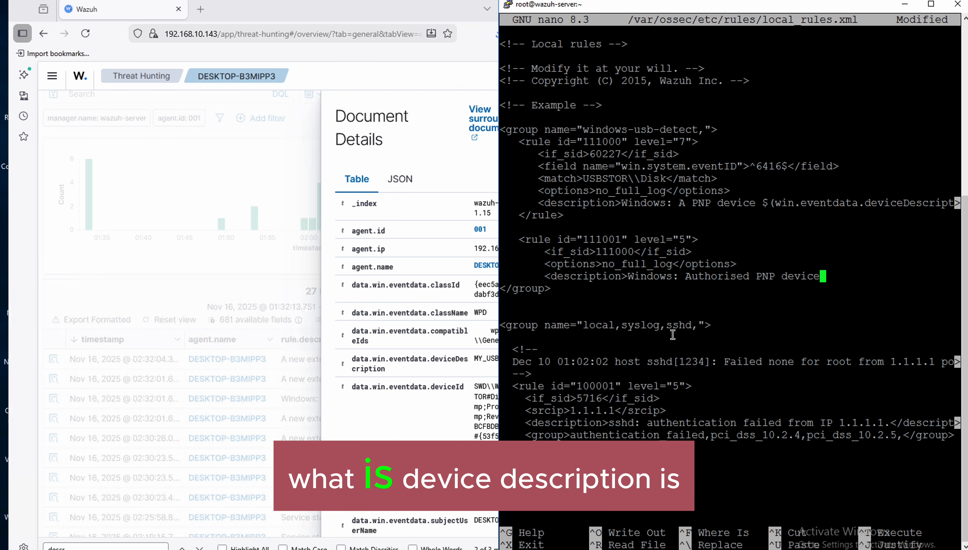
# Step: Switch to the Wazuh alert's document details and copy the field name win.eventdata.deviceDescription without its data. prefix
pyautogui.click(420, 418)
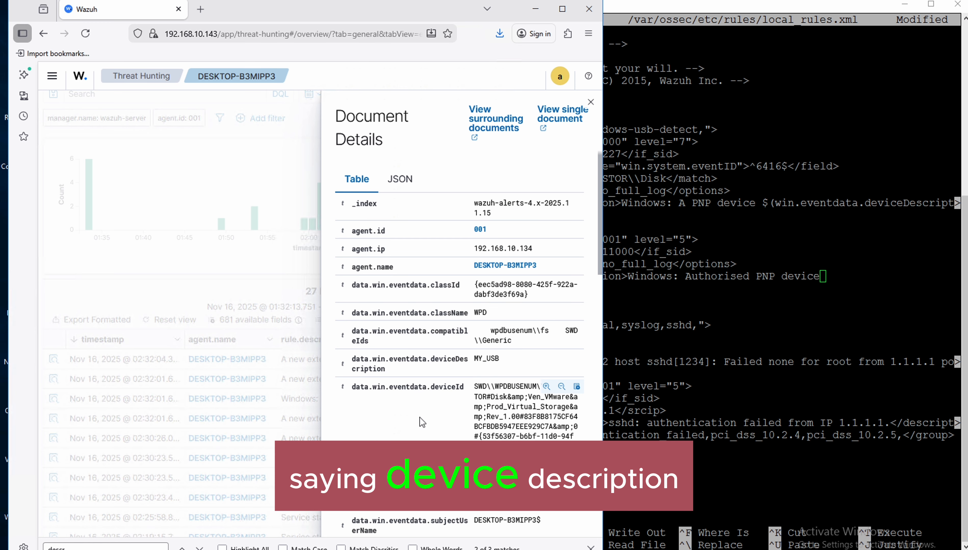
pyautogui.scroll(-2, 422, 423)
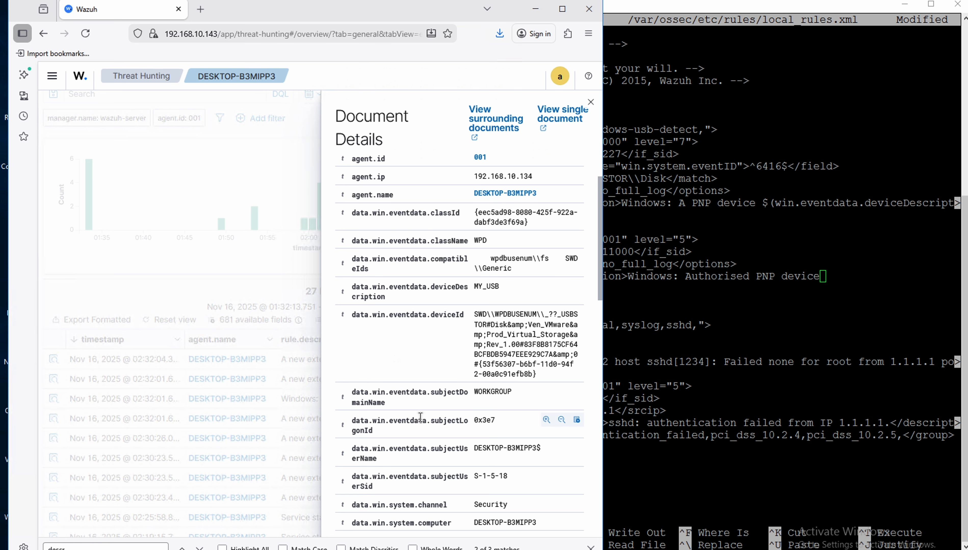
pyautogui.scroll(2, 421, 420)
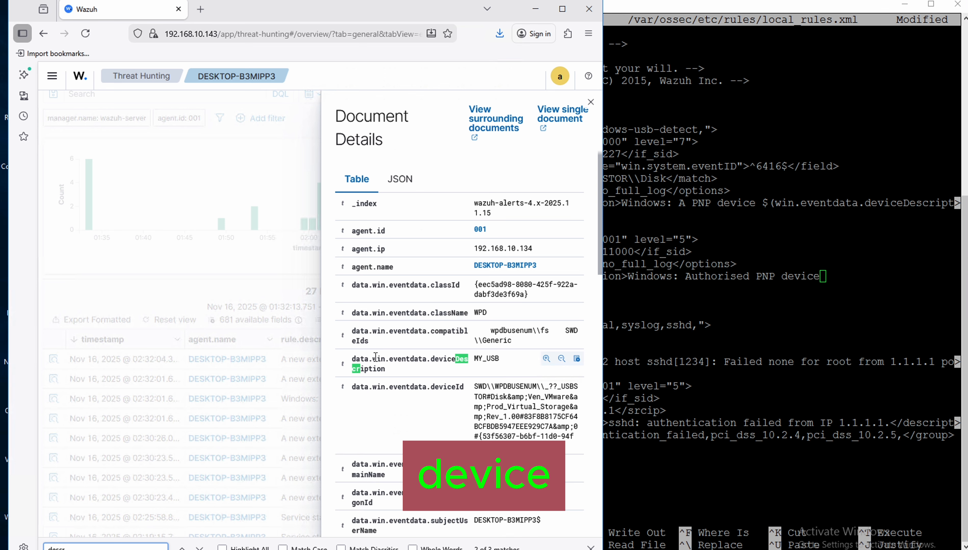
pyautogui.moveTo(372, 360); pyautogui.dragTo(387, 368)
pyautogui.hotkey('ctrl', 'c')
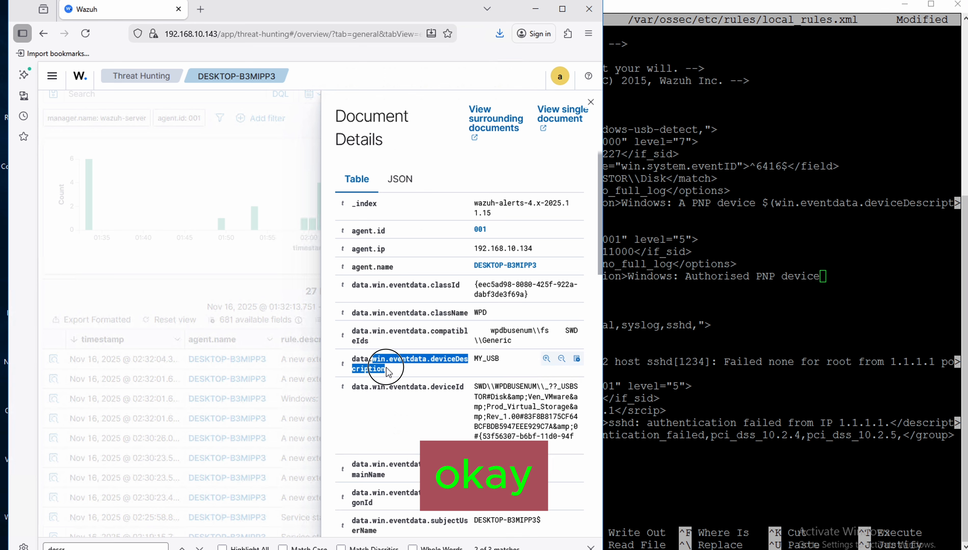
# Step: Continue rule 111001's description in nano with " $(win.eventdata.deviceDescription) was connected to $("
pyautogui.click(842, 275)
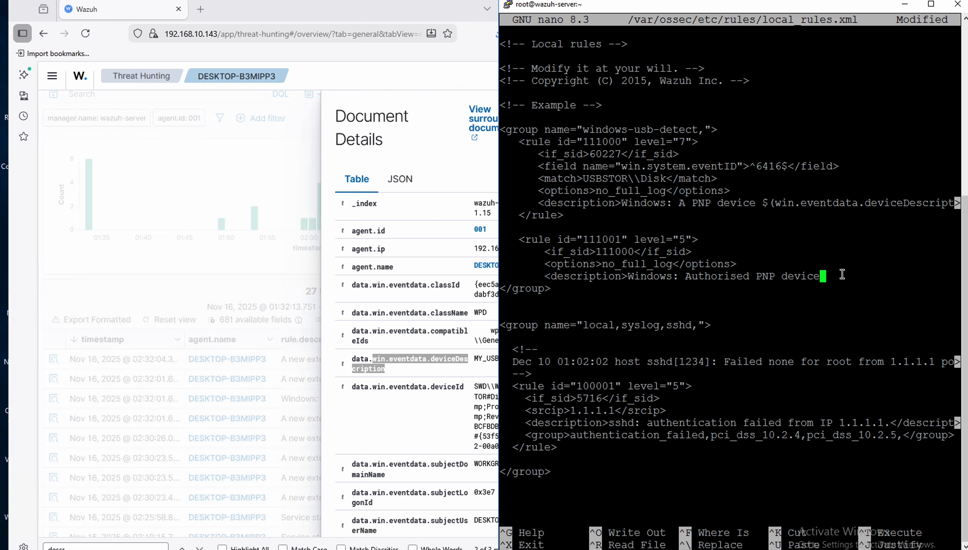
pyautogui.press('BackSpace')
pyautogui.write('e $')
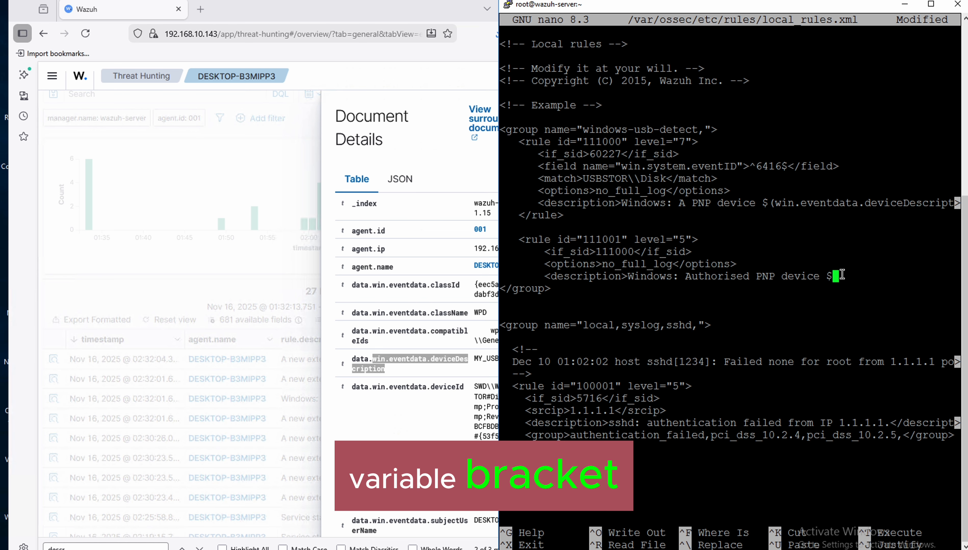
pyautogui.write('(')
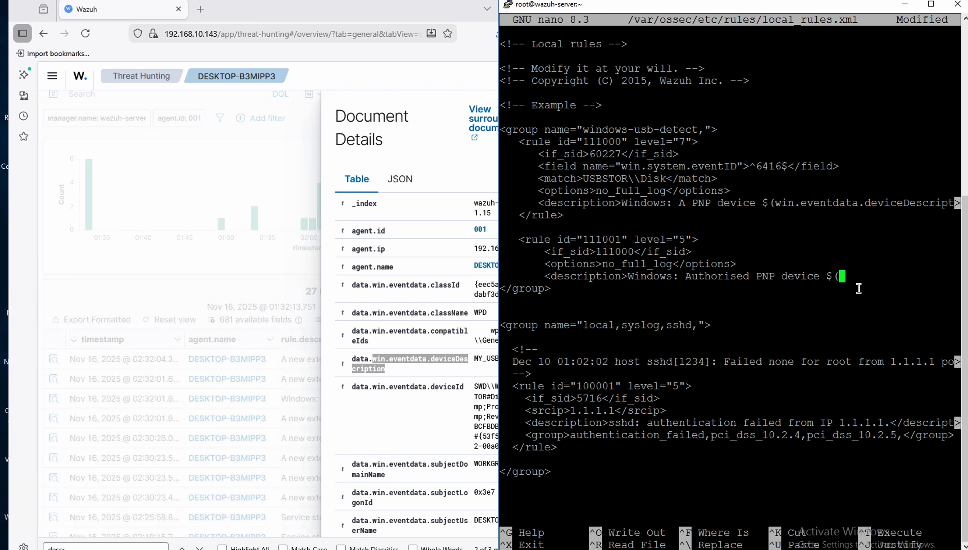
pyautogui.rightClick(851, 276)
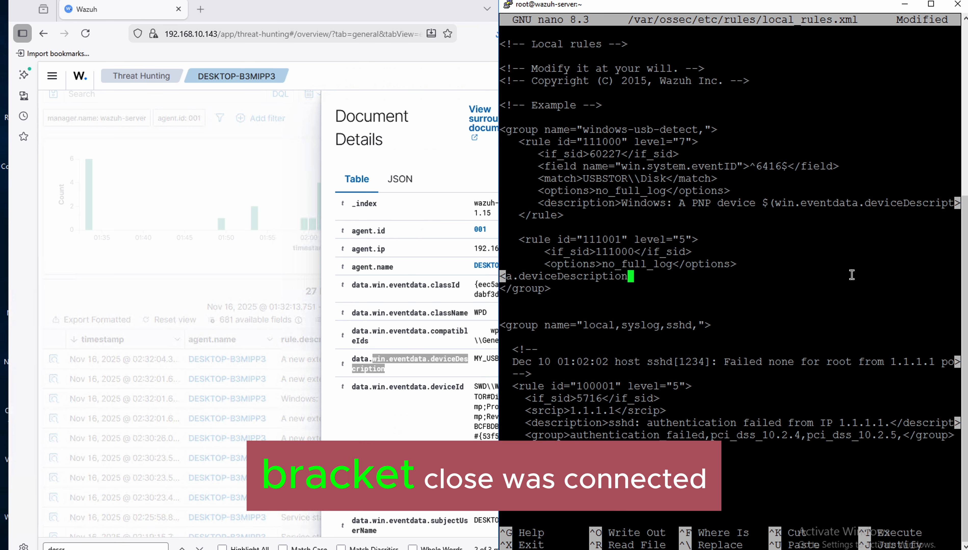
pyautogui.write(')')
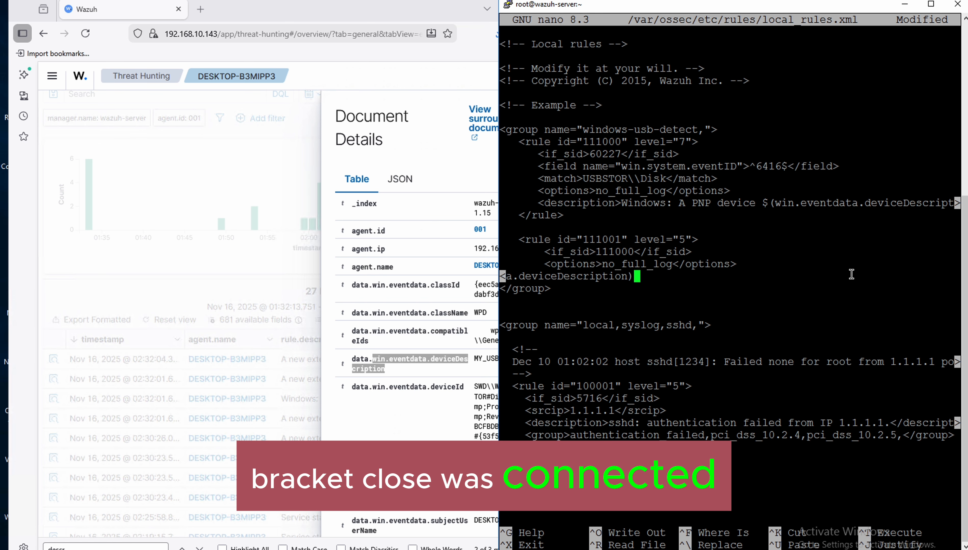
pyautogui.write(' was co')
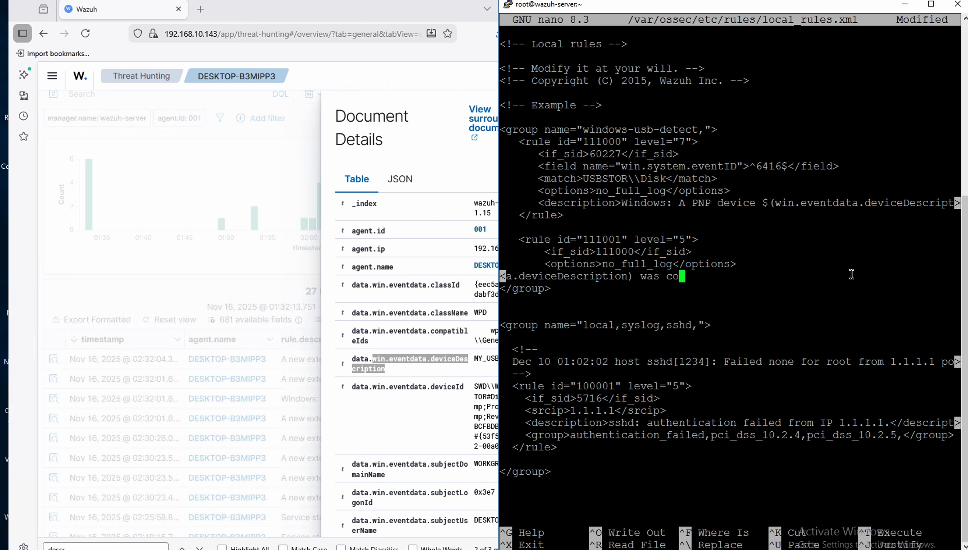
pyautogui.write('nnected to $(')
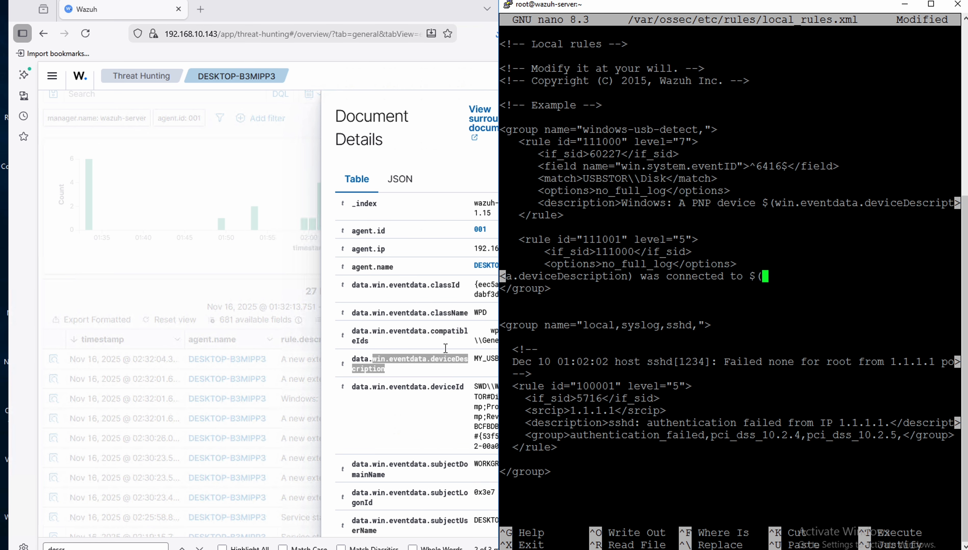
# Step: Find "comp" in the Wazuh document details, copy win.system.compute from the computer field name, and return to rule 111001's description in nano
pyautogui.click(445, 353)
pyautogui.press('super')
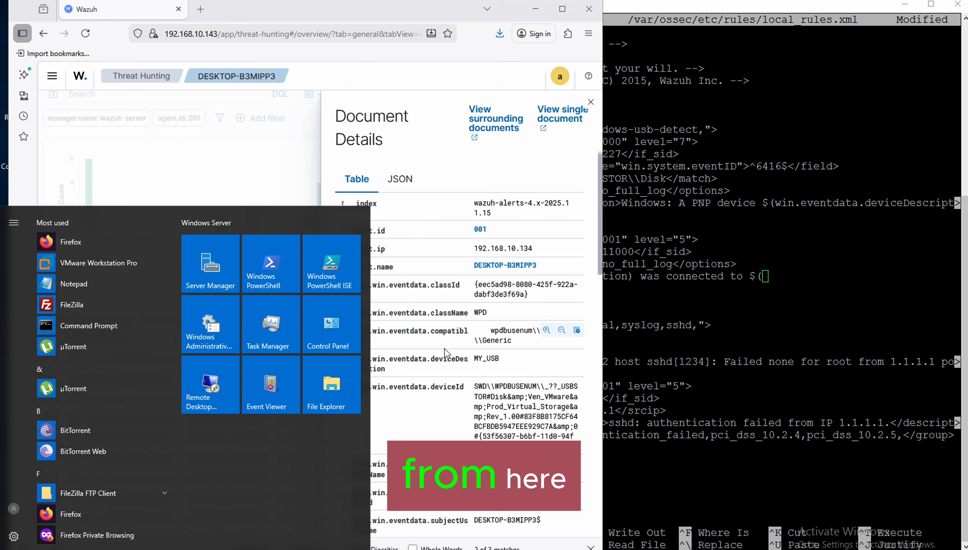
pyautogui.click(454, 353)
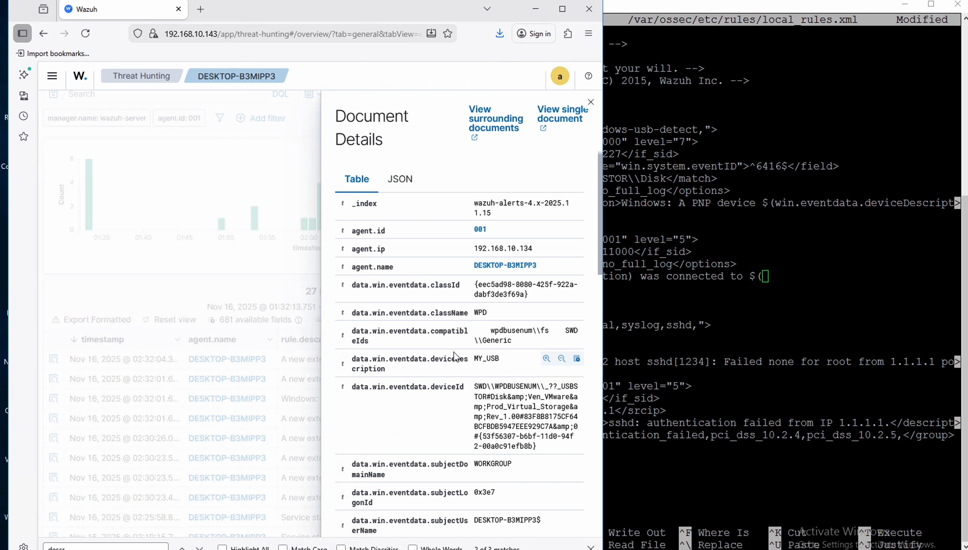
pyautogui.hotkey('ctrl', 'f')
pyautogui.write('comp')
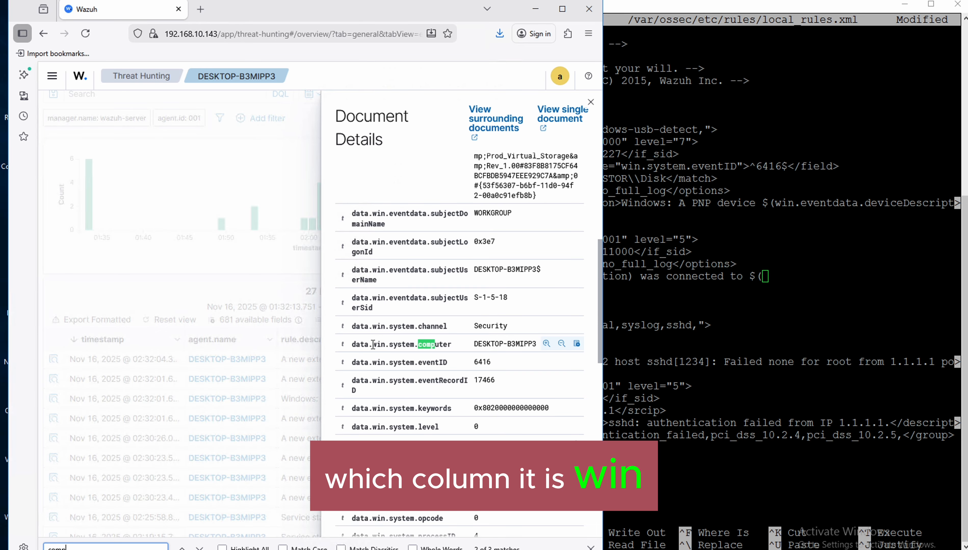
pyautogui.moveTo(373, 345); pyautogui.dragTo(450, 345)
pyautogui.hotkey('ctrl', 'c')
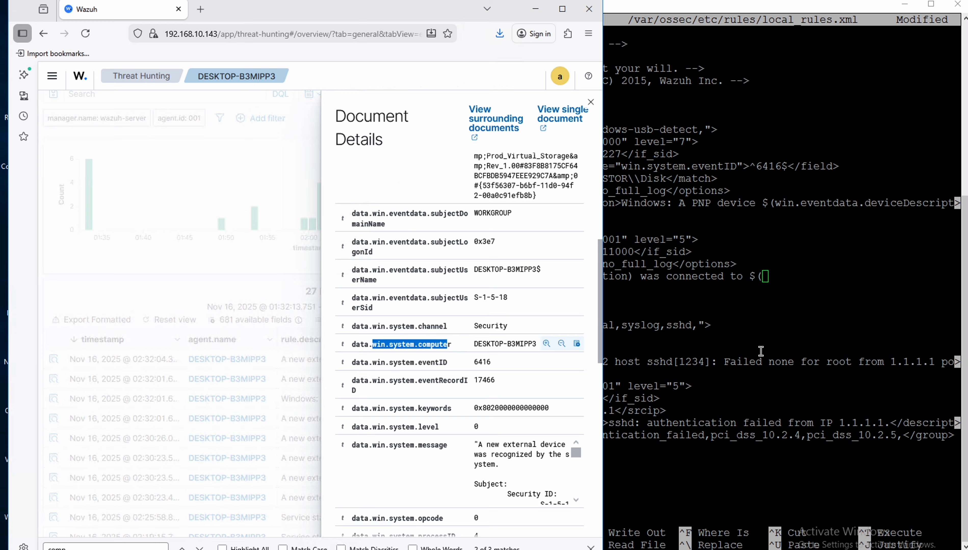
pyautogui.click(783, 280)
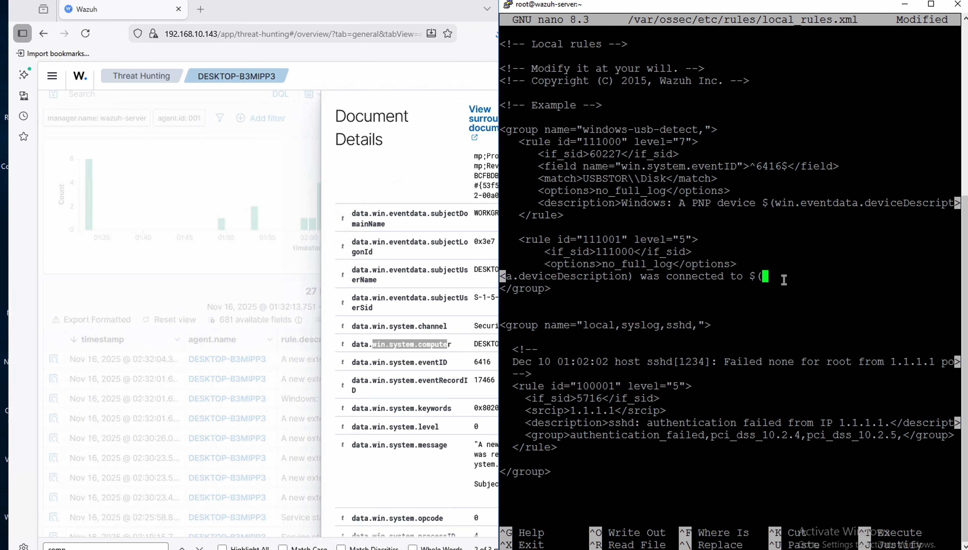
# Step: Finish rule 111001's description by pasting win.system.compute into the open variable, then adding the closing bracket, a period and </description>
pyautogui.rightClick(784, 280)
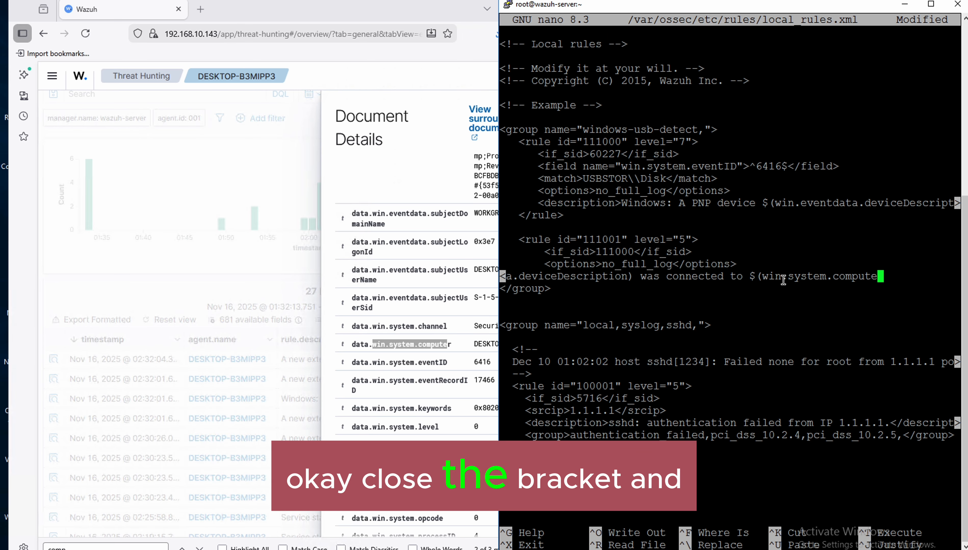
pyautogui.write(')')
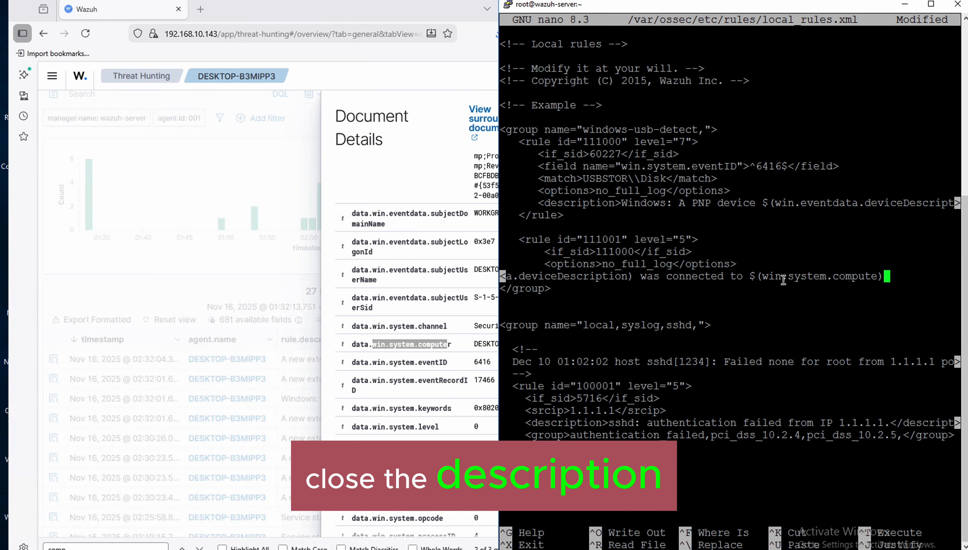
pyautogui.write('.')
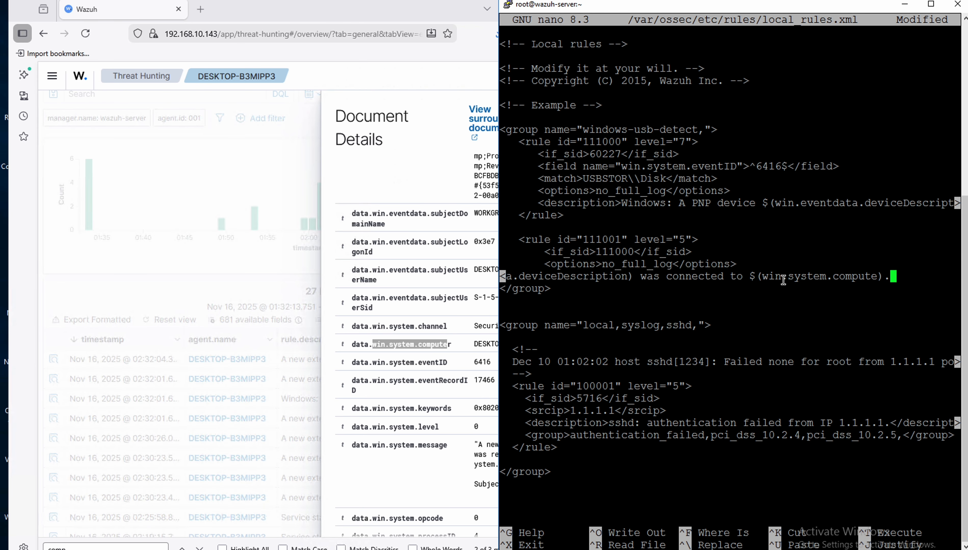
pyautogui.write('</descr')
pyautogui.write('iption>')
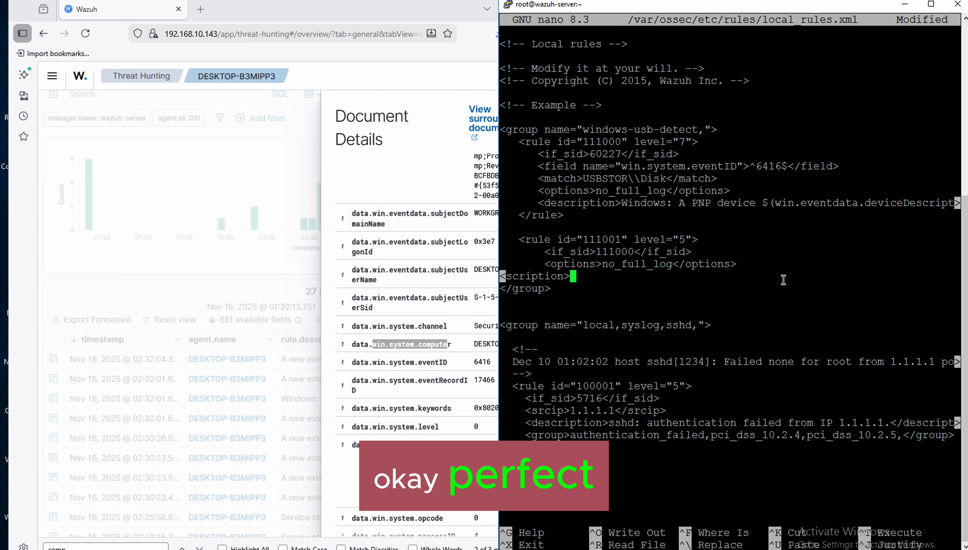
# Step: Close rule 111001 with an indented </rule> tag on its own line before </group>, and add empty lines below it for another rule
pyautogui.press('Down')
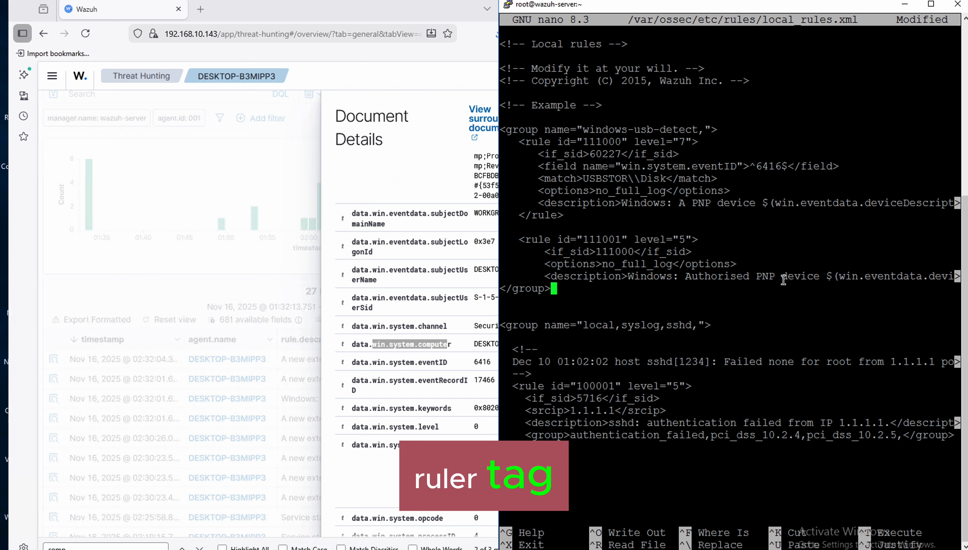
pyautogui.press('Return')
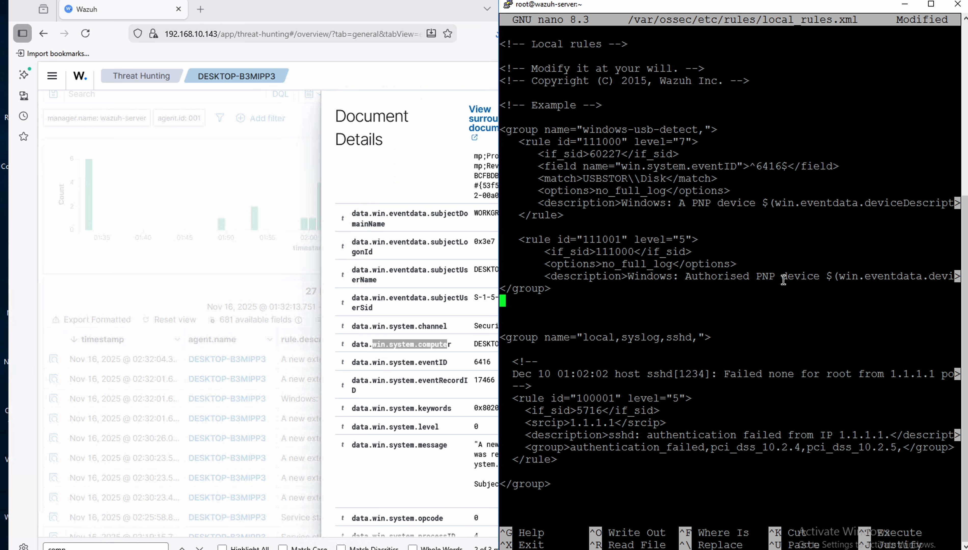
pyautogui.press('BackSpace')
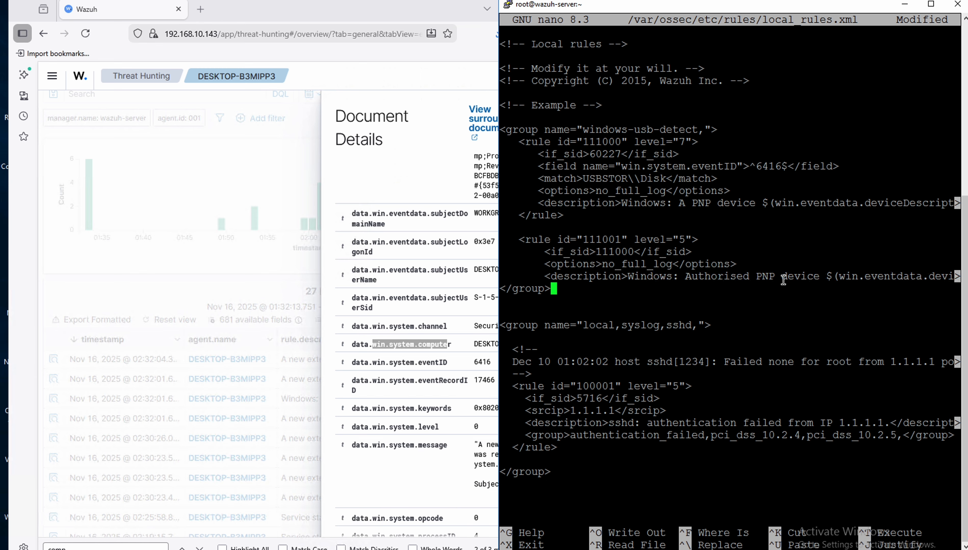
pyautogui.press('Left')
pyautogui.press('Left')
pyautogui.press('Left')
pyautogui.press('Left')
pyautogui.press('Left')
pyautogui.press('Left')
pyautogui.press('Left')
pyautogui.press('Left')
pyautogui.press('Return')
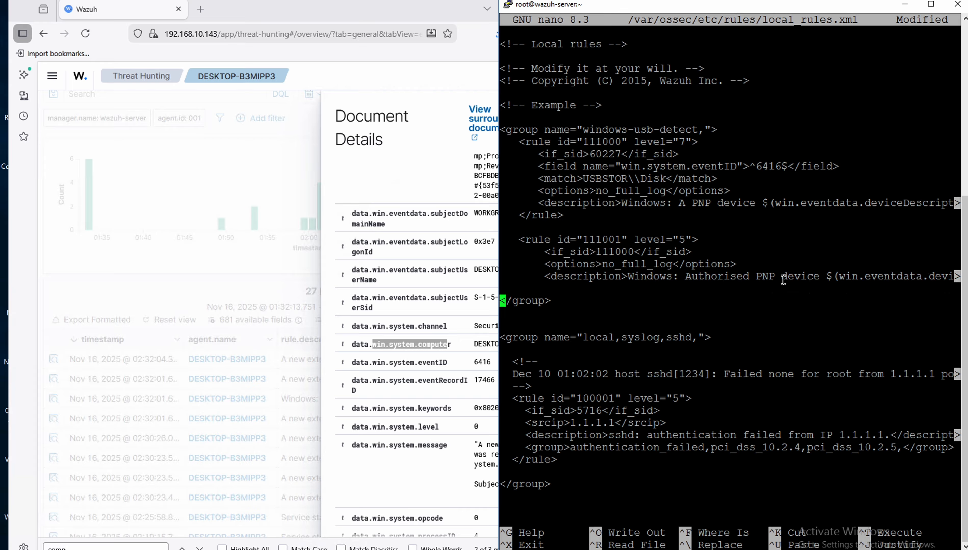
pyautogui.press('Up')
pyautogui.press('Tab')
pyautogui.press('Tab')
pyautogui.press('Tab')
pyautogui.press('BackSpace')
pyautogui.press('BackSpace')
pyautogui.press('BackSpace')
pyautogui.write('<')
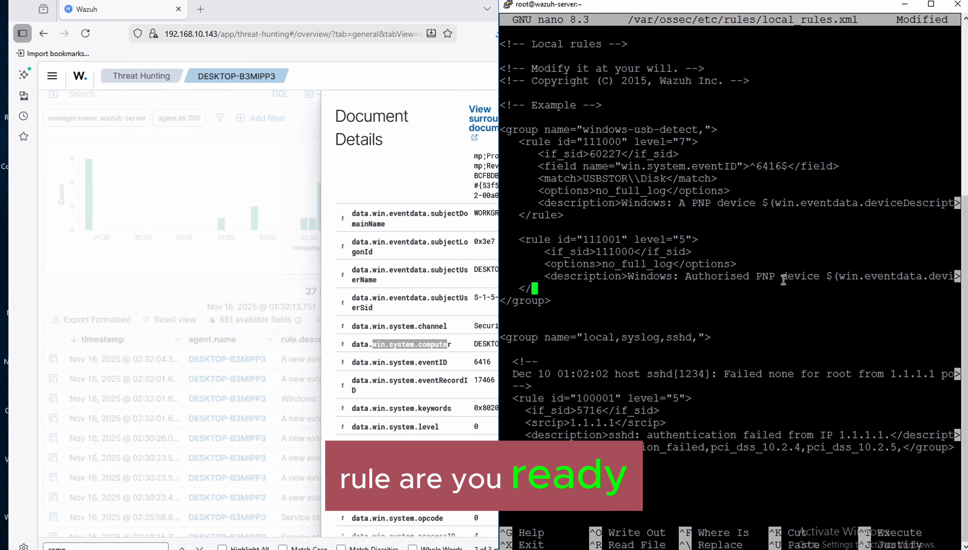
pyautogui.write('/rul')
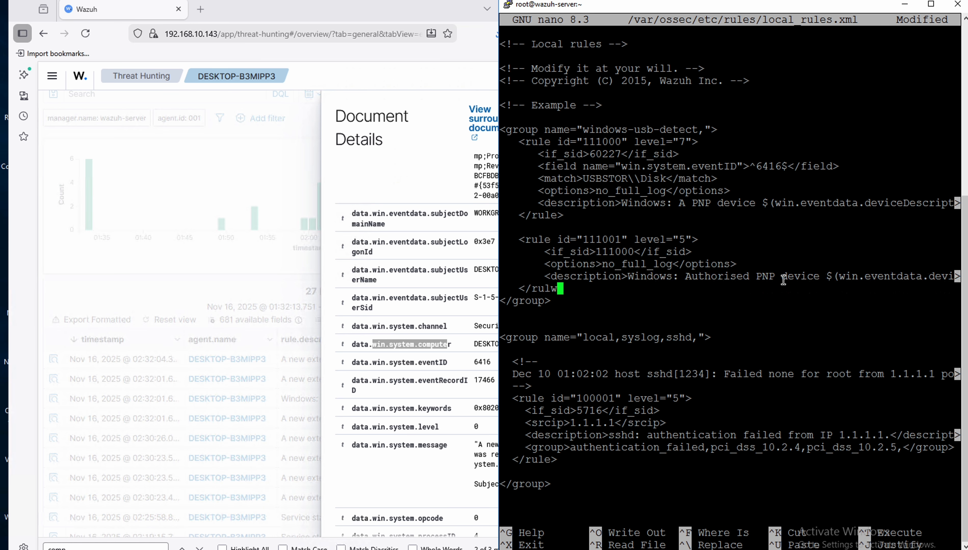
pyautogui.write('e>')
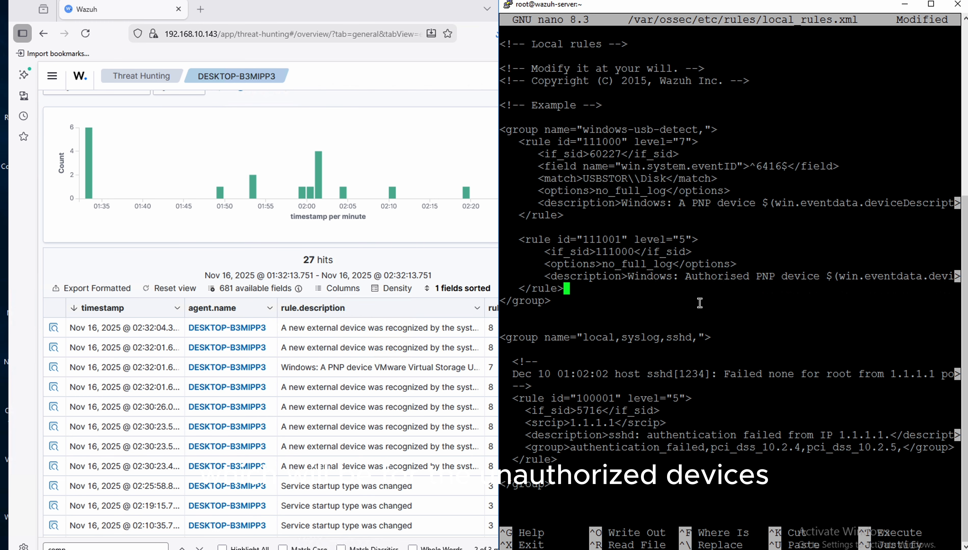
pyautogui.press('Return')
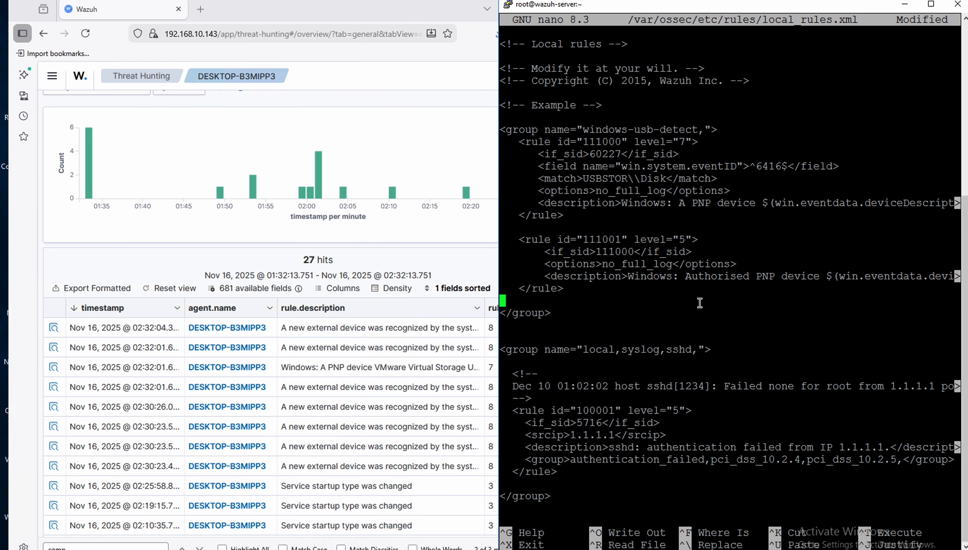
pyautogui.press('Return')
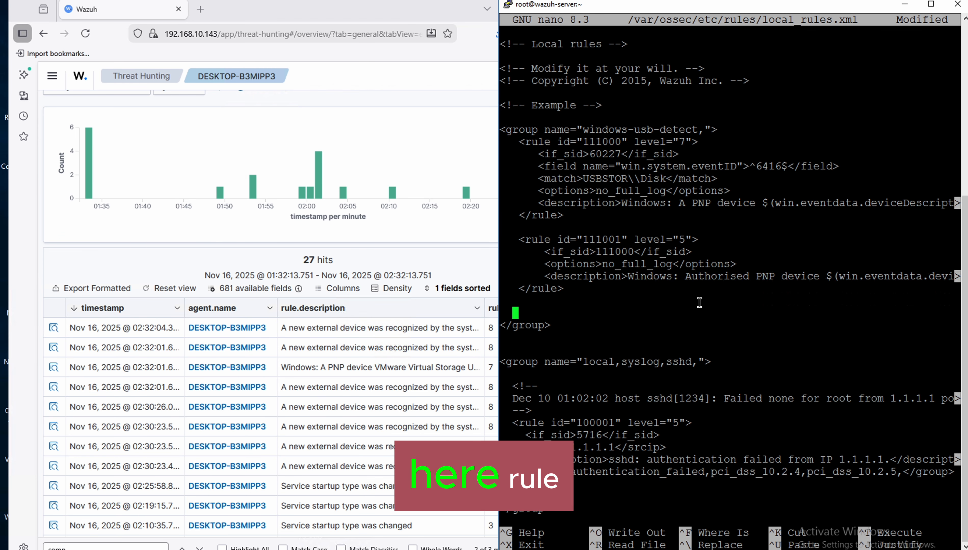
pyautogui.write('<rule')
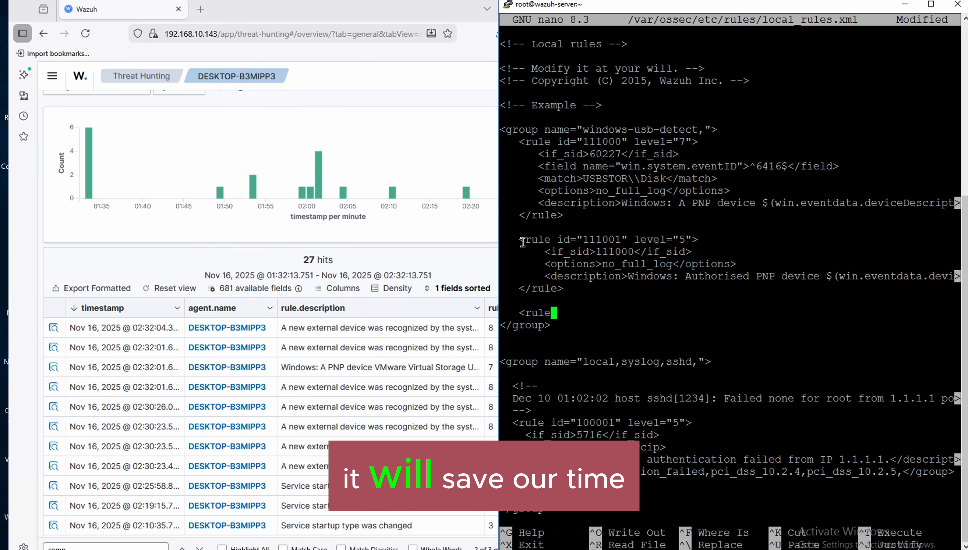
pyautogui.press('BackSpace')
pyautogui.press('BackSpace')
pyautogui.press('BackSpace')
pyautogui.press('BackSpace')
pyautogui.press('BackSpace')
pyautogui.press('BackSpace')
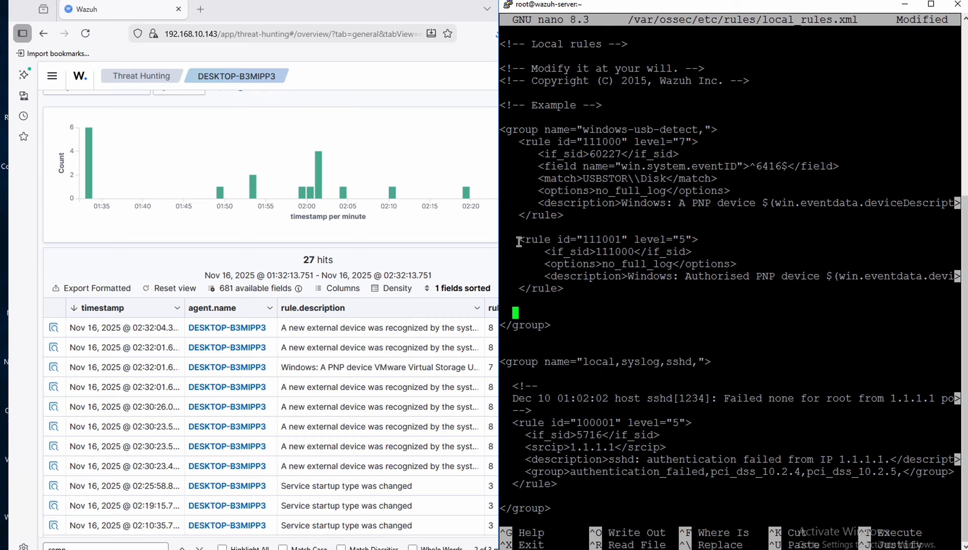
# Step: Copy rule 111001's opening tag, if_sid and options lines and paste them below that rule's closing tag
pyautogui.moveTo(520, 242); pyautogui.dragTo(741, 265)
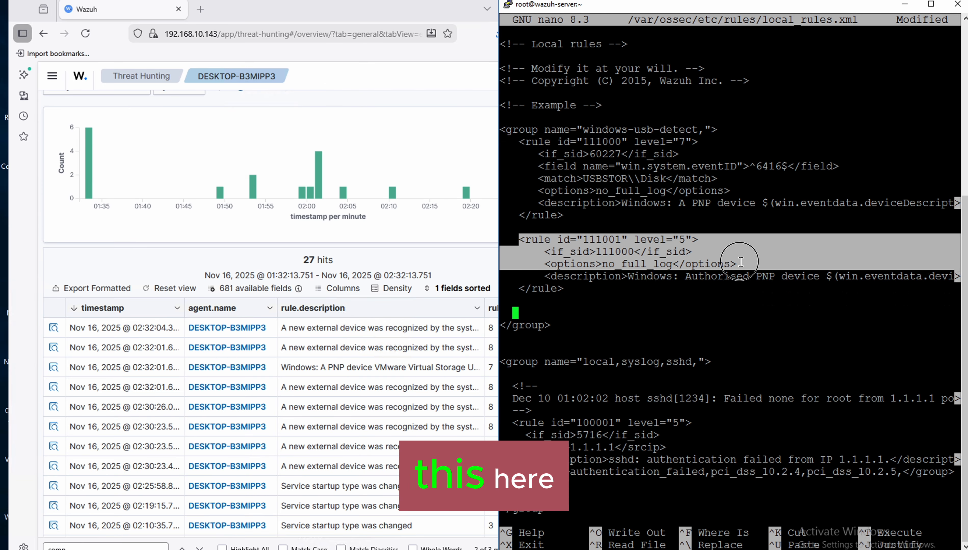
pyautogui.click(530, 313)
pyautogui.rightClick(529, 312)
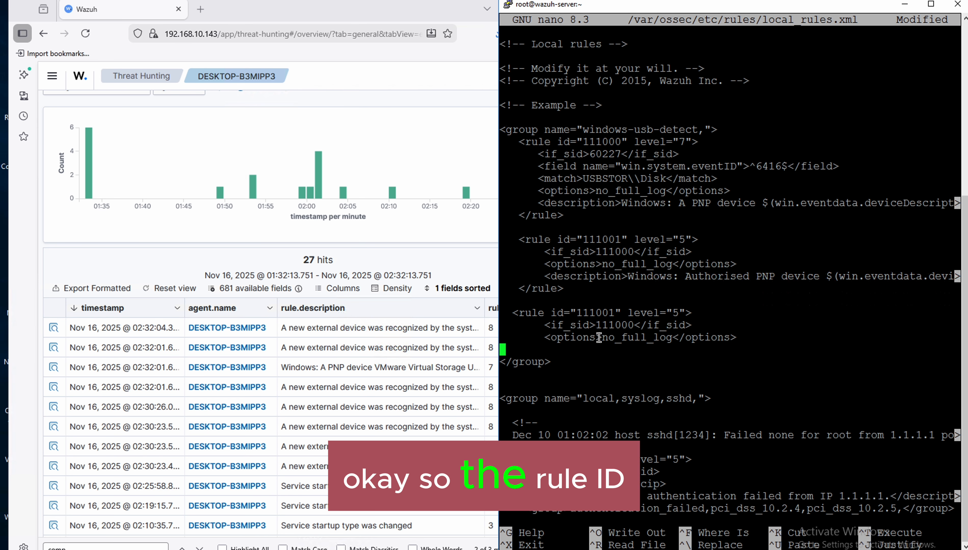
# Step: Change the rule id in the pasted copy's opening tag to 111002
pyautogui.press('Up')
pyautogui.press('Up')
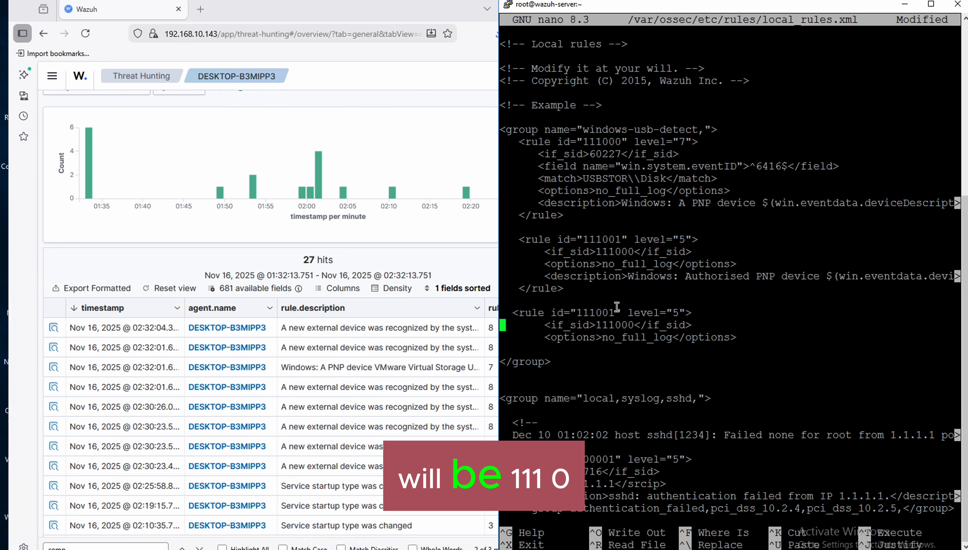
pyautogui.press('Right')
pyautogui.press('Right')
pyautogui.press('Right')
pyautogui.press('Right')
pyautogui.press('Right')
pyautogui.press('Up')
pyautogui.press('Right')
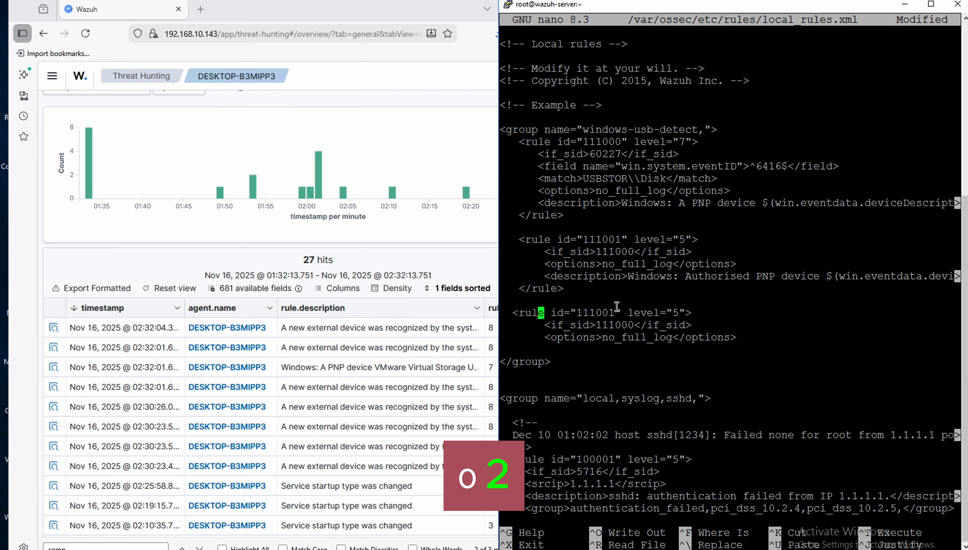
pyautogui.press('Right')
pyautogui.press('Right')
pyautogui.press('Right')
pyautogui.press('Right')
pyautogui.press('Right')
pyautogui.press('Right')
pyautogui.press('Right')
pyautogui.press('Right')
pyautogui.press('Right')
pyautogui.press('Right')
pyautogui.press('Right')
pyautogui.press('Right')
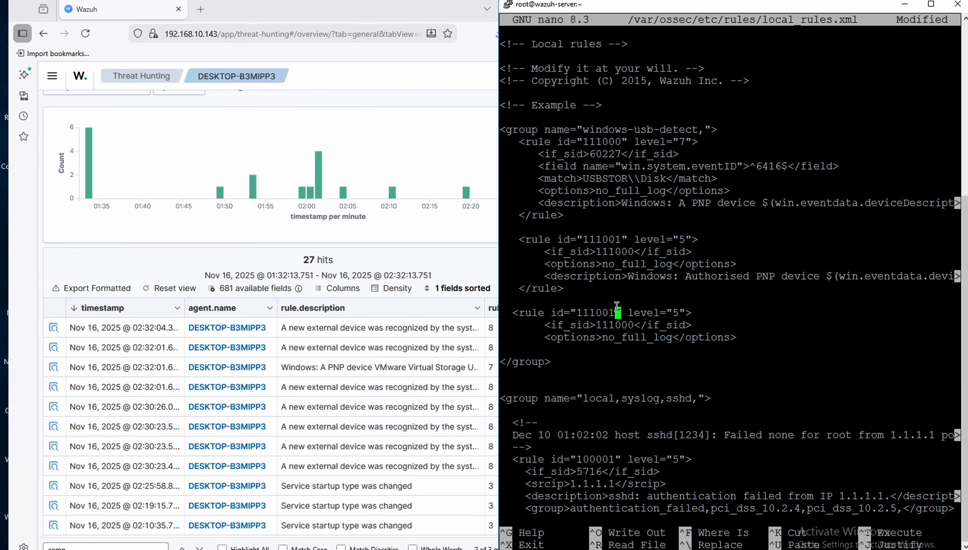
pyautogui.press('BackSpace')
pyautogui.write('2')
# Step: Set the level of rule 111002 to 9
pyautogui.press('Right')
pyautogui.press('Right')
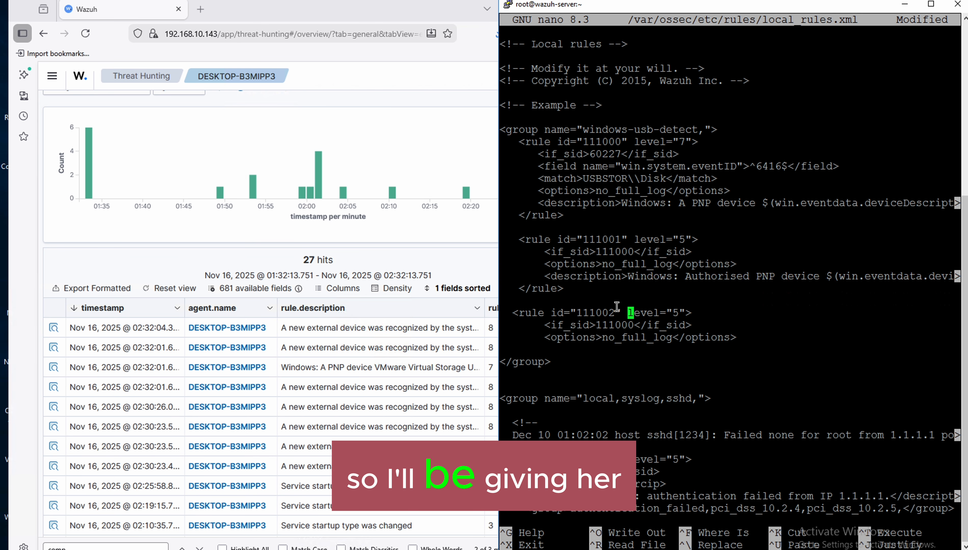
pyautogui.press('Right')
pyautogui.press('Right')
pyautogui.press('Right')
pyautogui.press('Right')
pyautogui.press('Right')
pyautogui.press('Right')
pyautogui.press('Right')
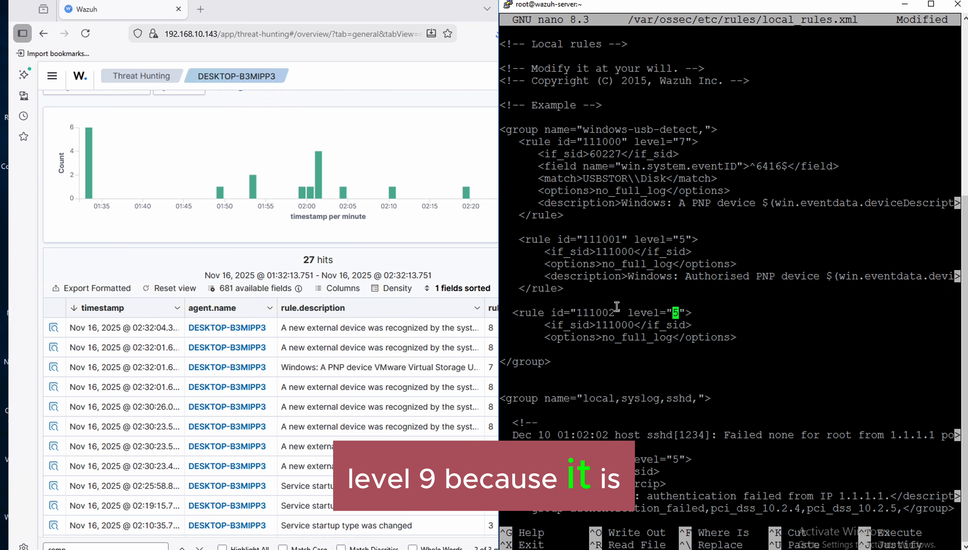
pyautogui.press('Delete')
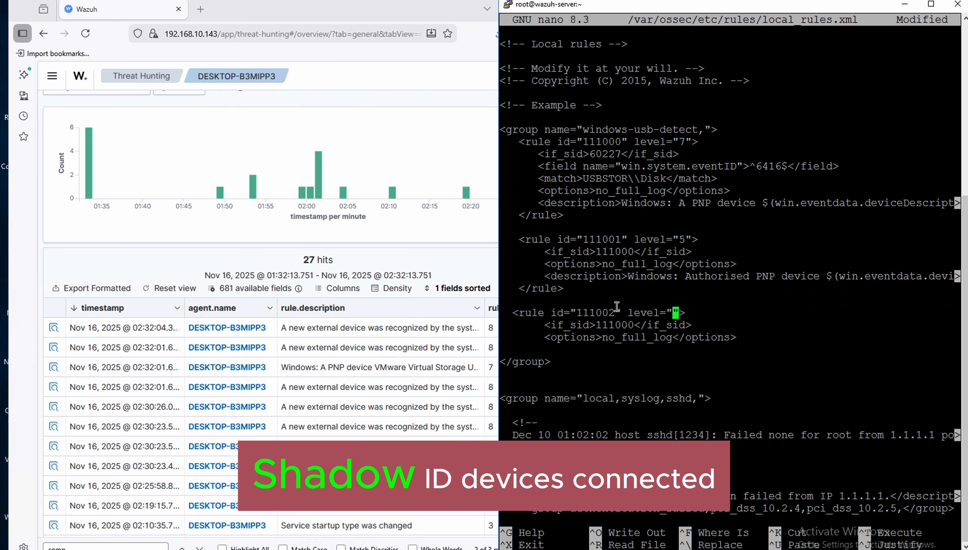
pyautogui.write('9')
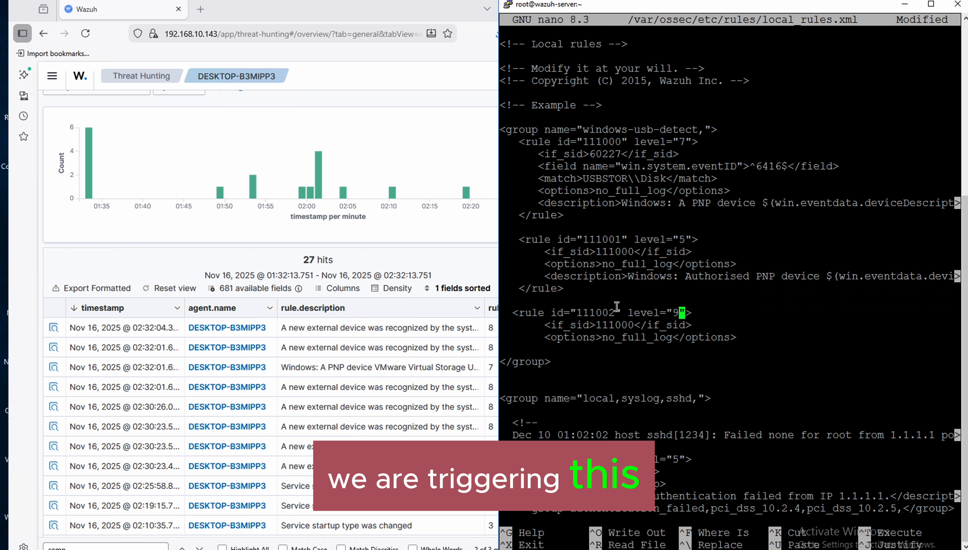
# Step: Insert a line after the if_sid line of rule 111002 and begin it with <list field="
pyautogui.press('Down')
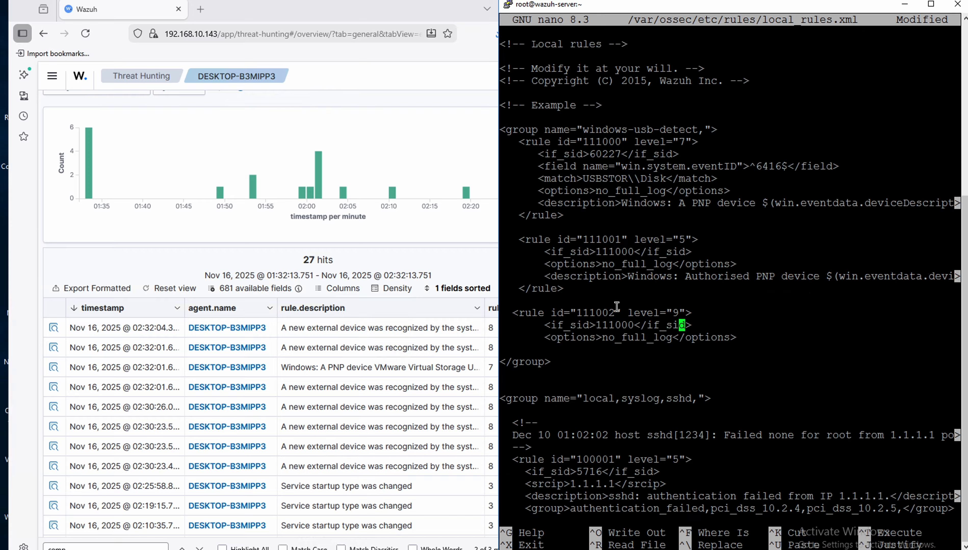
pyautogui.press('End')
pyautogui.press('Return')
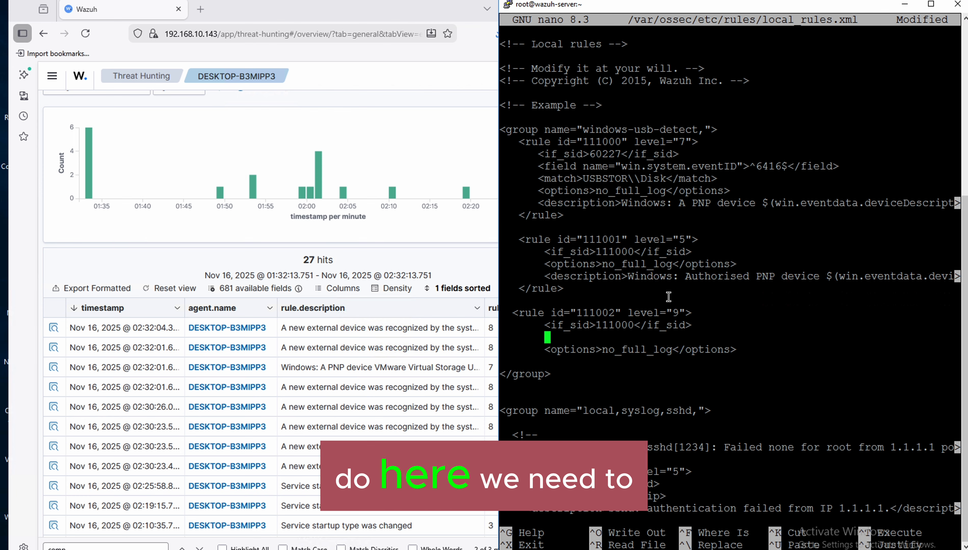
pyautogui.write('<list')
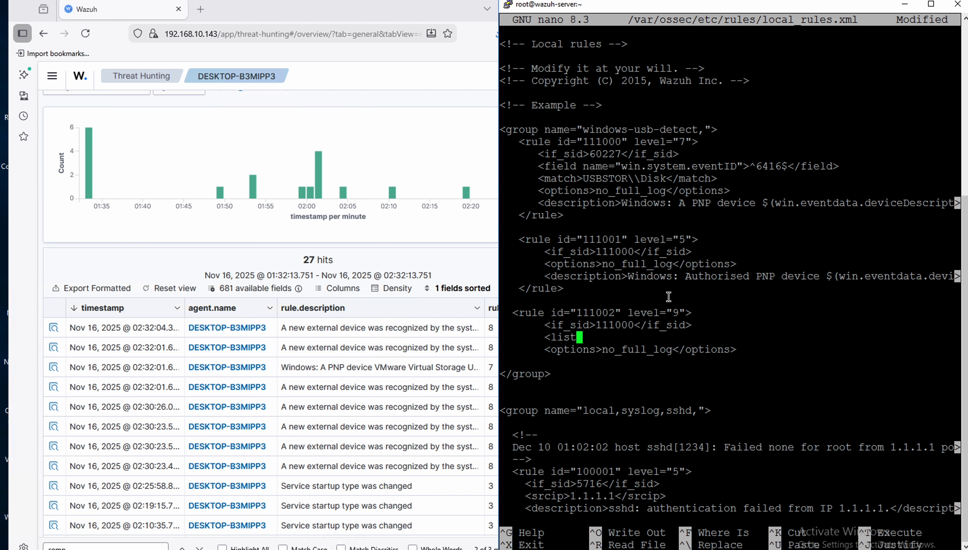
pyautogui.write(' fieeld')
pyautogui.press('BackSpace')
pyautogui.press('BackSpace')
pyautogui.press('BackSpace')
pyautogui.write('ld')
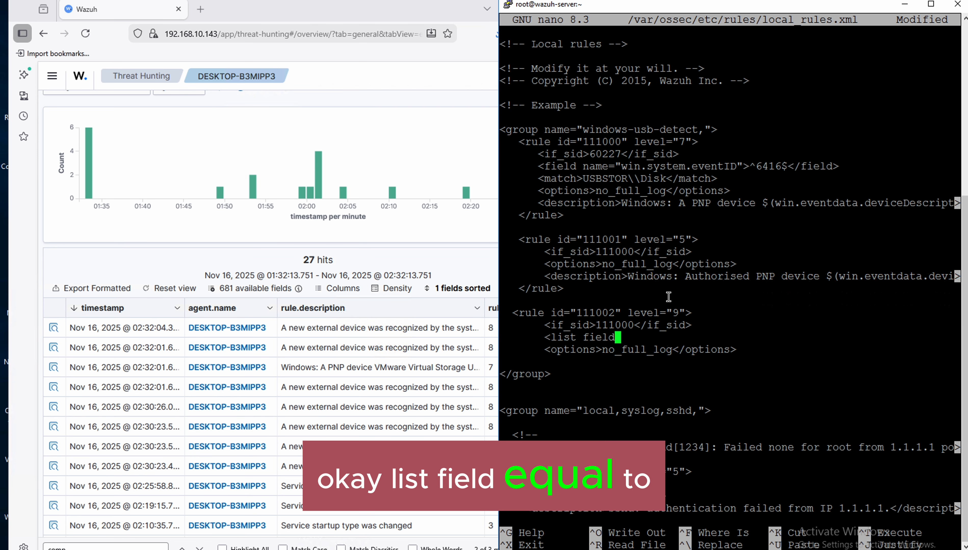
pyautogui.write('=')
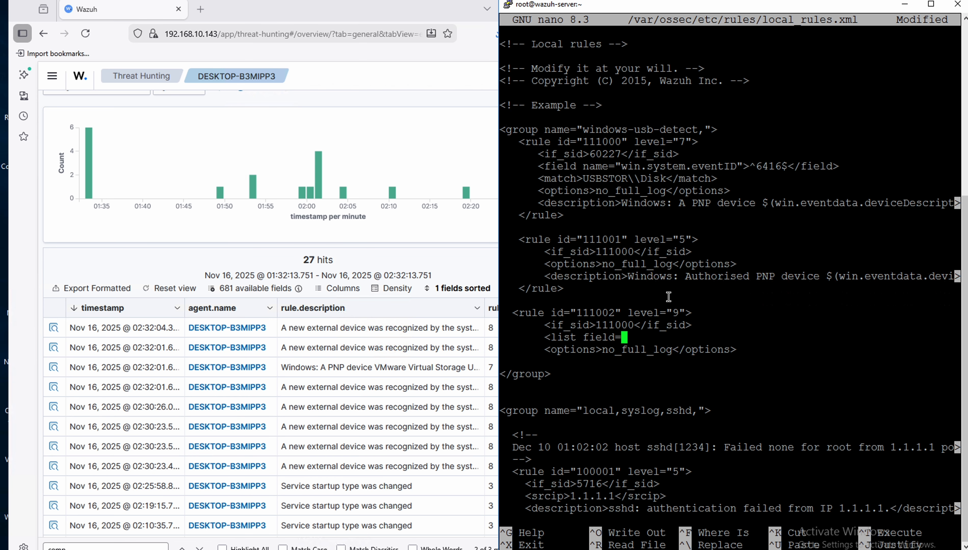
pyautogui.write('"')
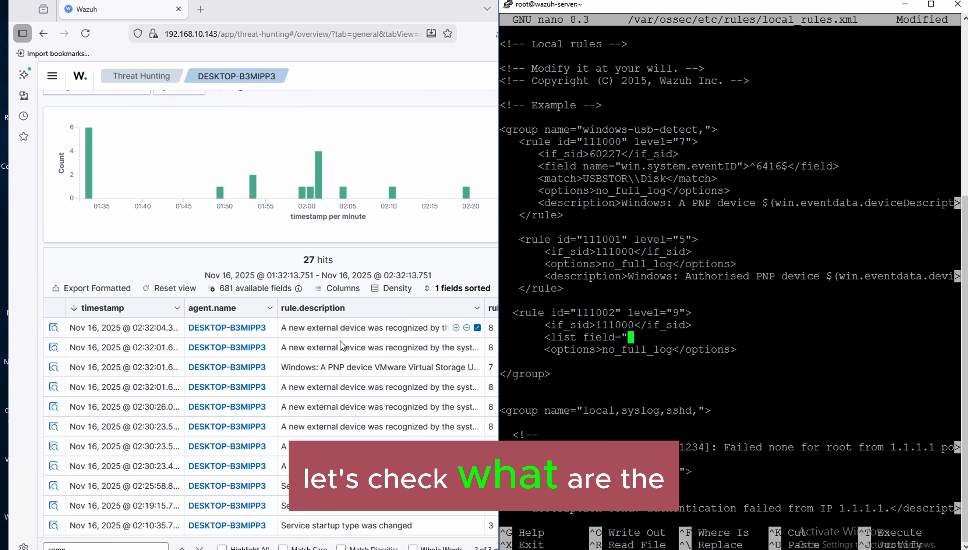
# Step: Open the details of the most recent alert in the Wazuh dashboard and copy the field name win.eventdata.deviceId
pyautogui.click(54, 347)
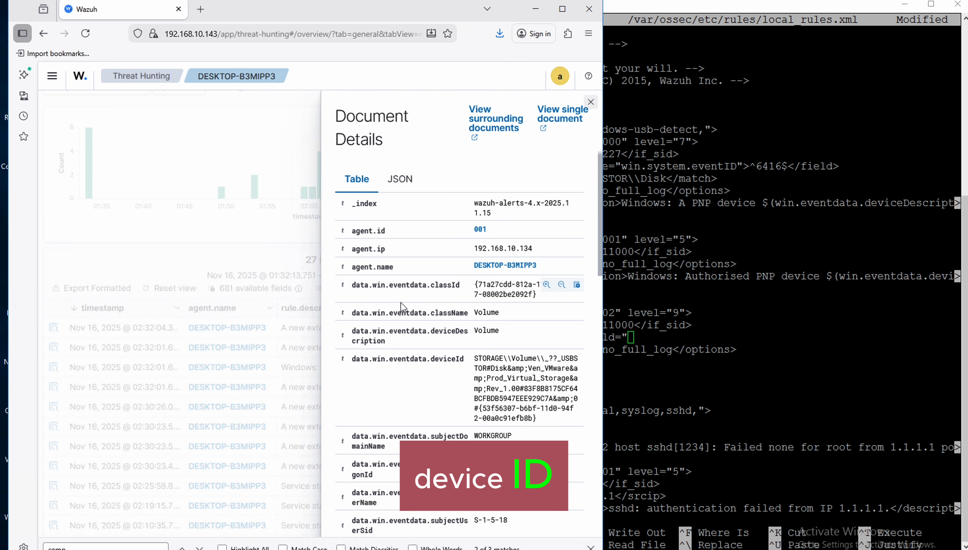
pyautogui.click(54, 332)
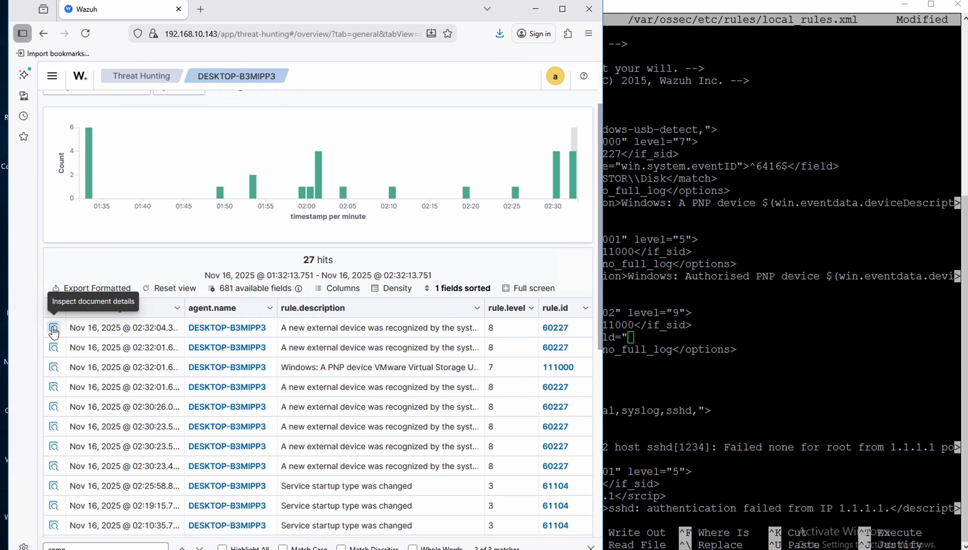
pyautogui.click(54, 329)
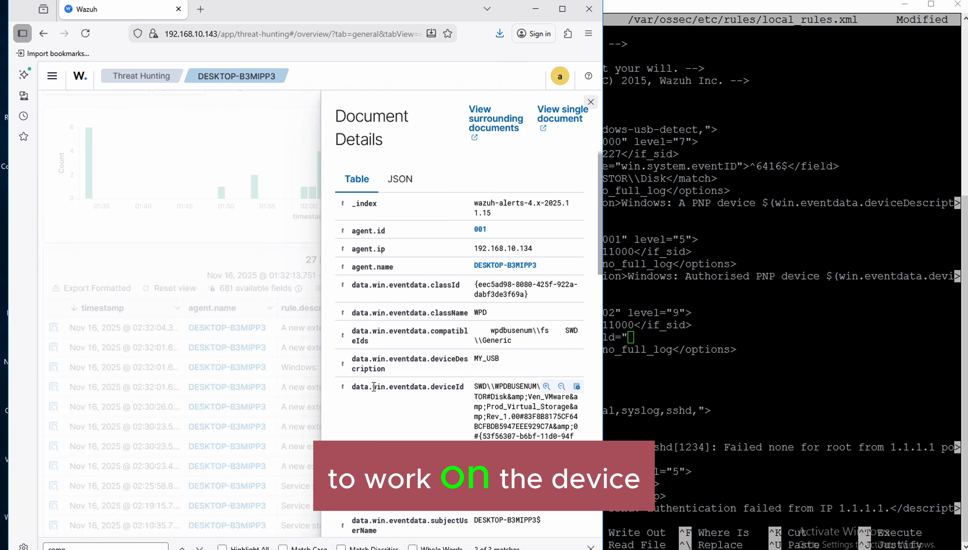
pyautogui.click(373, 387)
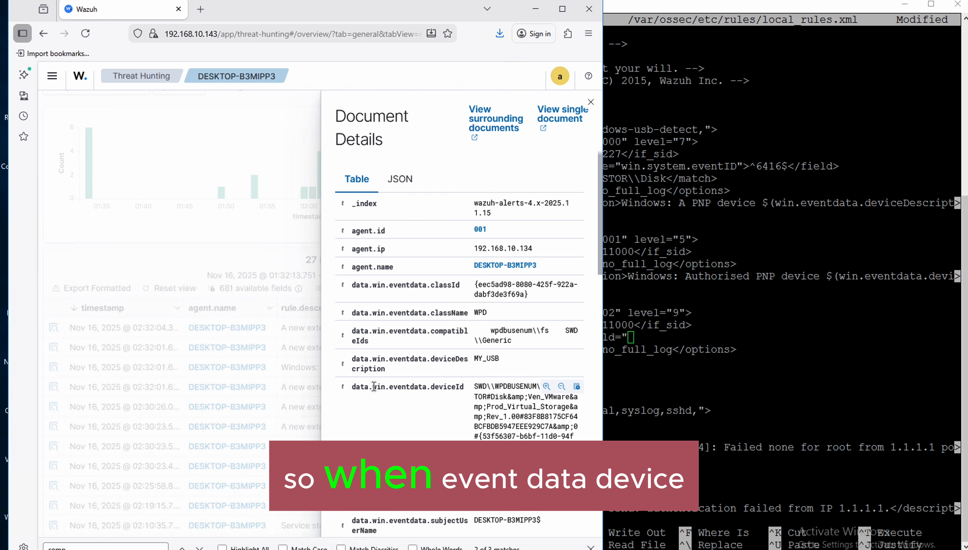
pyautogui.moveTo(373, 387); pyautogui.dragTo(450, 388)
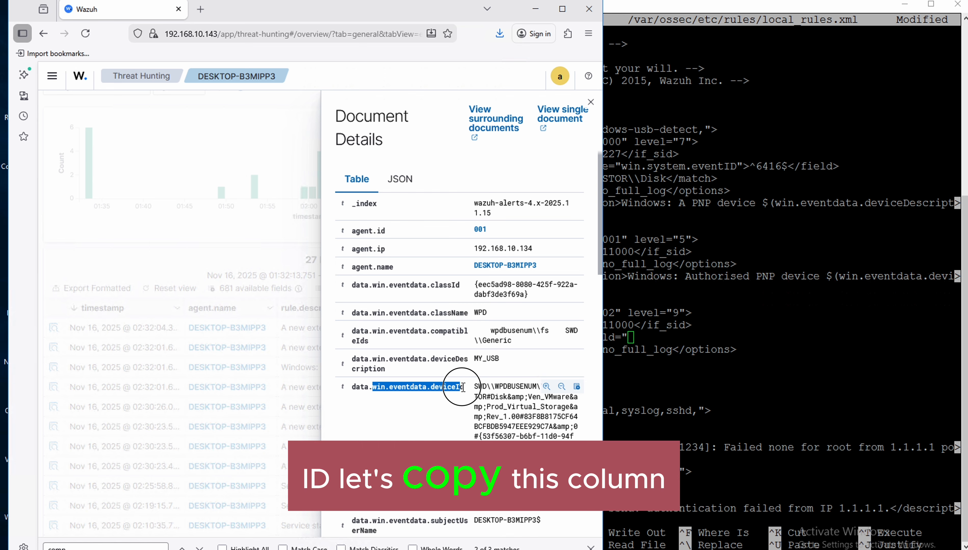
pyautogui.moveTo(458, 388); pyautogui.dragTo(465, 389)
pyautogui.hotkey('ctrl', 'c')
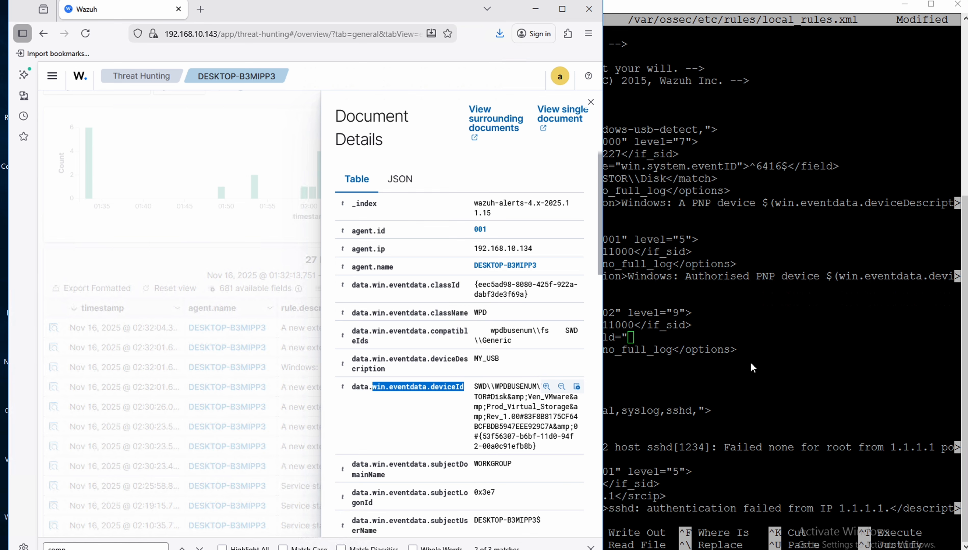
# Step: Back in the nano terminal, paste win.eventdata.deviceId as the list field value in rule 111002 and close the quote
pyautogui.click(650, 332)
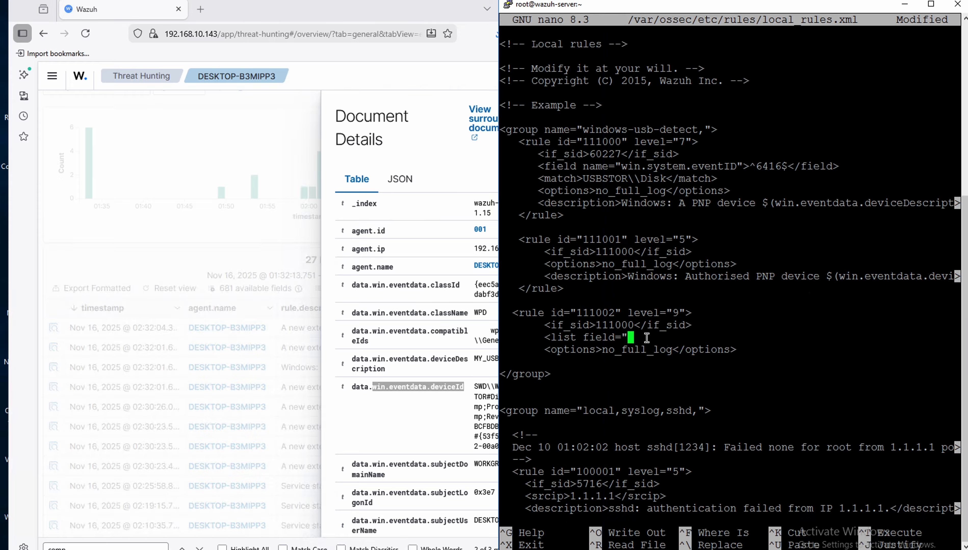
pyautogui.rightClick(646, 338)
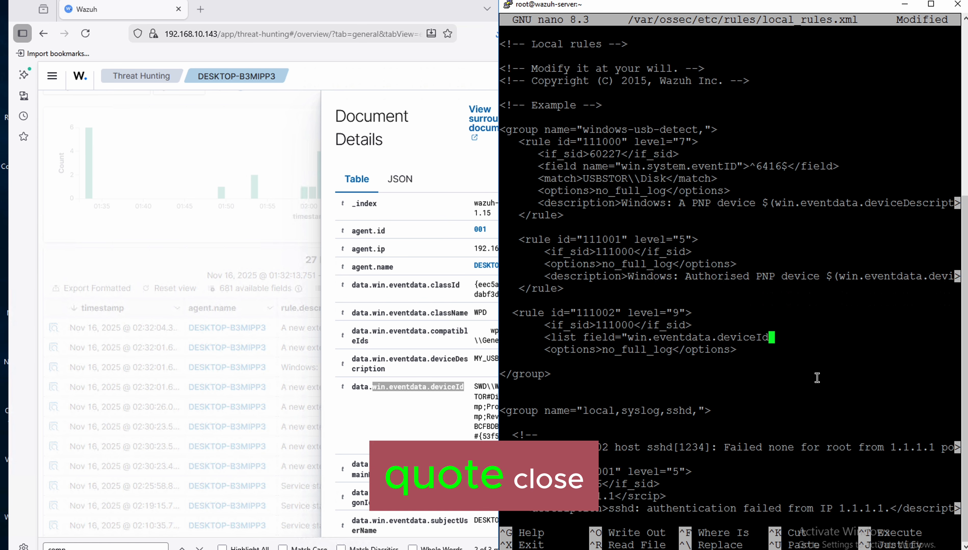
pyautogui.write('"')
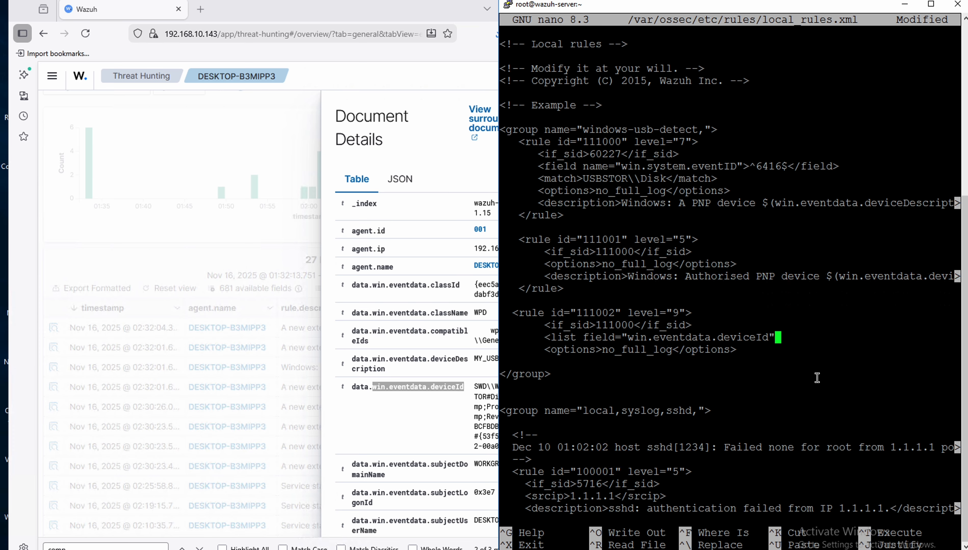
# Step: Add the attribute lookup="not_match_key" to the list tag of rule 111002 and close the opening tag
pyautogui.write(' lookup')
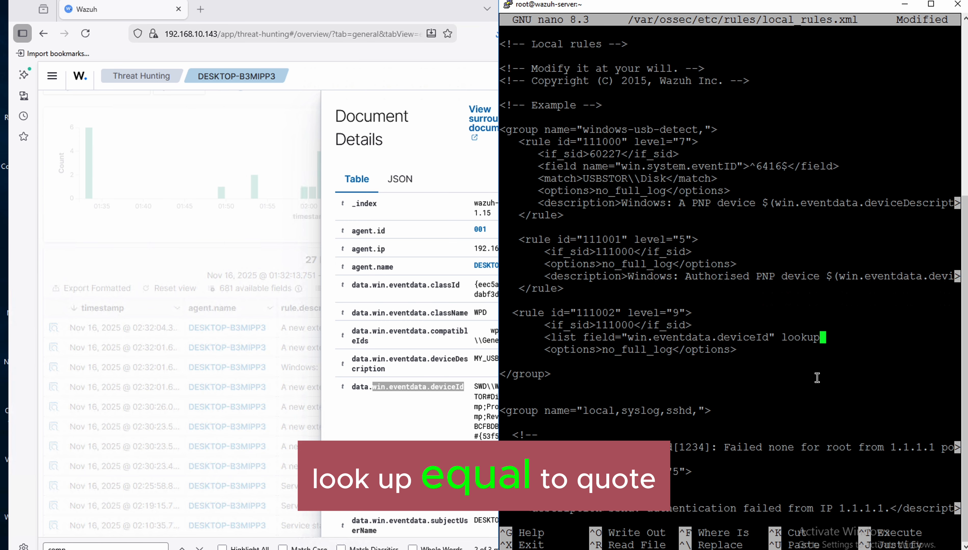
pyautogui.write('="')
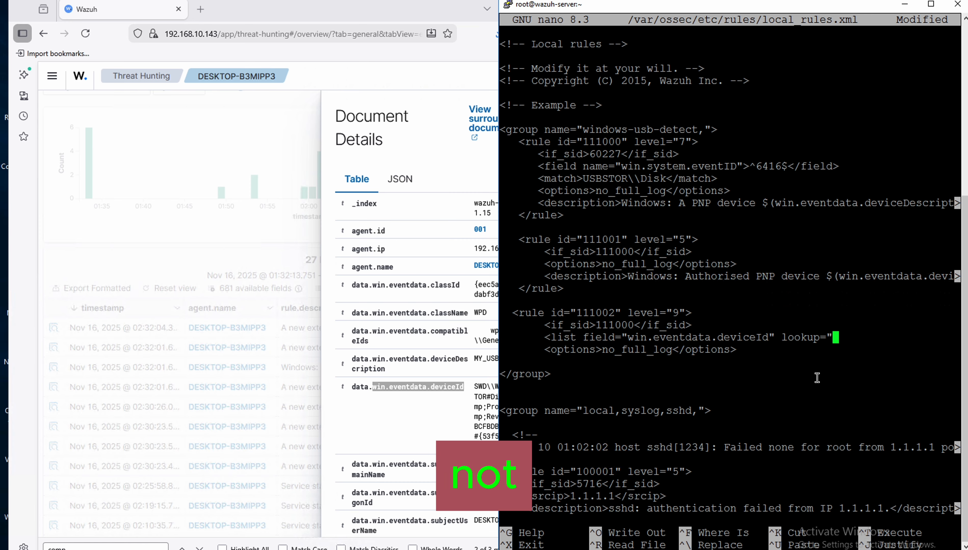
pyautogui.write('not_mat')
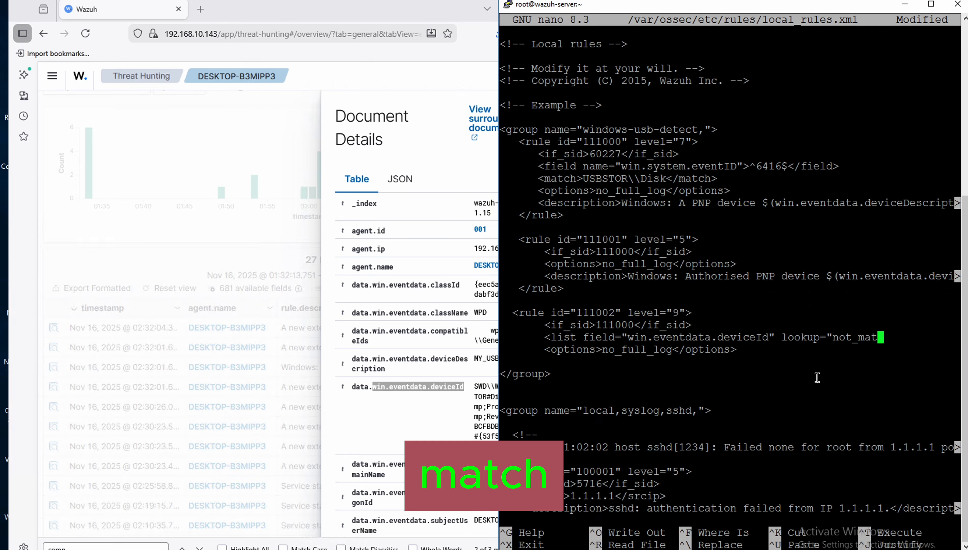
pyautogui.write('ch_key')
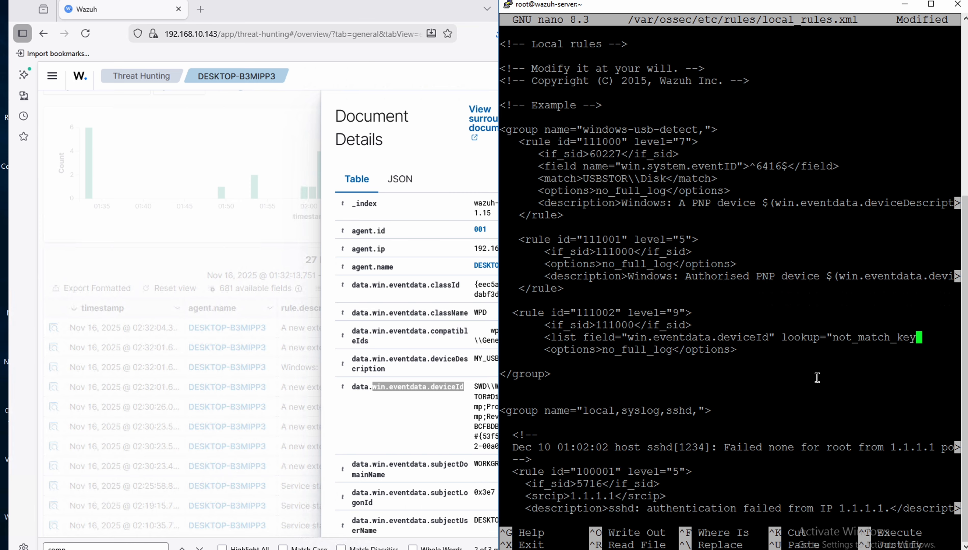
pyautogui.write('"')
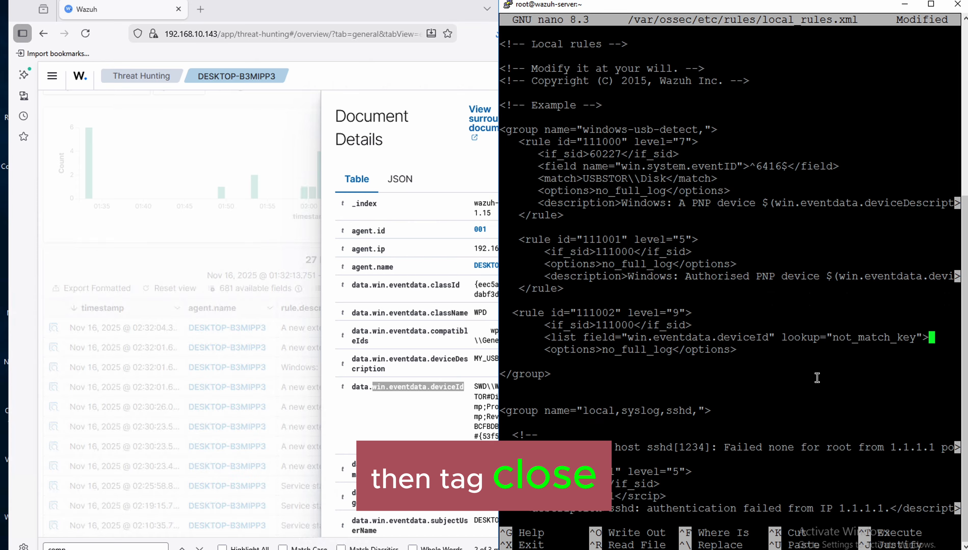
pyautogui.write('>')
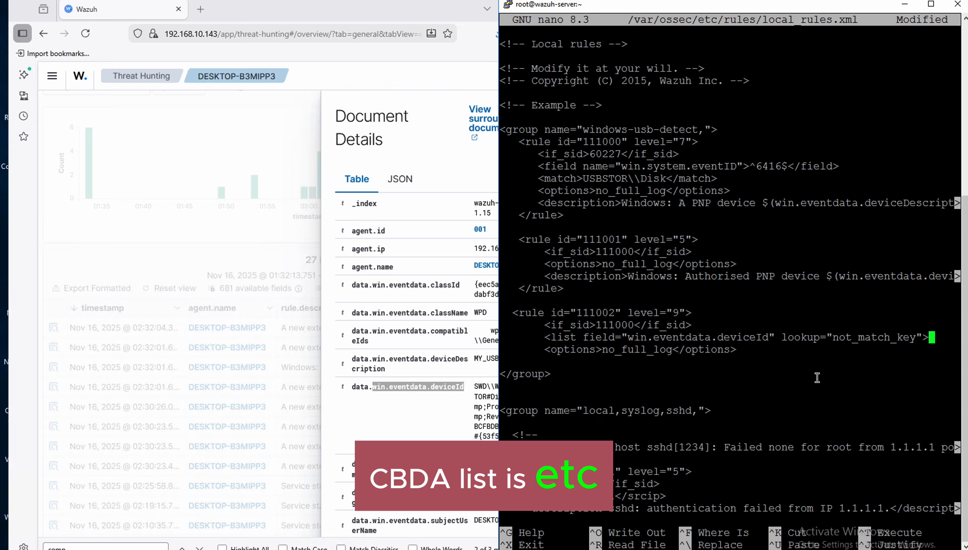
# Step: Enter the CDB list path etc/lists/usb-drives in rule 111002's list element and end it with </list>
pyautogui.write('etc')
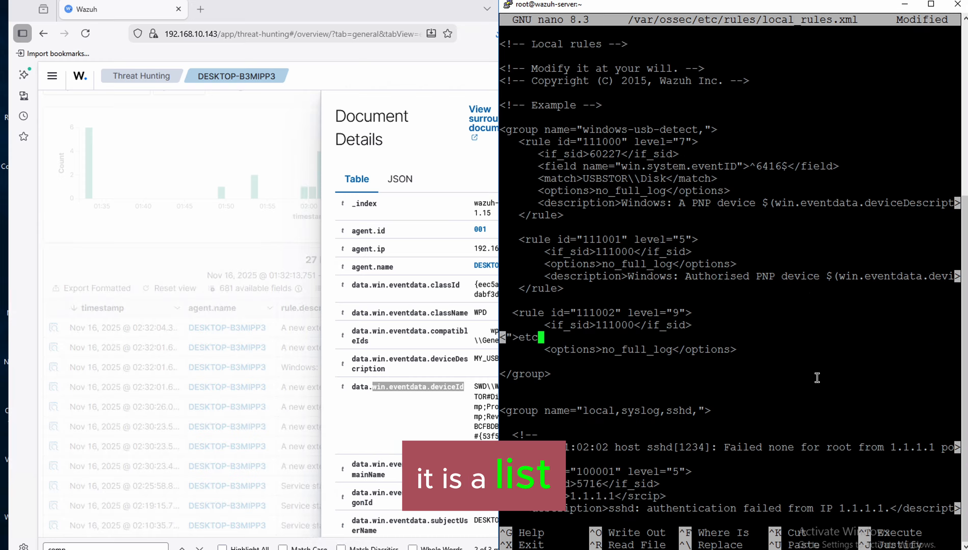
pyautogui.write('/lists')
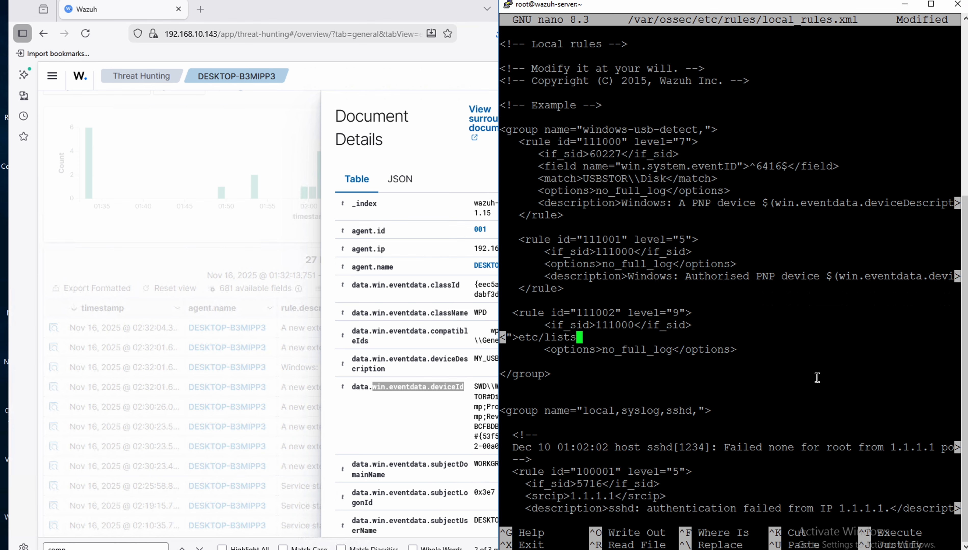
pyautogui.write('/usb-')
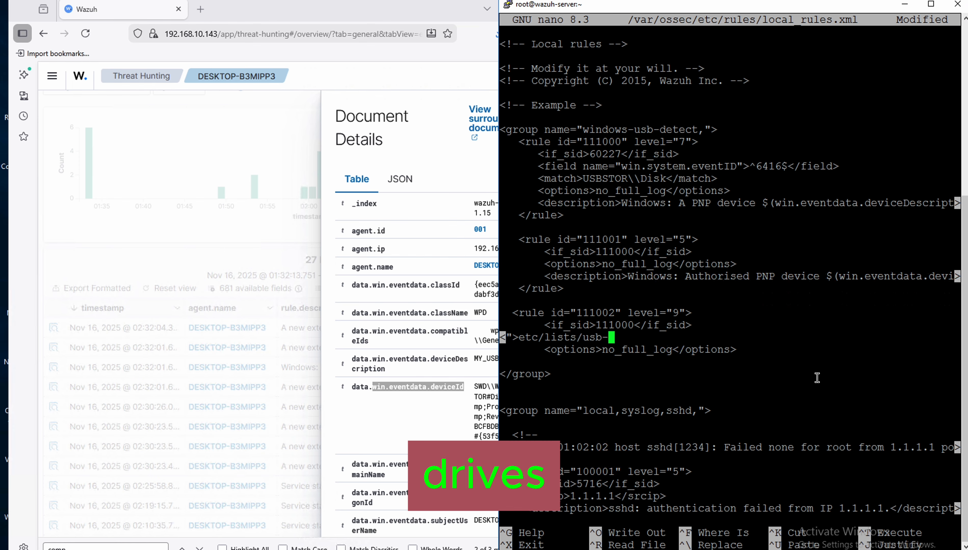
pyautogui.write('drives')
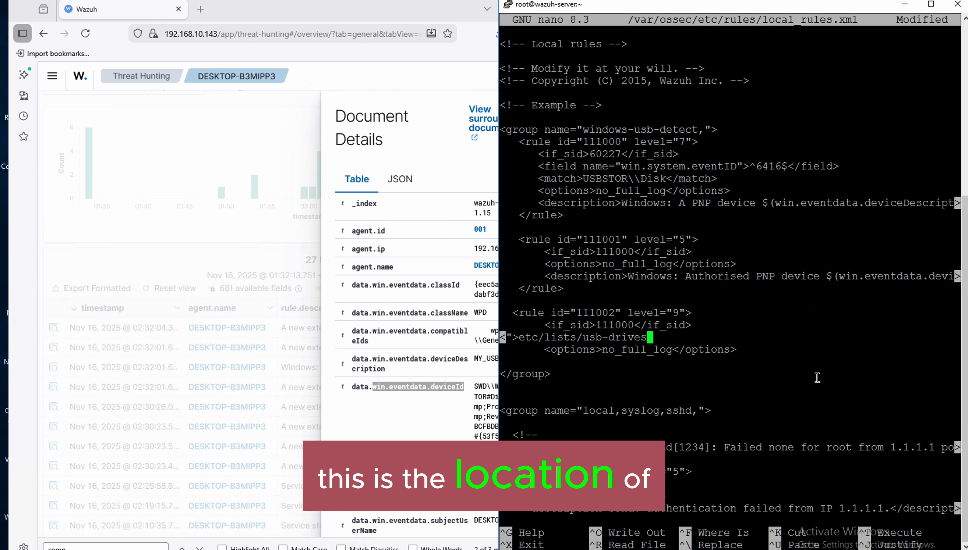
pyautogui.write('<')
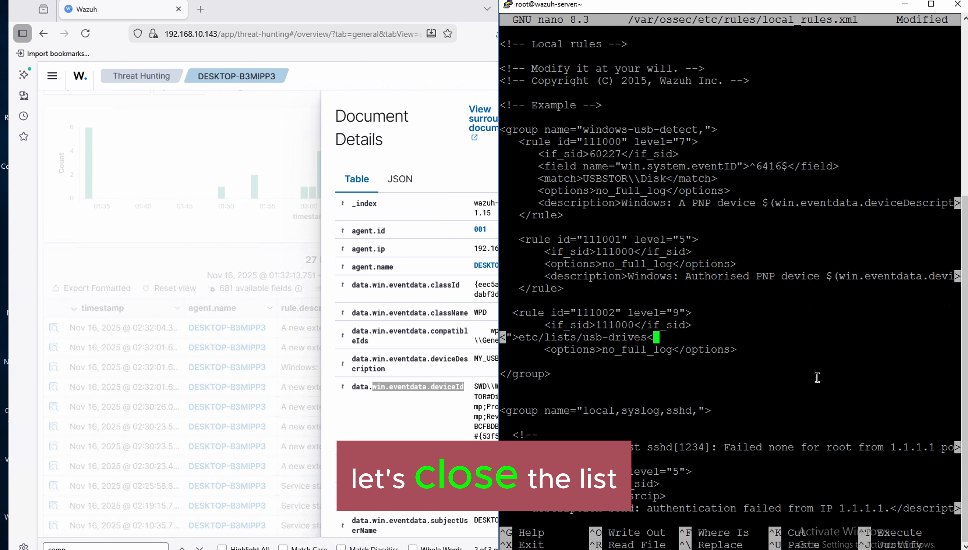
pyautogui.write('/list>')
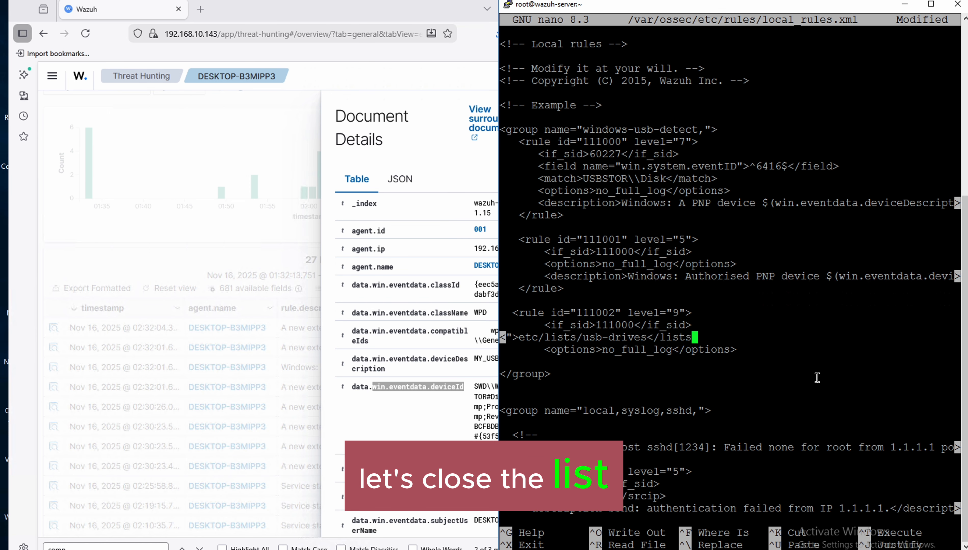
pyautogui.press('Down')
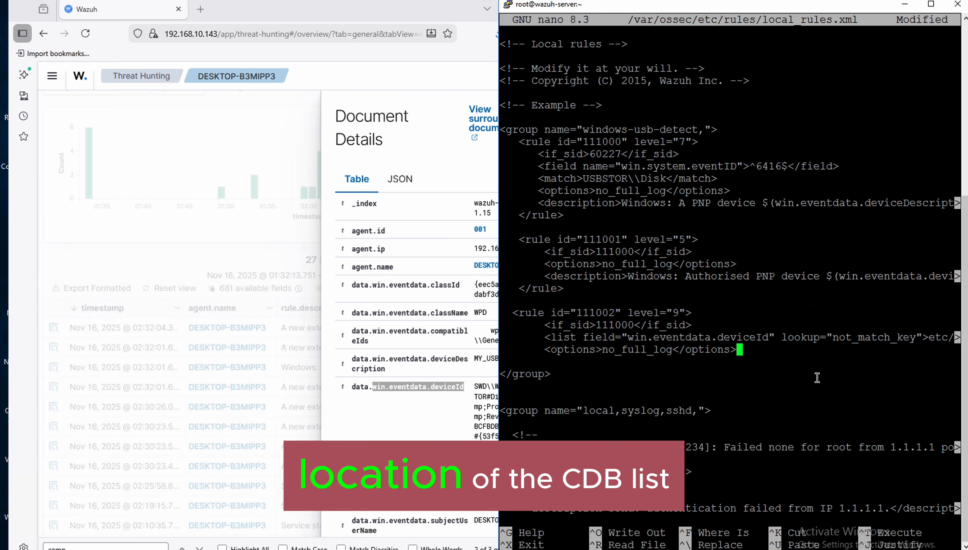
pyautogui.press('Up')
pyautogui.press('End')
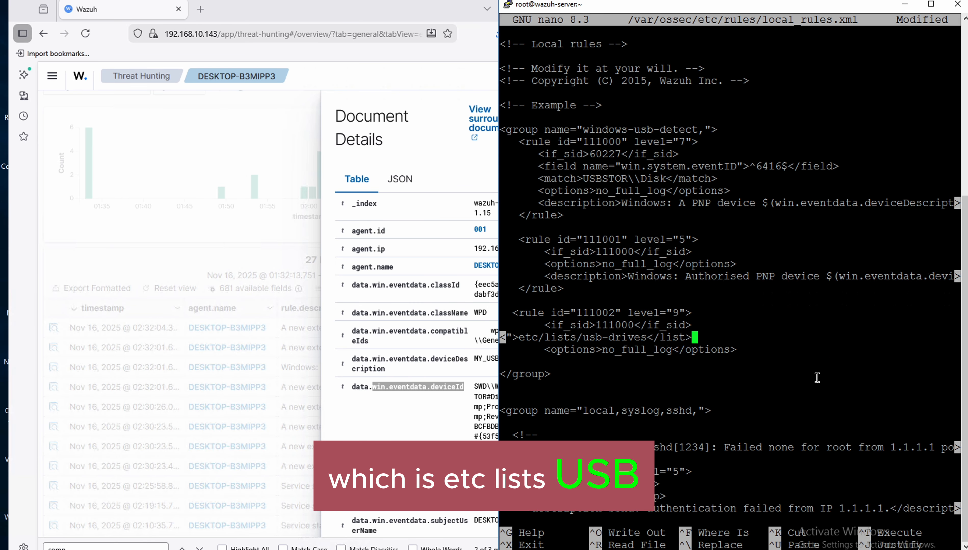
pyautogui.press('Down')
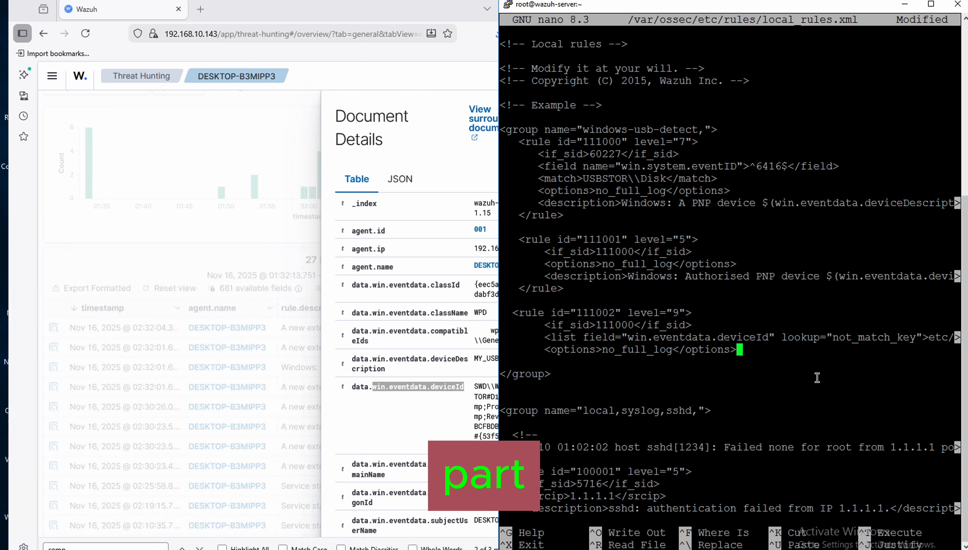
# Step: Add a line below the options line of rule 111002 that starts with <description>Windows: Unauthorised PNP device
pyautogui.press('Return')
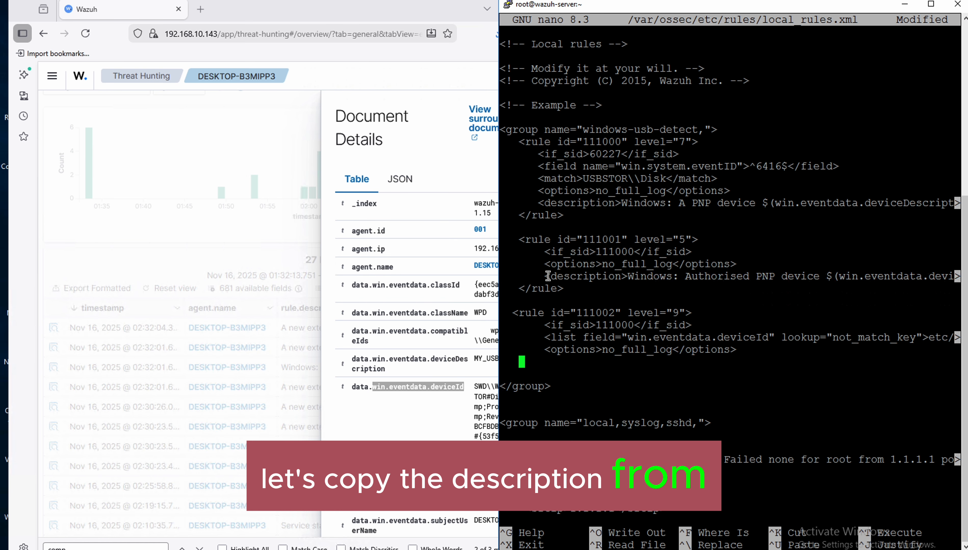
pyautogui.moveTo(547, 277); pyautogui.dragTo(941, 276)
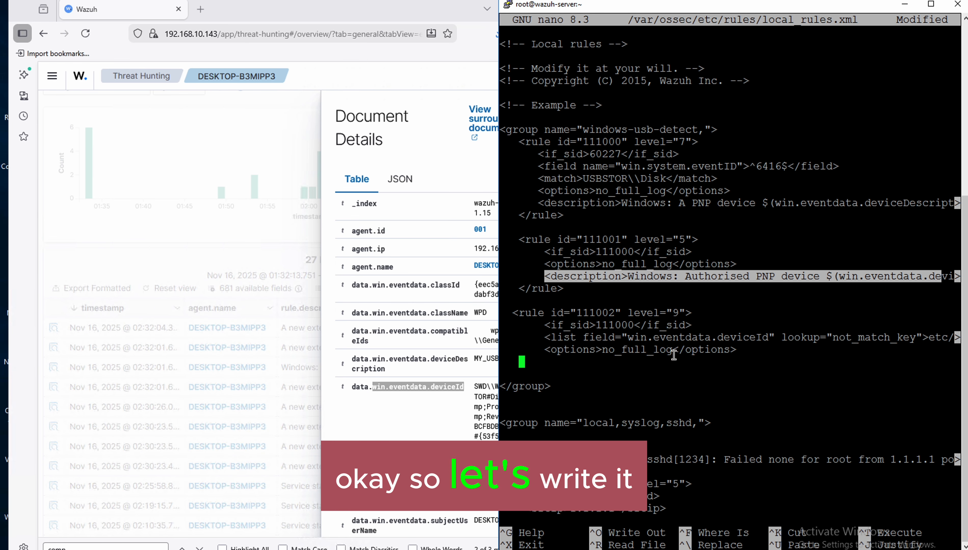
pyautogui.click(588, 366)
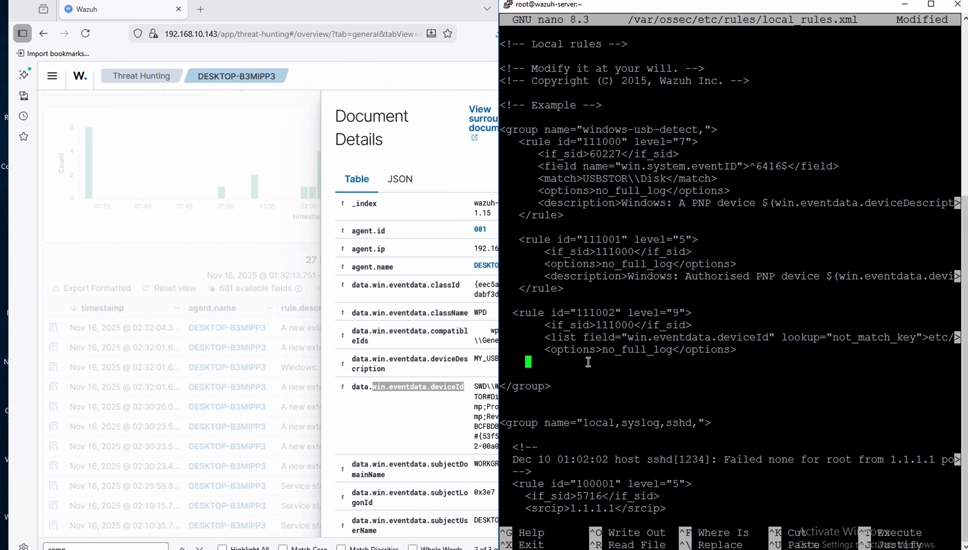
pyautogui.write('<description>')
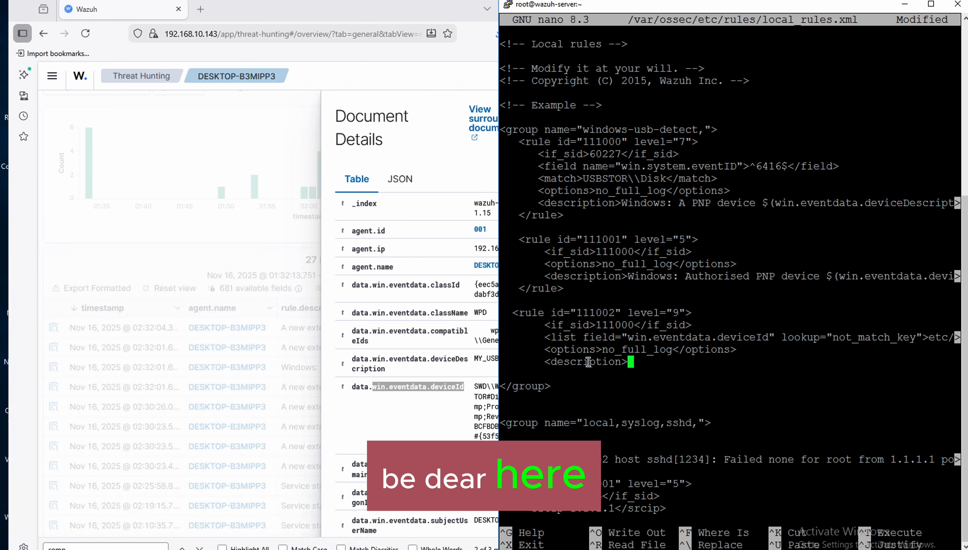
pyautogui.write('Win')
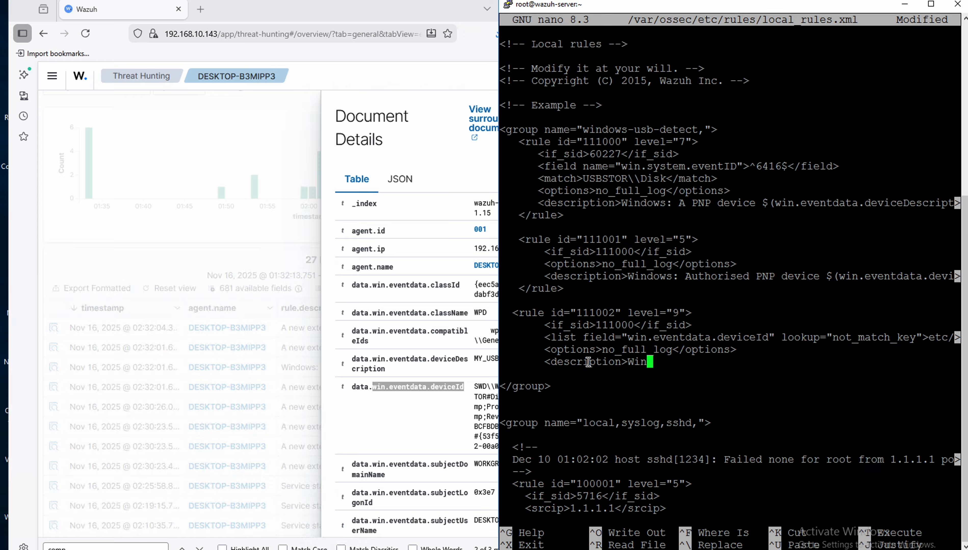
pyautogui.write('dows:')
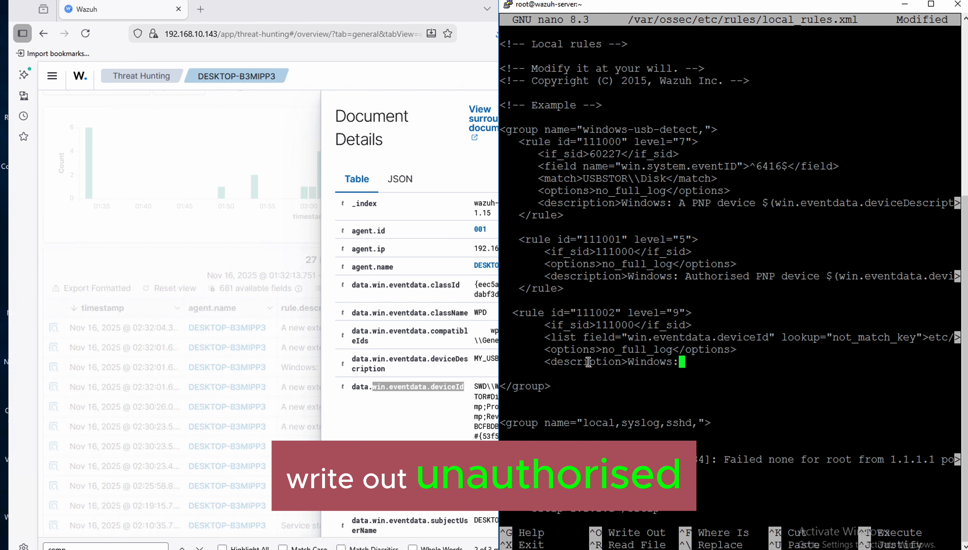
pyautogui.write(' Unauthorised')
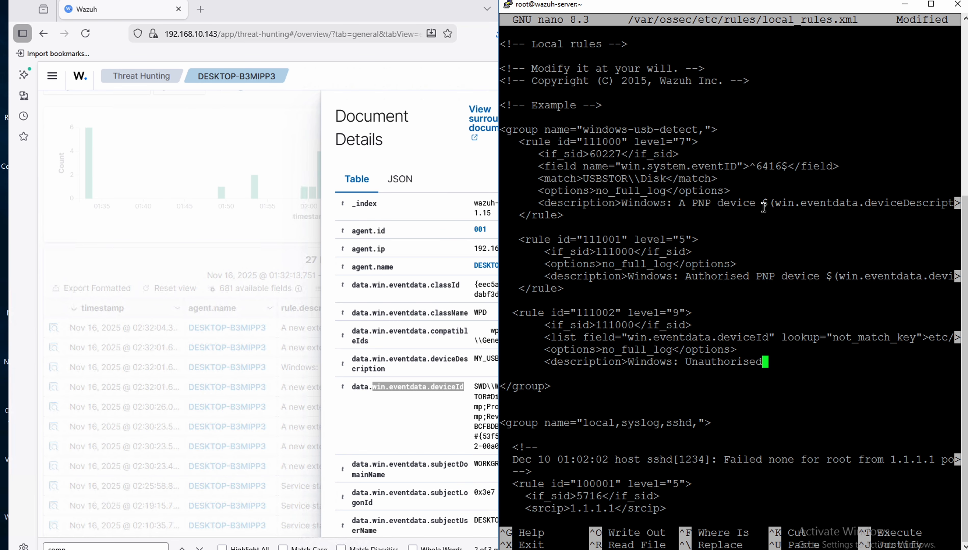
pyautogui.write('PN')
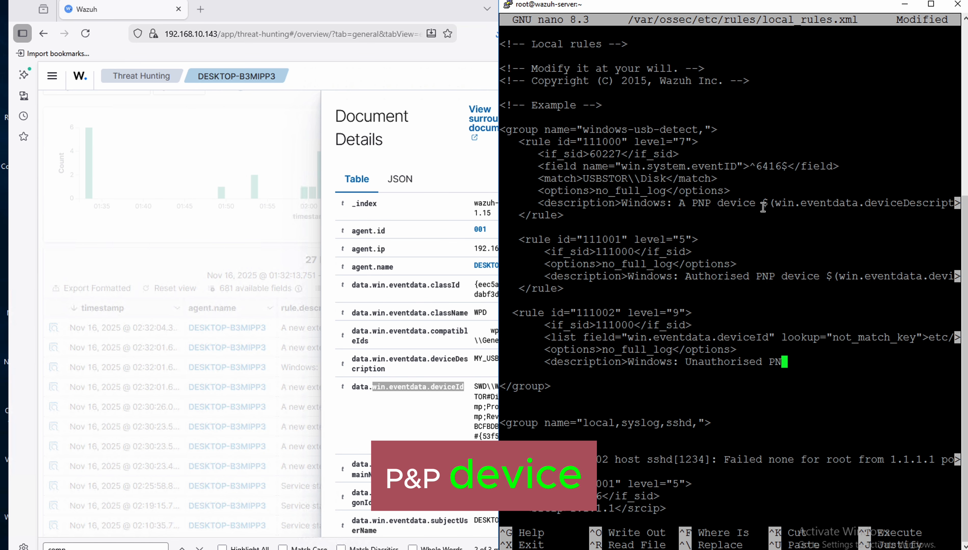
pyautogui.write('P device')
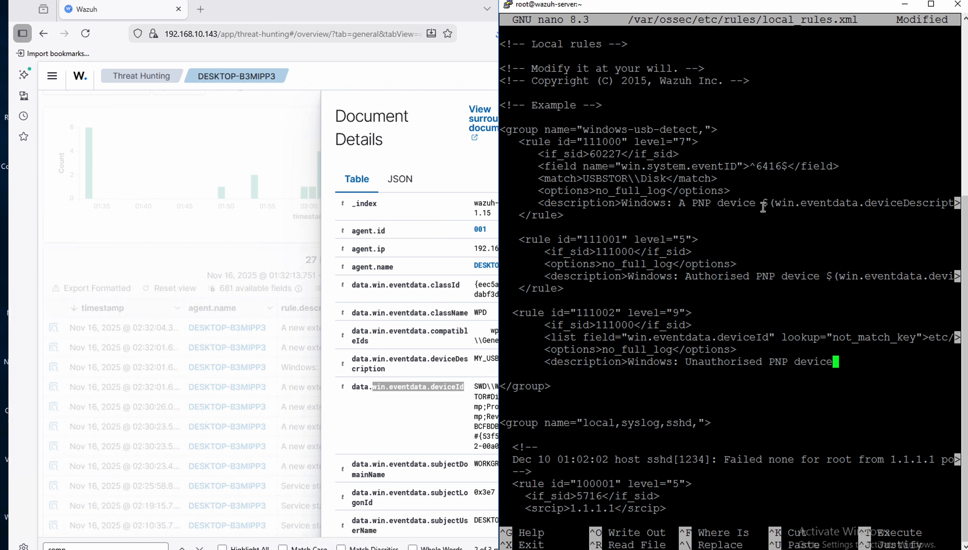
# Step: Copy the field name win.eventdata.deviceDescription from the Wazuh document details and add it as $(win.eventdata.deviceDescription) to rule 111002's description in nano
pyautogui.click(386, 345)
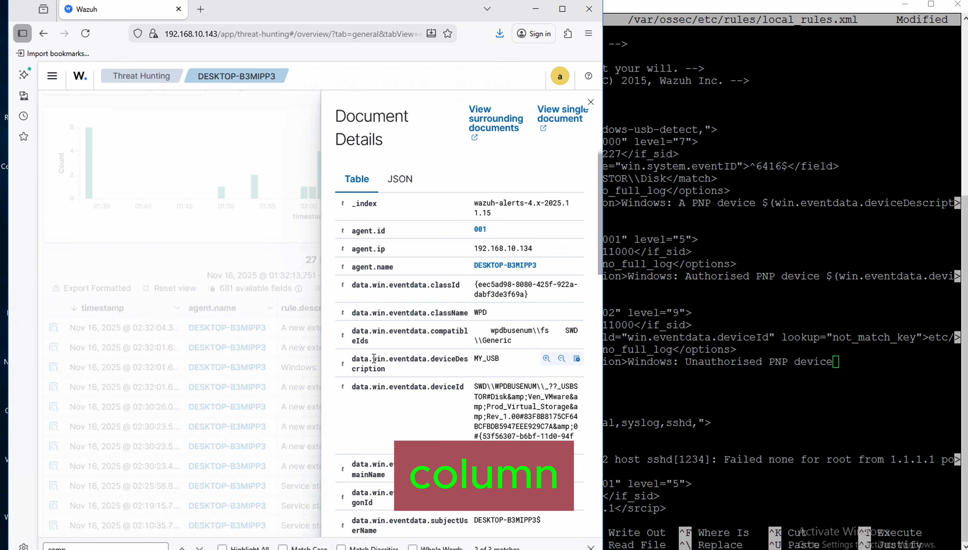
pyautogui.moveTo(373, 359); pyautogui.dragTo(385, 369)
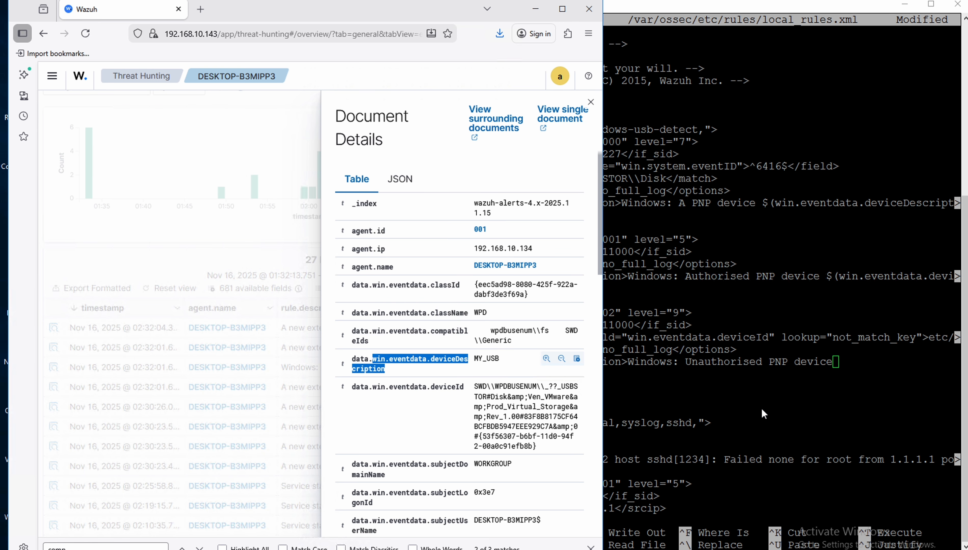
pyautogui.click(847, 361)
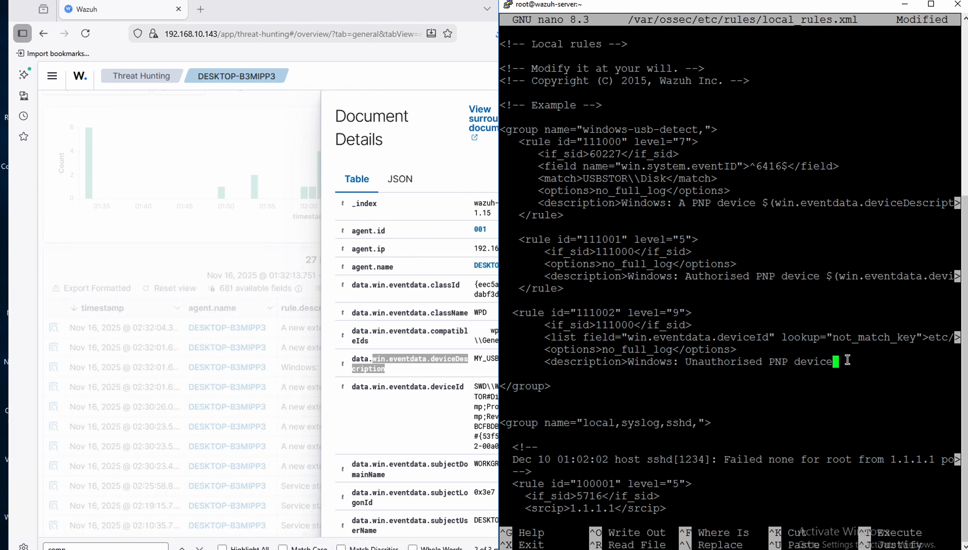
pyautogui.write('$(')
pyautogui.press('BackSpace')
pyautogui.write('(')
pyautogui.rightClick(868, 355)
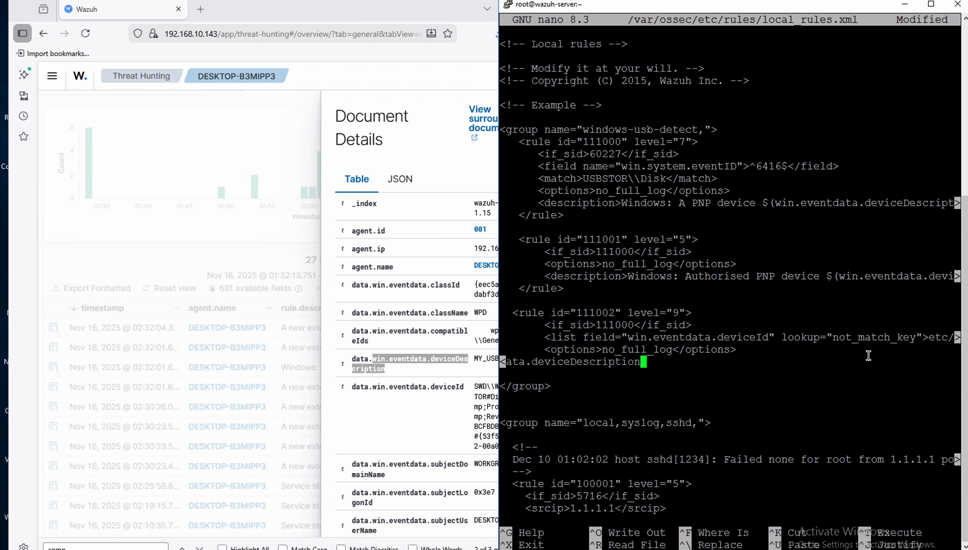
pyautogui.write(')')
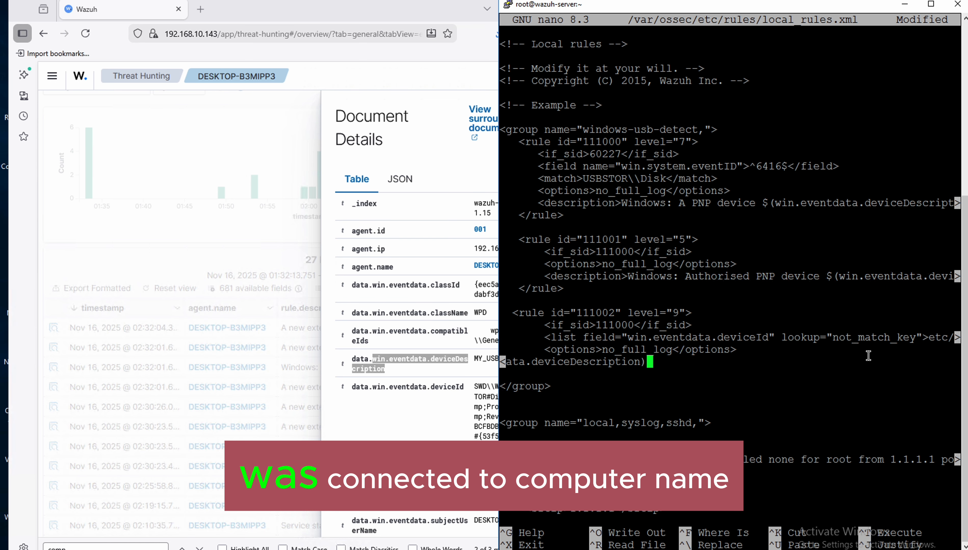
# Step: Continue rule 111002's description with "was connected to $(win.system.computer)", copying the field name from the Wazuh document details
pyautogui.write(' was conne')
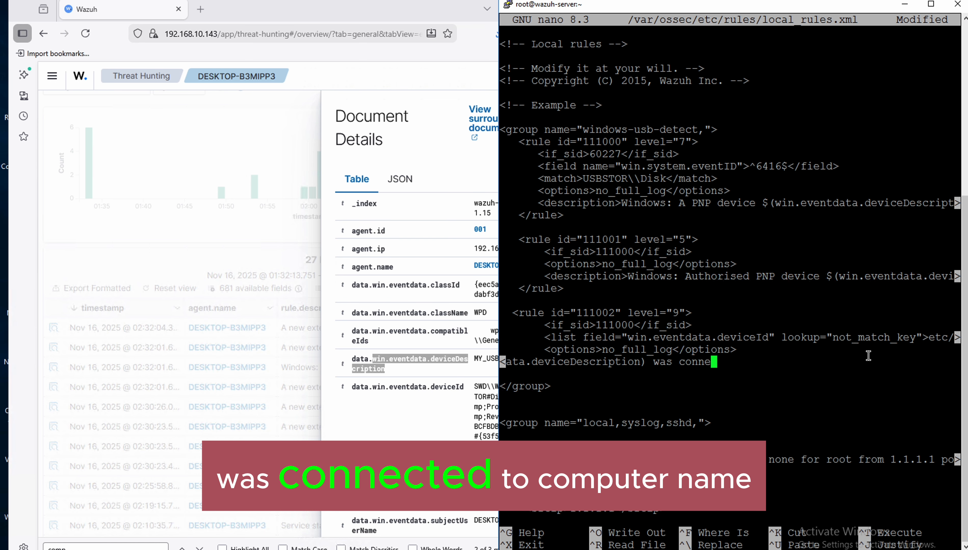
pyautogui.write('cted to')
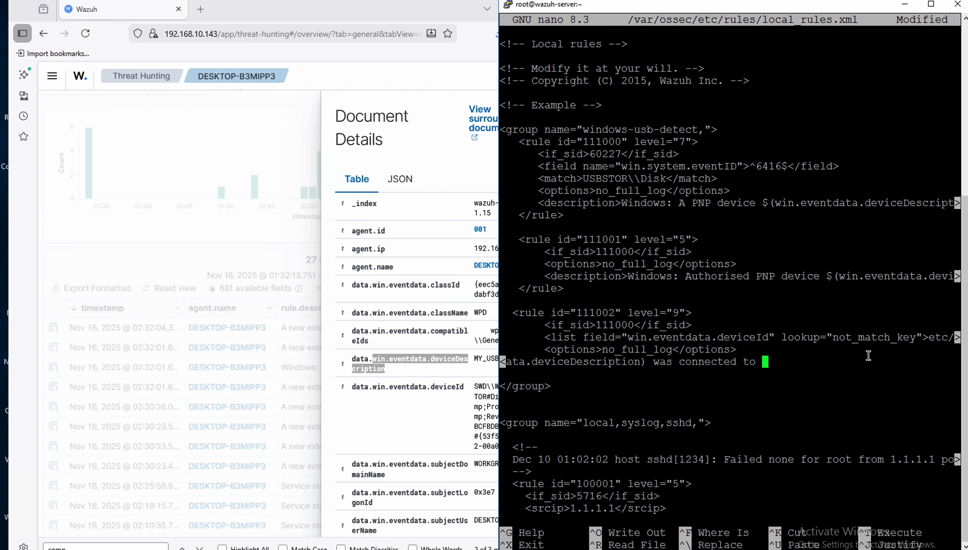
pyautogui.write(' $(')
pyautogui.click(381, 425)
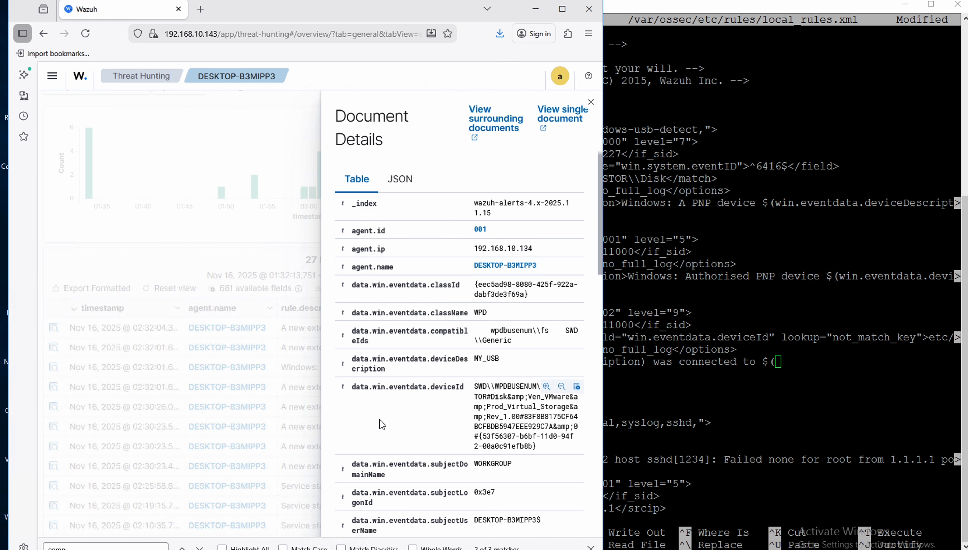
pyautogui.hotkey('ctrl', 'f')
pyautogui.press('Return')
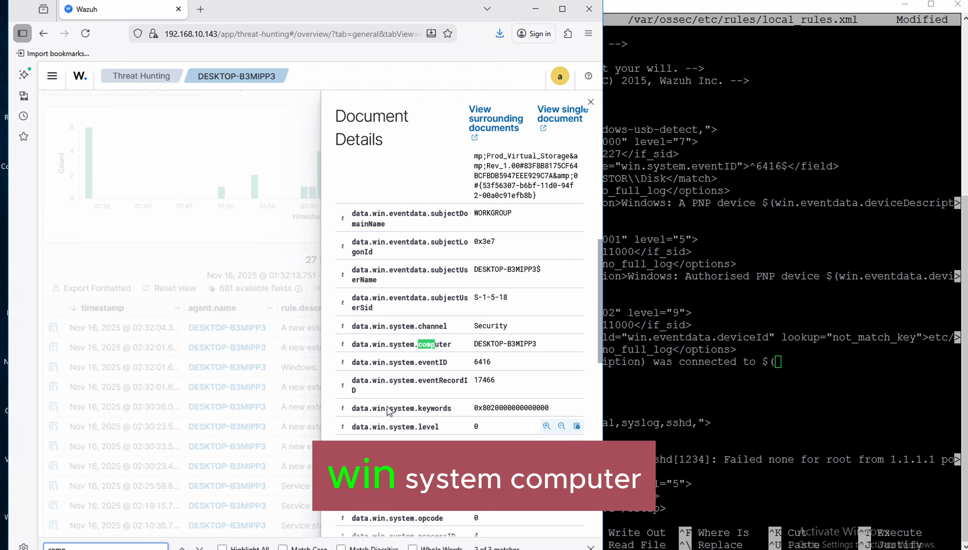
pyautogui.moveTo(374, 345); pyautogui.dragTo(451, 346)
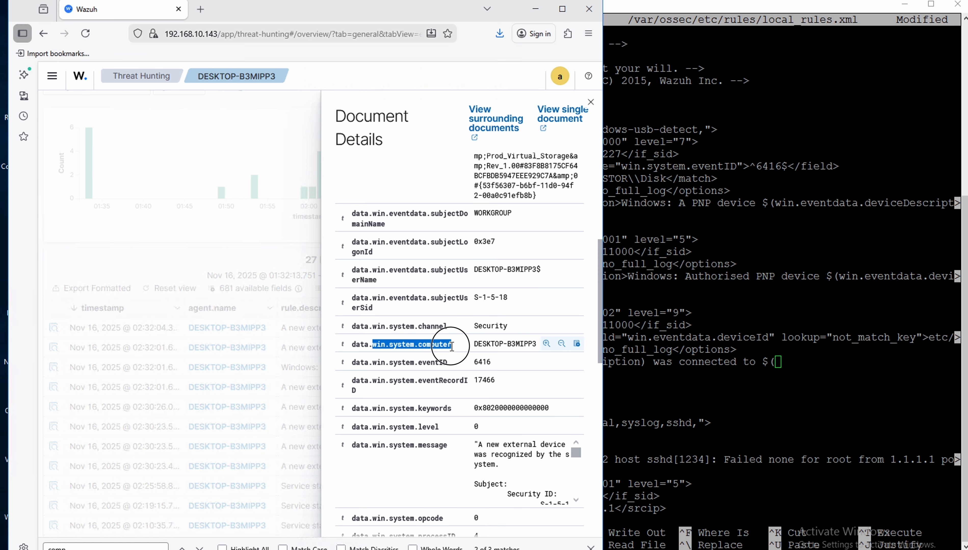
pyautogui.rightClick(794, 365)
pyautogui.write(')')
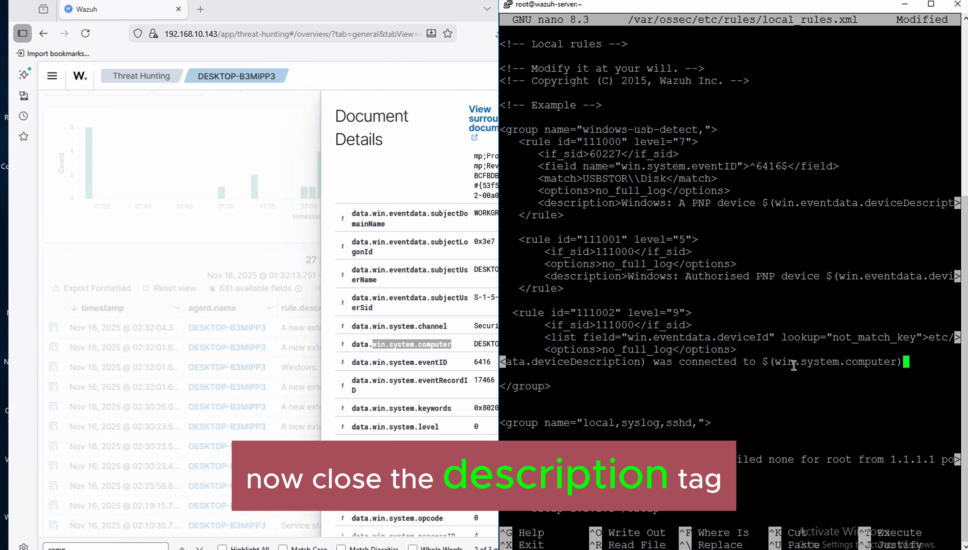
# Step: End rule 111002's description with a period and </description>, and close the rule with </rule> on a new line
pyautogui.write('.')
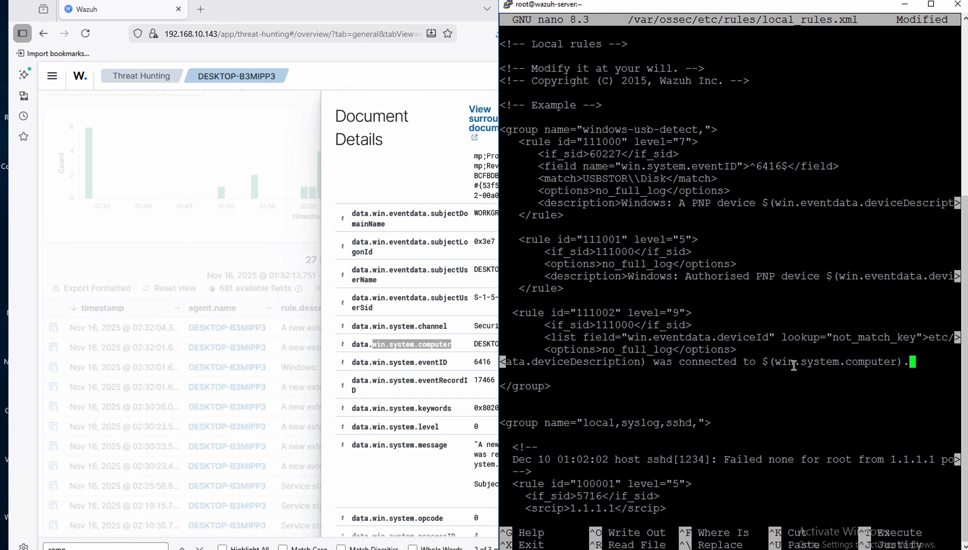
pyautogui.write('</description?')
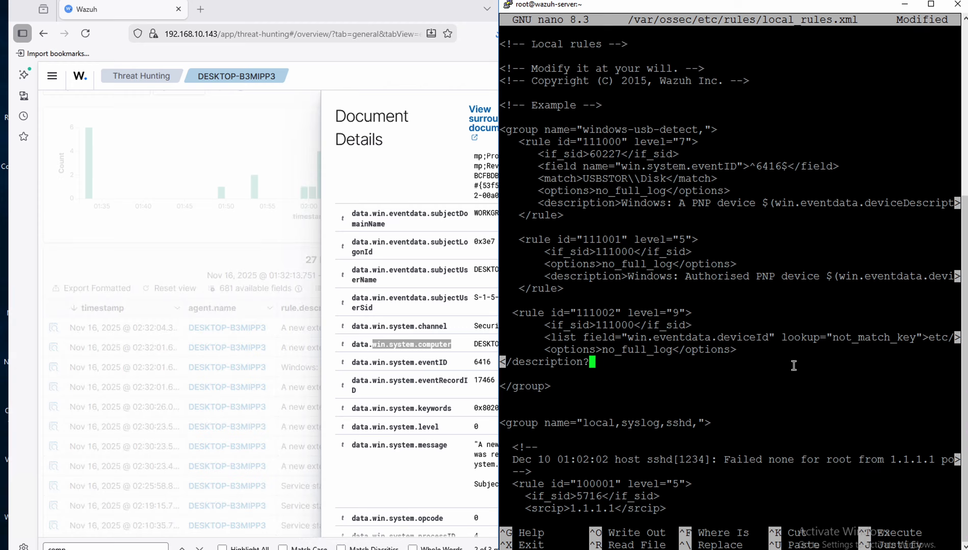
pyautogui.press('BackSpace')
pyautogui.write('>')
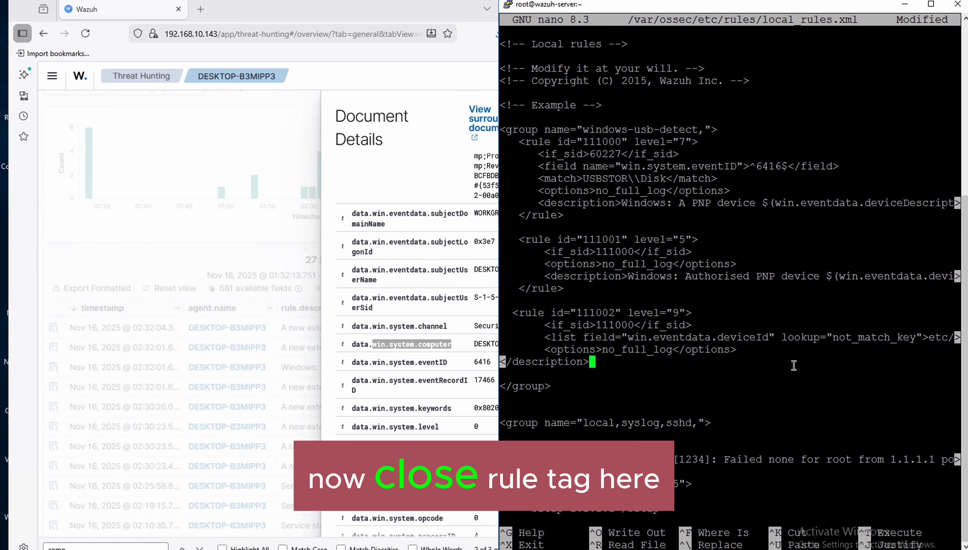
pyautogui.press('Return')
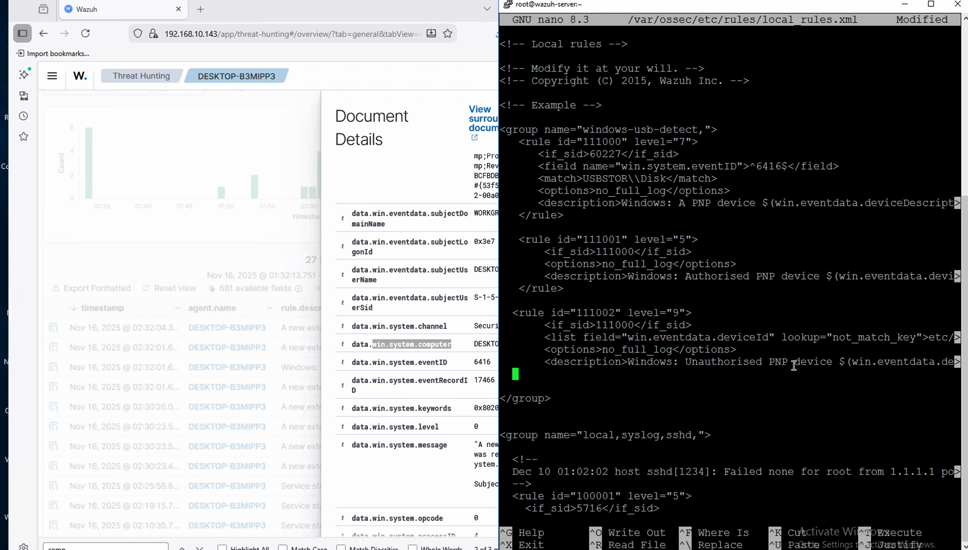
pyautogui.write('</rule>')
# Step: Save local_rules.xml, exit nano and run systemctl restart wazuh-manager
pyautogui.hotkey('ctrl', 'x')
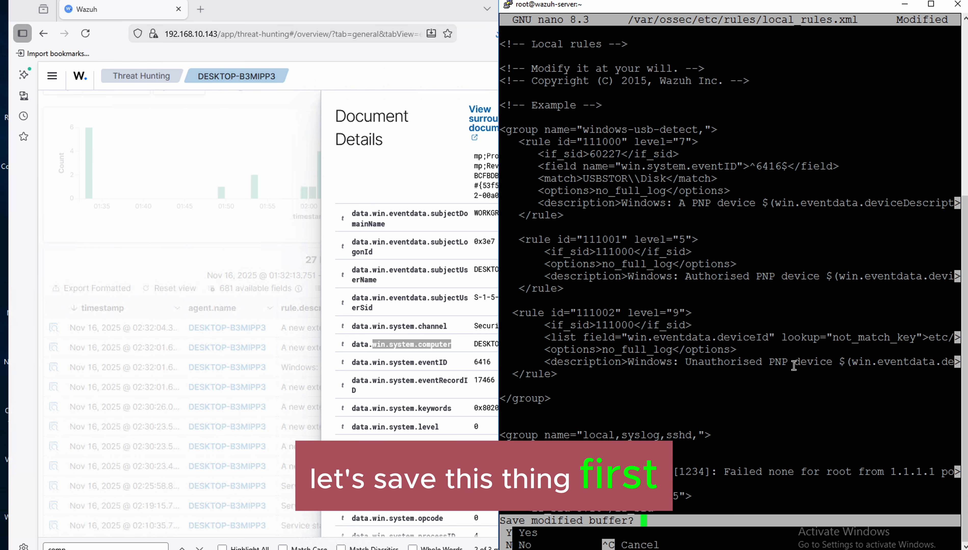
pyautogui.press('y')
pyautogui.press('Return')
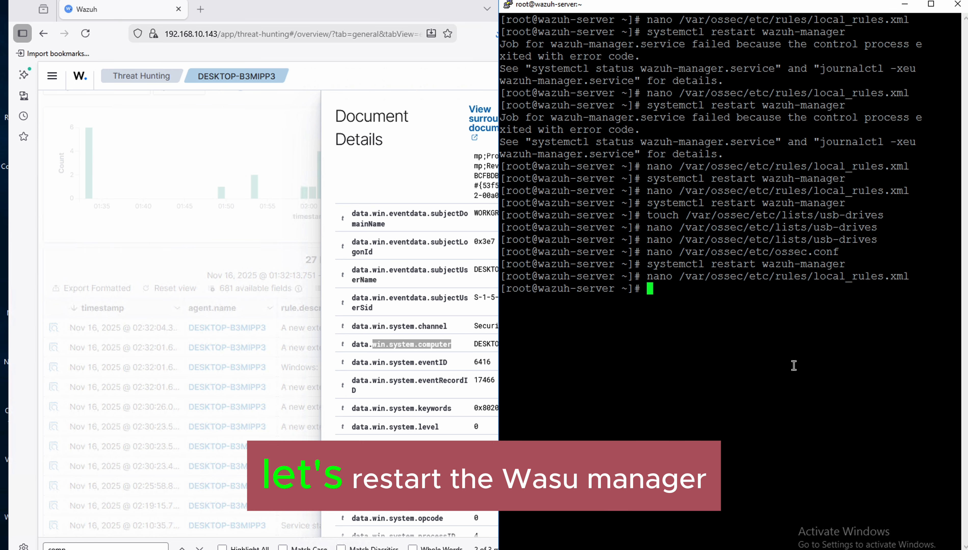
pyautogui.write('systemctl restart wazuh-manager')
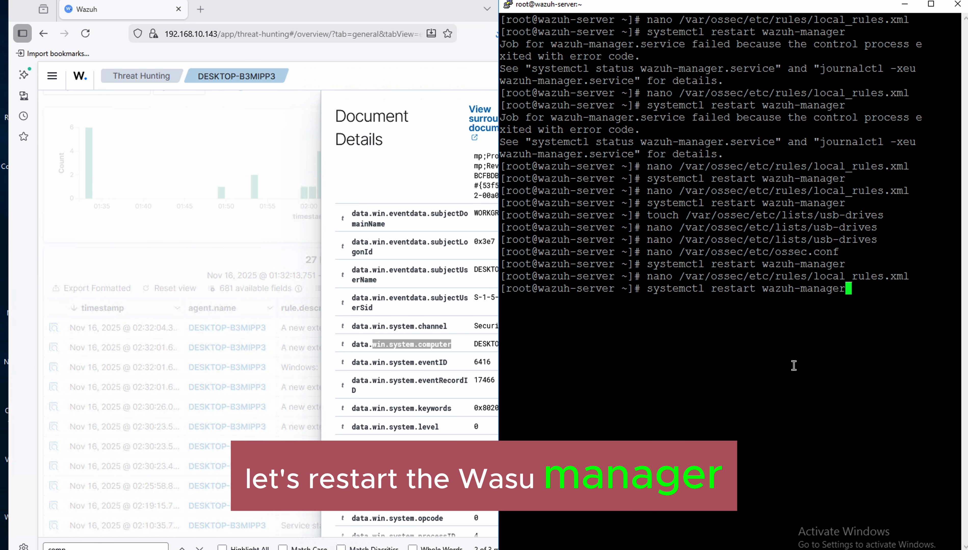
pyautogui.press('Return')
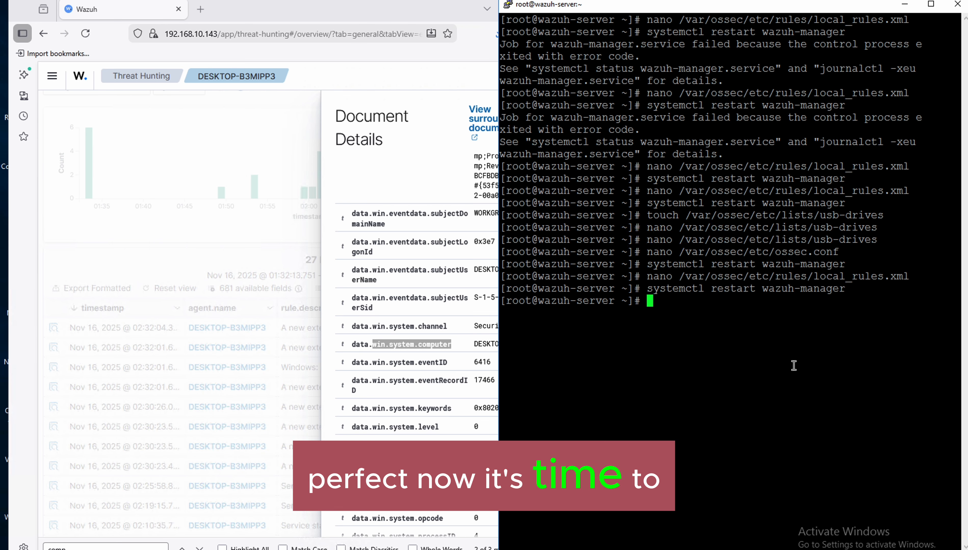
# Step: Switch to the Wazuh browser window, maximise it and close the document details
pyautogui.click(445, 333)
pyautogui.click(564, 10)
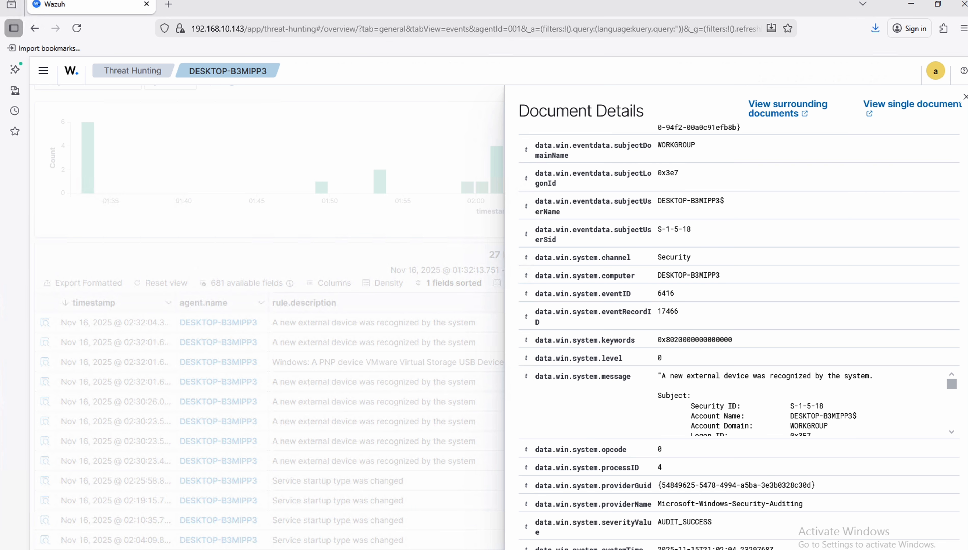
pyautogui.click(965, 98)
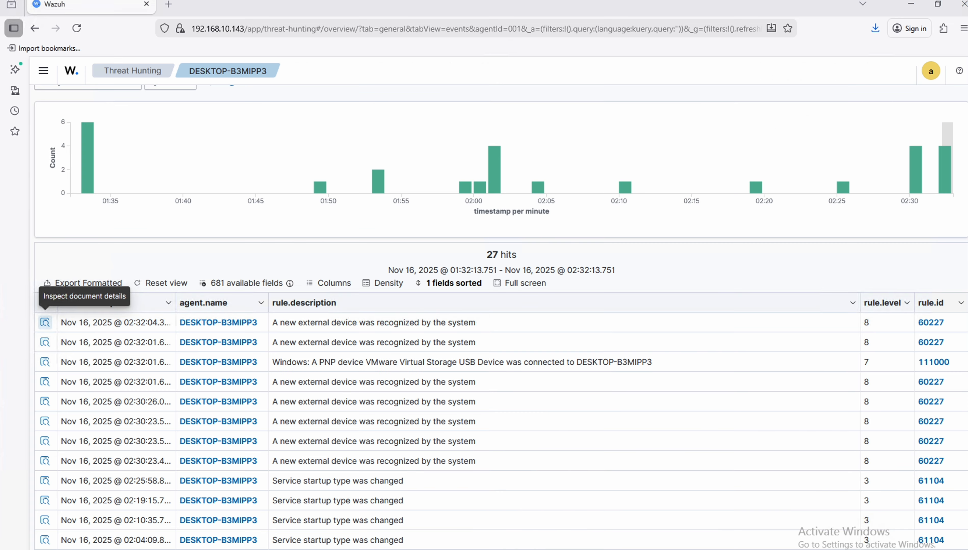
# Step: Switch to the Windows 10 virtual machine in VMware and disable the USB Mass Storage Device in Device Manager
pyautogui.moveTo(132, 520)
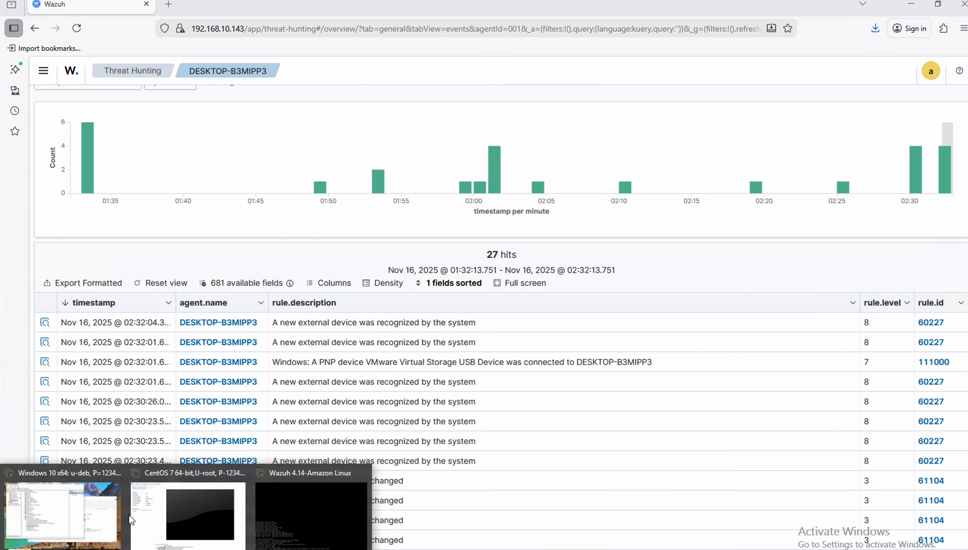
pyautogui.click(76, 513)
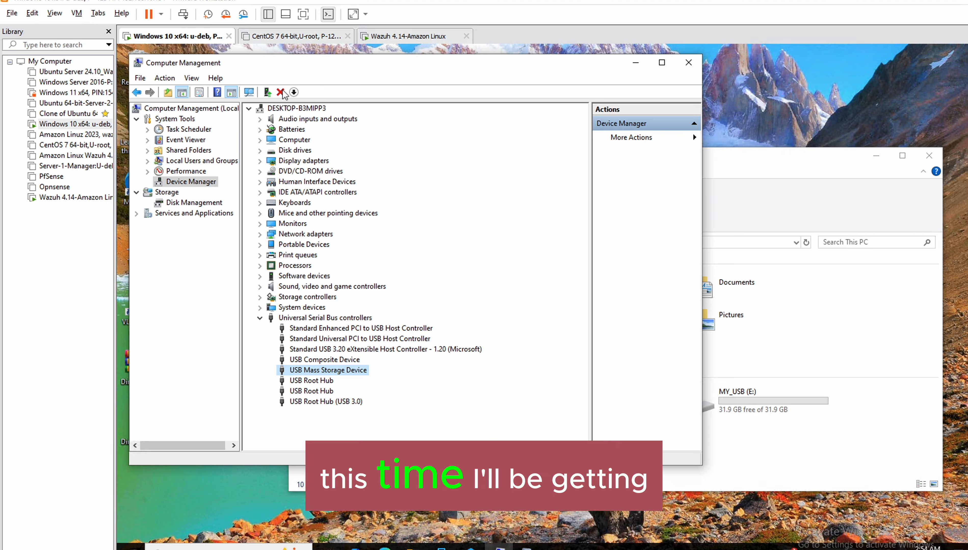
pyautogui.click(294, 92)
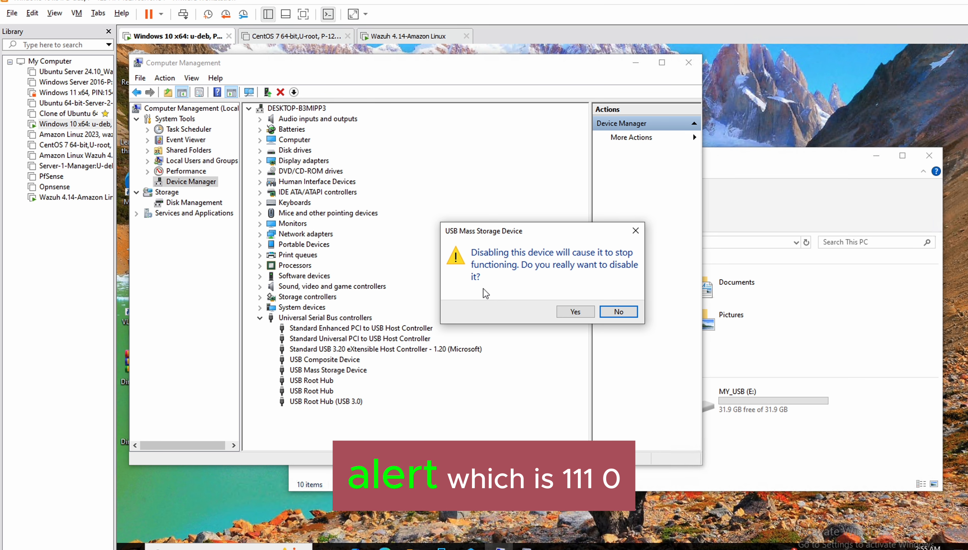
pyautogui.click(575, 313)
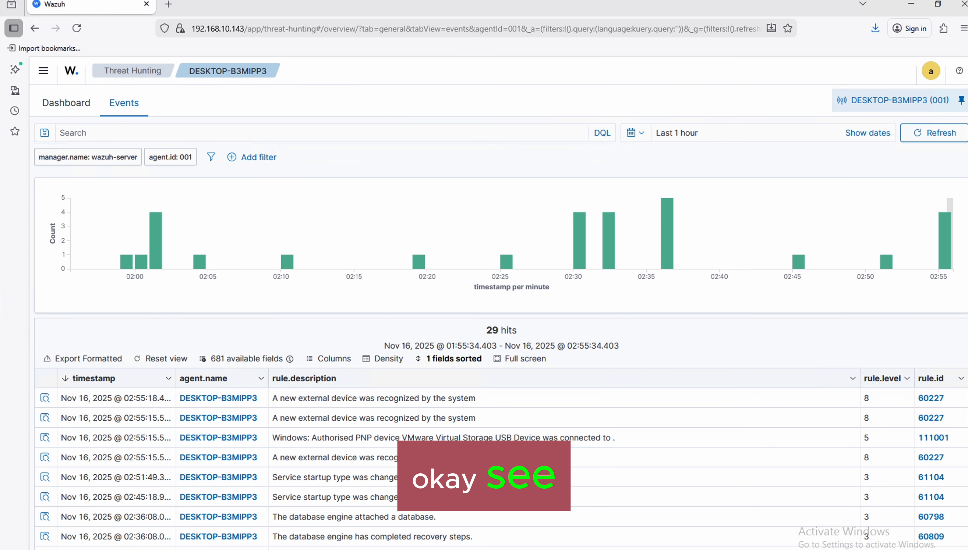
# Step: Review the latest threat hunting events in Wazuh and inspect the document details of the rule 111001 alert
pyautogui.scroll(-3, 846, 342)
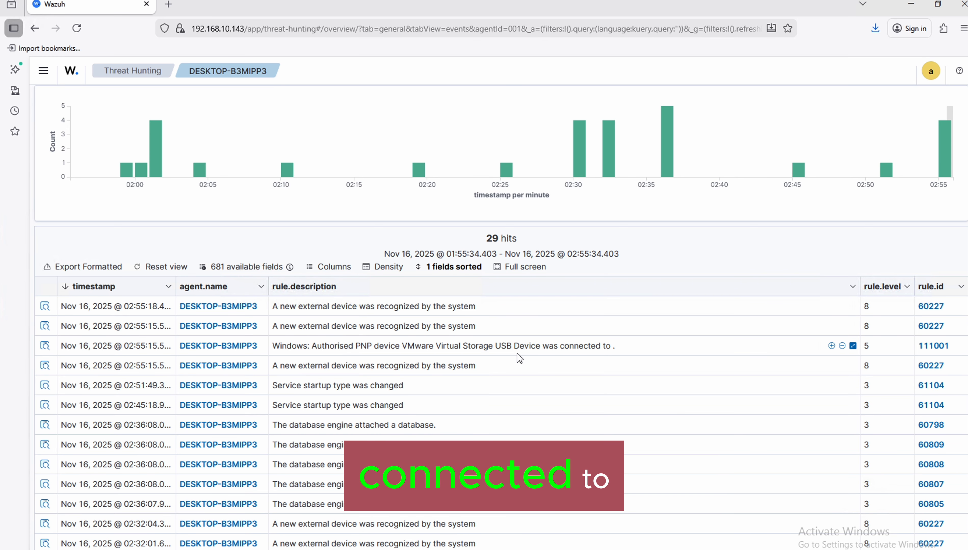
pyautogui.scroll(-2, 518, 358)
pyautogui.scroll(-1, 518, 357)
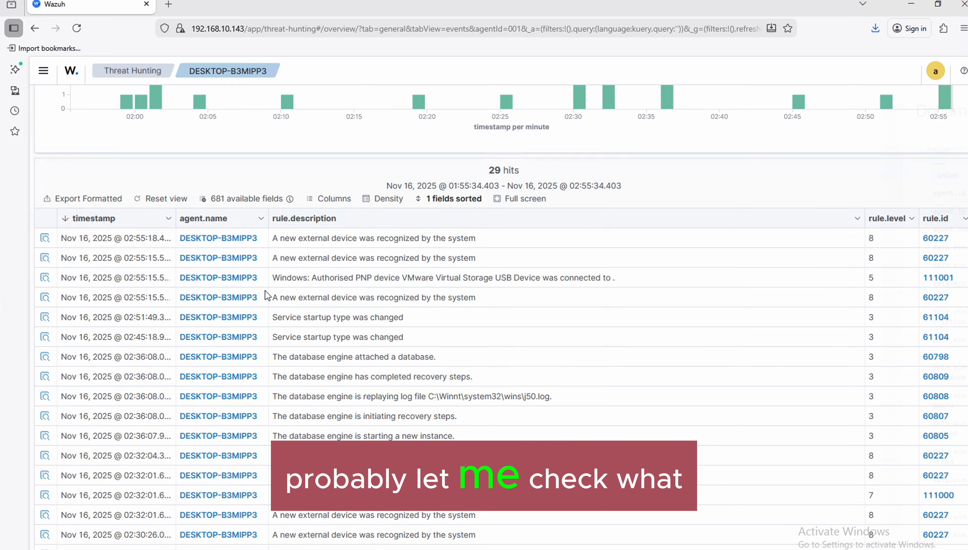
pyautogui.click(45, 278)
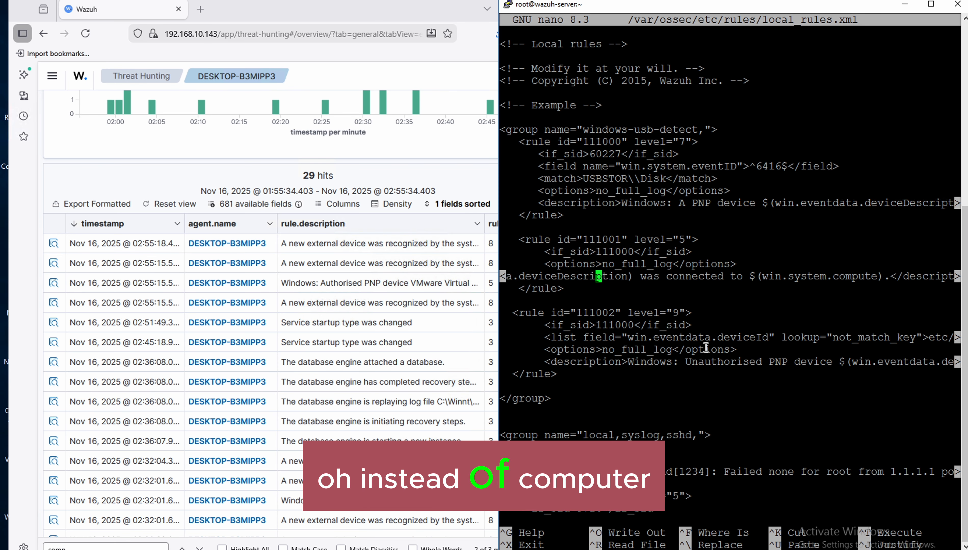
# Step: Correct the computer variable in rule 111001's description to $(win.system.computer) in local_rules.xml
pyautogui.press('Right')
pyautogui.press('Right')
pyautogui.press('Right')
pyautogui.press('Right')
pyautogui.press('Right')
pyautogui.press('Right')
pyautogui.press('Right')
pyautogui.press('Right')
pyautogui.press('Right')
pyautogui.press('Right')
pyautogui.press('Right')
pyautogui.press('Right')
pyautogui.press('Right')
pyautogui.press('Right')
pyautogui.press('Right')
pyautogui.press('Right')
pyautogui.press('Right')
pyautogui.press('Right')
pyautogui.press('Right')
pyautogui.press('Right')
pyautogui.press('Right')
pyautogui.press('Right')
pyautogui.press('Right')
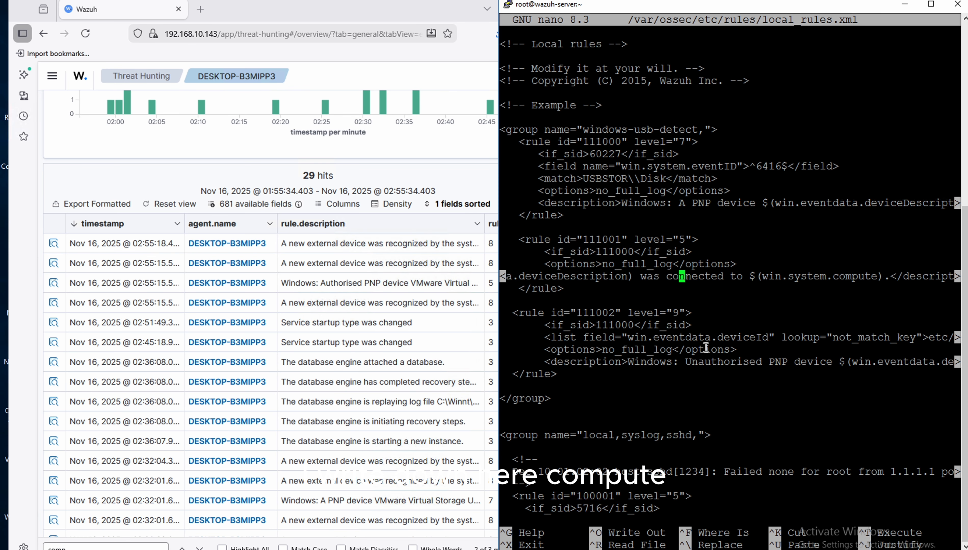
pyautogui.press('Right')
pyautogui.press('Right')
pyautogui.press('Right')
pyautogui.press('Right')
pyautogui.press('Right')
pyautogui.press('Right')
pyautogui.press('Right')
pyautogui.press('Right')
pyautogui.press('Right')
pyautogui.press('Right')
pyautogui.press('Right')
pyautogui.press('Right')
pyautogui.press('Right')
pyautogui.press('Right')
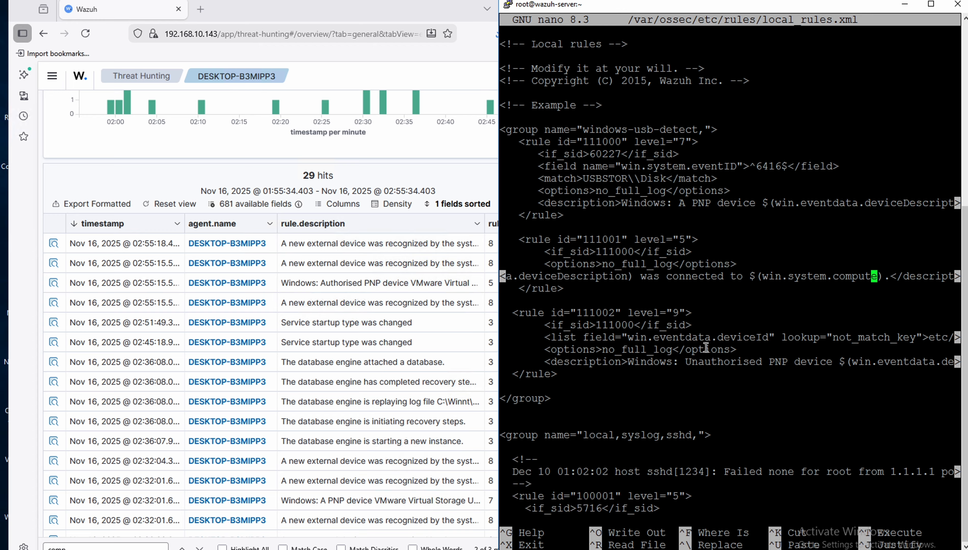
pyautogui.press('Right')
pyautogui.write('r')
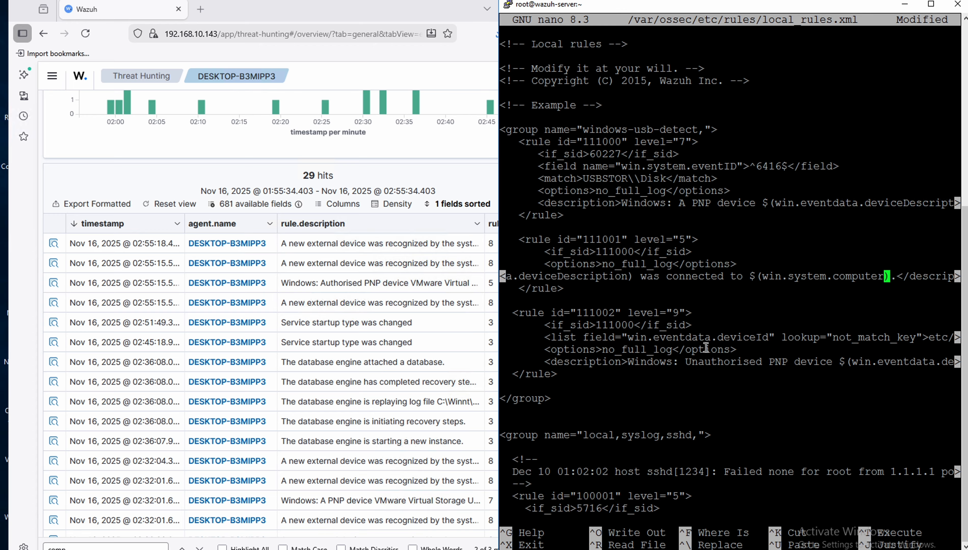
pyautogui.press('Down')
pyautogui.press('Down')
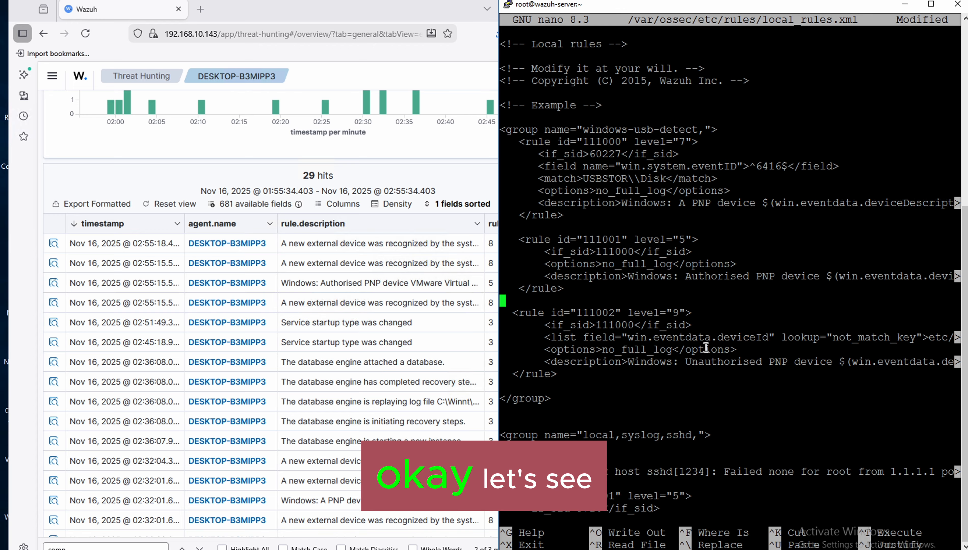
# Step: Save the changes to local_rules.xml, close the editor and restart the wazuh-manager service
pyautogui.hotkey('ctrl', 'x')
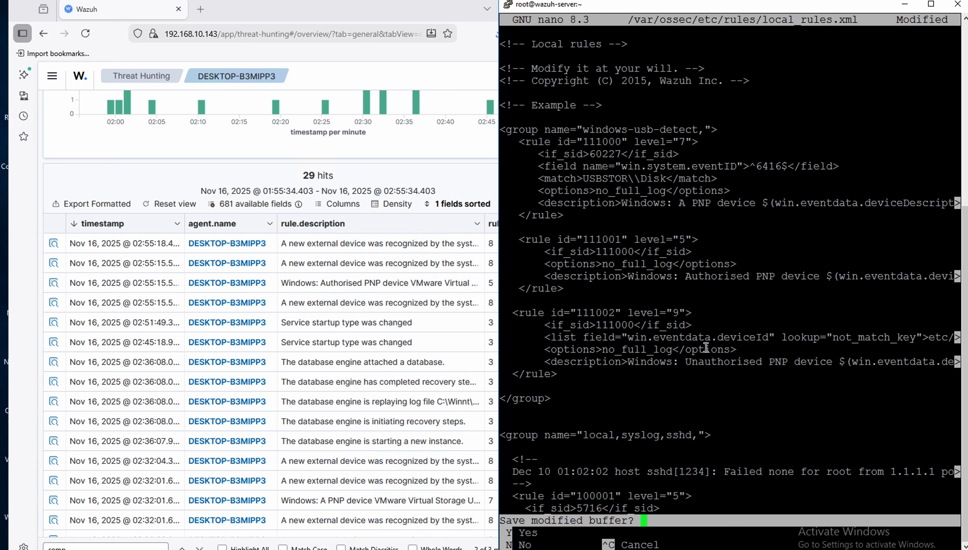
pyautogui.press('y')
pyautogui.press('Return')
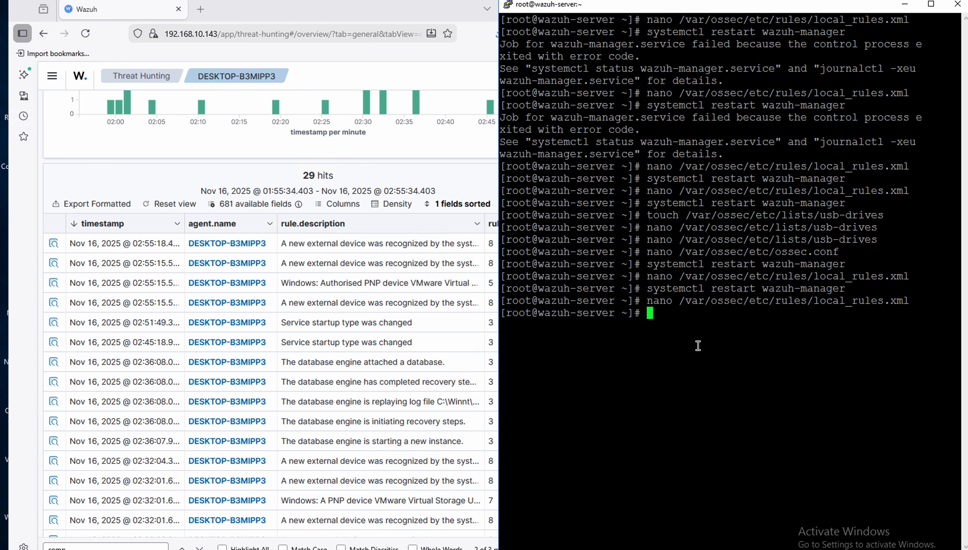
pyautogui.press('Up')
pyautogui.press('Up')
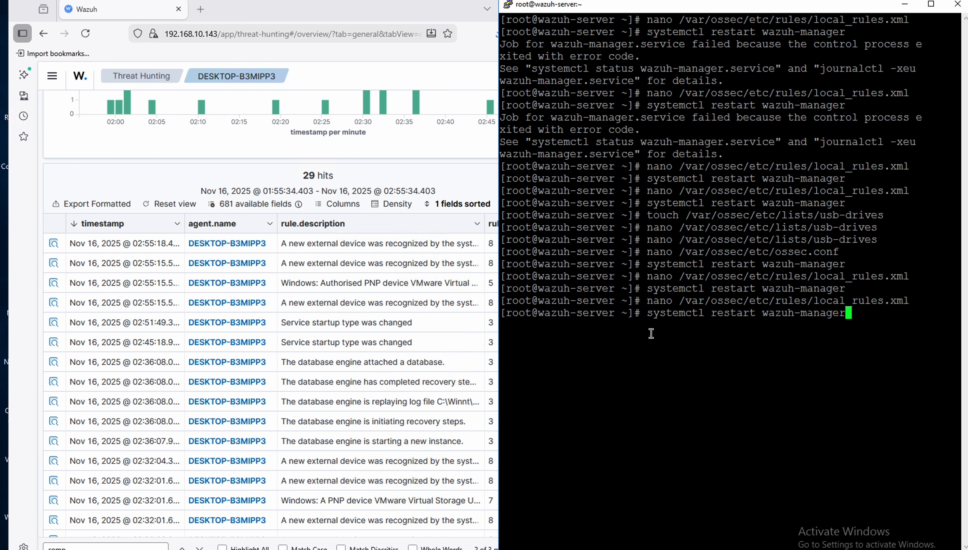
pyautogui.press('Return')
# Step: Switch to the Wazuh browser window and examine the rule 111001 alert's description at full window size
pyautogui.click(458, 183)
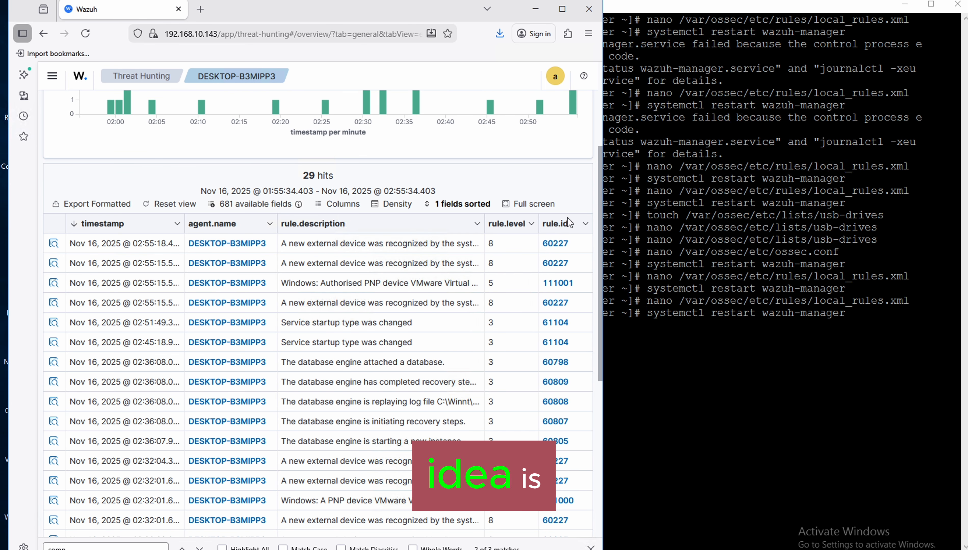
pyautogui.click(561, 9)
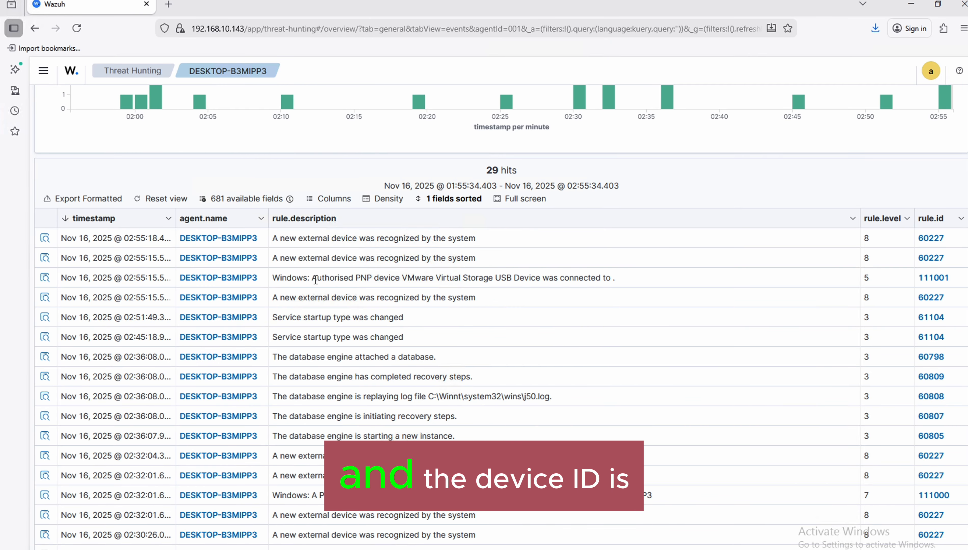
pyautogui.moveTo(312, 278); pyautogui.dragTo(634, 288)
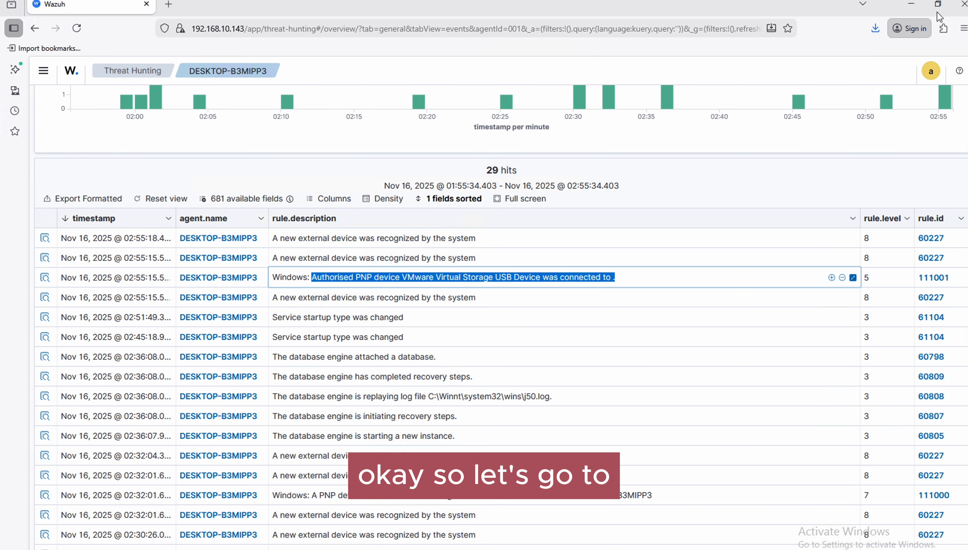
pyautogui.click(937, 4)
# Step: Switch to the server terminal and open the CDB list /var/ossec/etc/lists/usb-drives in nano
pyautogui.click(707, 261)
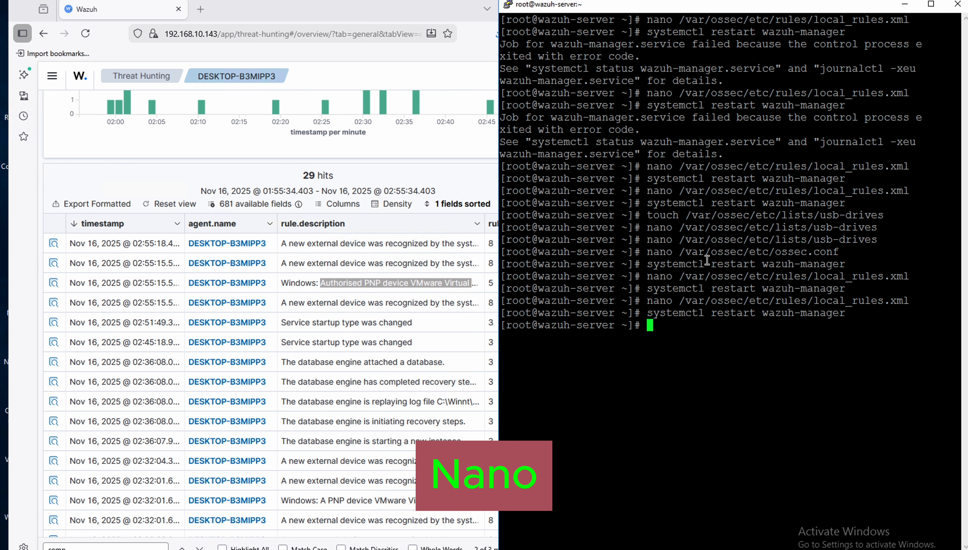
pyautogui.write('nano')
pyautogui.press('BackSpace')
pyautogui.press('BackSpace')
pyautogui.press('BackSpace')
pyautogui.press('BackSpace')
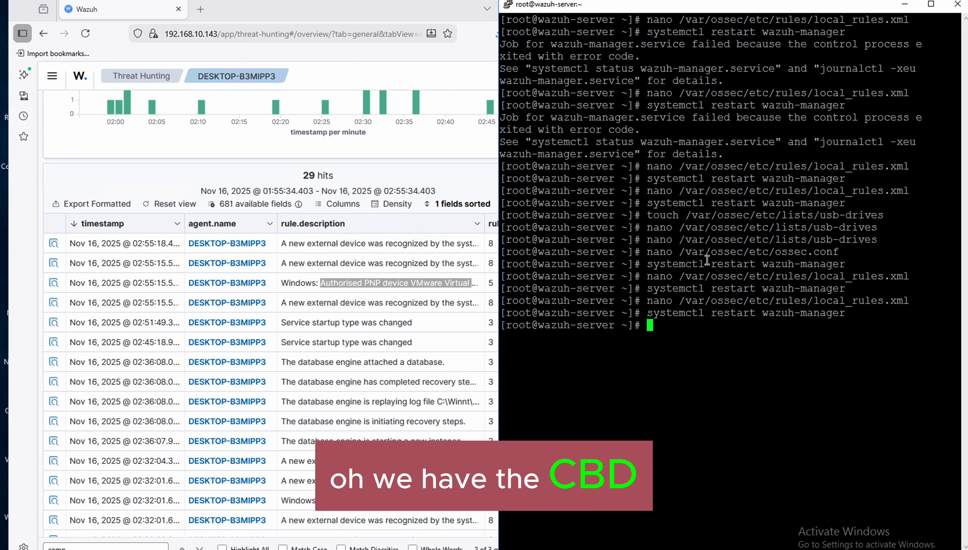
pyautogui.press('Up')
pyautogui.press('Up')
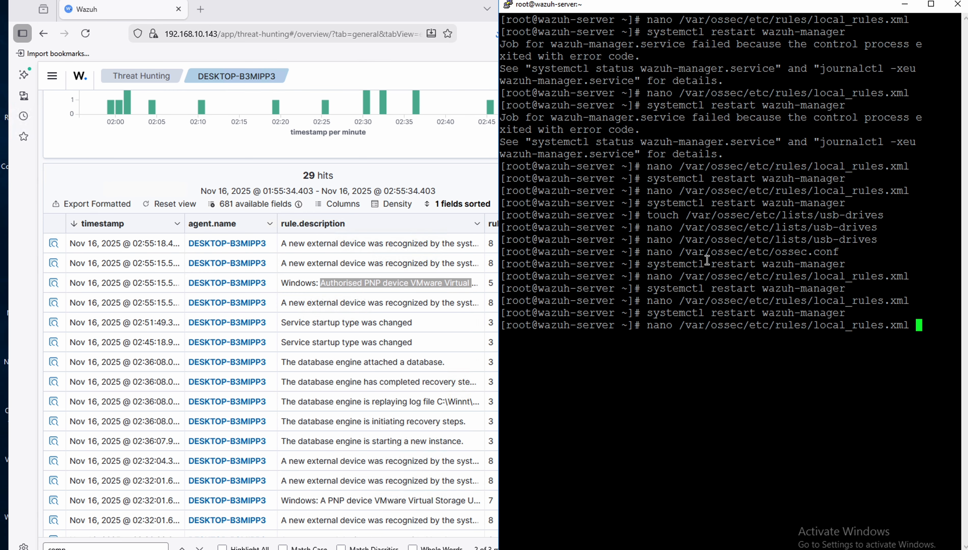
pyautogui.press('Down')
pyautogui.press('Up')
pyautogui.press('Up')
pyautogui.press('Up')
pyautogui.press('Up')
pyautogui.press('Up')
pyautogui.press('Up')
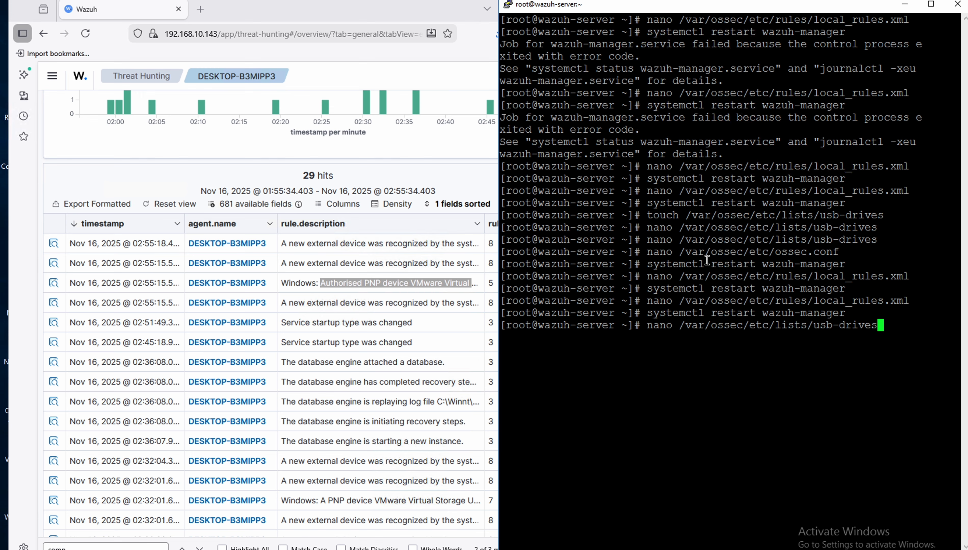
pyautogui.press('Up')
pyautogui.press('Down')
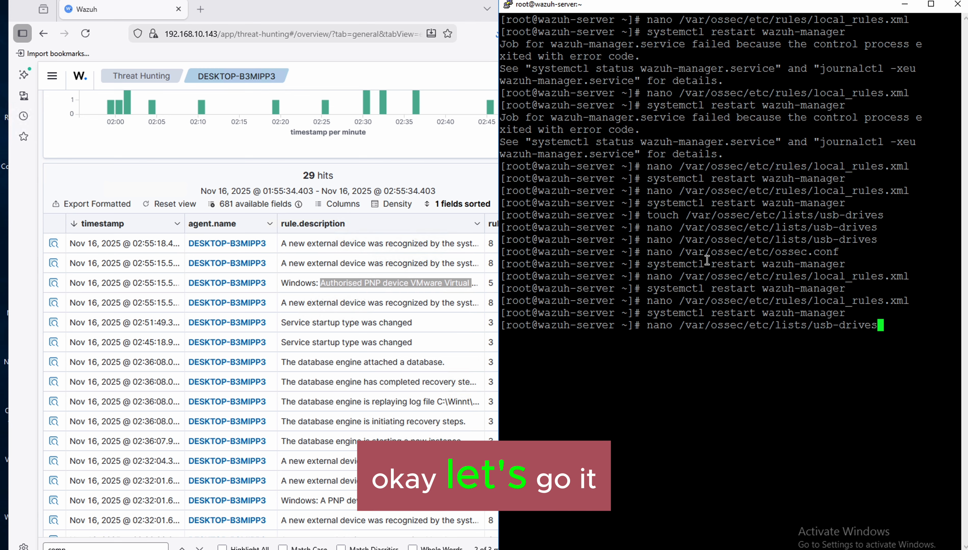
pyautogui.press('Return')
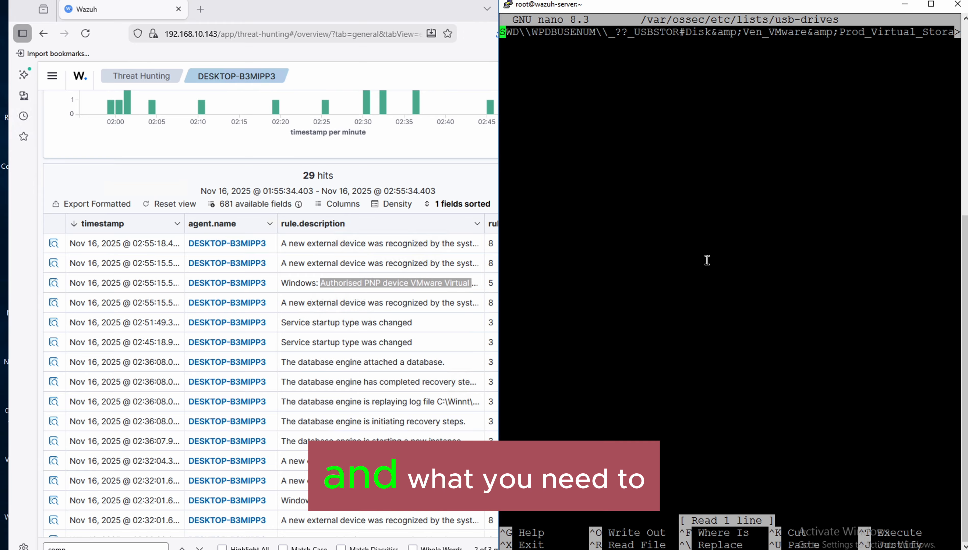
# Step: Add the character c at the end of the device ID in the usb-drives list, directly before the closing colon
pyautogui.press('Right')
pyautogui.press('Right')
pyautogui.press('Right')
pyautogui.press('Right')
pyautogui.press('Right')
pyautogui.press('Right')
pyautogui.press('Right')
pyautogui.press('Right')
pyautogui.press('Right')
pyautogui.press('Right')
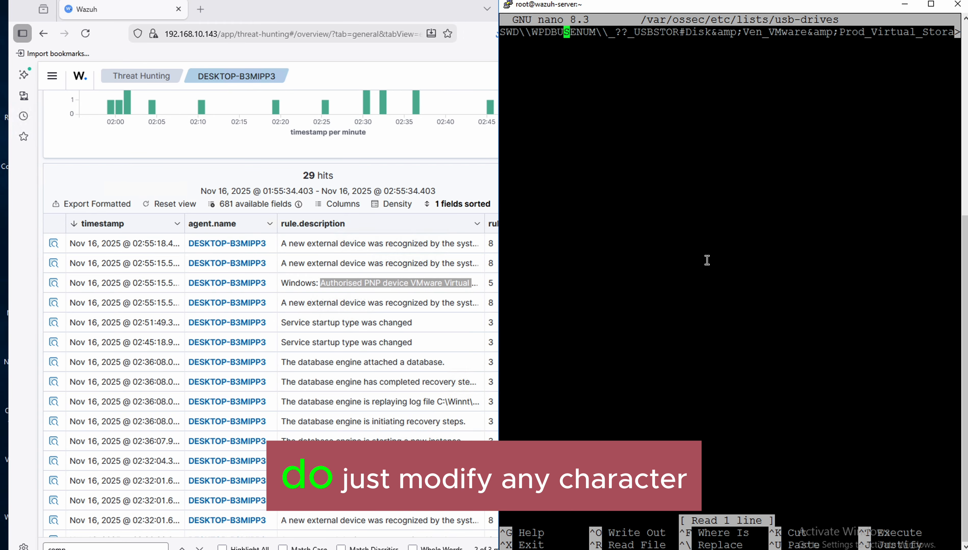
pyautogui.press('Right')
pyautogui.press('Right')
pyautogui.press('Right')
pyautogui.press('Right')
pyautogui.press('Right')
pyautogui.press('Right')
pyautogui.press('Right')
pyautogui.press('Right')
pyautogui.press('Right')
pyautogui.press('Right')
pyautogui.press('Right')
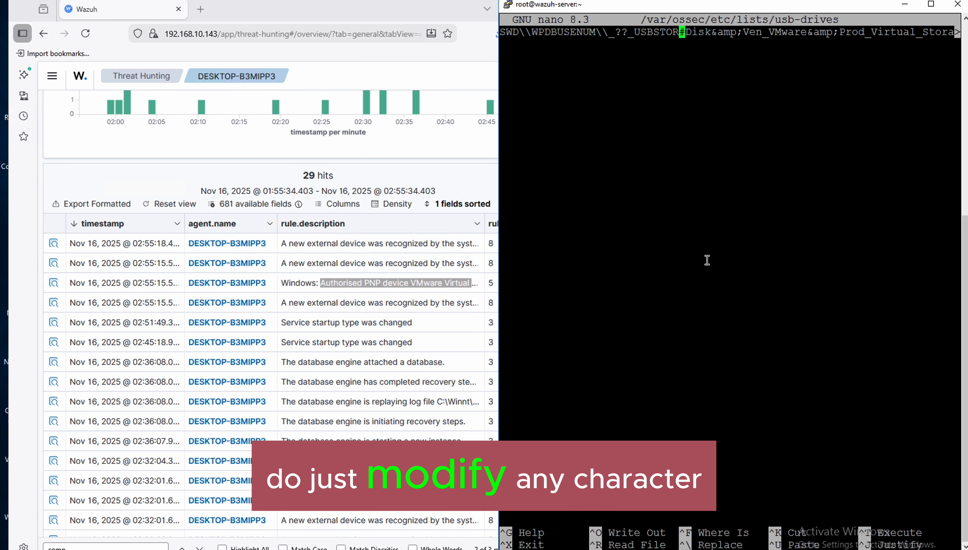
pyautogui.press('Right')
pyautogui.press('Right')
pyautogui.press('Right')
pyautogui.press('Right')
pyautogui.press('Right')
pyautogui.press('Right')
pyautogui.press('Right')
pyautogui.press('Right')
pyautogui.press('Right')
pyautogui.press('Right')
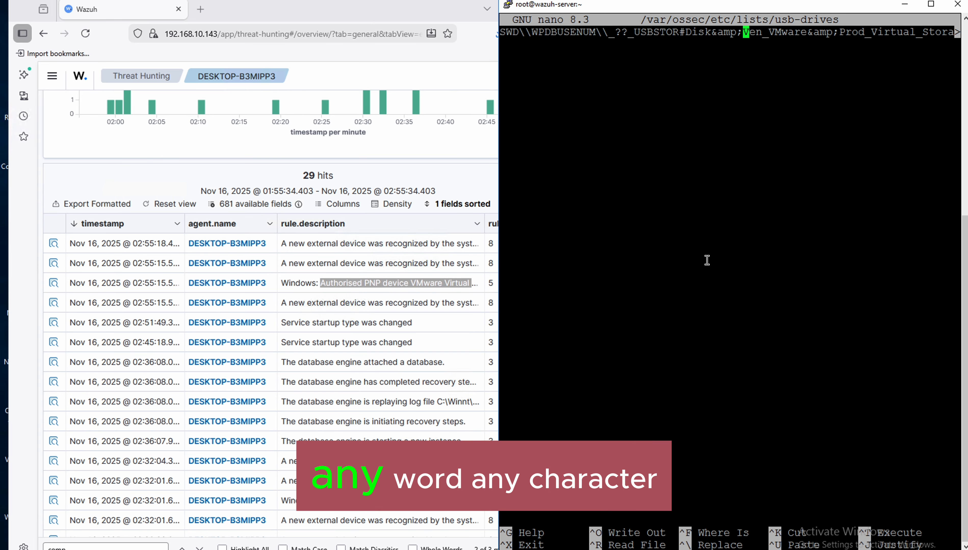
pyautogui.press('Right')
pyautogui.press('Right')
pyautogui.press('Right')
pyautogui.press('Right')
pyautogui.press('Right')
pyautogui.press('Right')
pyautogui.press('Right')
pyautogui.press('Right')
pyautogui.press('Right')
pyautogui.press('Right')
pyautogui.press('Right')
pyautogui.press('Right')
pyautogui.press('Right')
pyautogui.press('Right')
pyautogui.press('Right')
pyautogui.press('Right')
pyautogui.press('Right')
pyautogui.press('Right')
pyautogui.press('Right')
pyautogui.press('Right')
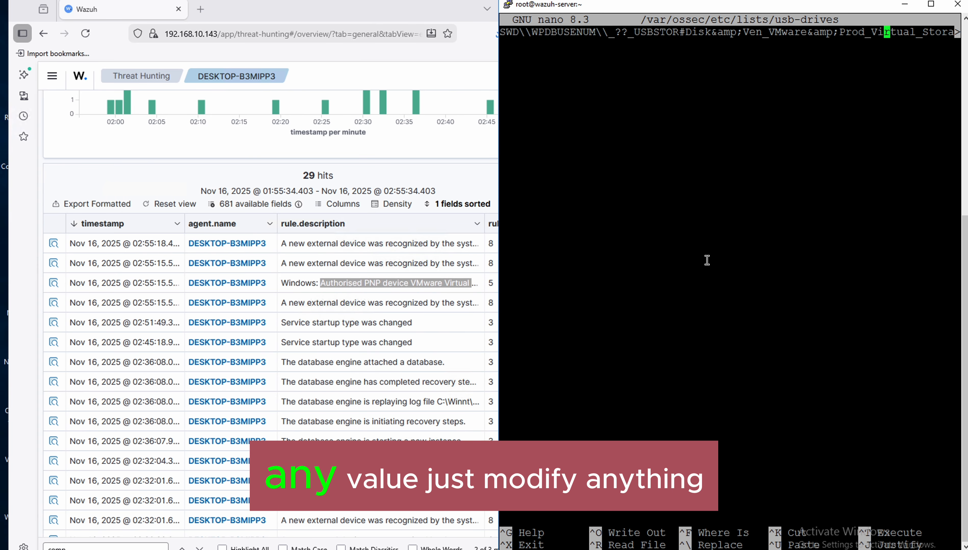
pyautogui.press('Right')
pyautogui.press('Right')
pyautogui.press('Right')
pyautogui.press('Right')
pyautogui.press('Right')
pyautogui.press('Right')
pyautogui.press('Right')
pyautogui.press('Right')
pyautogui.press('Right')
pyautogui.press('Right')
pyautogui.press('Right')
pyautogui.press('Right')
pyautogui.press('Right')
pyautogui.press('Right')
pyautogui.press('Right')
pyautogui.press('Right')
pyautogui.press('Right')
pyautogui.press('Right')
pyautogui.press('Right')
pyautogui.press('Right')
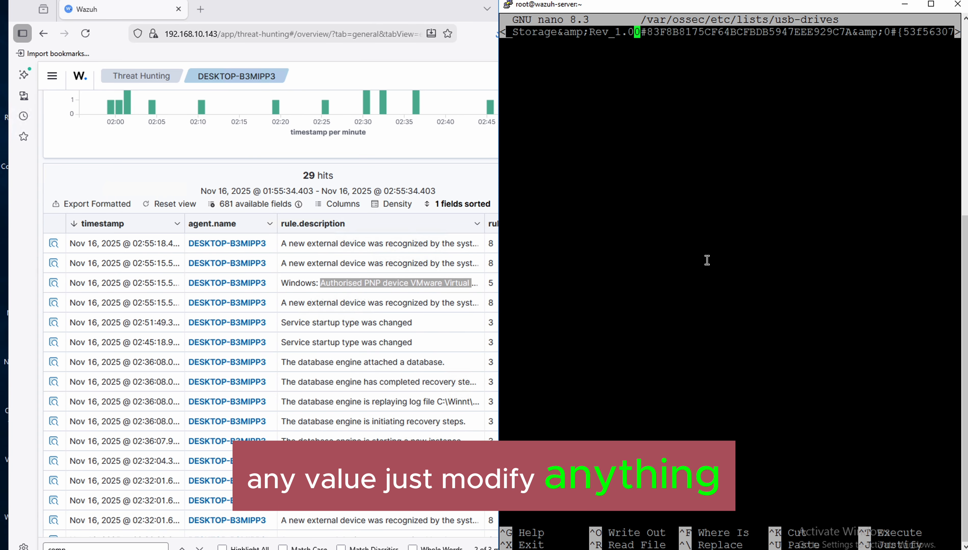
pyautogui.press('Right')
pyautogui.press('Right')
pyautogui.press('Right')
pyautogui.press('Right')
pyautogui.press('Right')
pyautogui.press('Right')
pyautogui.press('Right')
pyautogui.press('Right')
pyautogui.press('Right')
pyautogui.press('Right')
pyautogui.press('Right')
pyautogui.press('Right')
pyautogui.press('Right')
pyautogui.press('Right')
pyautogui.press('Right')
pyautogui.press('Right')
pyautogui.press('Right')
pyautogui.press('Right')
pyautogui.press('Right')
pyautogui.press('Right')
pyautogui.press('Right')
pyautogui.press('Right')
pyautogui.press('Right')
pyautogui.press('Right')
pyautogui.press('Right')
pyautogui.press('Right')
pyautogui.press('Right')
pyautogui.press('Right')
pyautogui.press('Right')
pyautogui.press('Right')
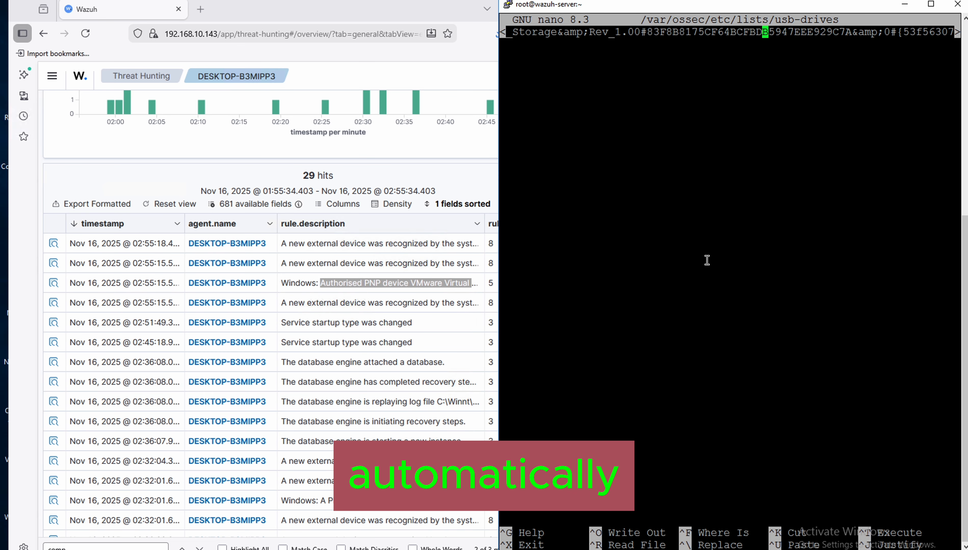
pyautogui.press('Right')
pyautogui.press('Right')
pyautogui.press('Right')
pyautogui.press('Right')
pyautogui.press('Right')
pyautogui.press('Right')
pyautogui.press('Right')
pyautogui.press('Right')
pyautogui.press('Right')
pyautogui.press('Right')
pyautogui.press('Right')
pyautogui.press('Right')
pyautogui.press('Right')
pyautogui.press('Right')
pyautogui.press('Right')
pyautogui.press('Right')
pyautogui.press('Right')
pyautogui.press('Right')
pyautogui.press('Right')
pyautogui.press('Right')
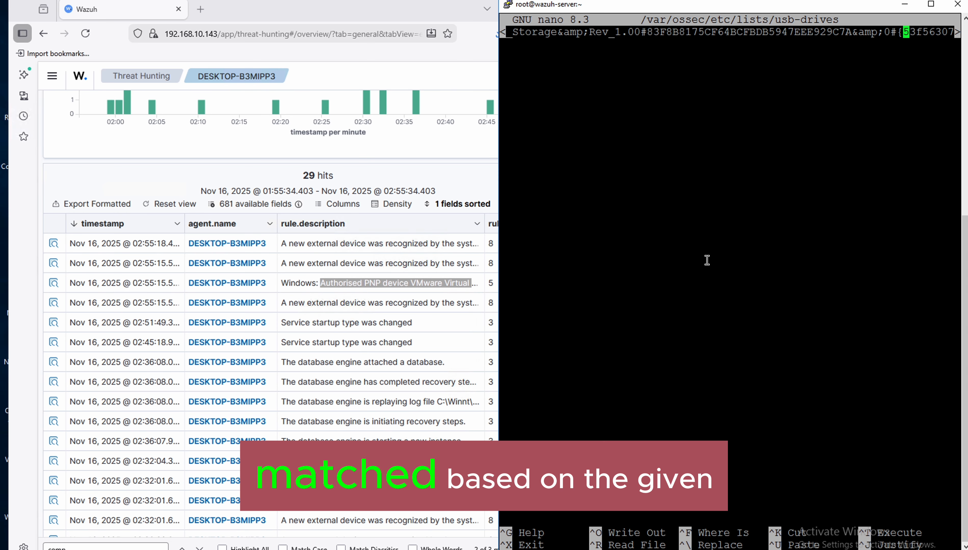
pyautogui.press('Right')
pyautogui.press('Right')
pyautogui.press('Right')
pyautogui.press('Right')
pyautogui.press('Right')
pyautogui.press('Right')
pyautogui.press('Right')
pyautogui.press('Right')
pyautogui.press('Right')
pyautogui.press('Right')
pyautogui.press('Right')
pyautogui.press('Right')
pyautogui.press('Right')
pyautogui.press('Right')
pyautogui.press('Right')
pyautogui.press('Right')
pyautogui.press('Right')
pyautogui.press('Right')
pyautogui.press('Right')
pyautogui.press('Right')
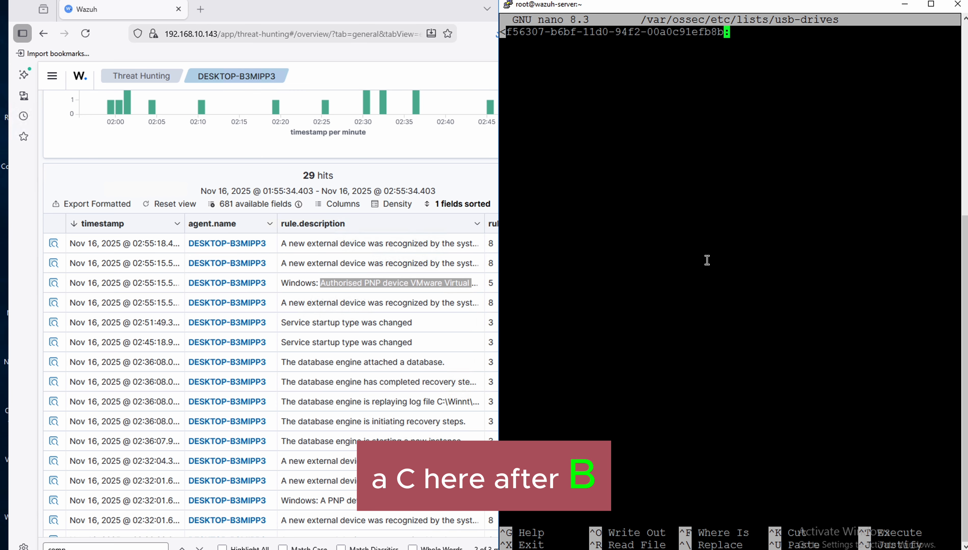
pyautogui.write('c')
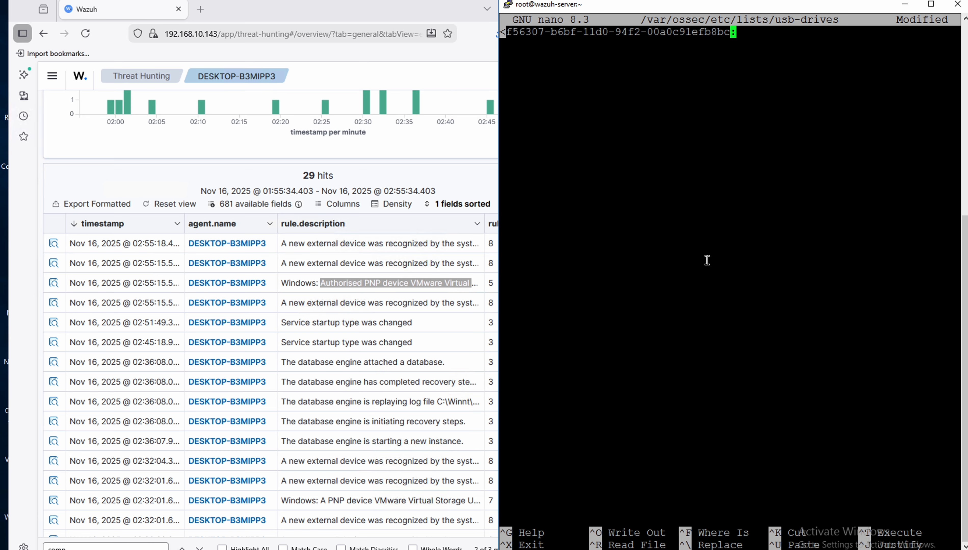
# Step: Save the usb-drives list under its existing name, close the editor and restart the wazuh-manager service
pyautogui.hotkey('ctrl', 'x')
pyautogui.press('y')
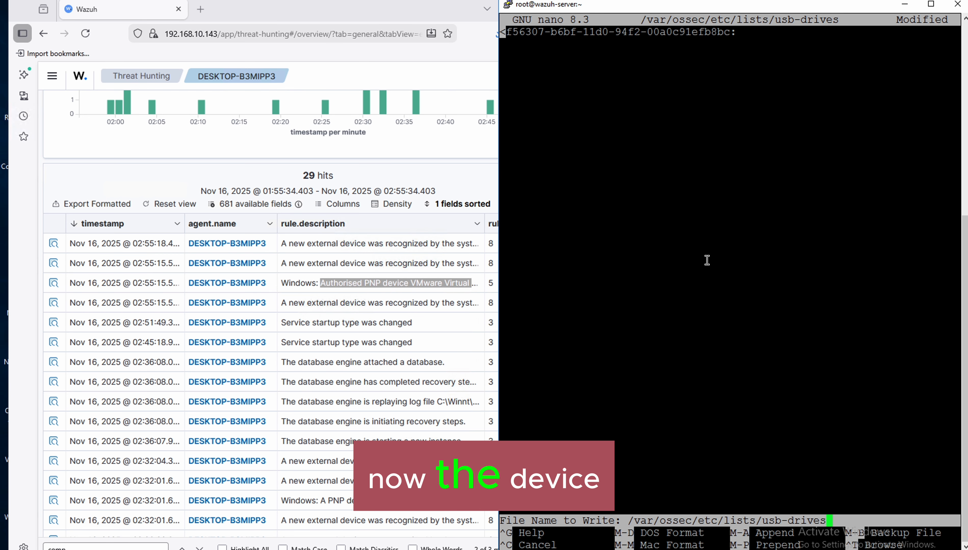
pyautogui.press('Return')
pyautogui.press('Up')
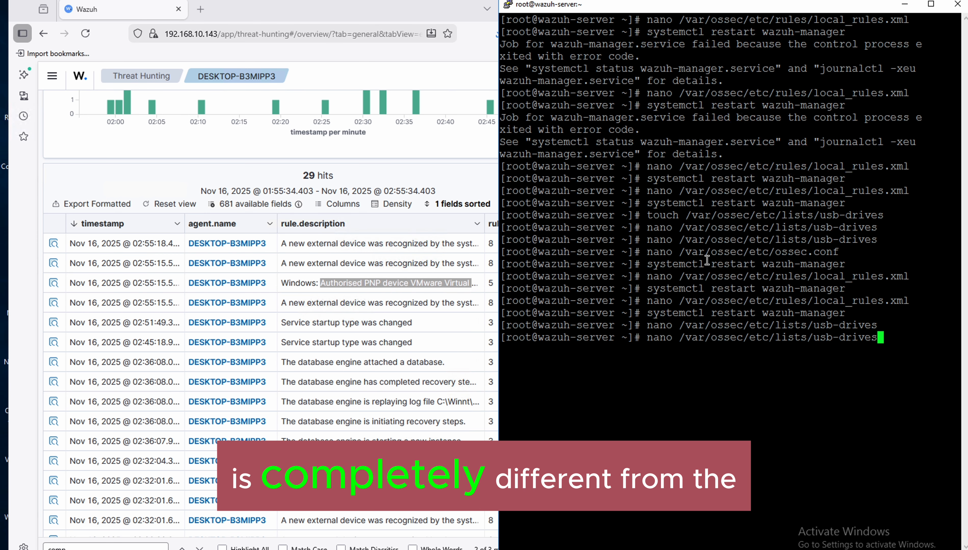
pyautogui.press('Up')
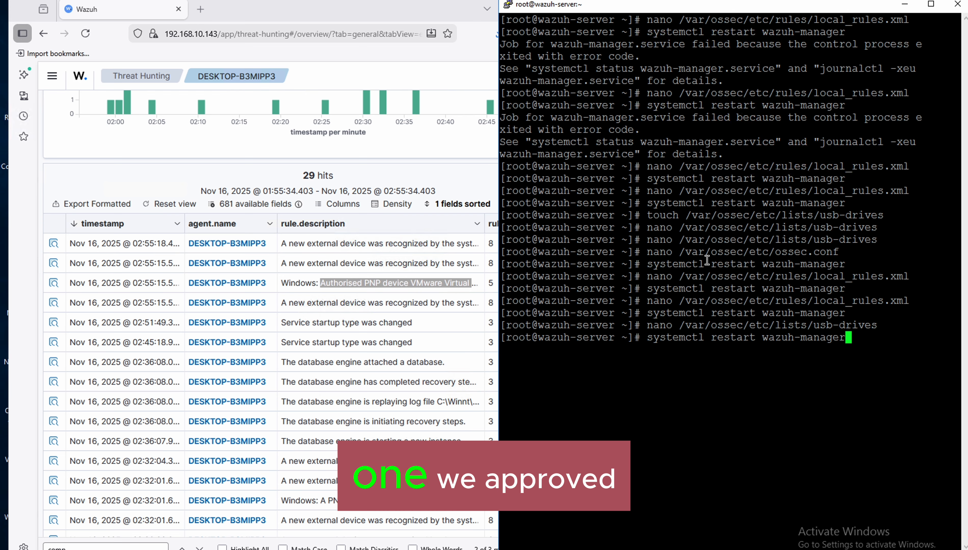
pyautogui.press('Return')
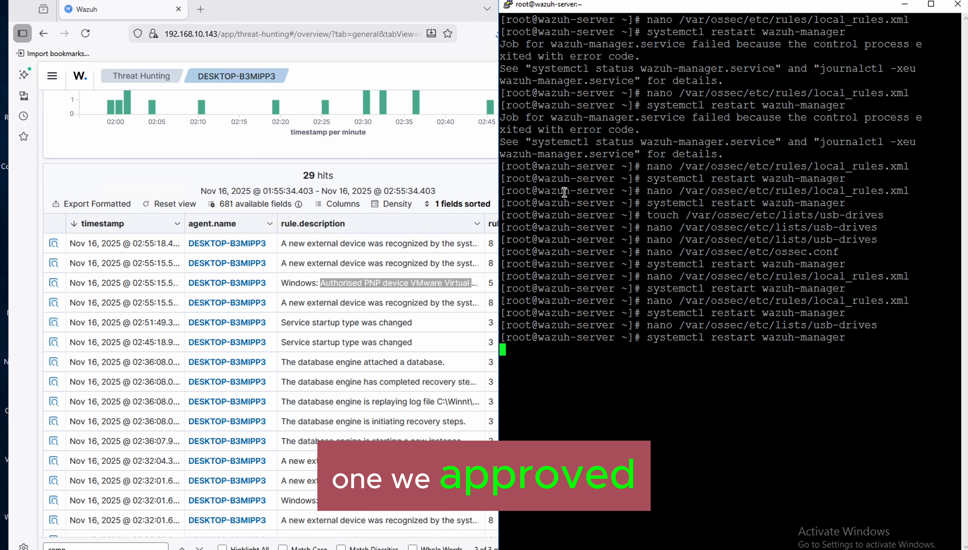
# Step: Maximize the Wazuh browser window, switch to the Windows 10 virtual machine in VMware, and disable and re-enable its USB Mass Storage Device
pyautogui.click(472, 176)
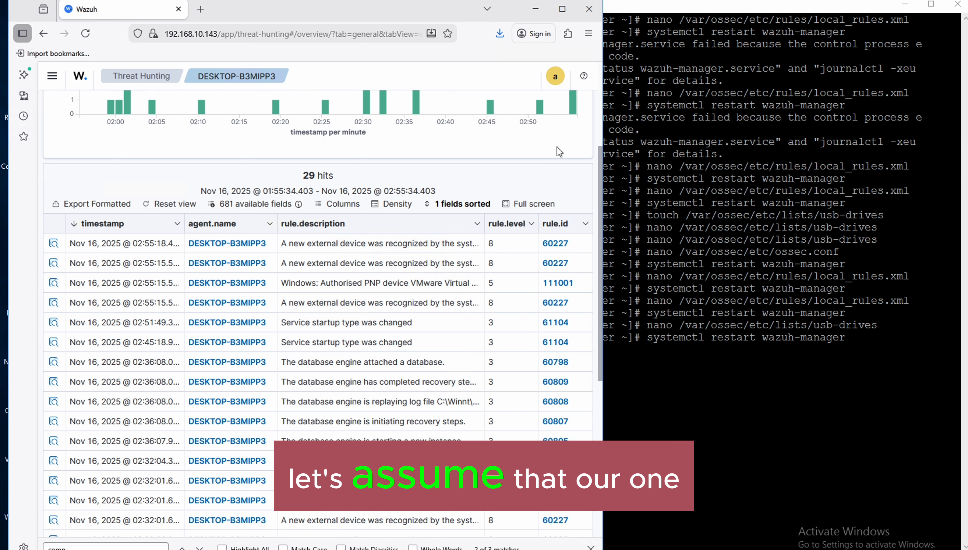
pyautogui.click(562, 8)
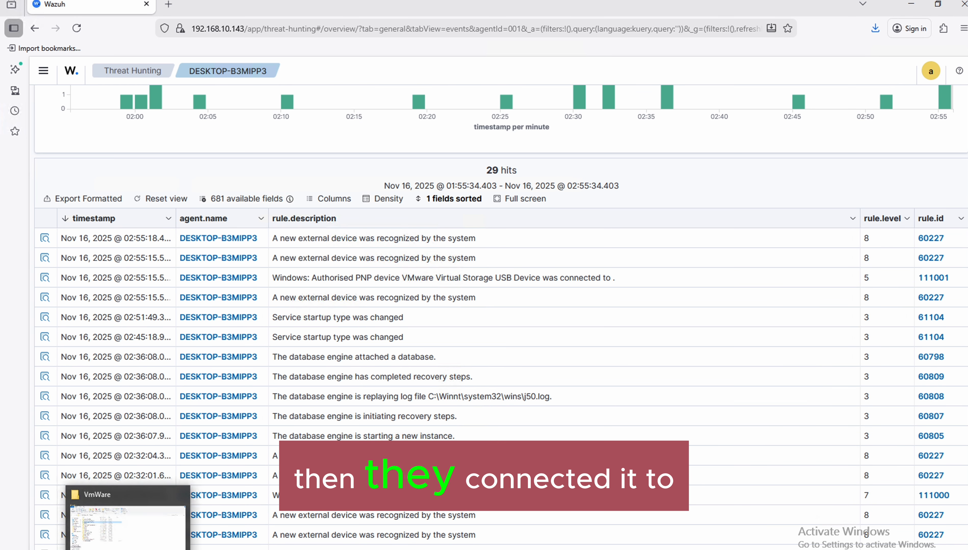
pyautogui.moveTo(156, 549)
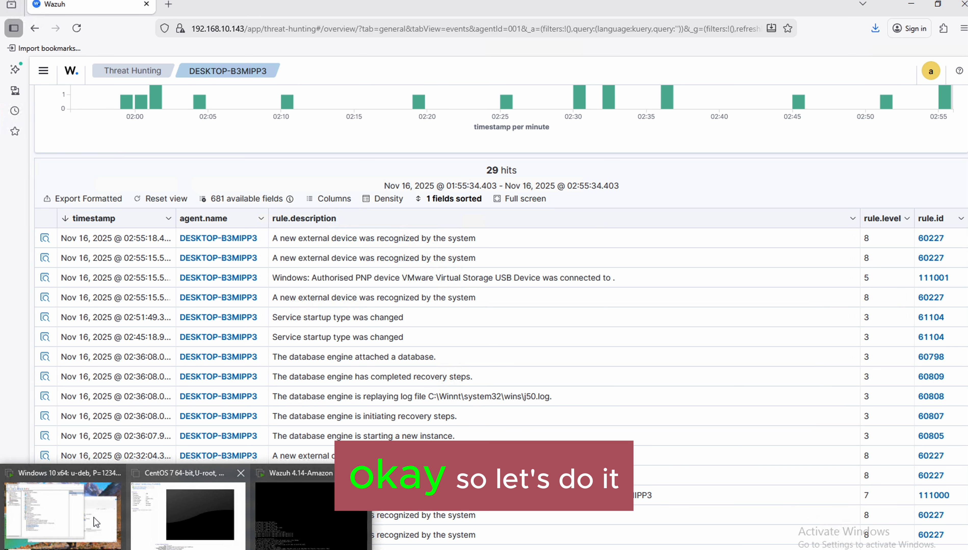
pyautogui.click(96, 523)
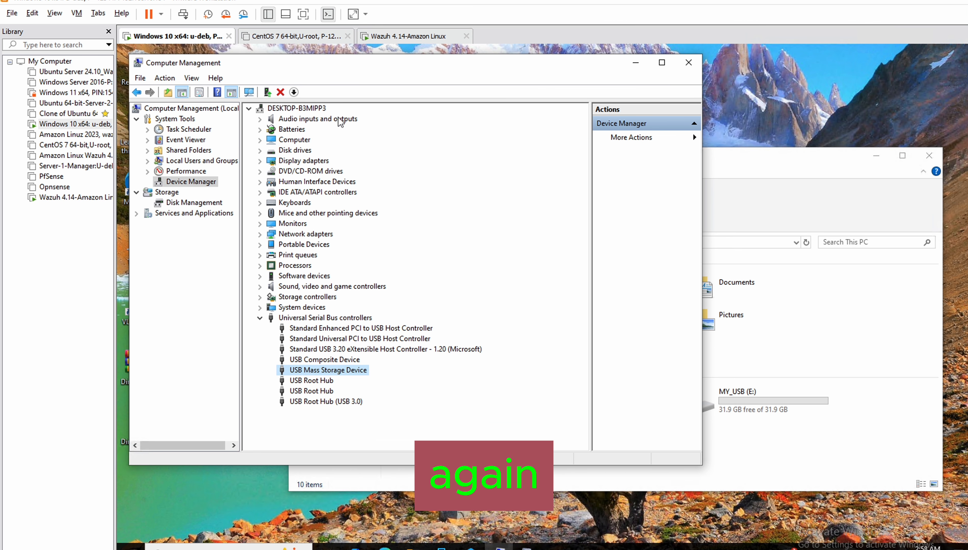
pyautogui.click(294, 93)
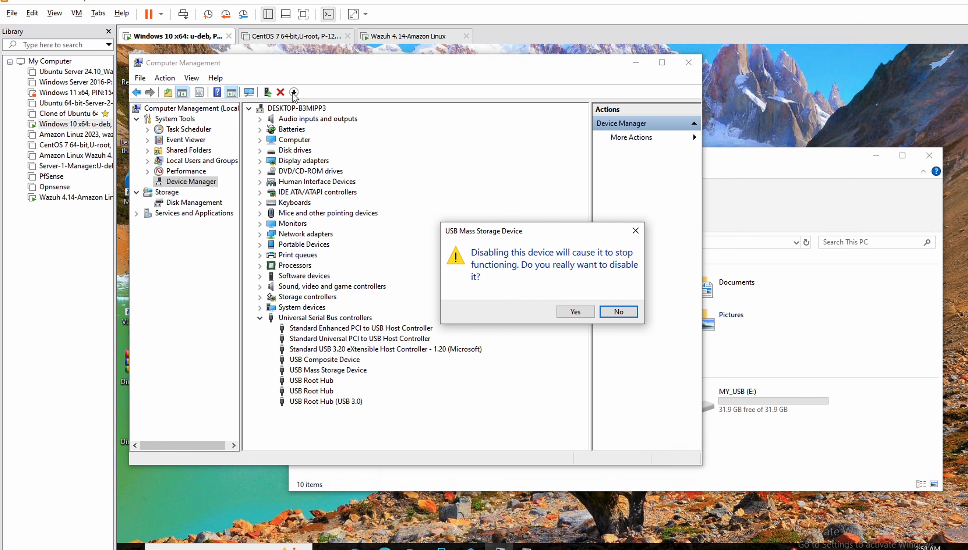
pyautogui.click(576, 312)
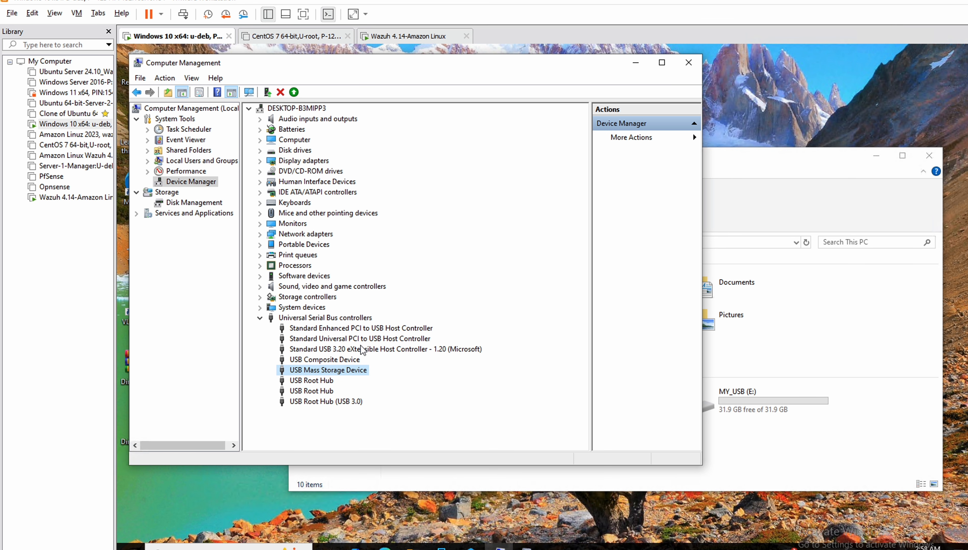
pyautogui.click(294, 92)
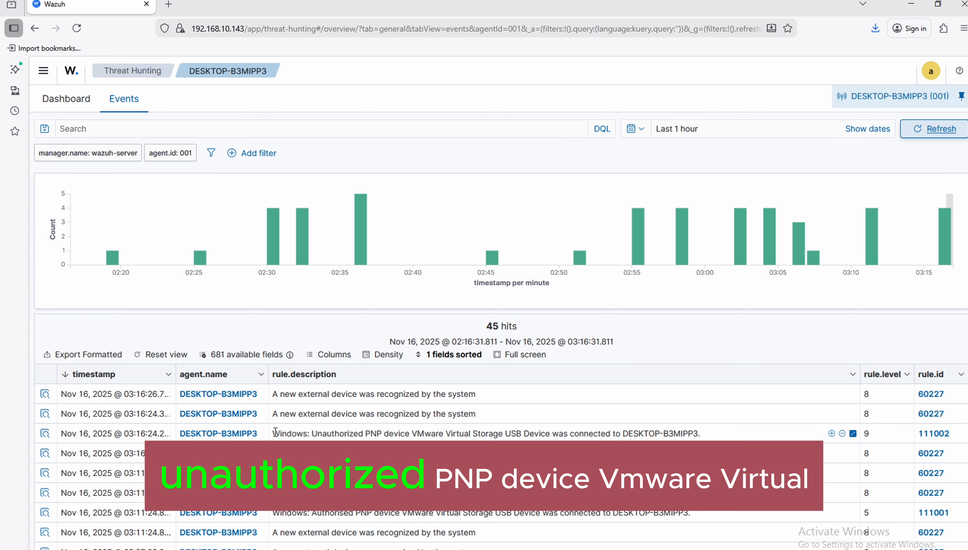
# Step: Examine the rule 111002 alert in Wazuh, reading its description and the agent IP and device ID in its document details
pyautogui.moveTo(275, 432); pyautogui.dragTo(488, 435)
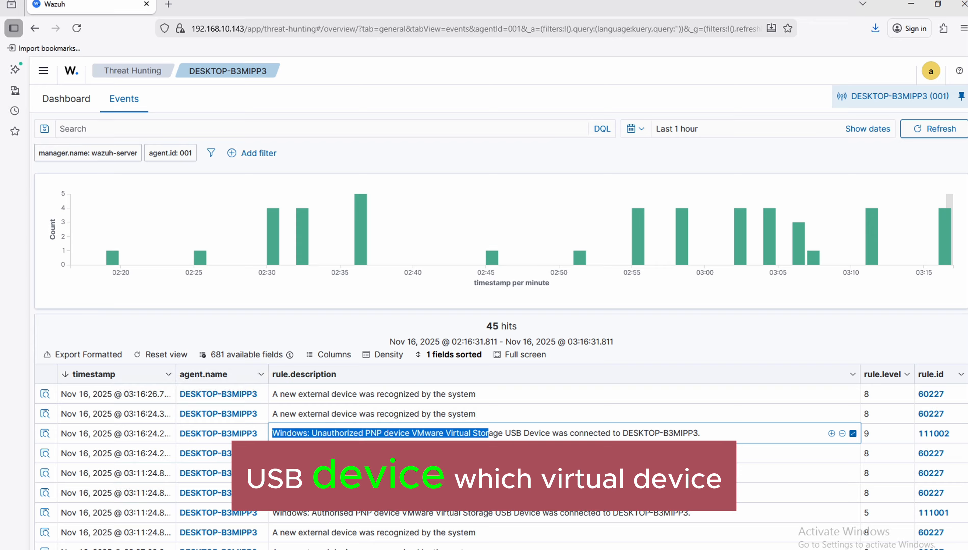
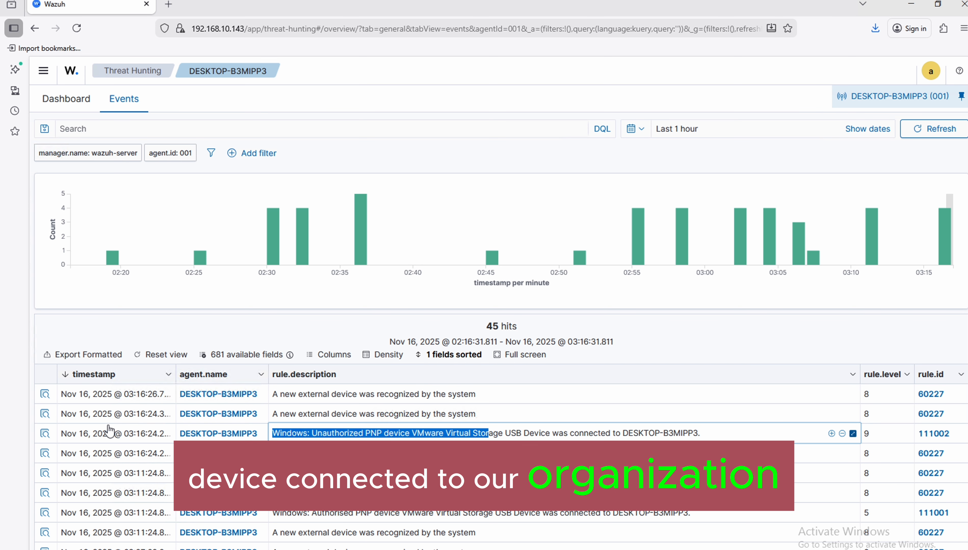
pyautogui.click(45, 433)
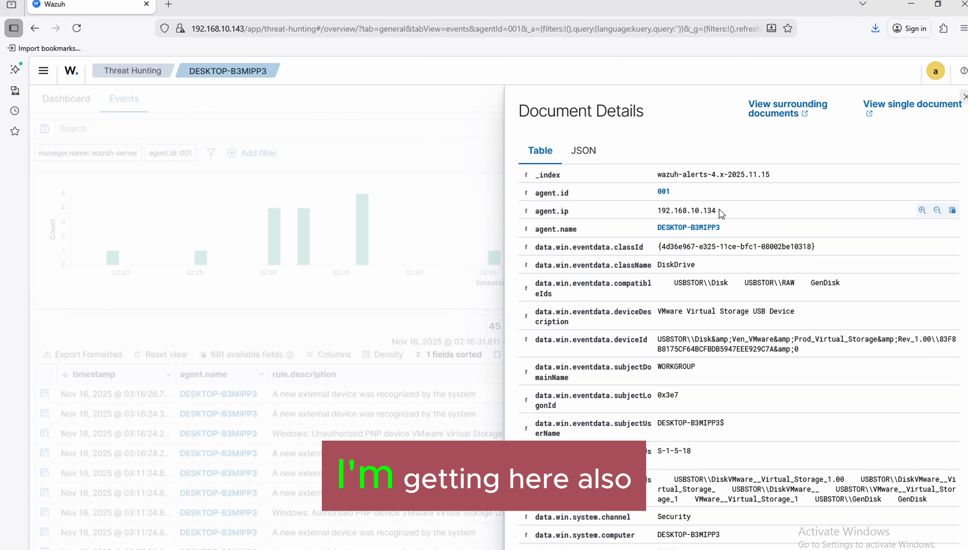
pyautogui.moveTo(724, 213); pyautogui.dragTo(674, 211)
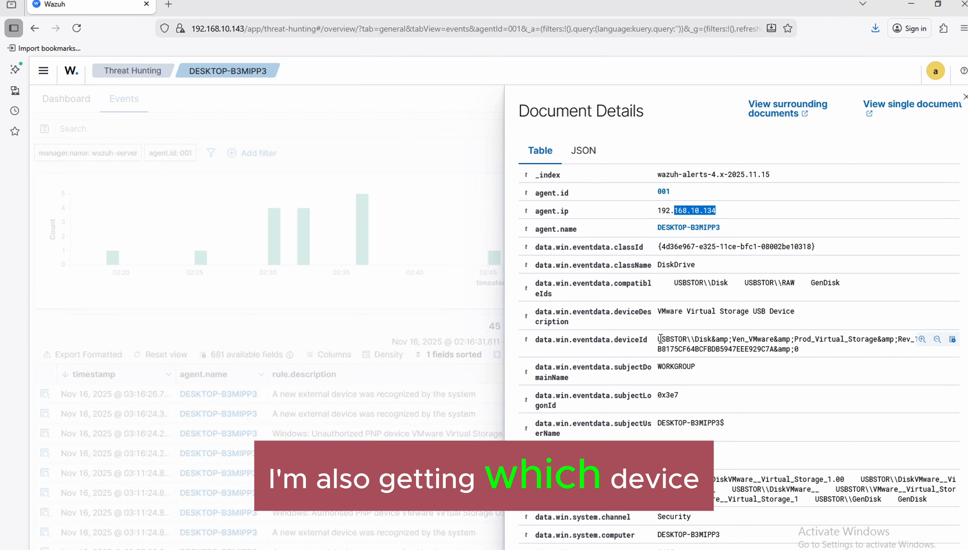
pyautogui.moveTo(666, 340); pyautogui.dragTo(803, 351)
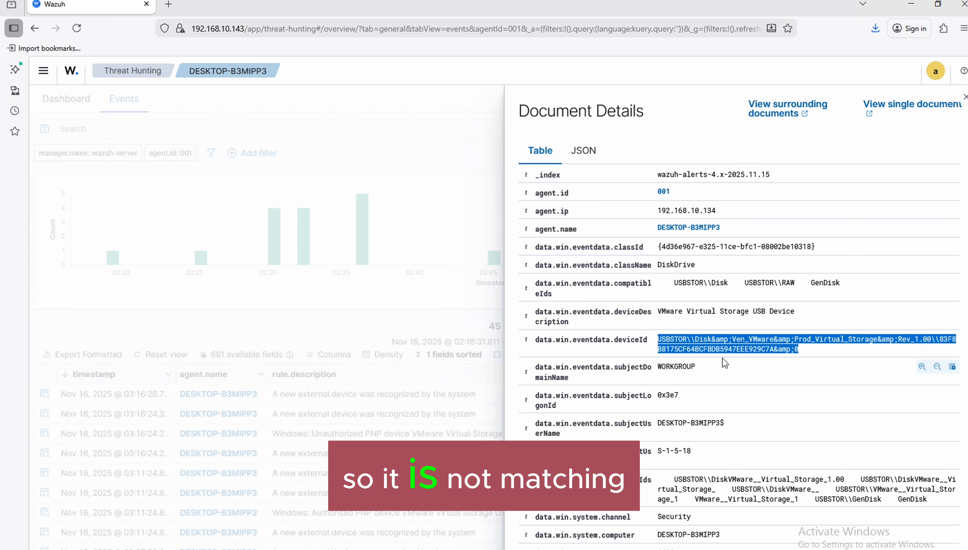
pyautogui.scroll(-3, 724, 364)
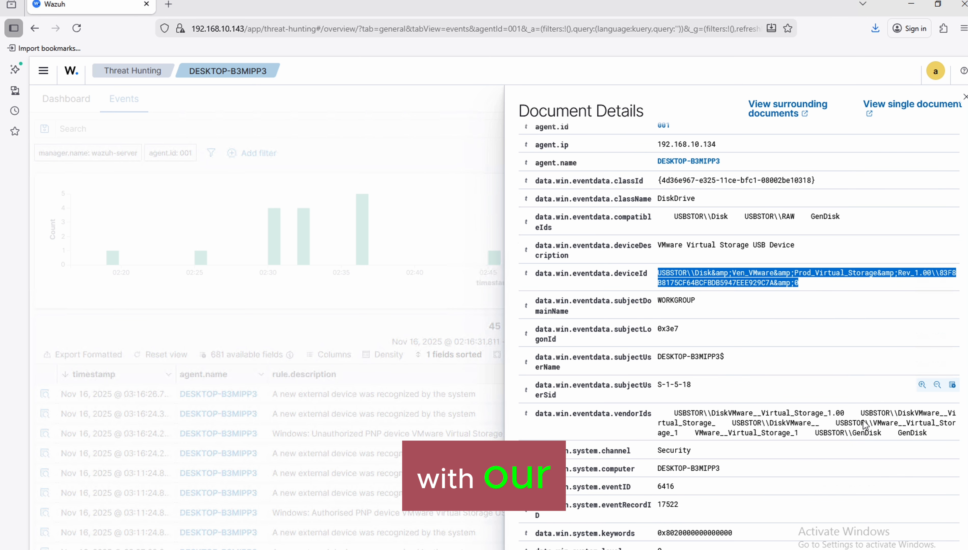
# Step: Read the remaining document details of the unauthorized USB device alert down to its rule description and rule ID, and close them
pyautogui.scroll(-5, 846, 432)
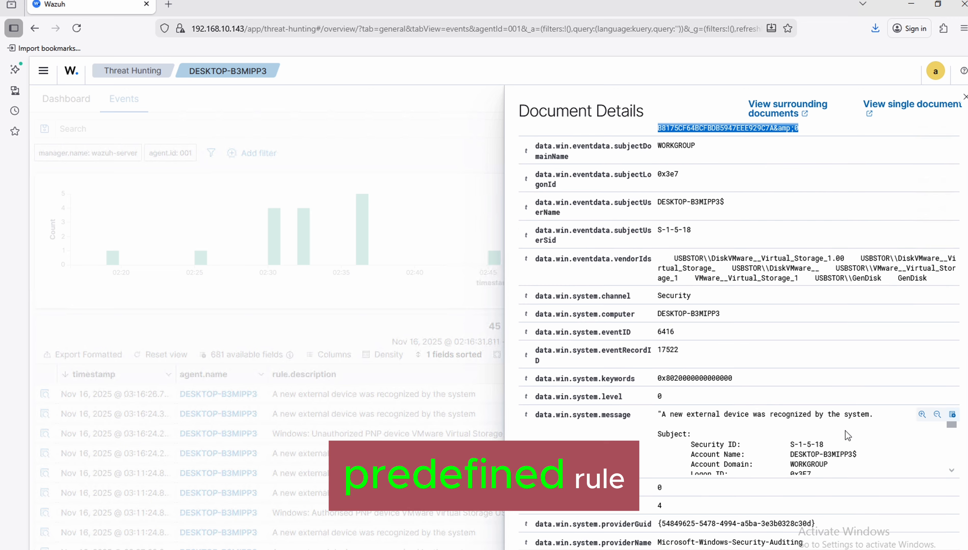
pyautogui.scroll(-10, 937, 432)
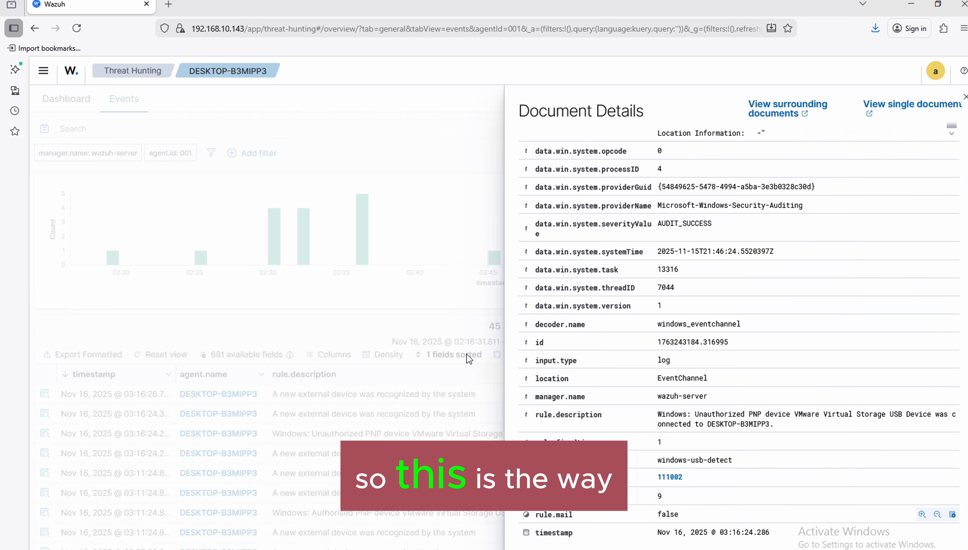
pyautogui.click(438, 305)
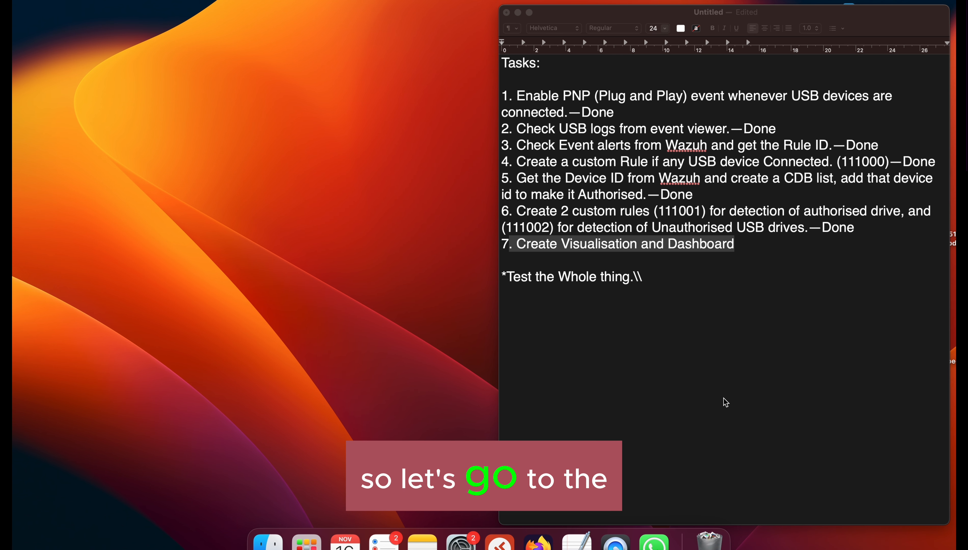
# Step: Switch from the task notes to the Wazuh dashboard and create a new pie visualization with wazuh-alerts-* as its source
pyautogui.hotkey('ctrl', 'Right')
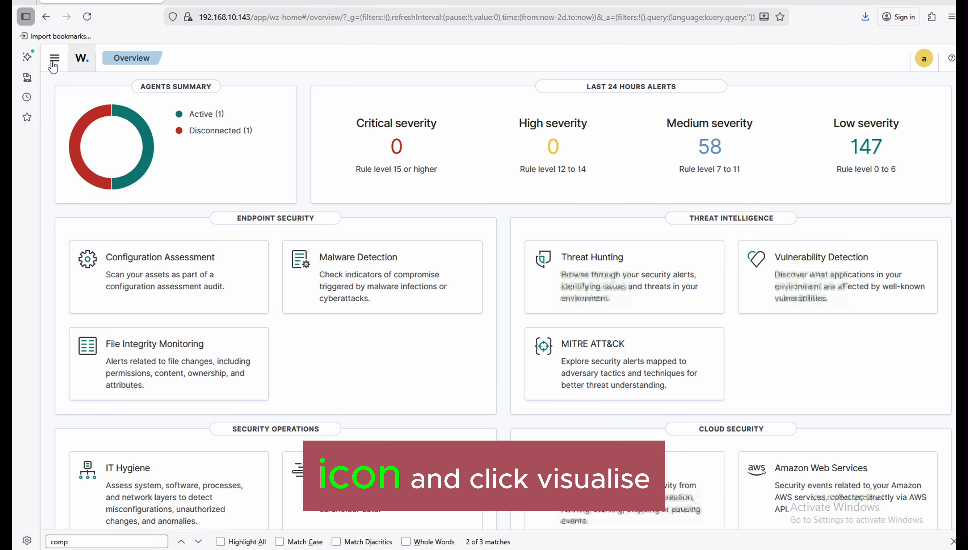
pyautogui.click(54, 58)
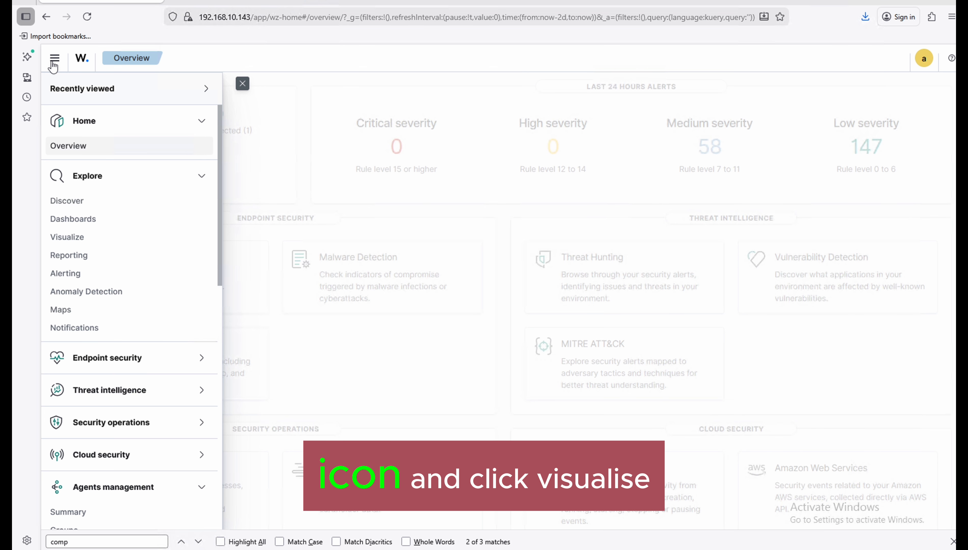
pyautogui.click(68, 238)
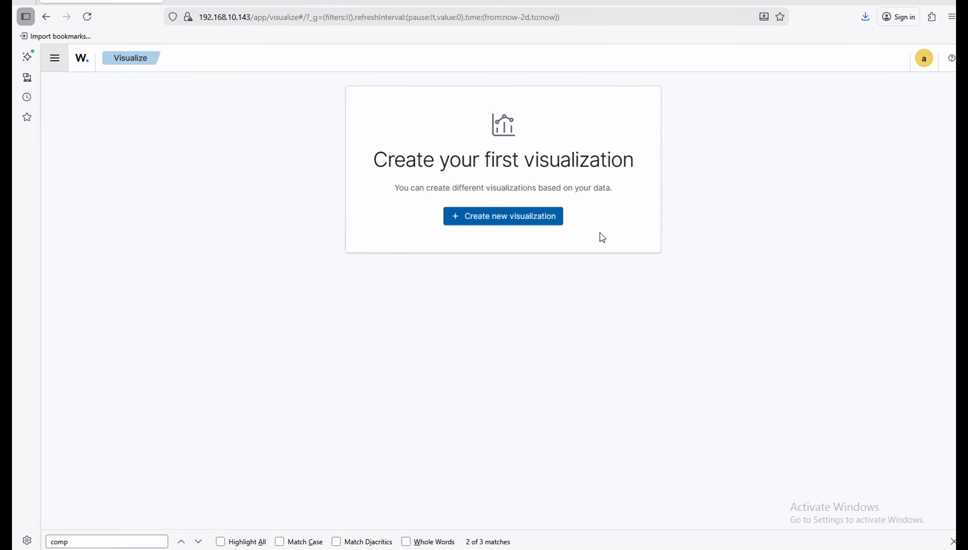
pyautogui.click(536, 226)
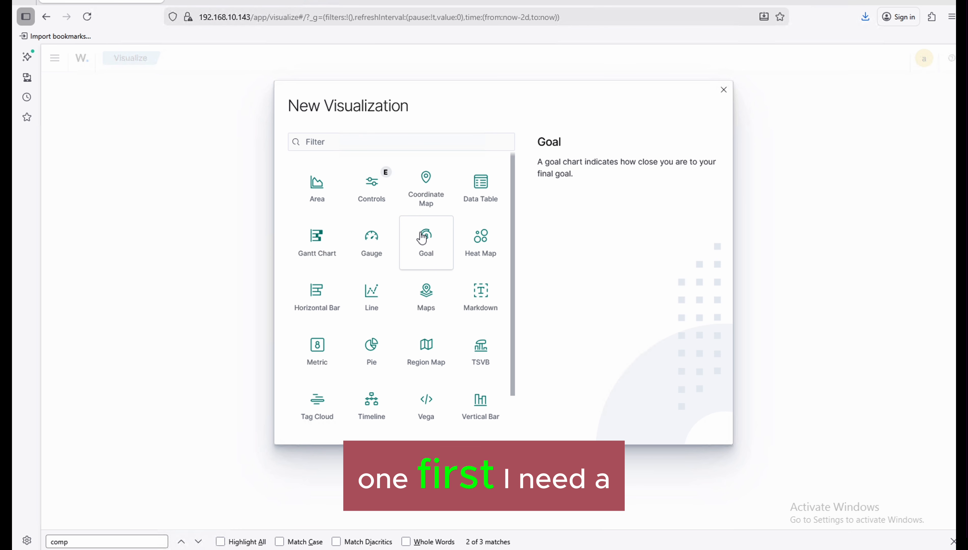
pyautogui.click(371, 343)
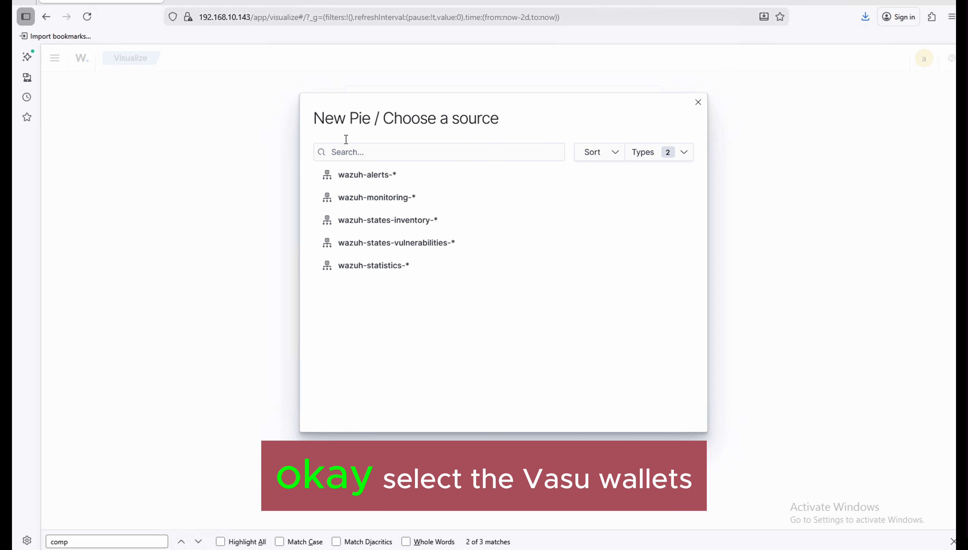
pyautogui.click(367, 177)
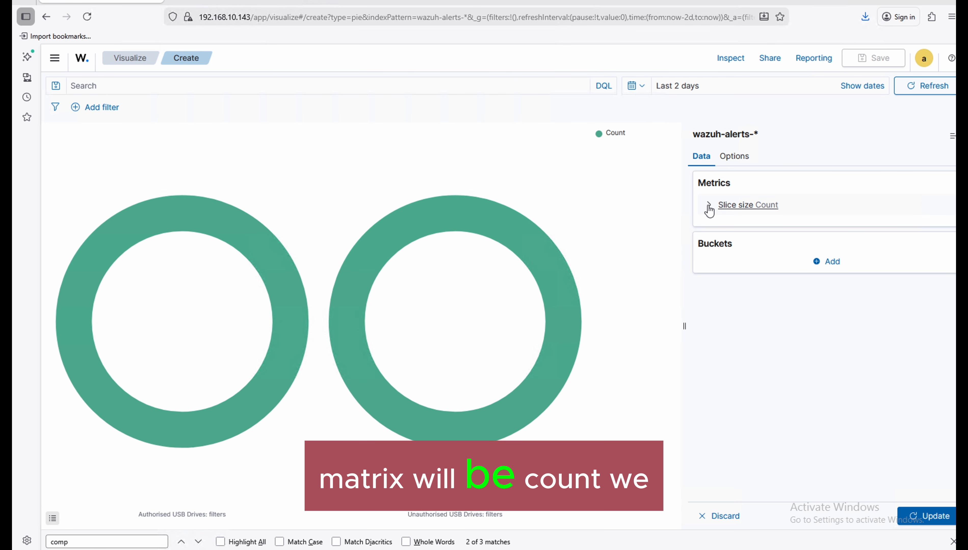
# Step: Keep Count as the slice size metric and add a Split slices bucket that uses the Filters aggregation
pyautogui.click(709, 207)
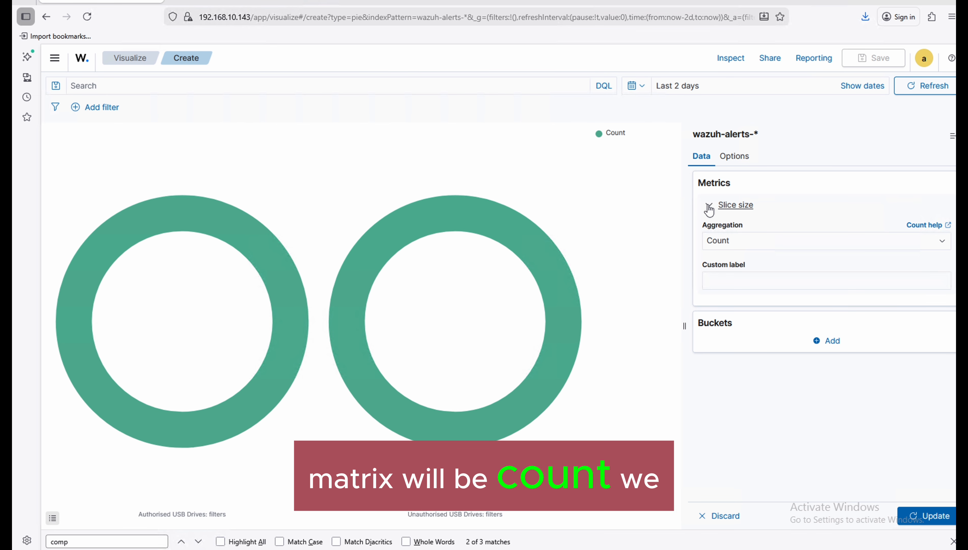
pyautogui.click(806, 240)
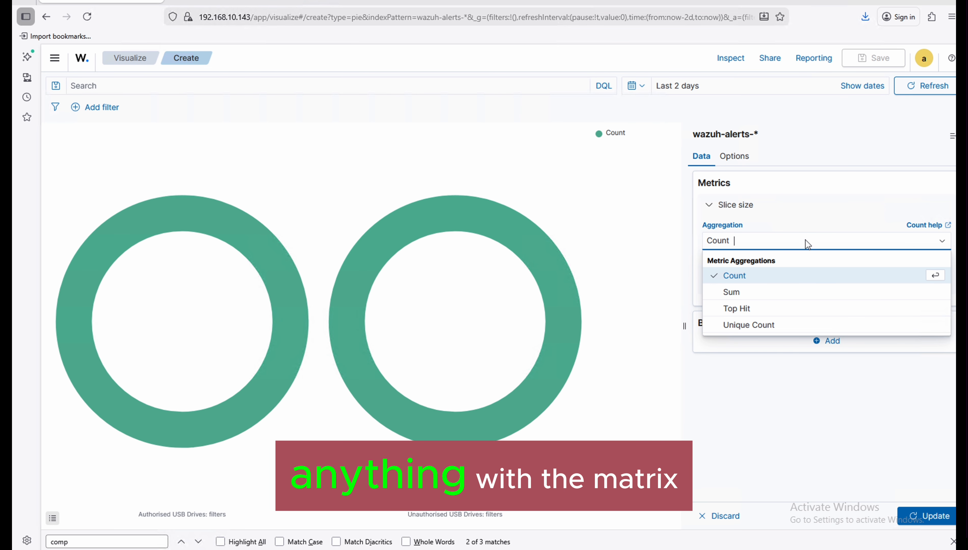
pyautogui.click(812, 199)
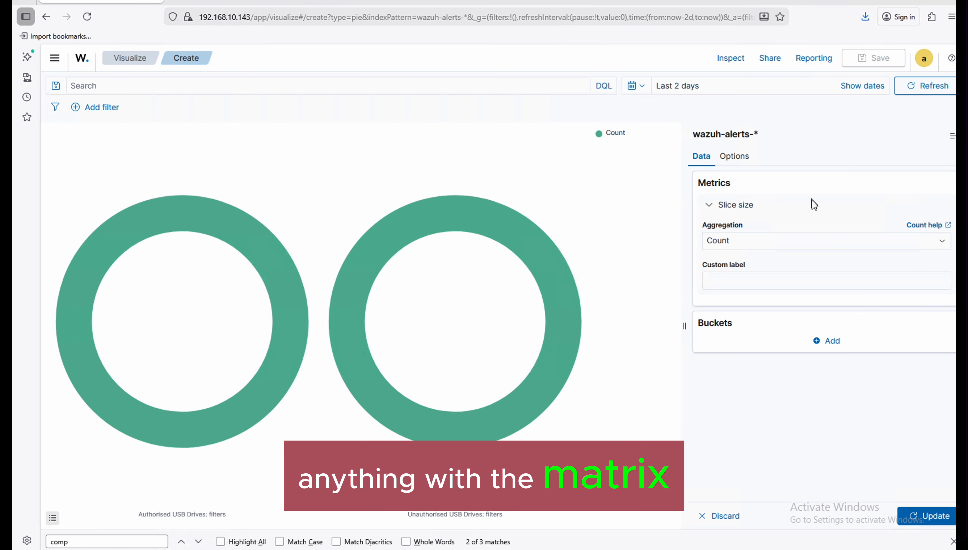
pyautogui.click(826, 343)
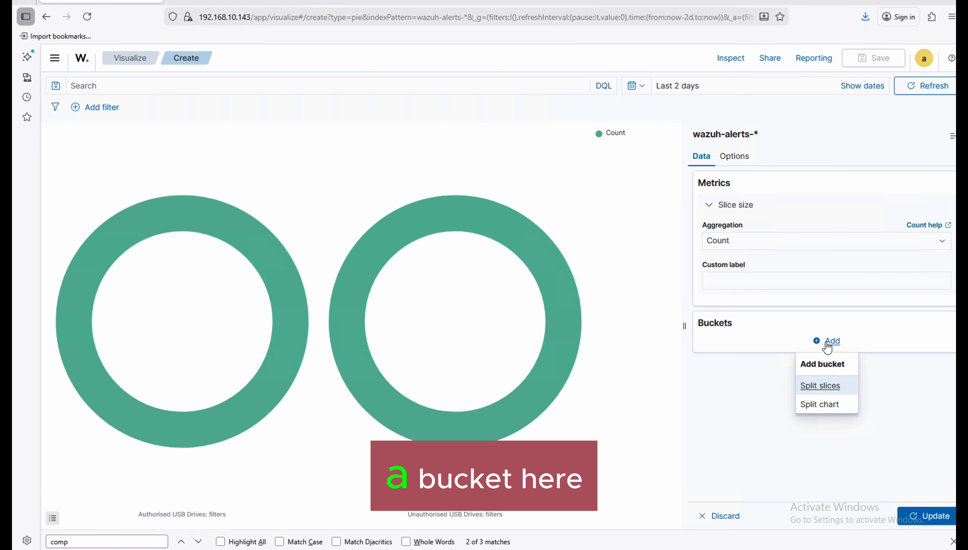
pyautogui.click(817, 387)
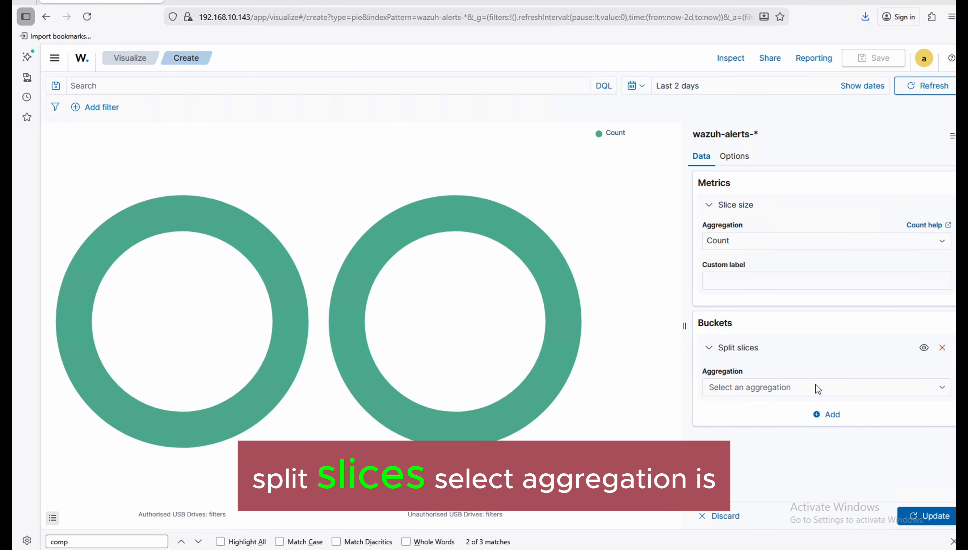
pyautogui.click(785, 393)
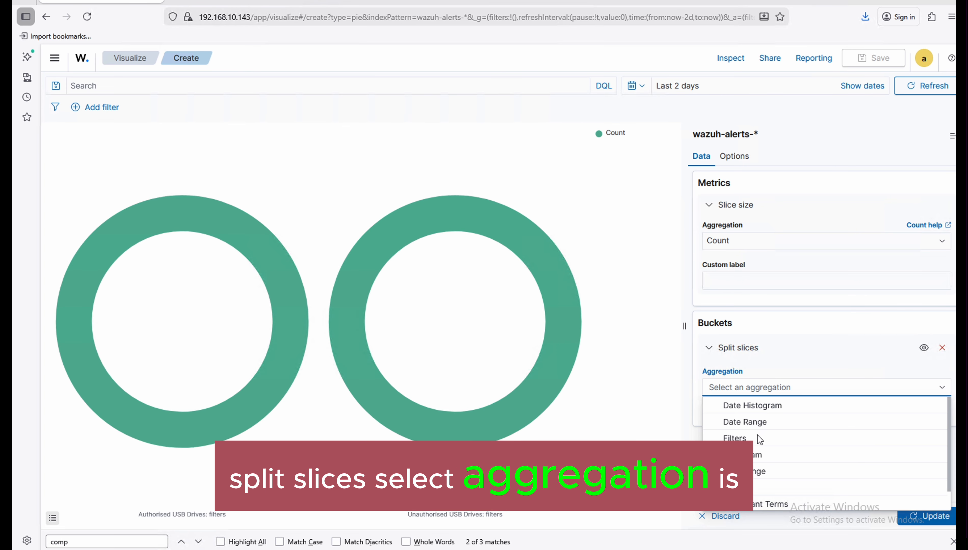
pyautogui.click(734, 439)
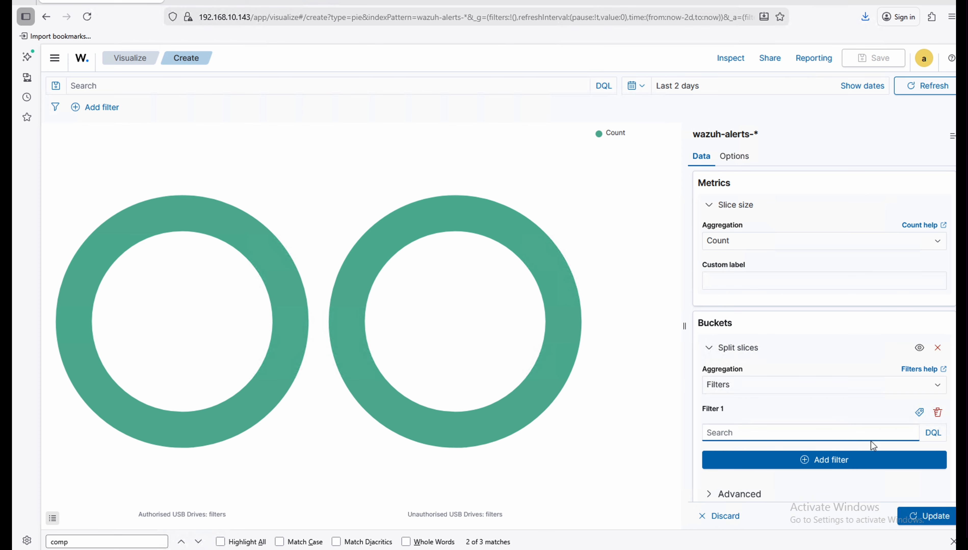
# Step: Set the query of Filter 1 in the Split slices bucket to rule.id:111001
pyautogui.scroll(-1, 889, 417)
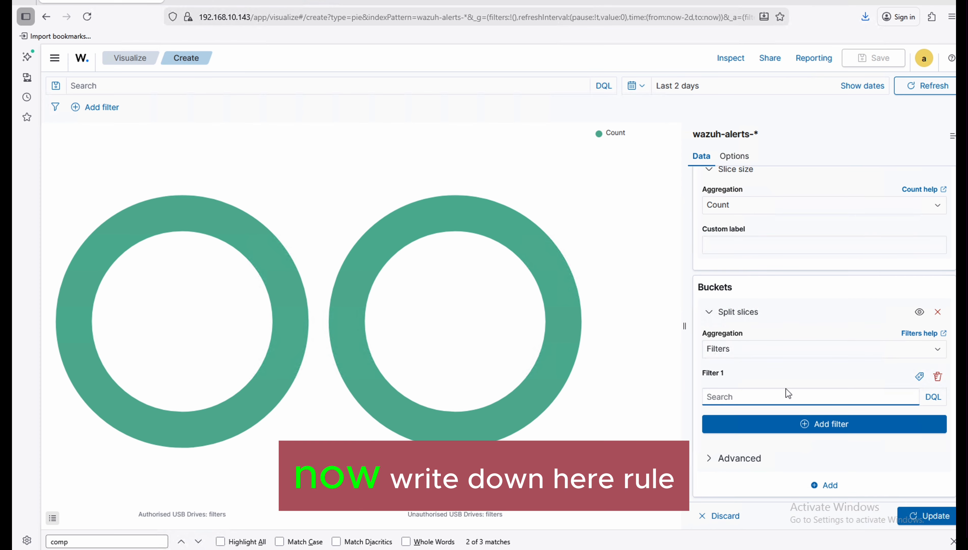
pyautogui.write('rule')
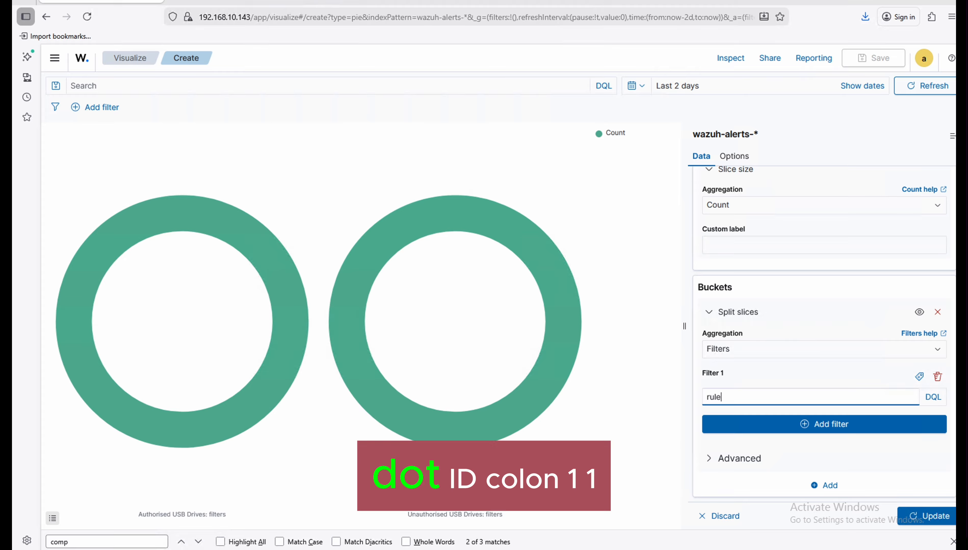
pyautogui.write('.id')
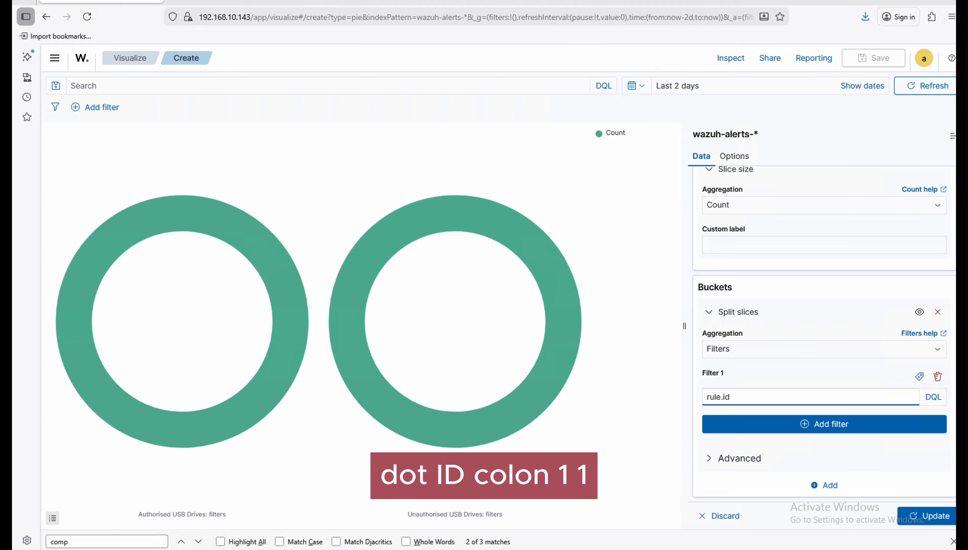
pyautogui.write(':11100')
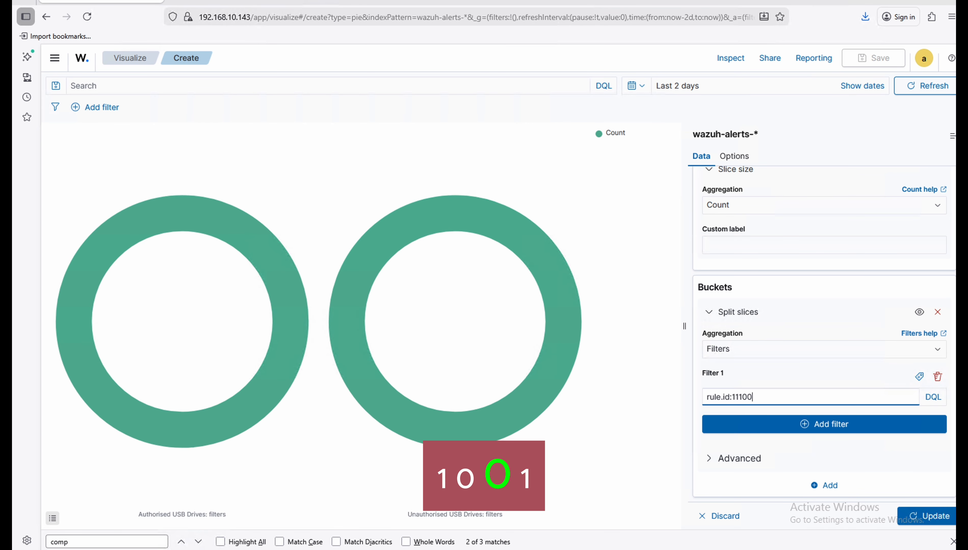
pyautogui.write('1')
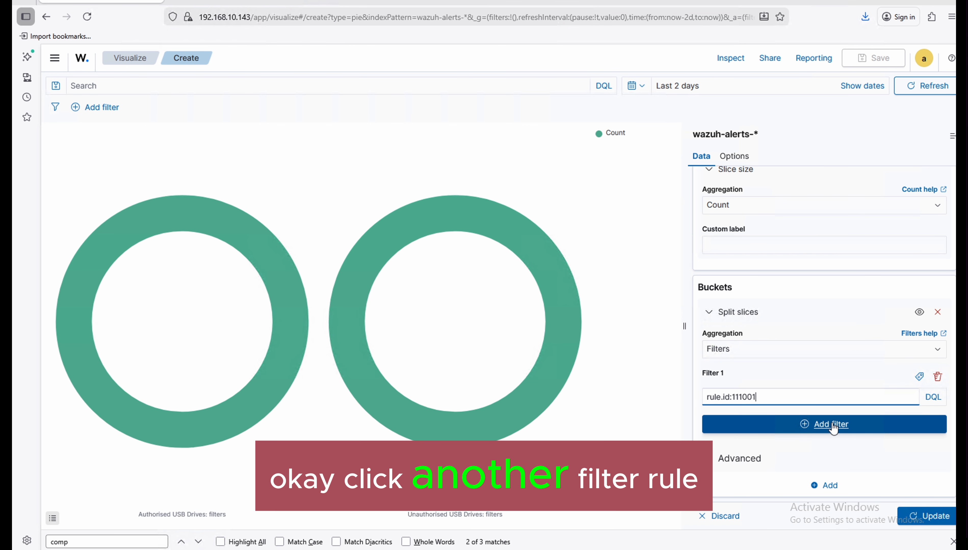
# Step: Add a second filter to the Split slices bucket with the query rule.id:111002
pyautogui.click(833, 425)
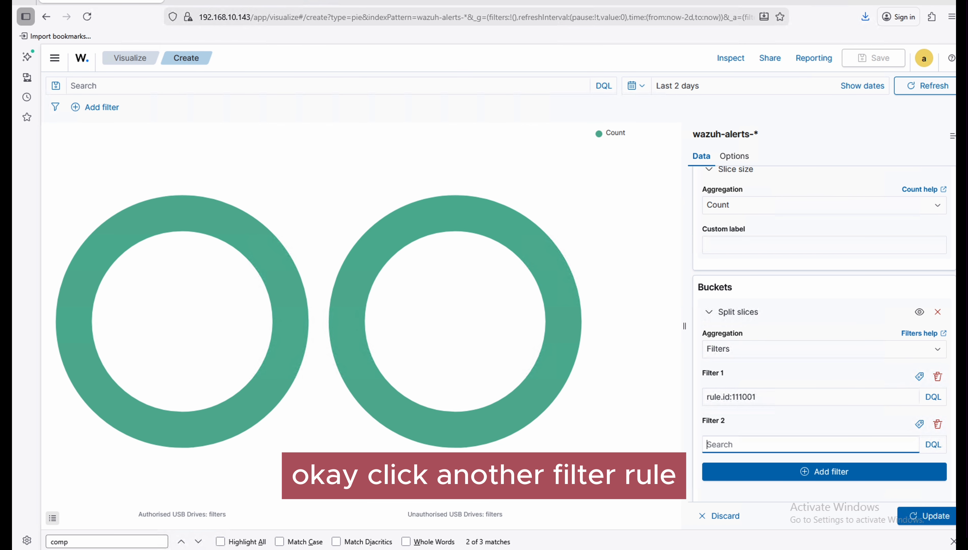
pyautogui.write('rule.id:')
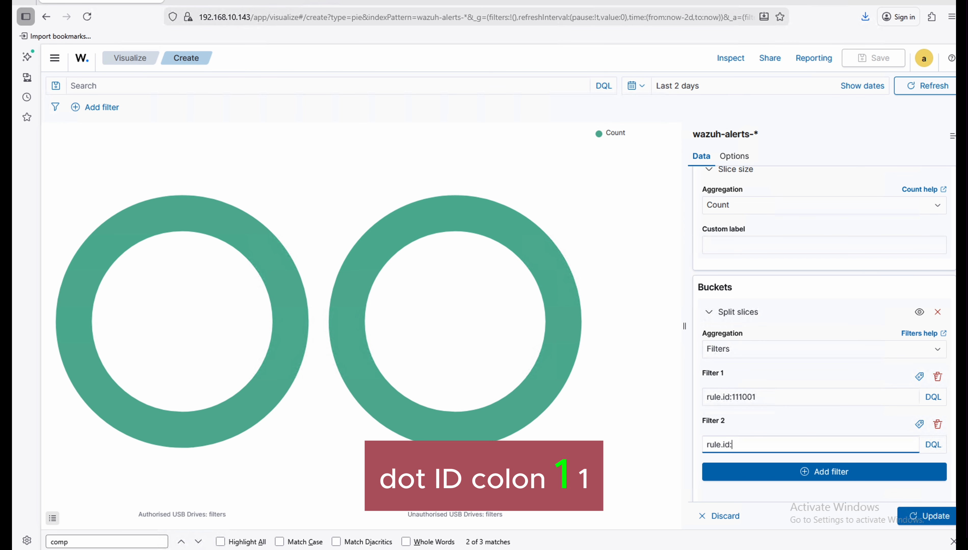
pyautogui.write('11100')
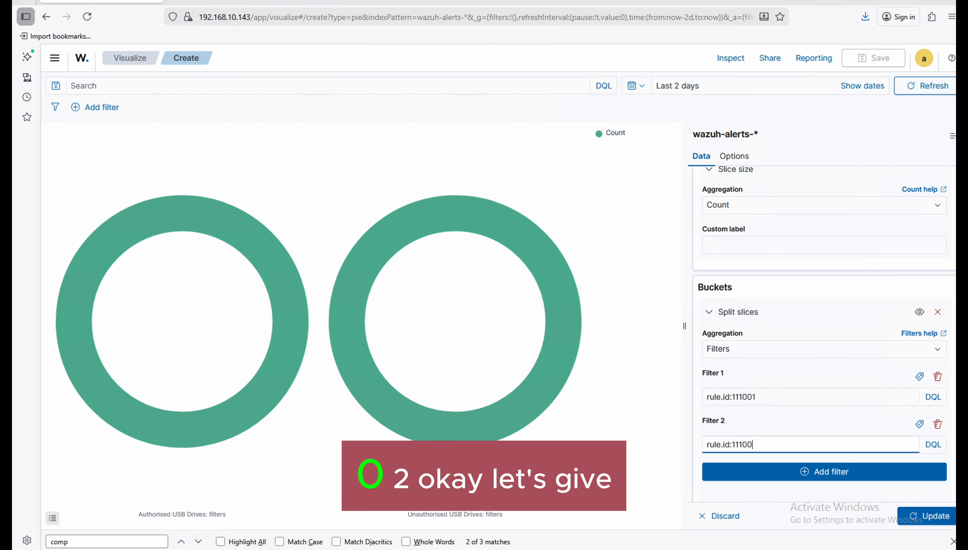
pyautogui.write('2')
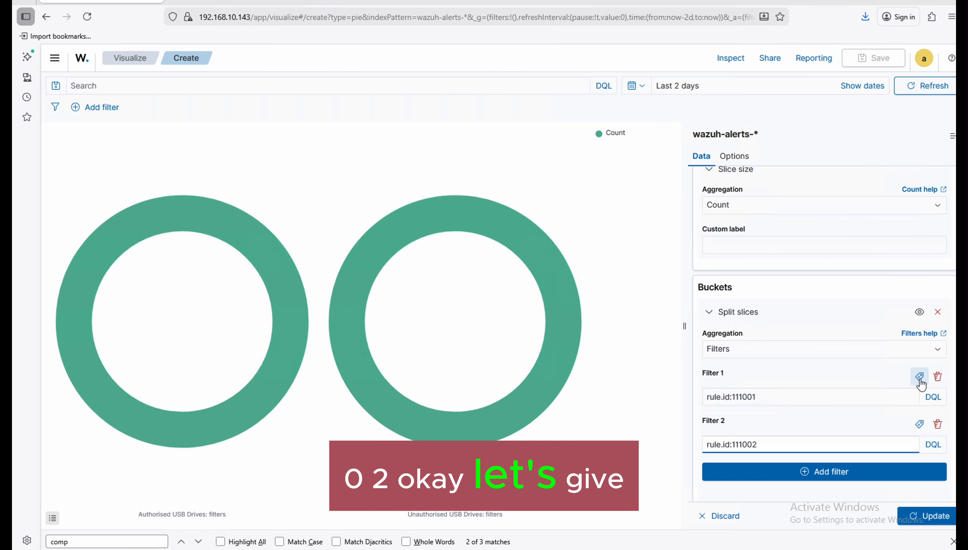
# Step: Give Filter 1 the label "Authorised USB Drives"
pyautogui.click(919, 376)
pyautogui.click(741, 437)
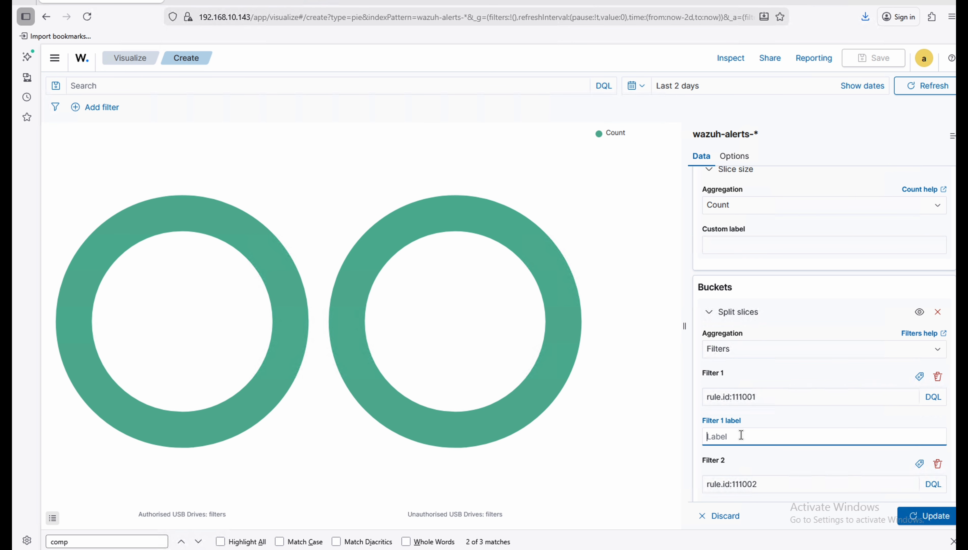
pyautogui.write('Authorise')
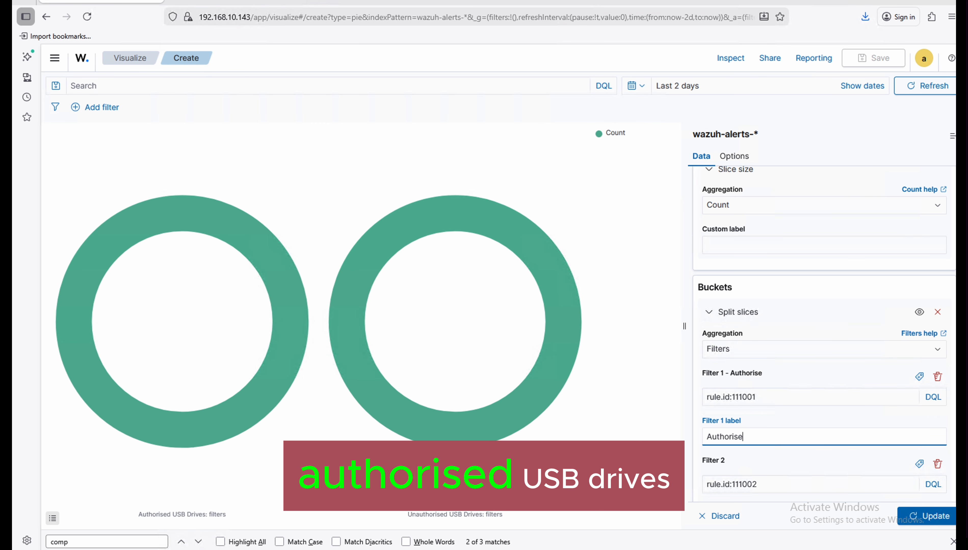
pyautogui.write('d USB')
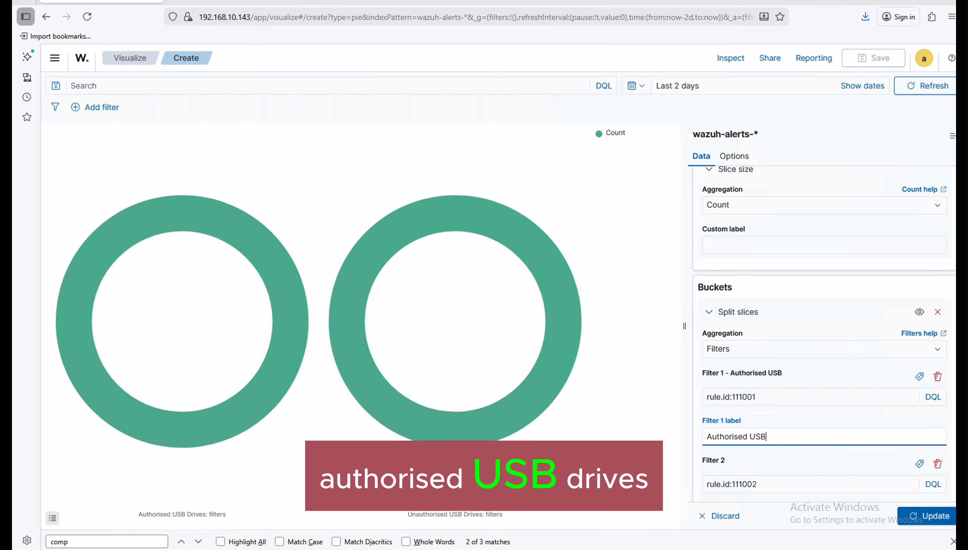
pyautogui.write(' Drives')
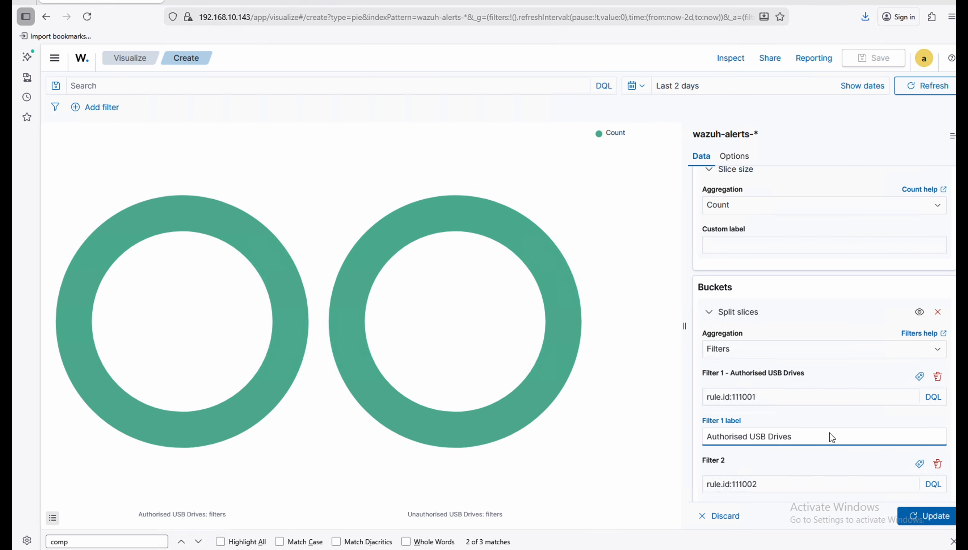
# Step: Label Filter 2 "Unuthorised USB Drives" by reusing a copy of the Filter 1 label, and update the pie chart
pyautogui.tripleClick(830, 433)
pyautogui.hotkey('ctrl', 'c')
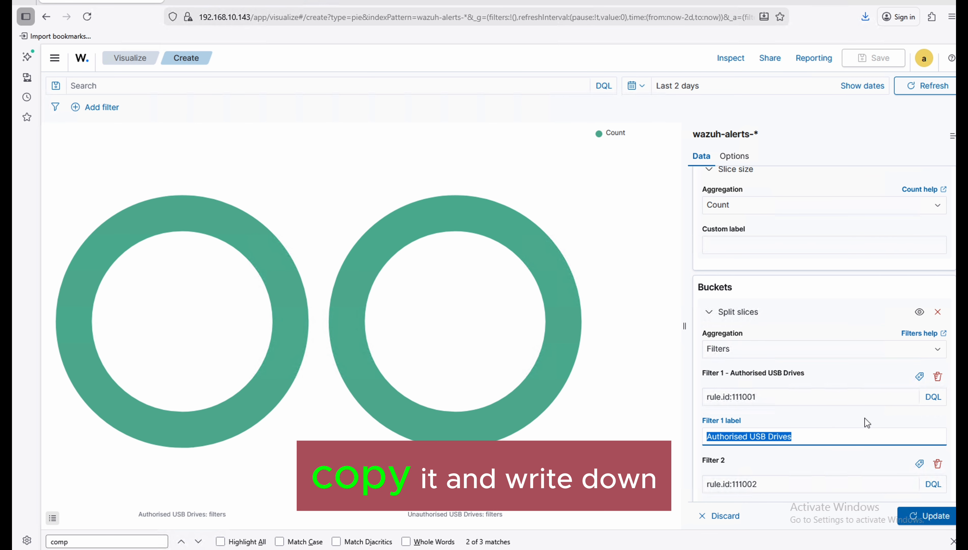
pyautogui.scroll(-2, 865, 415)
pyautogui.click(920, 377)
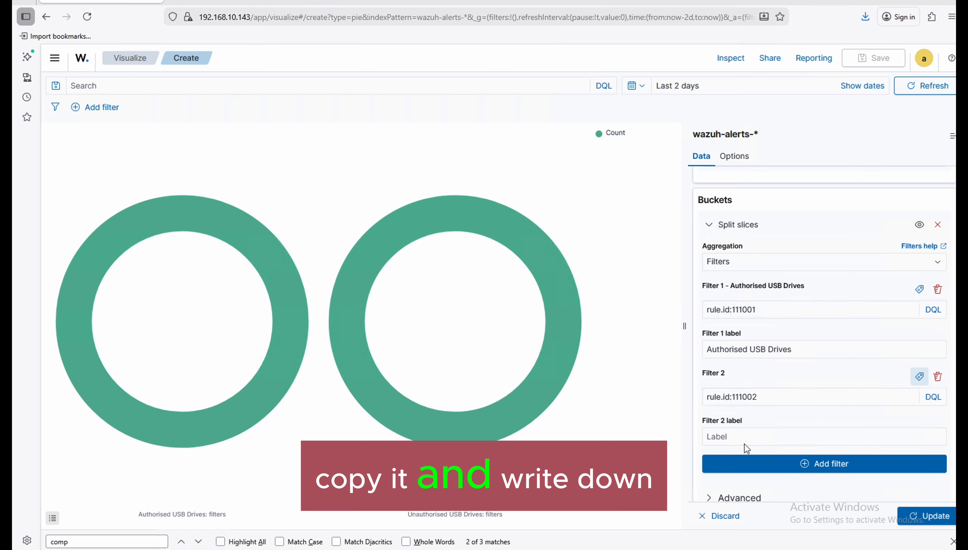
pyautogui.click(741, 435)
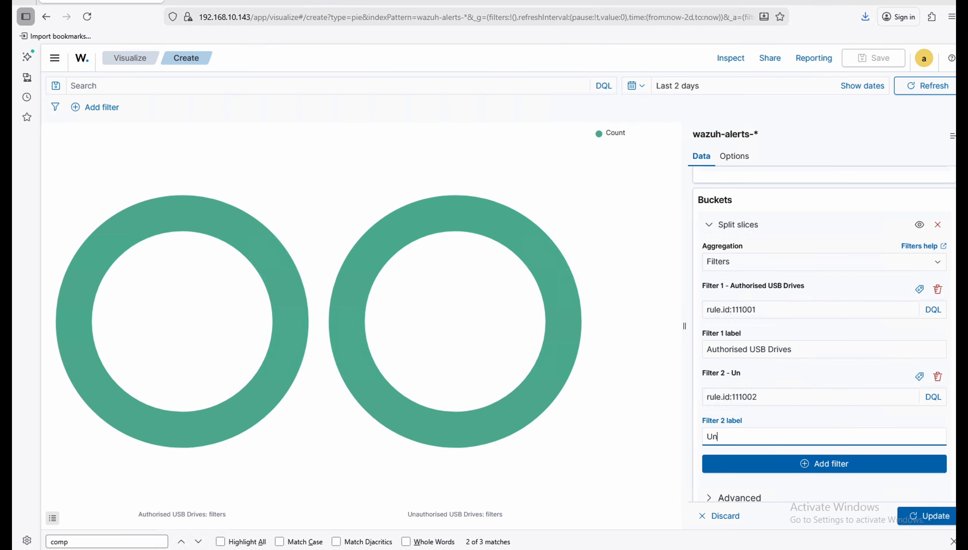
pyautogui.hotkey('ctrl', 'v')
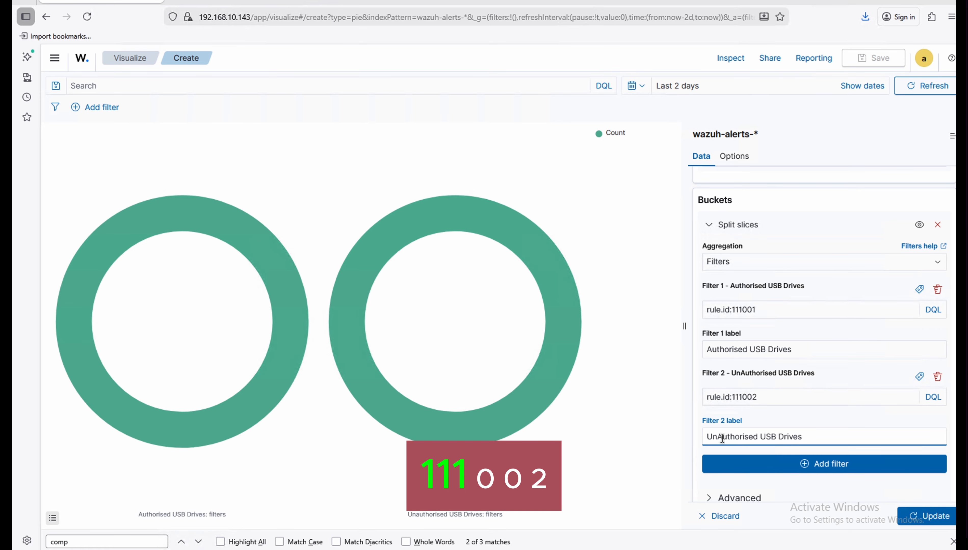
pyautogui.press('BackSpace')
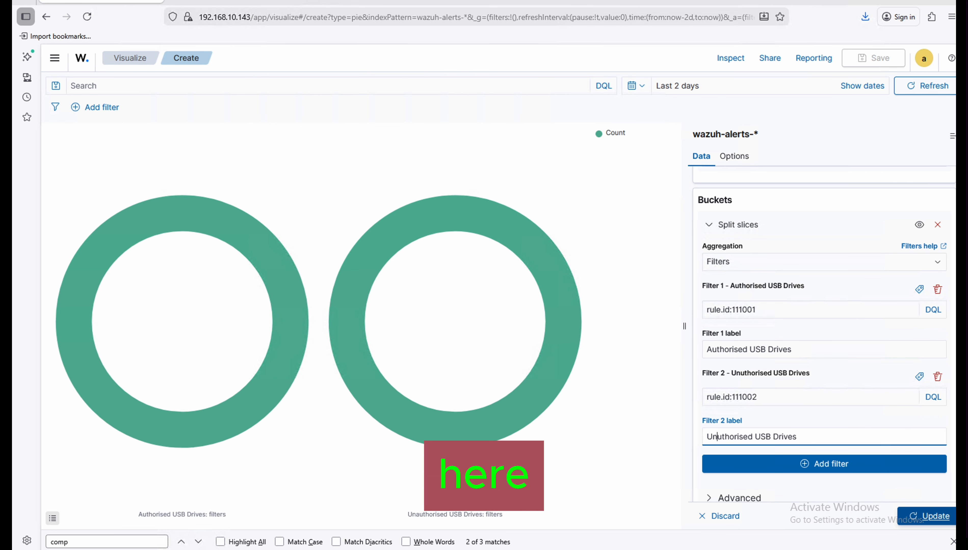
pyautogui.click(920, 522)
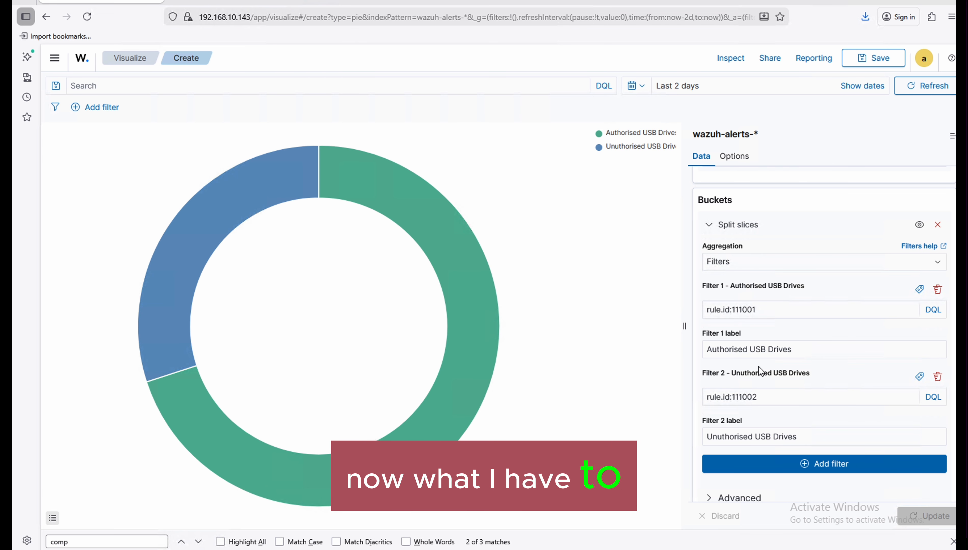
# Step: Give the Slice size metric the custom label "USB Drive Detection" and update the pie chart
pyautogui.scroll(-1, 758, 367)
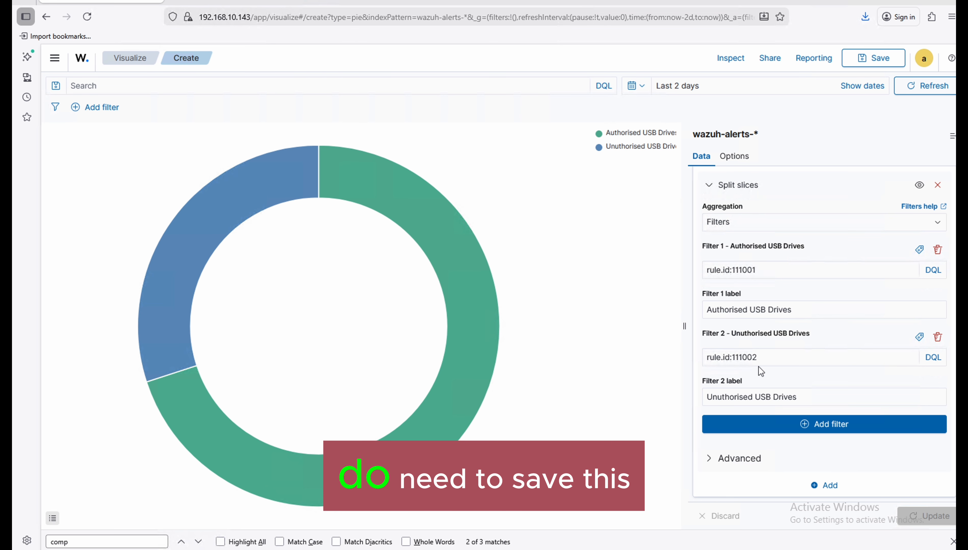
pyautogui.click(709, 464)
pyautogui.scroll(-3, 881, 394)
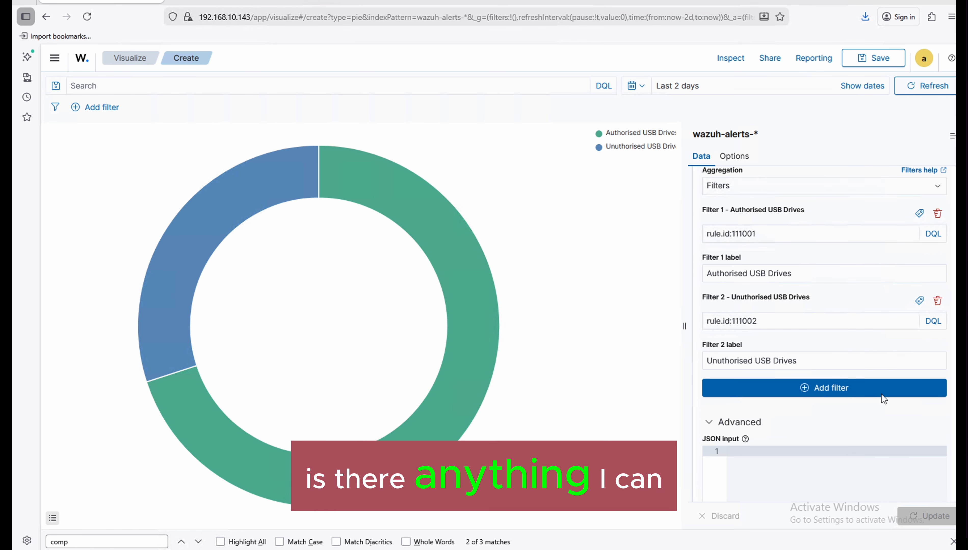
pyautogui.scroll(6, 882, 395)
pyautogui.click(776, 285)
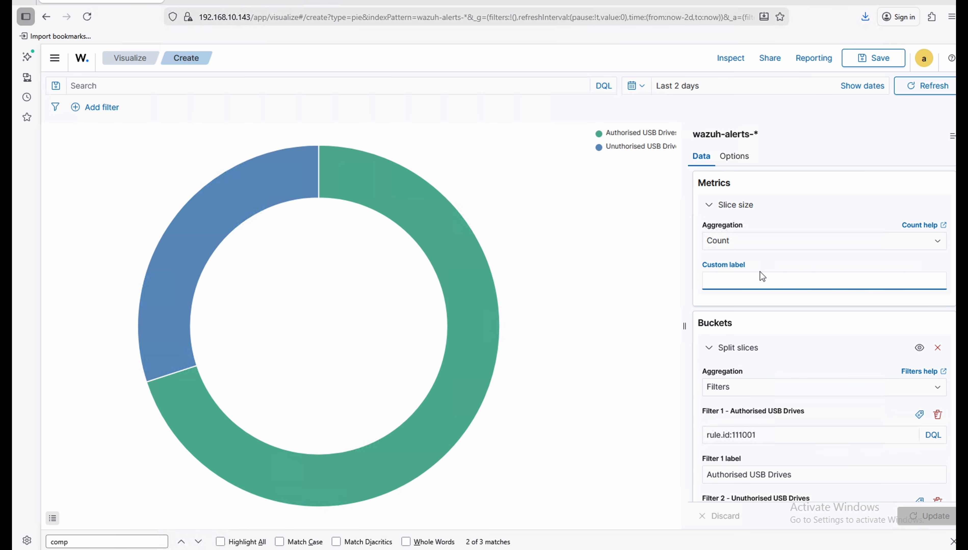
pyautogui.write('US')
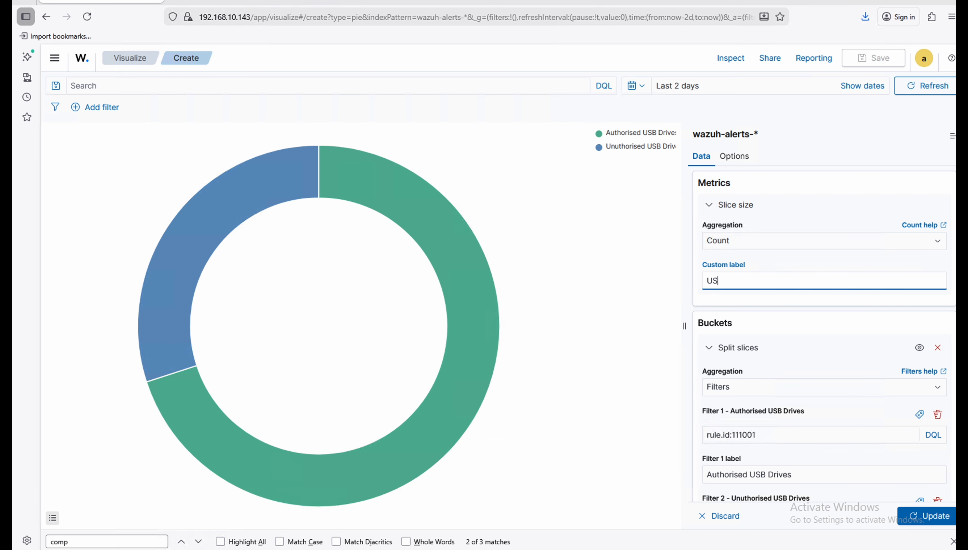
pyautogui.write('B Drive Dete')
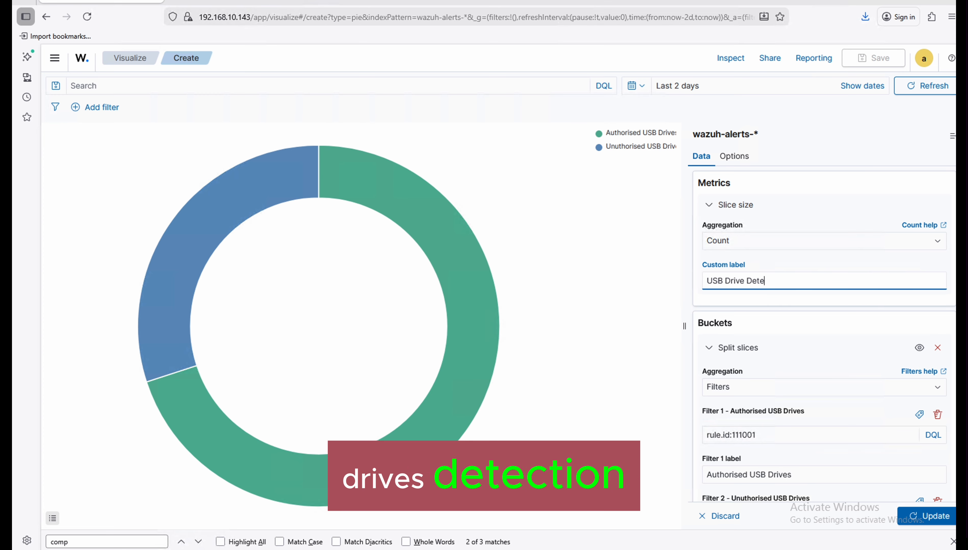
pyautogui.write('ction')
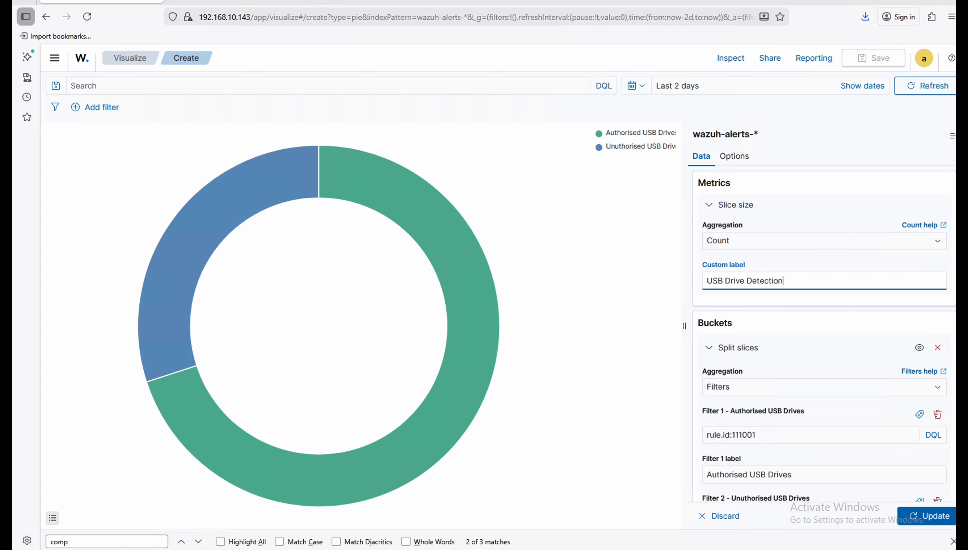
pyautogui.click(931, 526)
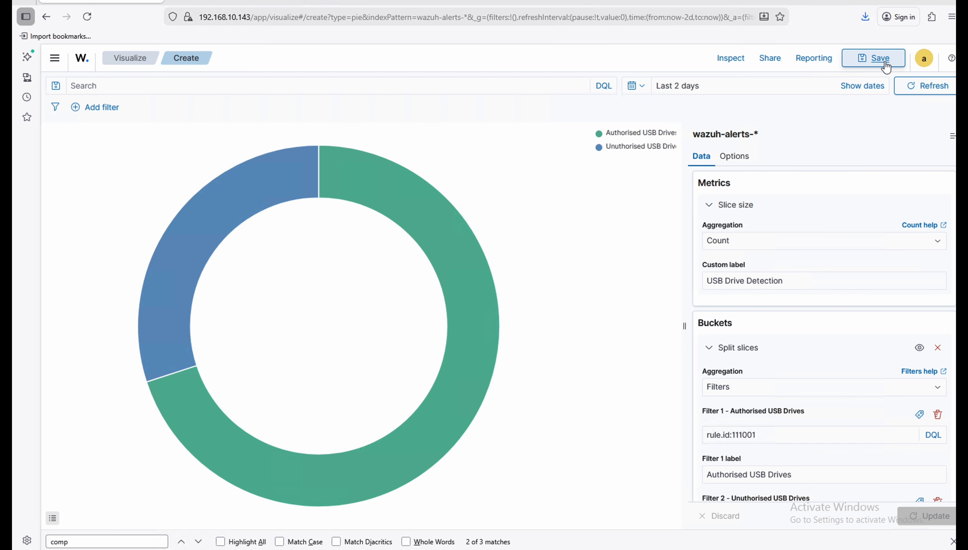
# Step: Save the pie visualization with the title "USB-Drive Detection-Pie Chart", keeping the two-day time range
pyautogui.click(729, 91)
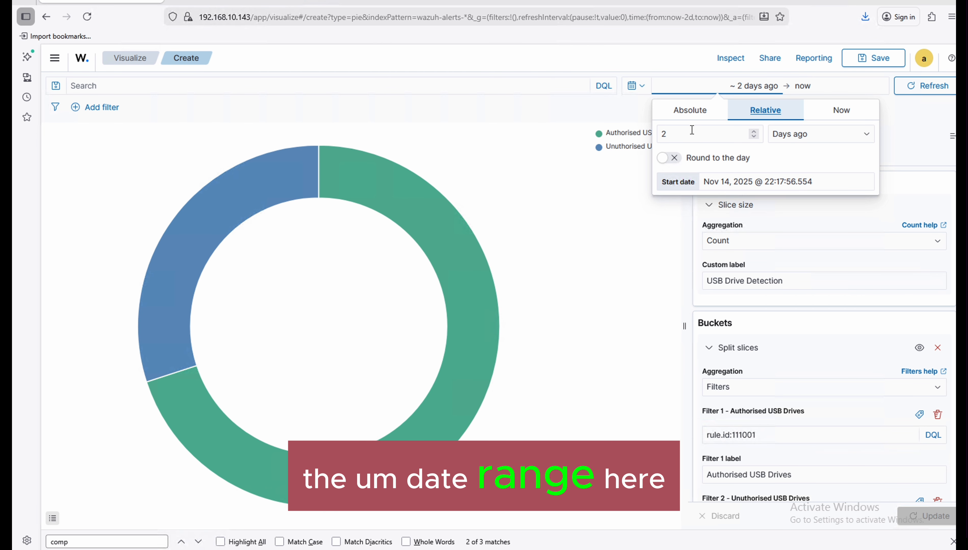
pyautogui.click(898, 129)
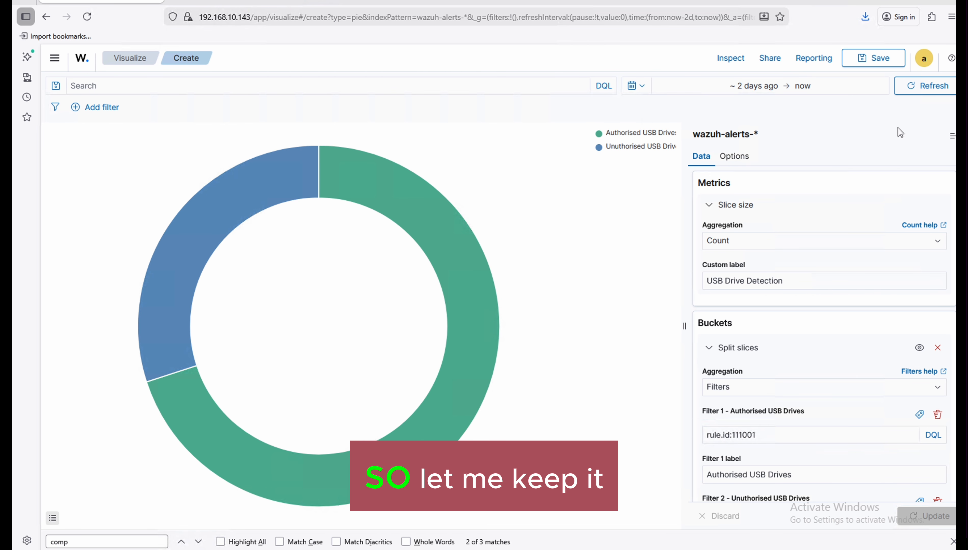
pyautogui.click(872, 59)
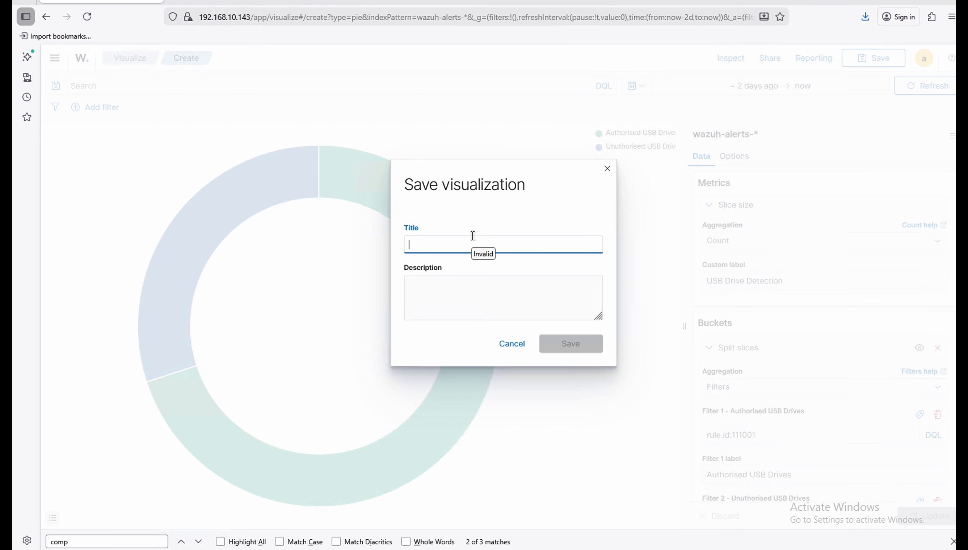
pyautogui.write('USB')
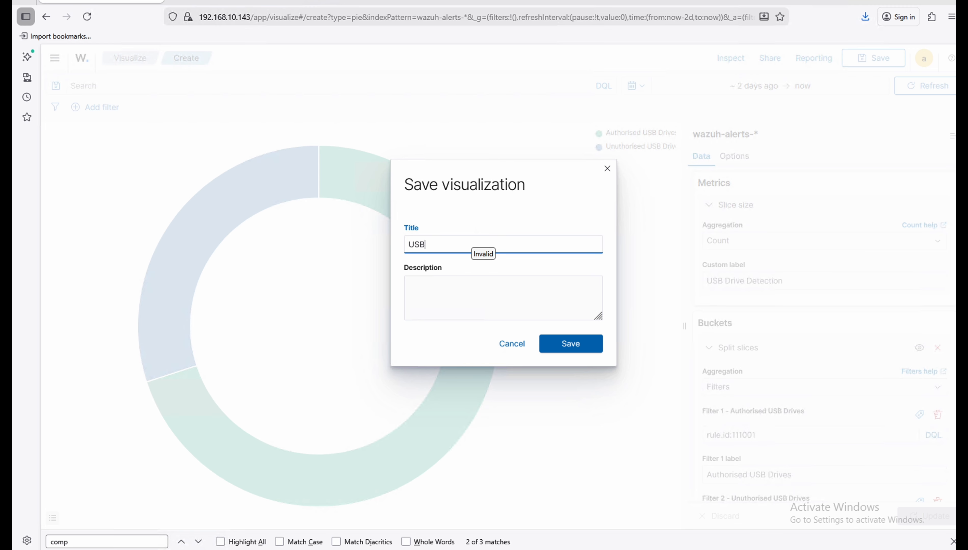
pyautogui.write('-Drive De')
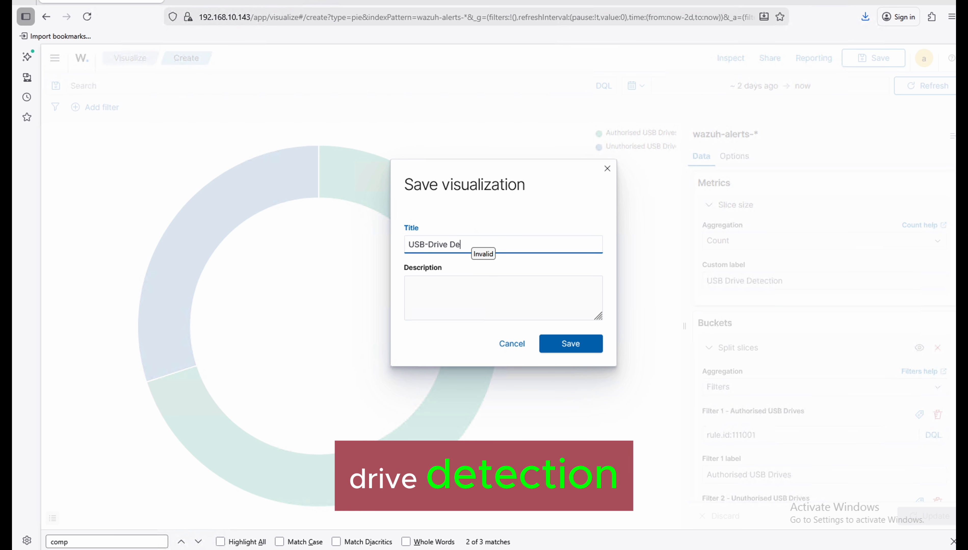
pyautogui.write('tection')
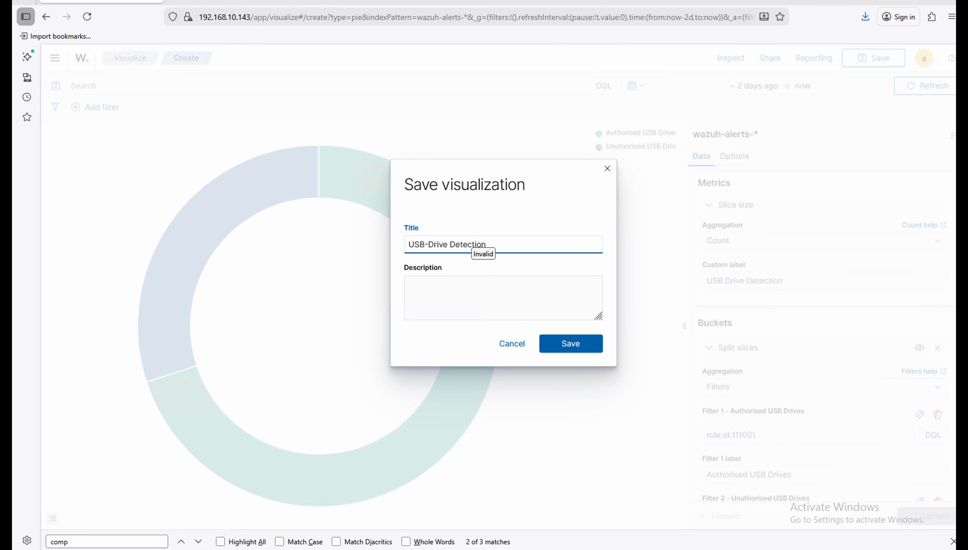
pyautogui.write('-Pie Chart')
pyautogui.click(570, 345)
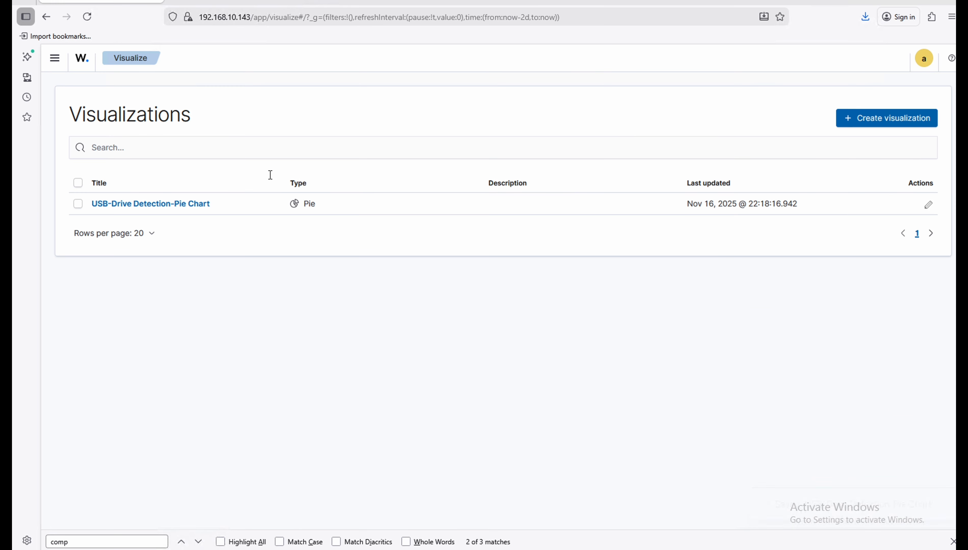
# Step: Create a new Vertical Bar visualization with wazuh-alerts-* as its source
pyautogui.click(878, 124)
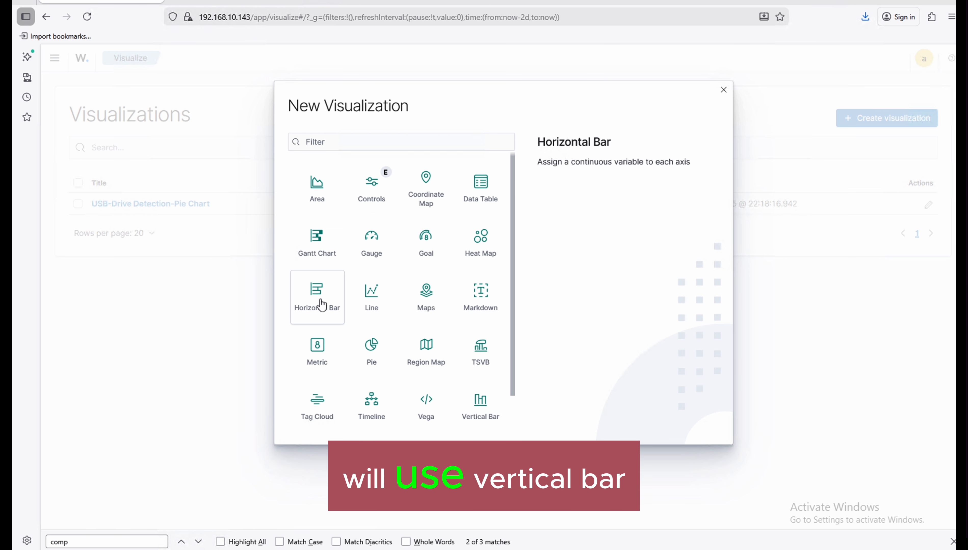
pyautogui.click(481, 411)
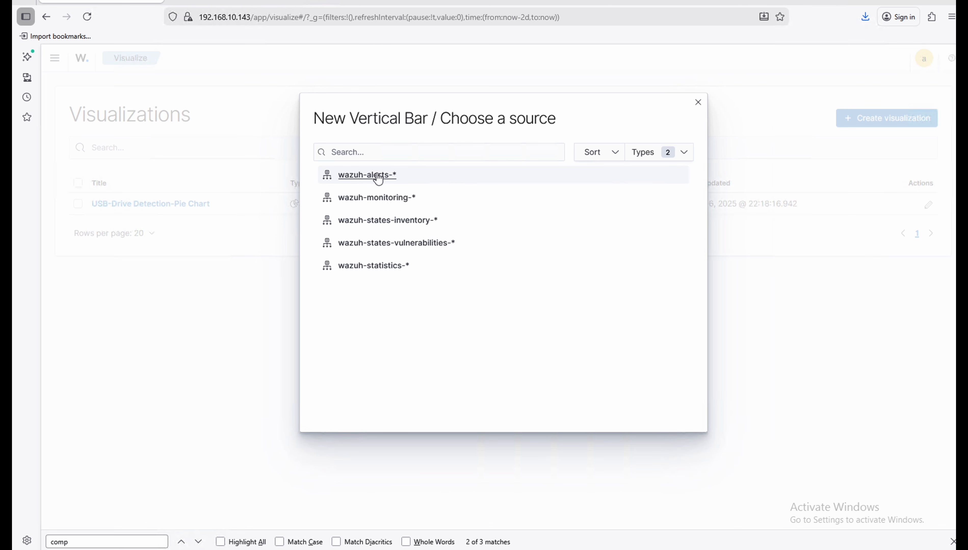
pyautogui.click(377, 177)
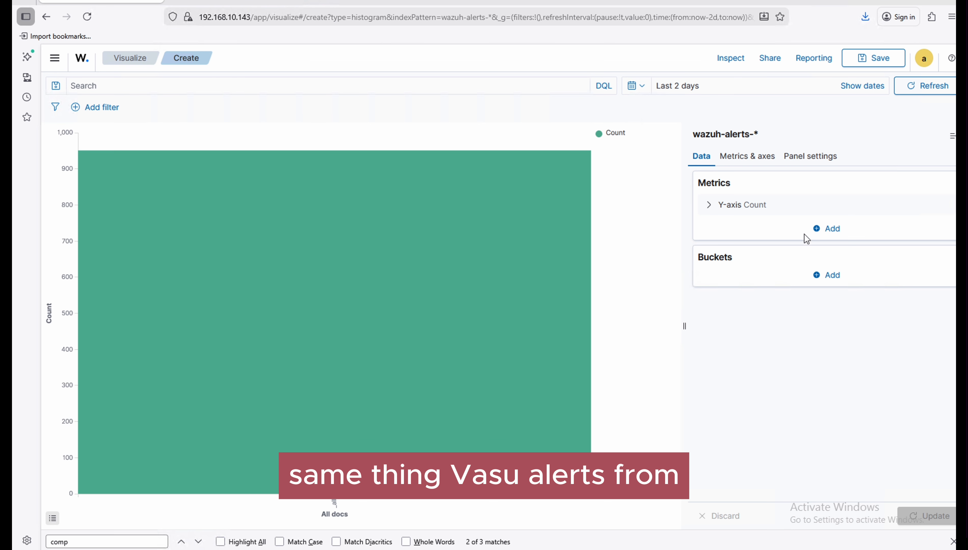
# Step: Add a Split chart bucket to the bar chart and set its aggregation to Filters
pyautogui.click(830, 280)
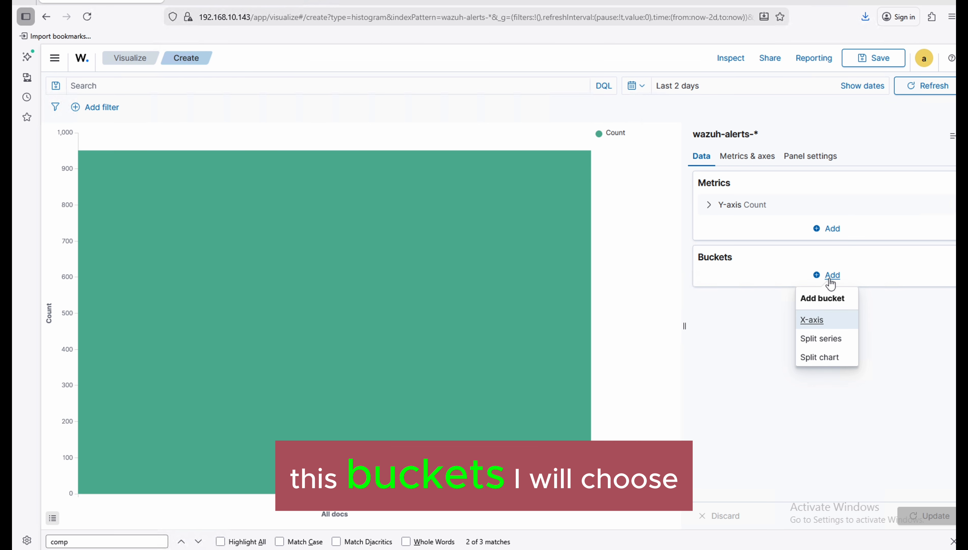
pyautogui.click(825, 359)
pyautogui.click(772, 350)
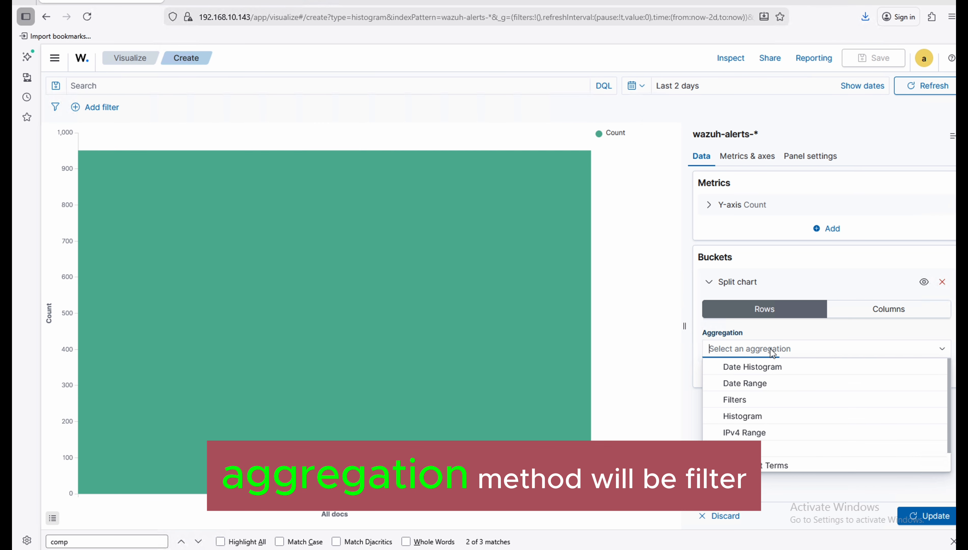
pyautogui.click(735, 400)
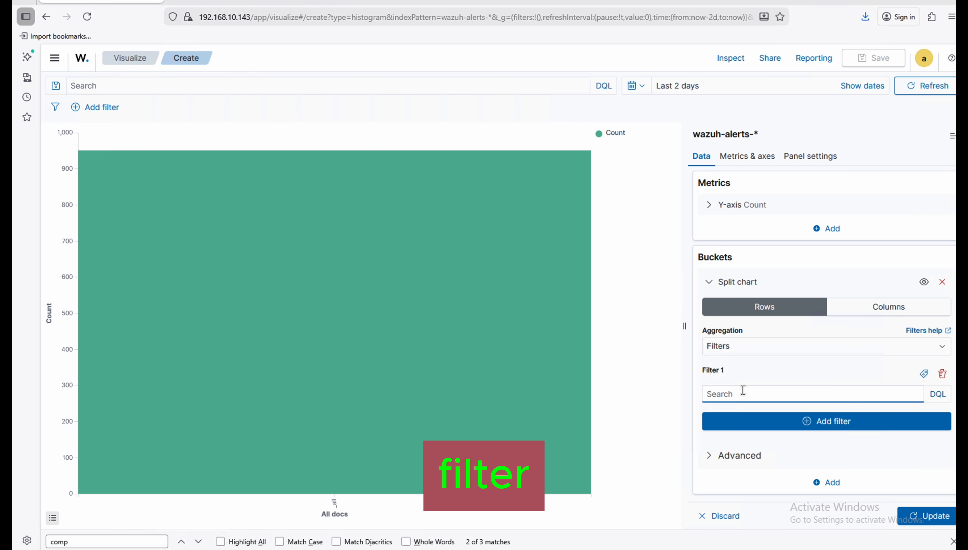
# Step: Set the Filter 1 query to rule.id:111001 and add a second filter with the query rule.id:111002
pyautogui.write('rule.id:')
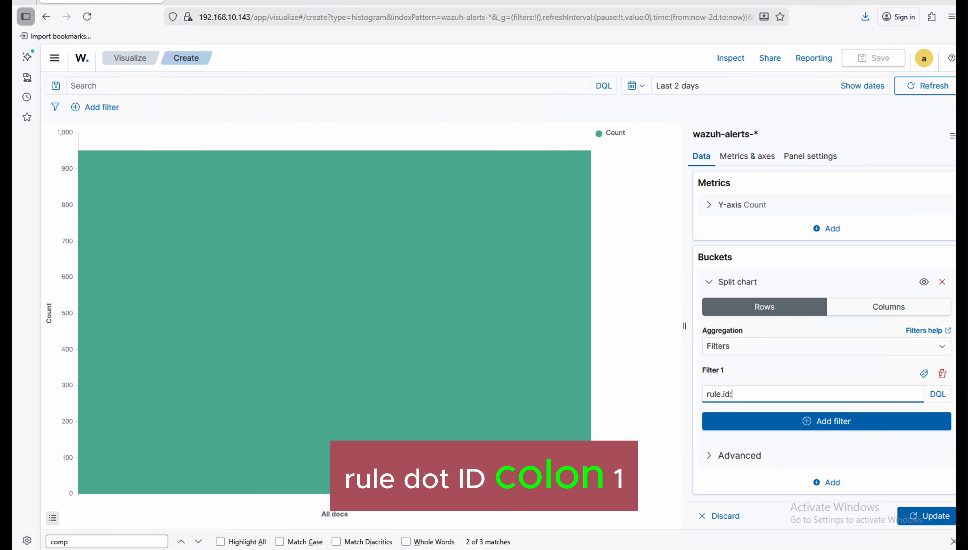
pyautogui.write('111001')
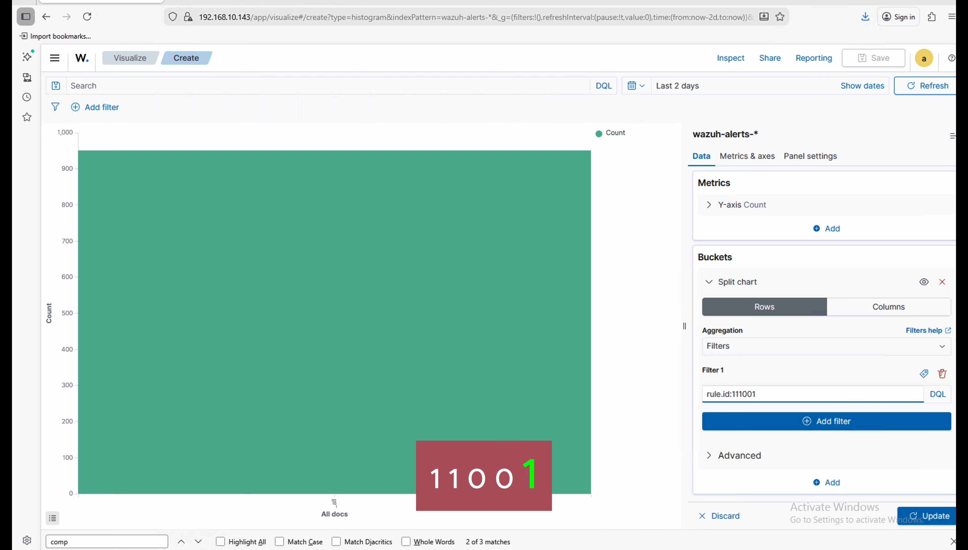
pyautogui.click(786, 422)
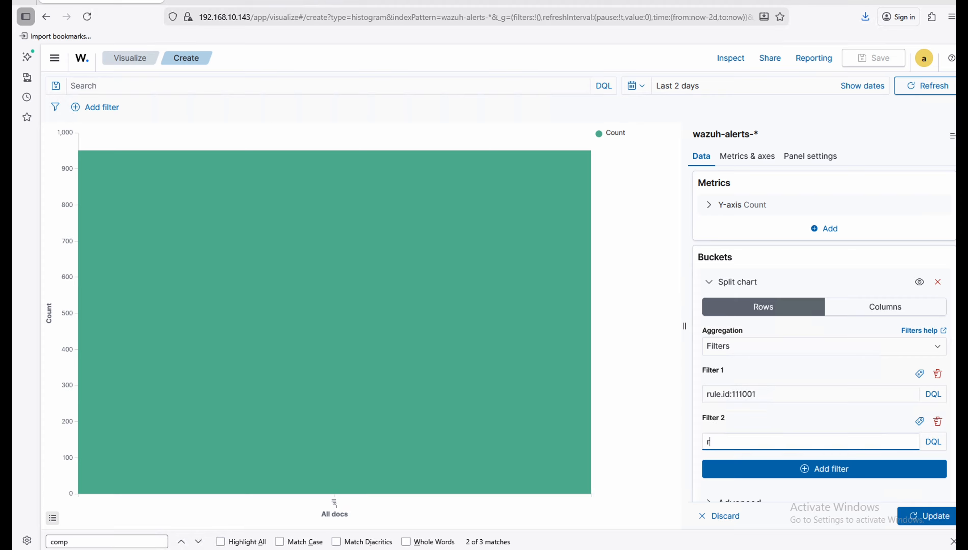
pyautogui.write('rule.i')
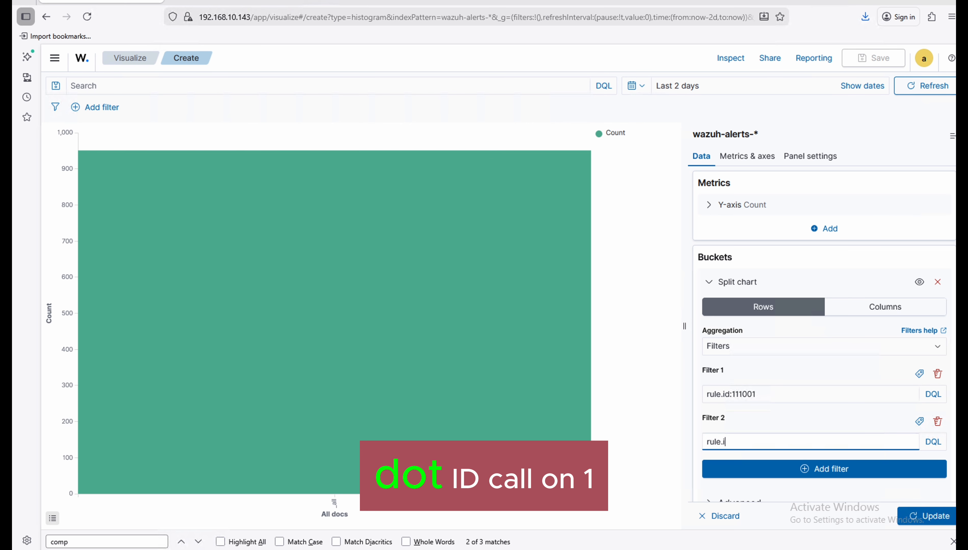
pyautogui.write('d:111002')
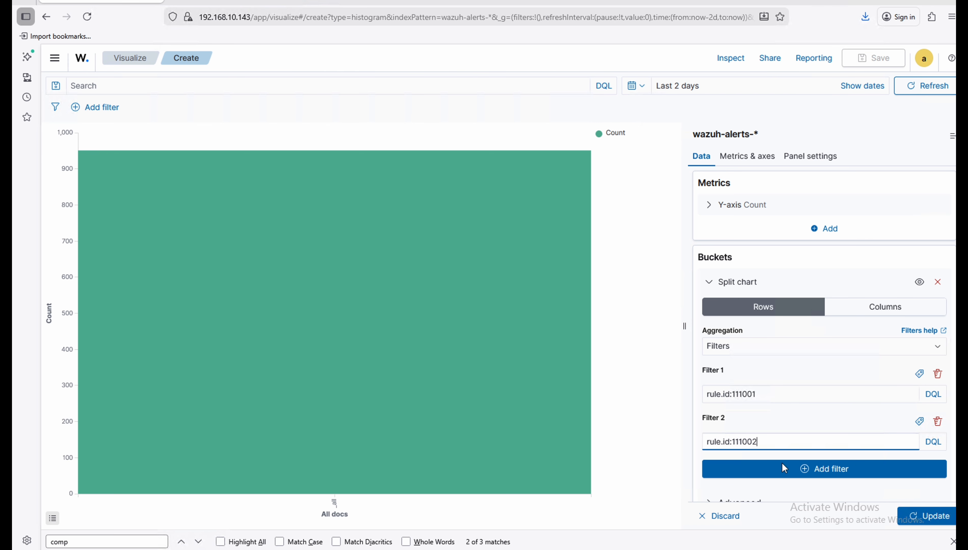
# Step: Label Filter 1 of the Split chart bucket "Authorised USB Drives"
pyautogui.click(920, 374)
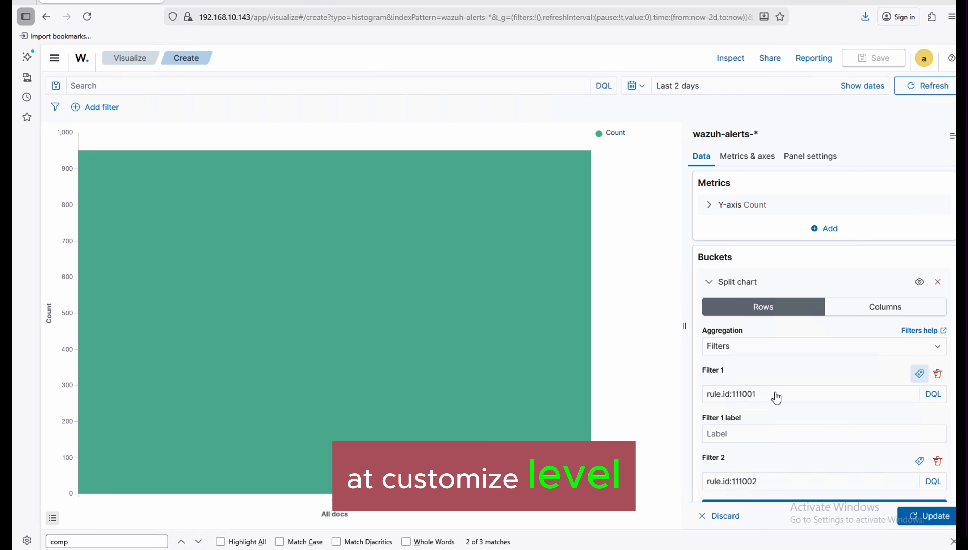
pyautogui.click(751, 433)
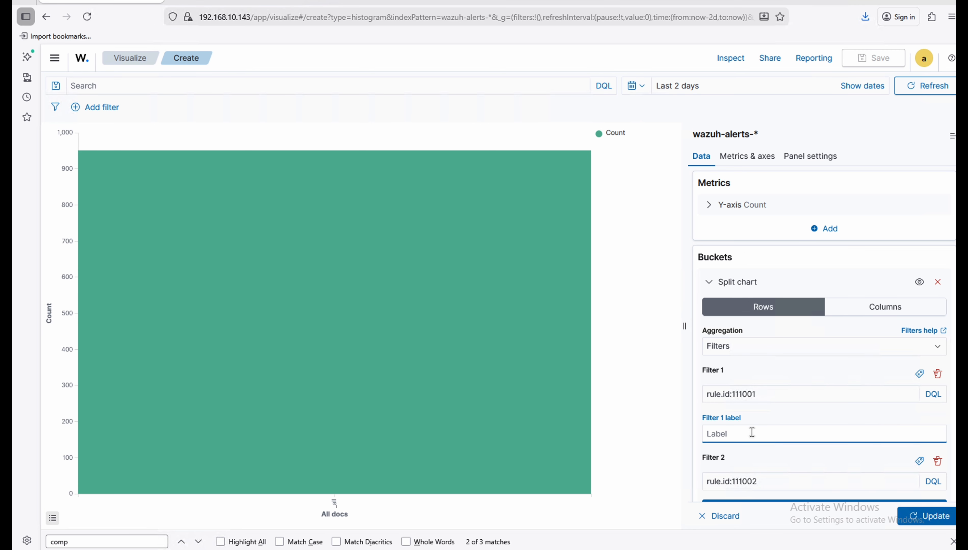
pyautogui.write('Authorised USB Drives')
# Step: Label Filter 2 of the Split chart bucket "Unuthorised USB Drives" and update the bar chart
pyautogui.scroll(-2, 734, 464)
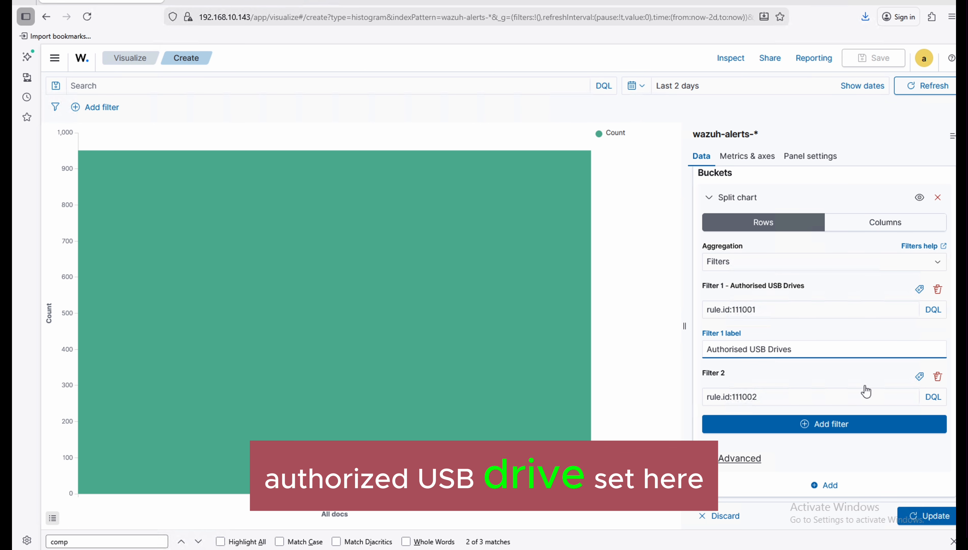
pyautogui.click(919, 377)
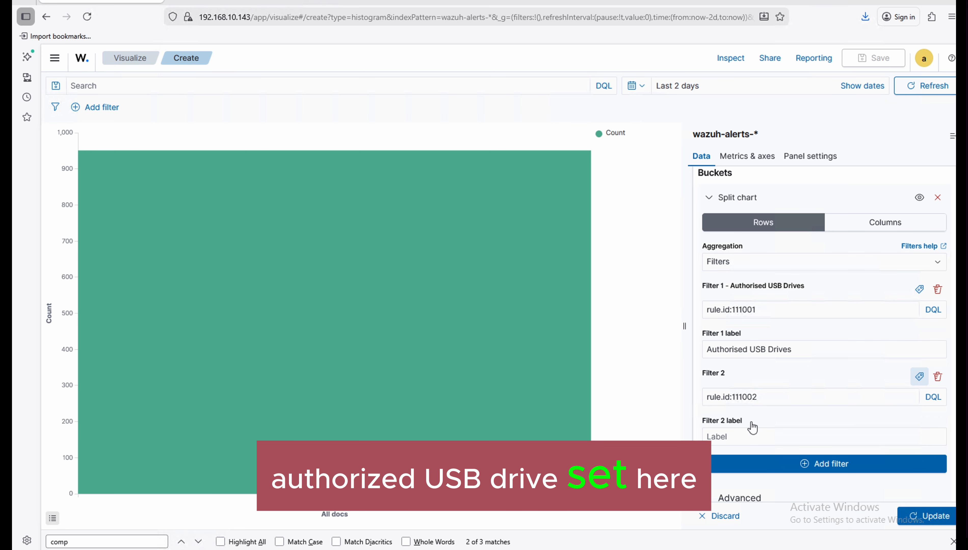
pyautogui.click(744, 439)
pyautogui.write('Un')
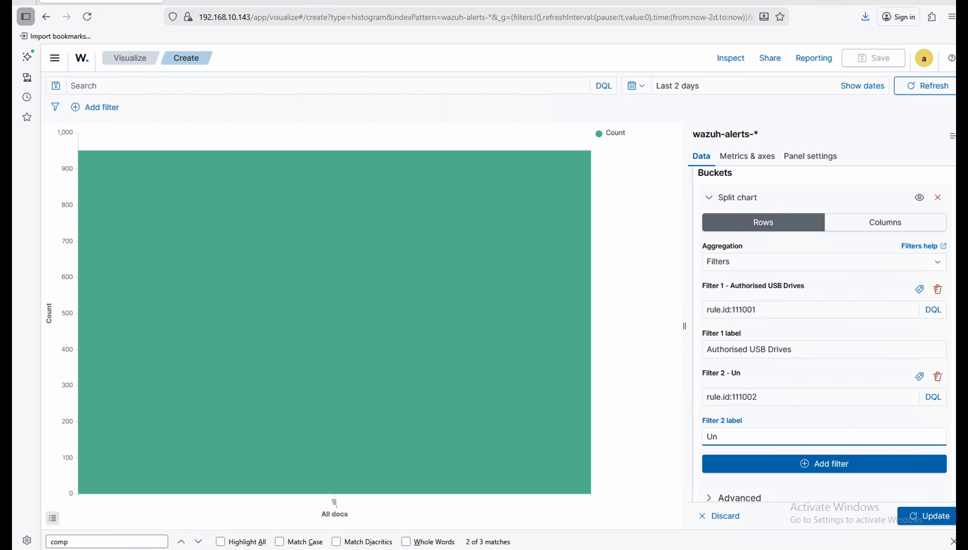
pyautogui.write('Authorised USB Drives')
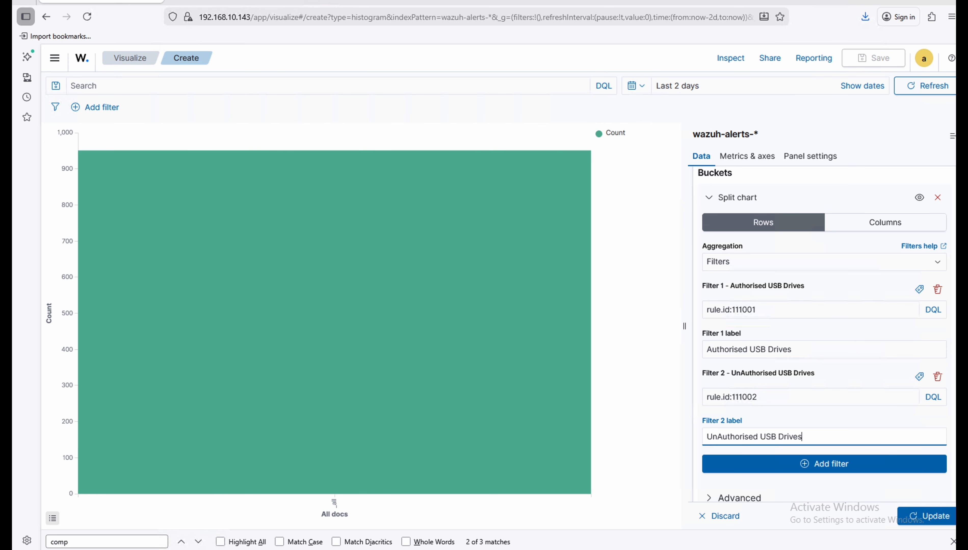
pyautogui.click(724, 439)
pyautogui.press('BackSpace')
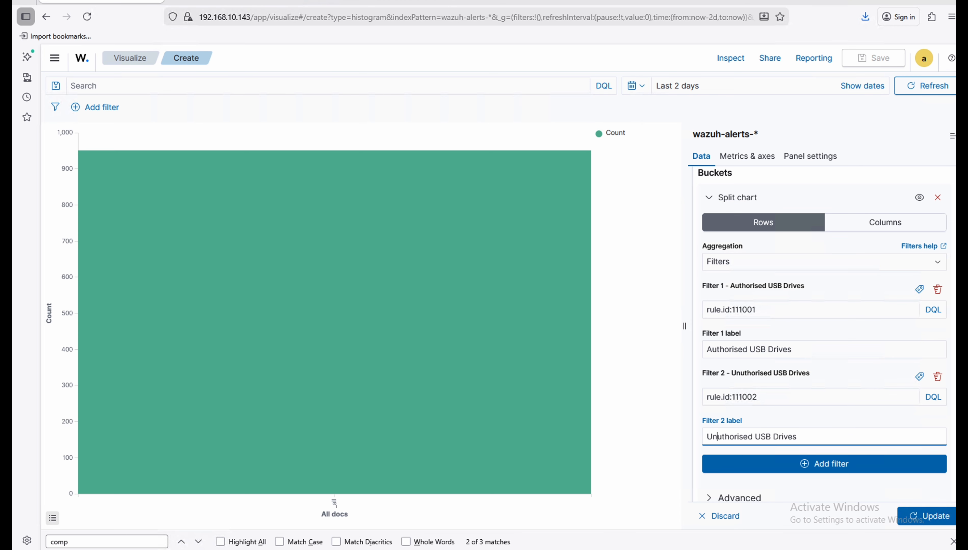
pyautogui.click(922, 516)
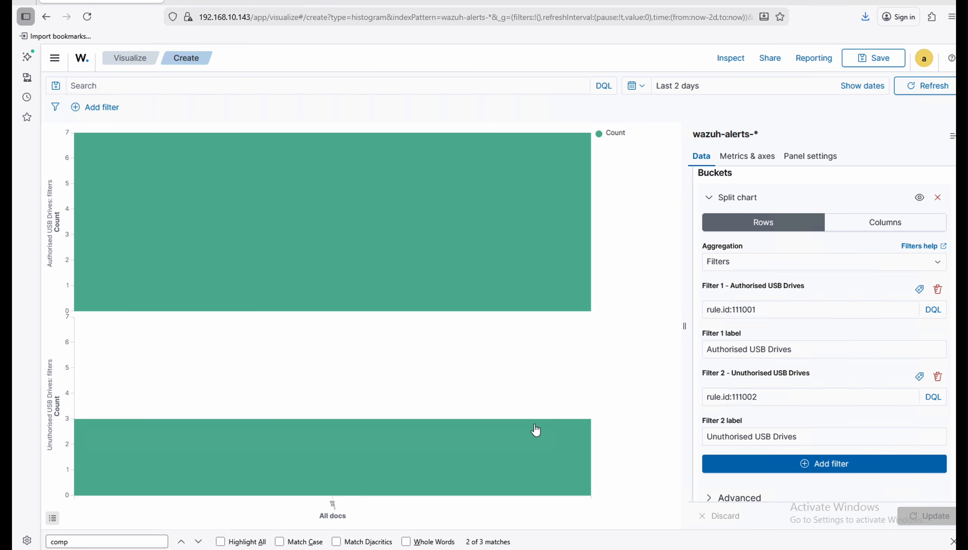
# Step: Switch the bar chart's Split chart bucket from rows to columns and update the chart
pyautogui.scroll(-1, 782, 356)
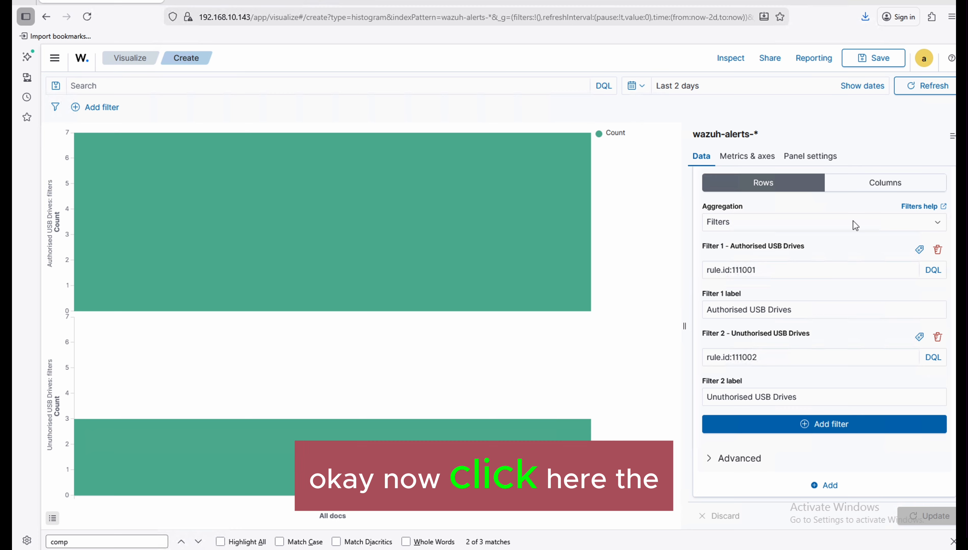
pyautogui.click(884, 184)
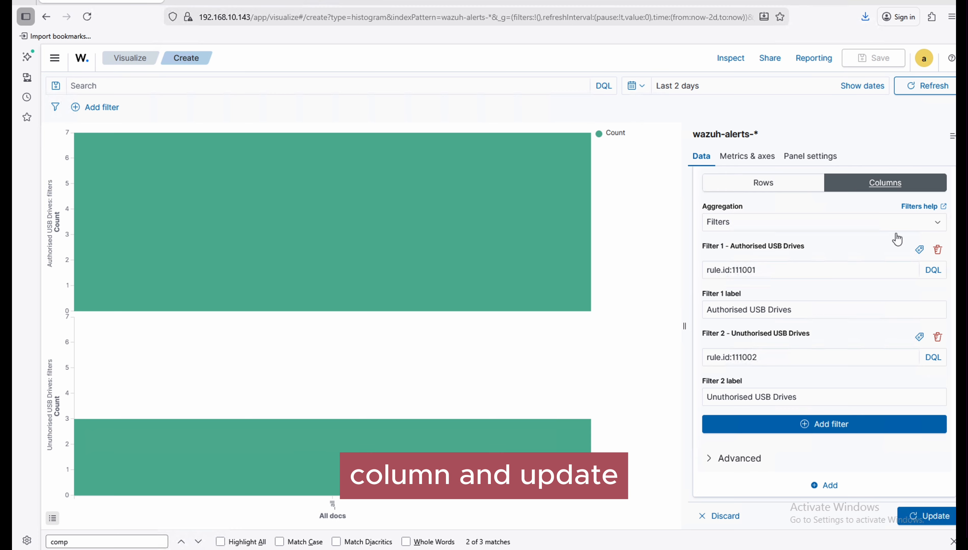
pyautogui.click(932, 515)
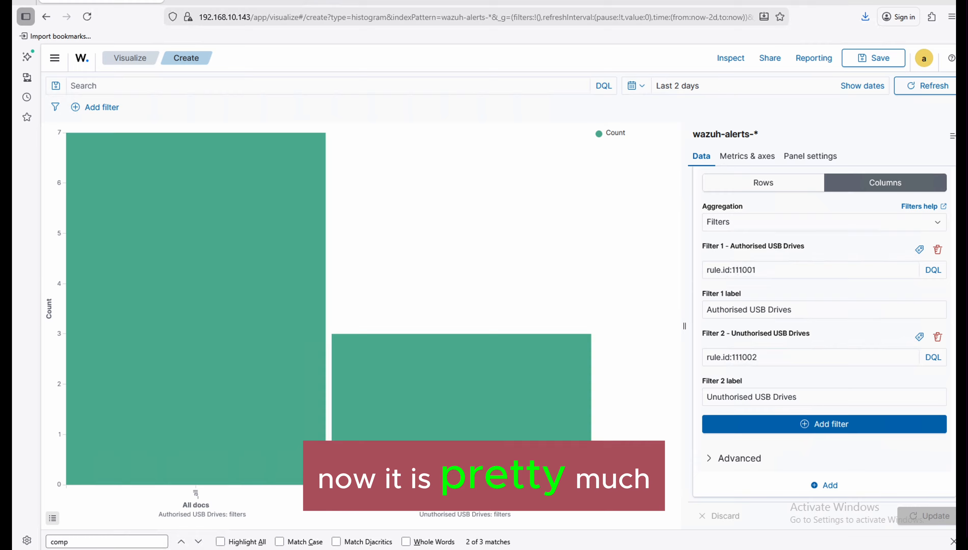
# Step: Save the bar chart visualization with the title "USB-Drive Detection--Bar Graph"
pyautogui.click(871, 58)
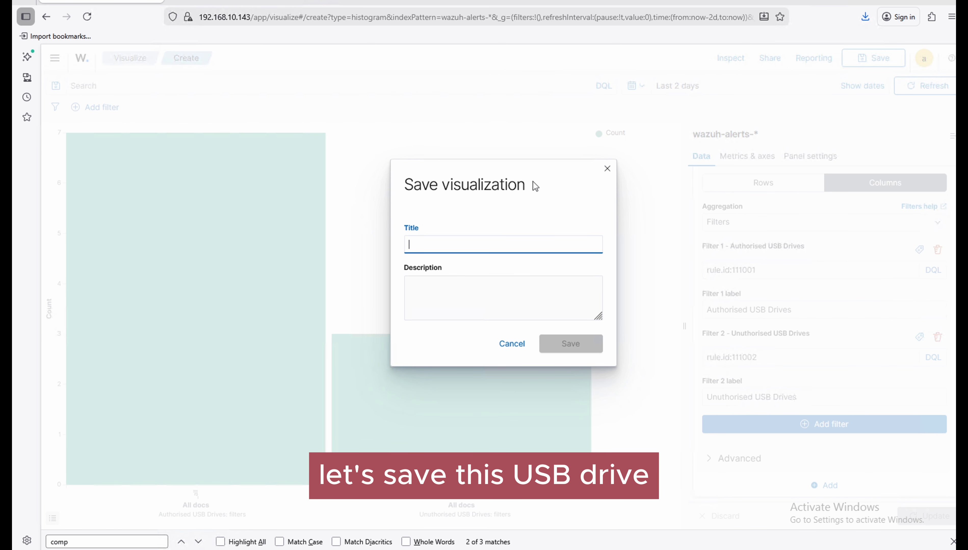
pyautogui.write('USB-')
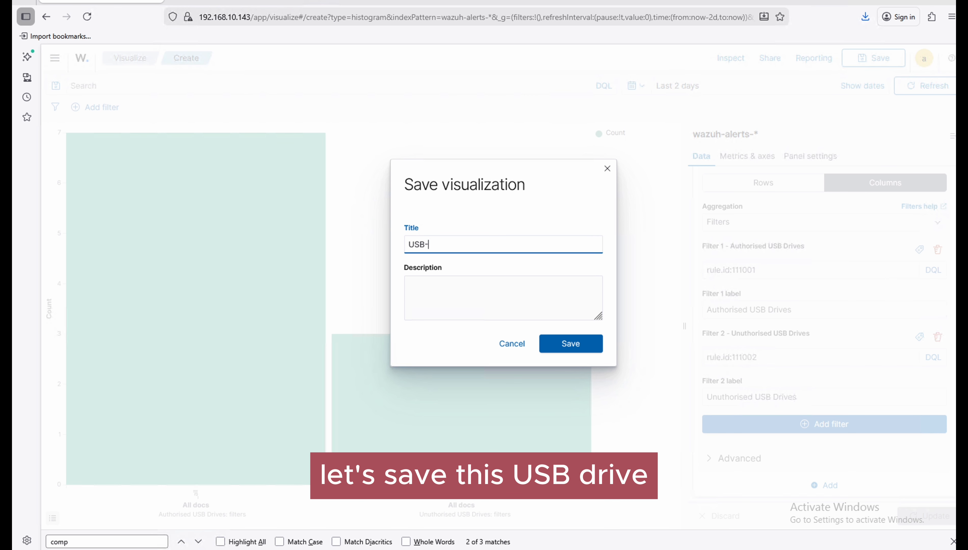
pyautogui.write('Drive Detec')
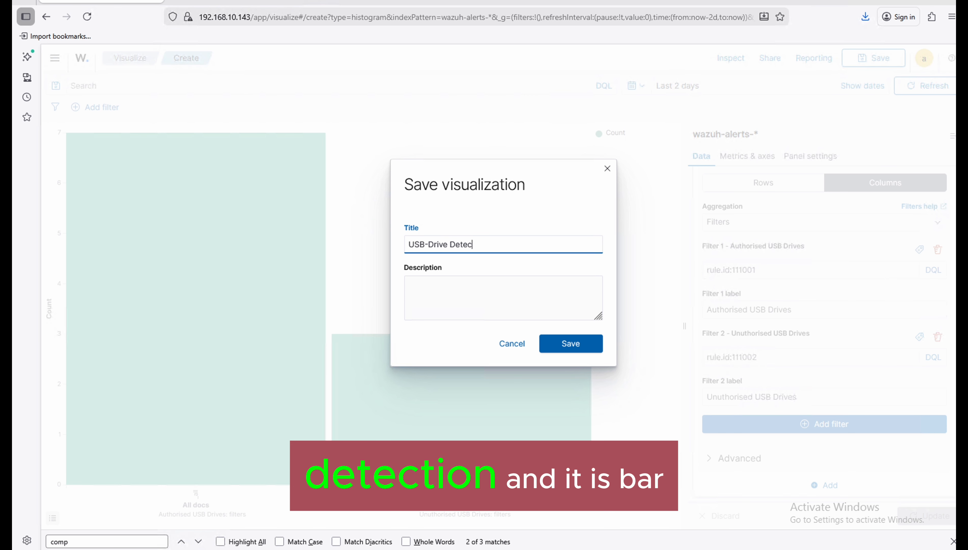
pyautogui.write('tion')
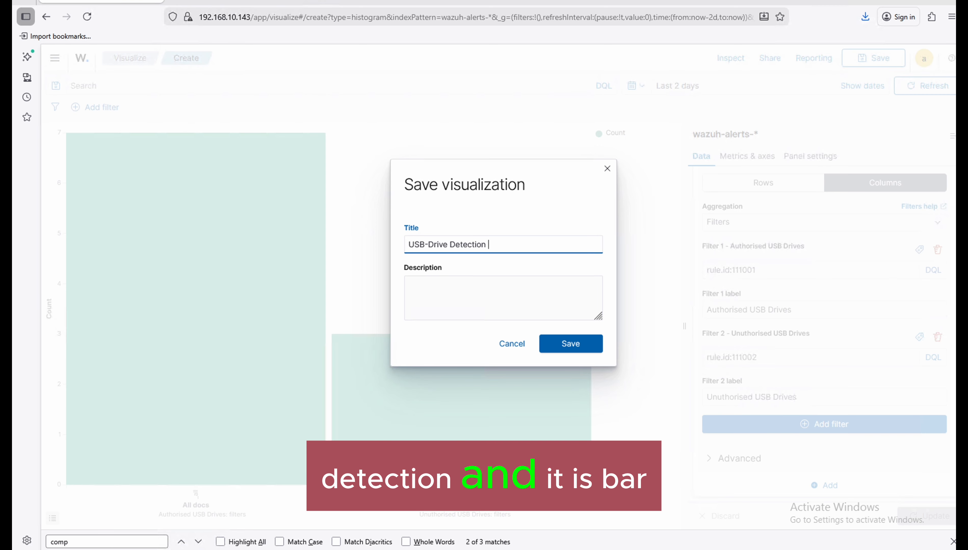
pyautogui.write('--Bar Graph')
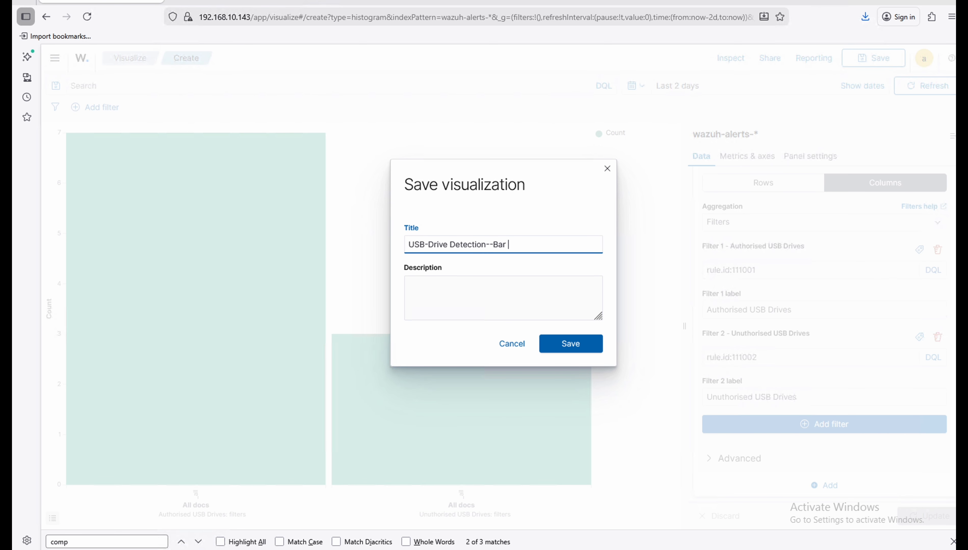
pyautogui.click(576, 344)
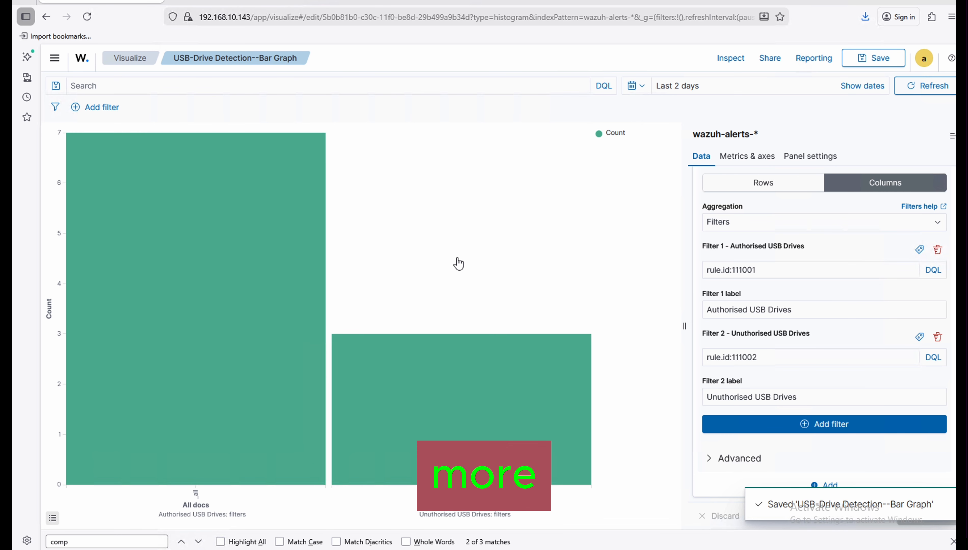
# Step: Return to the visualizations list and create a new Data Table visualization with wazuh-alerts-* as its source
pyautogui.click(131, 67)
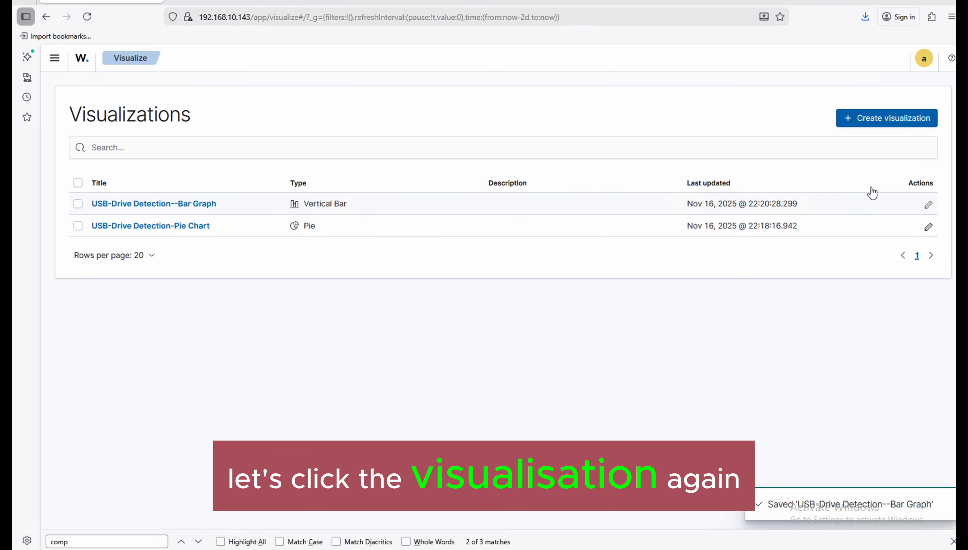
pyautogui.click(895, 117)
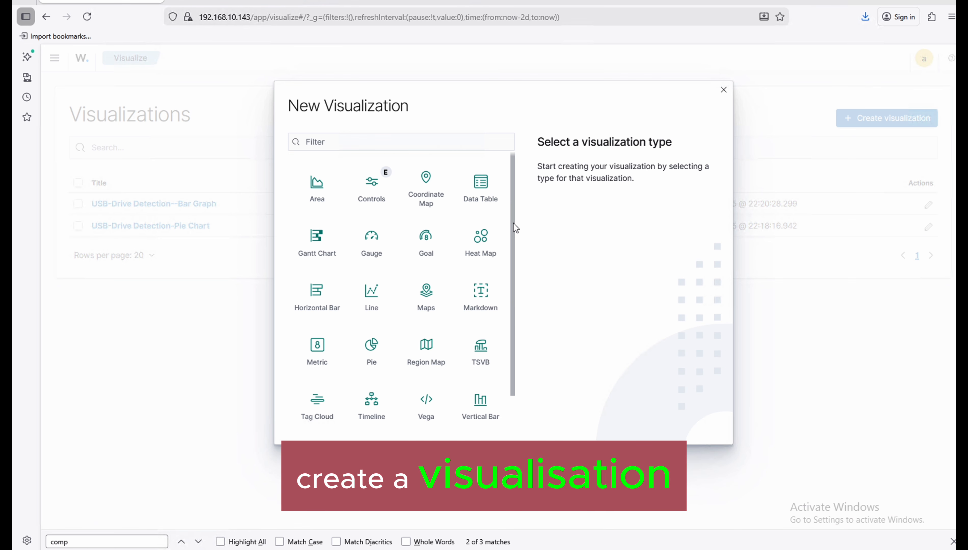
pyautogui.click(474, 185)
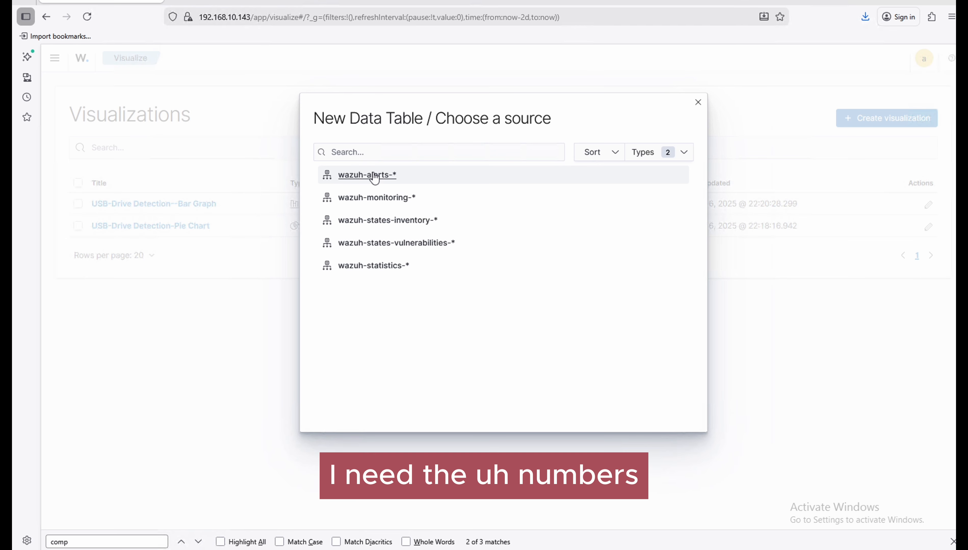
pyautogui.click(368, 175)
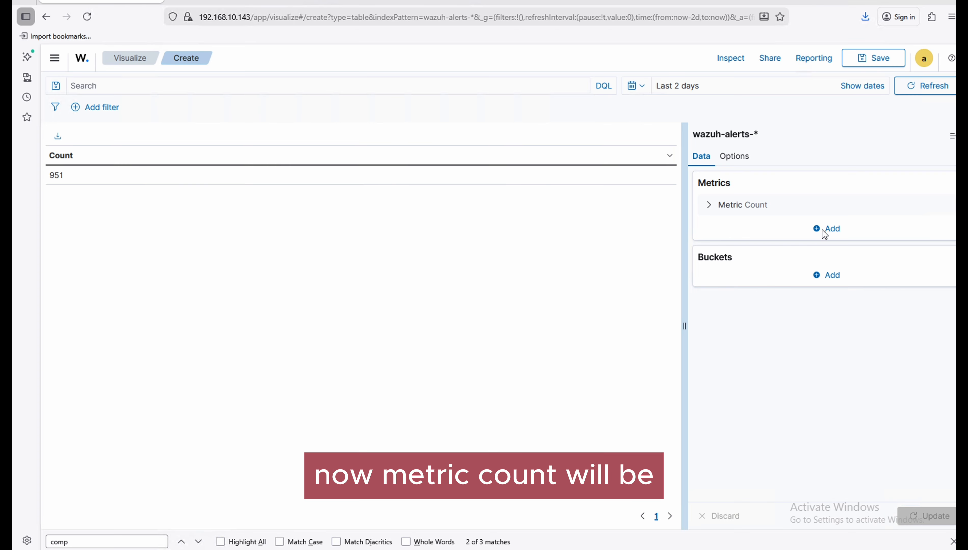
# Step: Add a Split rows bucket to the data table and set its aggregation to Filters
pyautogui.click(828, 276)
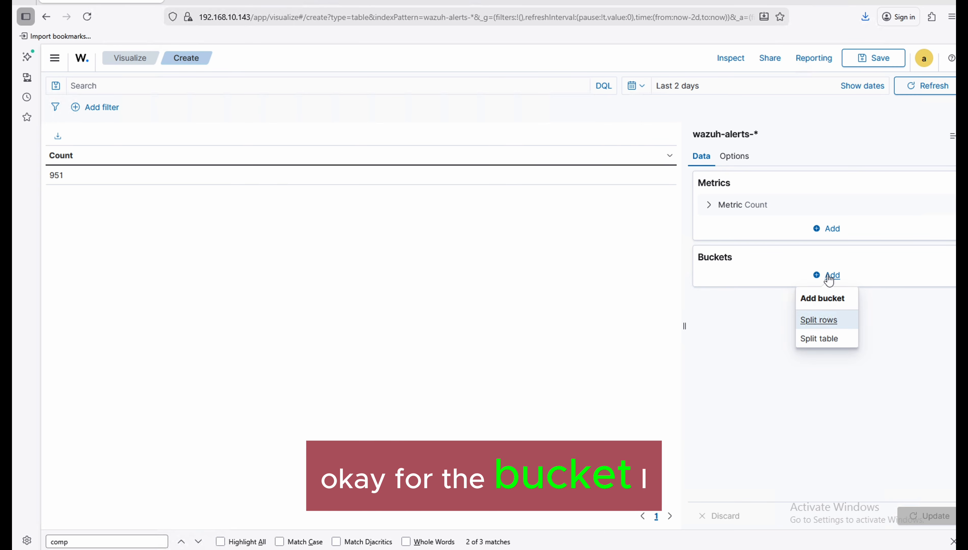
pyautogui.click(822, 323)
pyautogui.click(784, 326)
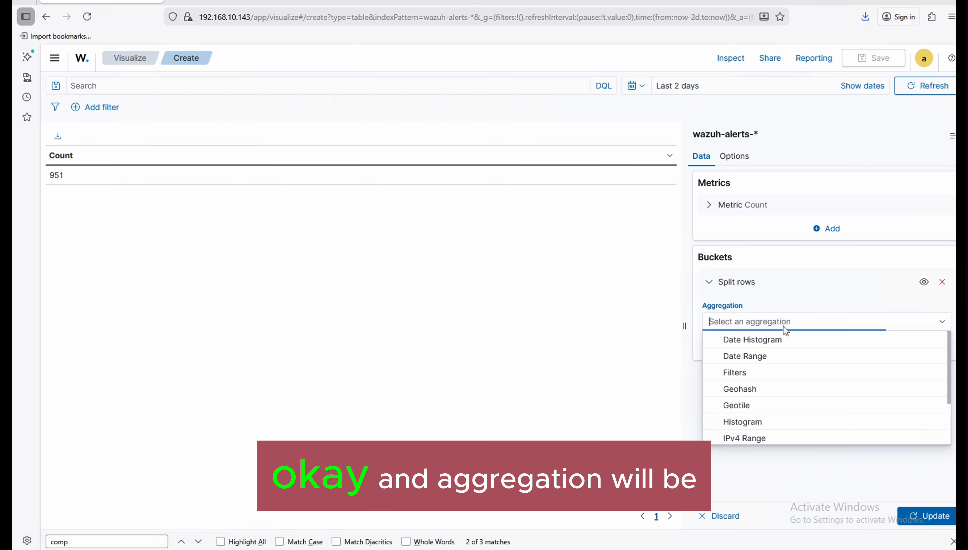
pyautogui.click(741, 378)
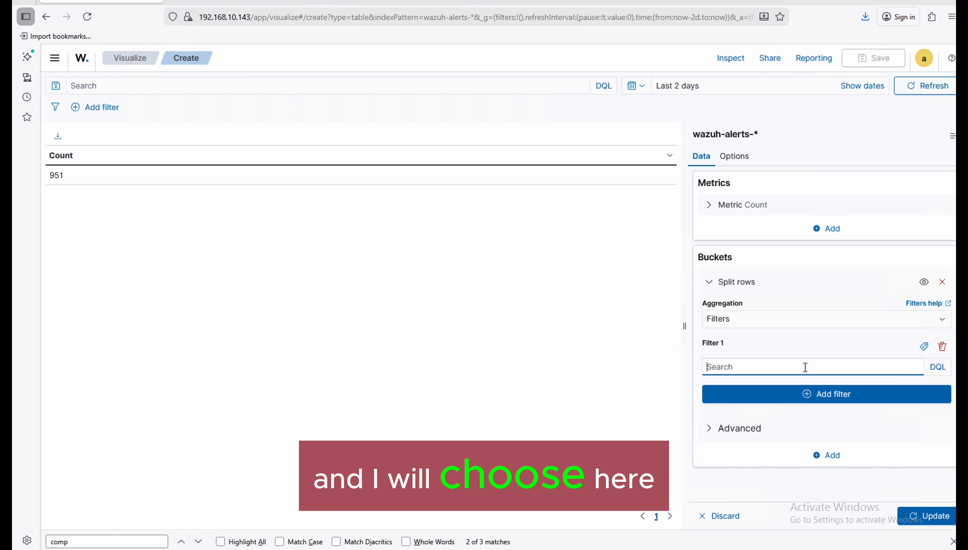
# Step: Set the Filter 1 query to rule.id:111001, label it "Authorised USB Drives" and update the data table
pyautogui.write('rule.id')
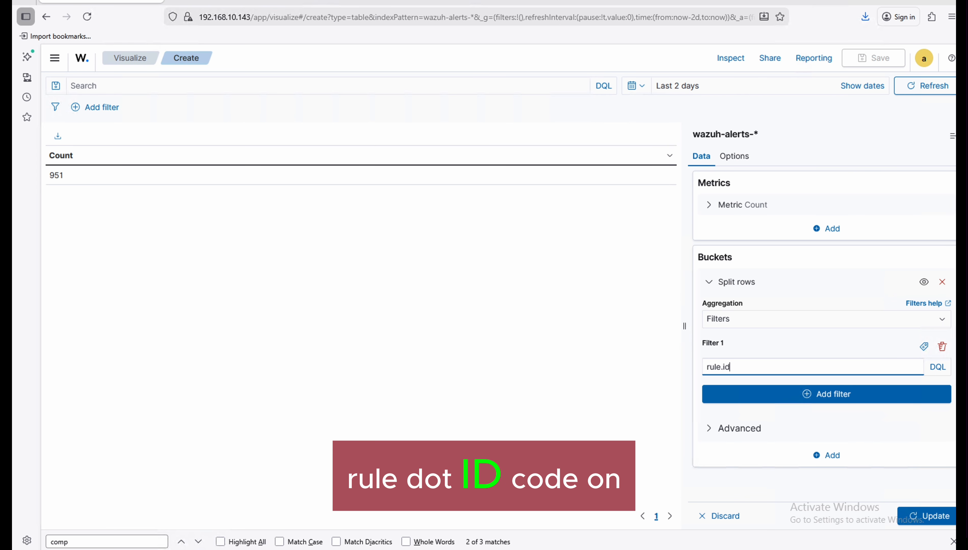
pyautogui.write(':111001')
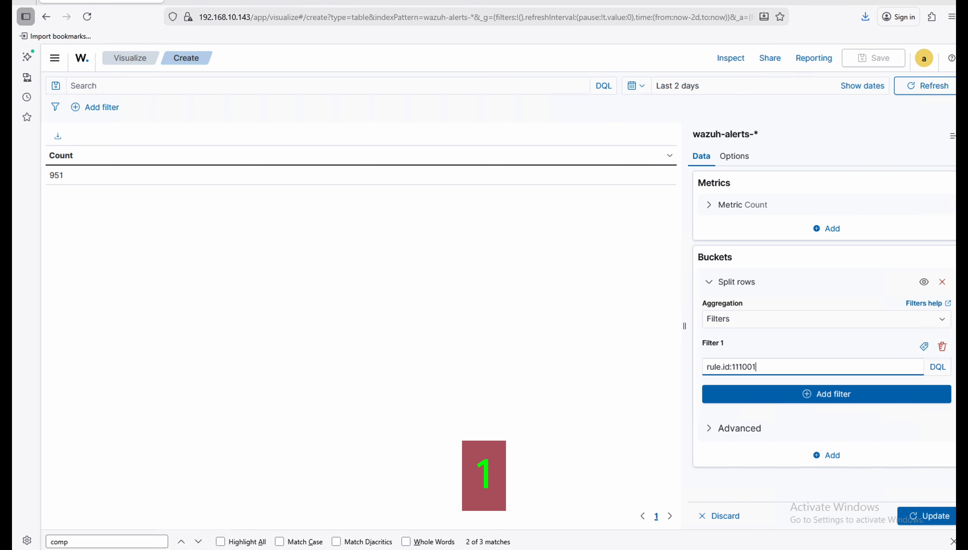
pyautogui.click(925, 347)
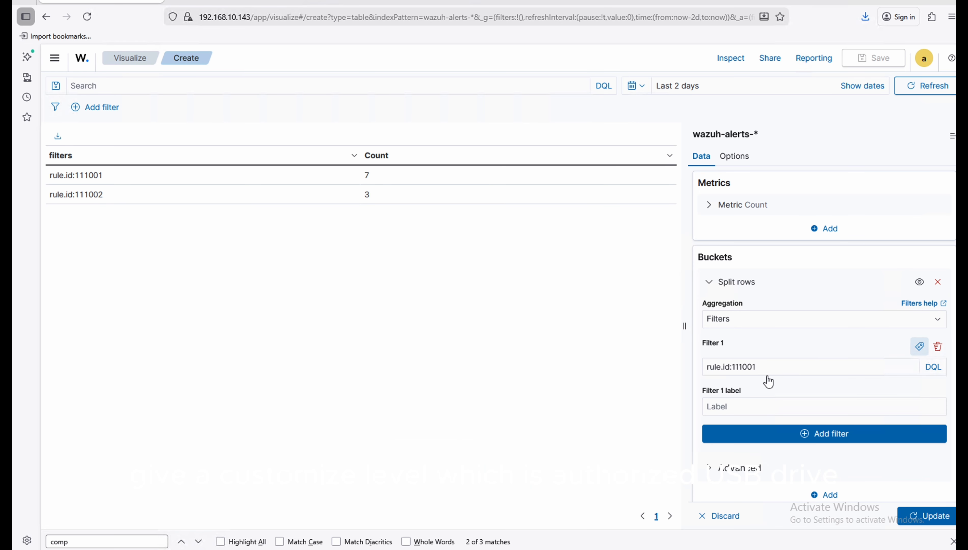
pyautogui.click(751, 404)
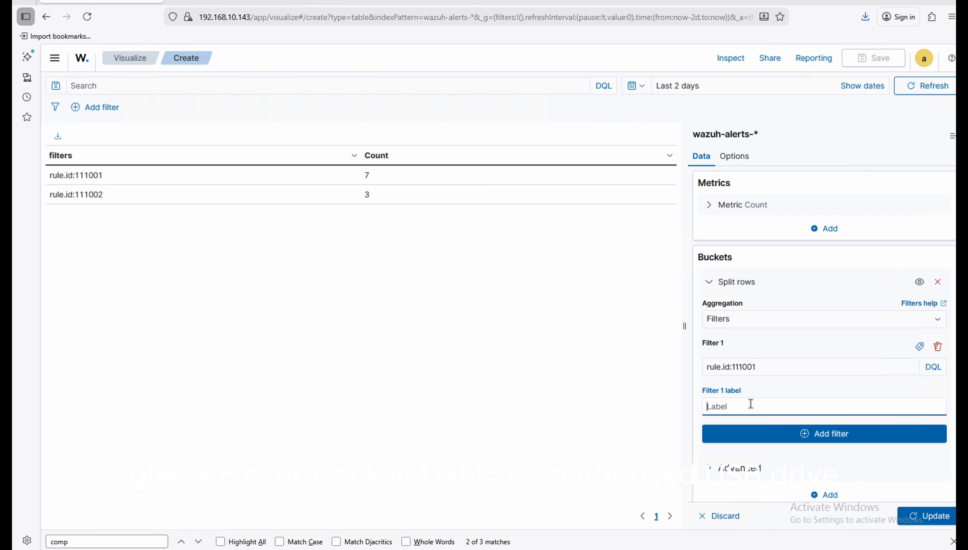
pyautogui.write('Authorised USB Drives')
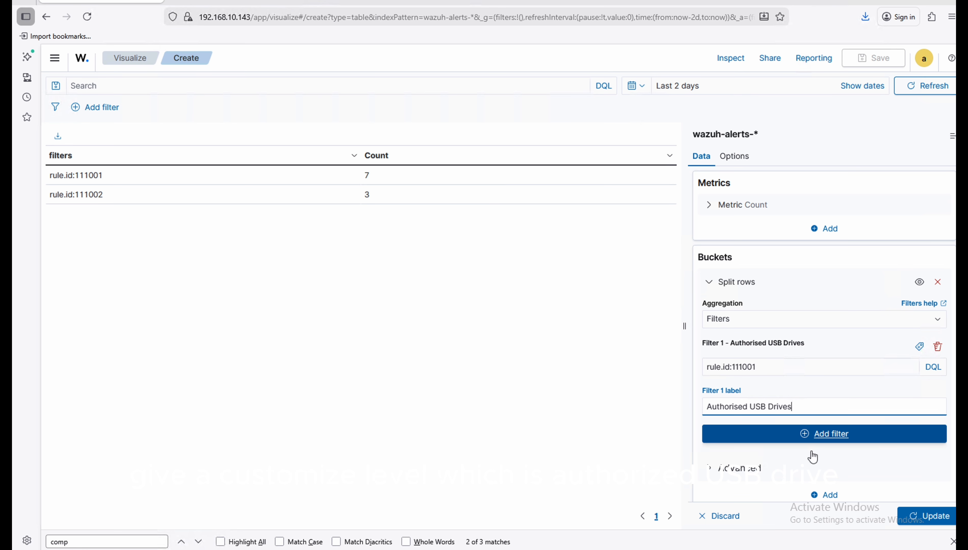
pyautogui.scroll(-1, 816, 476)
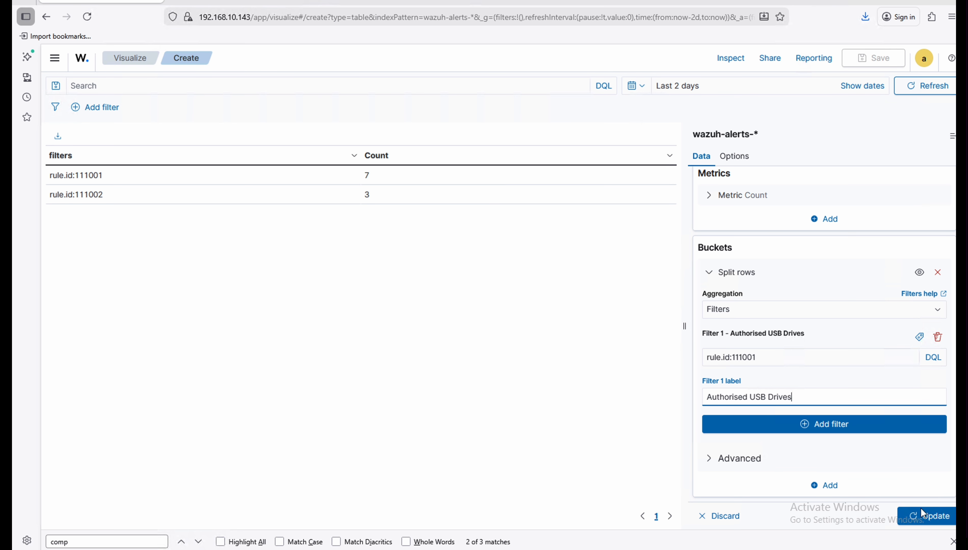
pyautogui.click(924, 515)
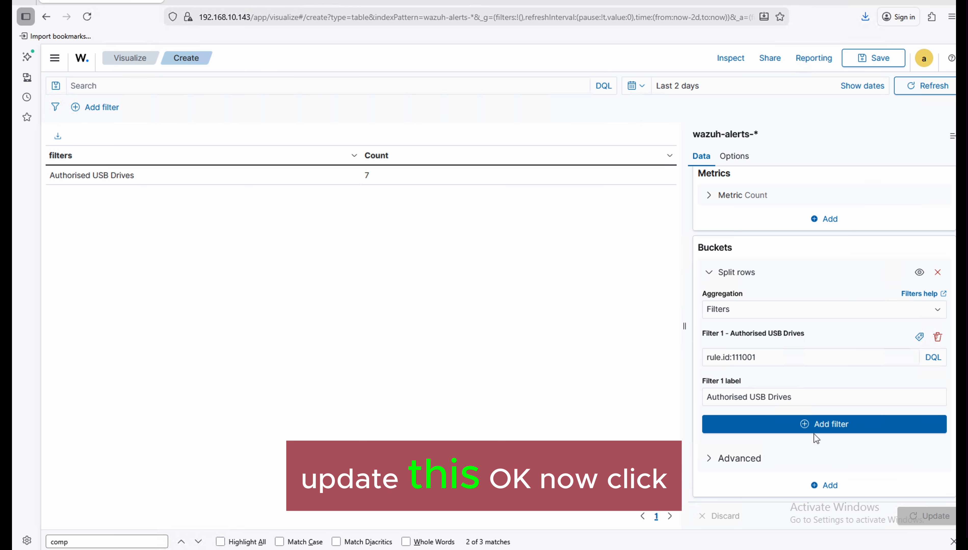
# Step: Add a Split rows sub-bucket with a Terms sub aggregation on the agent.id field
pyautogui.click(821, 486)
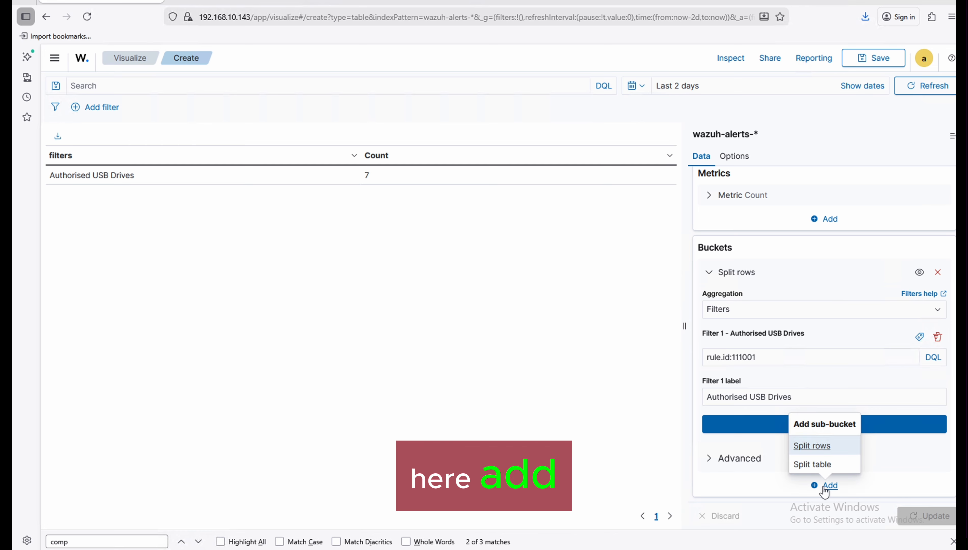
pyautogui.click(820, 448)
pyautogui.scroll(-2, 818, 446)
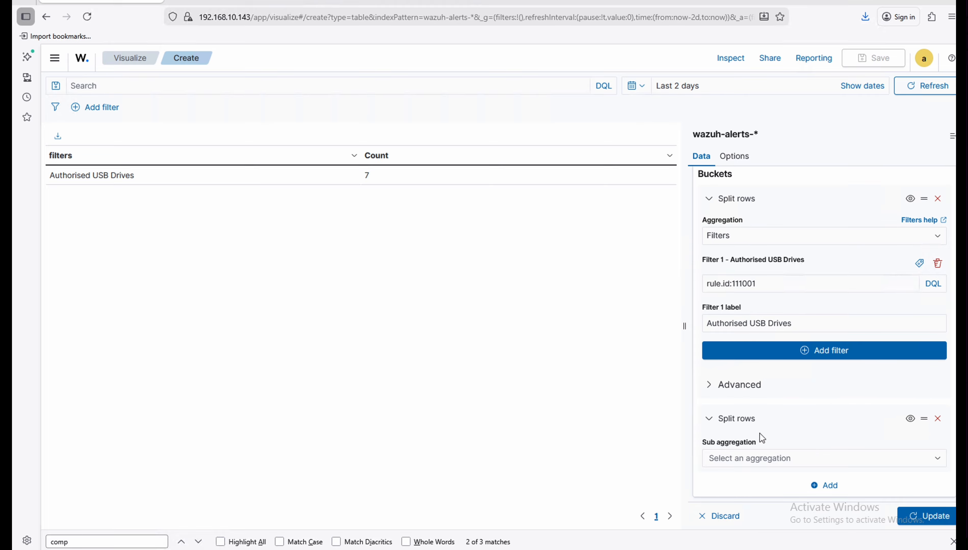
pyautogui.click(731, 468)
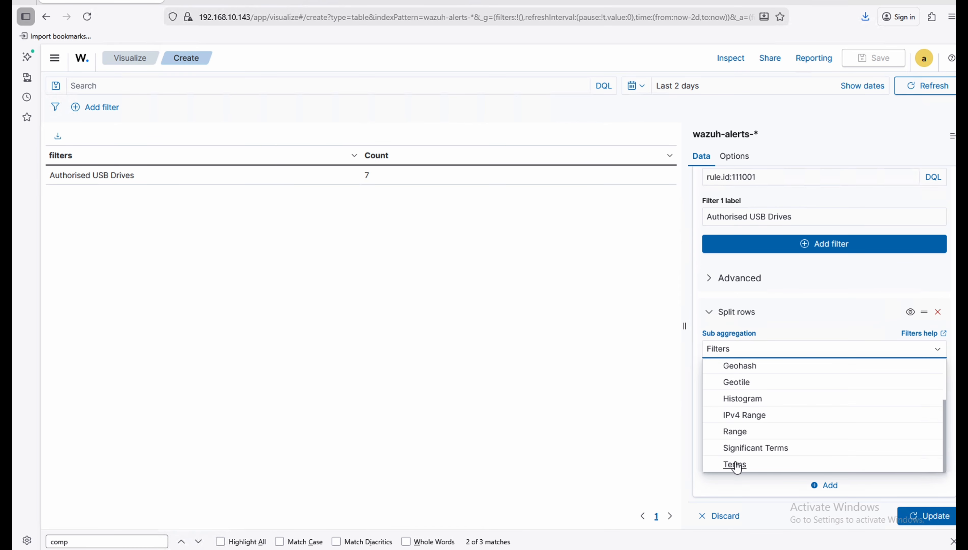
pyautogui.click(735, 466)
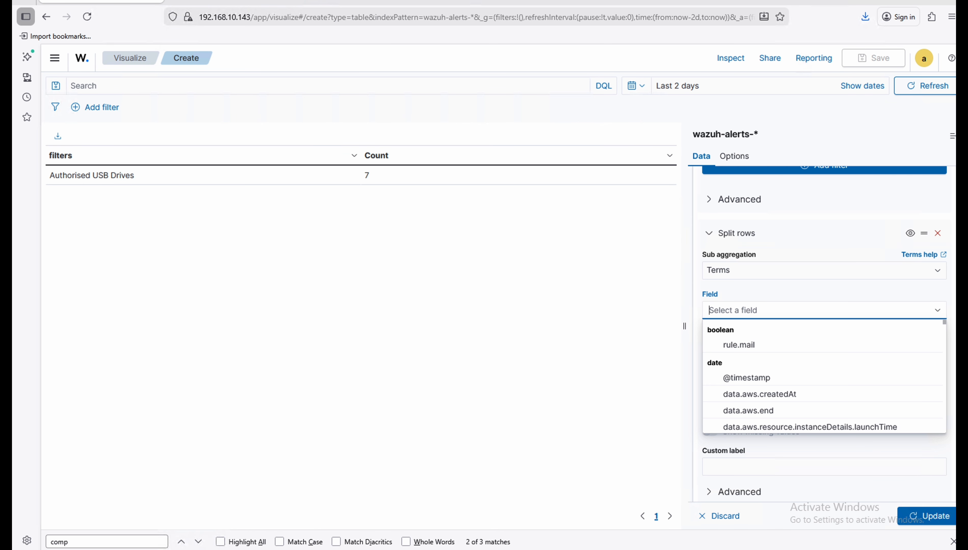
pyautogui.write('agent')
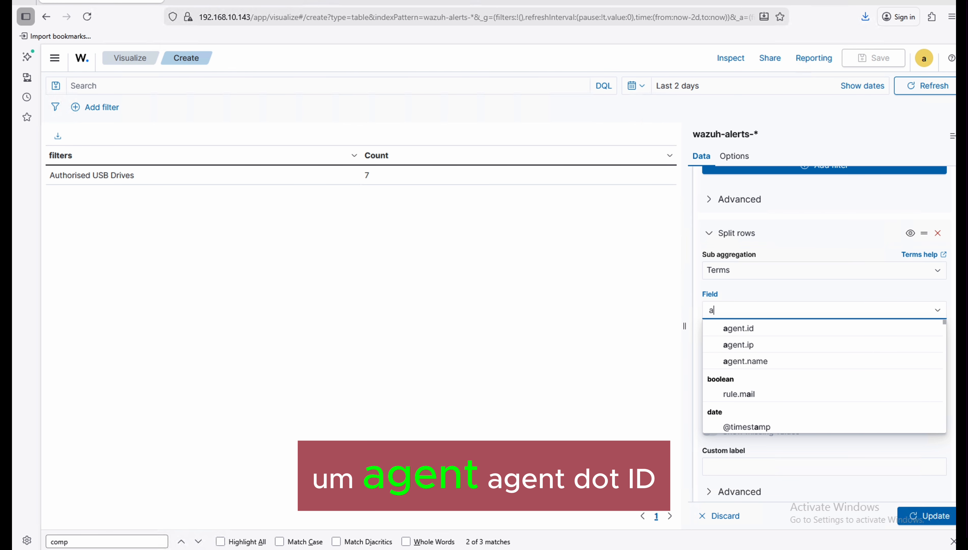
pyautogui.click(746, 328)
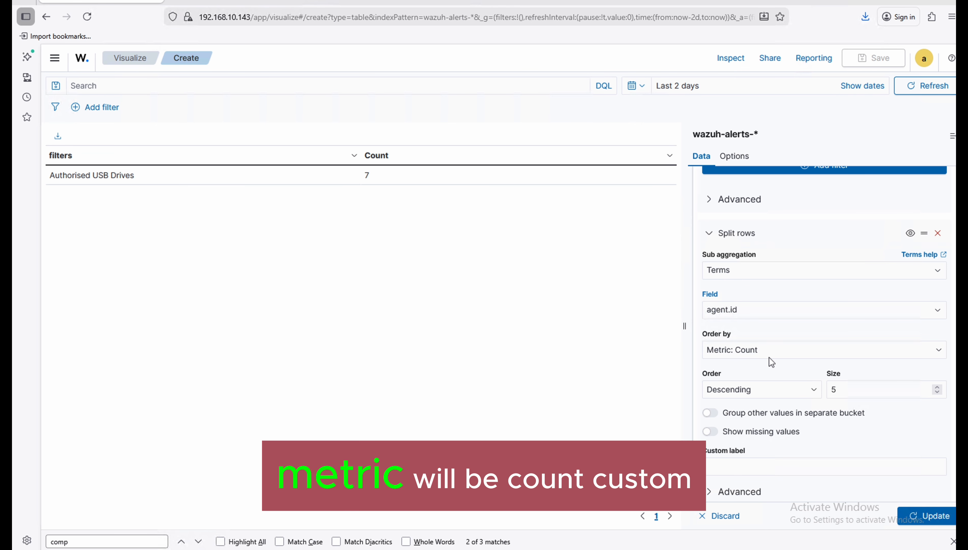
# Step: Give the agent.id sub-bucket the custom label "Agent ID" and update the data table
pyautogui.click(736, 469)
pyautogui.write('Age')
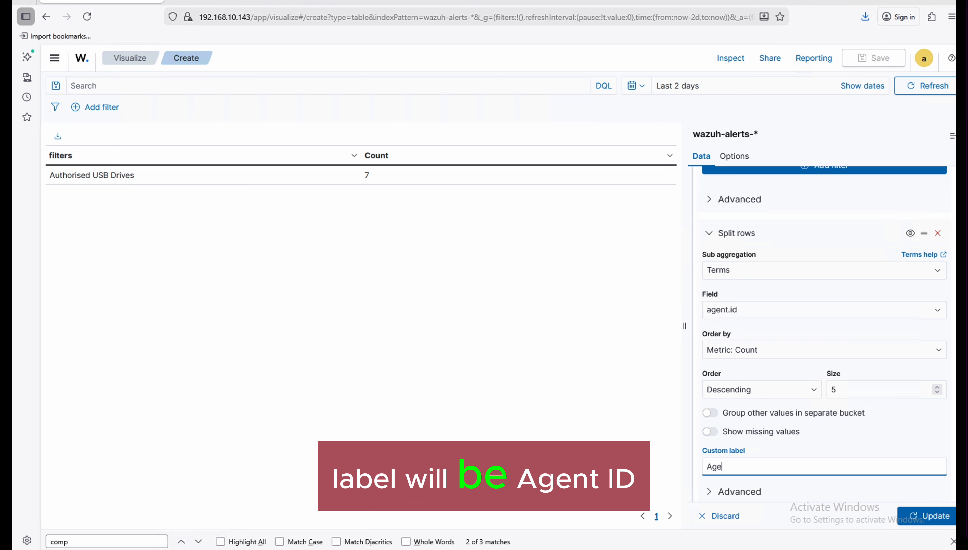
pyautogui.write('nt ID')
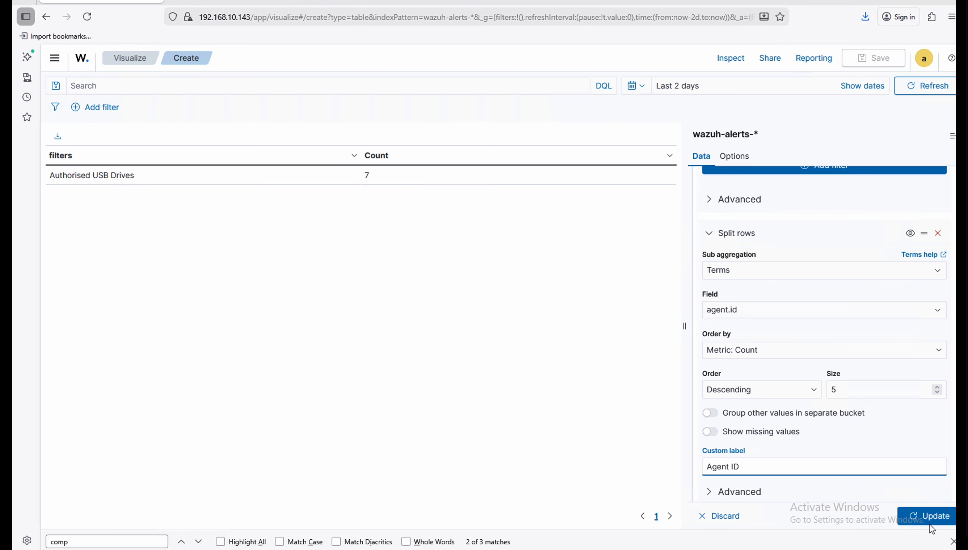
pyautogui.click(924, 517)
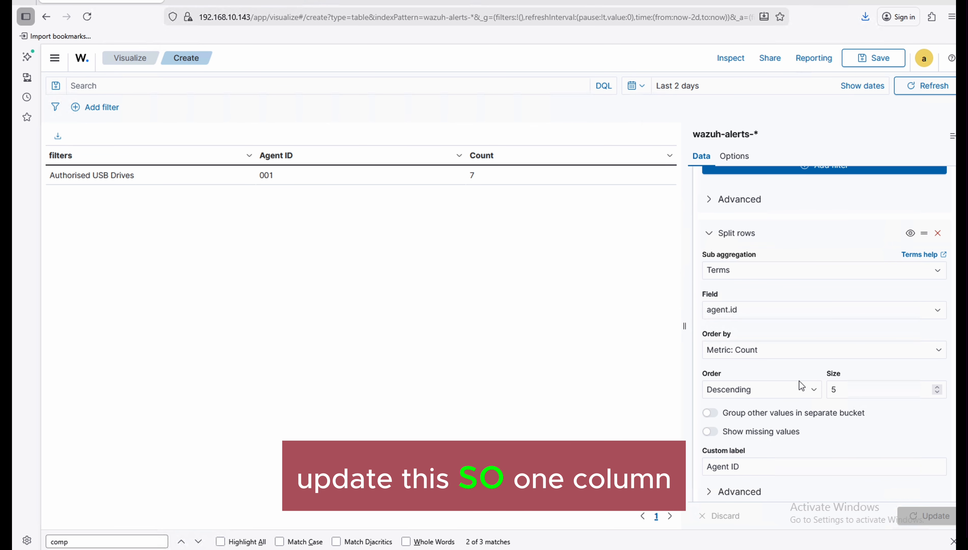
# Step: Add a Split rows sub-bucket after the Agent ID bucket and set its sub aggregation to Terms
pyautogui.scroll(-1, 798, 357)
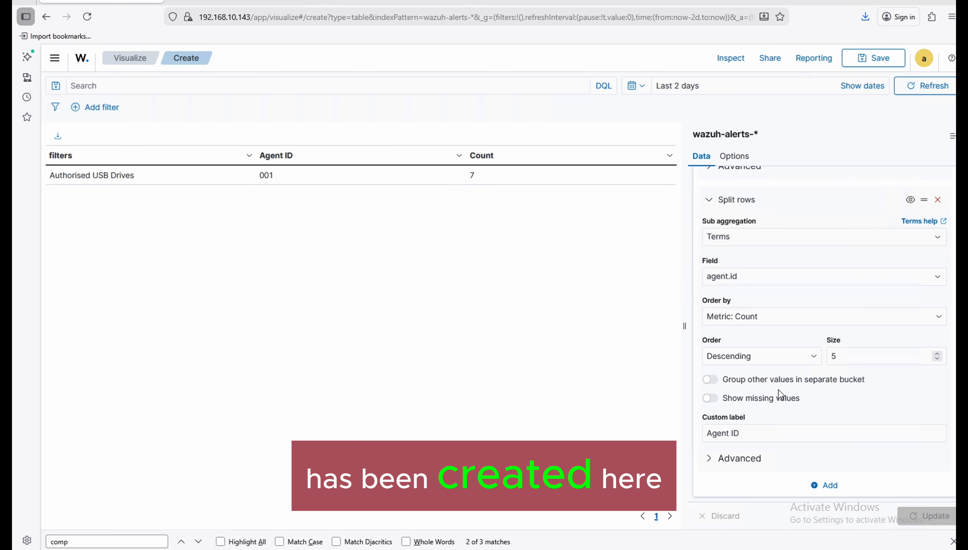
pyautogui.click(824, 486)
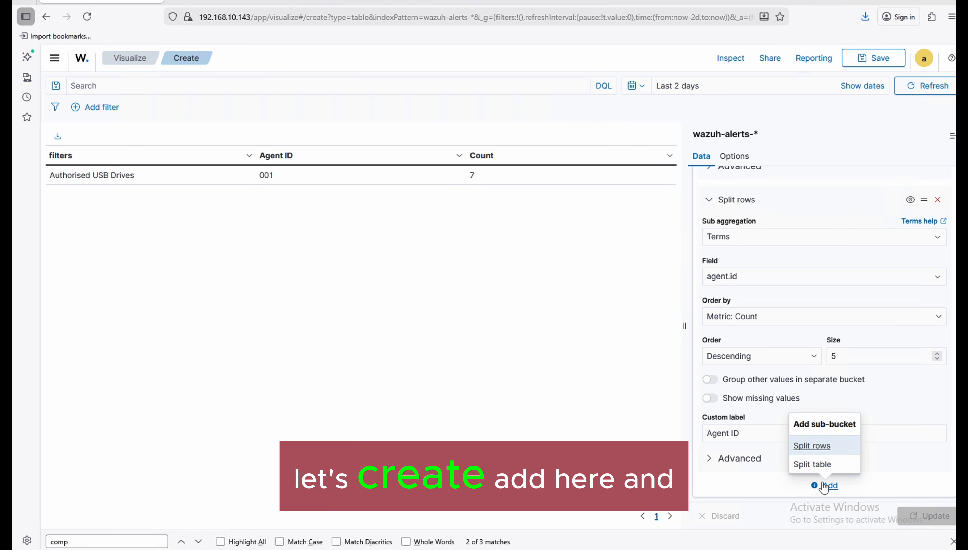
pyautogui.click(812, 446)
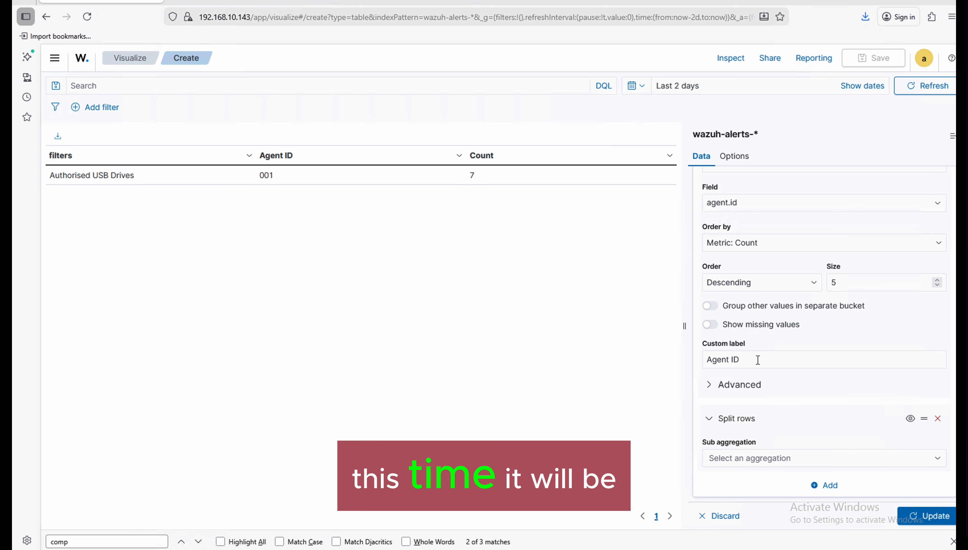
pyautogui.click(738, 462)
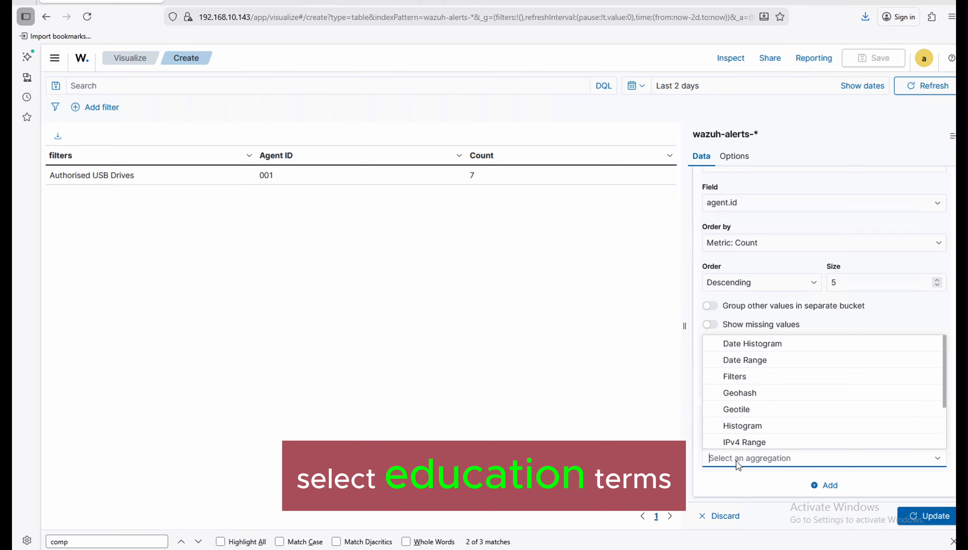
pyautogui.scroll(-2, 754, 425)
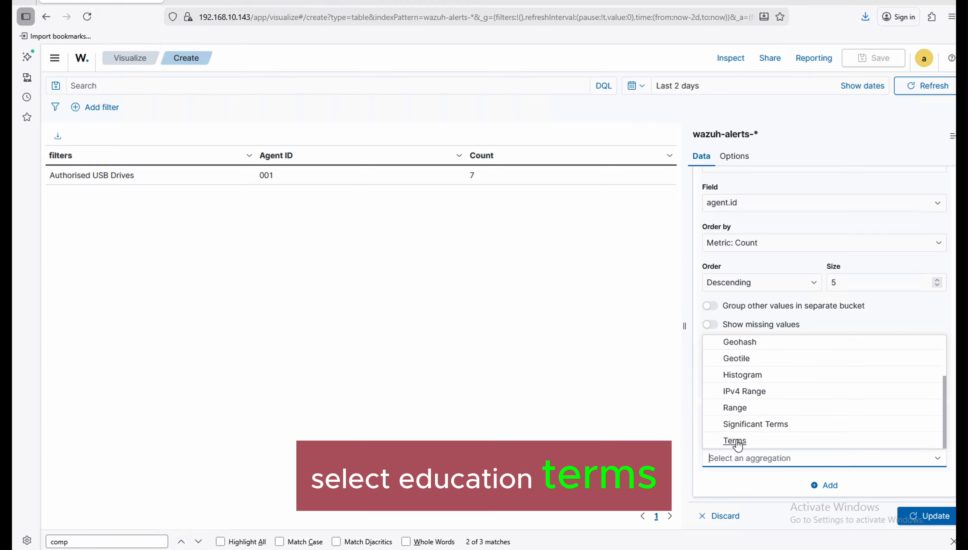
pyautogui.click(738, 444)
pyautogui.scroll(-5, 747, 456)
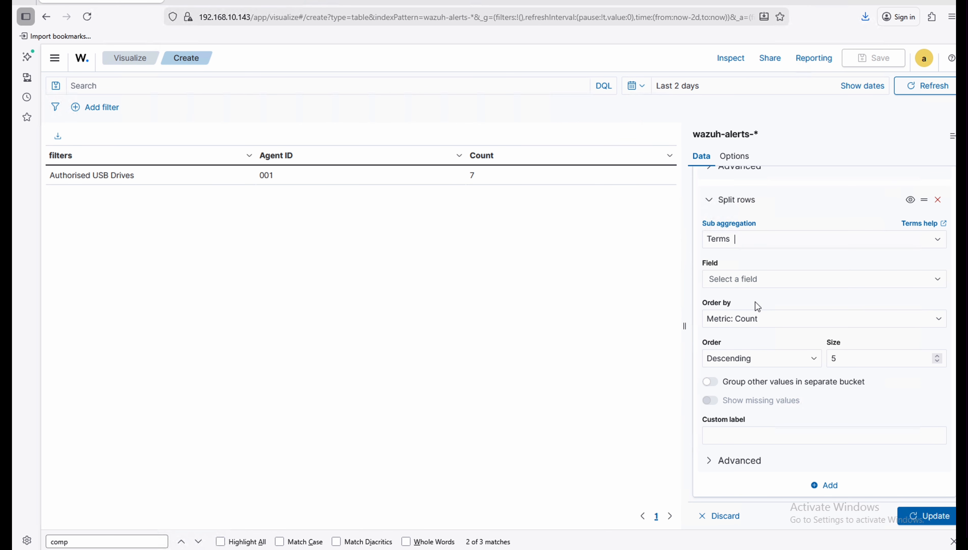
# Step: Set the new sub-bucket's field to agent.ip and give it the custom label "Agent IP"
pyautogui.click(758, 282)
pyautogui.write('a')
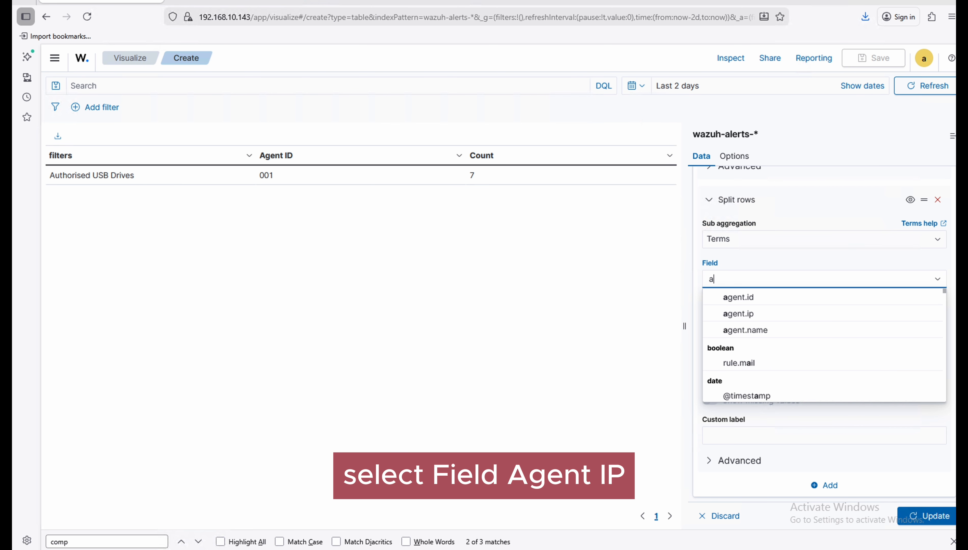
pyautogui.write('gent')
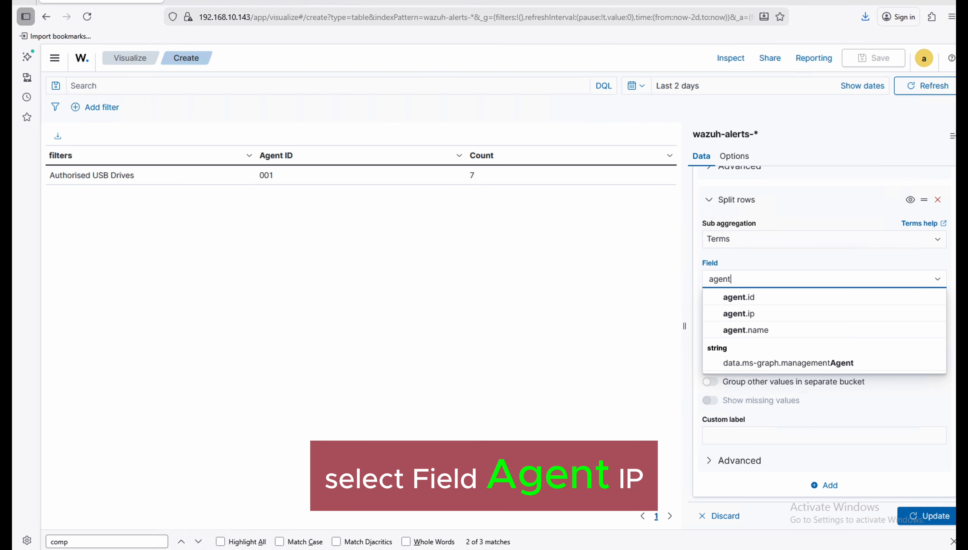
pyautogui.click(742, 315)
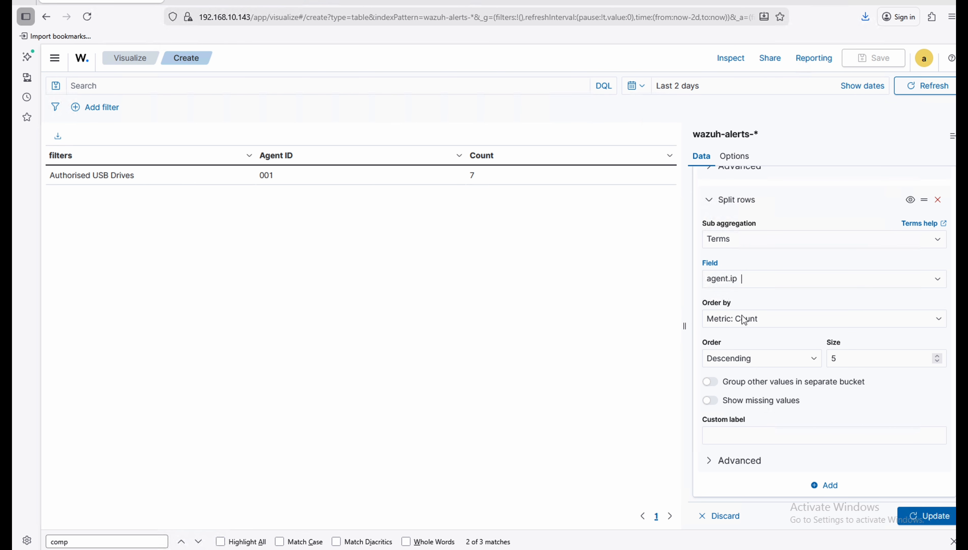
pyautogui.click(729, 439)
pyautogui.write('Agent IP')
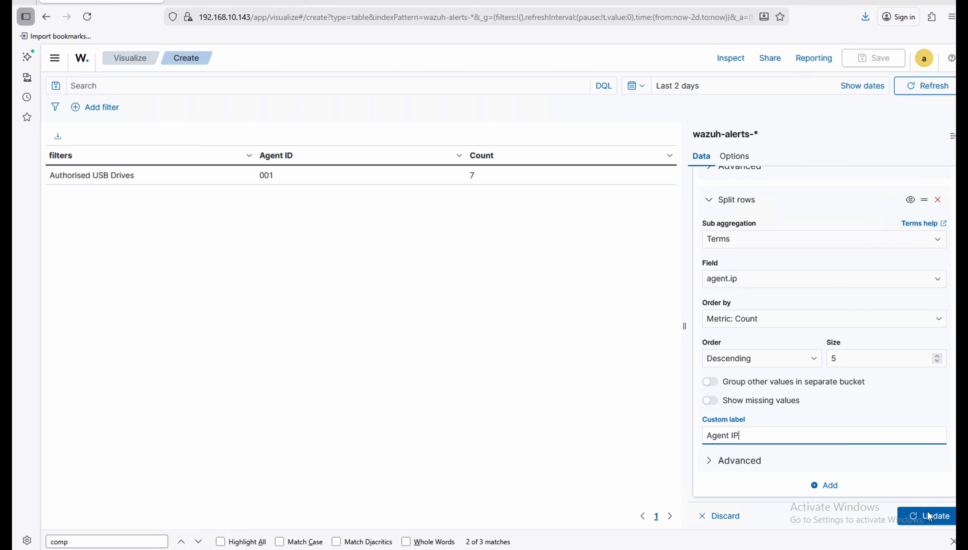
# Step: Add a Split rows sub-bucket after the Agent IP bucket and set its sub aggregation to Terms
pyautogui.click(827, 486)
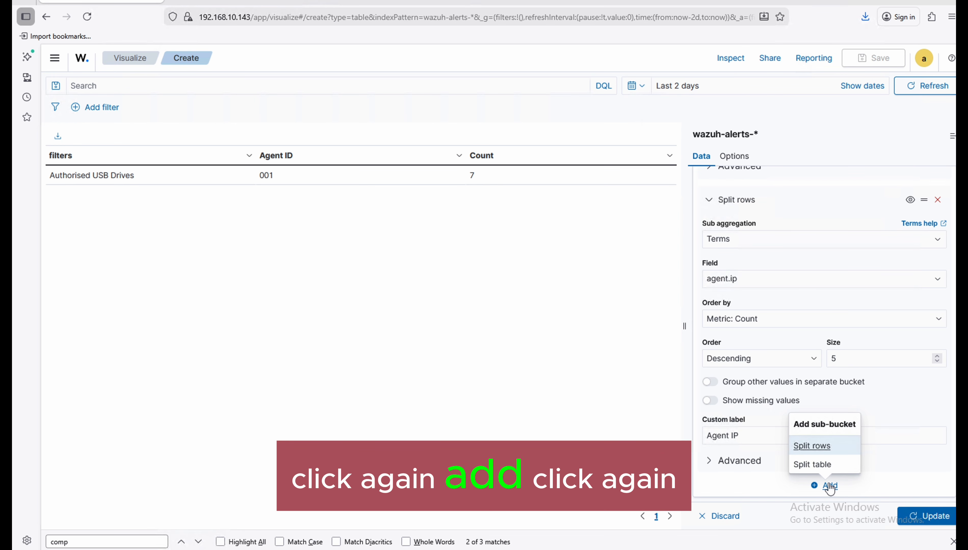
pyautogui.click(819, 448)
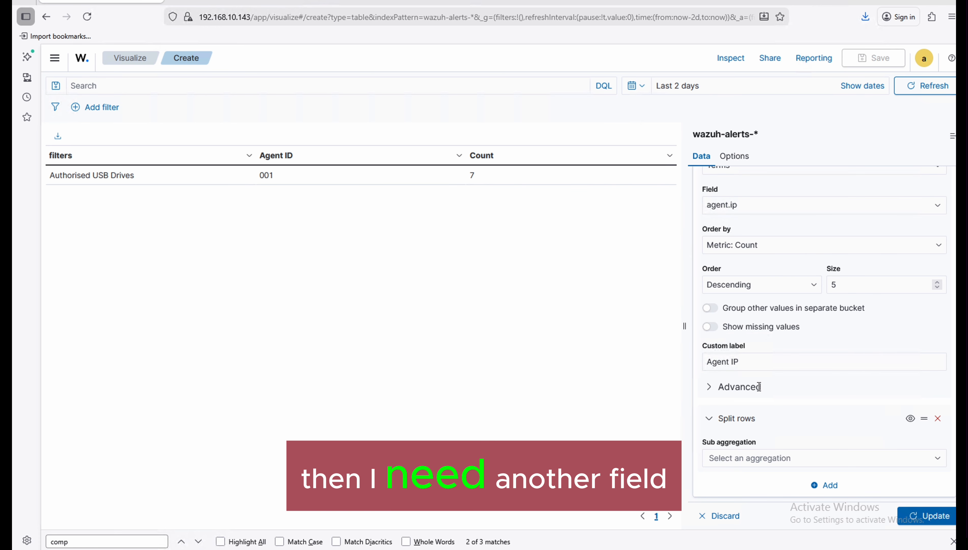
pyautogui.click(748, 460)
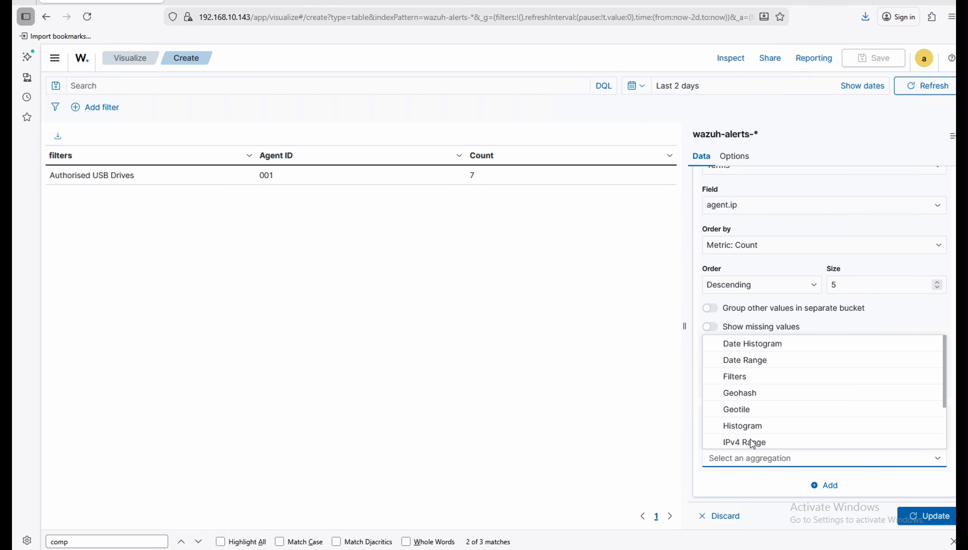
pyautogui.scroll(-2, 760, 422)
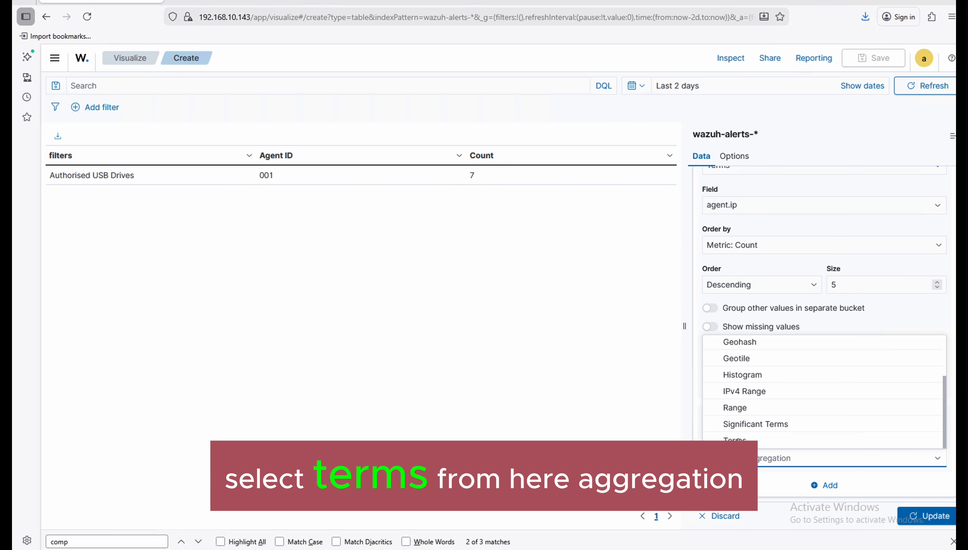
pyautogui.click(742, 437)
pyautogui.scroll(-5, 755, 304)
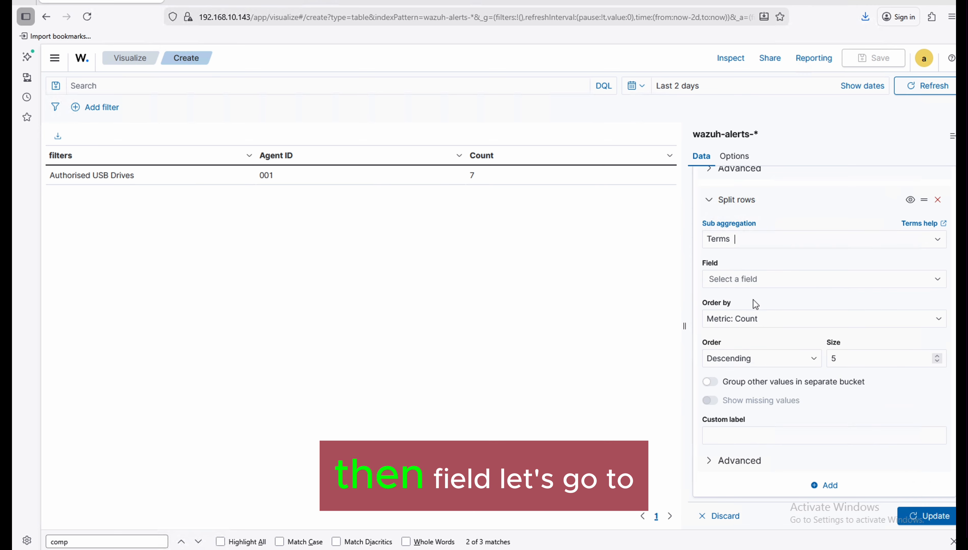
# Step: Set the new sub-bucket's field to agent.name, label it "Agent Name" and update the data table
pyautogui.click(758, 276)
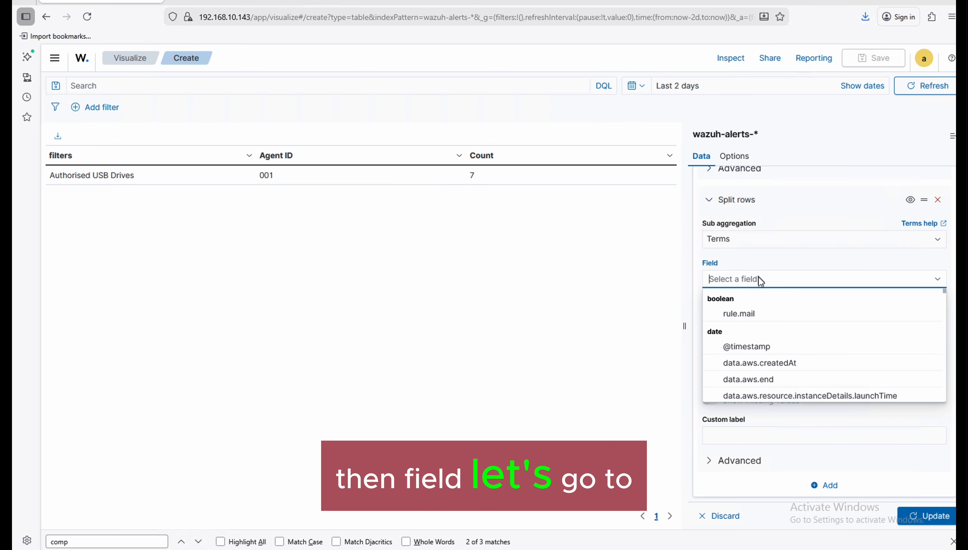
pyautogui.write('agent')
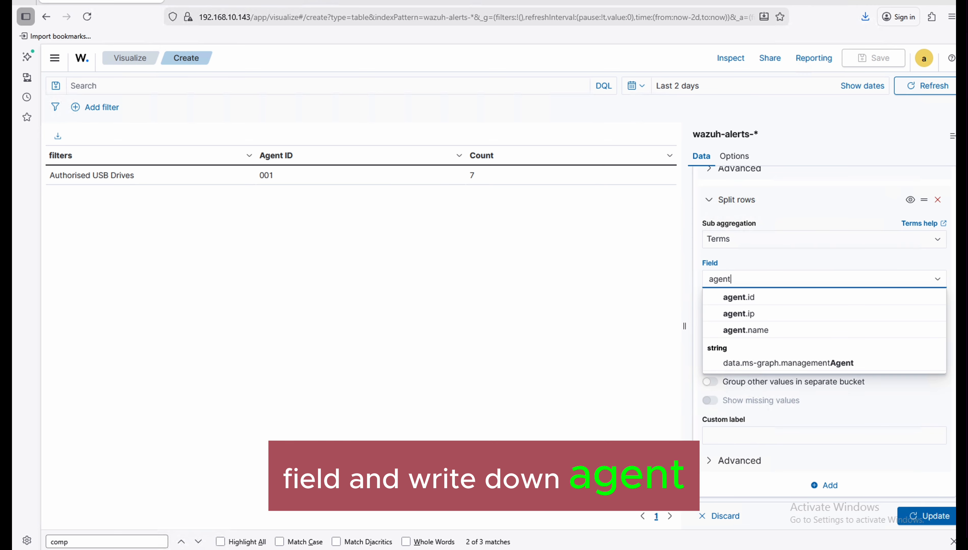
pyautogui.click(749, 332)
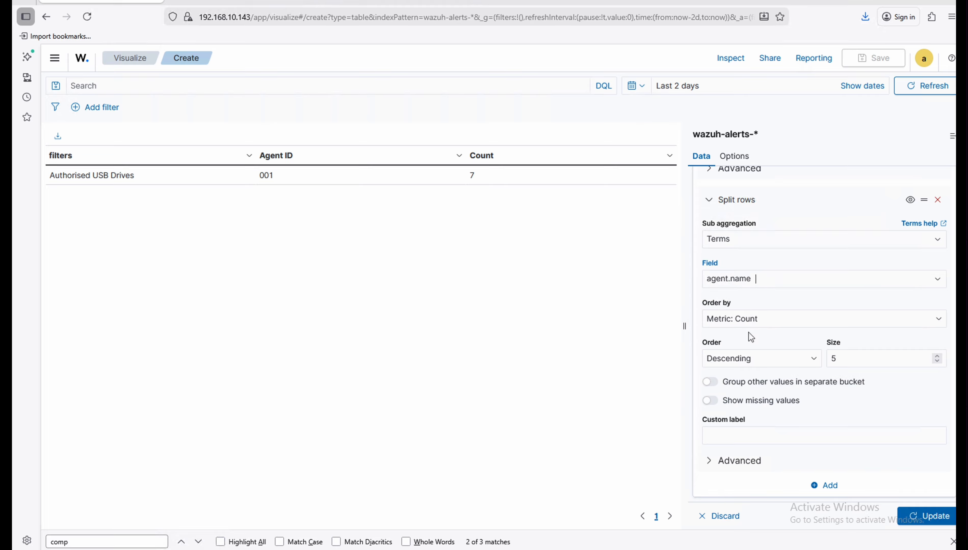
pyautogui.click(771, 435)
pyautogui.write('ent Name')
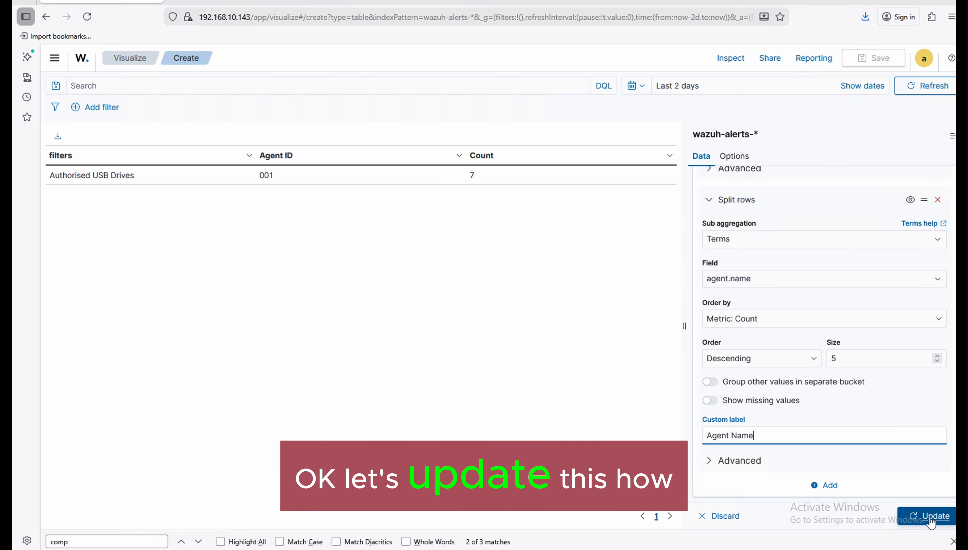
pyautogui.click(929, 523)
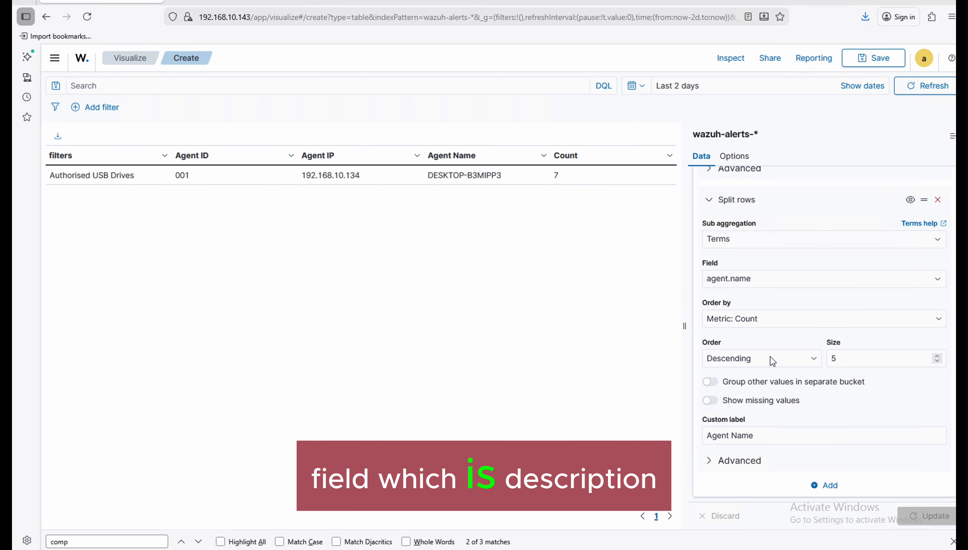
# Step: Add a Split rows sub-bucket after the Agent Name bucket and set its sub aggregation to Terms
pyautogui.click(828, 488)
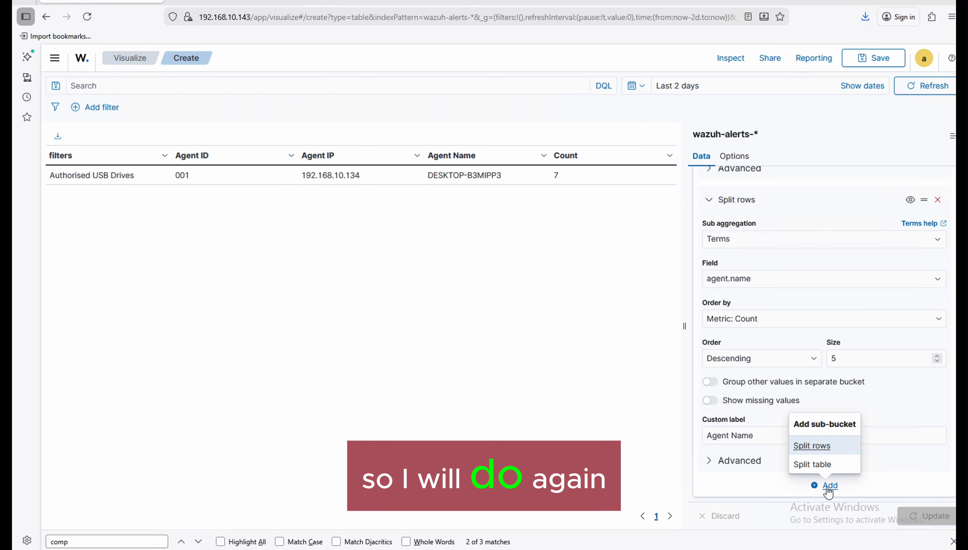
pyautogui.click(820, 448)
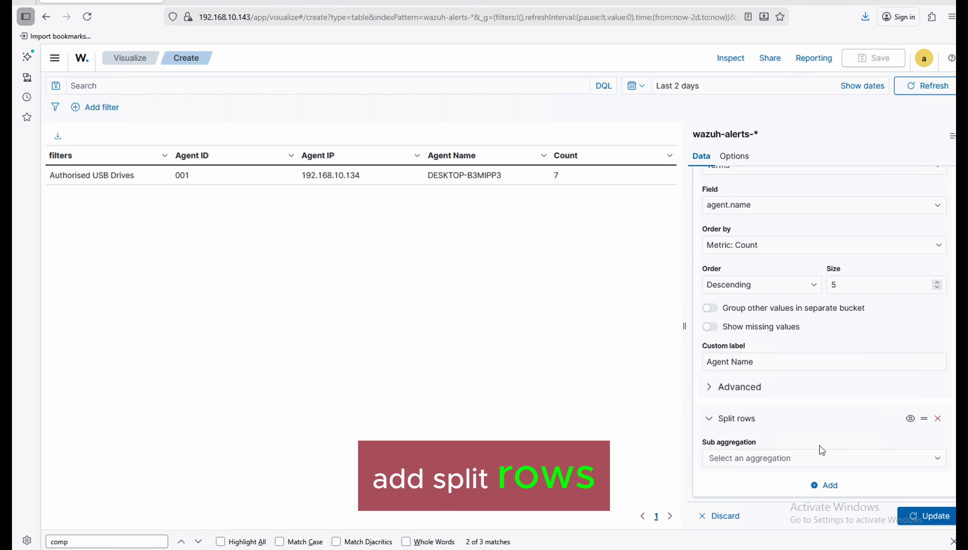
pyautogui.click(755, 455)
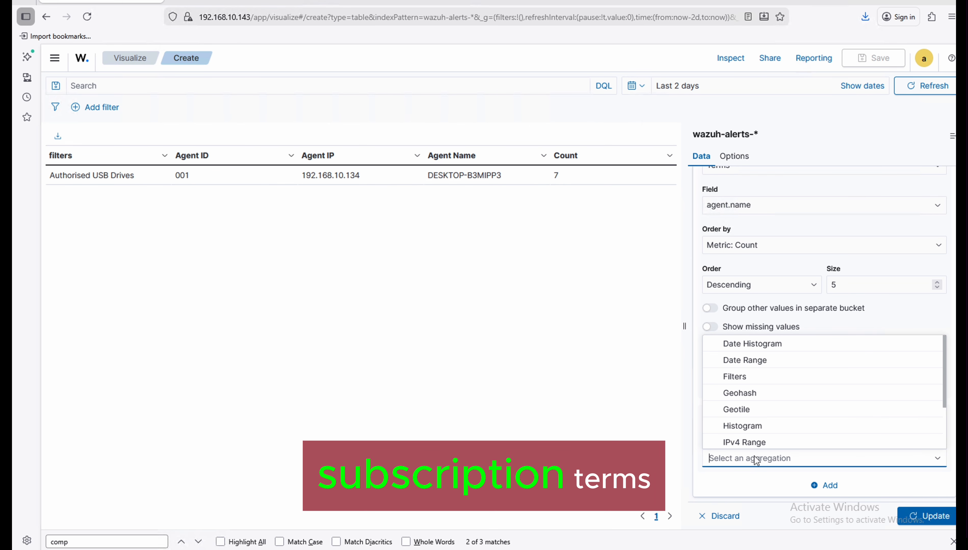
pyautogui.scroll(-3, 752, 439)
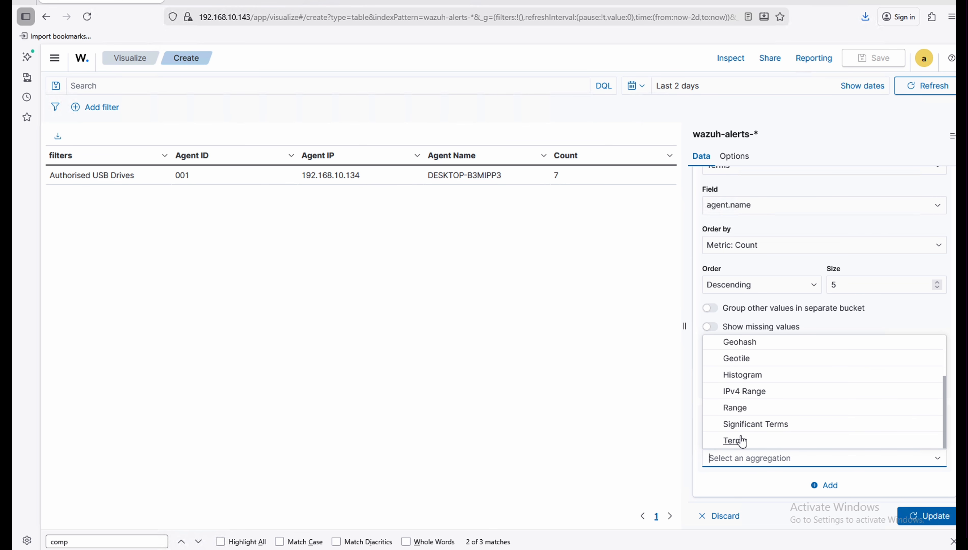
pyautogui.click(741, 441)
pyautogui.scroll(-5, 768, 384)
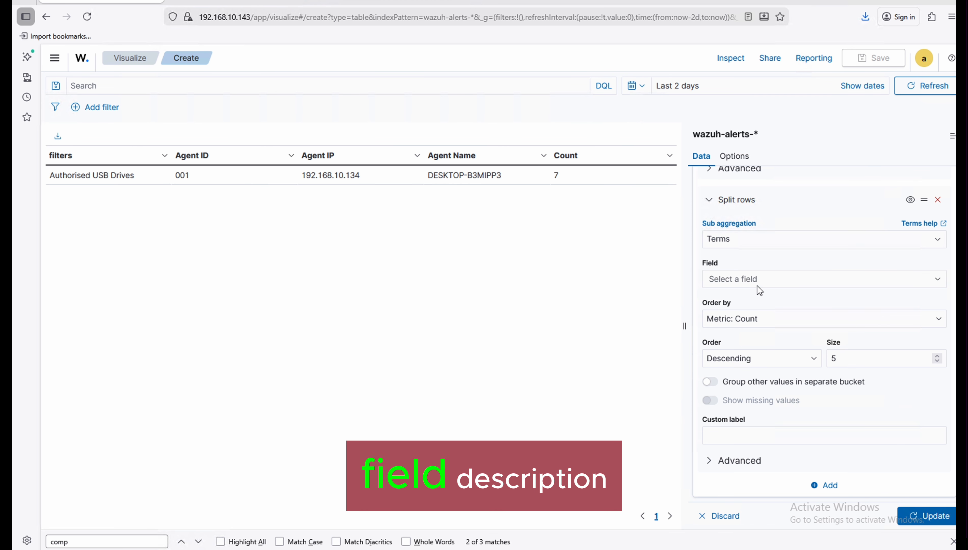
# Step: Set the new sub-bucket's field to data.win.eventdata.deviceDescription, label it "Description" and update the data table
pyautogui.click(757, 278)
pyautogui.write('de')
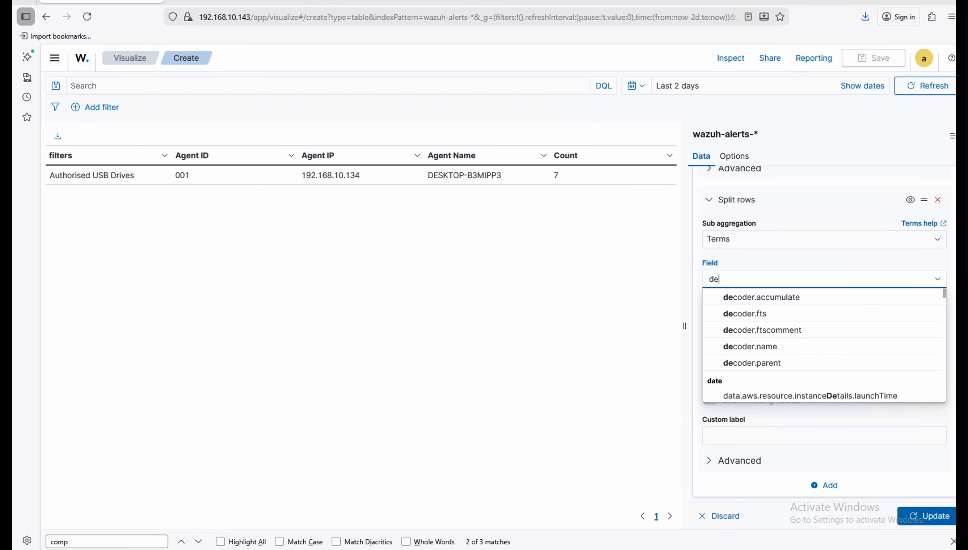
pyautogui.write('scription')
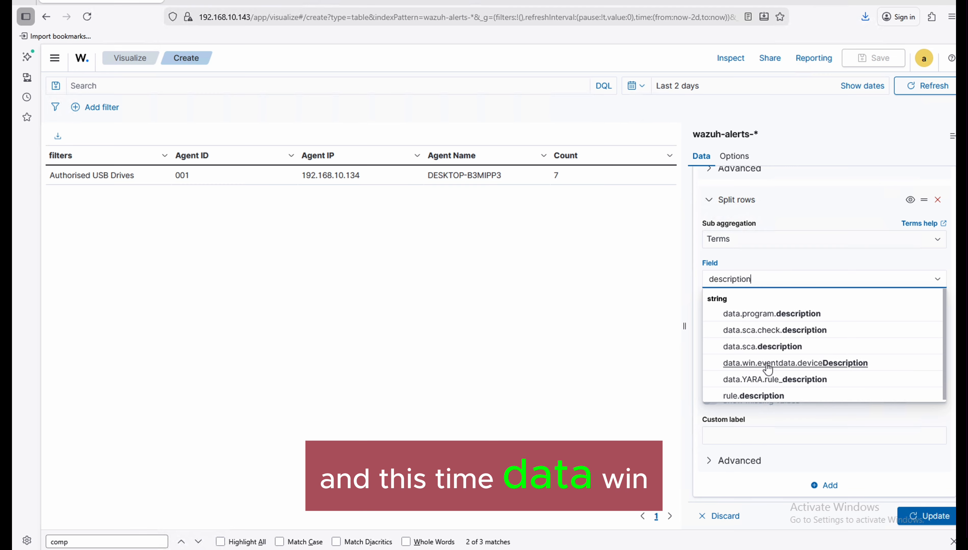
pyautogui.click(804, 369)
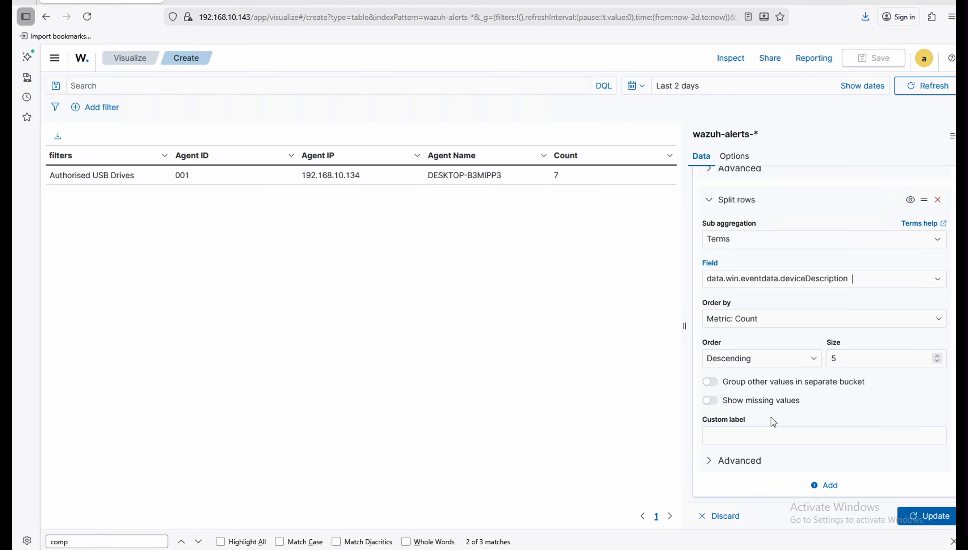
pyautogui.click(759, 433)
pyautogui.write('Description')
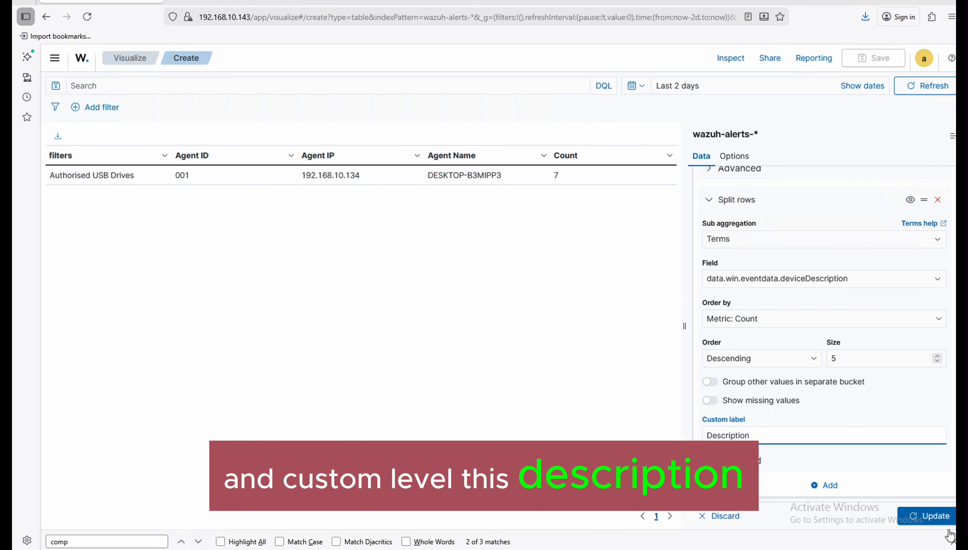
pyautogui.click(930, 521)
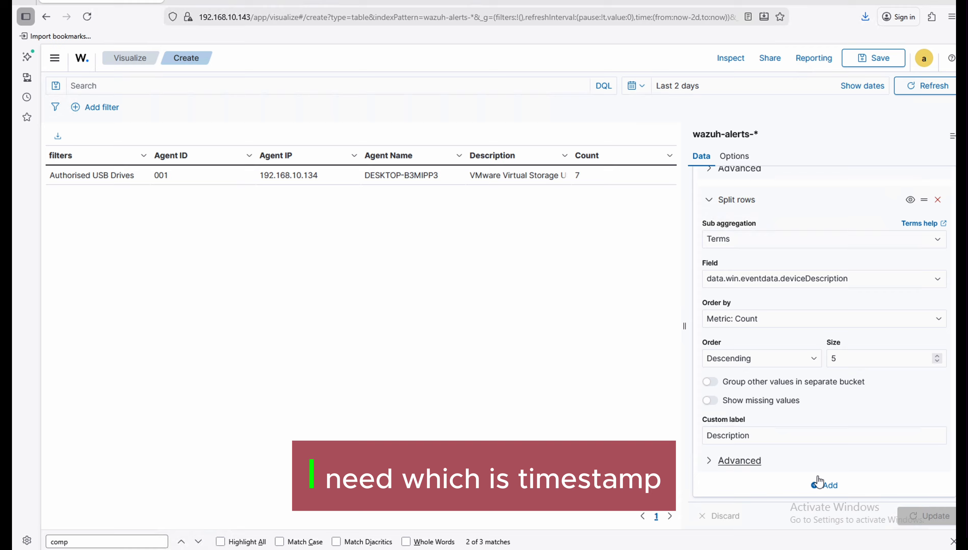
# Step: Add a Split rows sub-bucket after the Description bucket using a Date Range aggregation on the timestamp field and update the data table
pyautogui.click(826, 487)
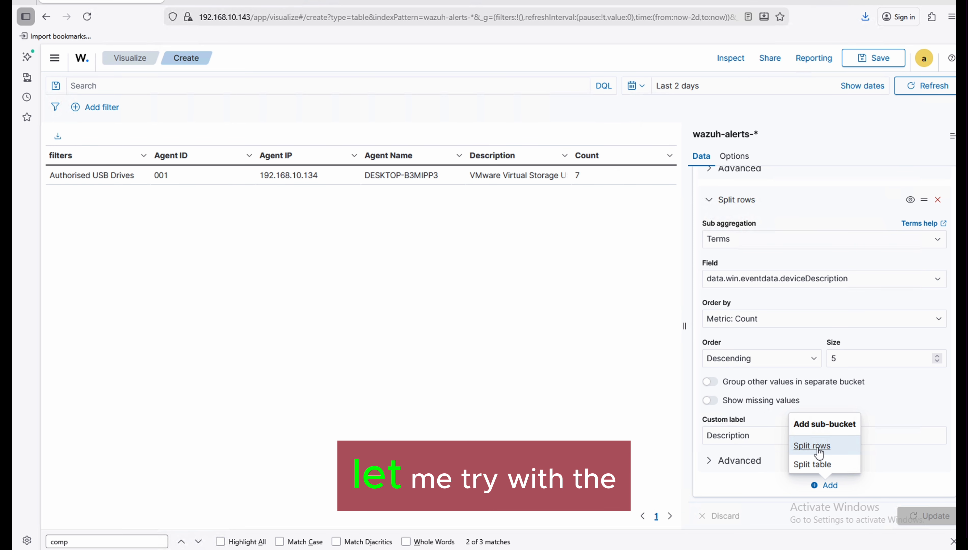
pyautogui.click(812, 447)
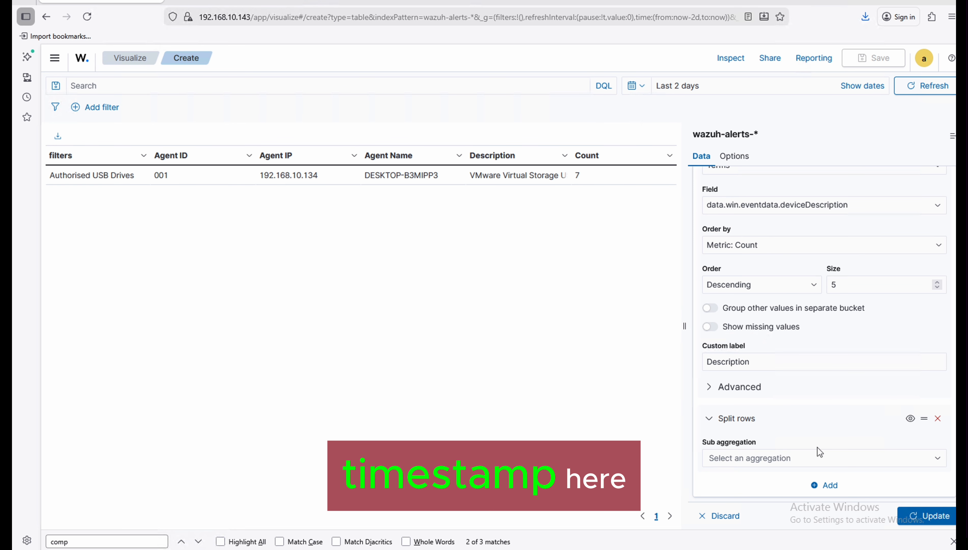
pyautogui.click(766, 461)
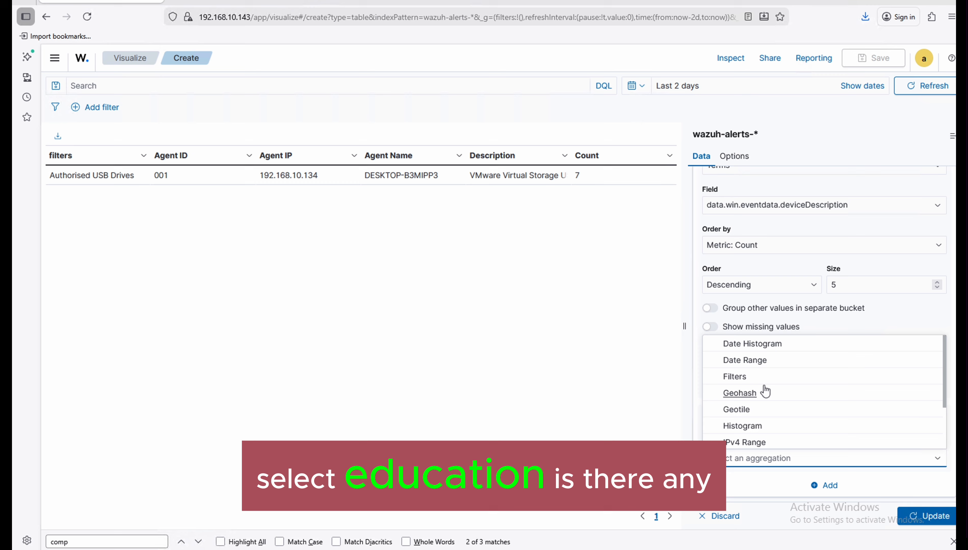
pyautogui.click(749, 360)
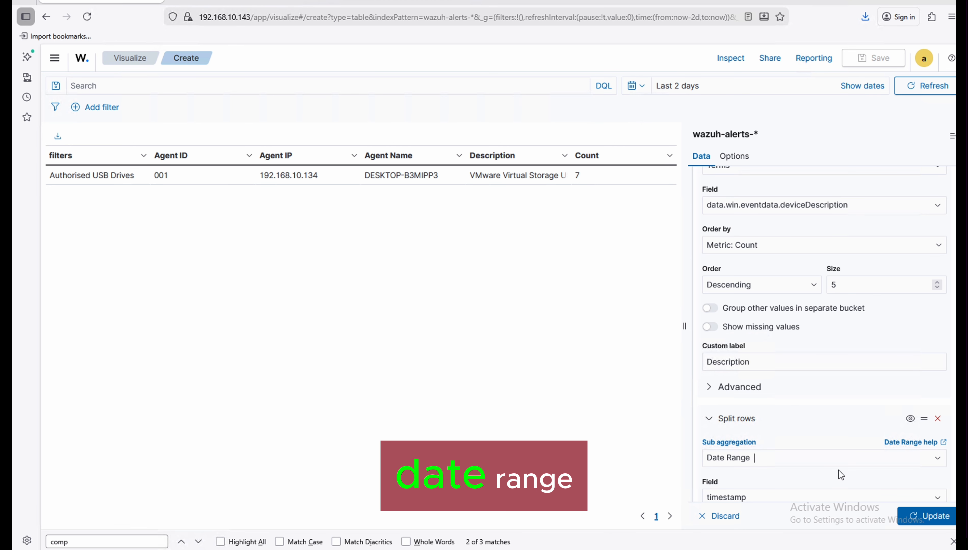
pyautogui.scroll(-4, 838, 470)
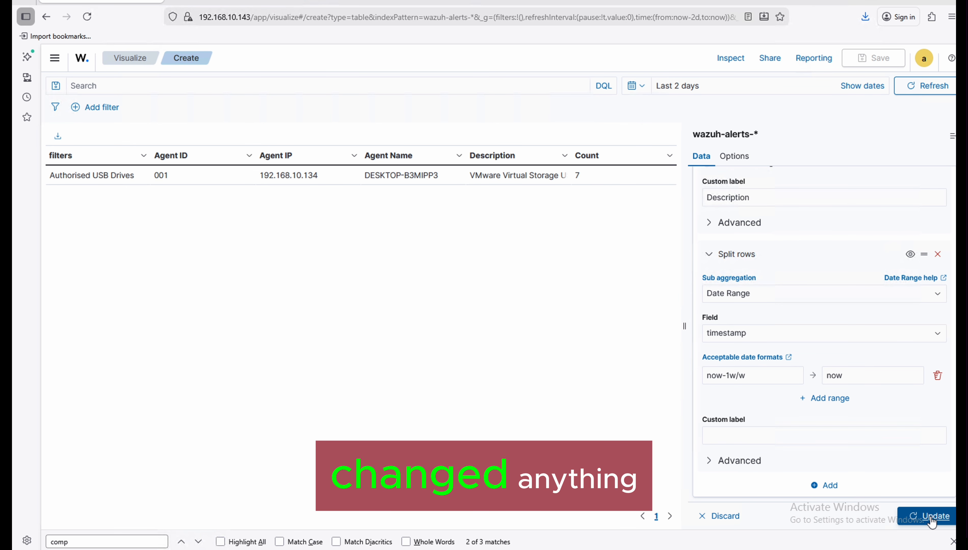
pyautogui.click(932, 518)
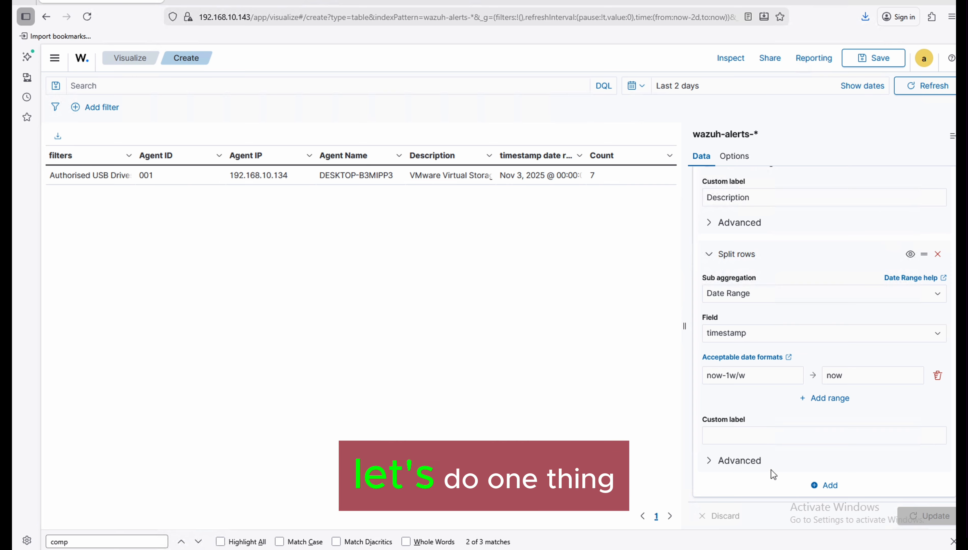
# Step: Label the timestamp date range bucket "Time" and update the data table
pyautogui.click(730, 432)
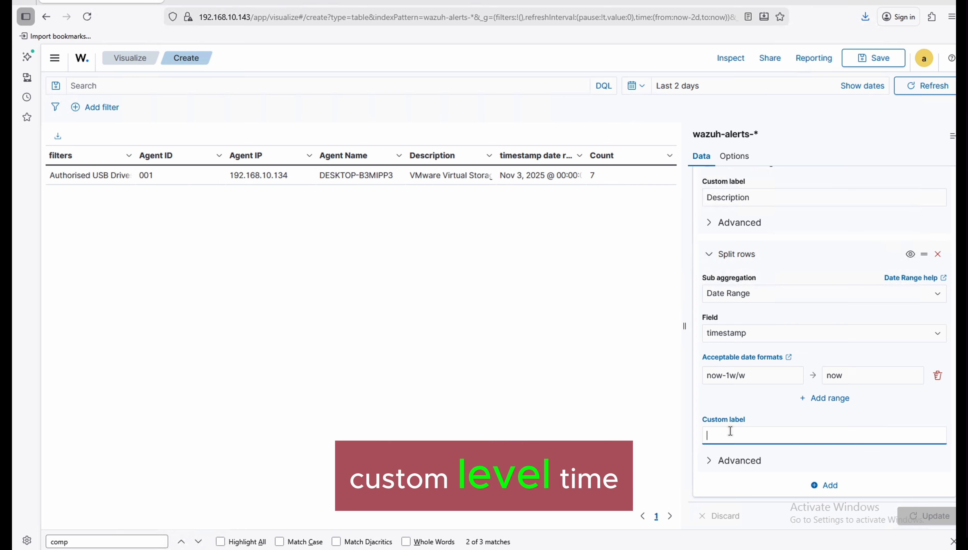
pyautogui.write('Time')
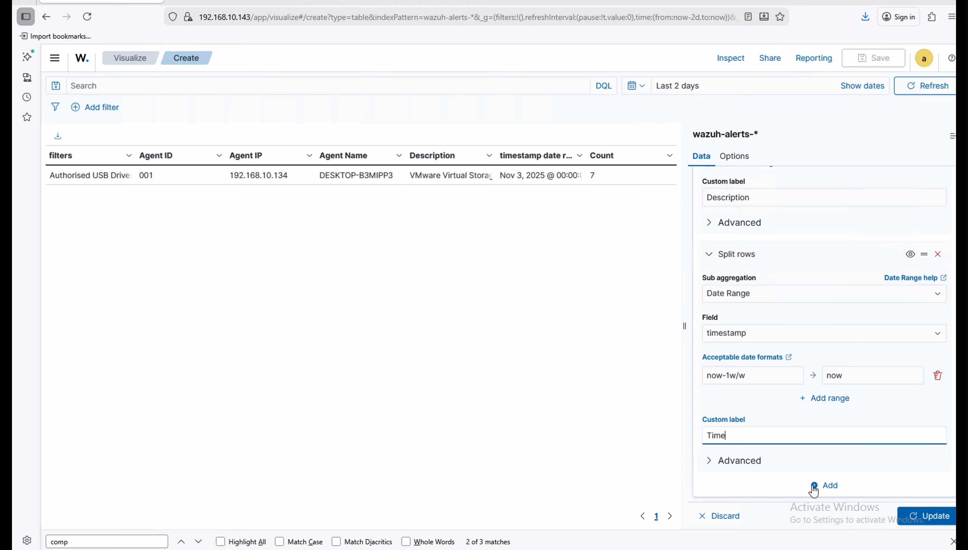
pyautogui.click(911, 515)
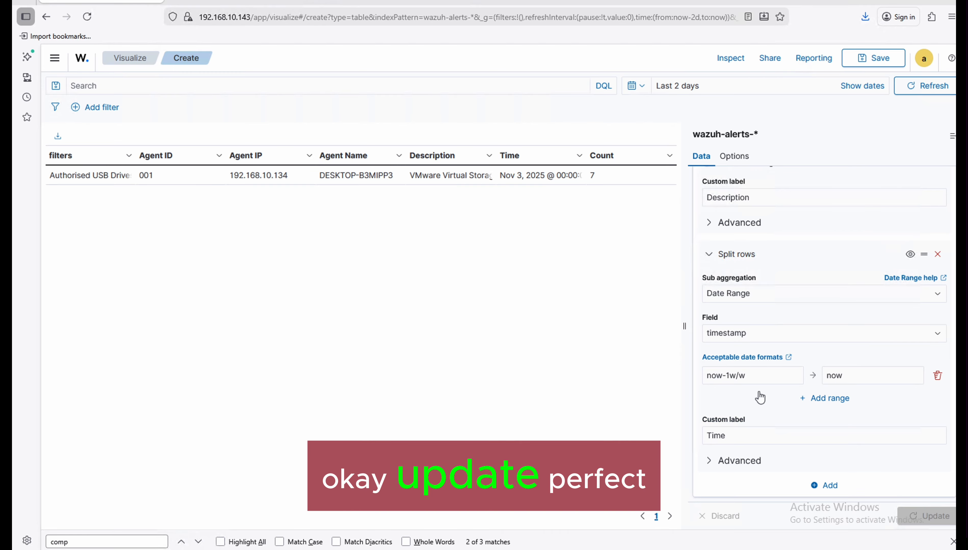
# Step: Collapse all the buckets, move the timestamp date range bucket directly below the filters bucket and update the data table
pyautogui.click(709, 255)
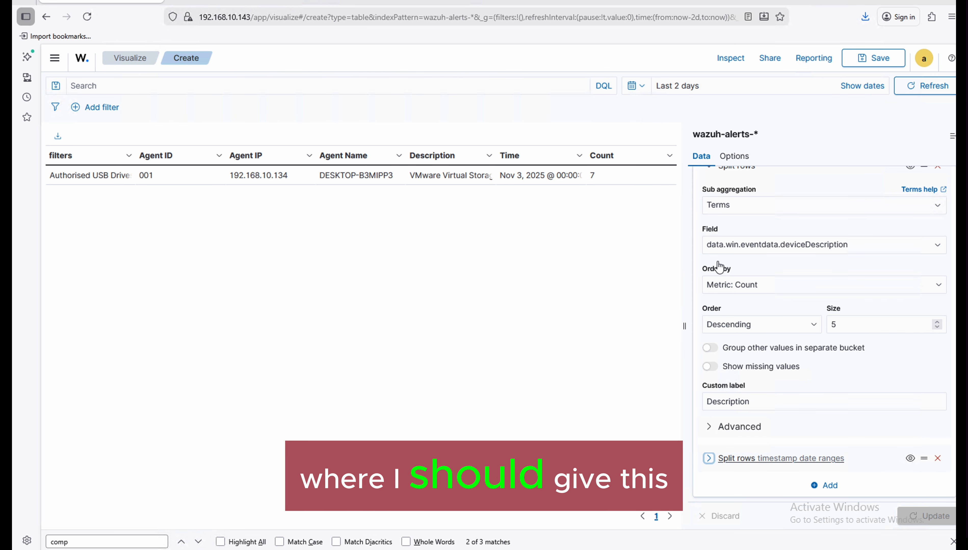
pyautogui.scroll(10, 718, 262)
pyautogui.scroll(5, 718, 262)
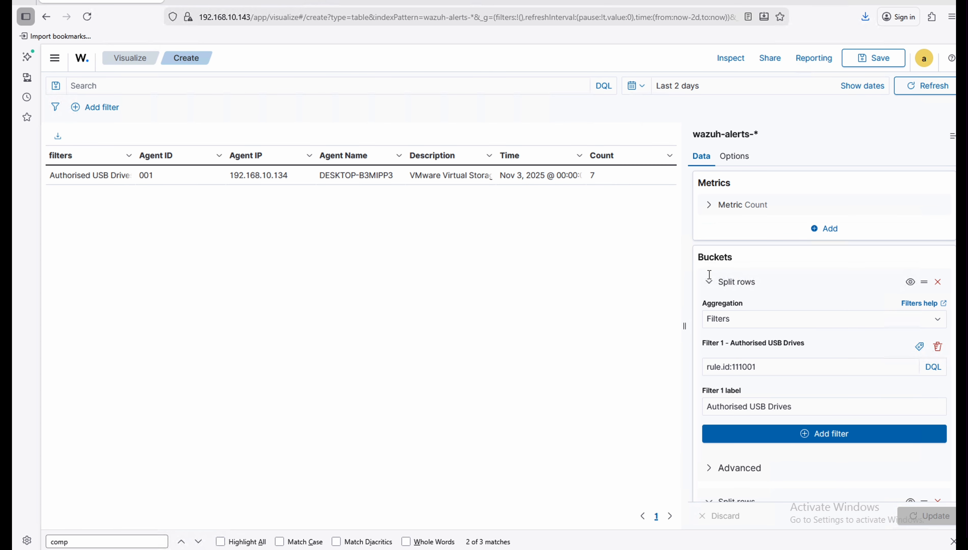
pyautogui.click(709, 283)
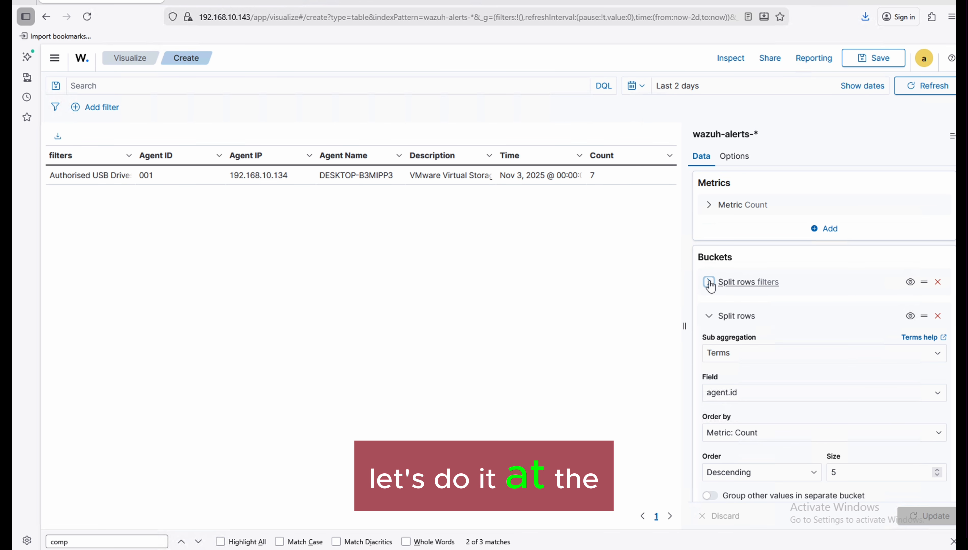
pyautogui.click(709, 317)
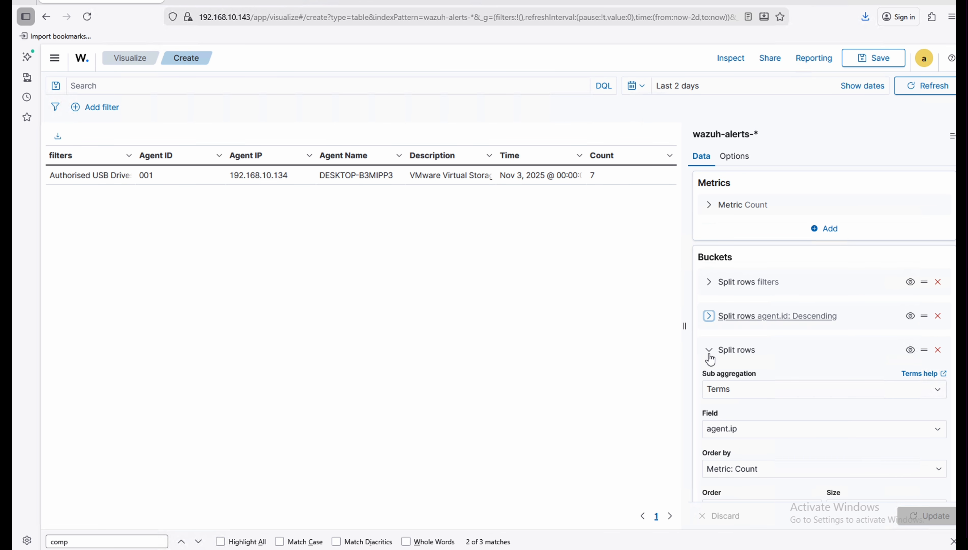
pyautogui.click(709, 356)
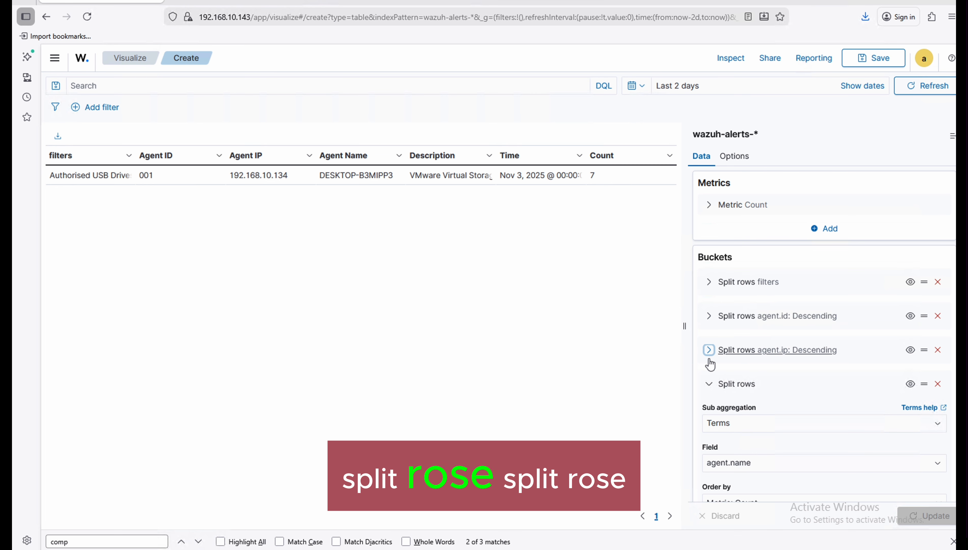
pyautogui.click(709, 385)
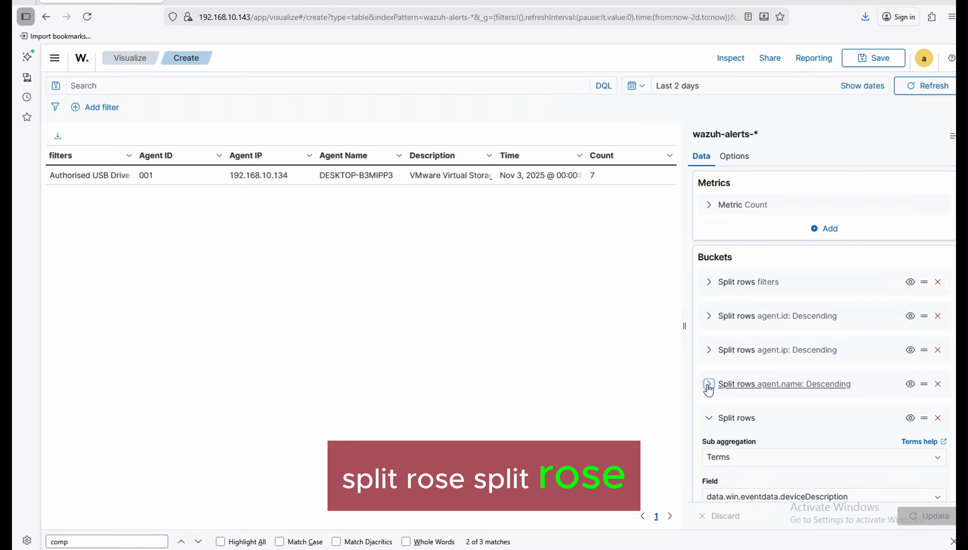
pyautogui.click(710, 418)
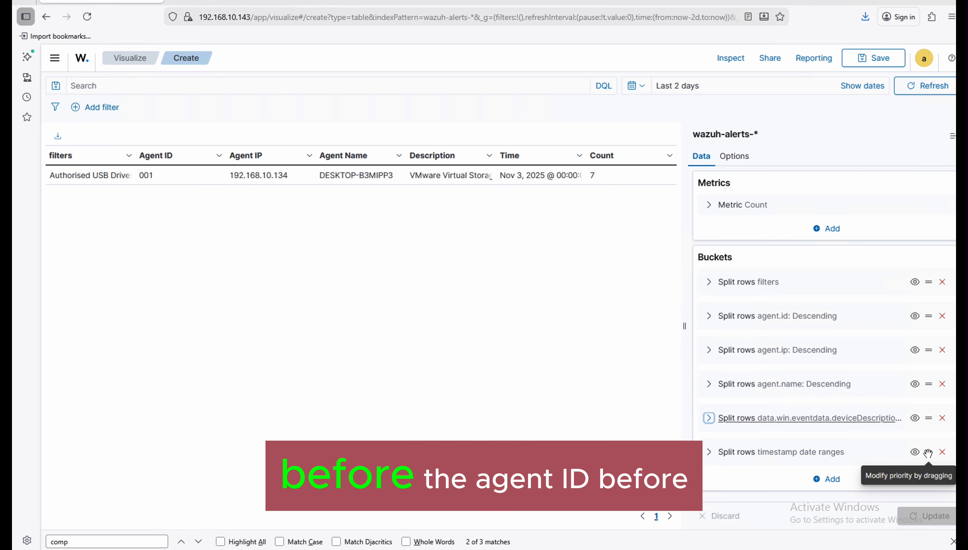
pyautogui.moveTo(928, 453); pyautogui.dragTo(922, 299)
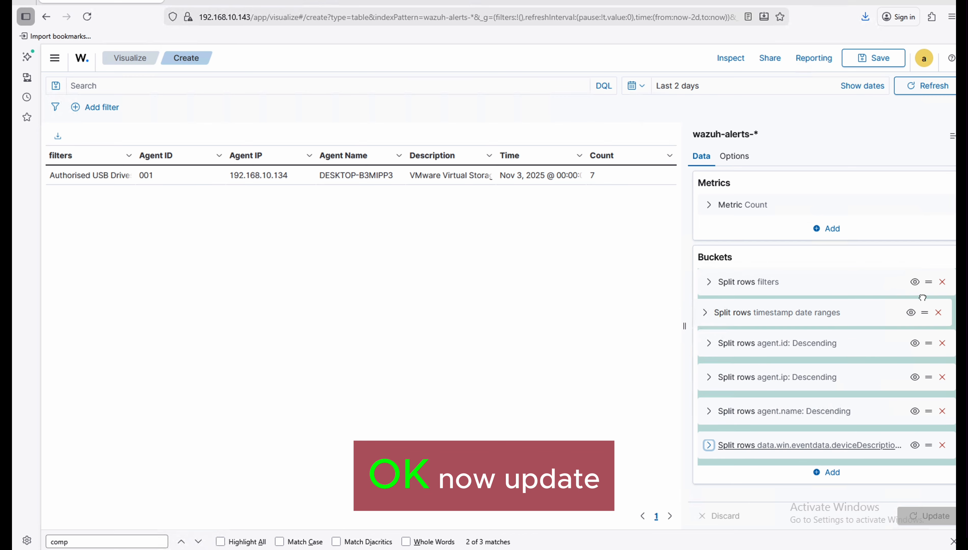
pyautogui.click(930, 519)
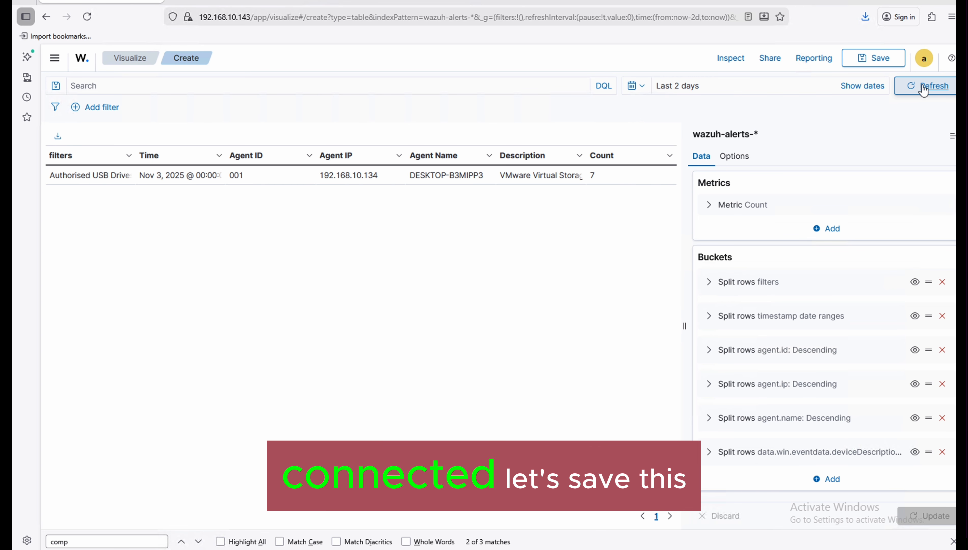
# Step: Save the visualization with the title "USB-Detection-Data Table -Authorised"
pyautogui.click(867, 58)
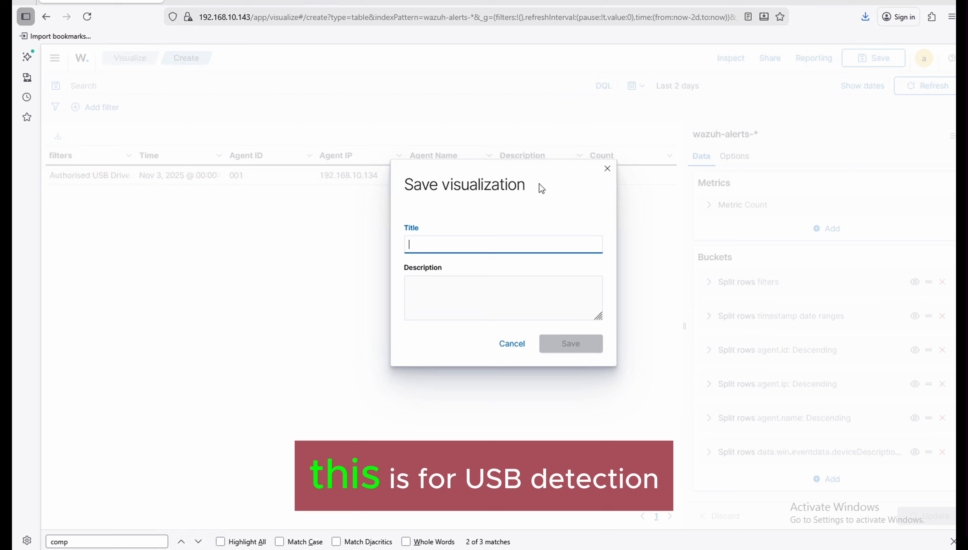
pyautogui.write('USB-De')
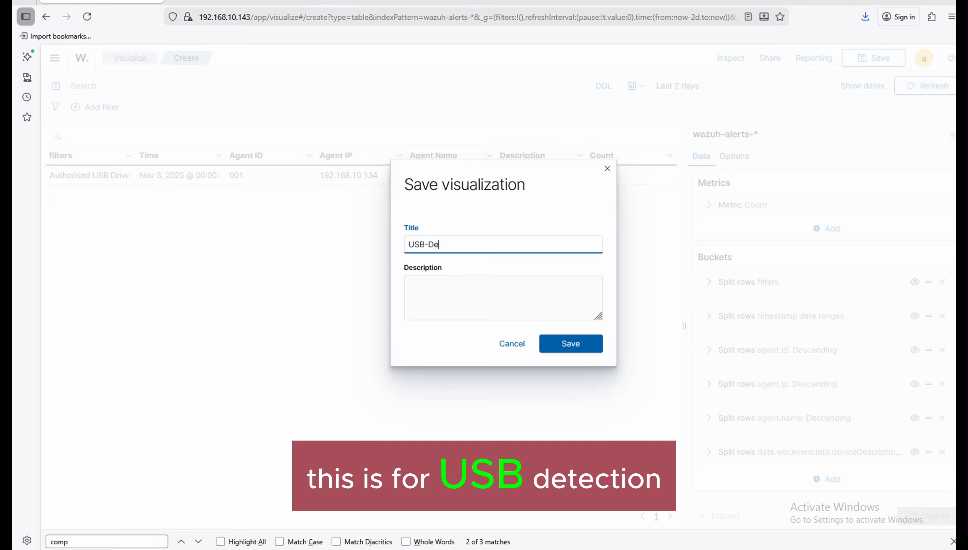
pyautogui.write('tection')
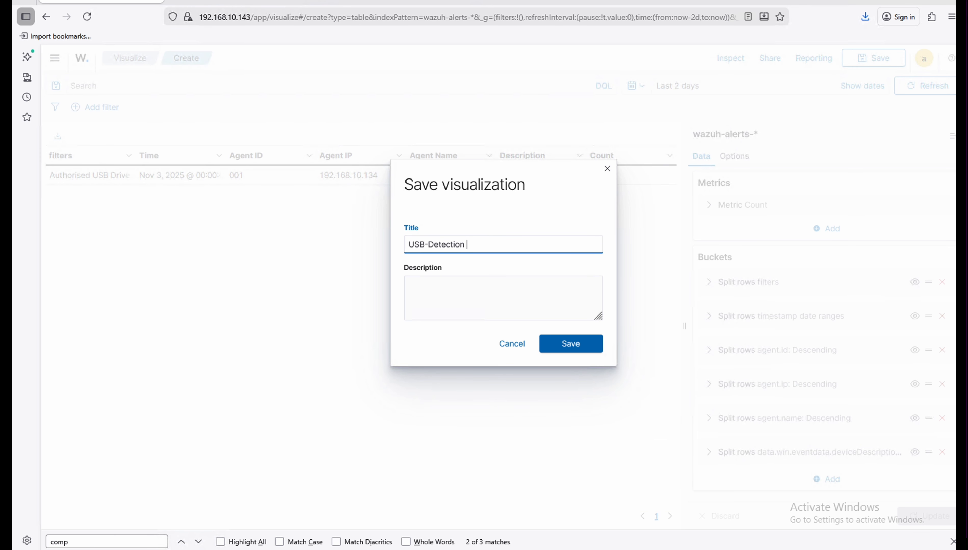
pyautogui.write('-Data Table ')
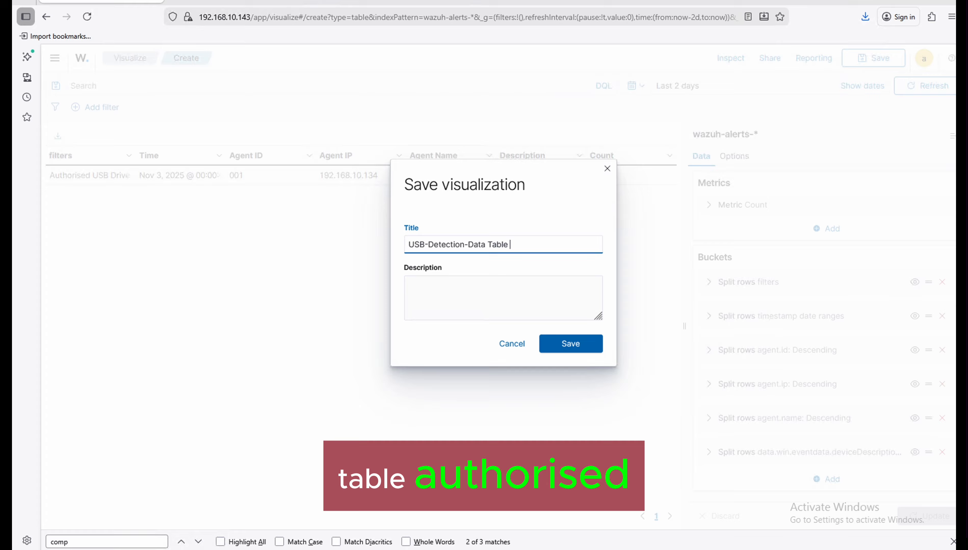
pyautogui.write('-Authorised')
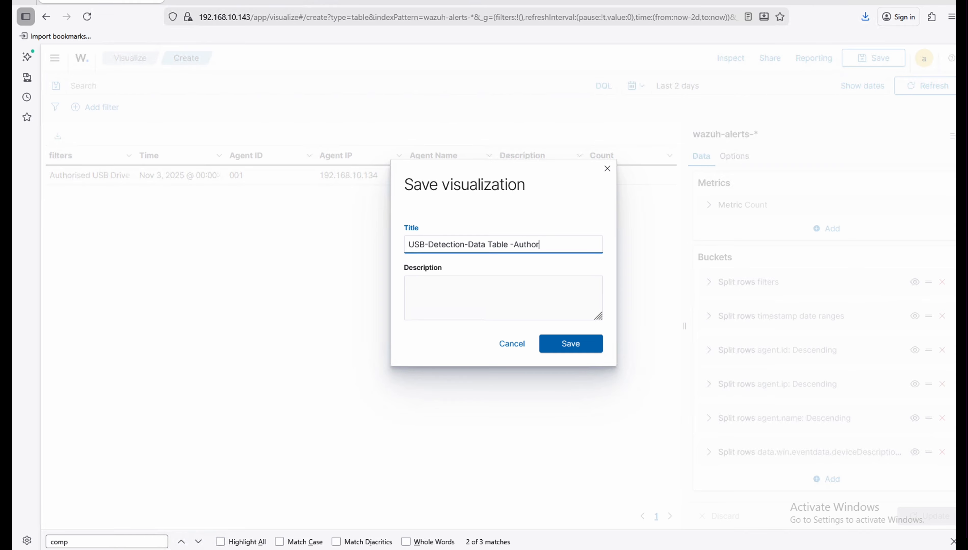
pyautogui.click(574, 345)
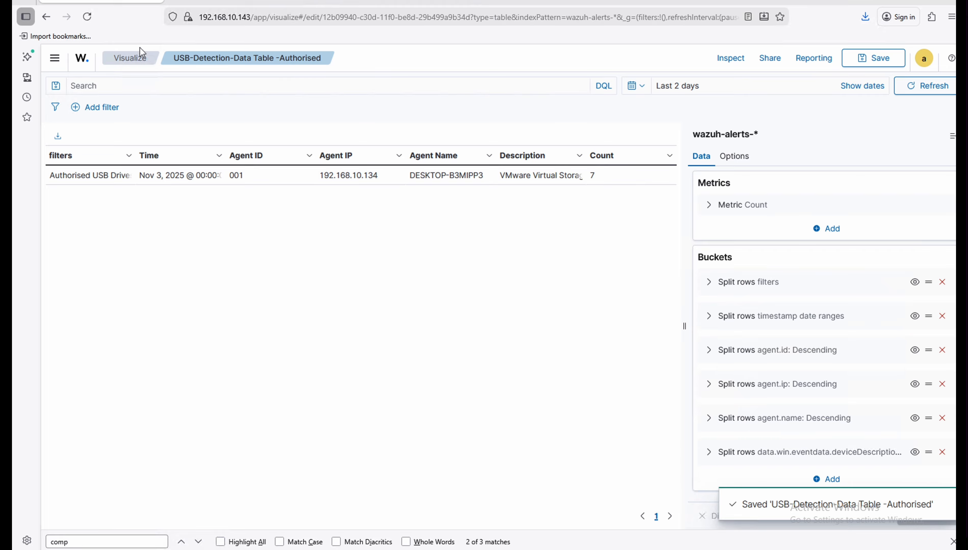
# Step: Create a new Data Table visualization with wazuh-alerts-* as its source
pyautogui.click(132, 59)
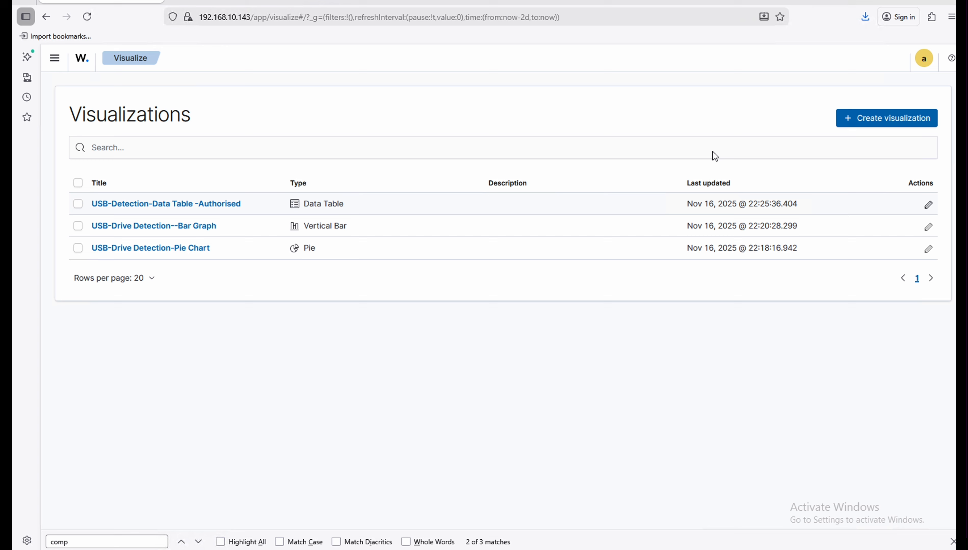
pyautogui.click(892, 120)
pyautogui.click(480, 193)
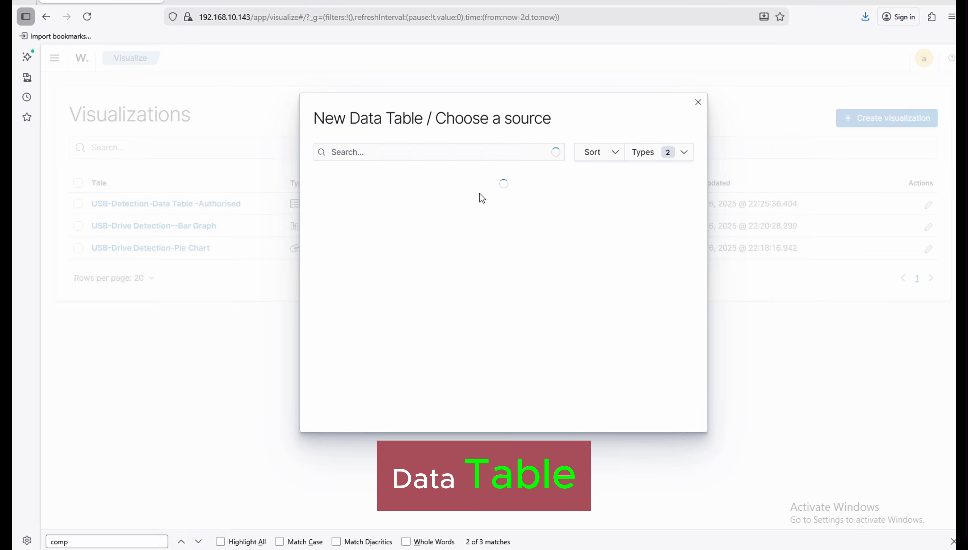
pyautogui.click(372, 175)
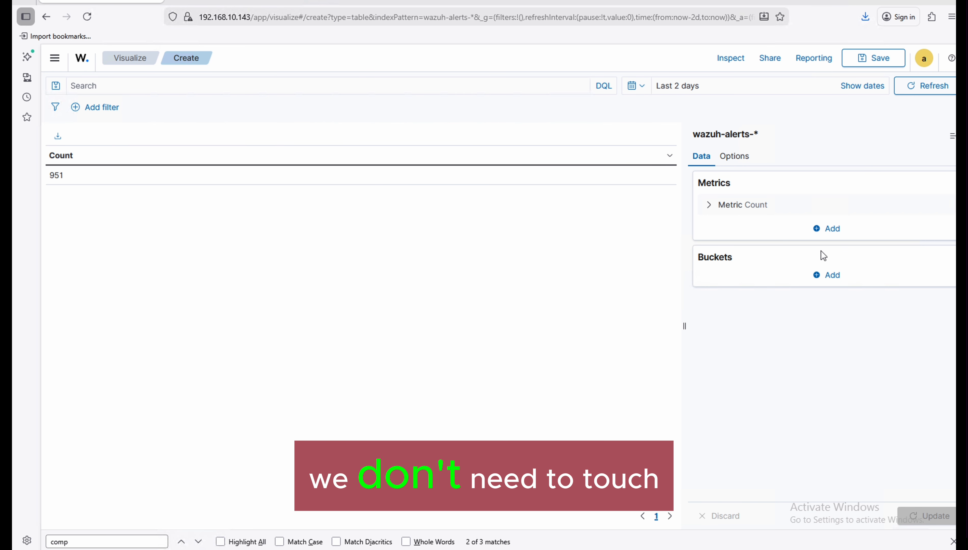
# Step: Add a Split rows bucket to the new data table and set its aggregation to Filters
pyautogui.click(831, 275)
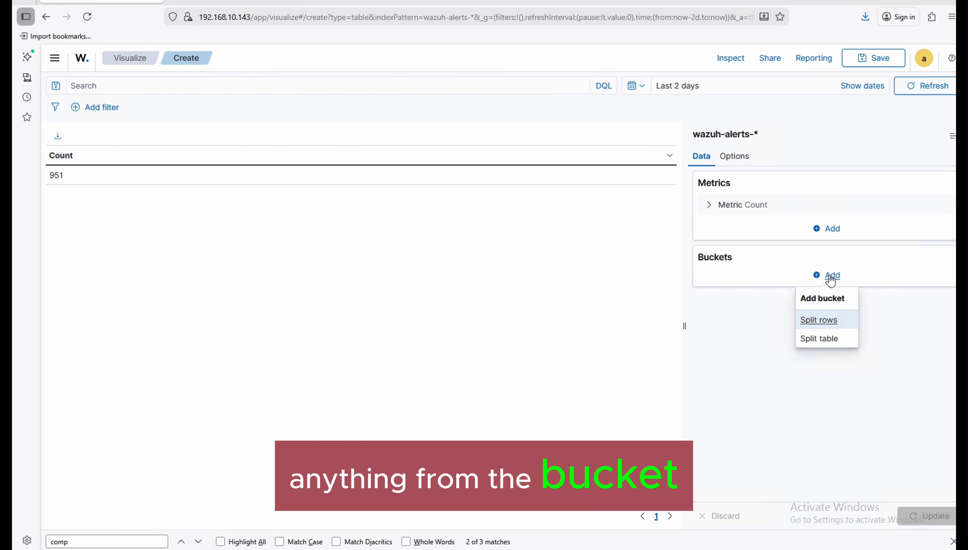
pyautogui.click(816, 322)
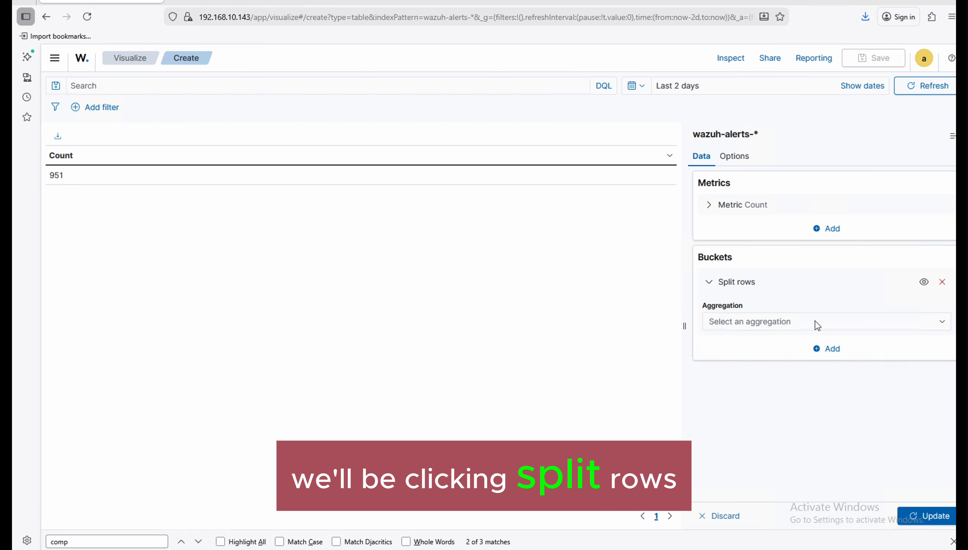
pyautogui.click(789, 322)
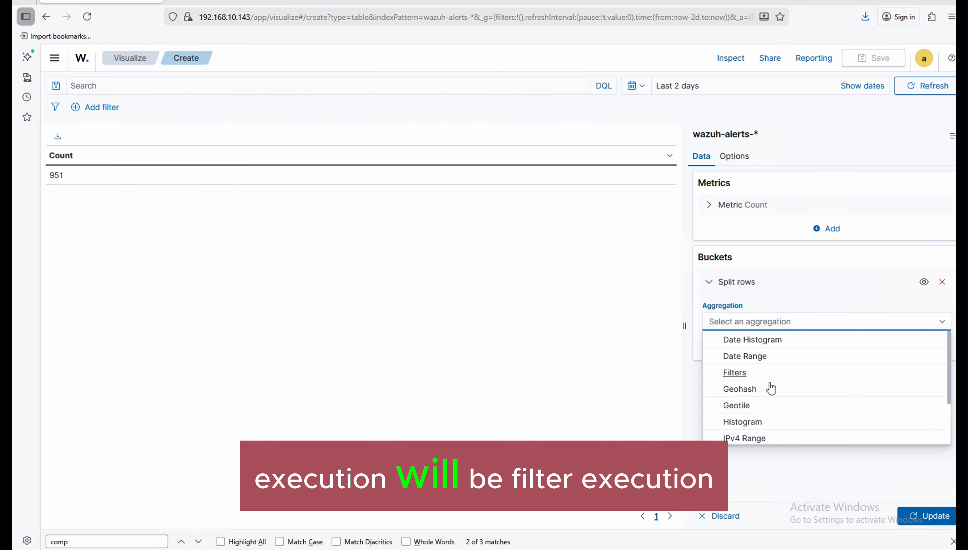
pyautogui.scroll(-2, 769, 383)
pyautogui.scroll(3, 769, 387)
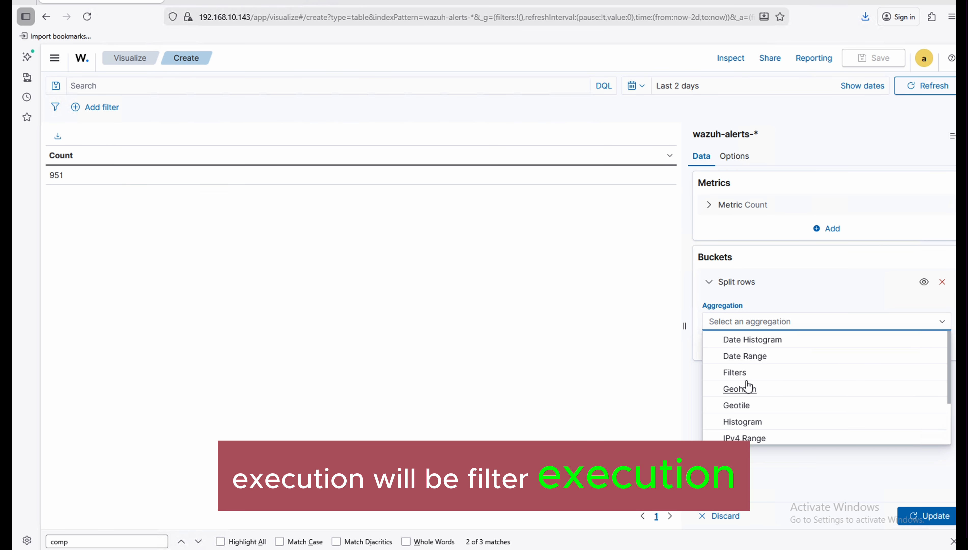
pyautogui.click(739, 379)
# Step: Set the first filter's query to rule.id:111002 and label it "Unauthorised USB Drives"
pyautogui.click(737, 367)
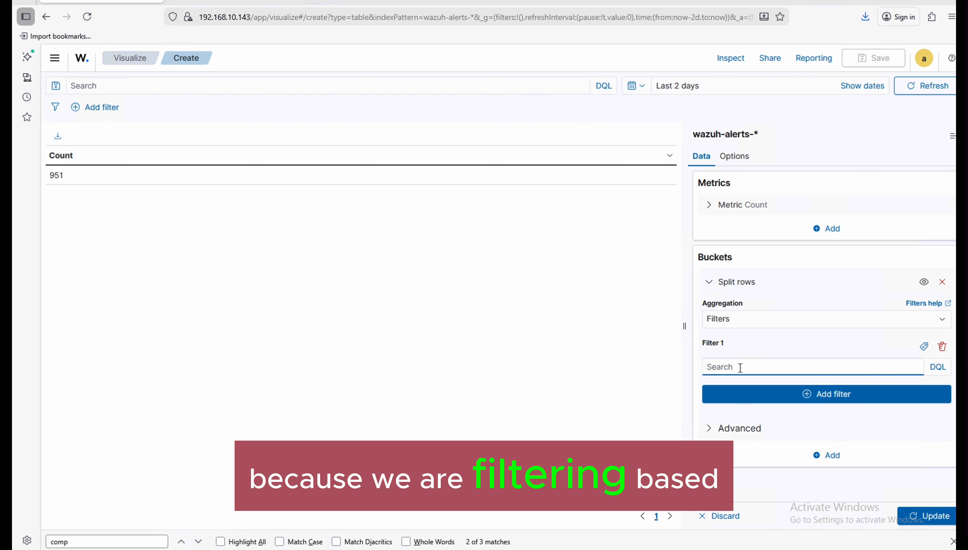
pyautogui.write('rule.id:111002')
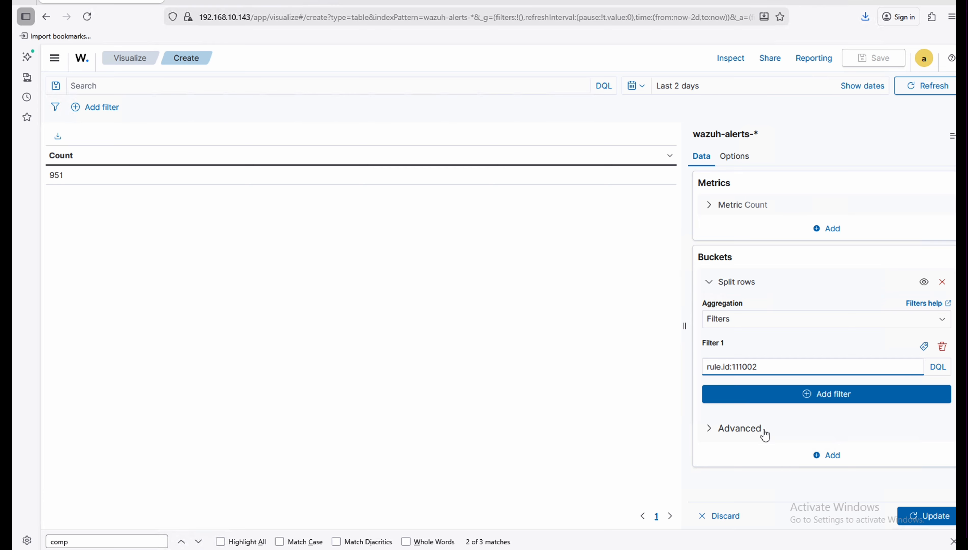
pyautogui.click(925, 347)
pyautogui.click(754, 406)
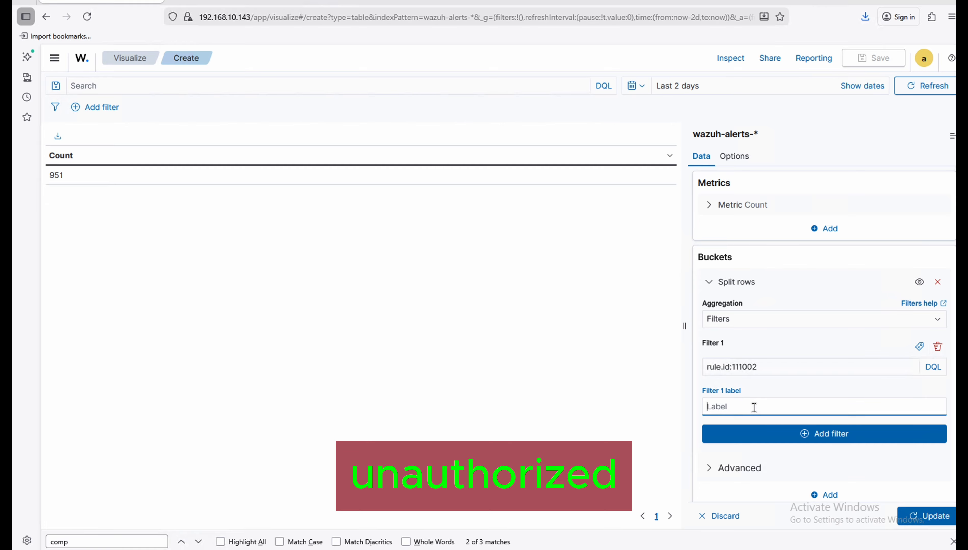
pyautogui.write('Authorised USB Drives')
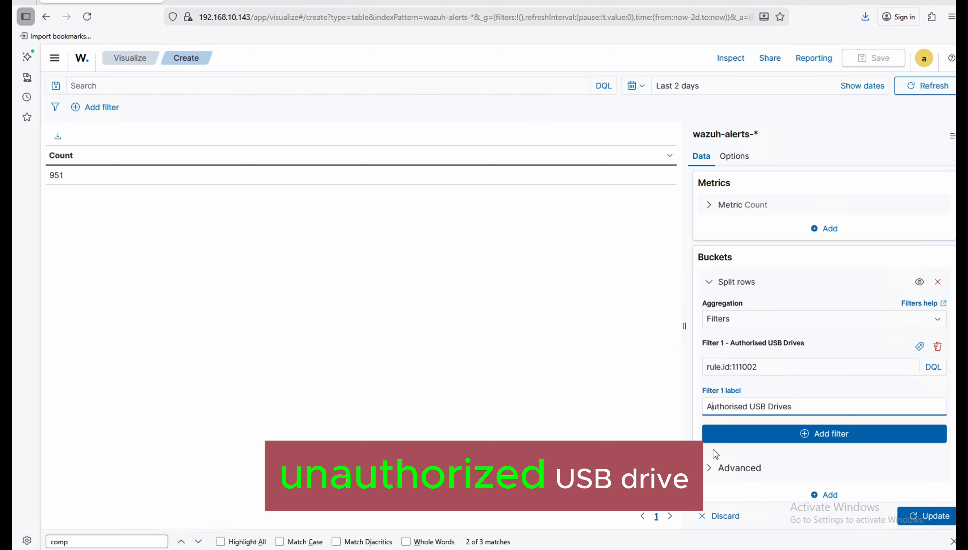
pyautogui.press('BackSpace')
pyautogui.write('Una')
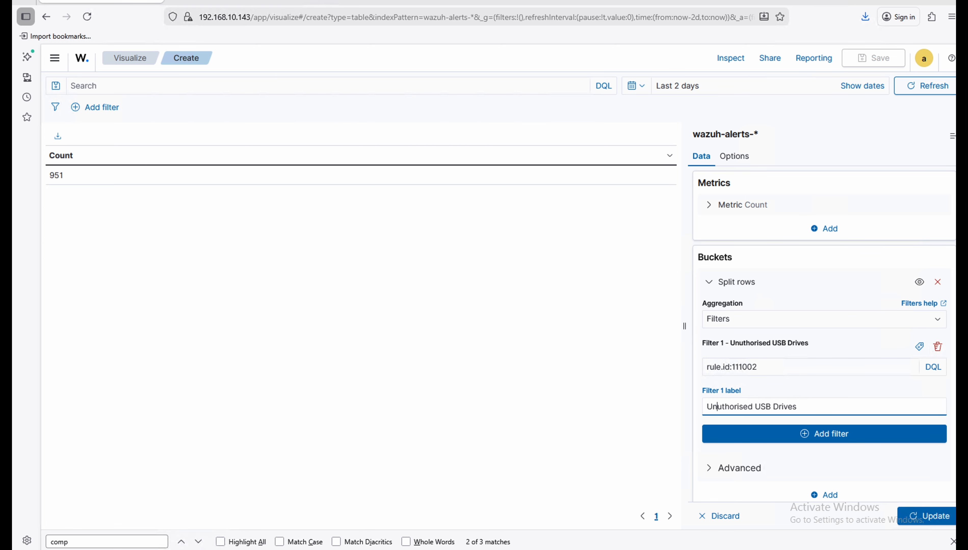
pyautogui.write('au')
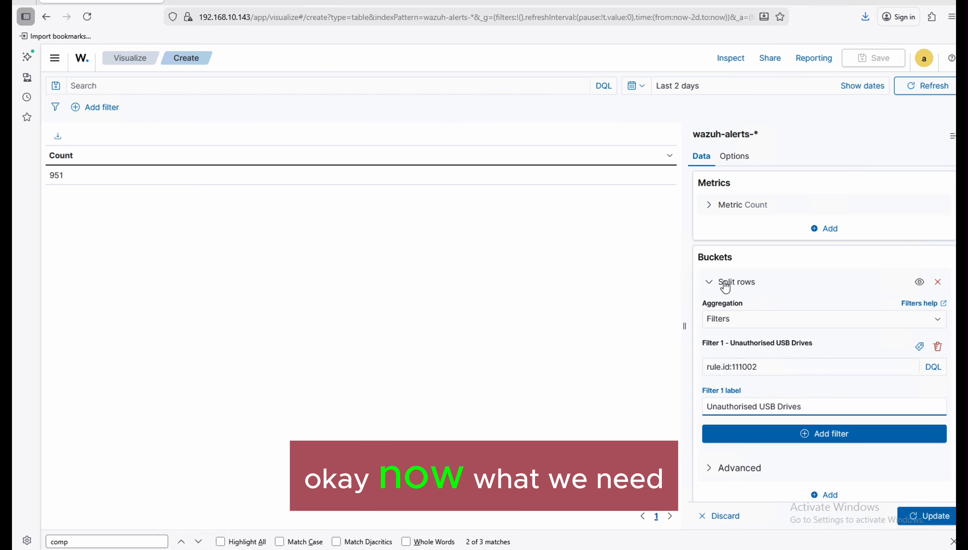
# Step: Collapse the filters bucket and add a Split rows sub-bucket below it
pyautogui.click(709, 283)
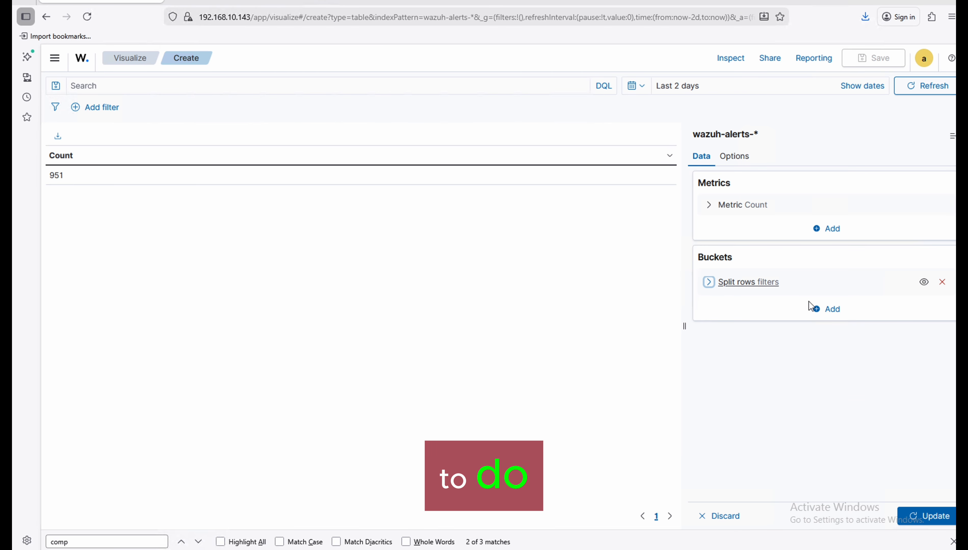
pyautogui.click(831, 310)
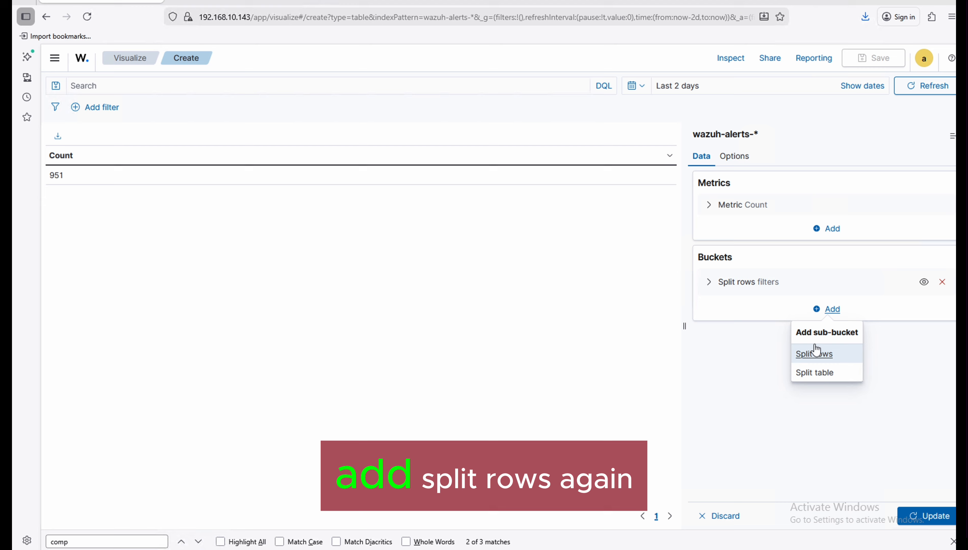
pyautogui.click(817, 359)
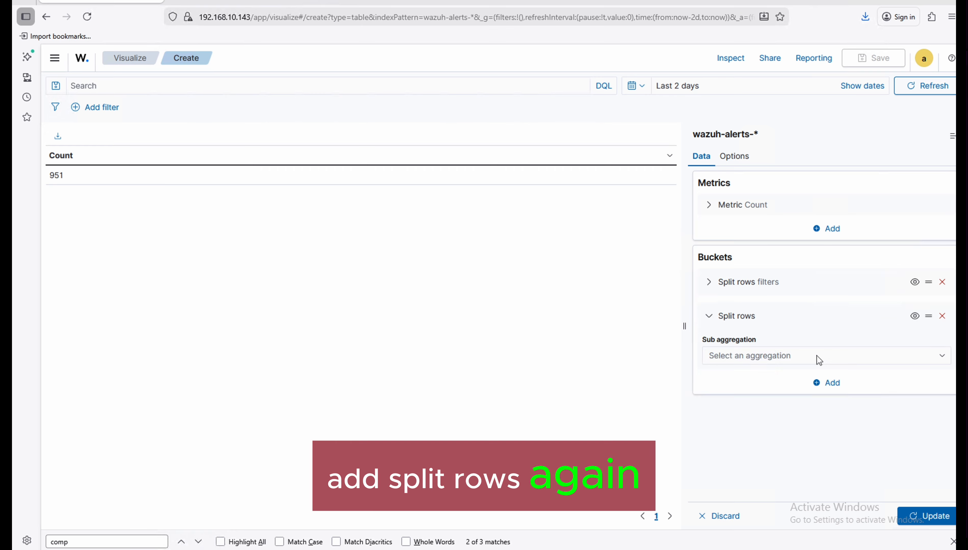
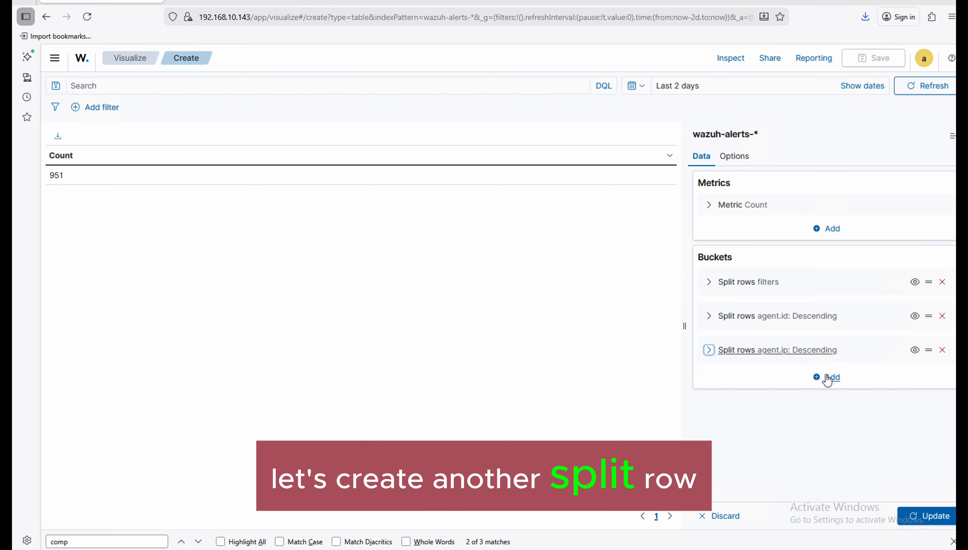
# Step: Add a Split rows sub-bucket below the agent.ip bucket with a Terms aggregation on the agent.name field
pyautogui.click(827, 377)
pyautogui.click(815, 422)
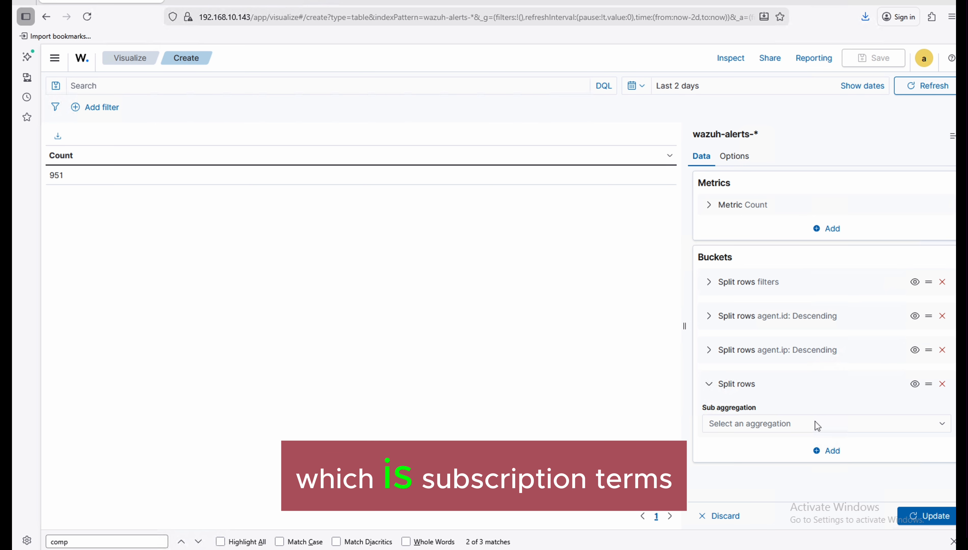
pyautogui.click(801, 427)
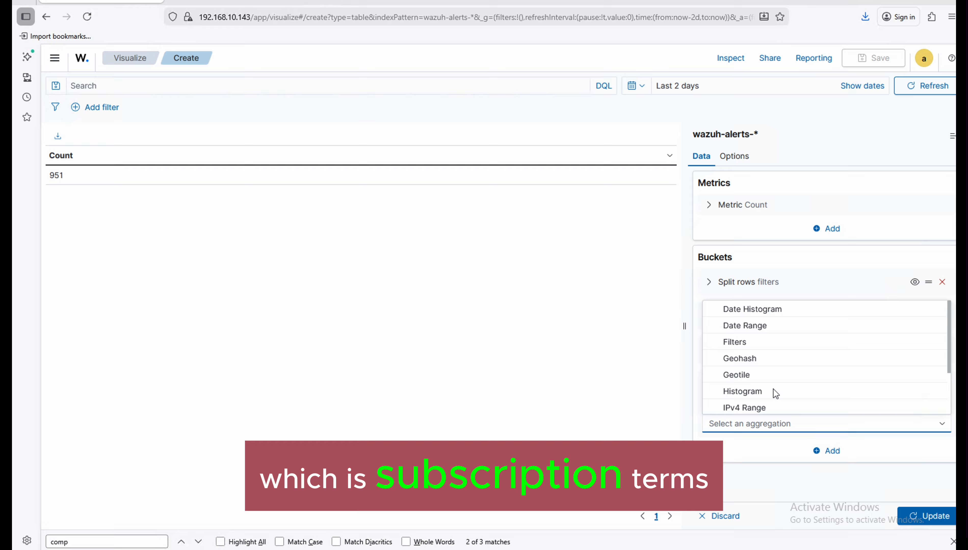
pyautogui.scroll(-2, 765, 395)
pyautogui.click(738, 407)
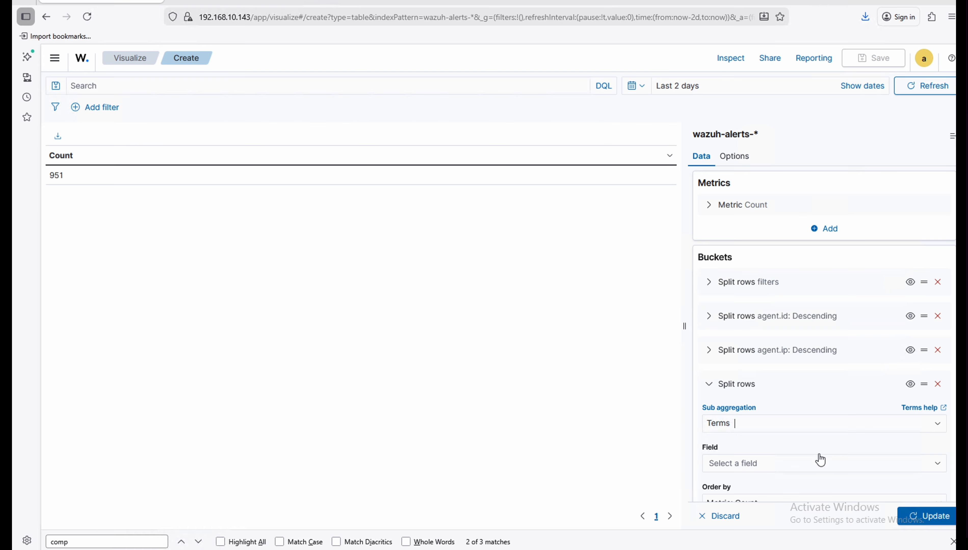
pyautogui.click(787, 461)
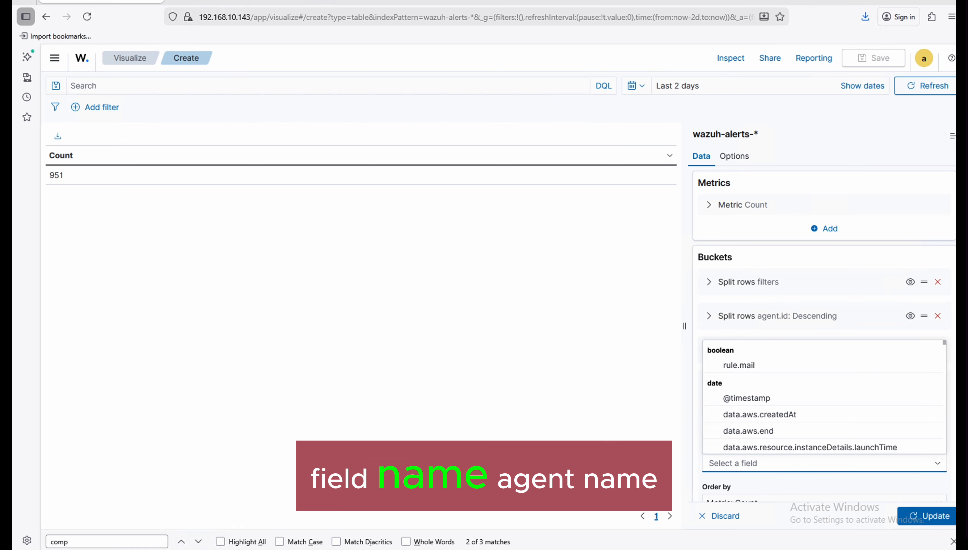
pyautogui.write('agent')
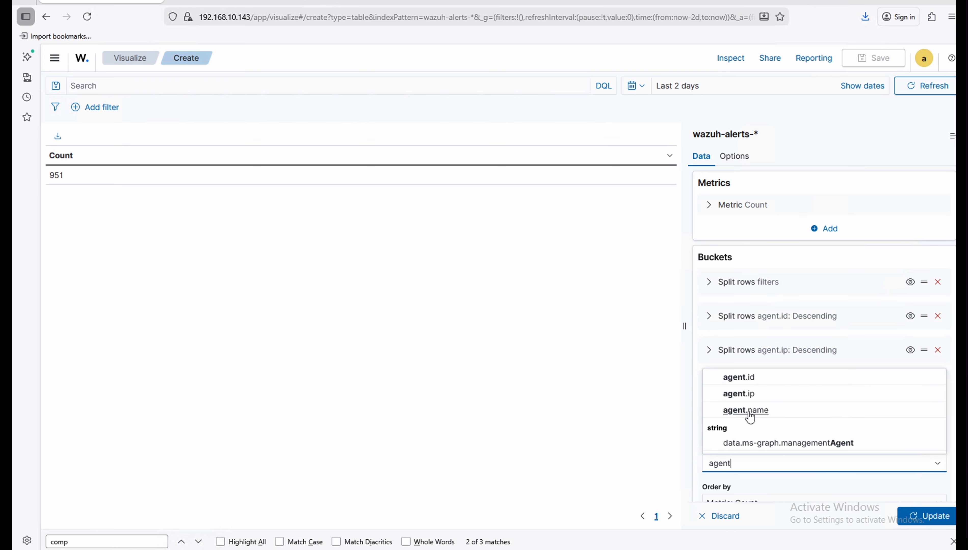
pyautogui.click(747, 410)
# Step: Give the agent.name bucket the custom label "Agent Name" and collapse it
pyautogui.scroll(-5, 741, 417)
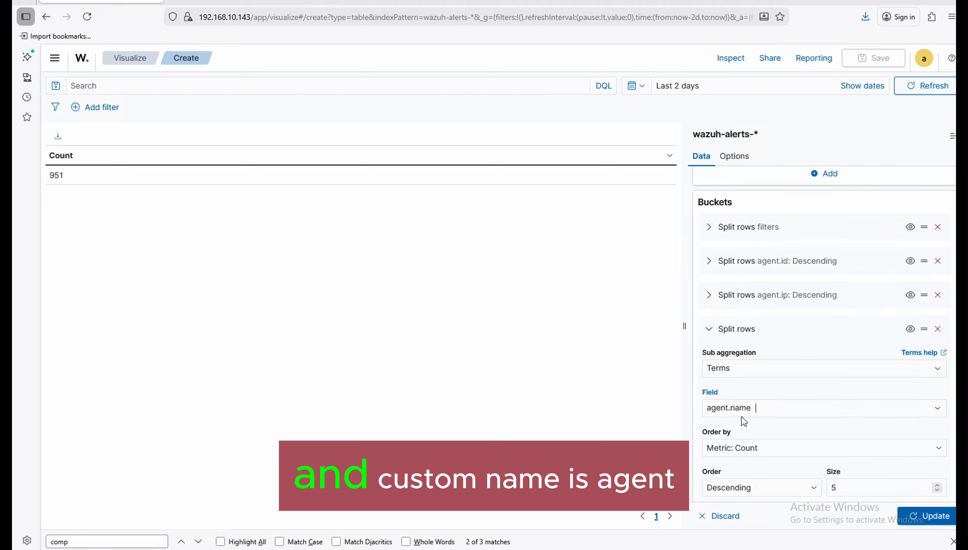
pyautogui.click(738, 435)
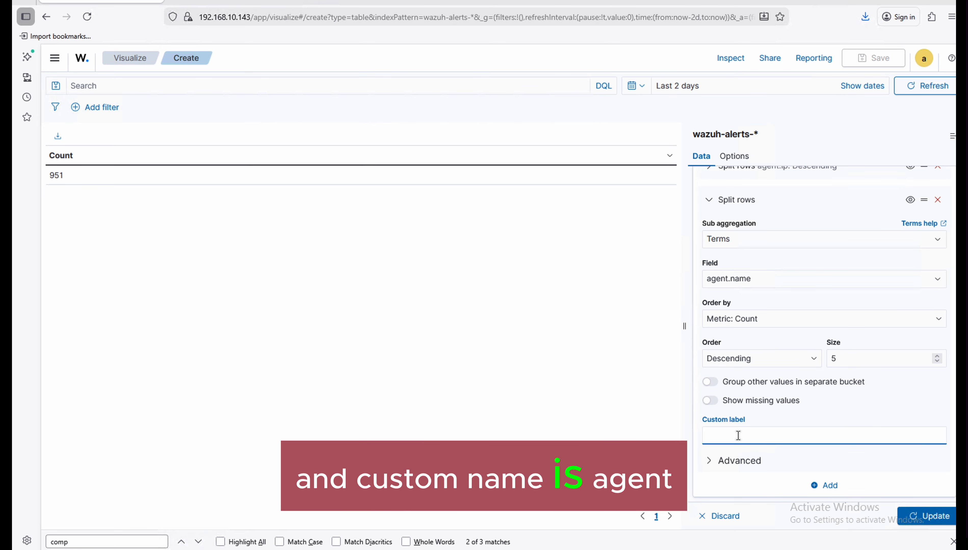
pyautogui.write('Agent N')
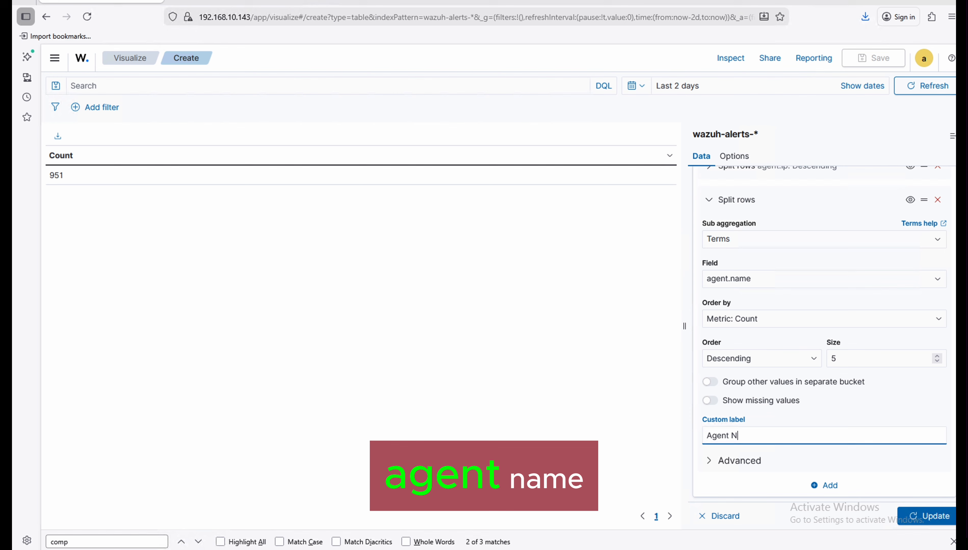
pyautogui.write('ama')
pyautogui.press('BackSpace')
pyautogui.write('e')
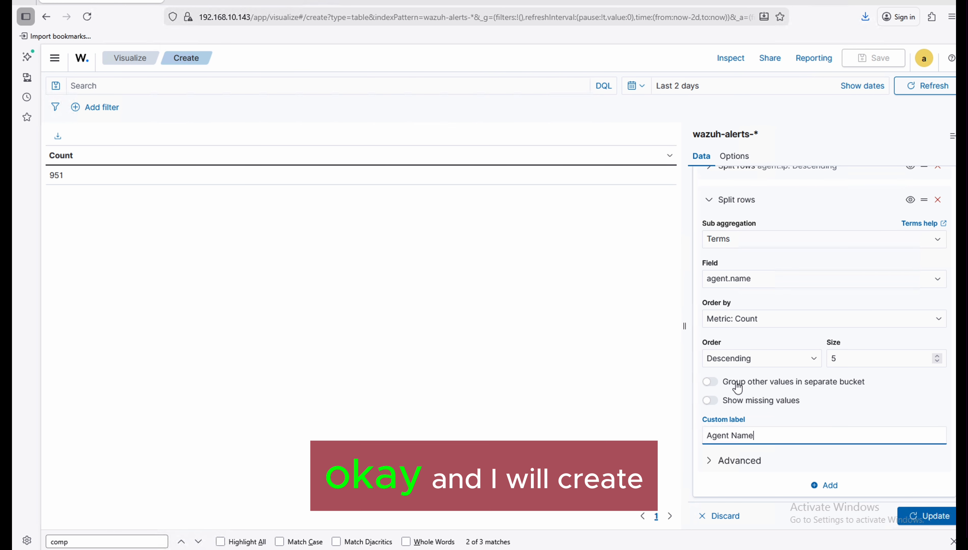
pyautogui.click(709, 200)
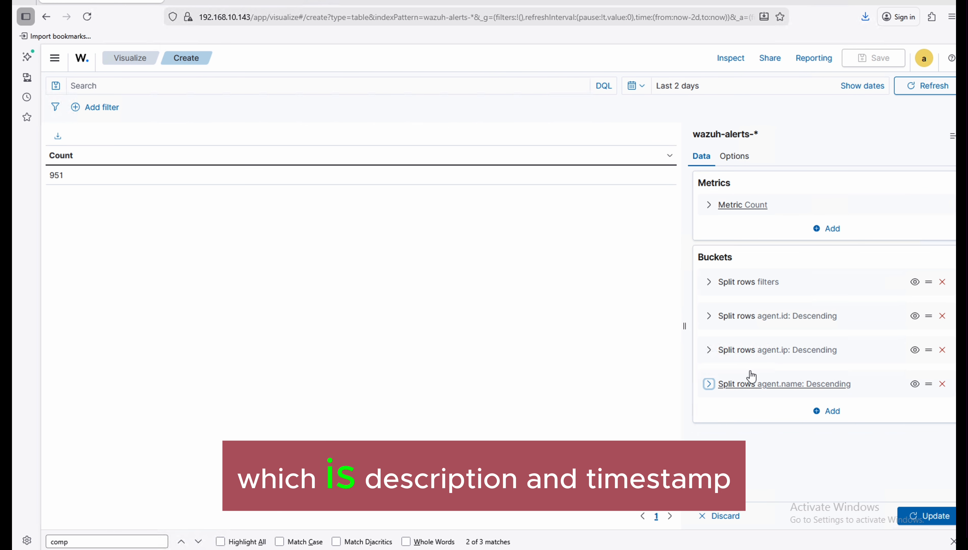
# Step: Add a Split rows sub-bucket below the agent.name bucket and open its sub aggregation choices
pyautogui.click(830, 414)
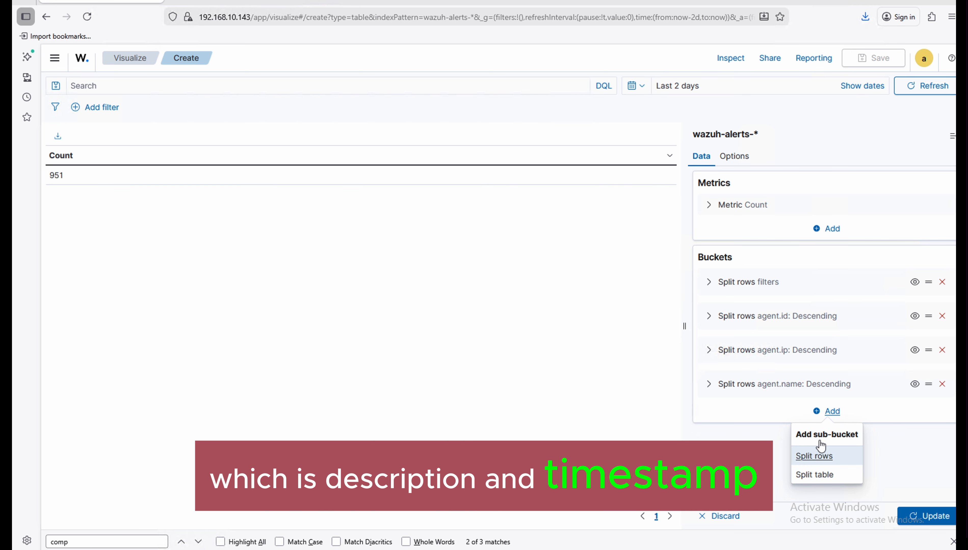
pyautogui.click(813, 458)
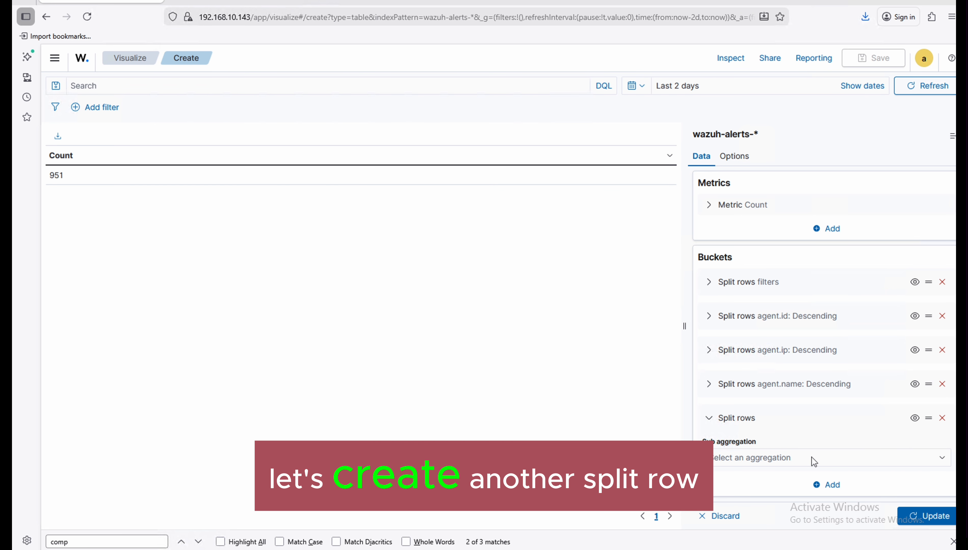
pyautogui.click(811, 457)
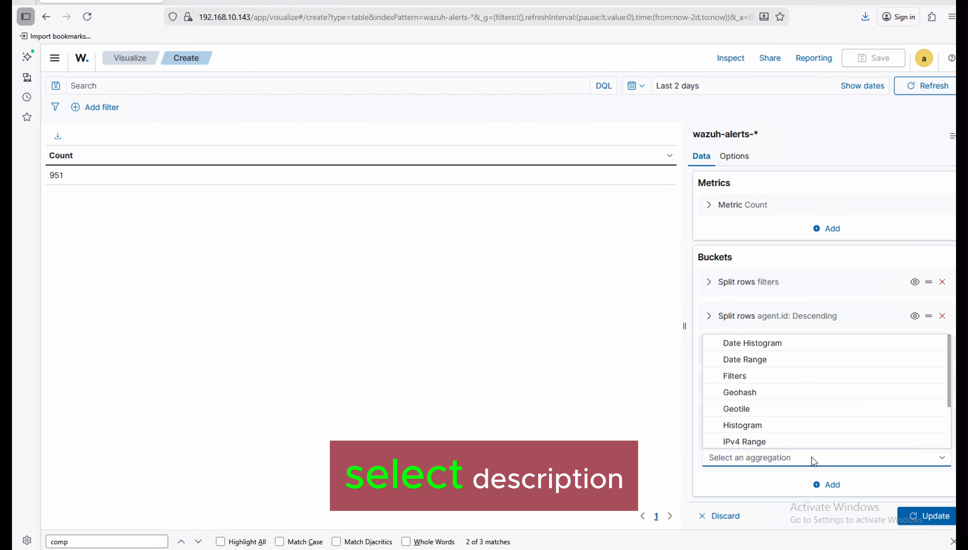
pyautogui.write('descript')
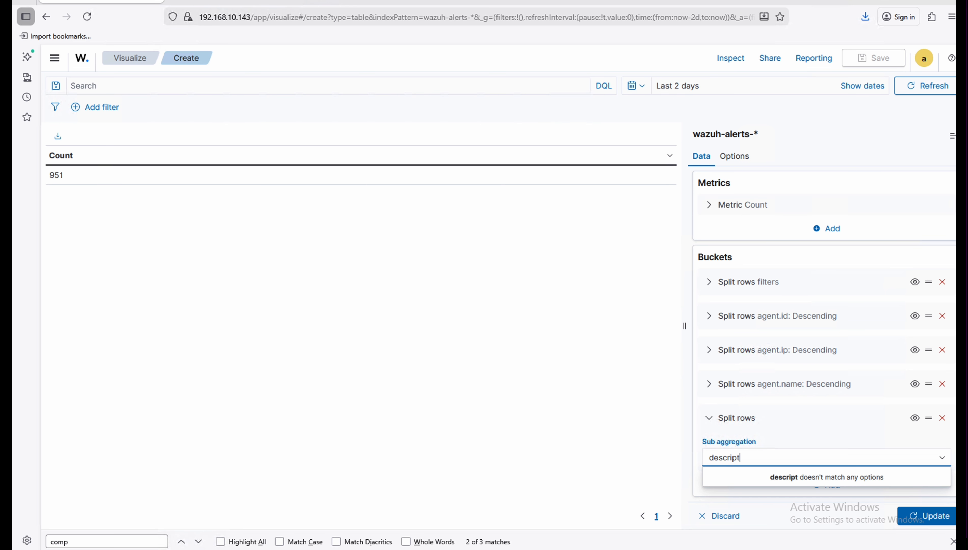
pyautogui.write('i')
pyautogui.press('BackSpace')
pyautogui.press('BackSpace')
pyautogui.press('BackSpace')
pyautogui.press('BackSpace')
pyautogui.press('BackSpace')
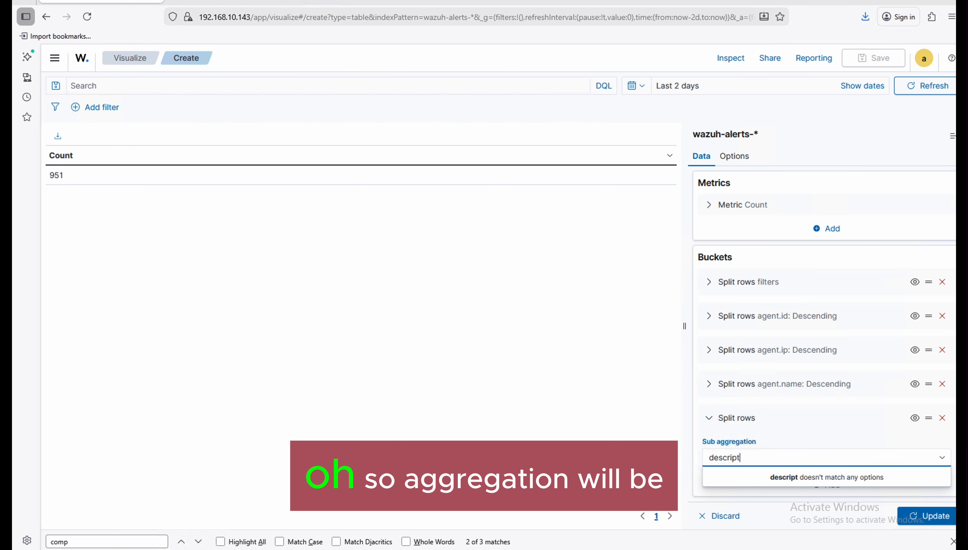
pyautogui.press('BackSpace')
pyautogui.press('BackSpace')
pyautogui.press('BackSpace')
pyautogui.press('BackSpace')
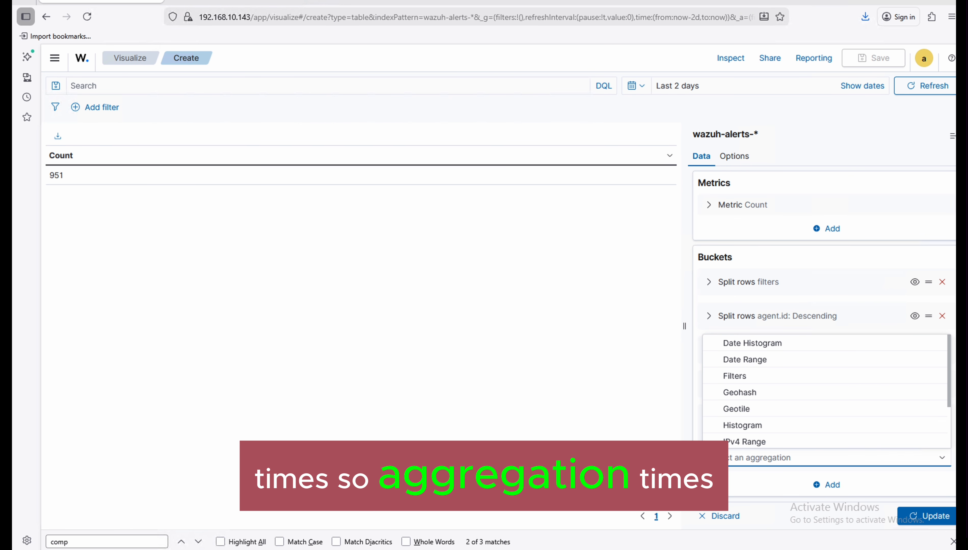
# Step: Set the new bucket's sub aggregation to Terms and its field to data.win.eventdata.deviceDescription
pyautogui.write('ter')
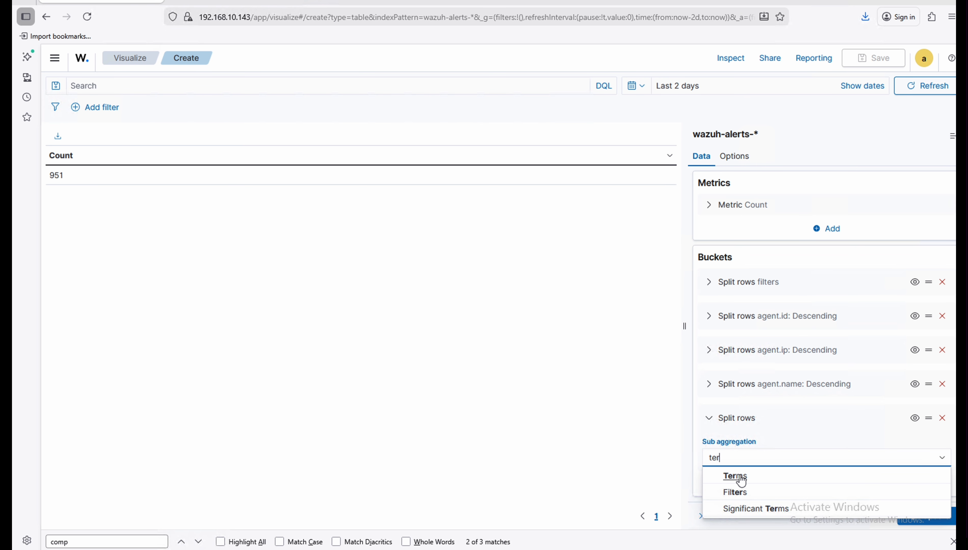
pyautogui.click(735, 476)
pyautogui.scroll(-5, 823, 421)
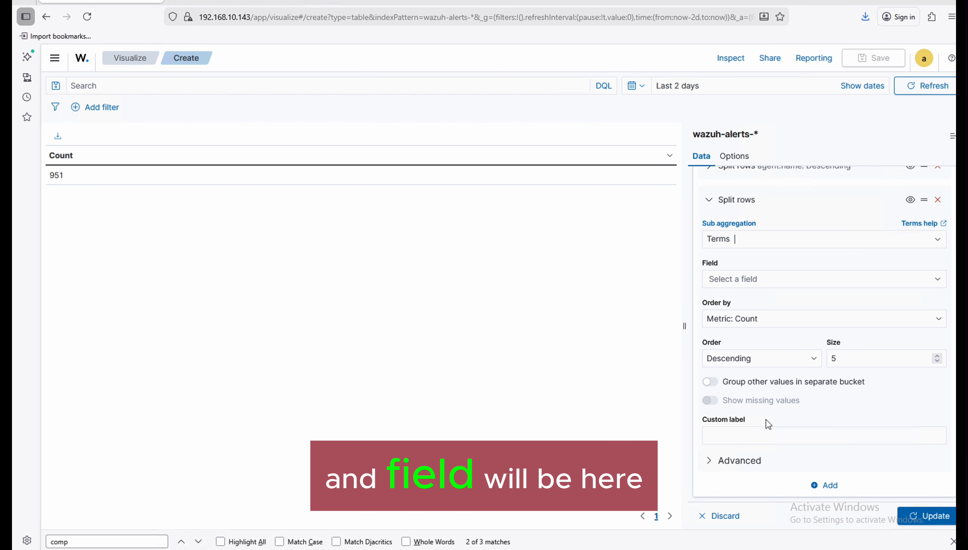
pyautogui.click(760, 281)
pyautogui.write('descript')
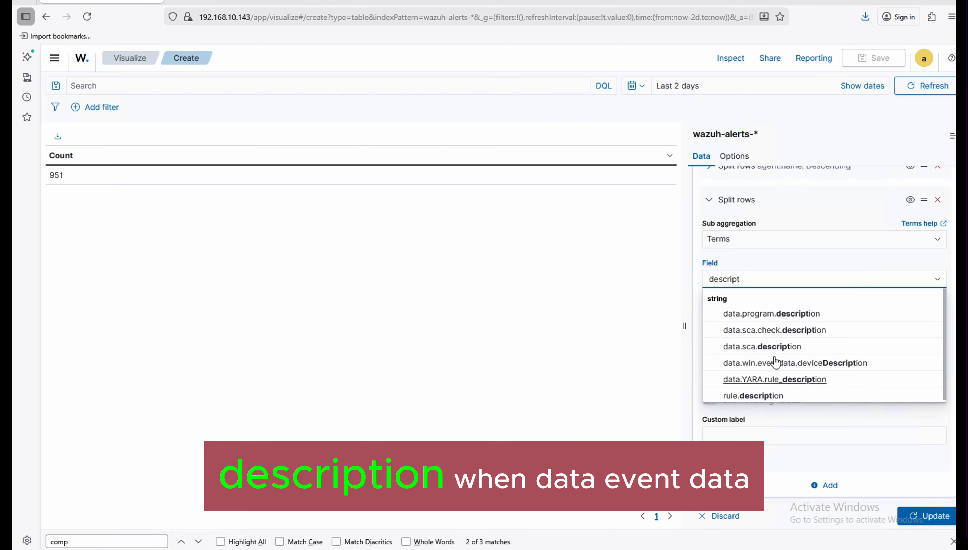
pyautogui.click(774, 363)
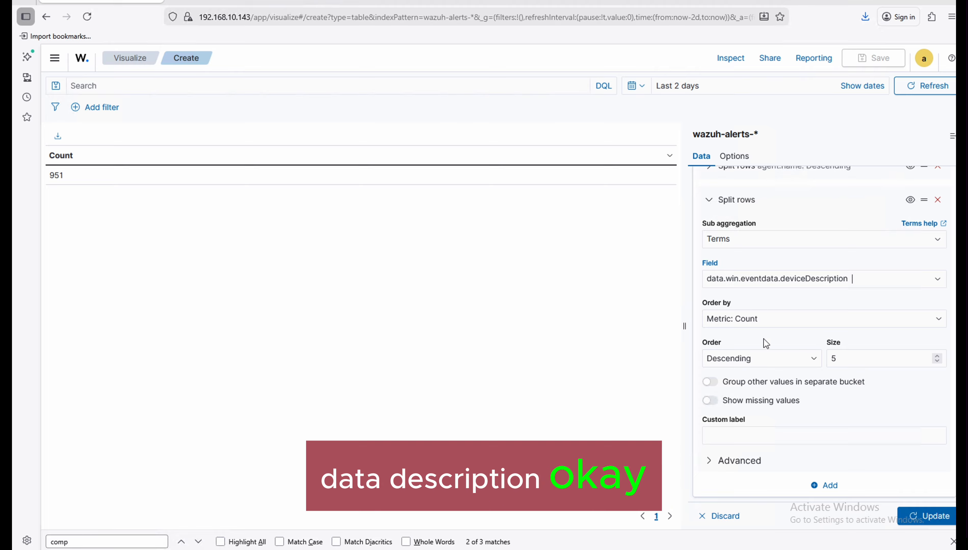
# Step: Give the data.win.eventdata.deviceDescription bucket the custom label "Description"
pyautogui.click(742, 434)
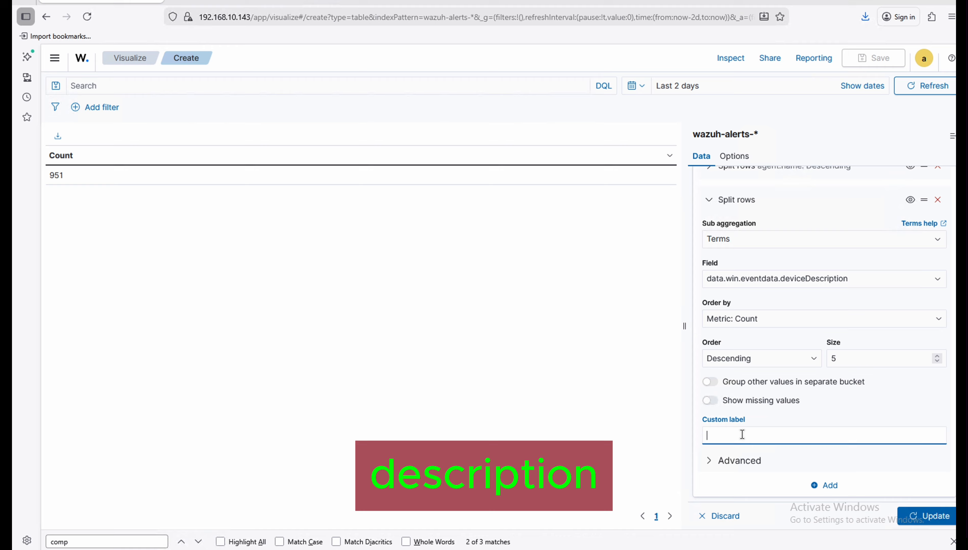
pyautogui.write('Descript')
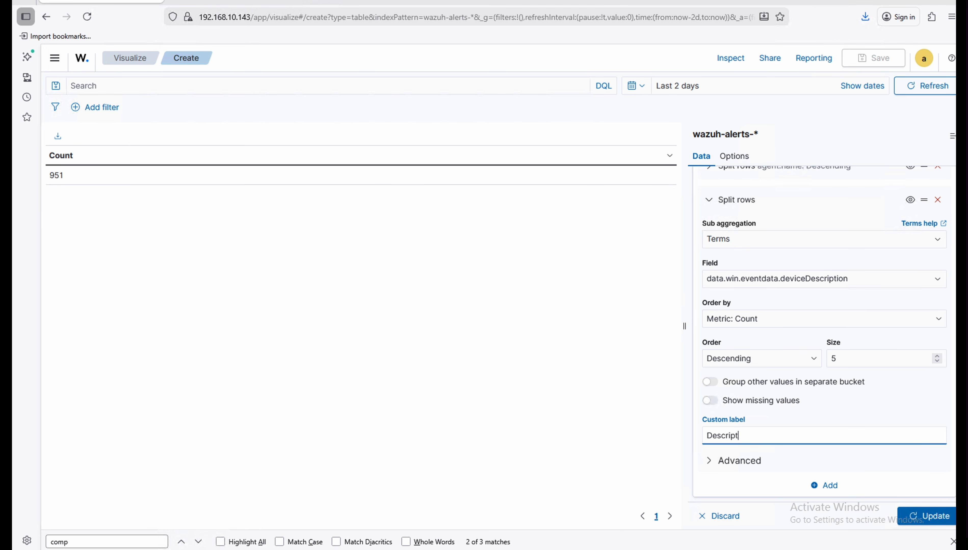
pyautogui.write('ion')
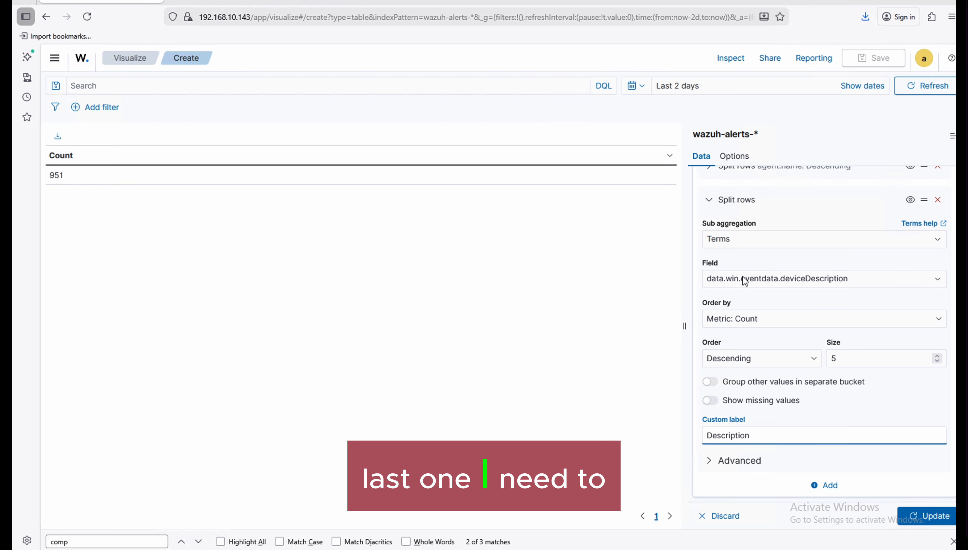
# Step: Collapse the device description bucket and add a Split rows sub-bucket using the Date Range aggregation
pyautogui.click(725, 201)
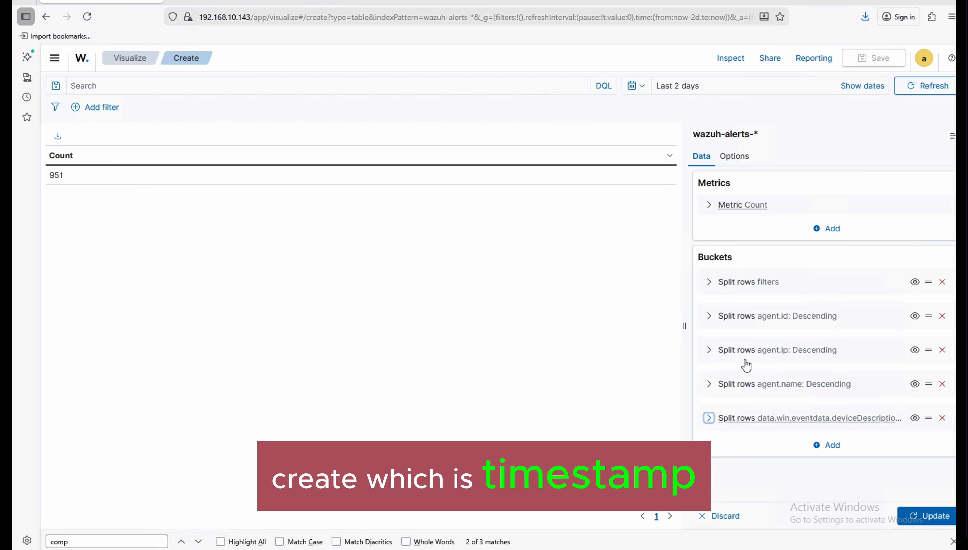
pyautogui.click(831, 447)
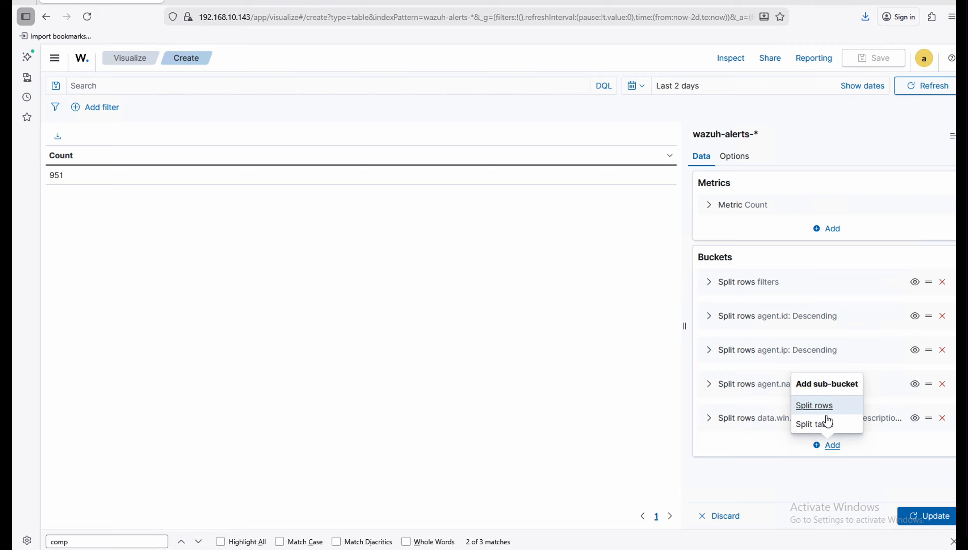
pyautogui.click(820, 407)
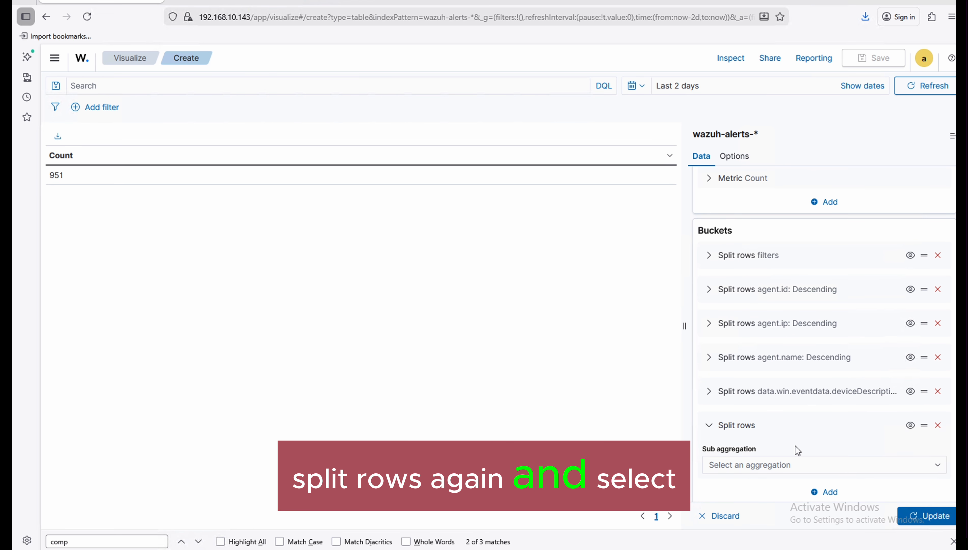
pyautogui.click(727, 459)
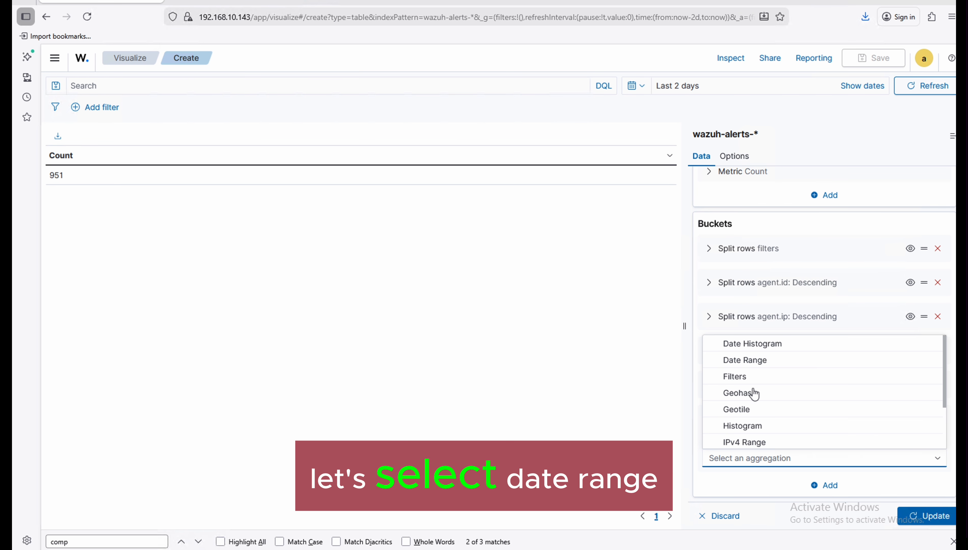
pyautogui.click(752, 362)
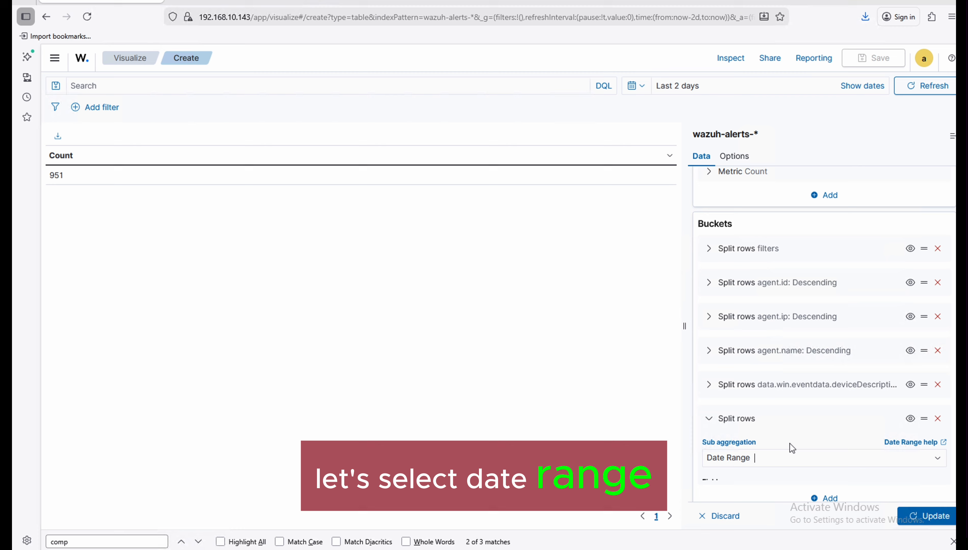
# Step: Give the Date Range bucket on the timestamp field the custom label "Time" and collapse it
pyautogui.scroll(-3, 758, 439)
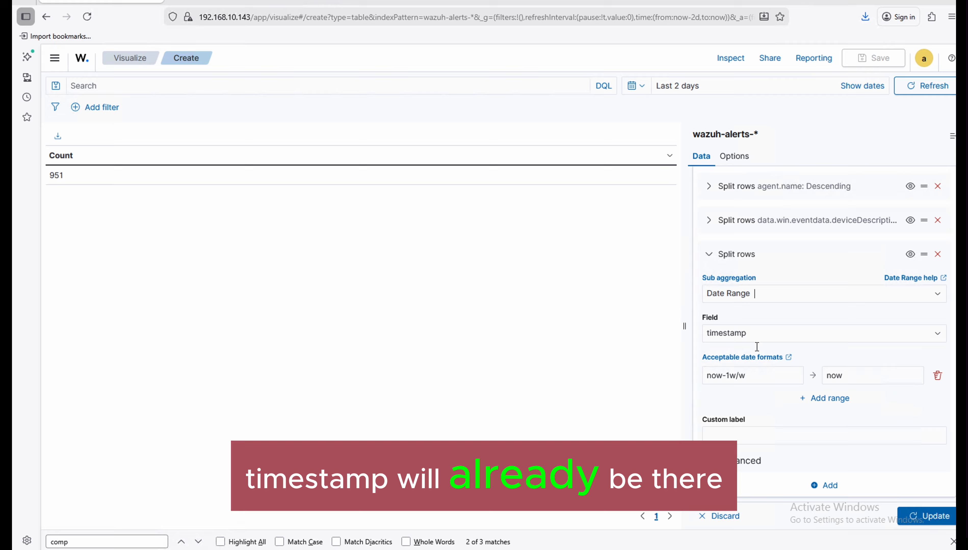
pyautogui.click(781, 437)
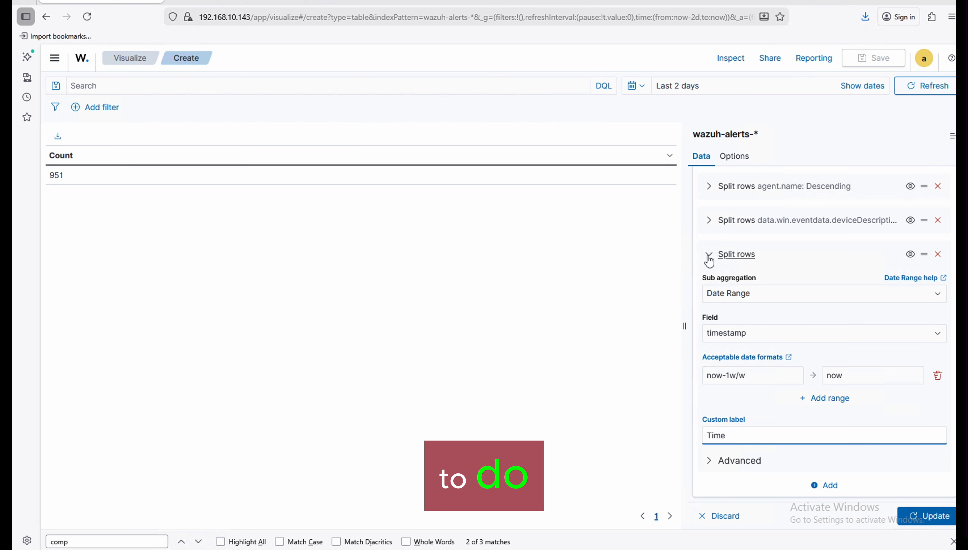
pyautogui.click(709, 256)
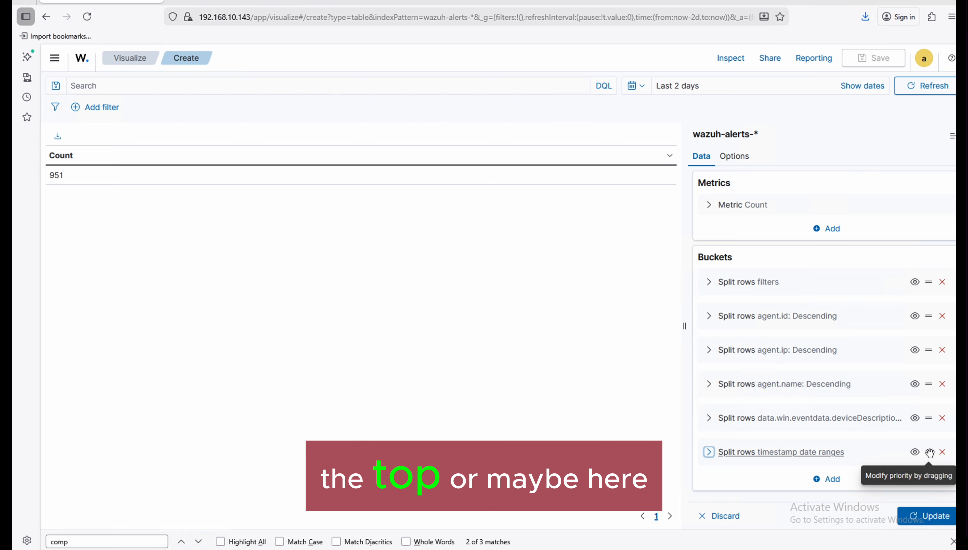
# Step: Move the timestamp date ranges bucket directly below the filters bucket and update the data table
pyautogui.moveTo(932, 350); pyautogui.dragTo(923, 307)
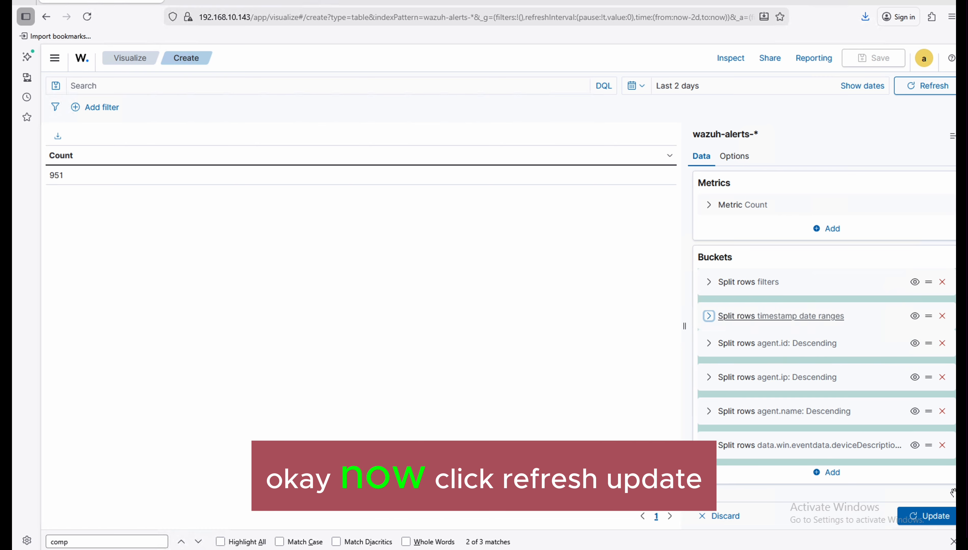
pyautogui.click(944, 522)
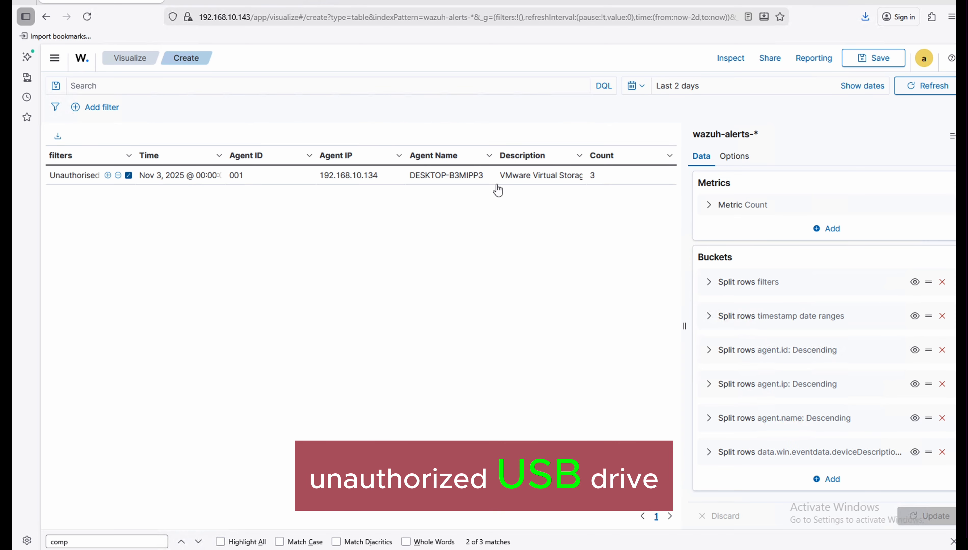
# Step: Save the visualization with the title "USB-Detection-Unauthorised-Data Table"
pyautogui.click(869, 58)
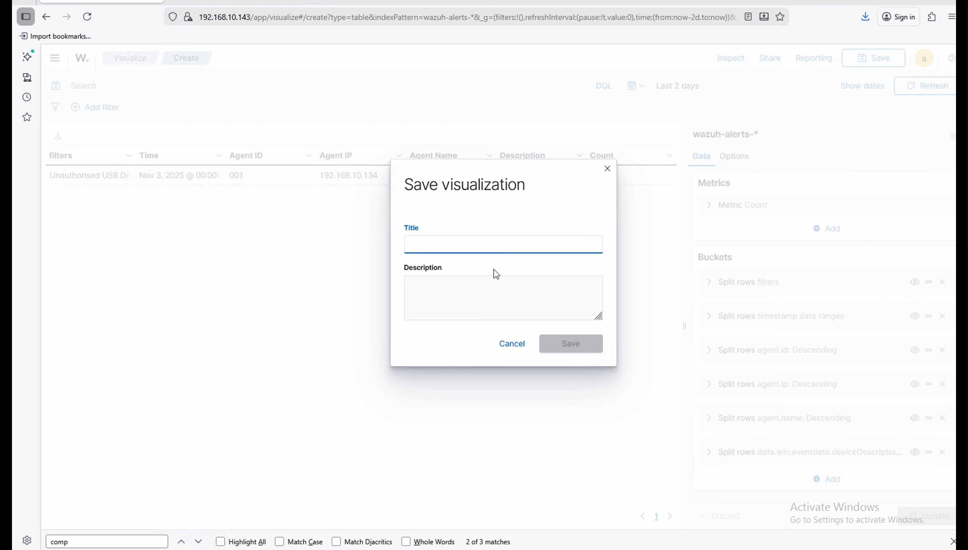
pyautogui.write('USB-Detection-Unautho')
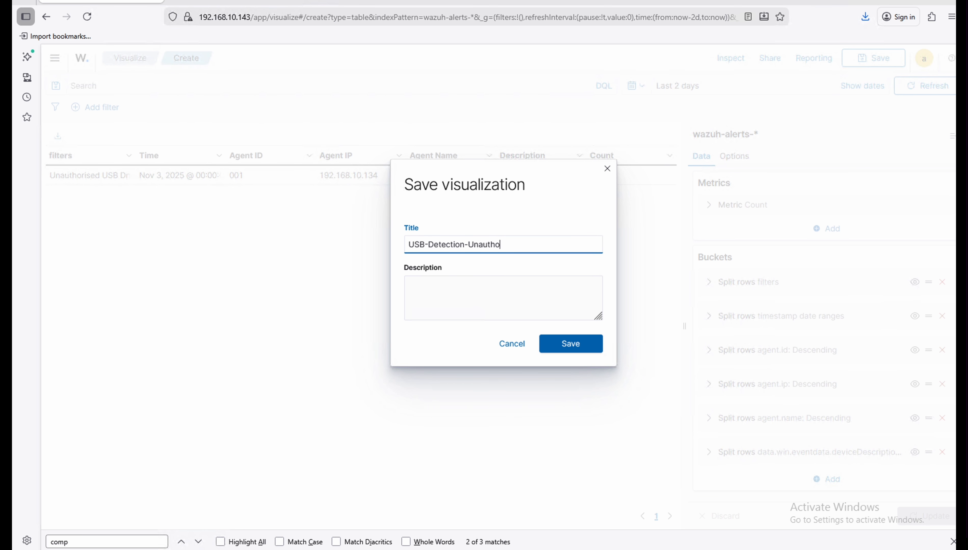
pyautogui.write('rised-')
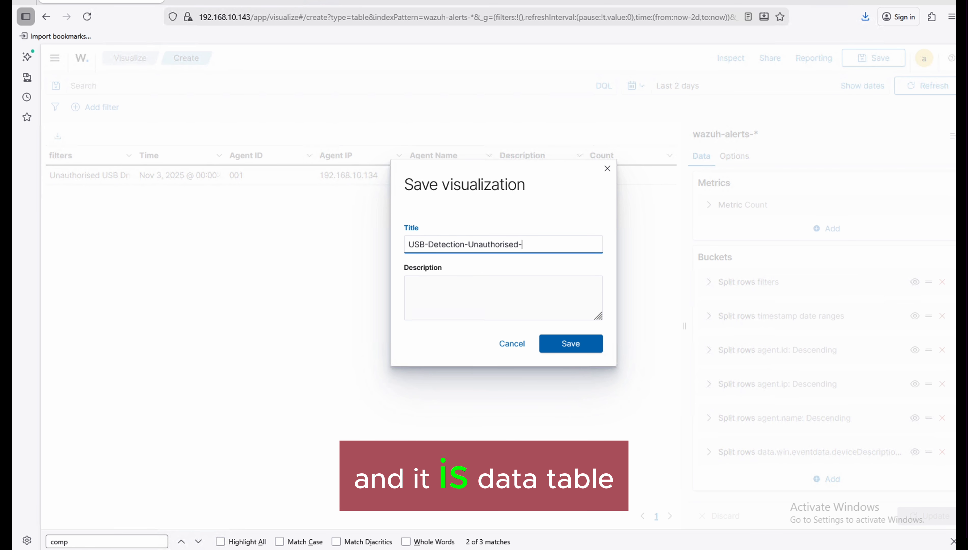
pyautogui.write('Data Tabl')
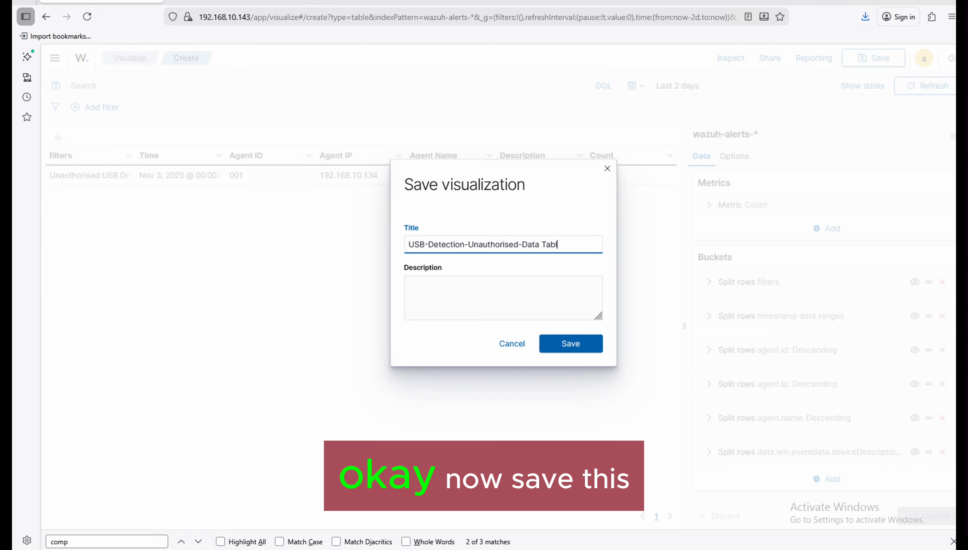
pyautogui.write('e')
pyautogui.click(563, 345)
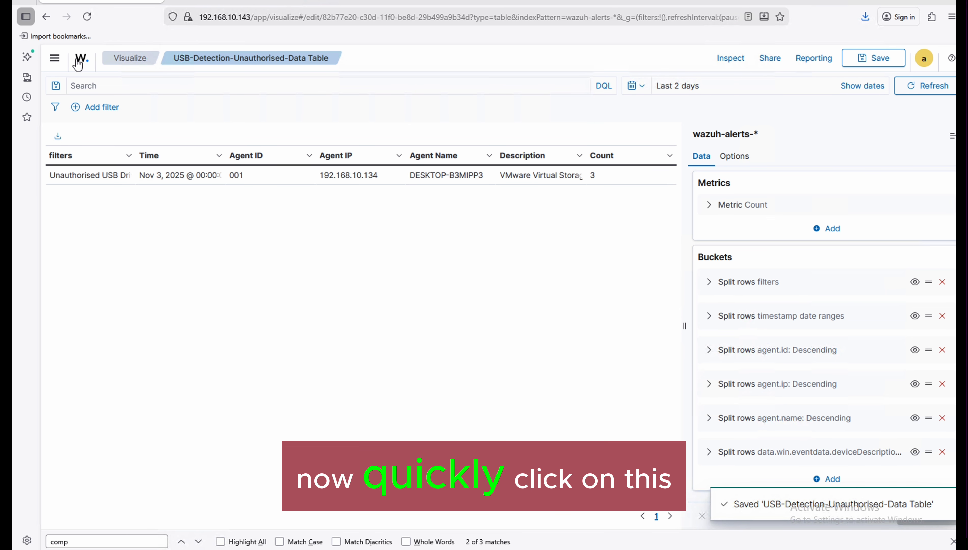
# Step: Go to Dashboards and create a new dashboard
pyautogui.click(55, 58)
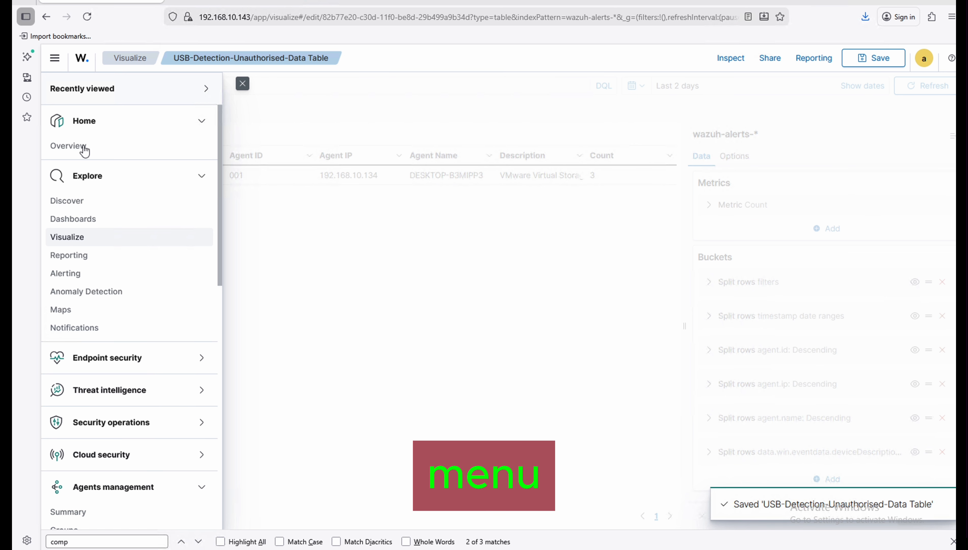
pyautogui.click(71, 219)
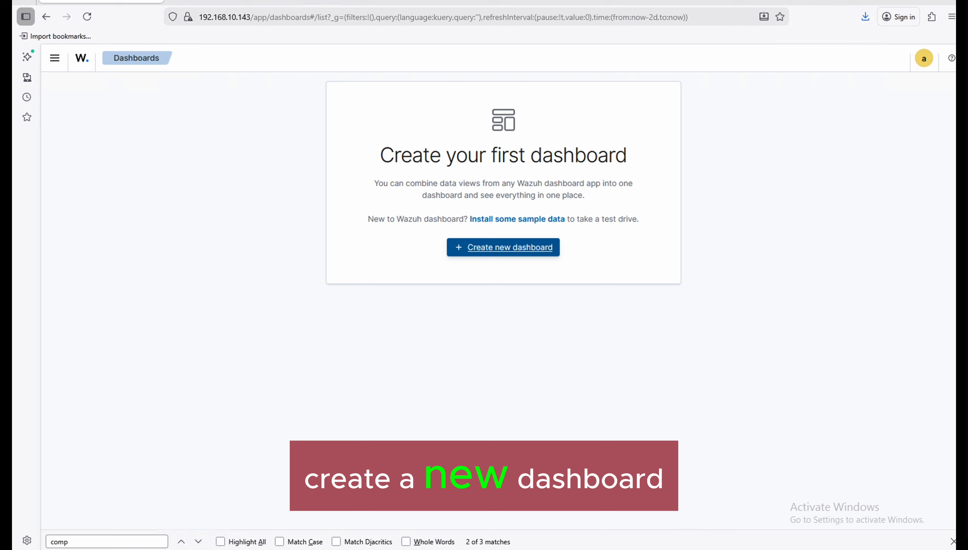
pyautogui.click(515, 247)
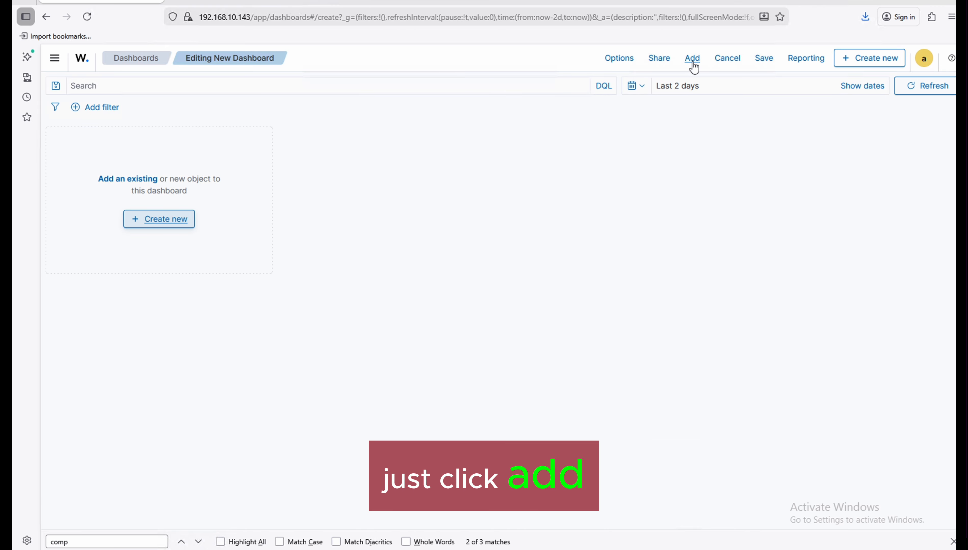
# Step: Add the bar graph, pie chart, authorised data table and unauthorised data table to the dashboard in that order, and close the panel list
pyautogui.click(692, 59)
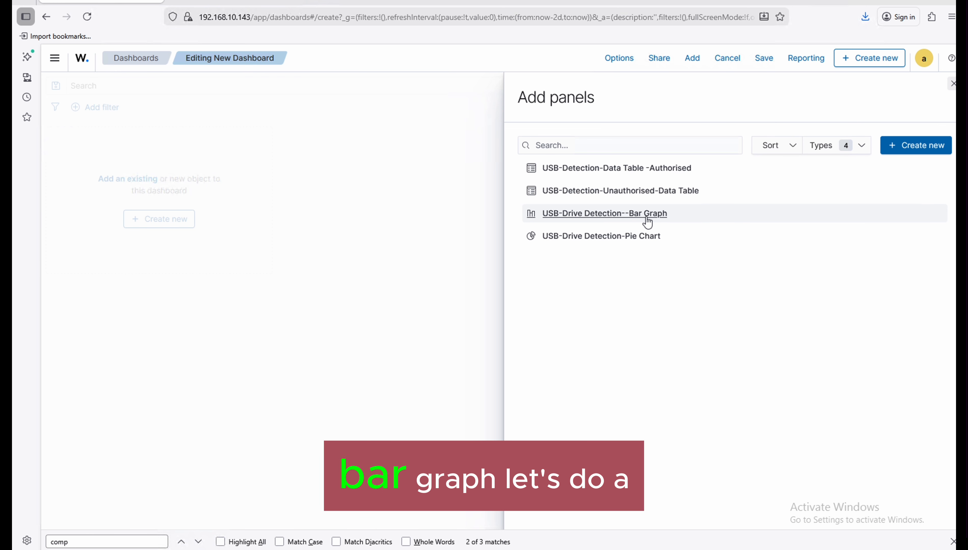
pyautogui.click(647, 222)
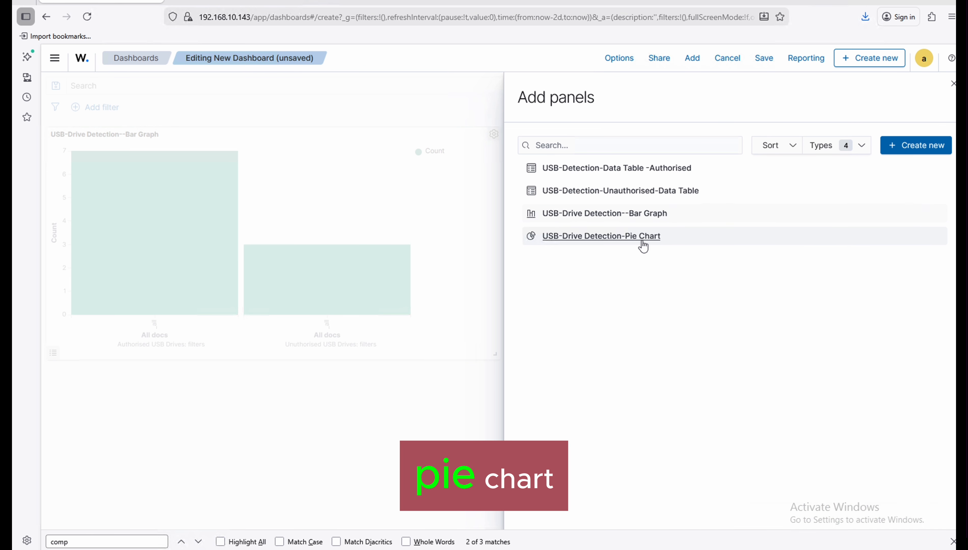
pyautogui.click(641, 241)
pyautogui.click(672, 172)
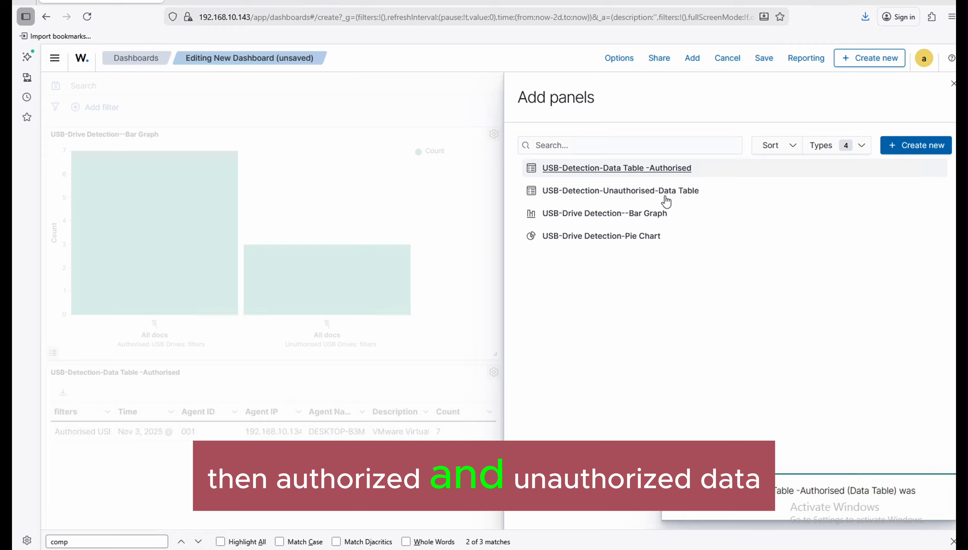
pyautogui.click(665, 194)
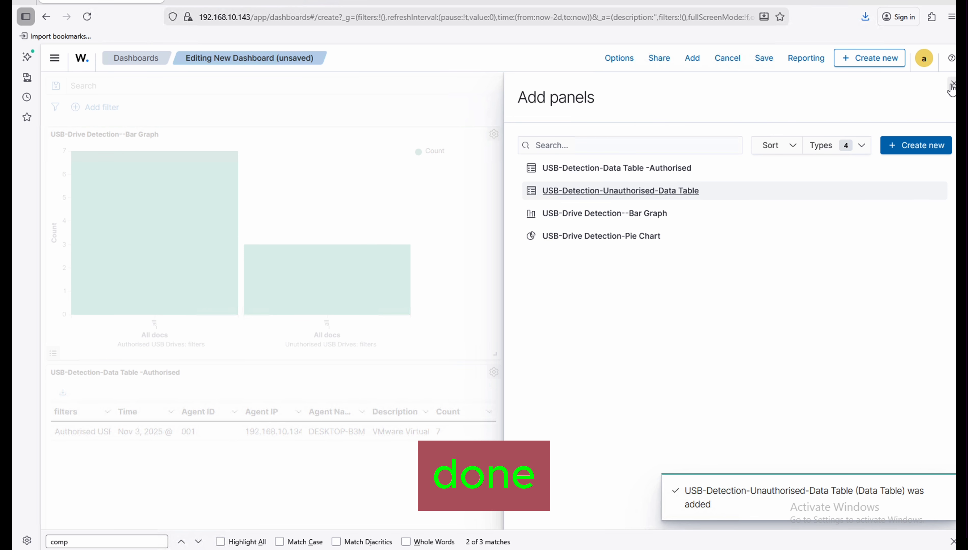
pyautogui.click(952, 84)
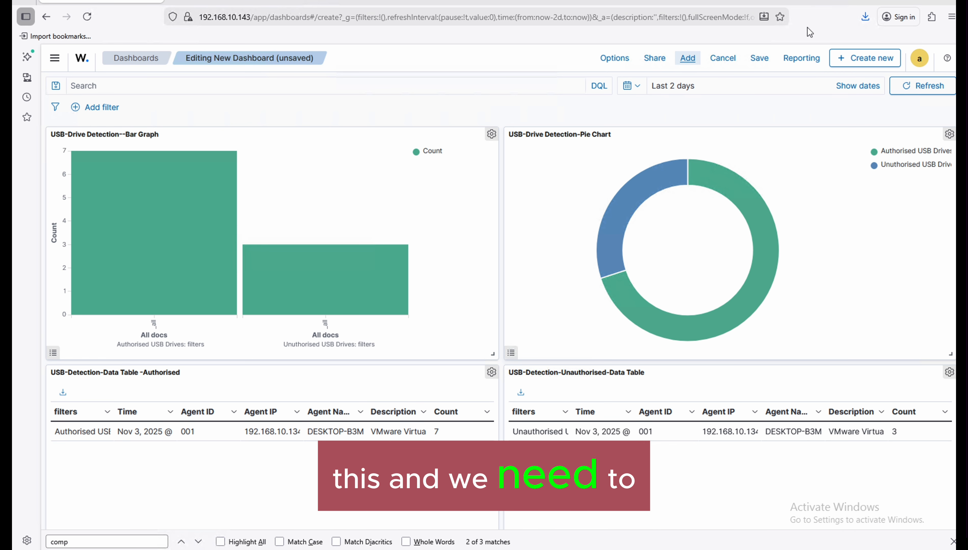
# Step: Save the dashboard with the title "USB-Detection-Dashboard"
pyautogui.click(760, 61)
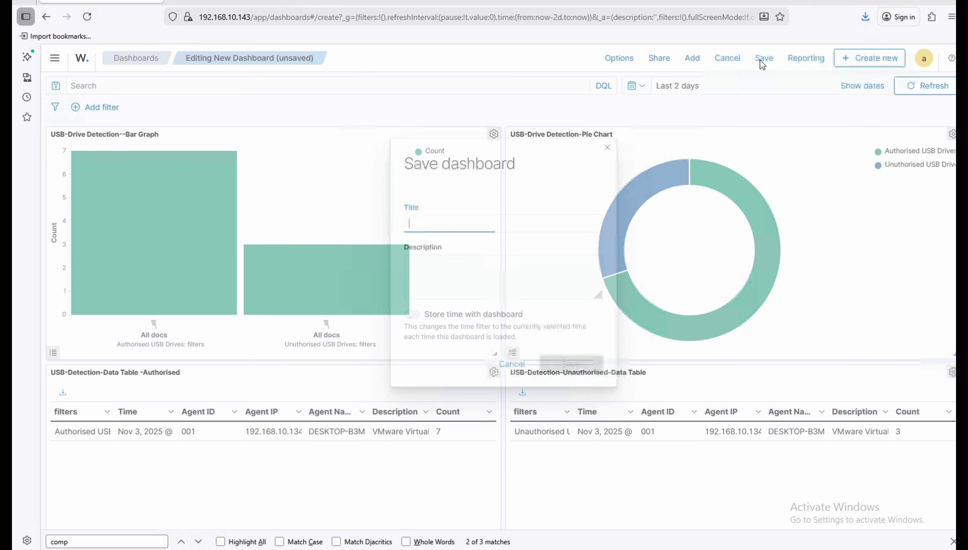
pyautogui.write('US')
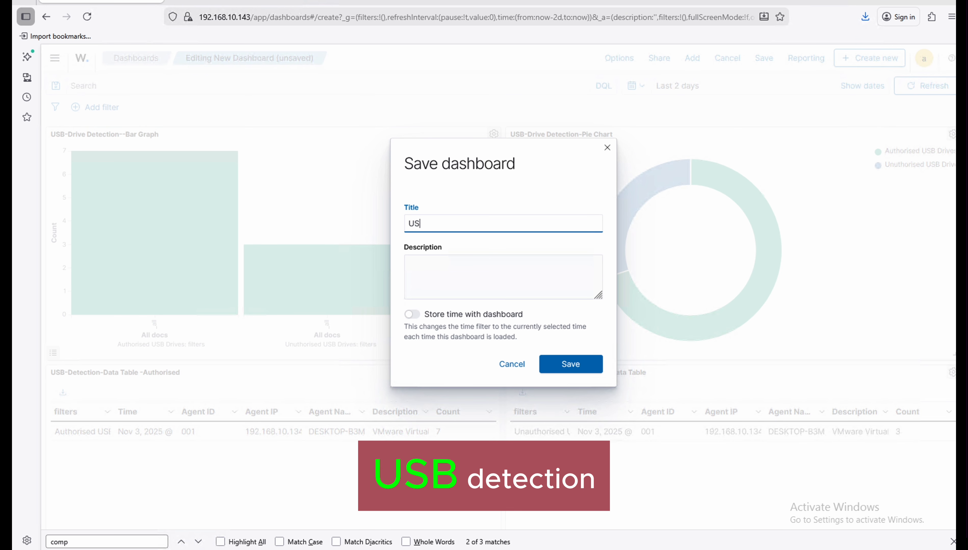
pyautogui.write('B-Detection-Dashboard')
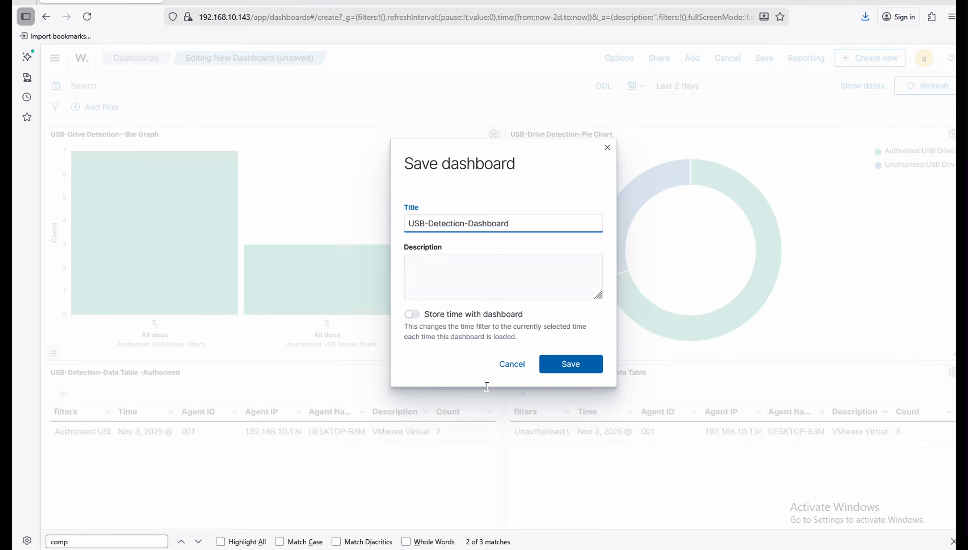
pyautogui.click(576, 364)
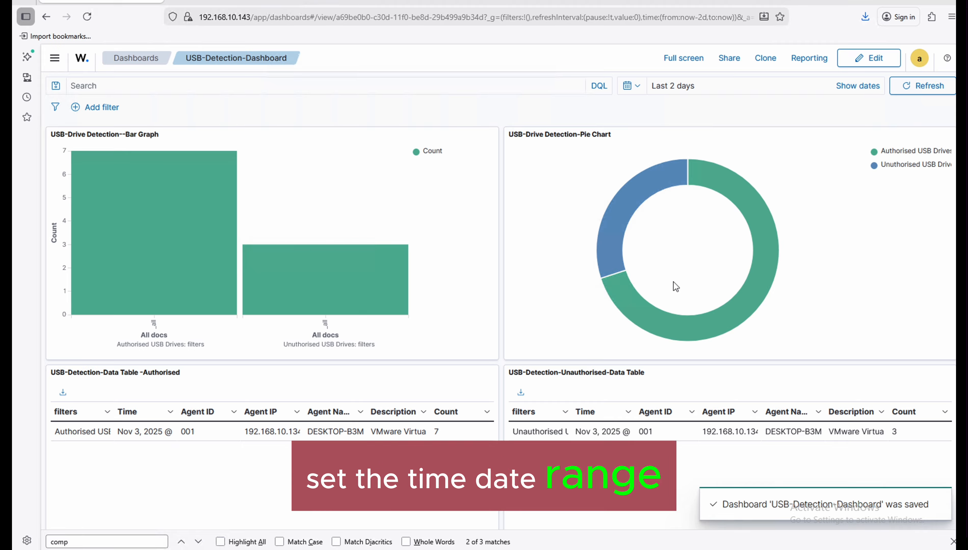
# Step: Review the bar graph, pie chart and both data tables on the saved USB-Detection-Dashboard
pyautogui.scroll(-2, 674, 282)
pyautogui.scroll(2, 673, 281)
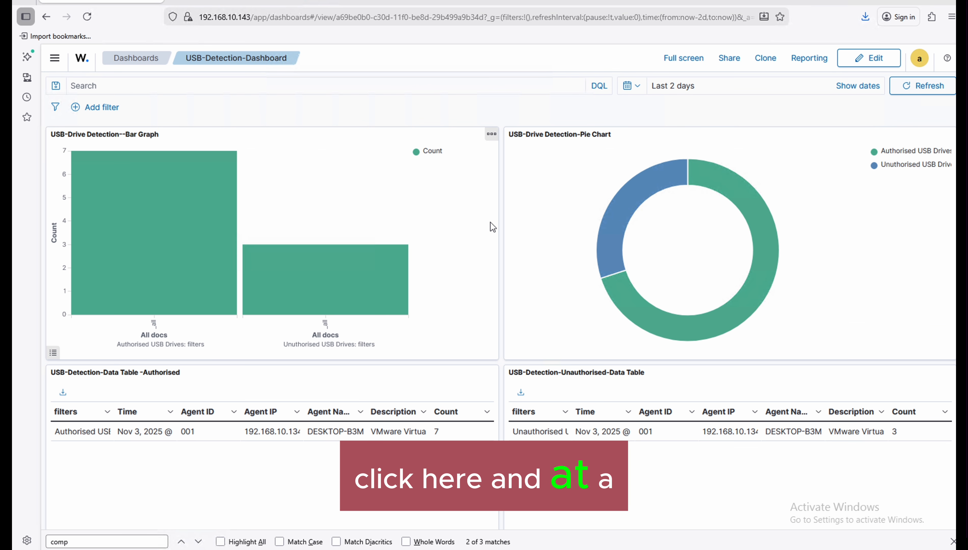
pyautogui.scroll(-1, 490, 222)
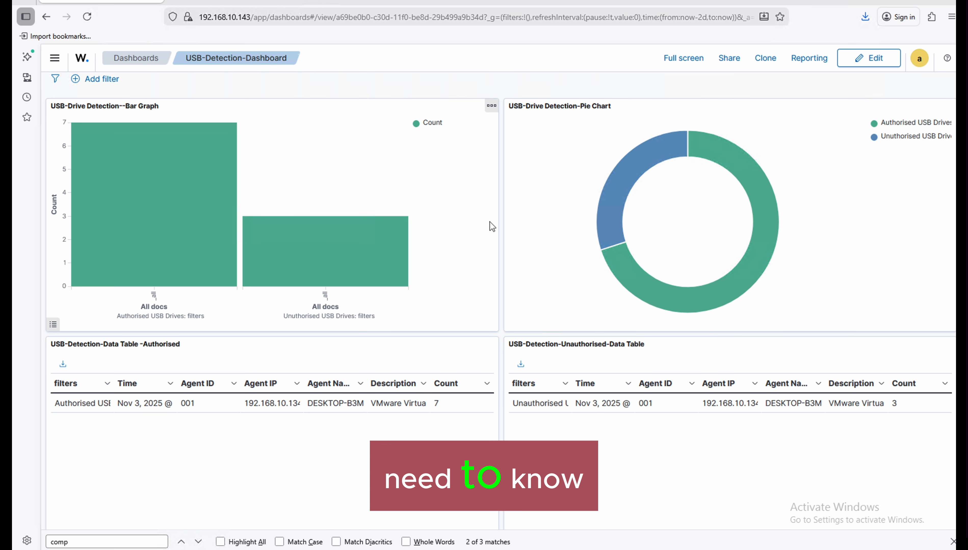
pyautogui.scroll(1, 490, 222)
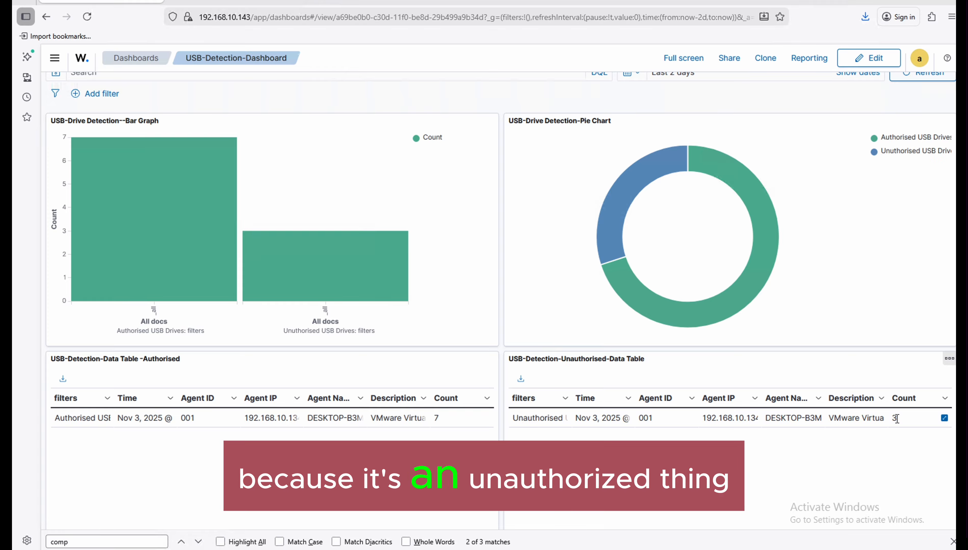
pyautogui.scroll(-2, 713, 440)
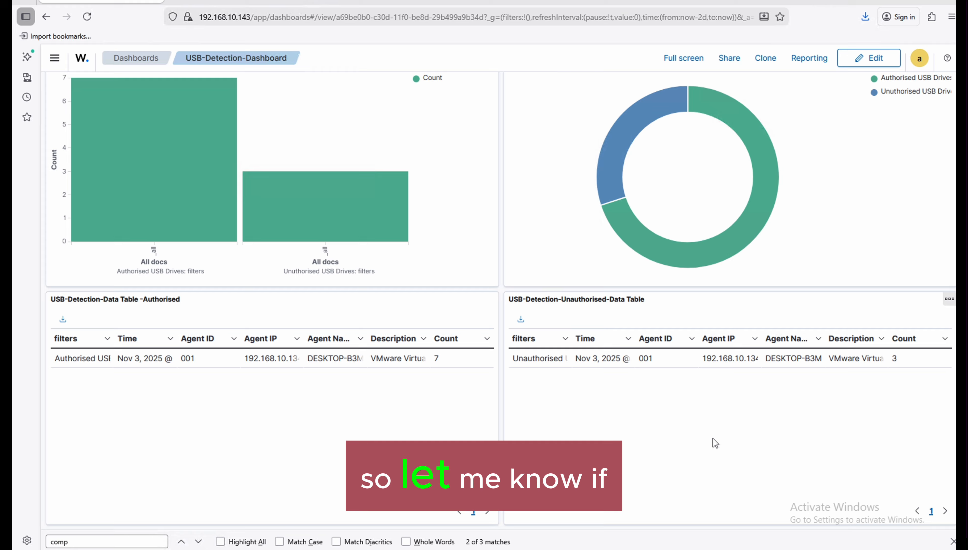
pyautogui.scroll(2, 713, 439)
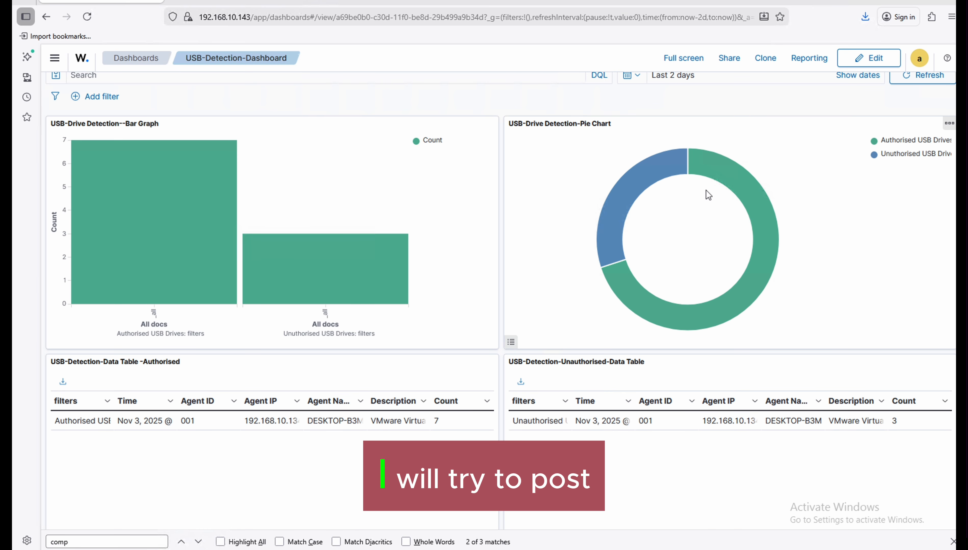